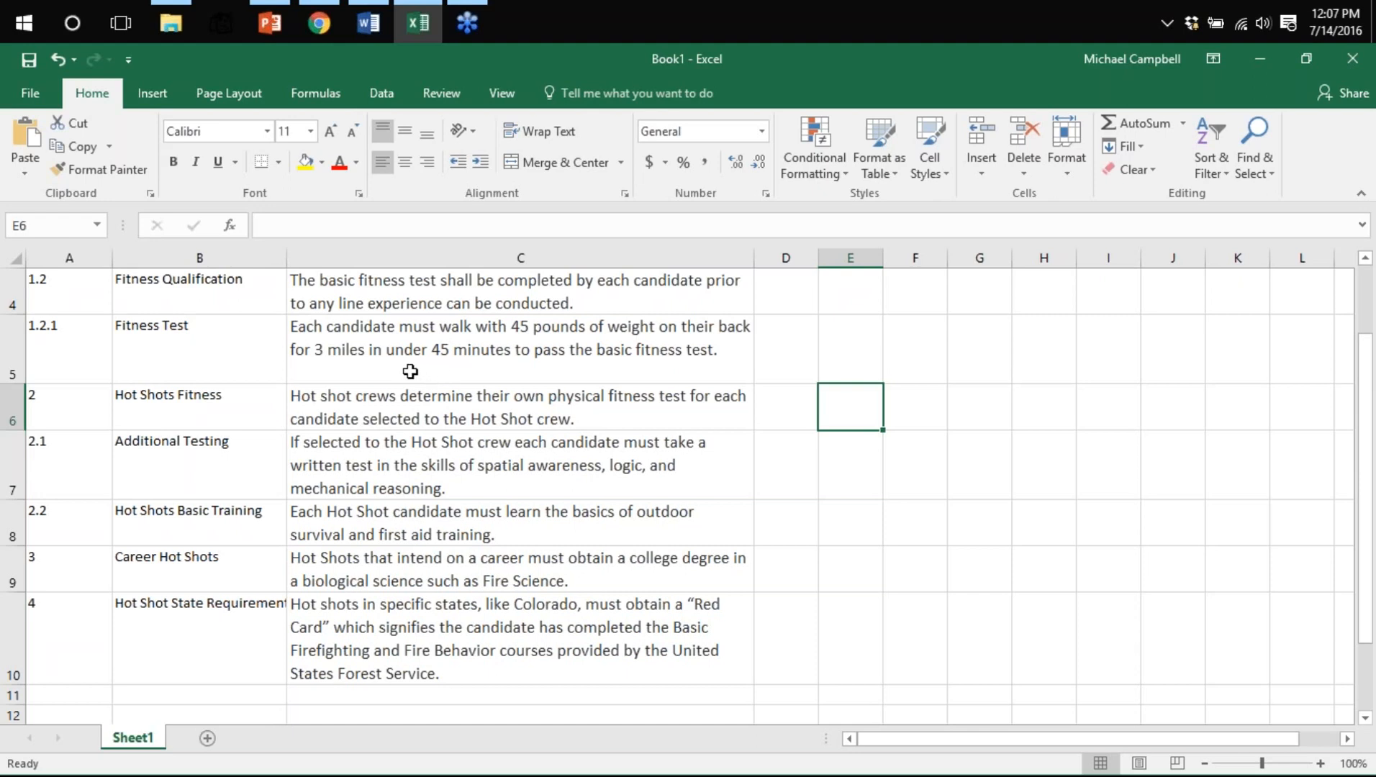
Save the workbook to the Desktop as an Excel Workbook named Hot Shot Crew Requirements
scroll(408, 371, "up", 1)
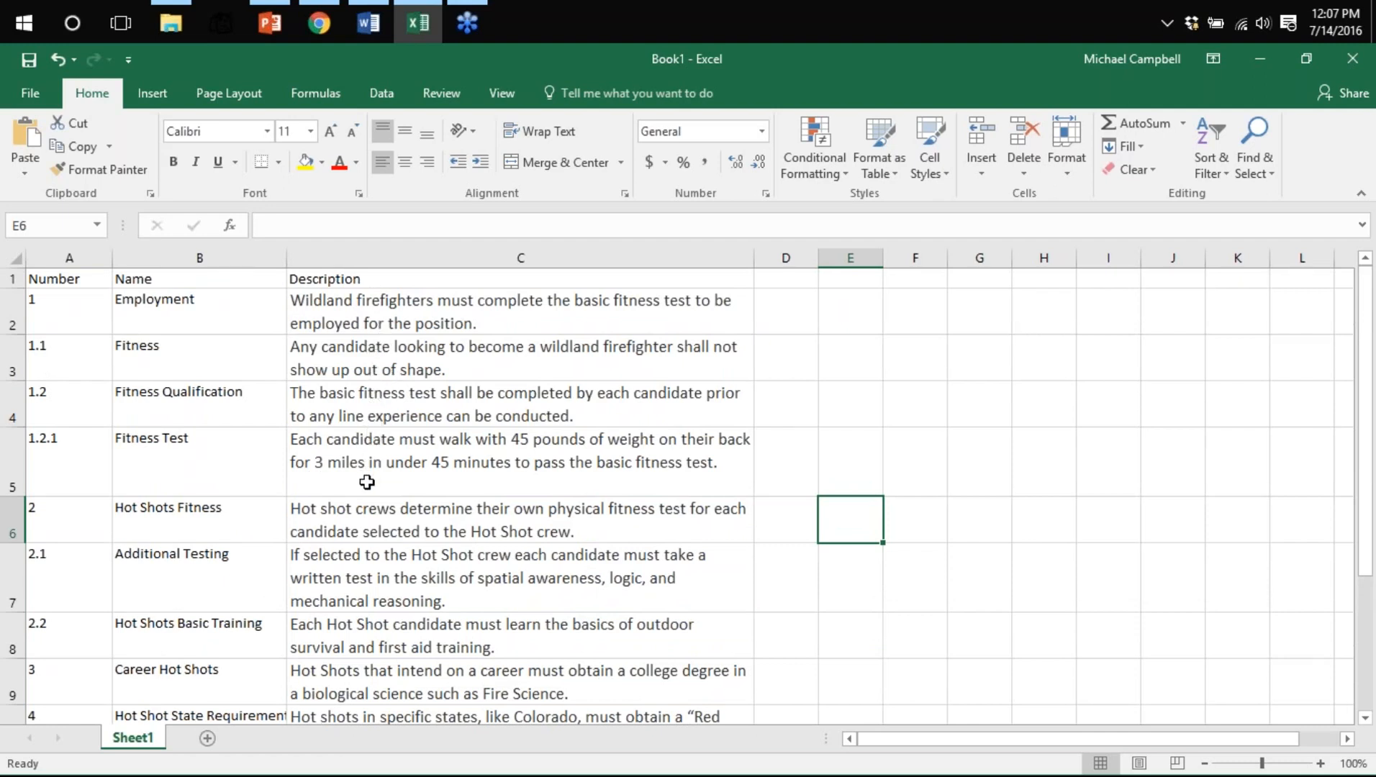
scroll(367, 482, "down", 1)
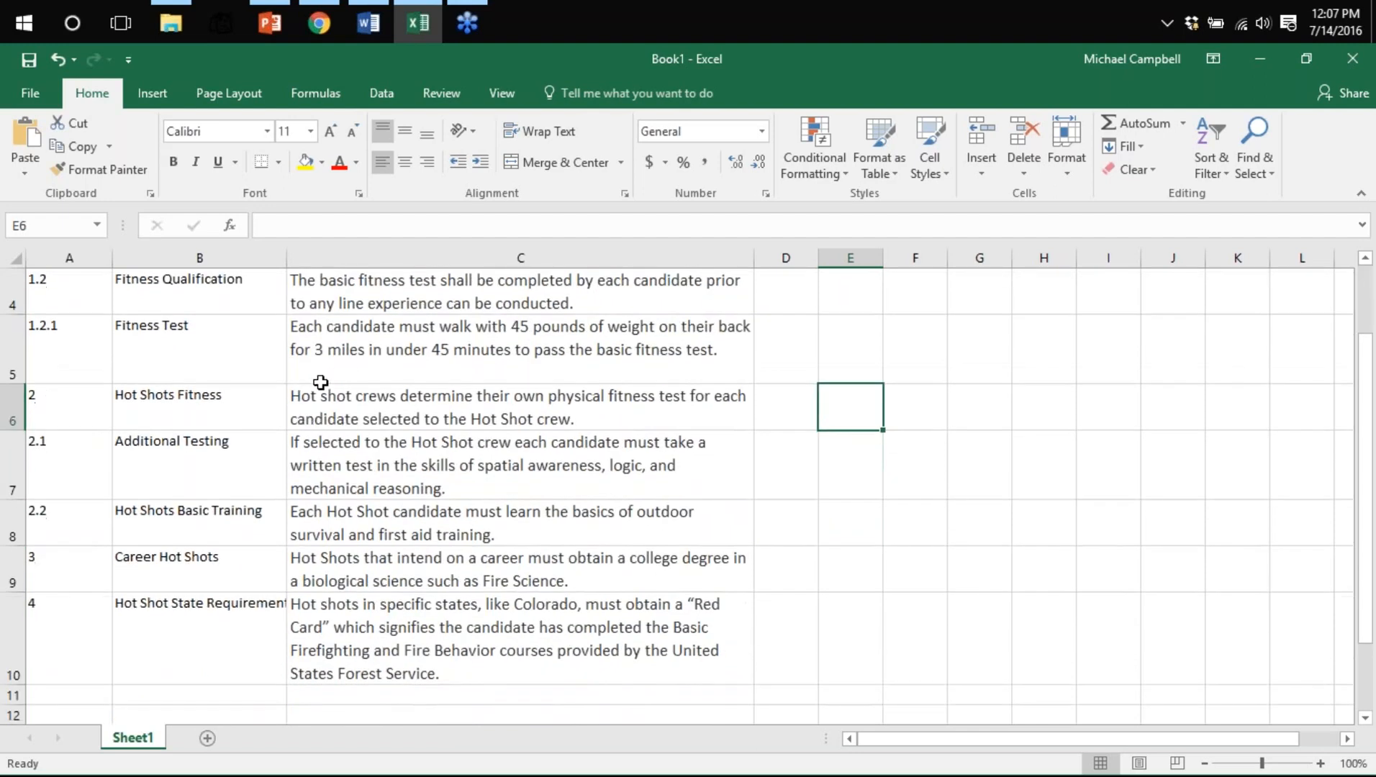
scroll(351, 410, "up", 1)
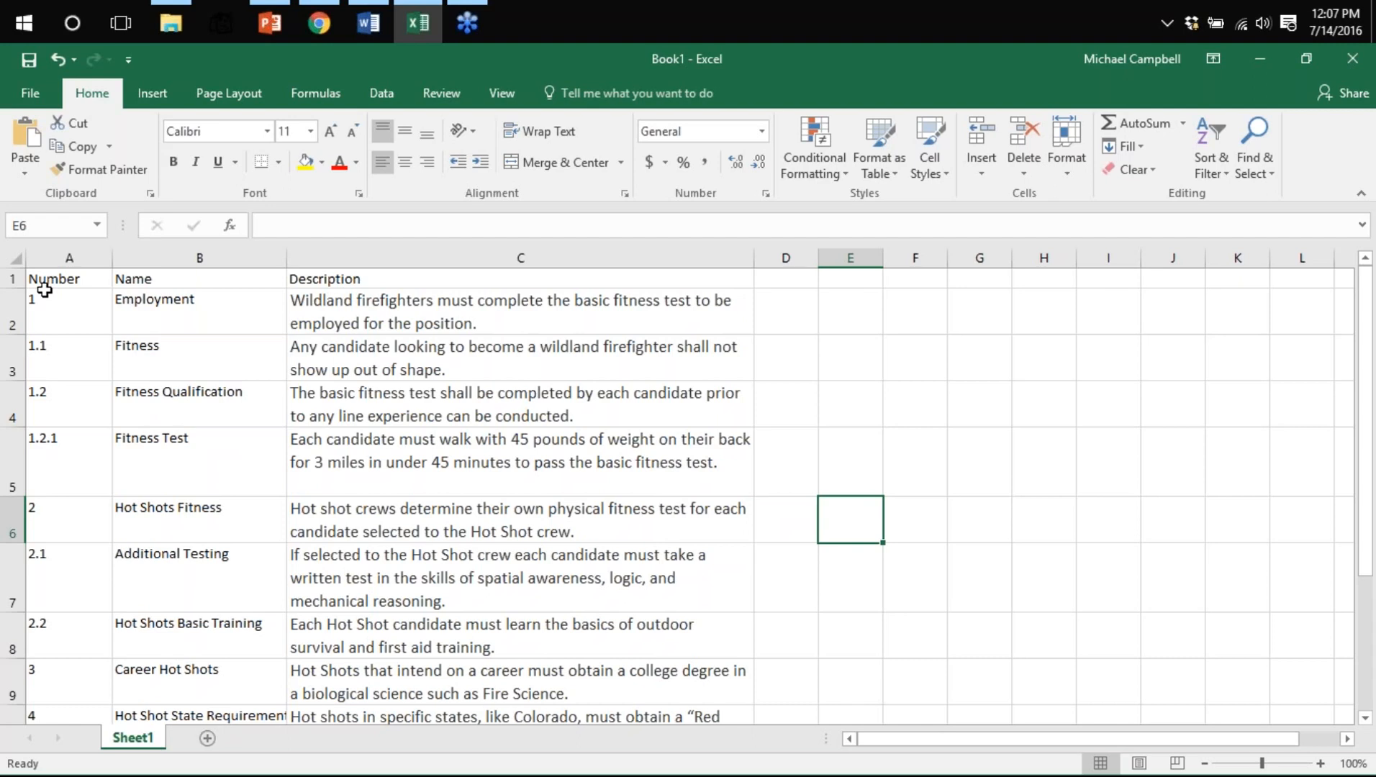
left_click(24, 94)
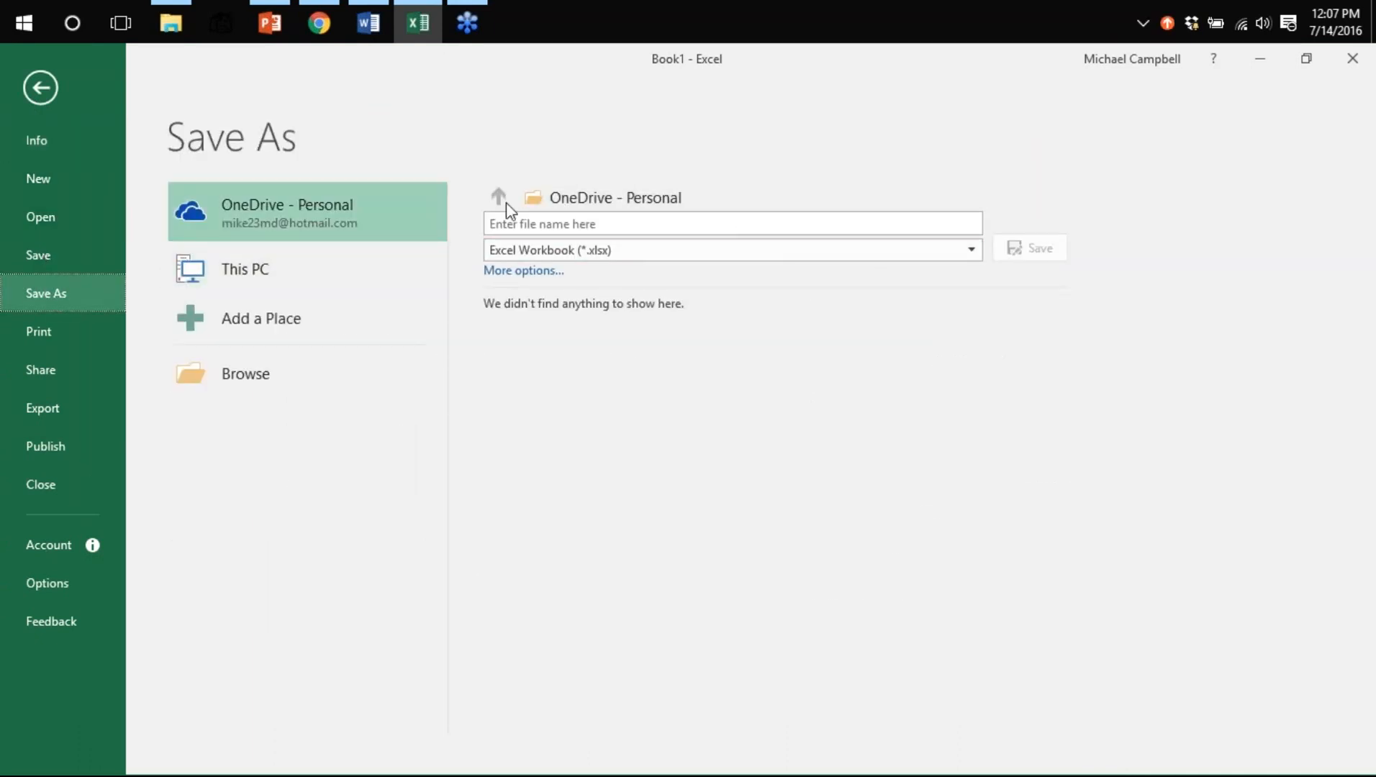
left_click(316, 363)
left_click(69, 191)
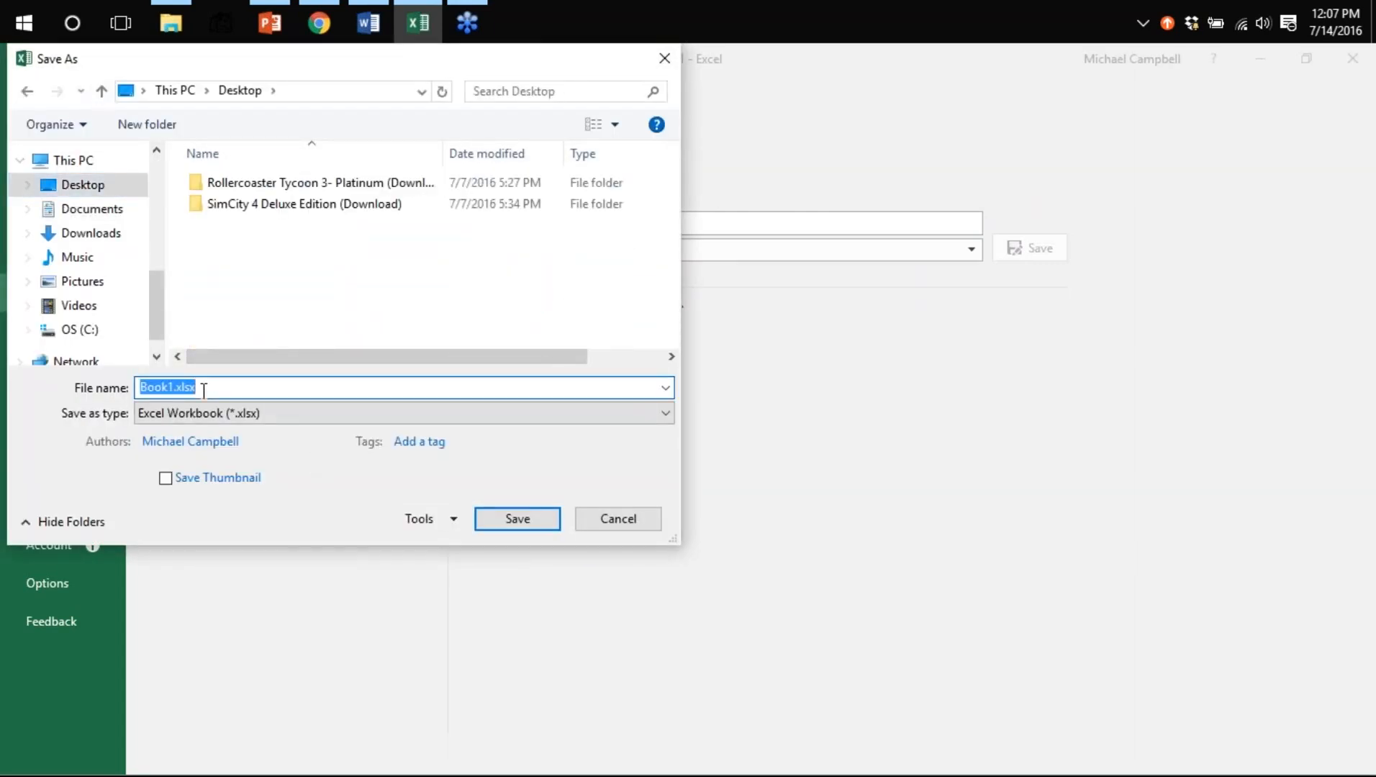
type("Hot")
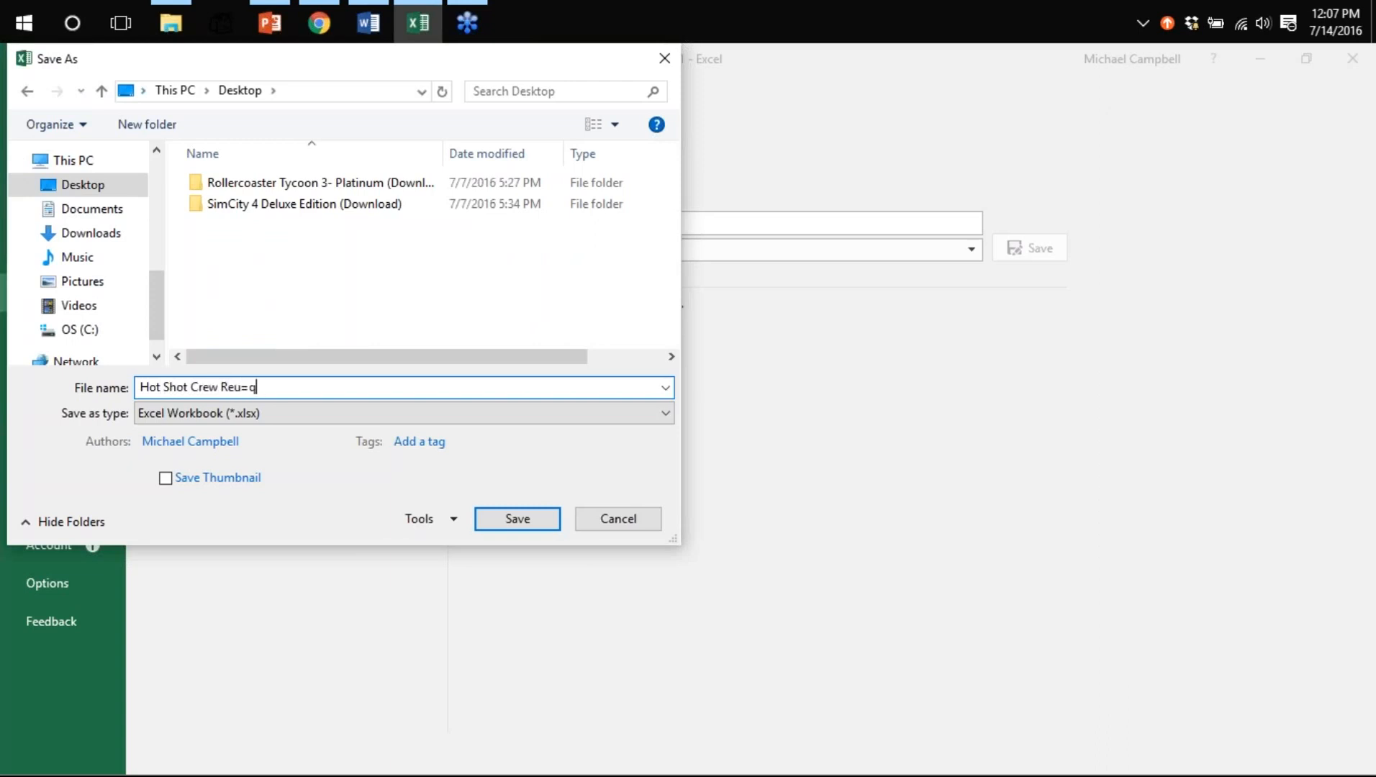
type("Shot Crew Requirements")
key("Return")
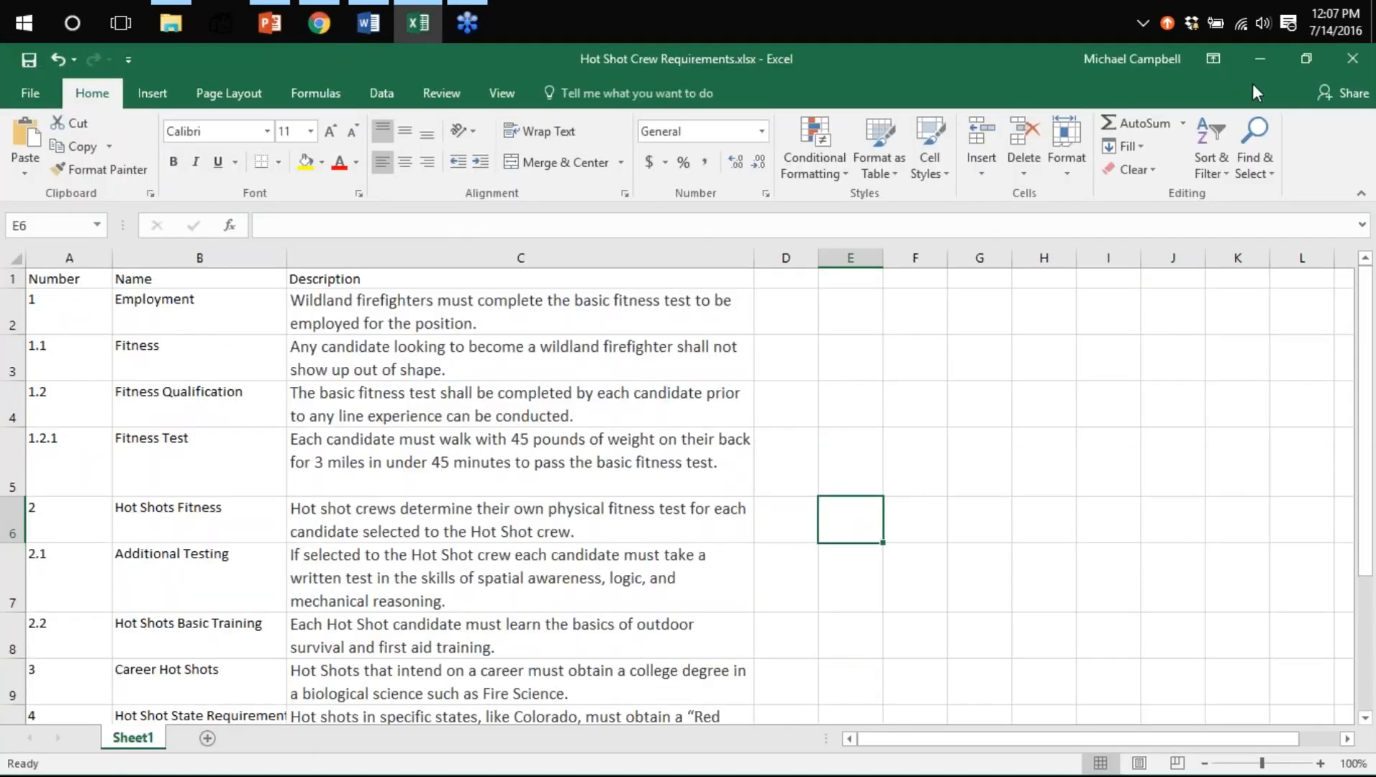
Switch to Innoslate in Chrome and open the Hot Shot Wildland Firefighter project from the project management list
left_click(326, 19)
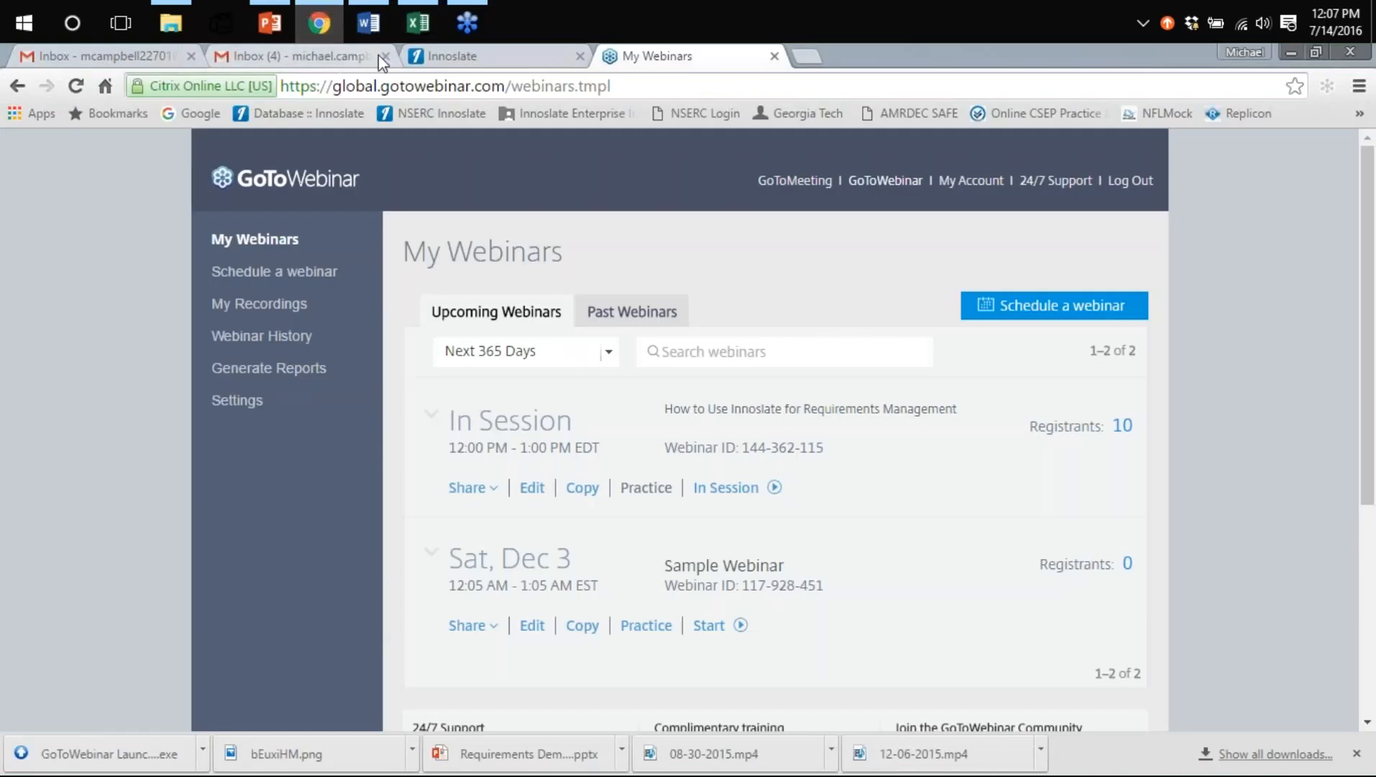
left_click(468, 55)
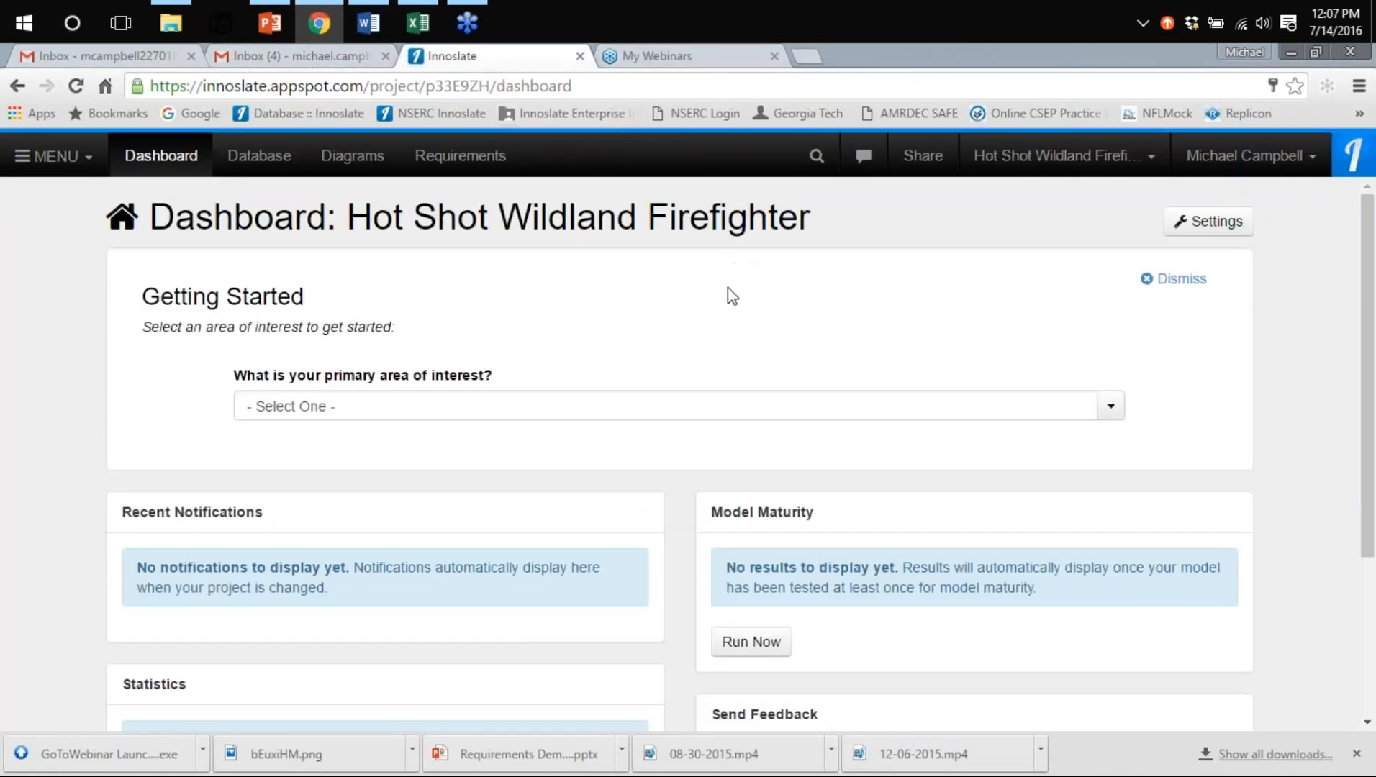
left_click(1145, 167)
left_click(1092, 468)
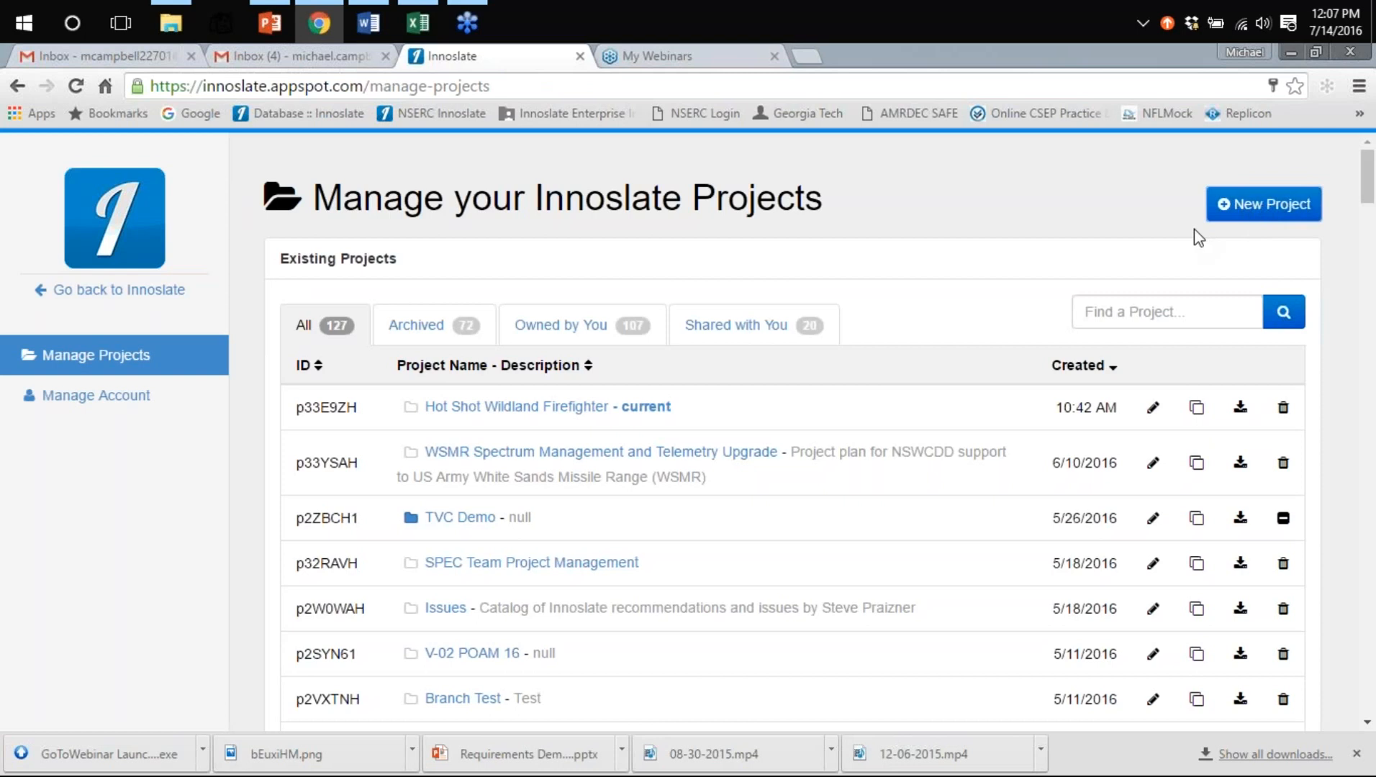
left_click(541, 413)
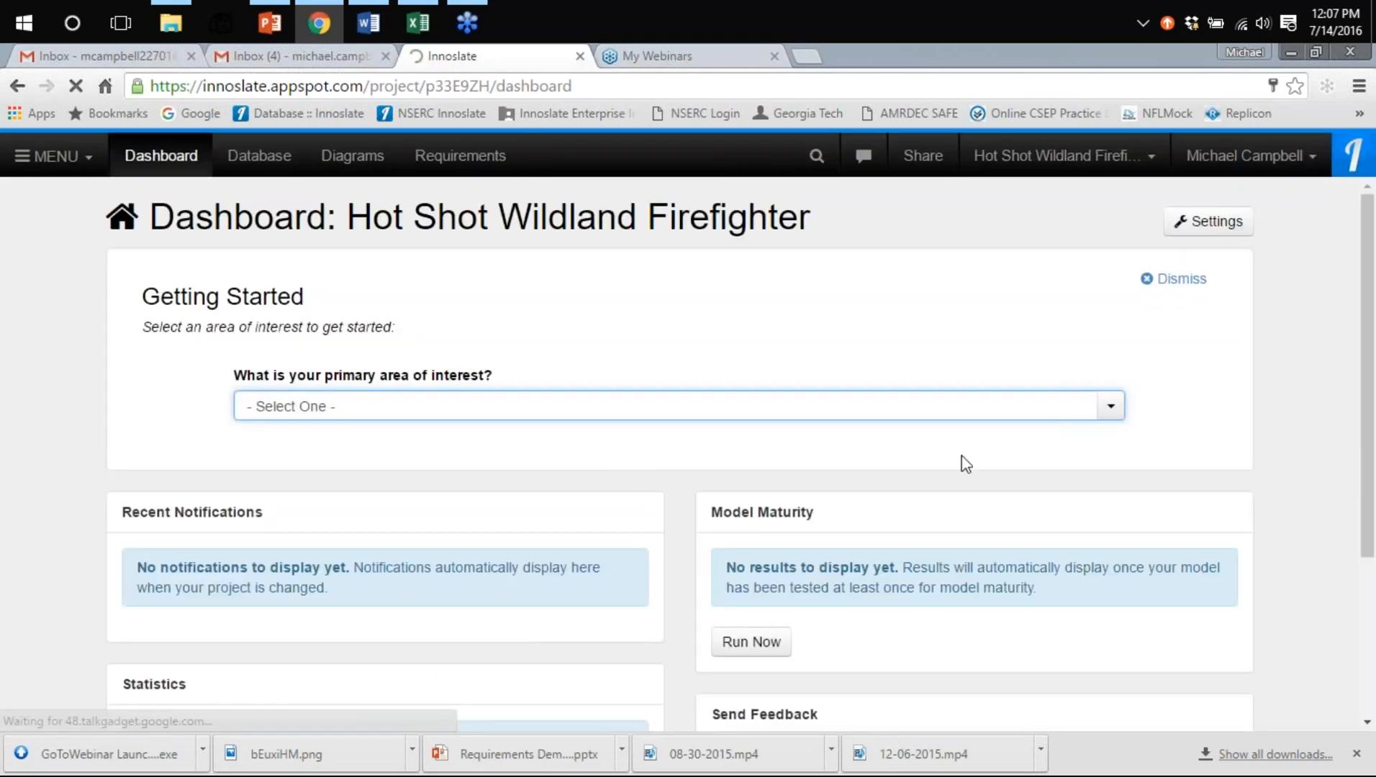
Choose Requirements Analysis & Management as the primary area of interest, and open the project's Import Analyzer
left_click(1117, 415)
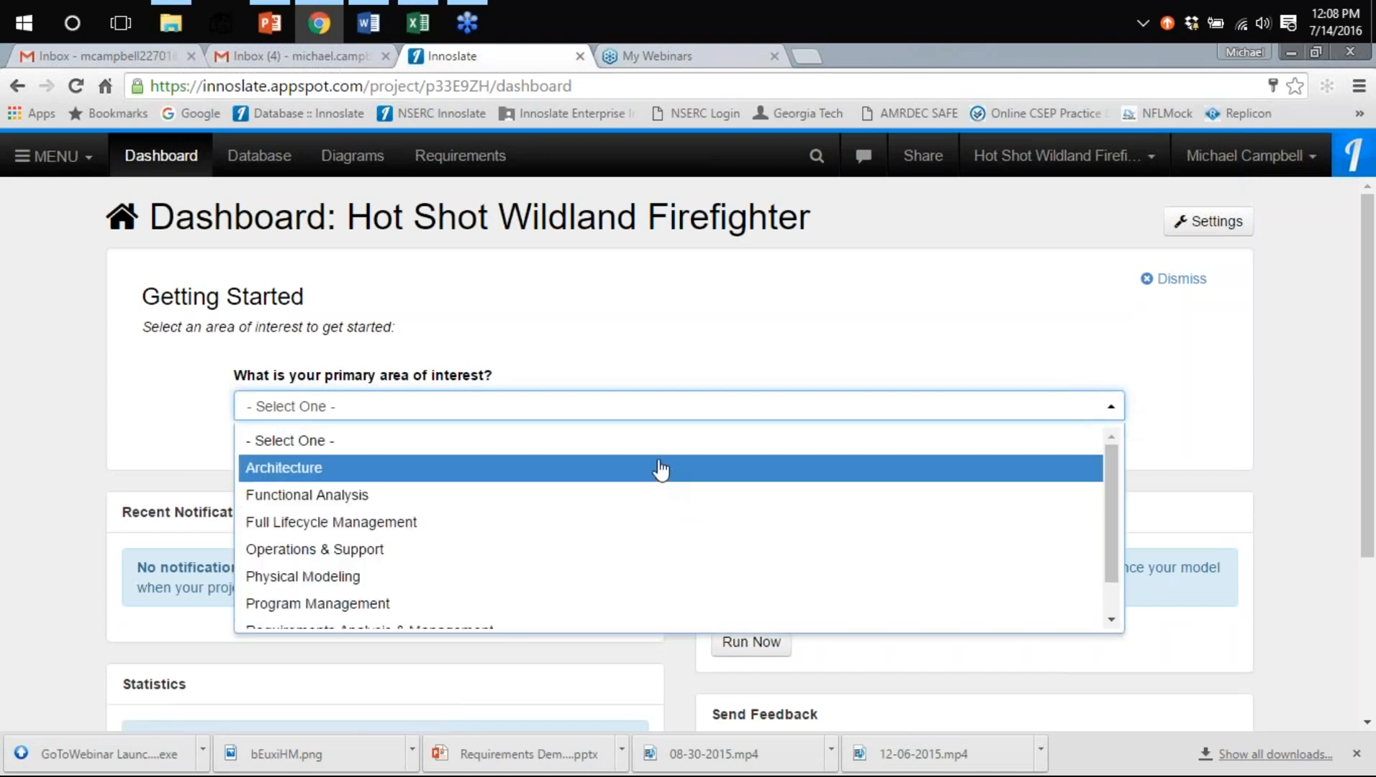
scroll(658, 506, "down", 2)
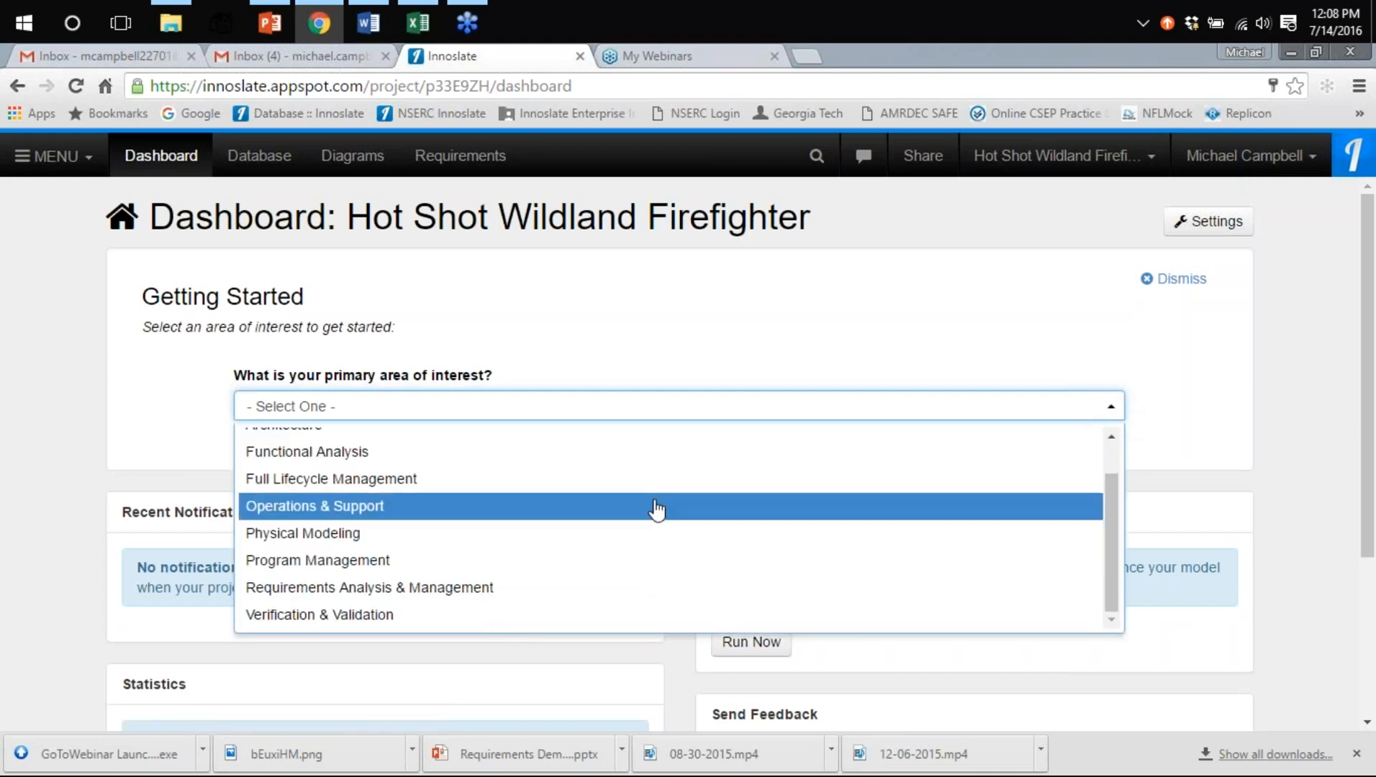
left_click(494, 601)
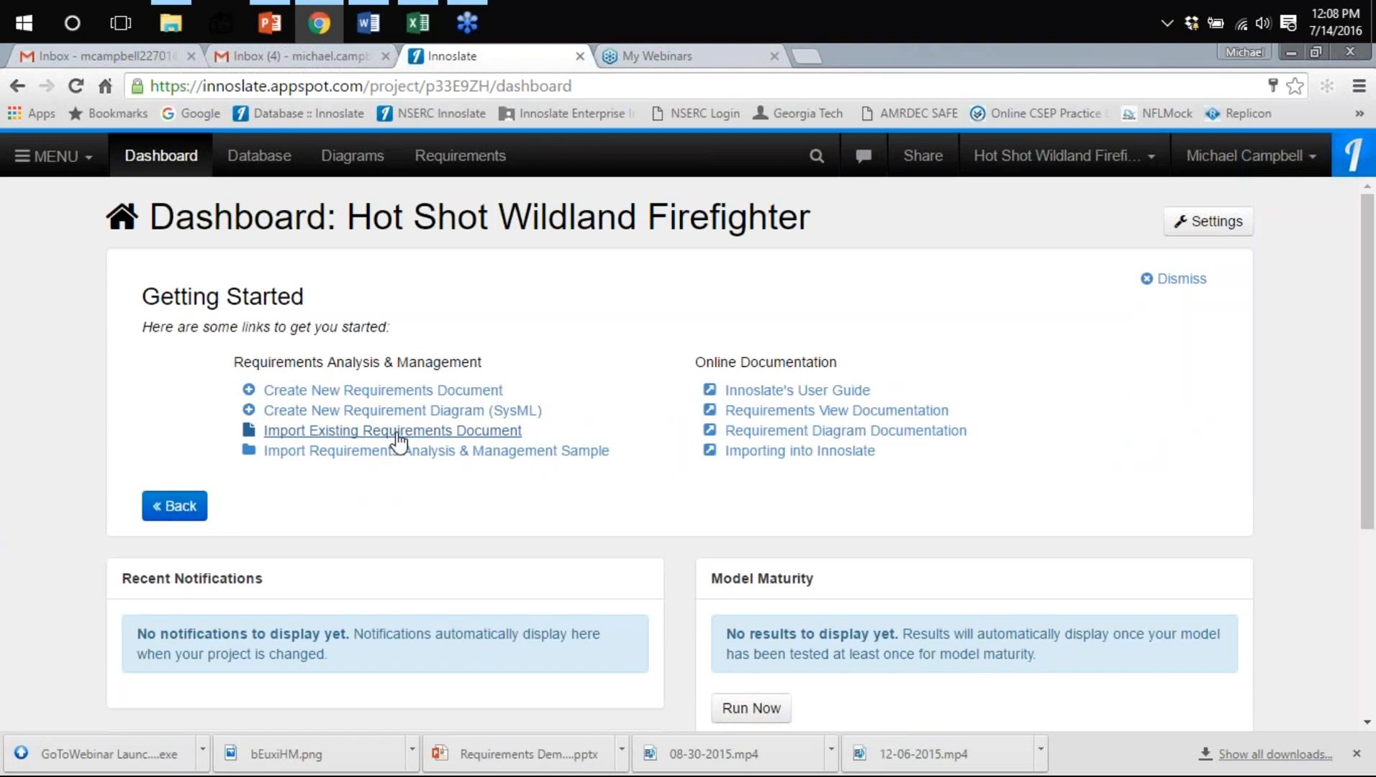
left_click(56, 167)
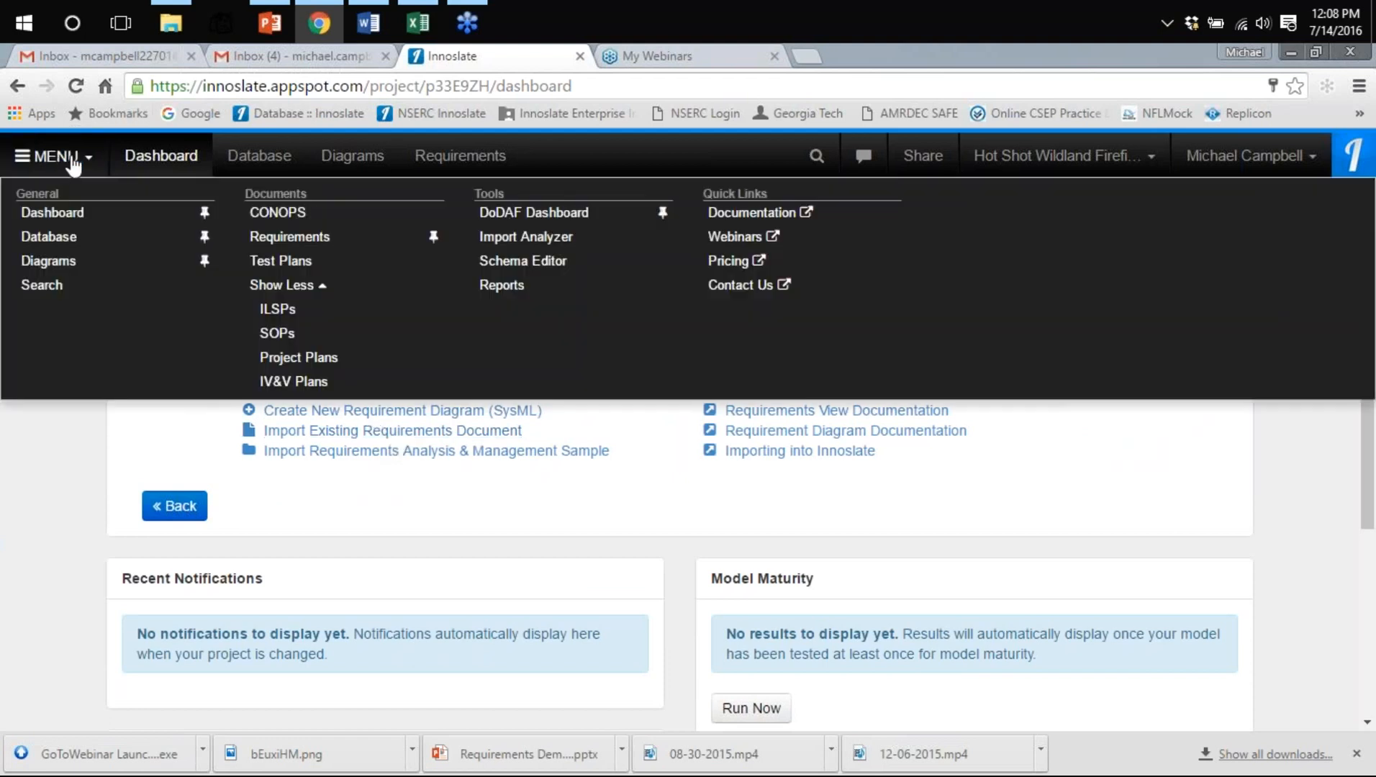
left_click(551, 245)
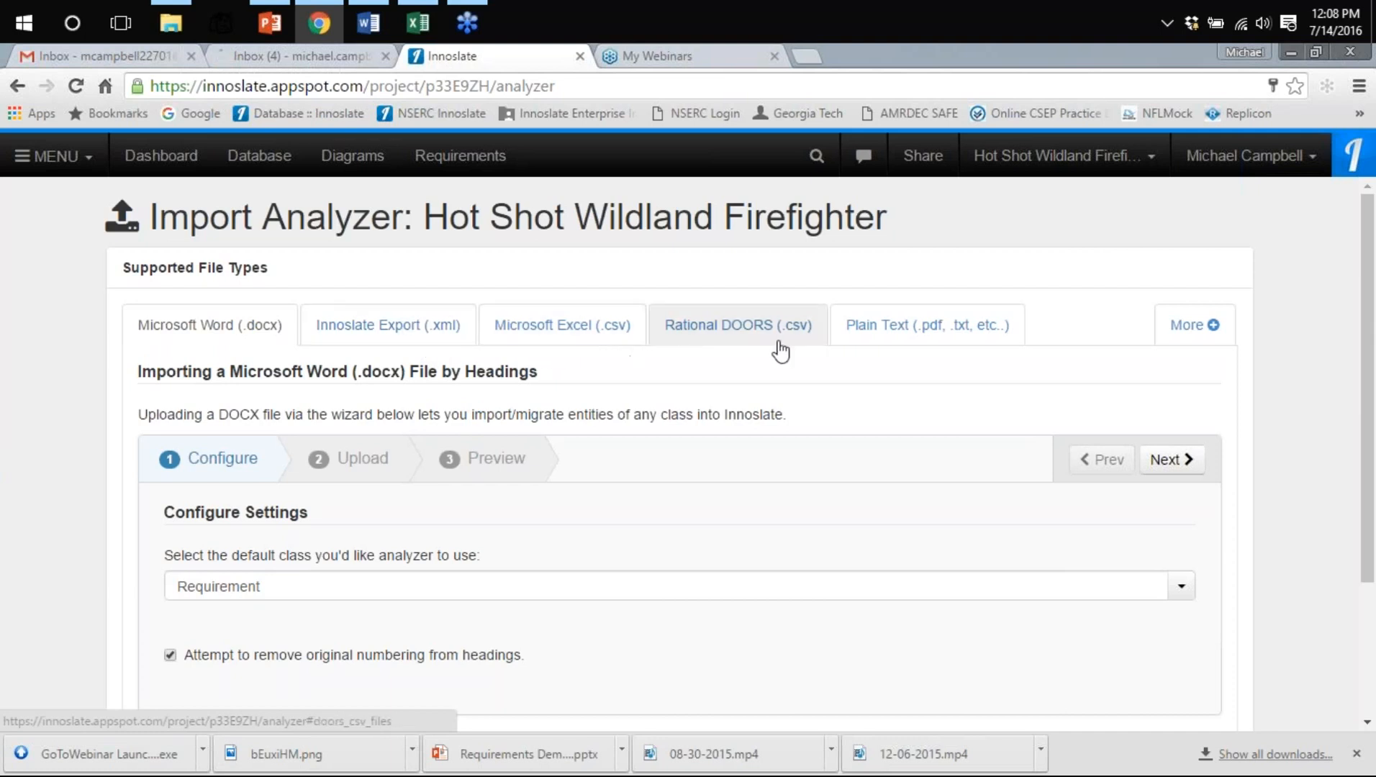
Examine the plain text import settings, including the outline formats, custom format option and selectable entity classes
left_click(947, 341)
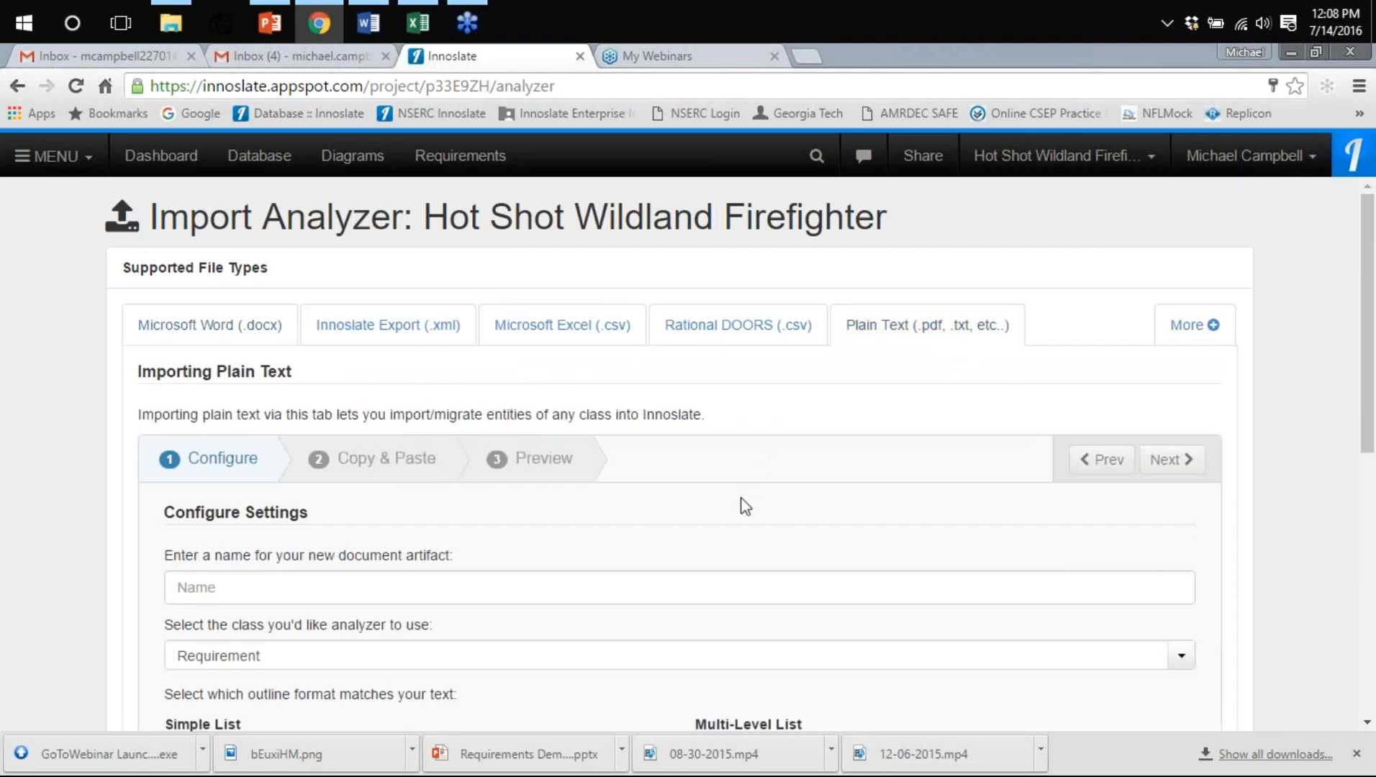
scroll(745, 506, "down", 6)
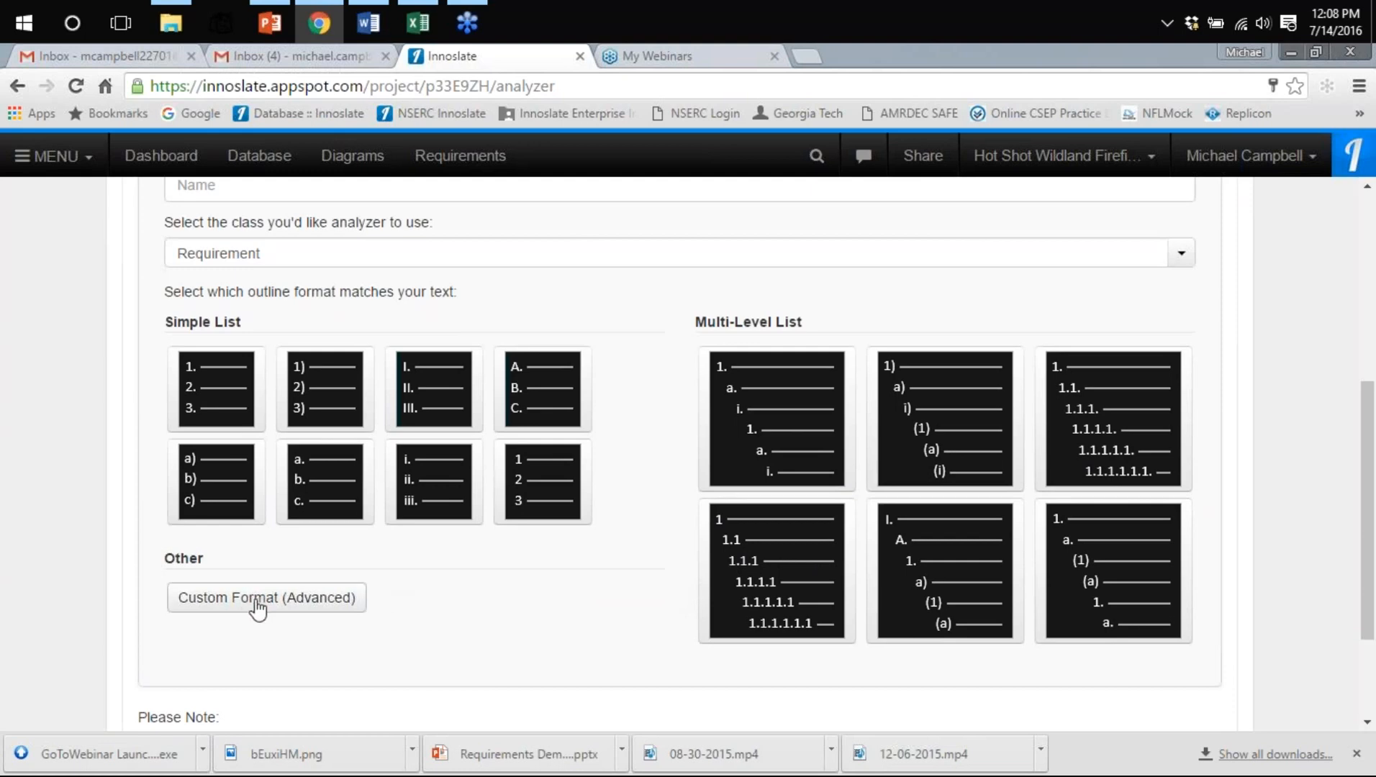
scroll(424, 611, "up", 3)
left_click(360, 467)
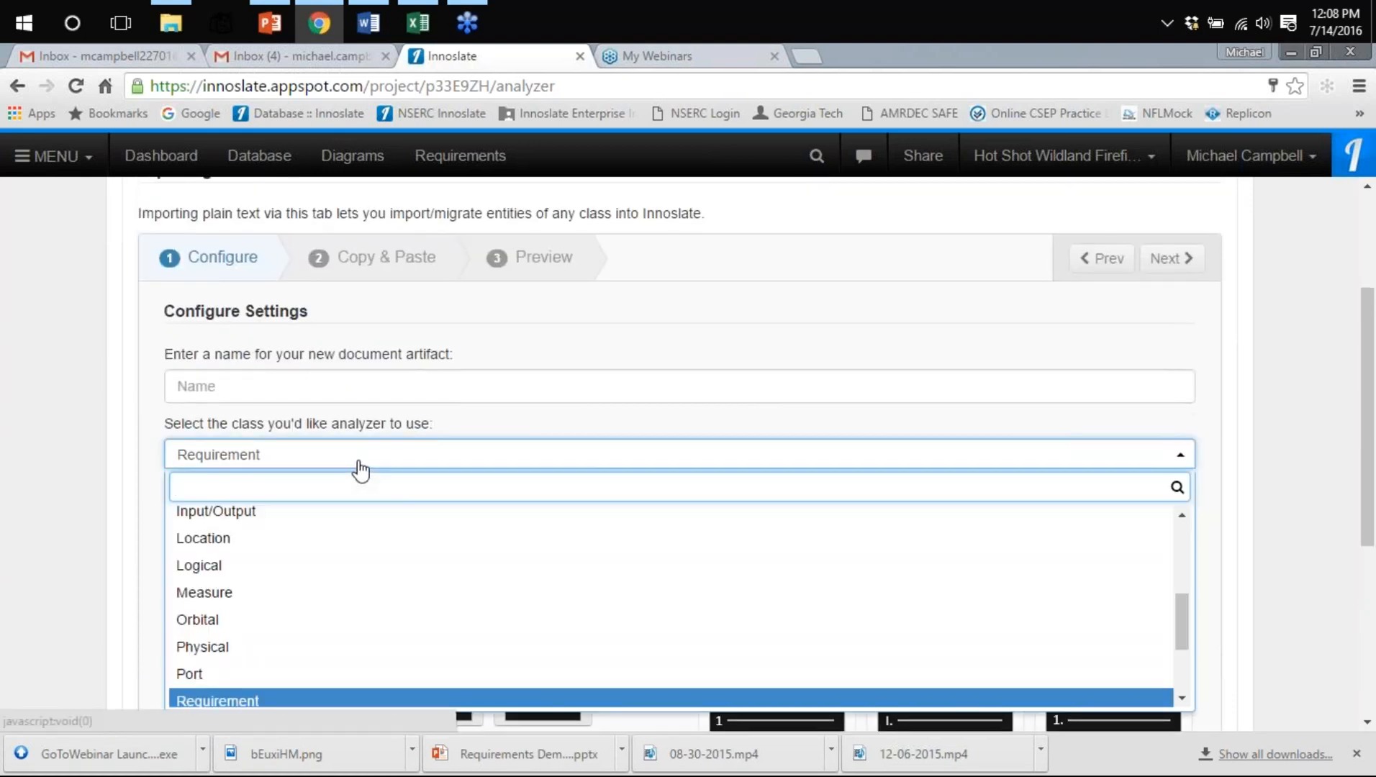
scroll(350, 573, "down", 2)
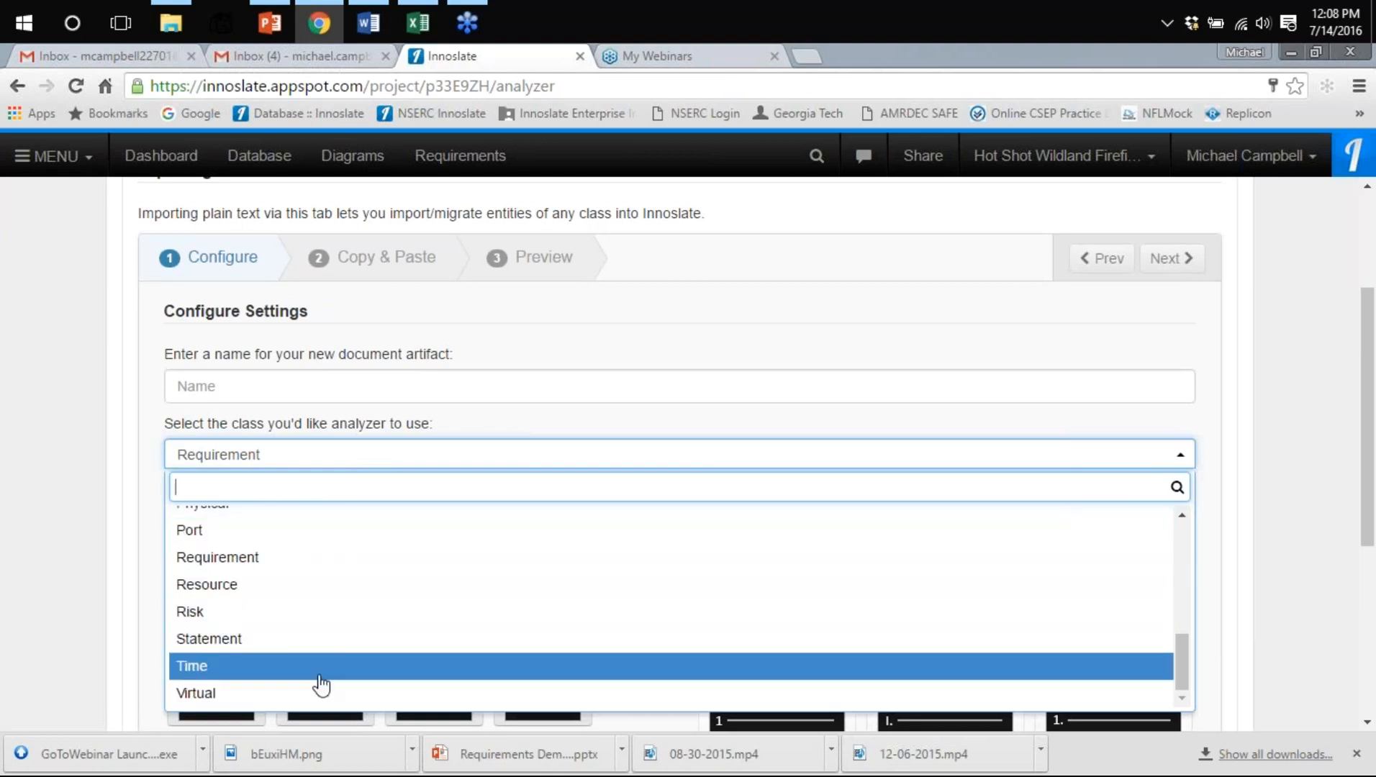
scroll(320, 651, "up", 5)
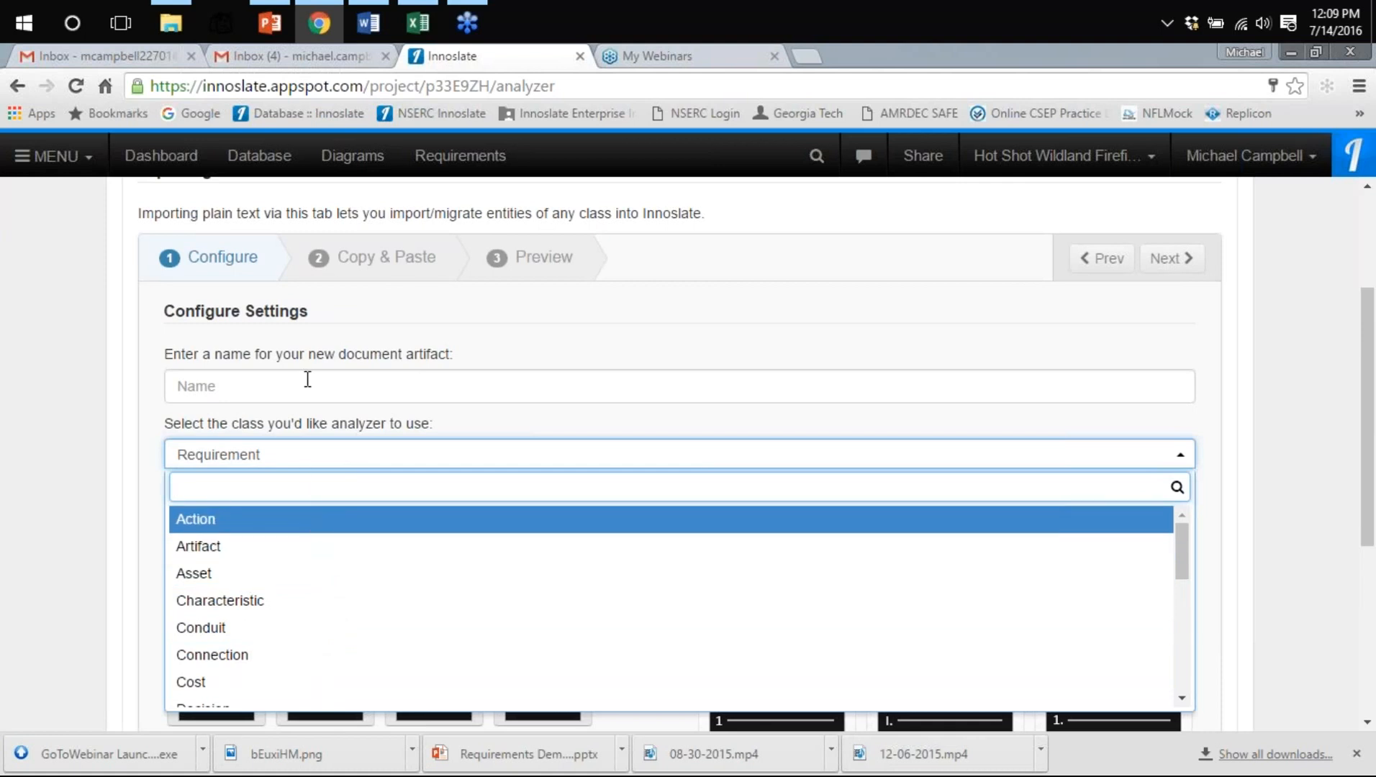
key("Escape")
scroll(591, 436, "up", 3)
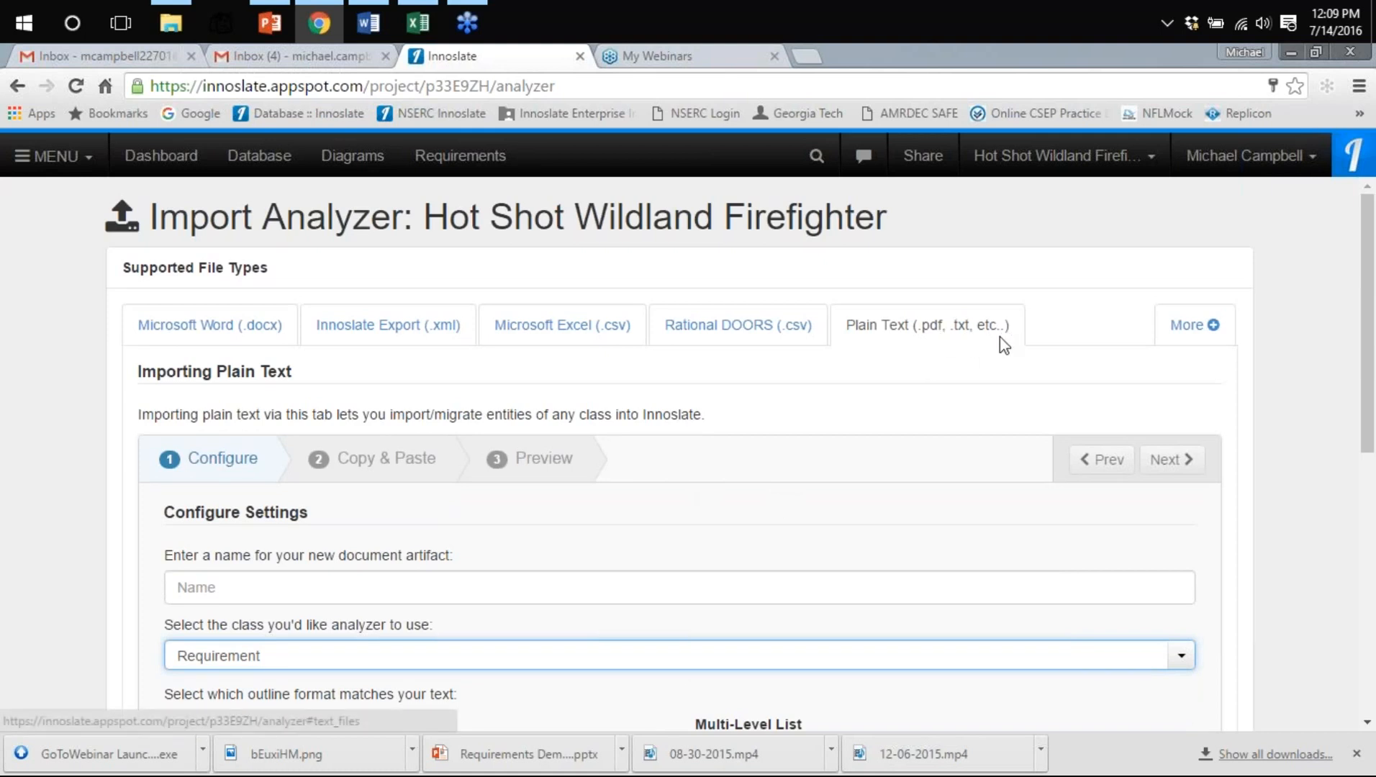
View the Google (.kml) import option and switch the Import Analyzer to the Microsoft Excel (.csv) file type
left_click(1201, 325)
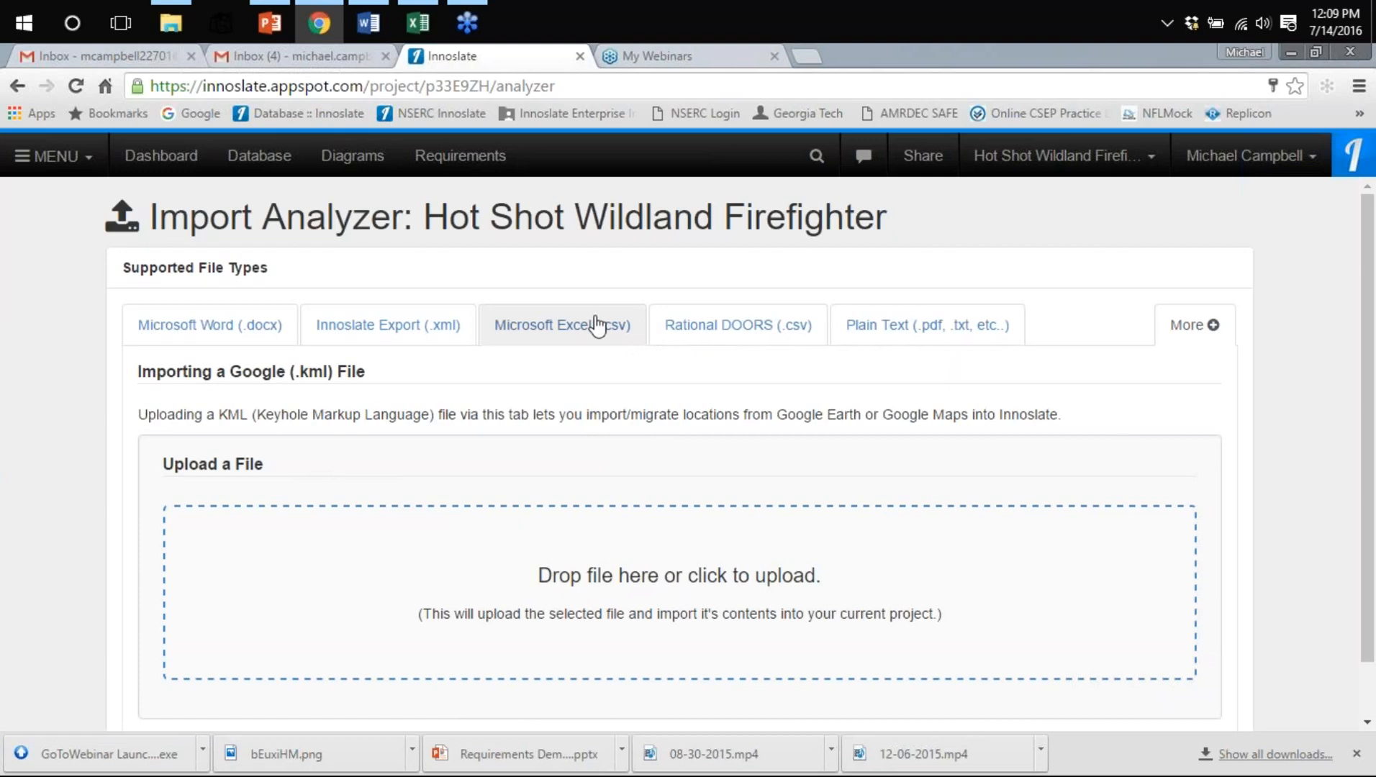
left_click(555, 333)
Switch to Excel and save Hot Shot Crew Requirements to the Desktop as CSV (Comma delimited), keeping that format
left_click(419, 22)
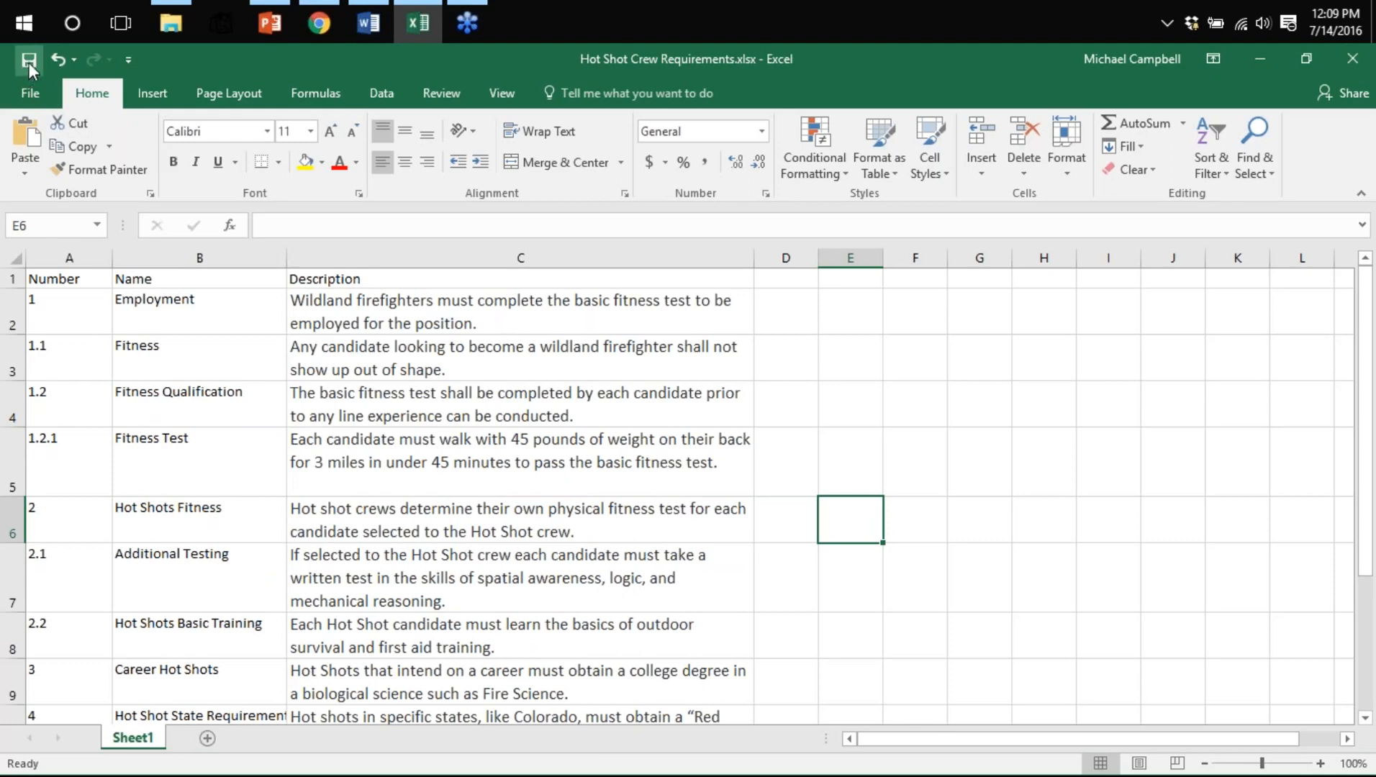
left_click(317, 24)
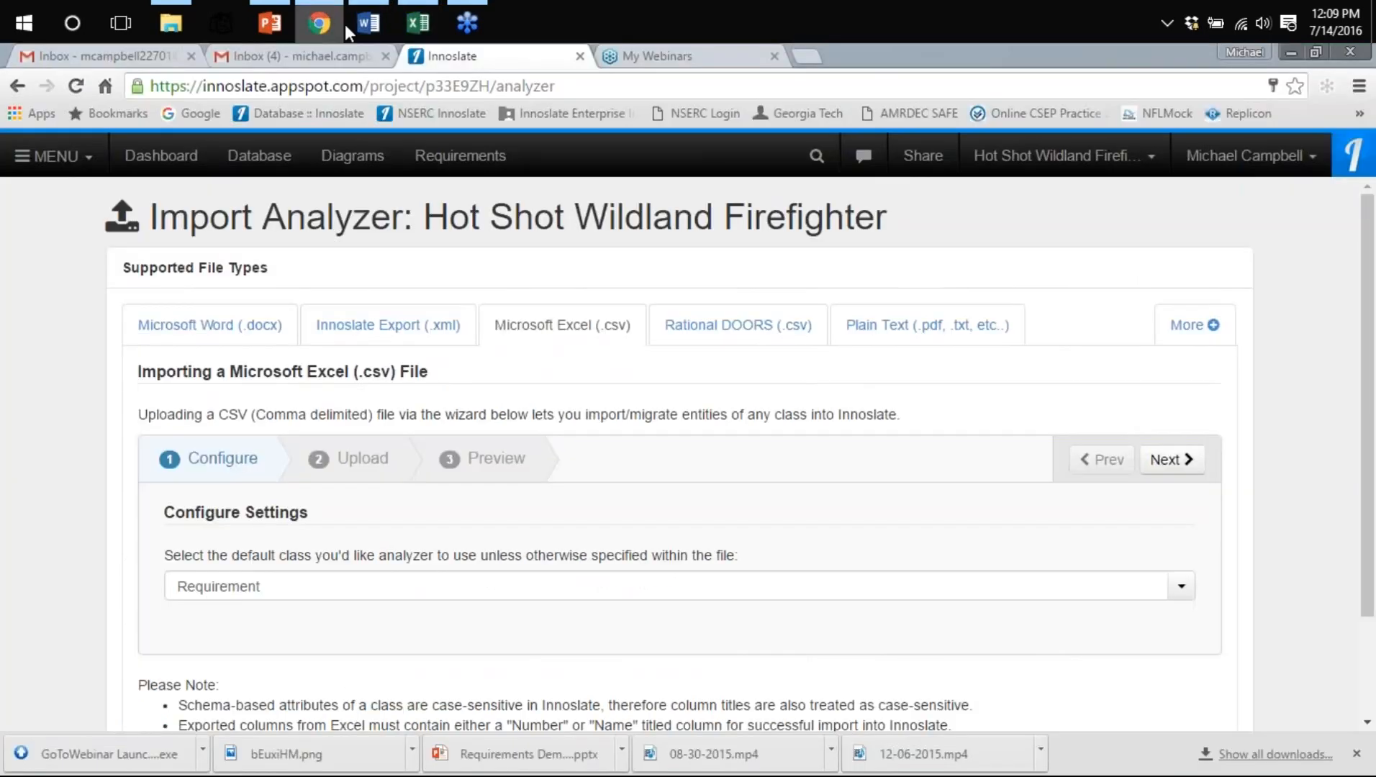
left_click(418, 22)
left_click(18, 100)
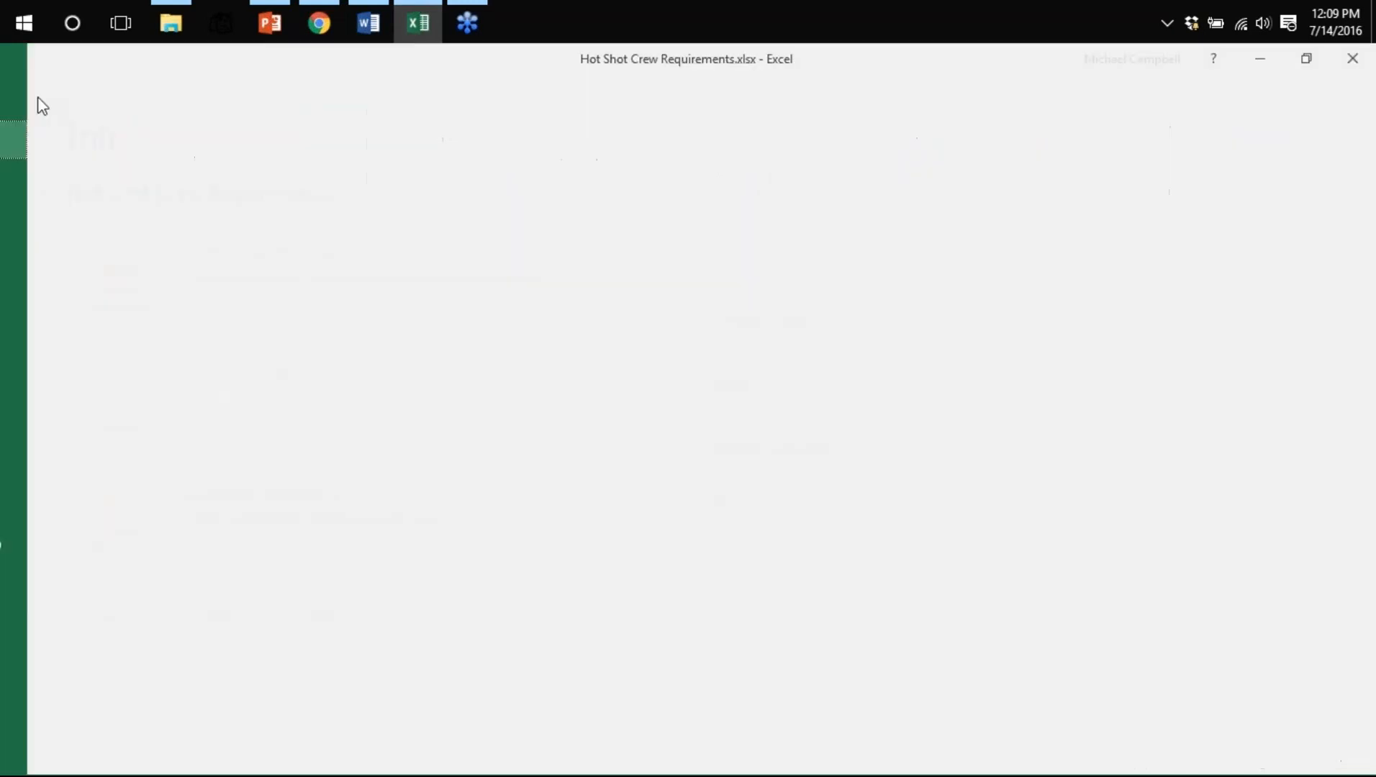
left_click(58, 295)
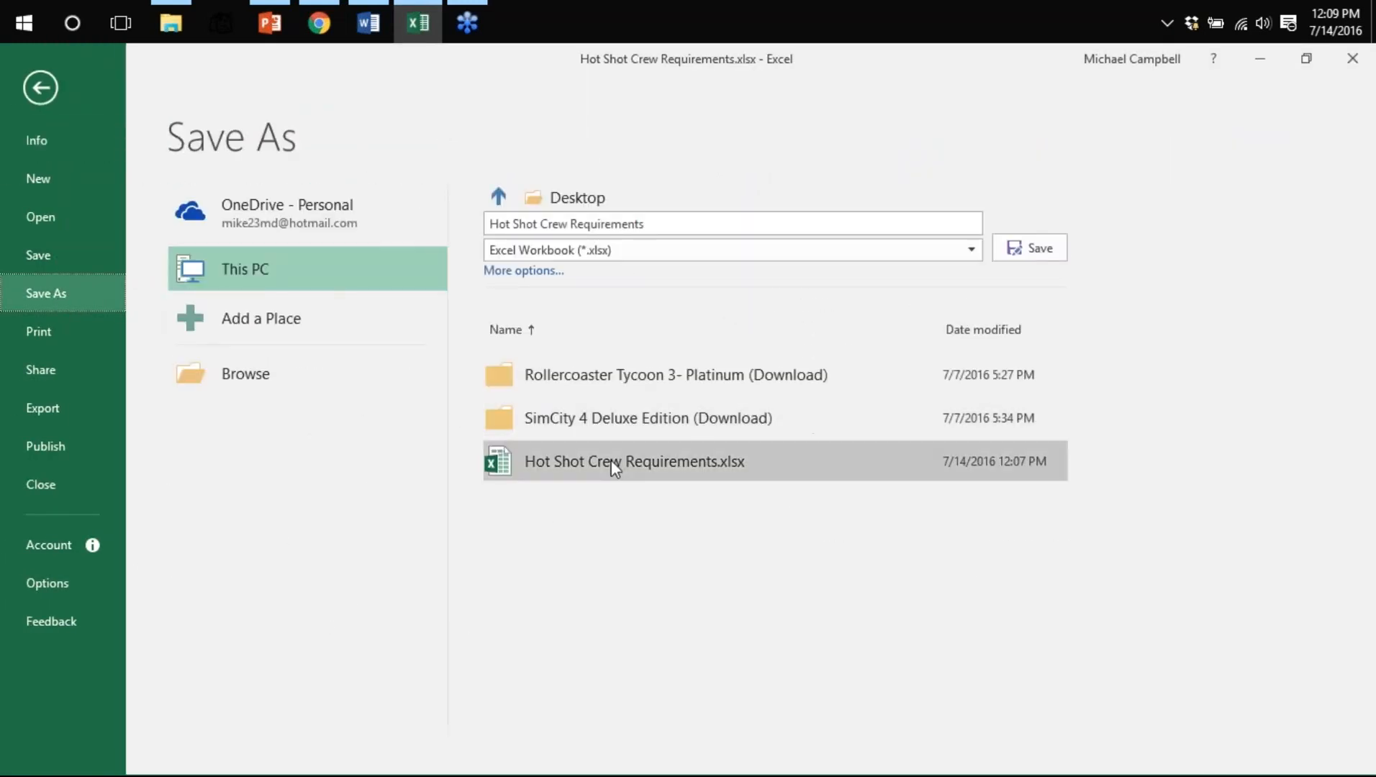
left_click(925, 254)
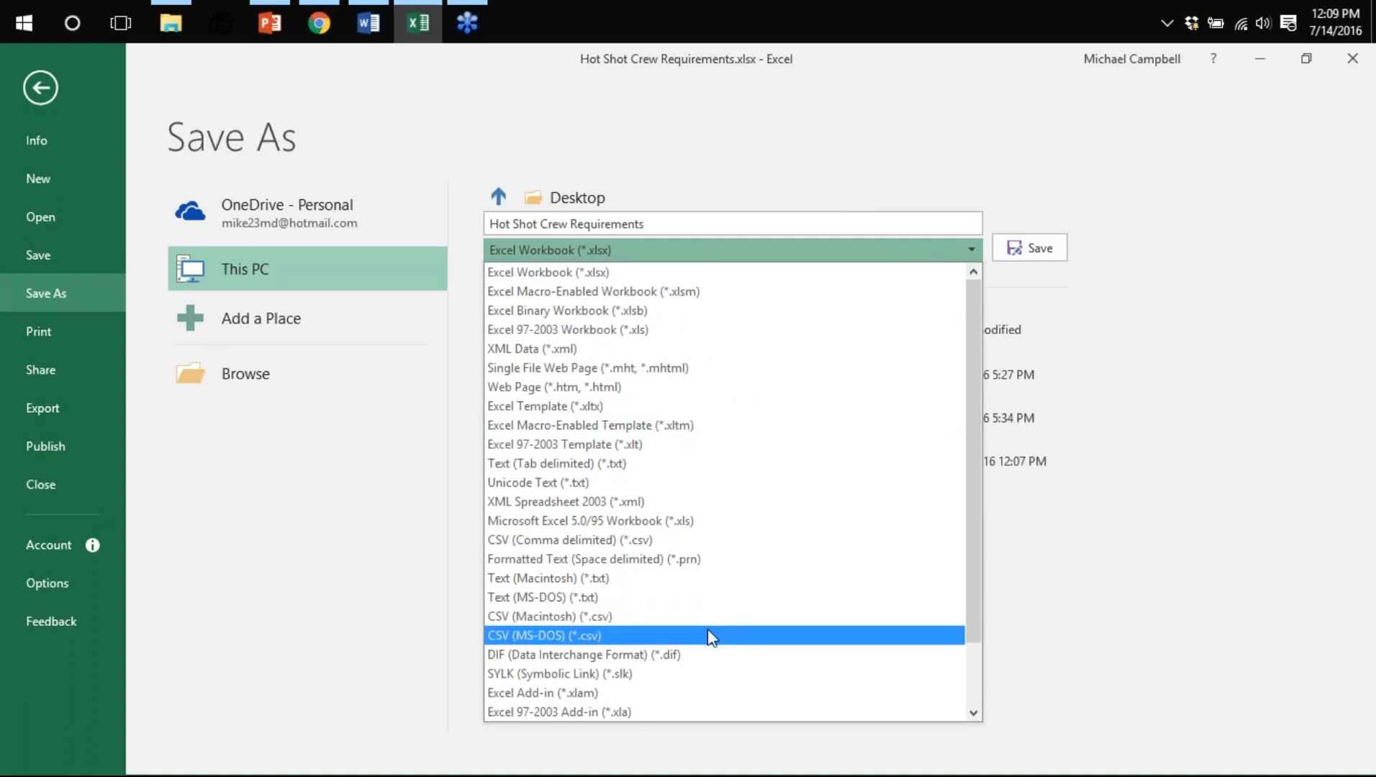
left_click(730, 551)
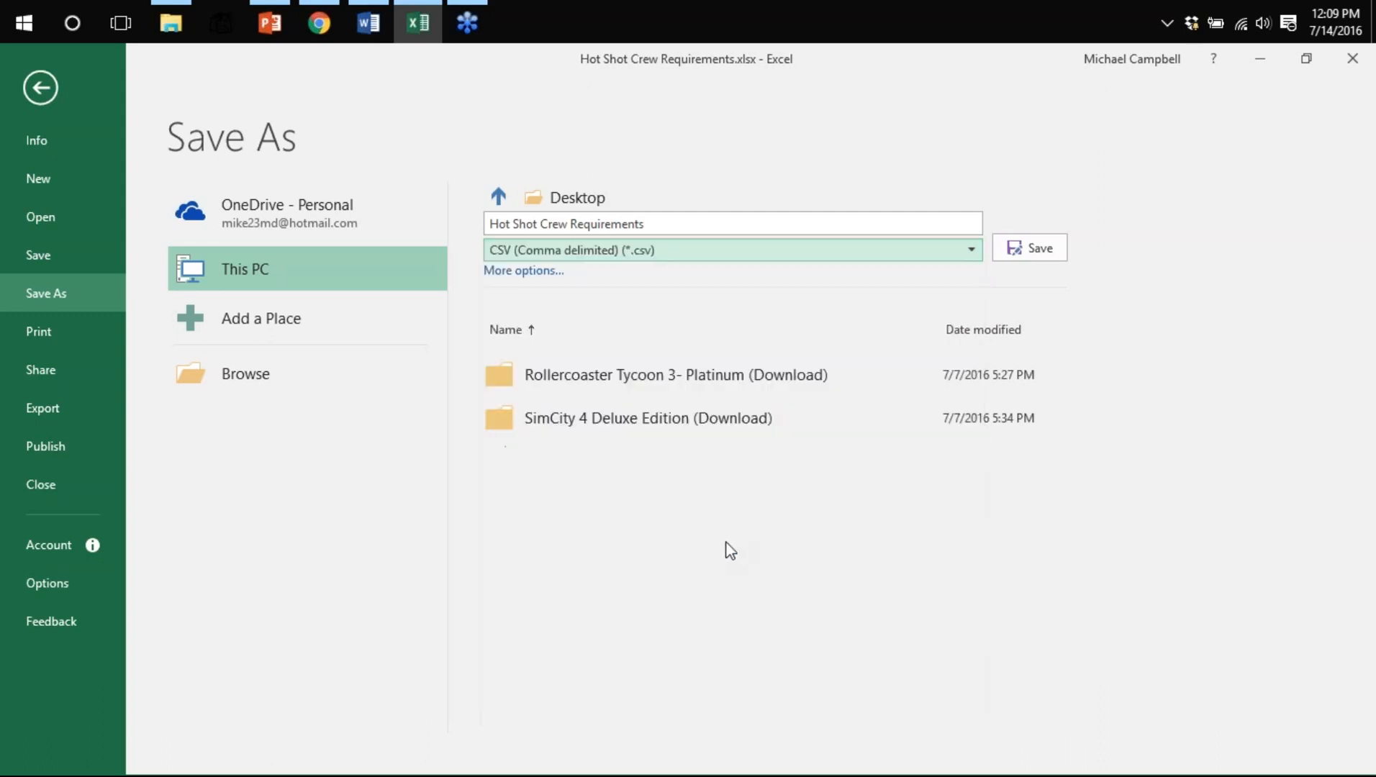
left_click(1029, 247)
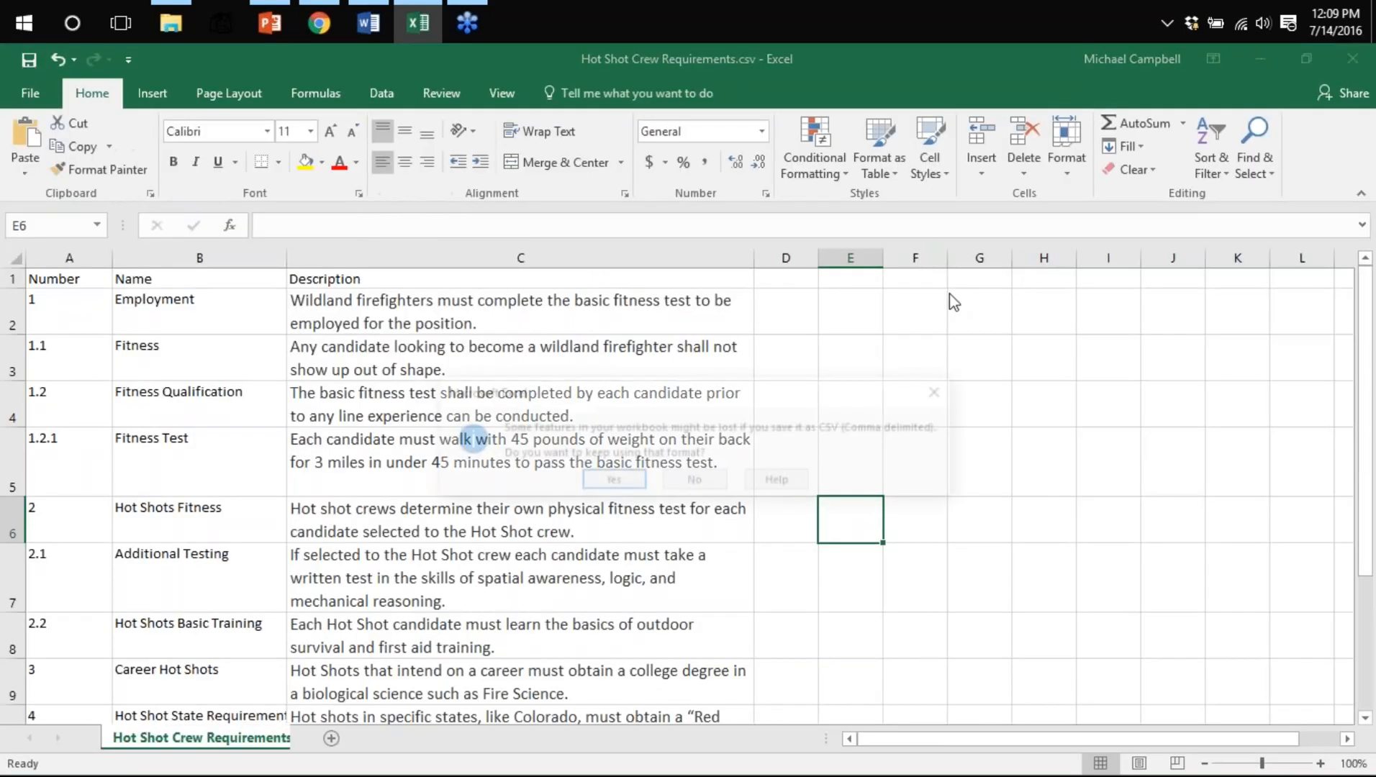
left_click(615, 483)
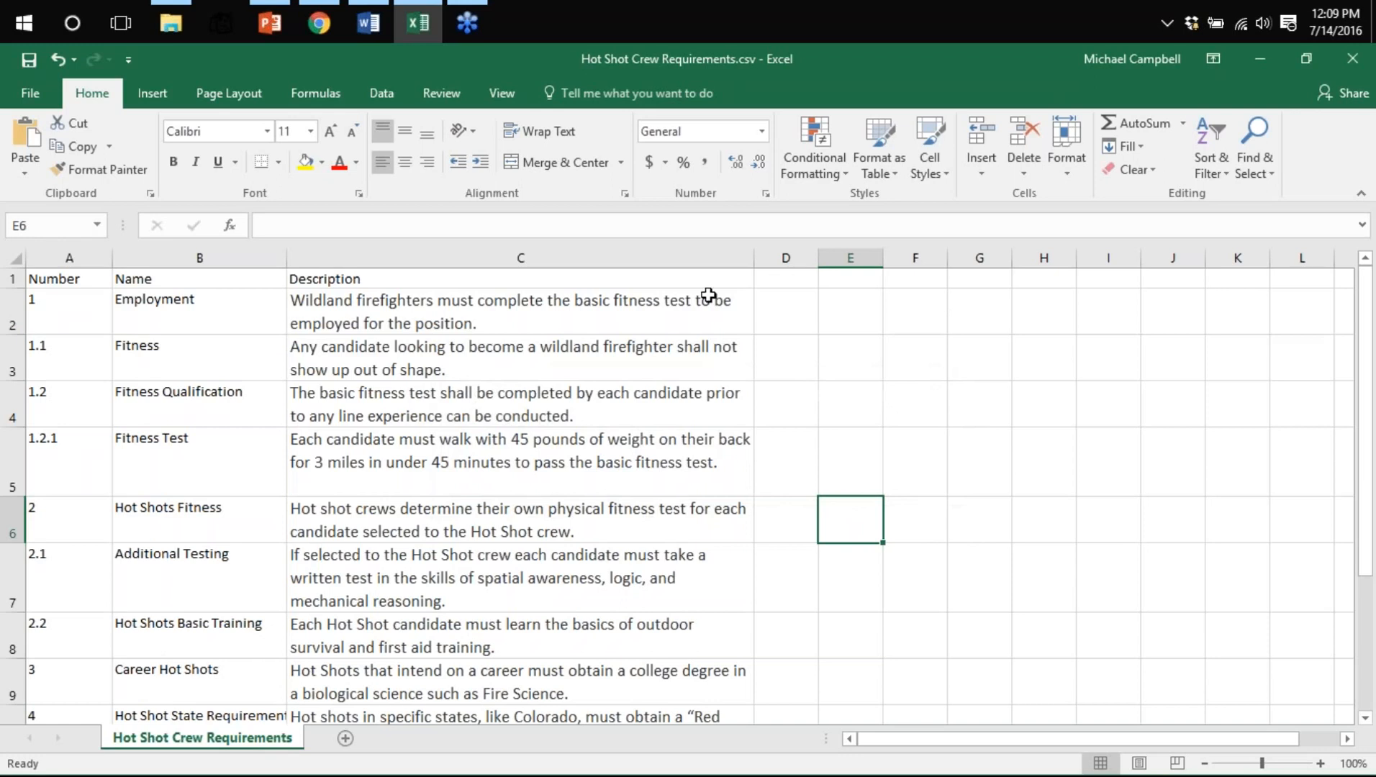
Return to Innoslate in Chrome, keep Requirement as the default class for the Excel import, and advance to the Upload stage
left_click(319, 23)
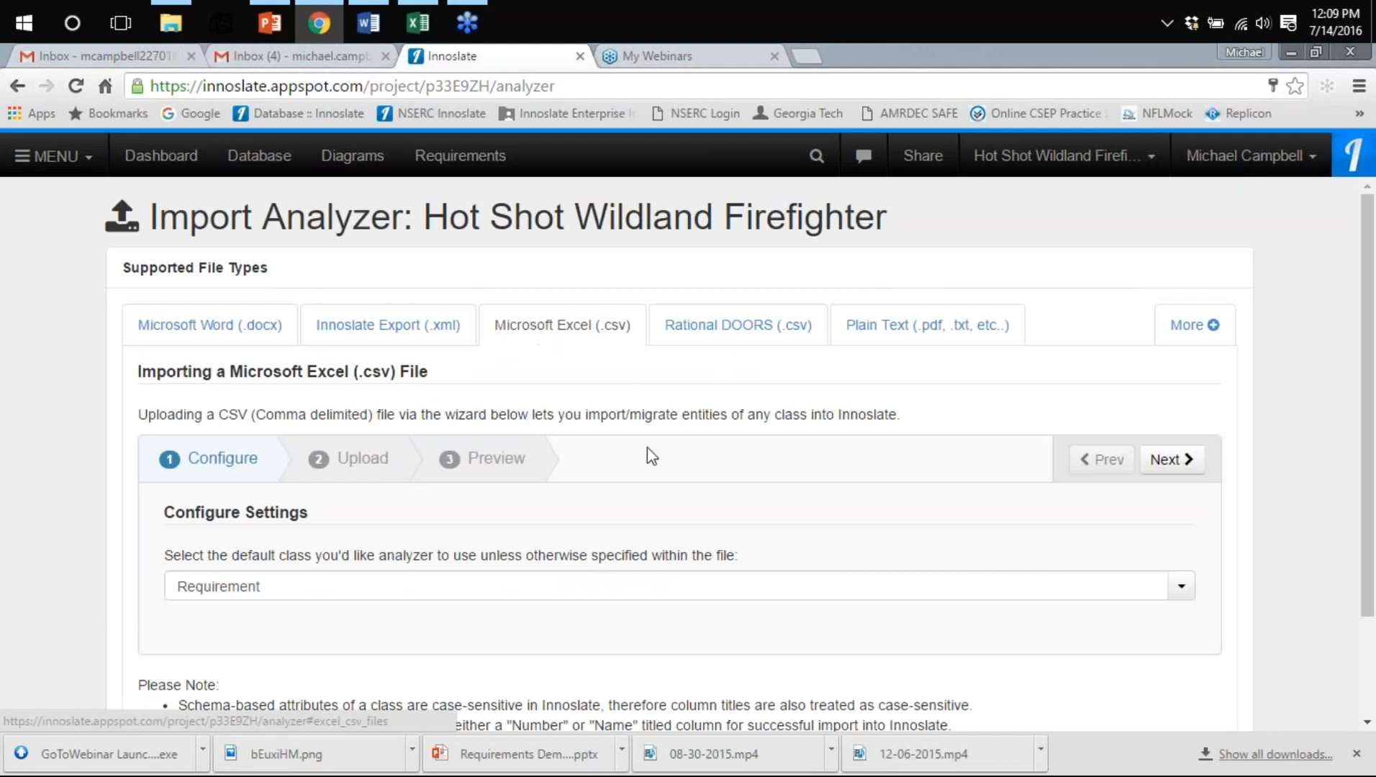
scroll(648, 457, "down", 2)
left_click(308, 462)
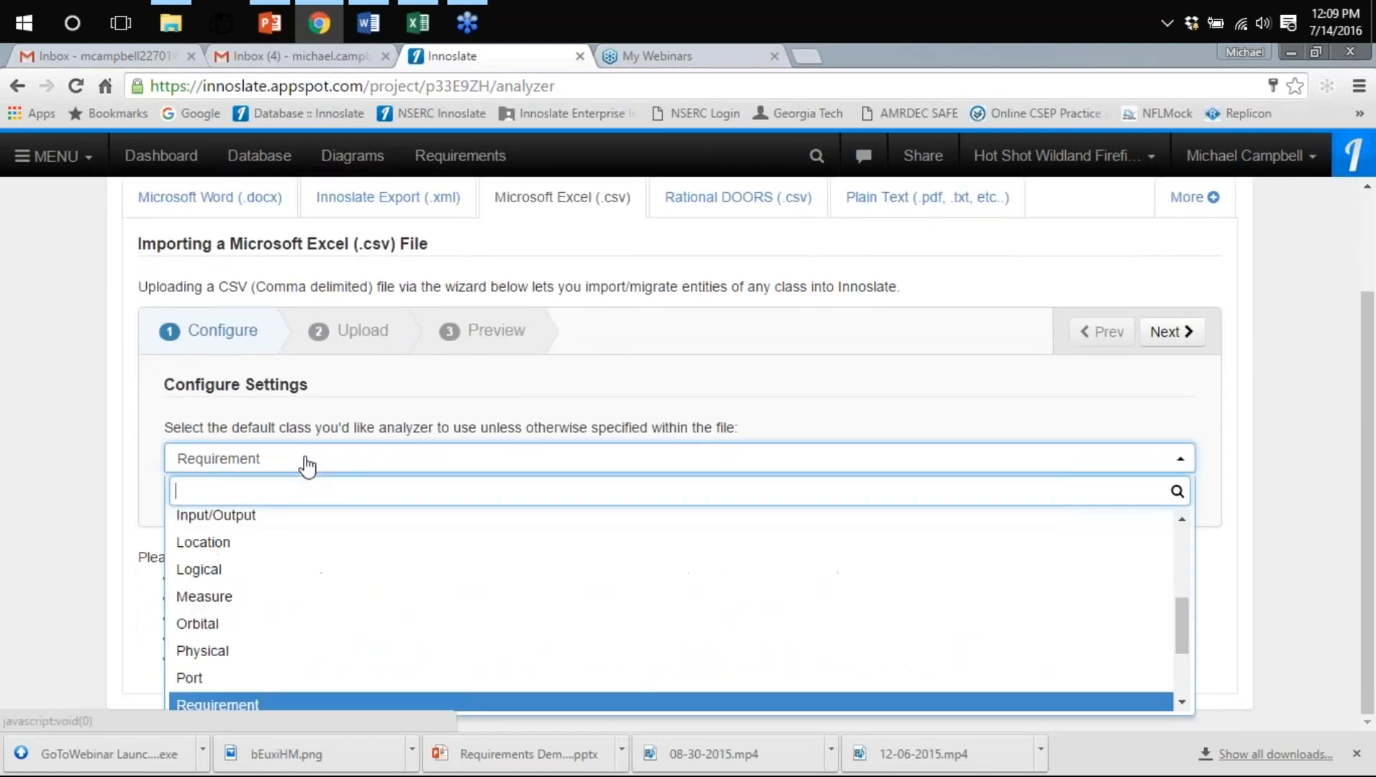
left_click(307, 464)
left_click(1184, 338)
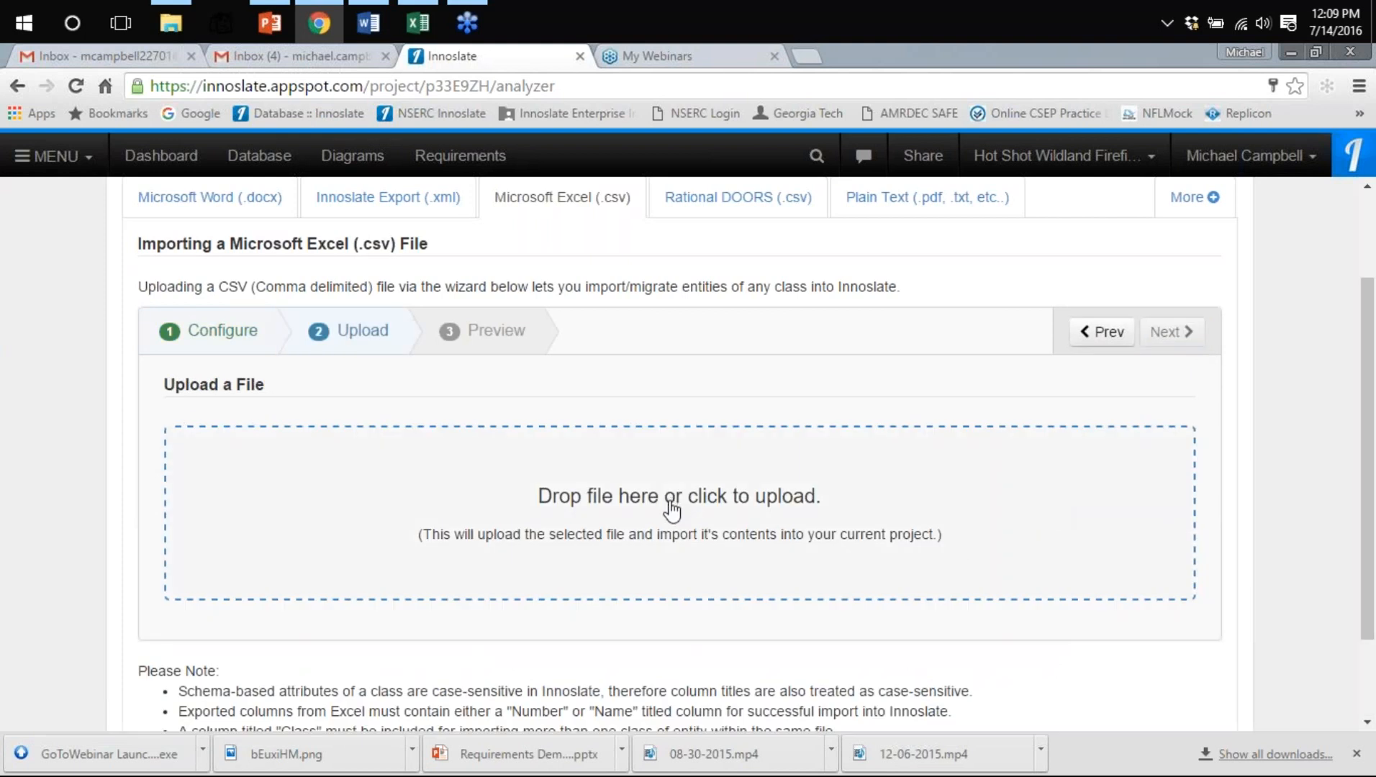
Open the Desktop folder in File Explorer, select Hot Shot Crew Requirements.csv, and tile the window side by side with Chrome
left_click(180, 24)
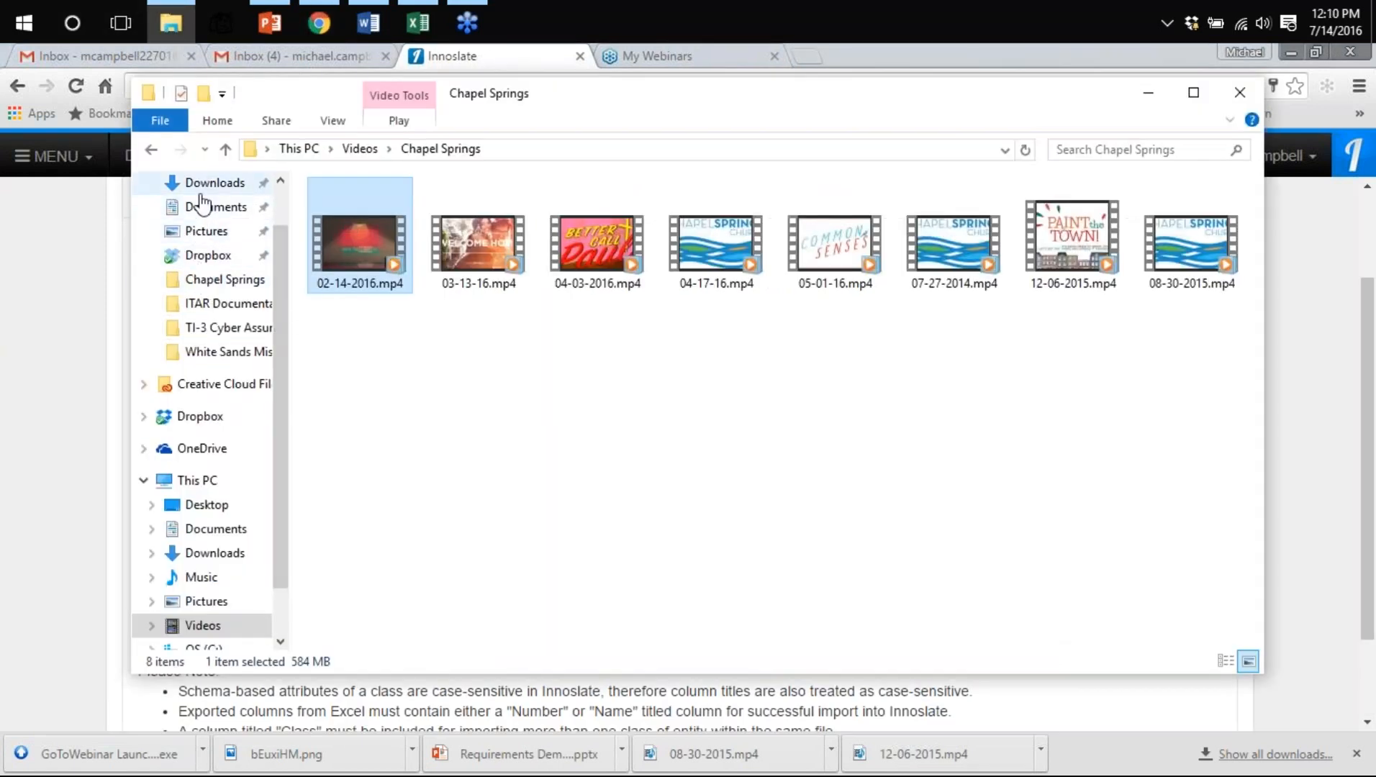
left_click(227, 217)
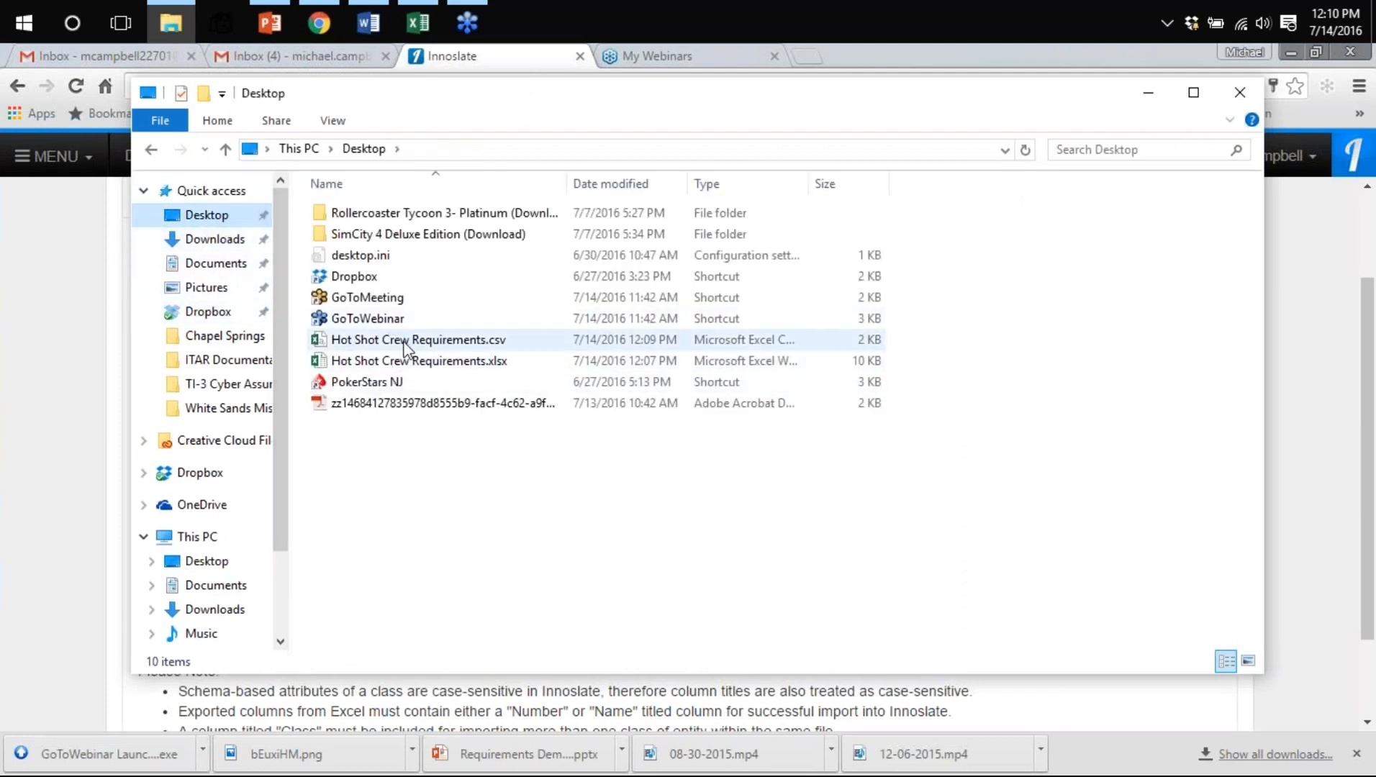
left_click(426, 342)
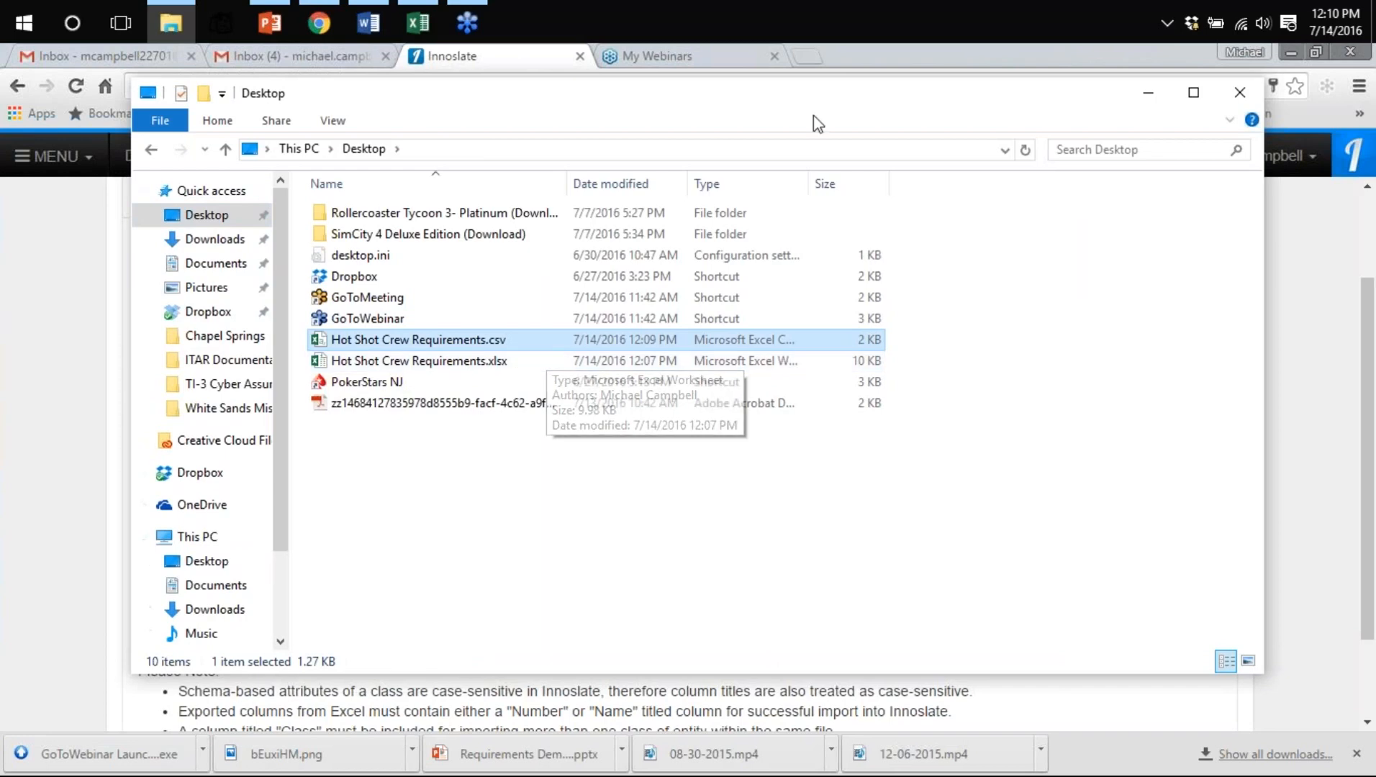
left_click_drag(808, 110, 1374, 245)
left_click(216, 271)
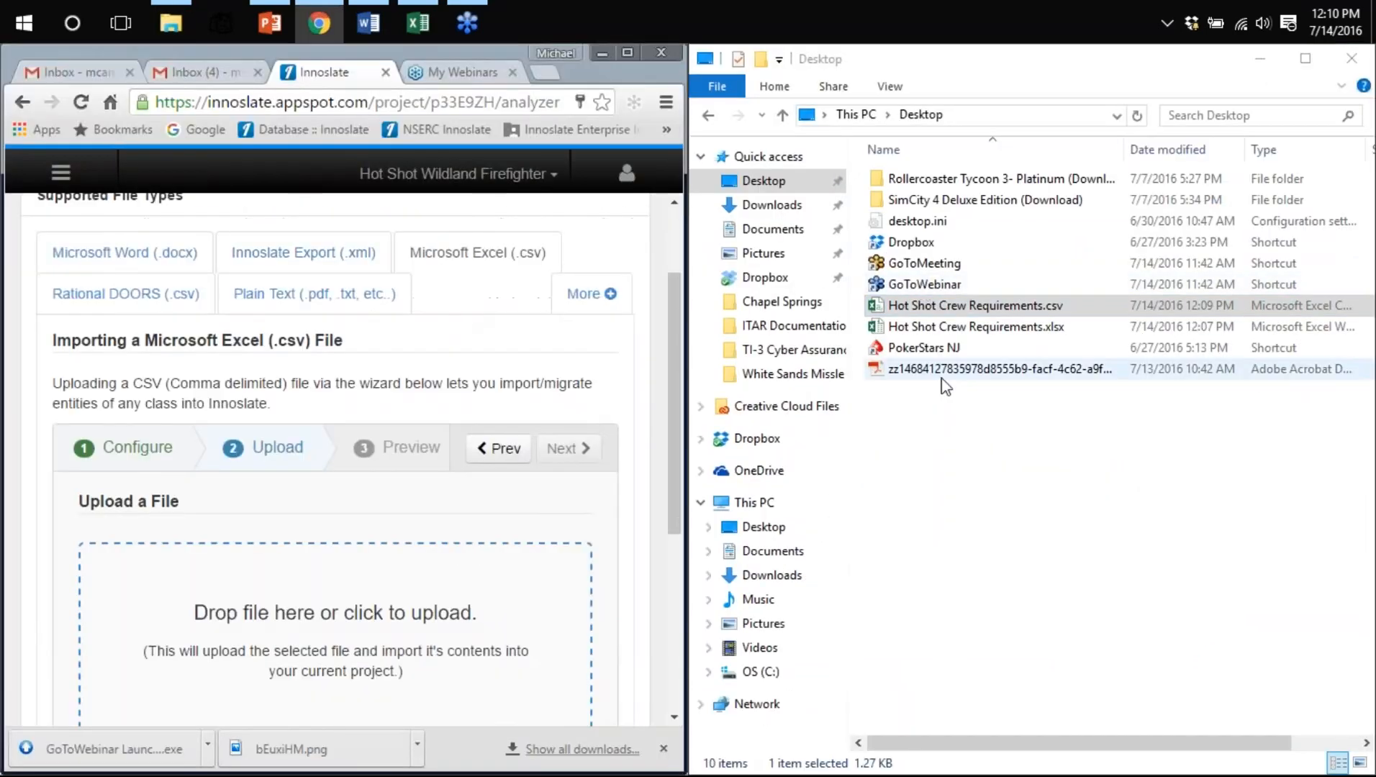
Upload Hot Shot Crew Requirements.csv from File Explorer to the Excel import, minimize File Explorer and maximize Chrome
left_click_drag(1039, 307, 347, 684)
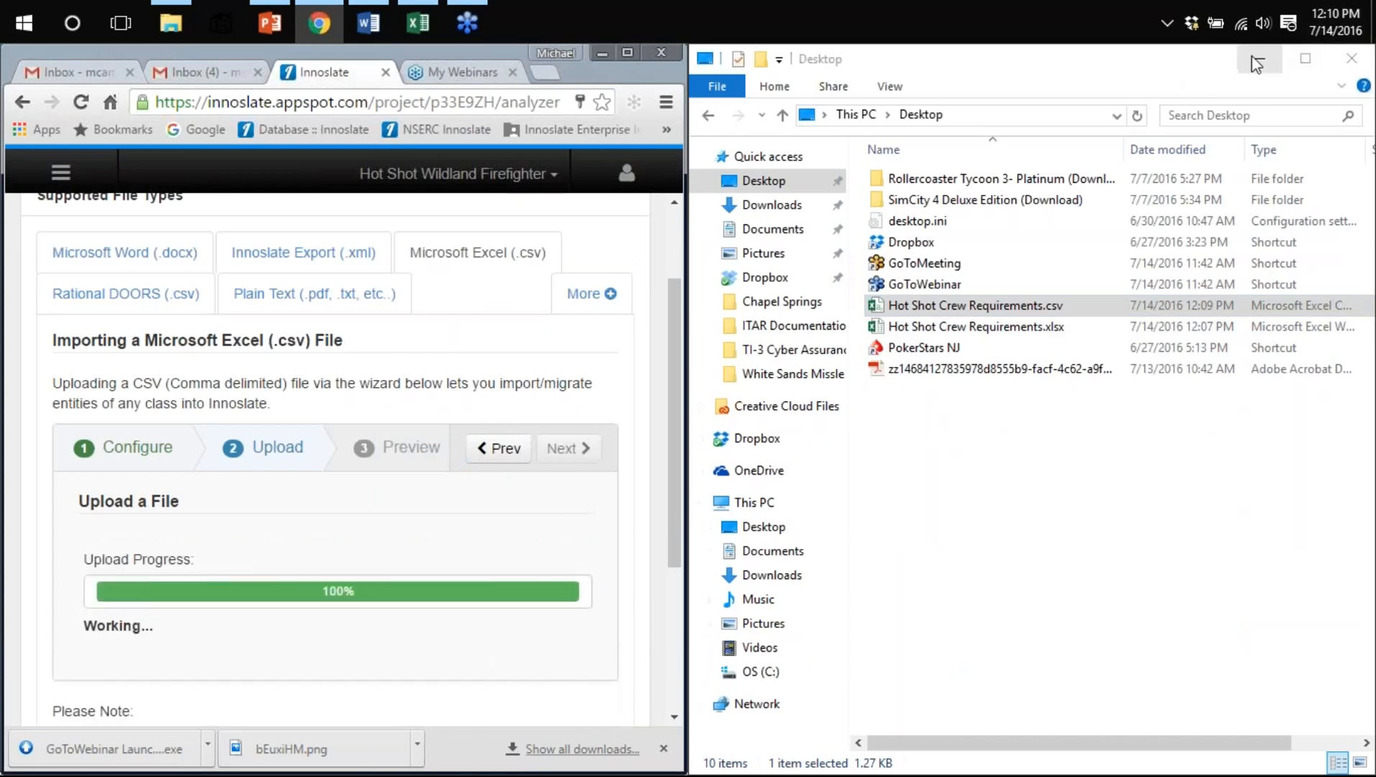
left_click(1256, 64)
double_click(628, 54)
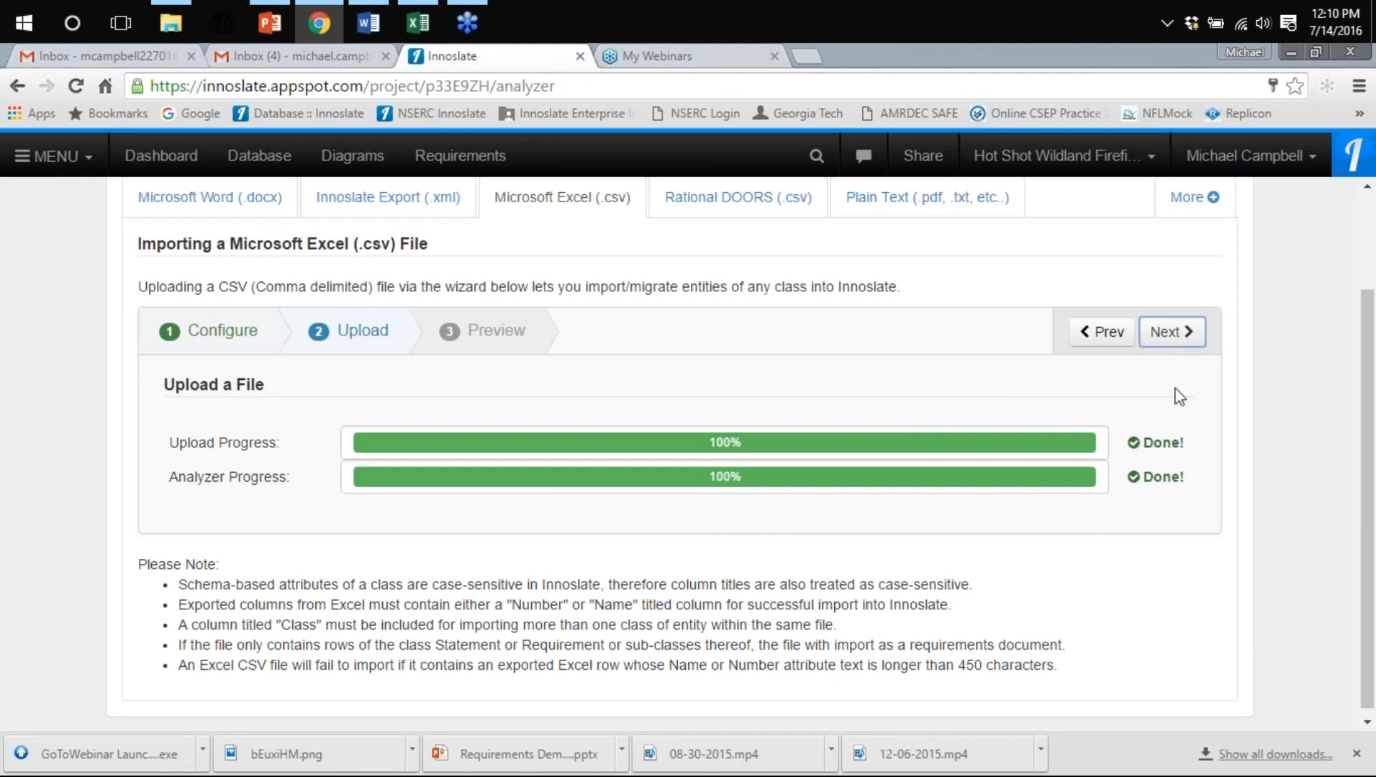
Advance to the import preview, review the listed requirement entities, and save the import to the project
left_click(1185, 344)
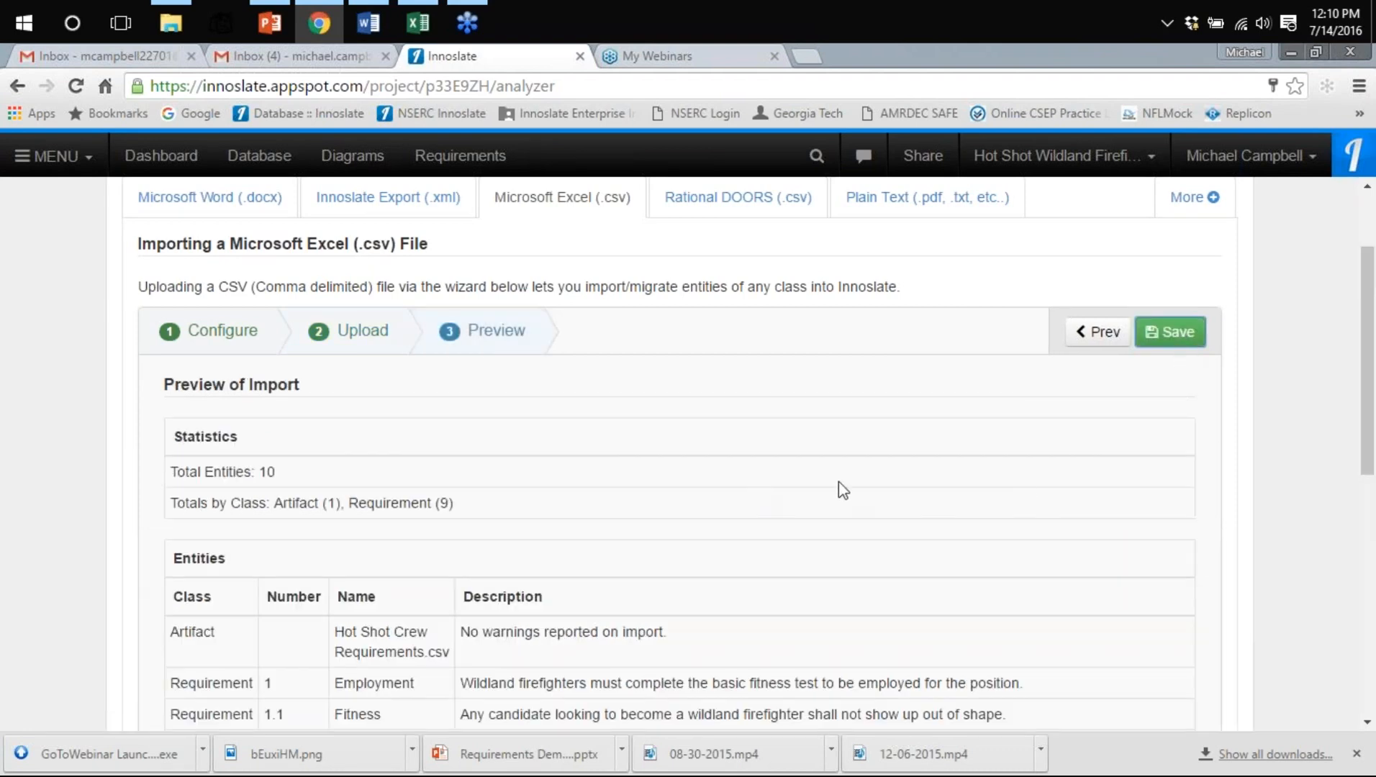
scroll(804, 468, "down", 4)
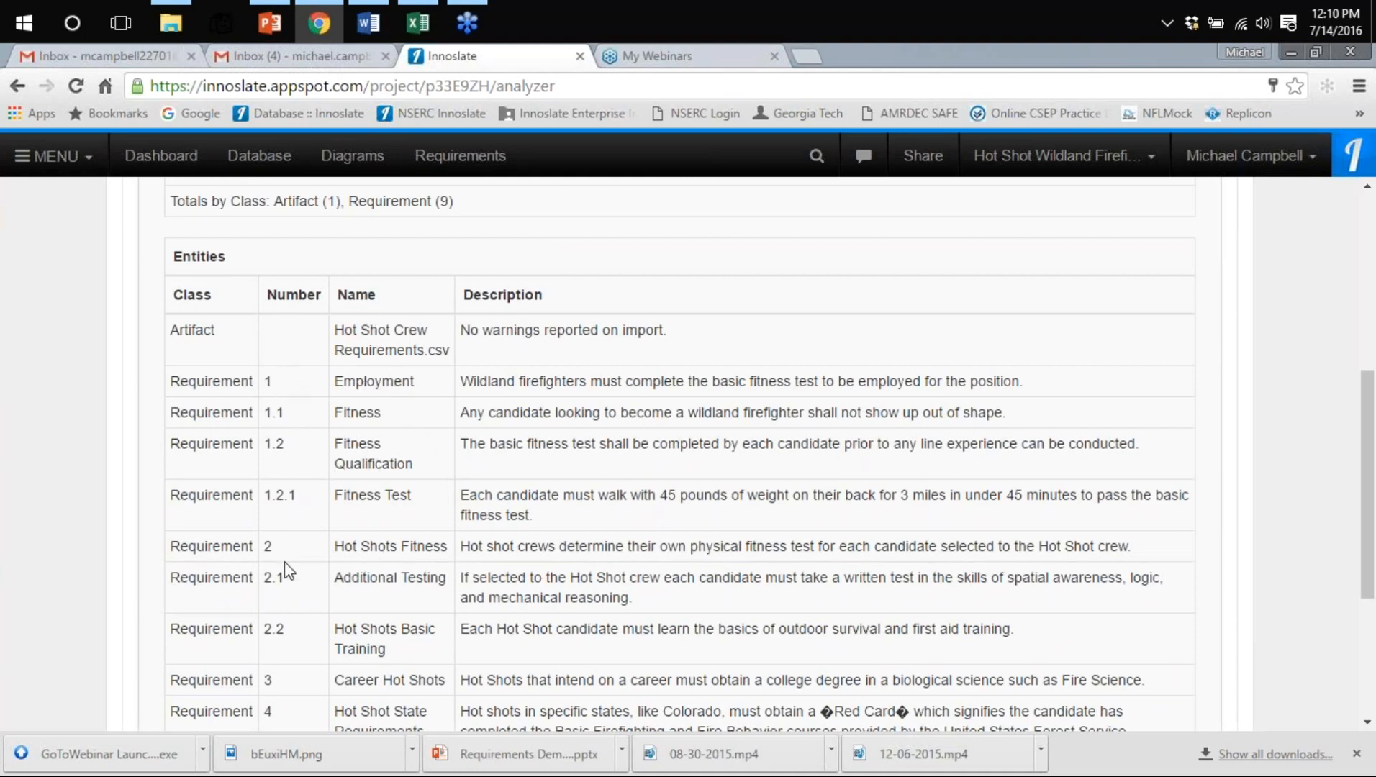
scroll(288, 571, "down", 2)
scroll(288, 571, "up", 1)
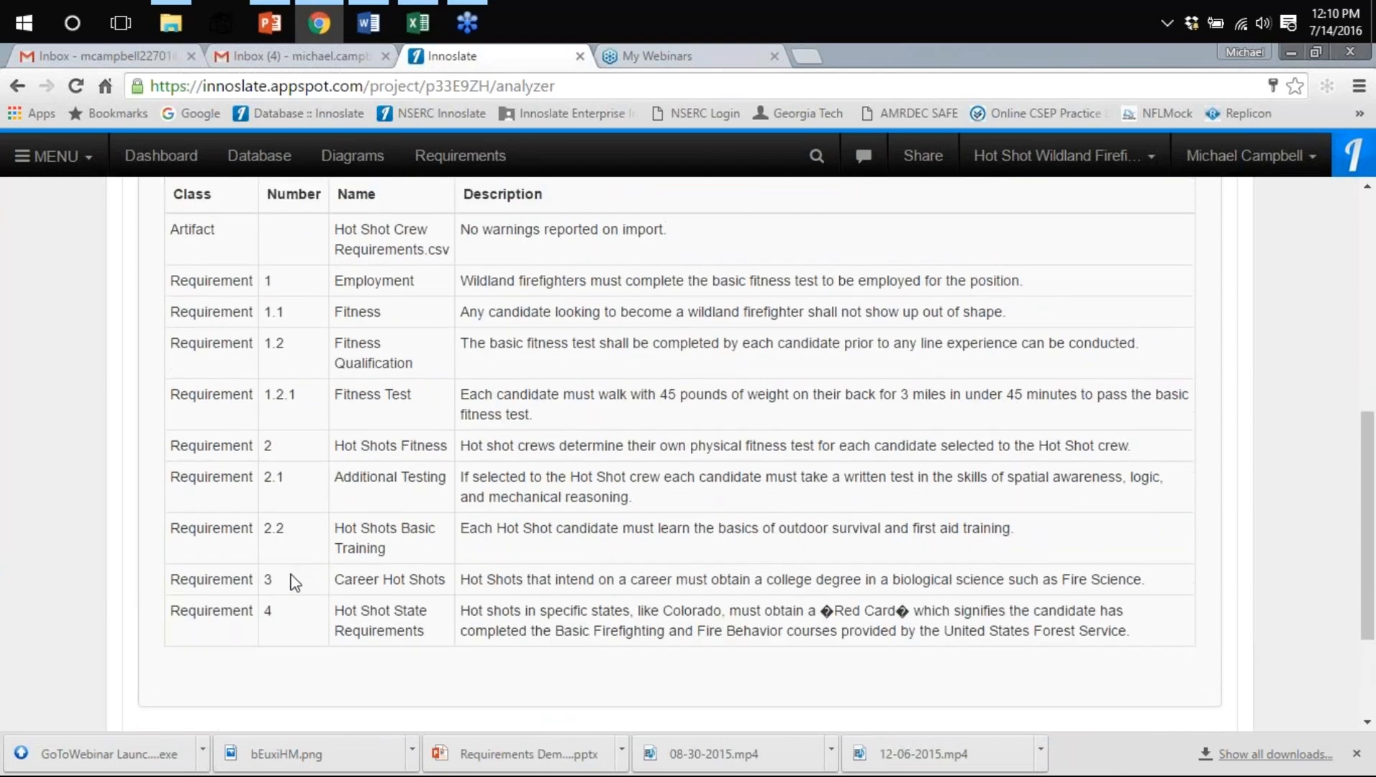
scroll(291, 576, "up", 1)
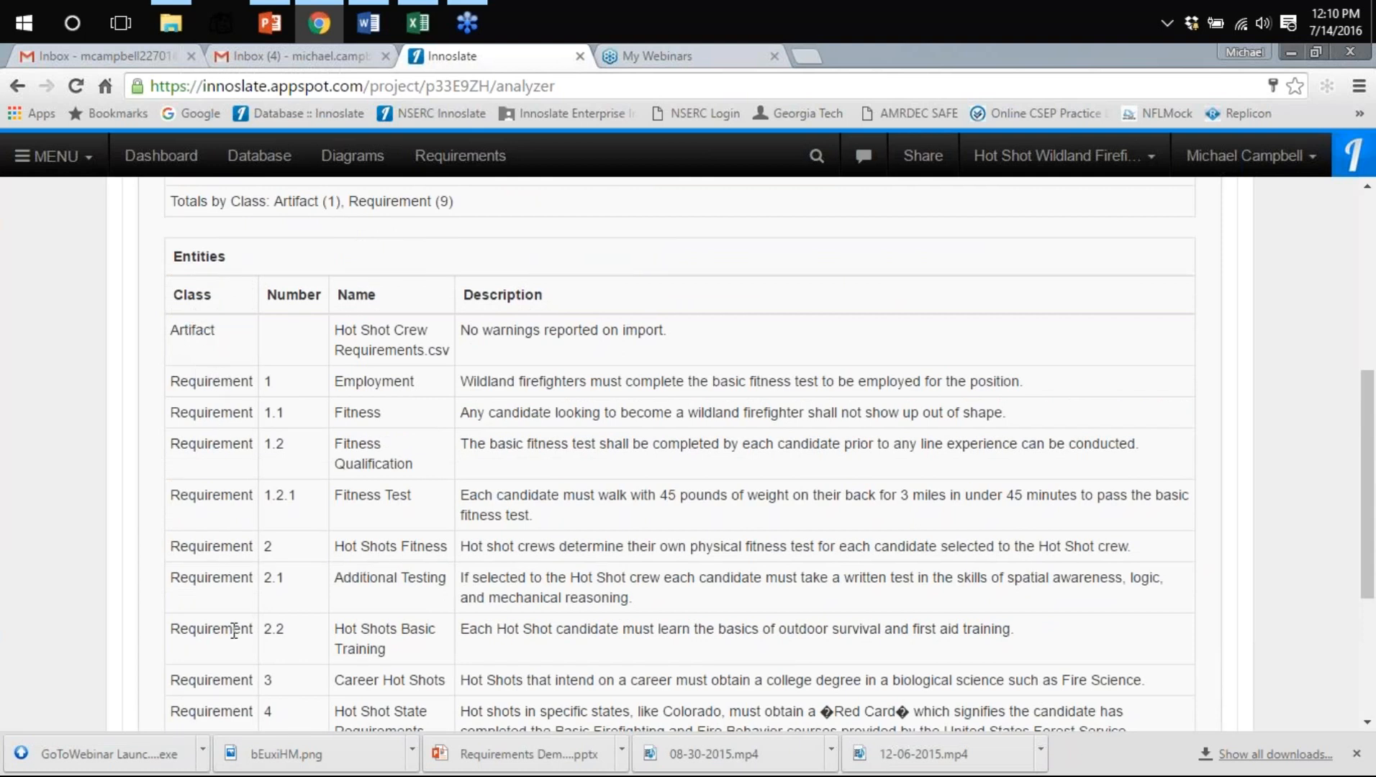
scroll(234, 632, "down", 2)
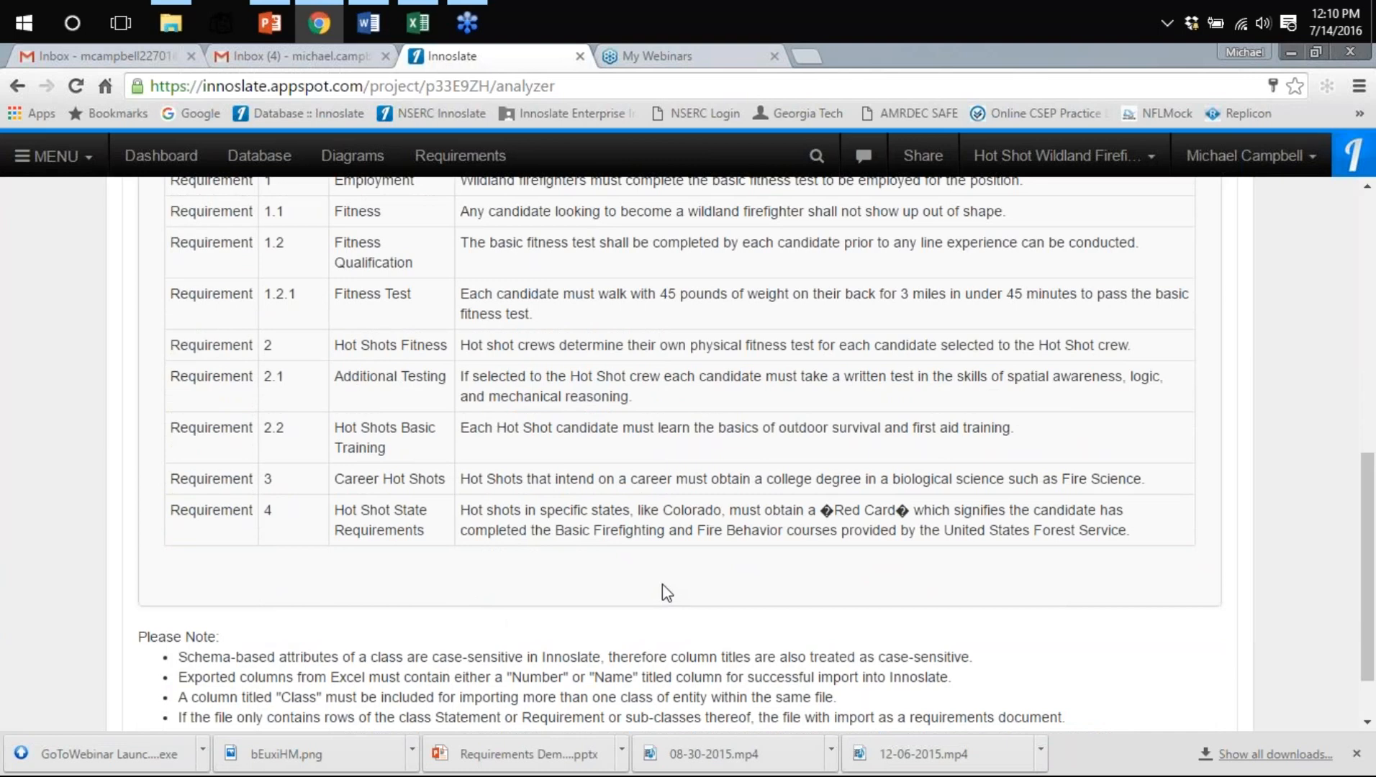
scroll(667, 593, "up", 2)
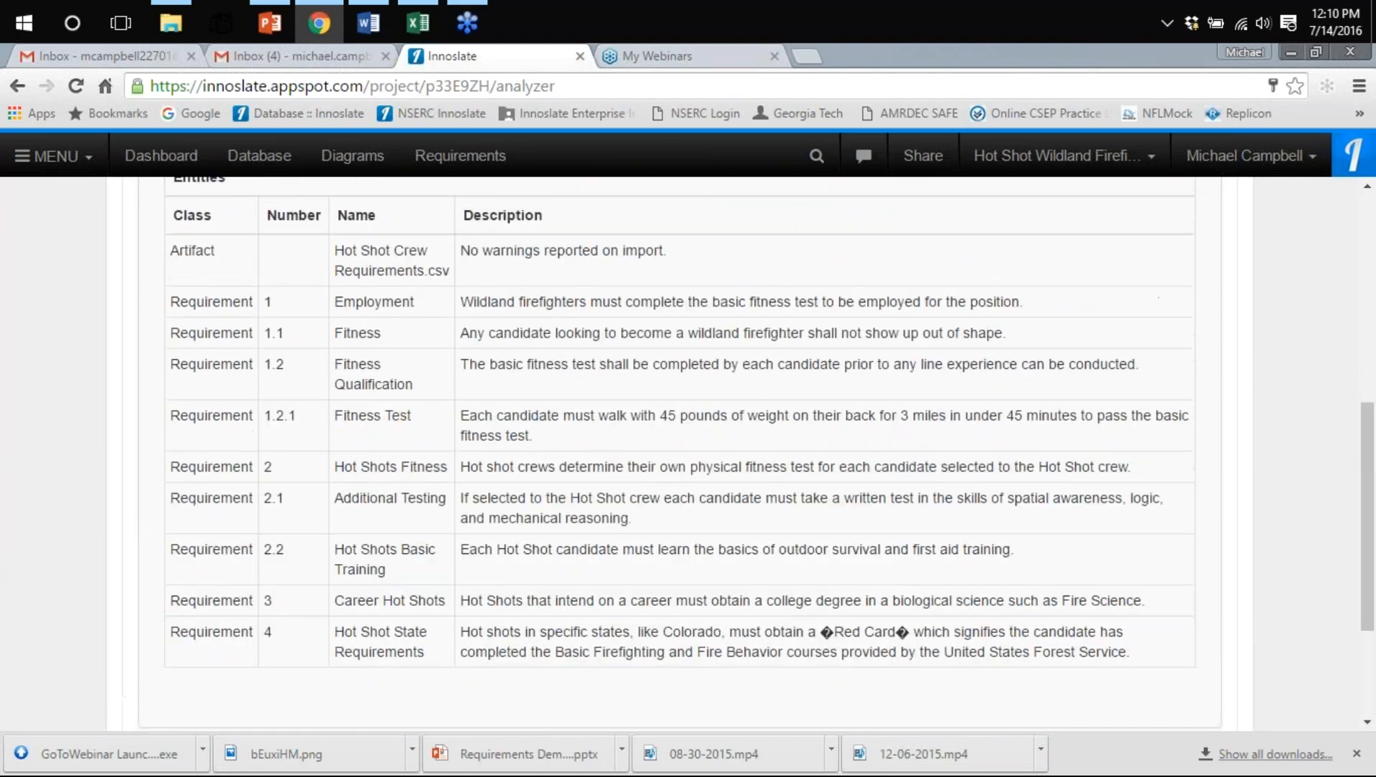
scroll(1178, 468, "up", 5)
left_click(1173, 465)
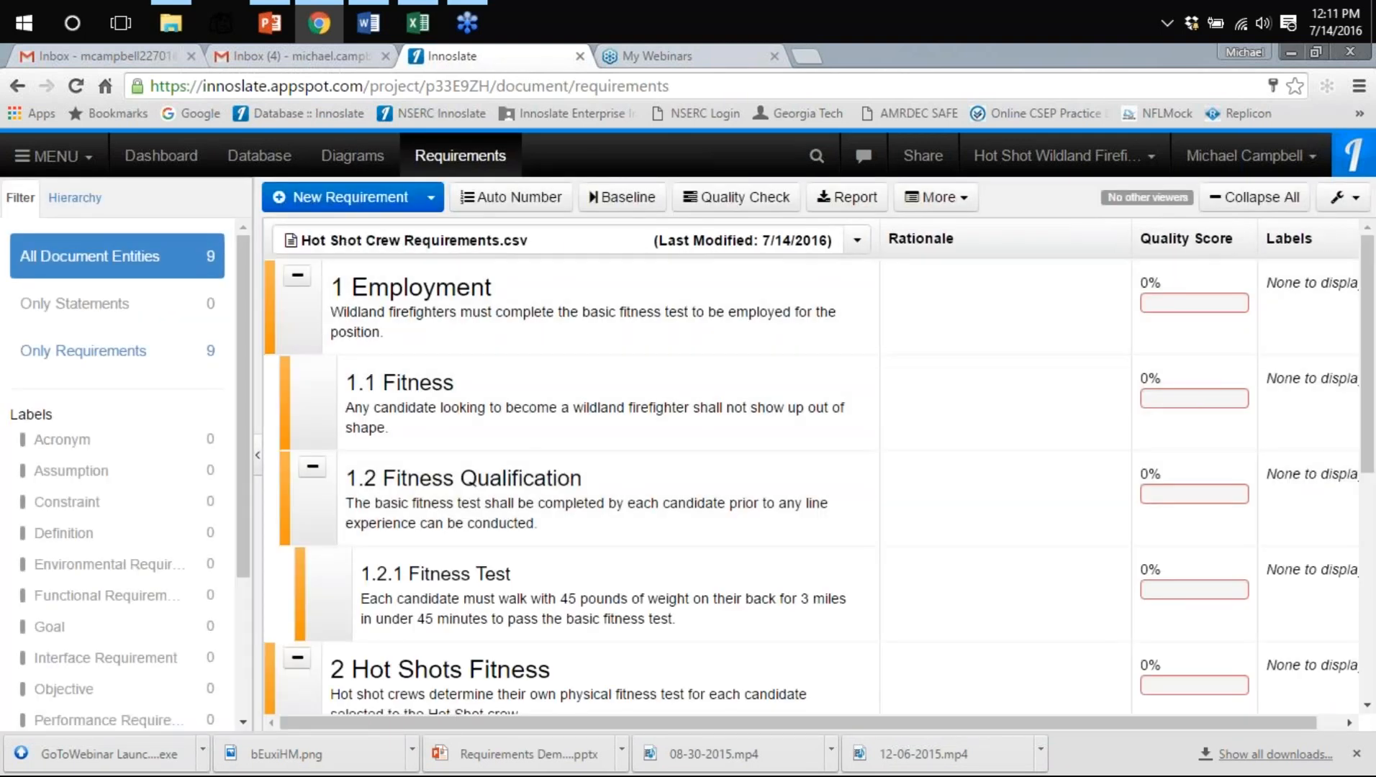
Examine the imported Hot Shot Crew Requirements.csv document, from Employment through Hot Shot State Requirements
left_click(861, 244)
left_click(864, 249)
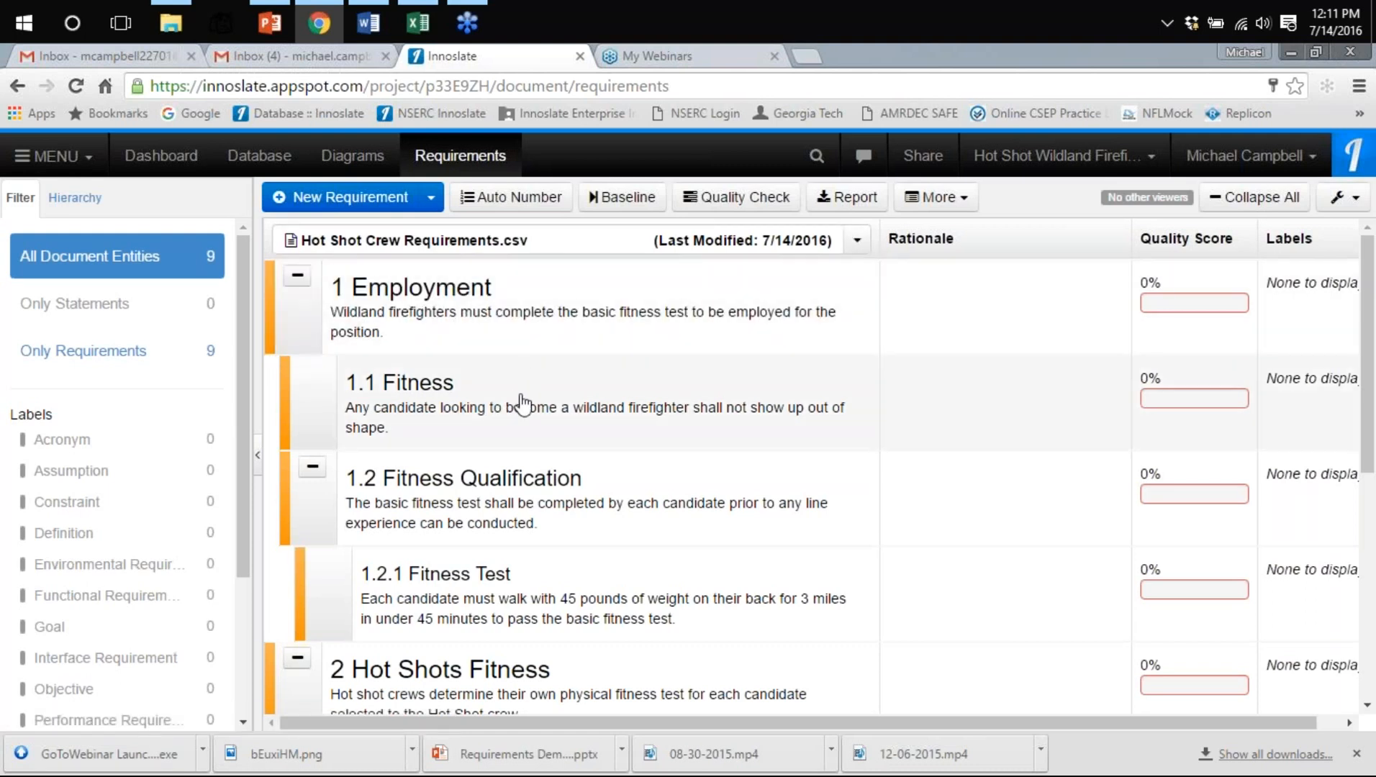
scroll(527, 453, "down", 4)
scroll(527, 465, "down", 2)
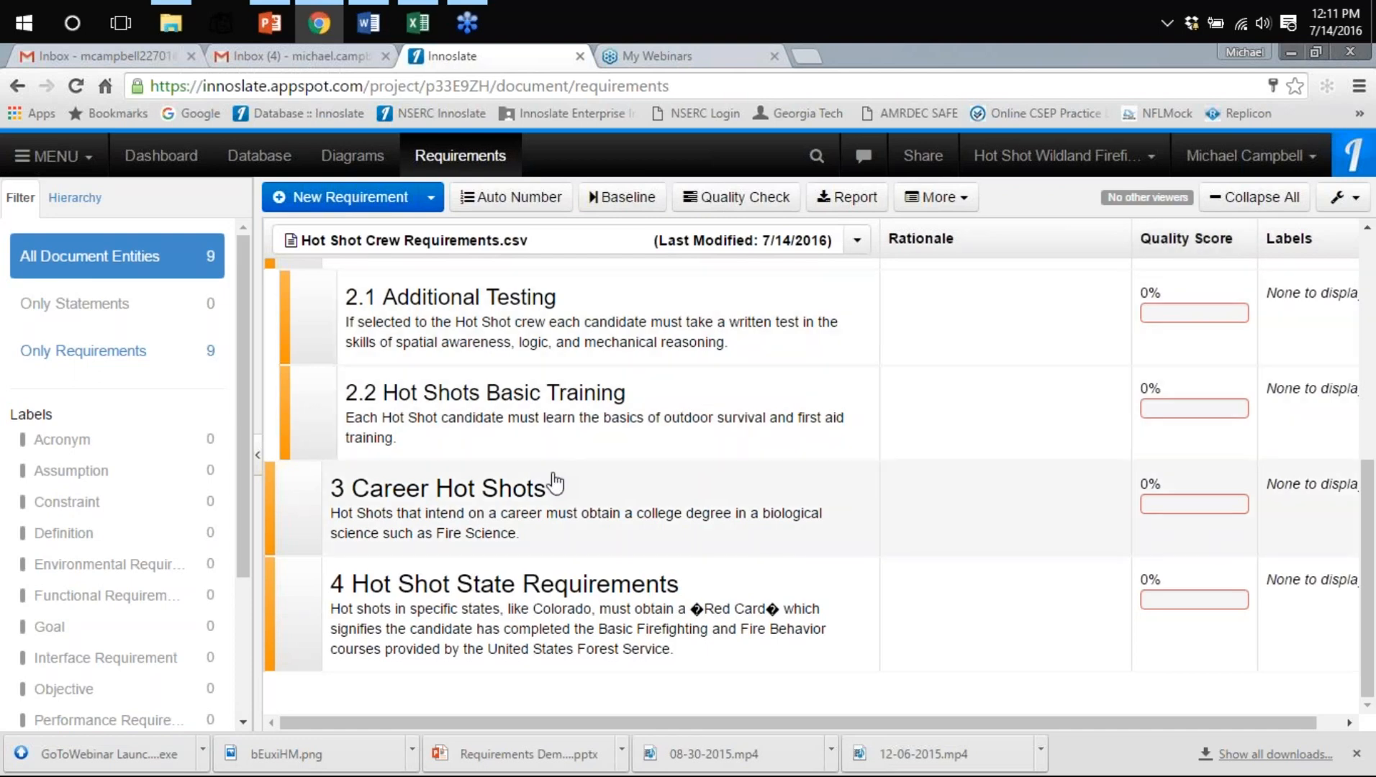
scroll(553, 482, "up", 1)
scroll(553, 482, "up", 6)
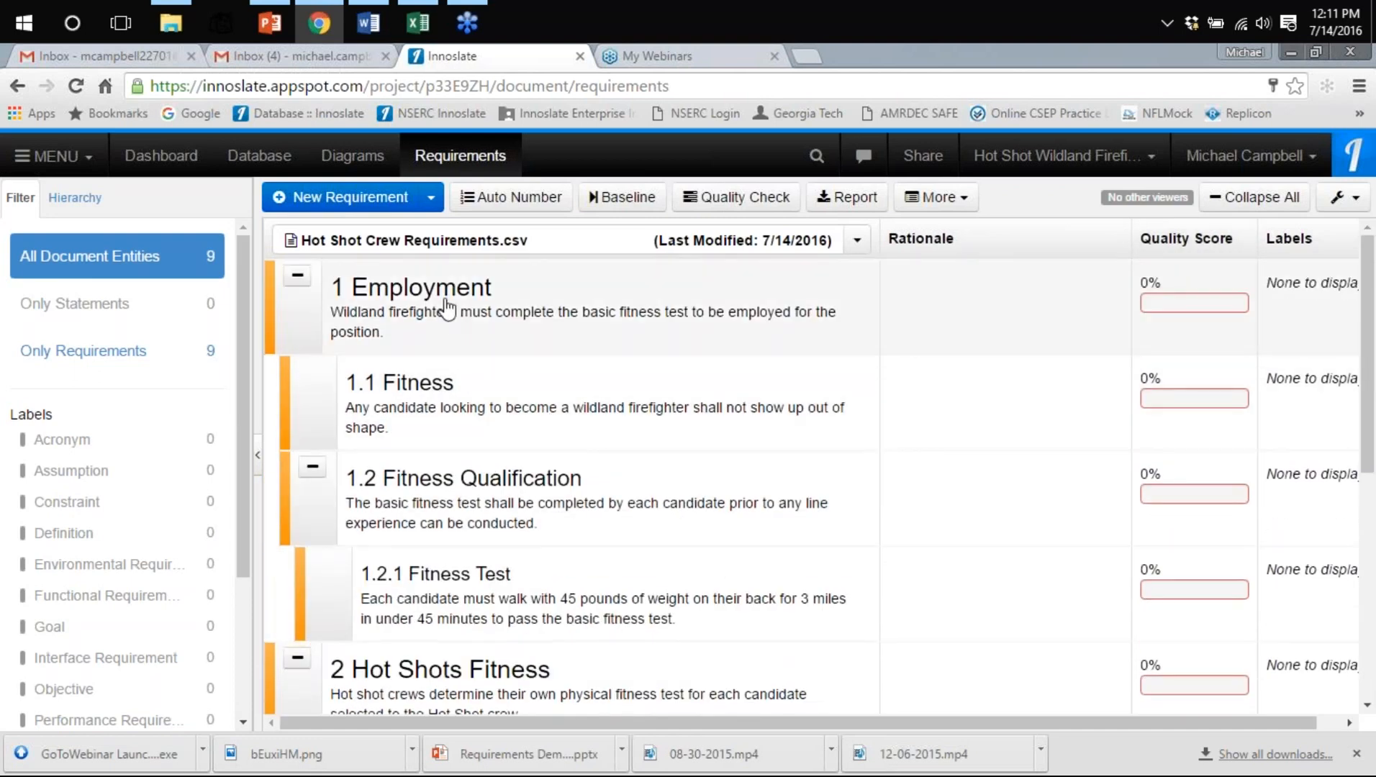
Open requirement 1 Employment for editing, try adding a child requirement to it, and discard the blank entry
left_click(452, 309)
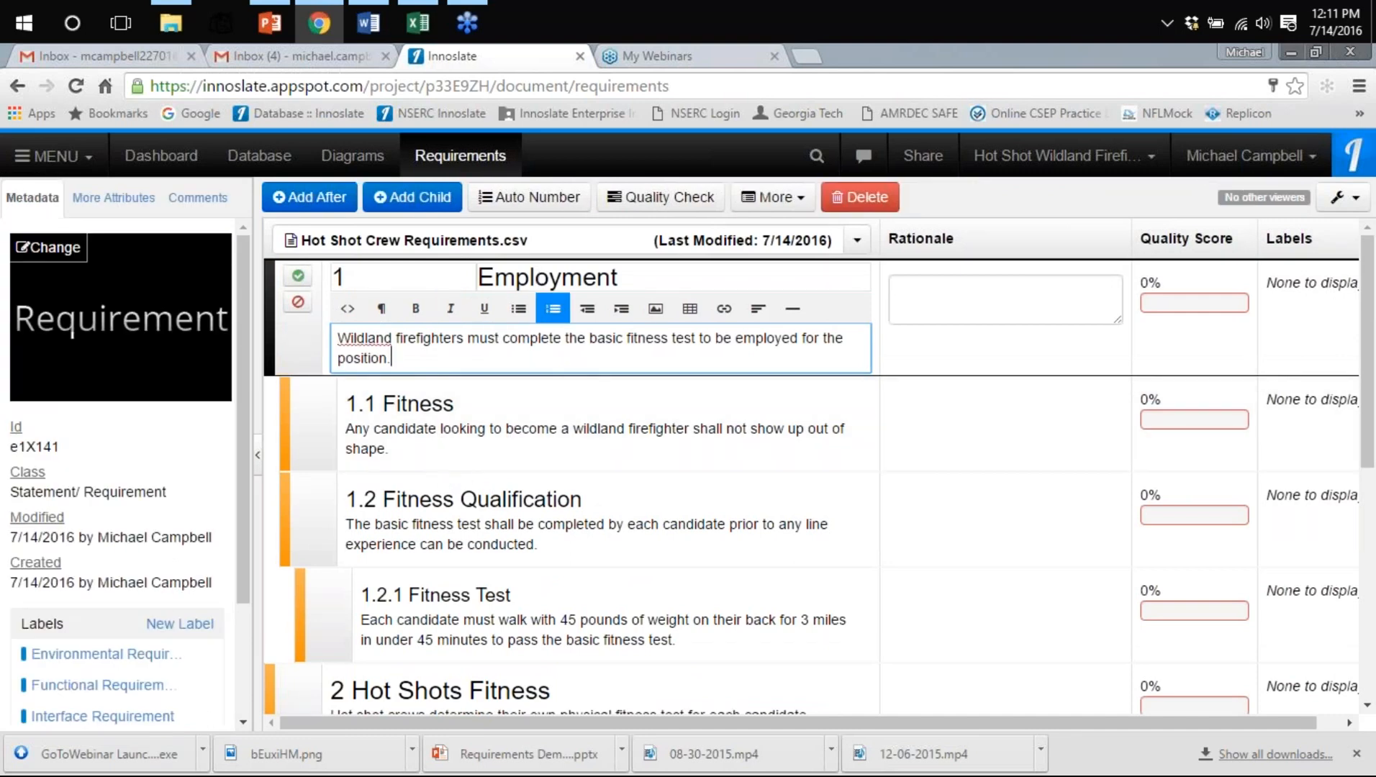
left_click(547, 354)
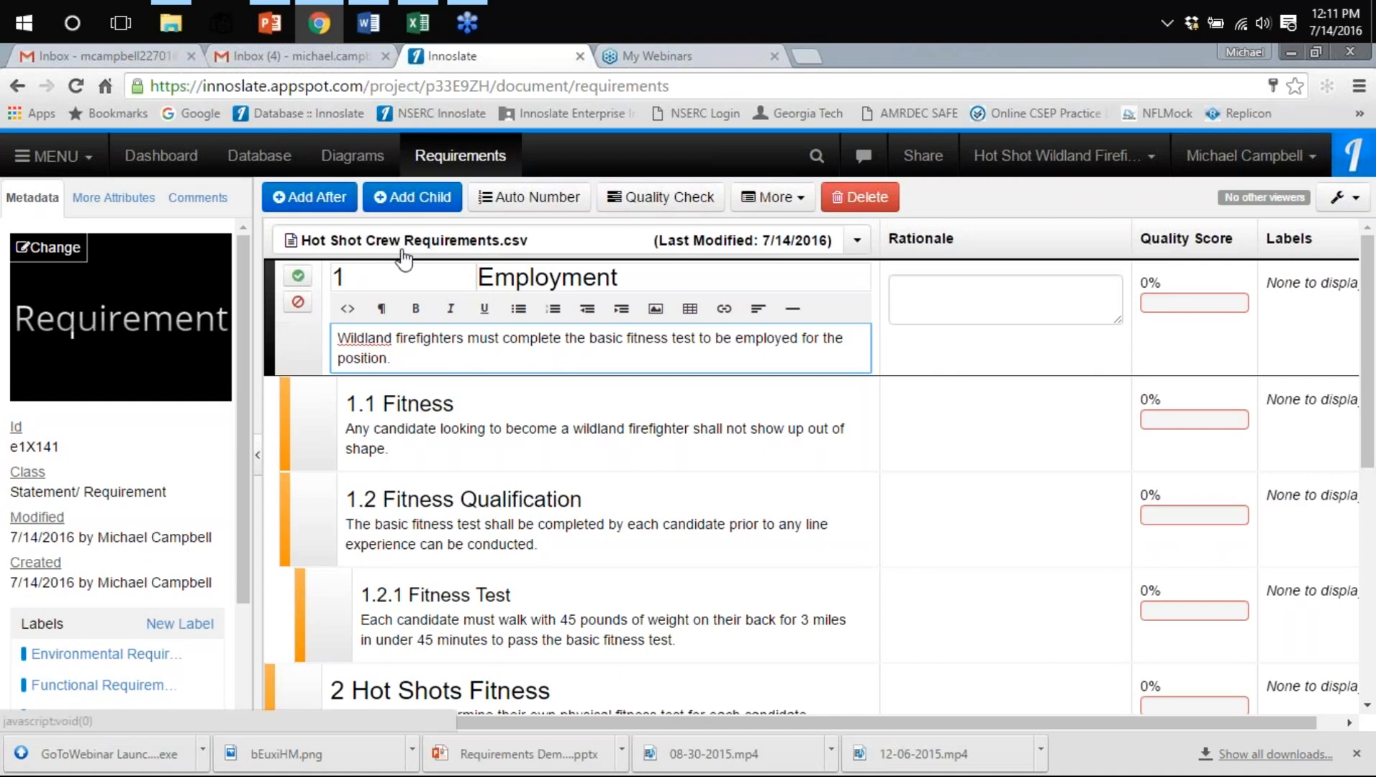
left_click(428, 208)
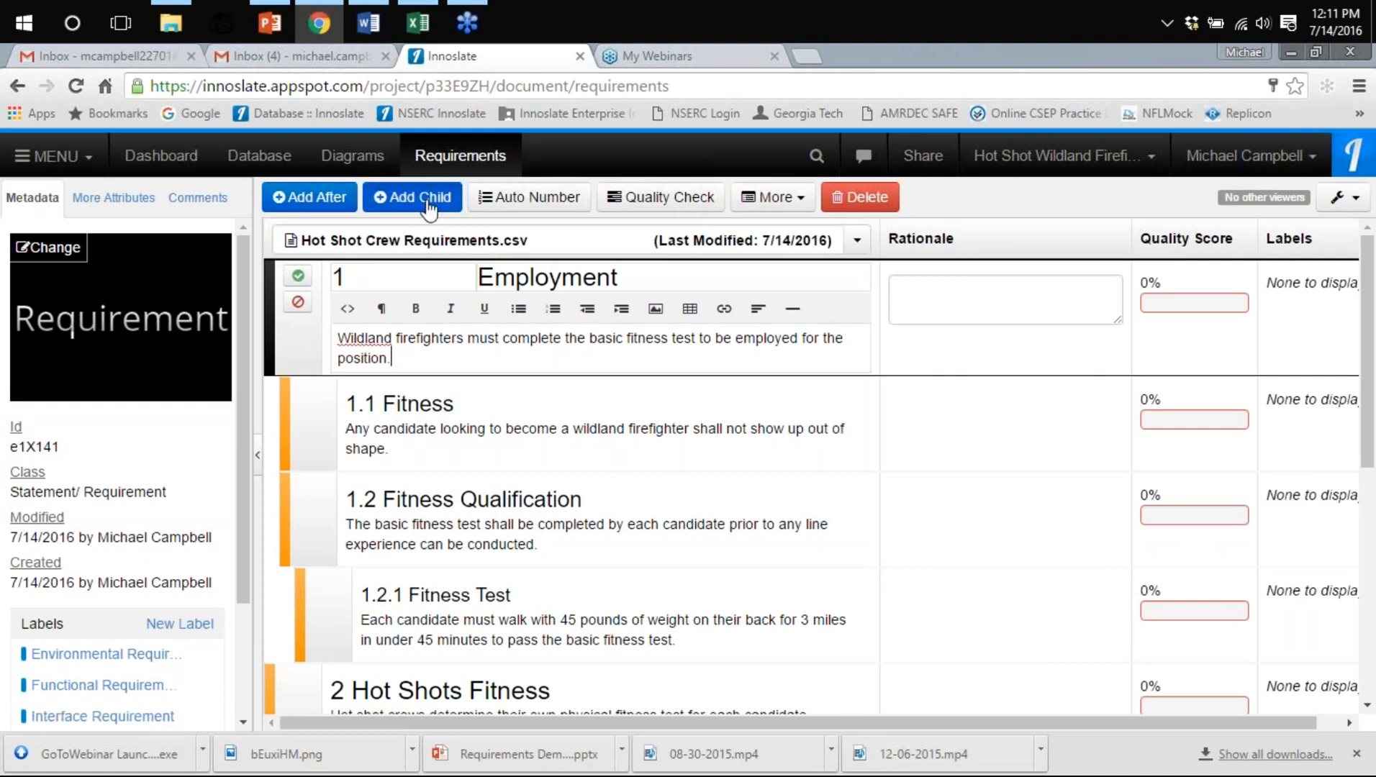
scroll(475, 612, "down", 1)
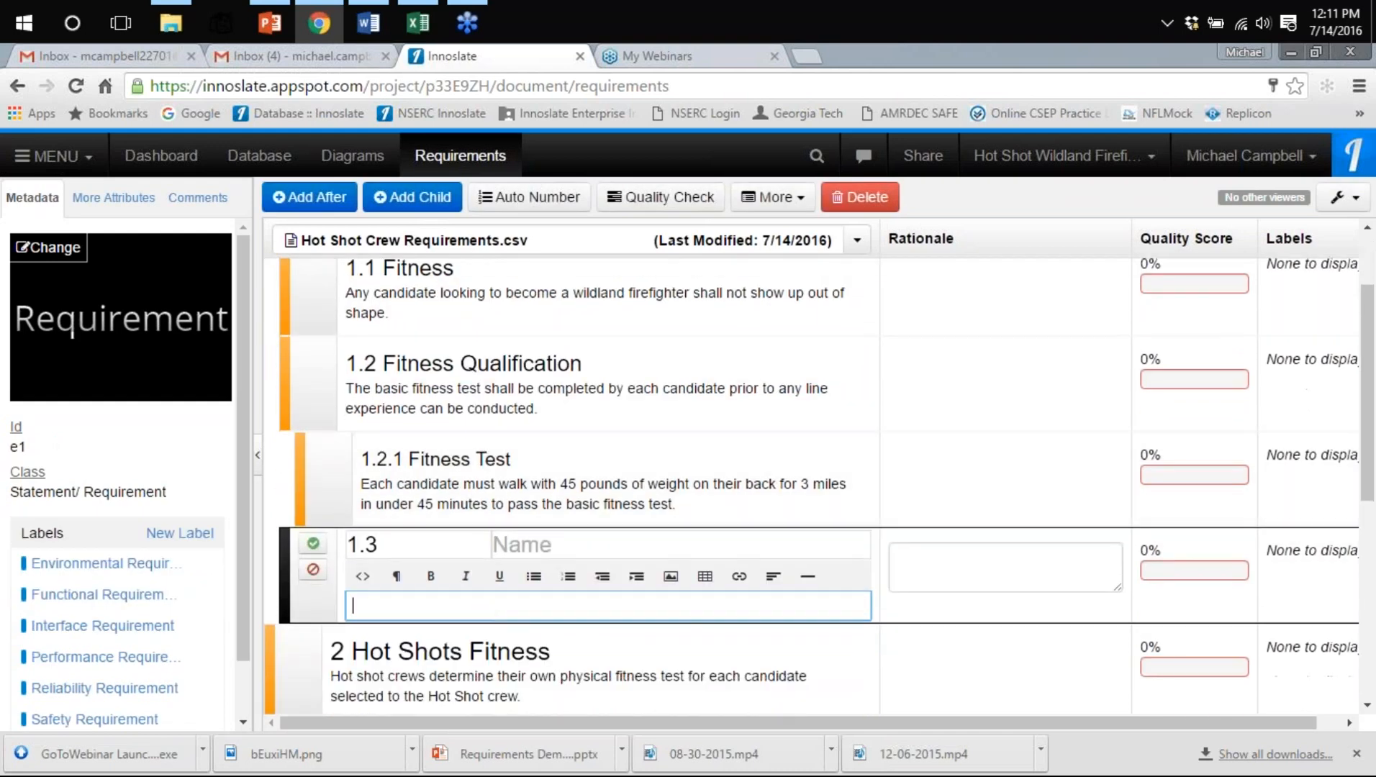
left_click(314, 570)
scroll(475, 467, "up", 2)
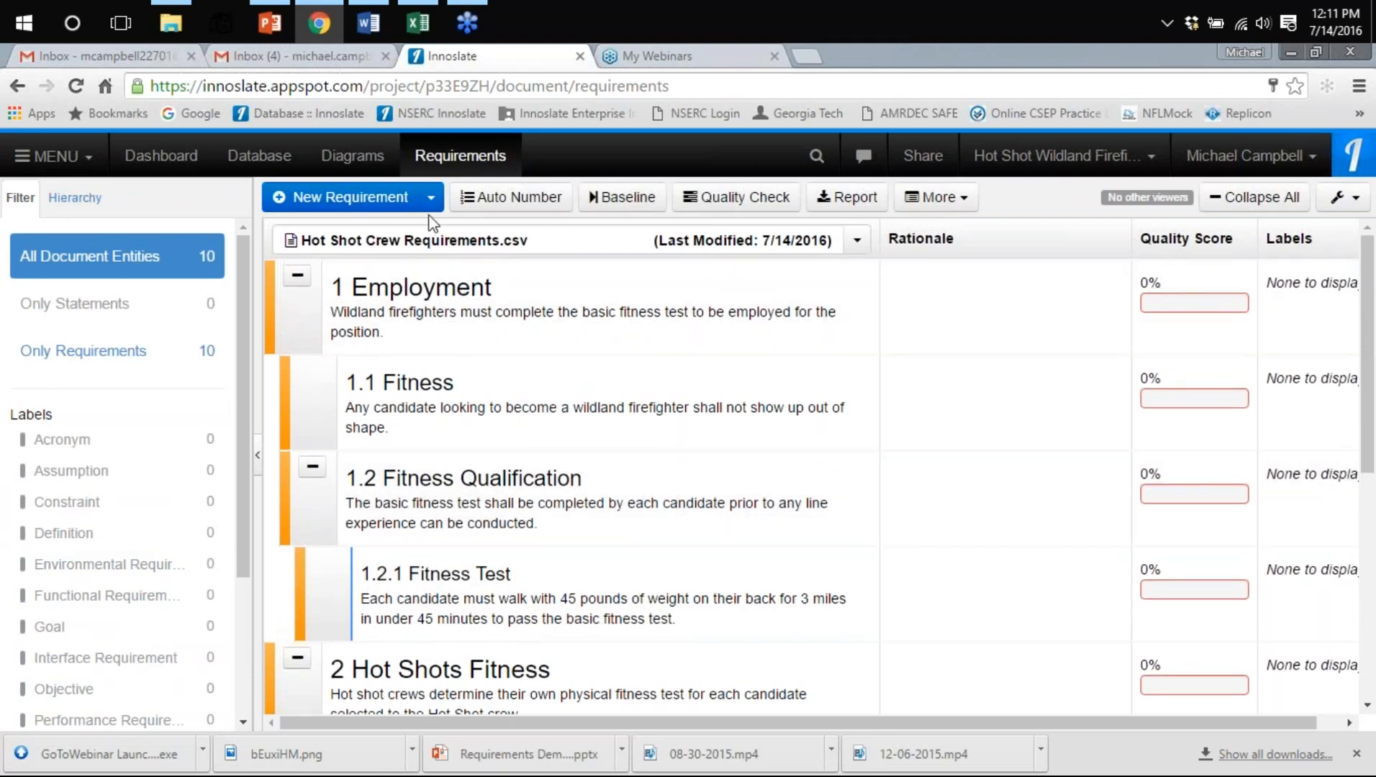
Try adding a same-level requirement after 1 Employment and discard the blank entry
left_click(411, 317)
left_click(324, 202)
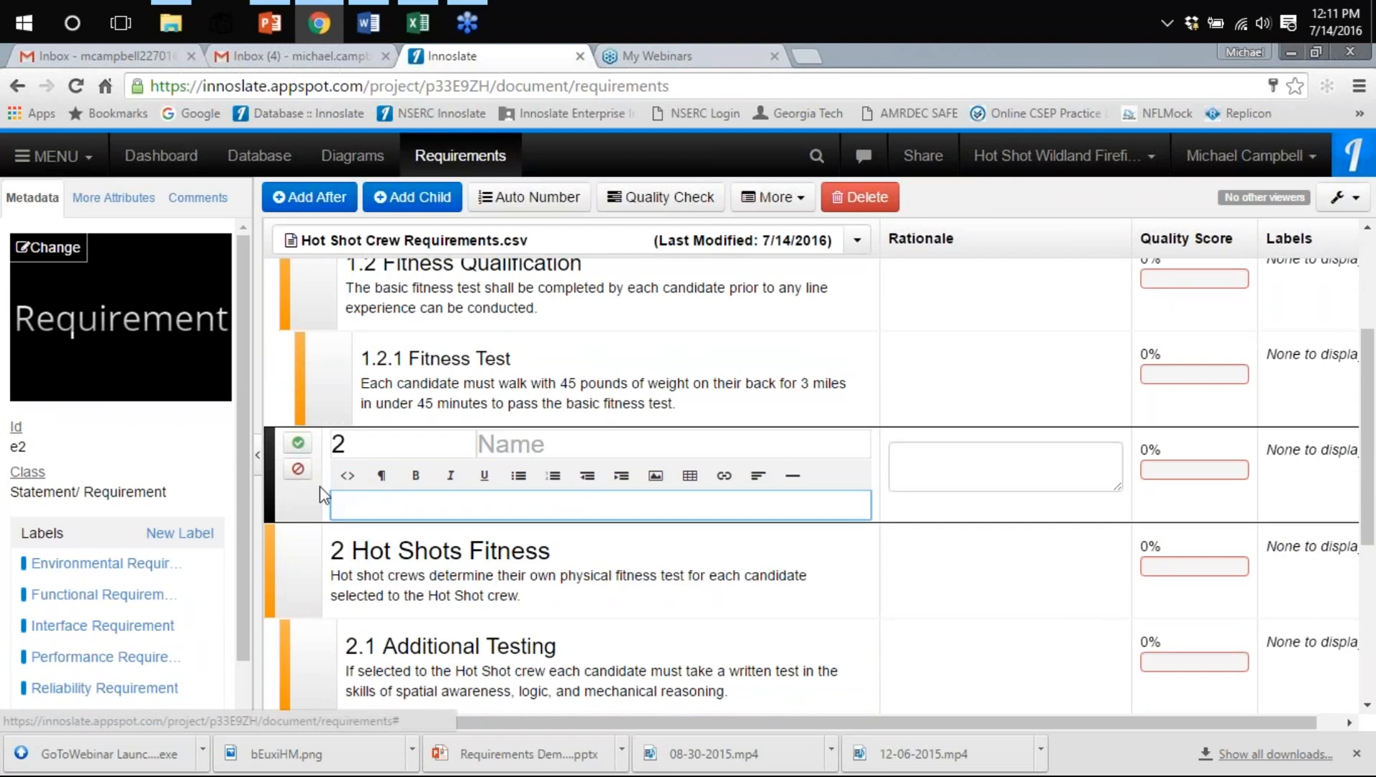
left_click(295, 474)
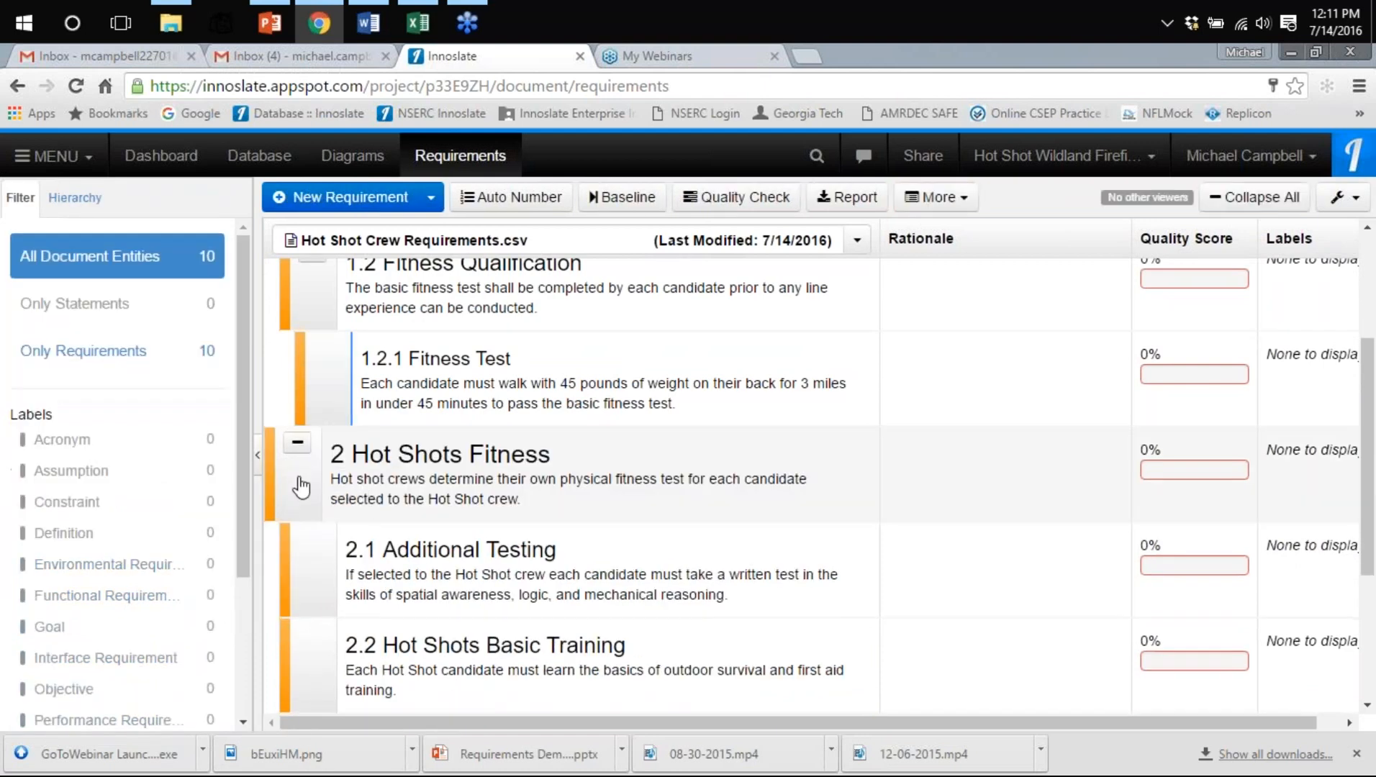
scroll(564, 544, "up", 3)
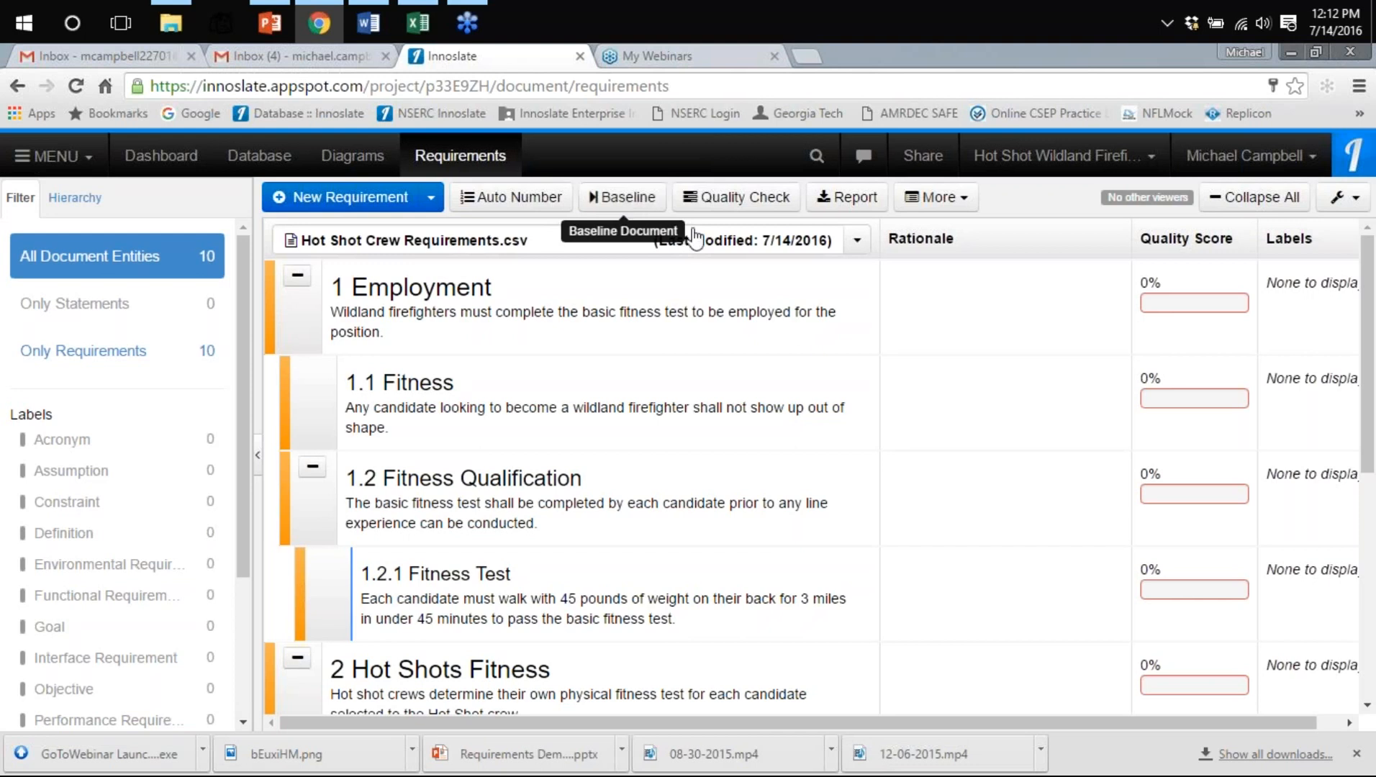
View the requirements document switcher and examine the report output types available for downloading the document
left_click(850, 251)
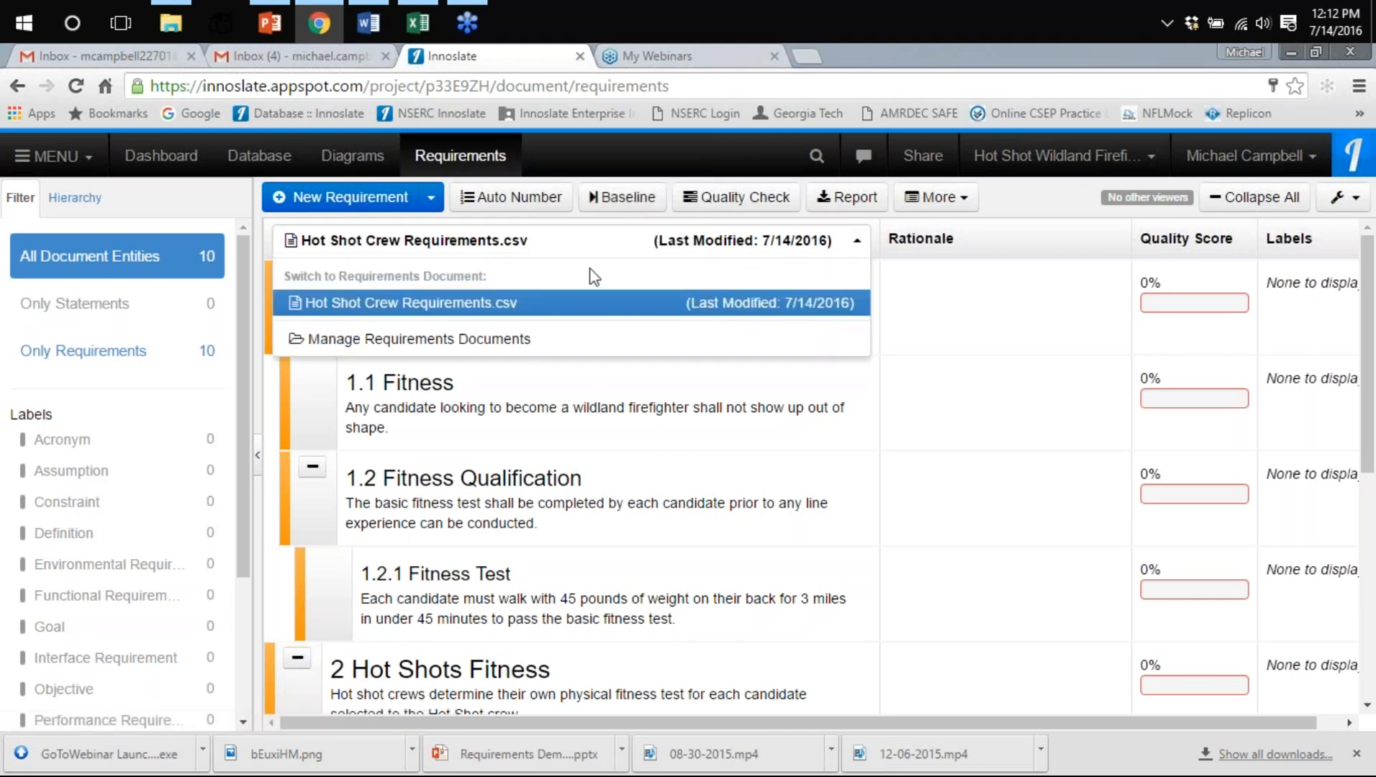
left_click(589, 248)
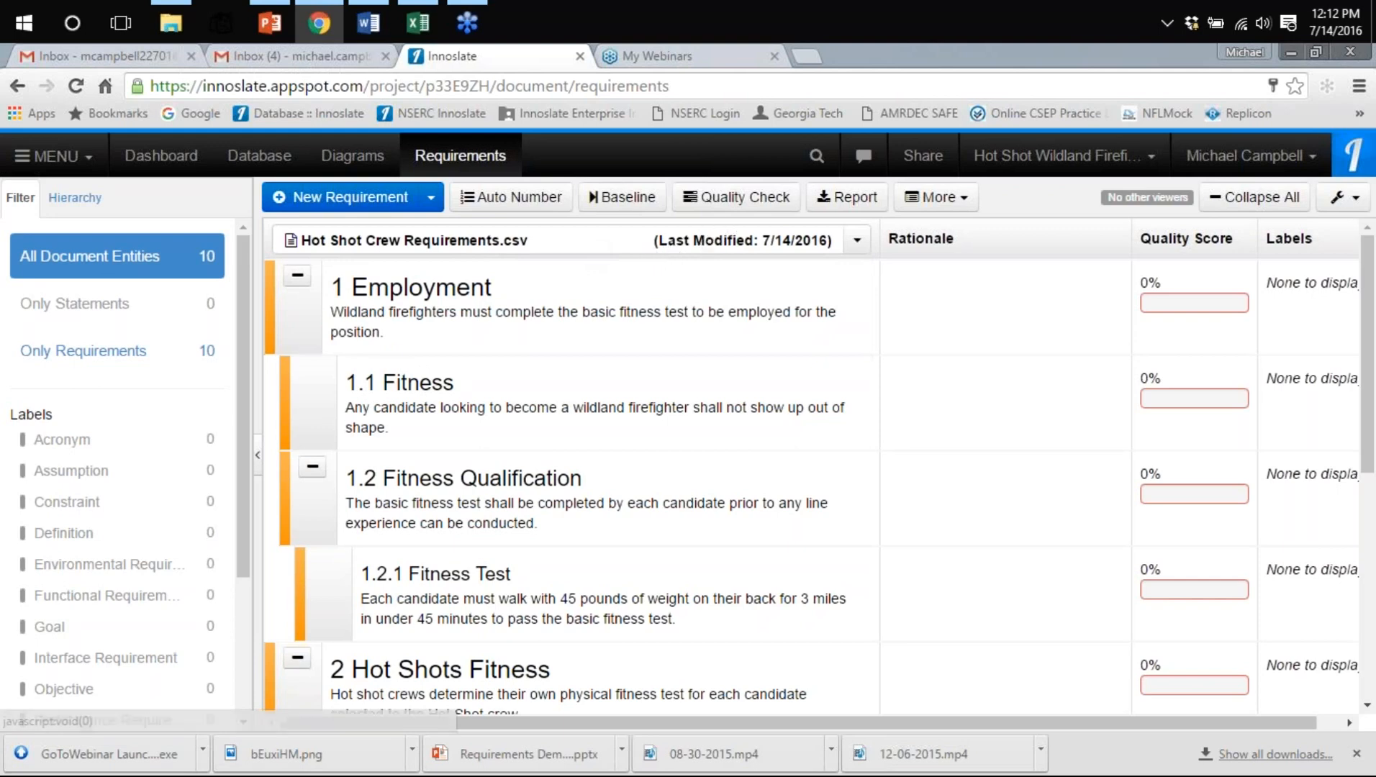
left_click(851, 206)
left_click(655, 367)
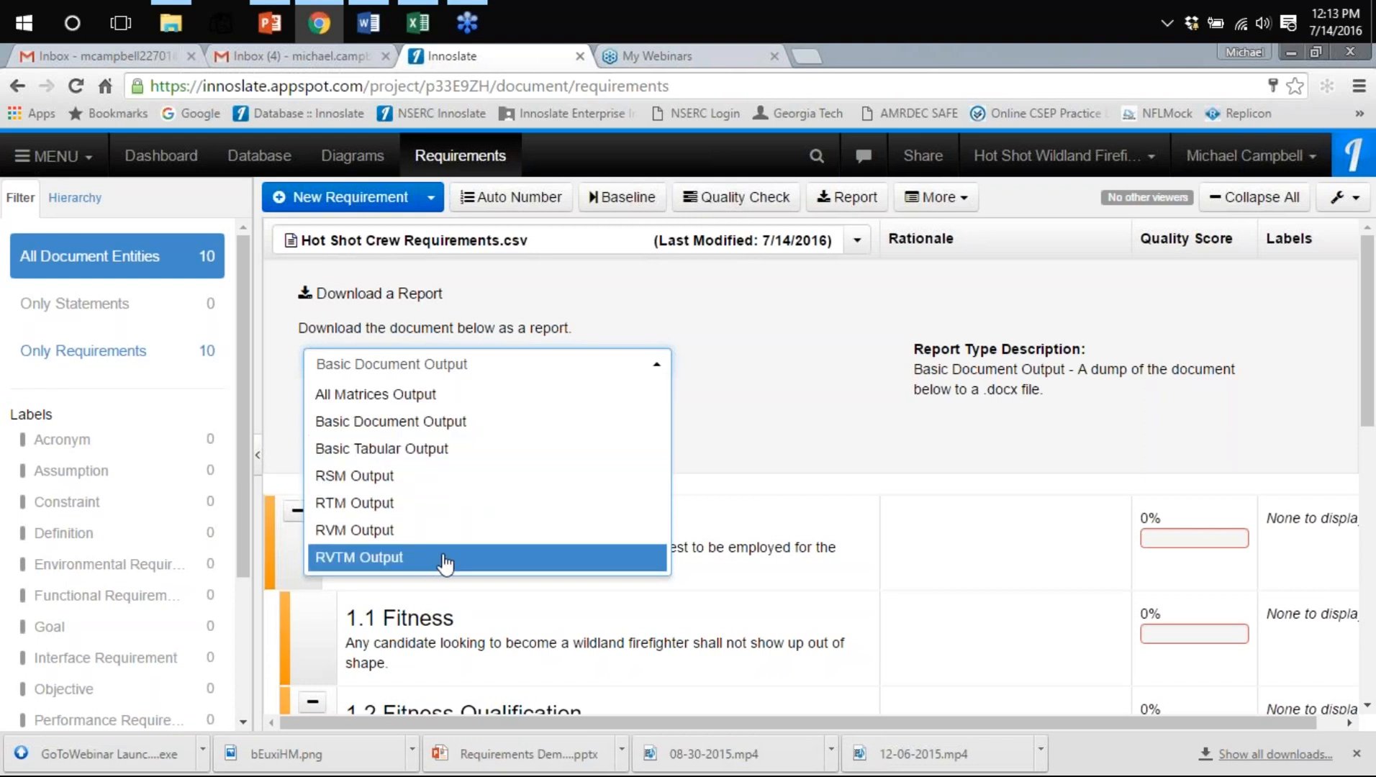
left_click(735, 426)
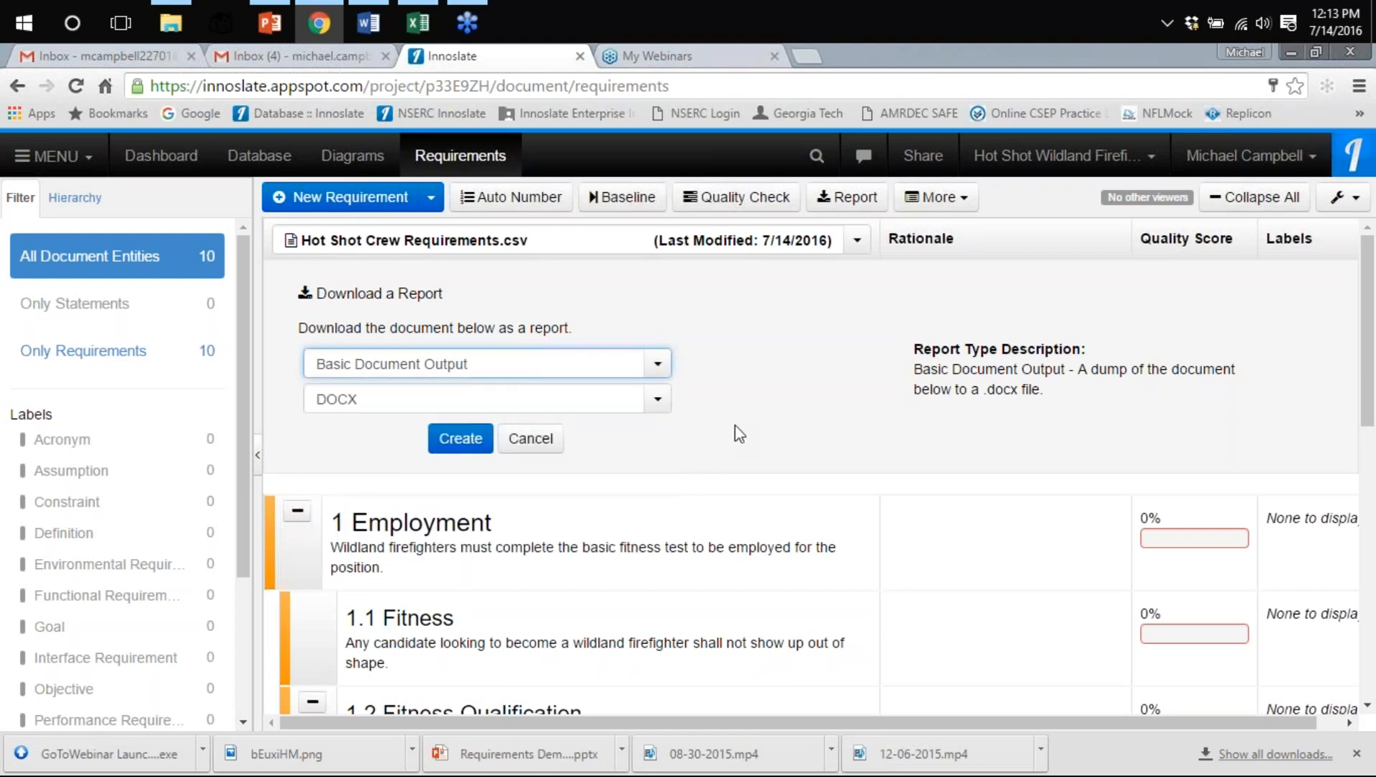
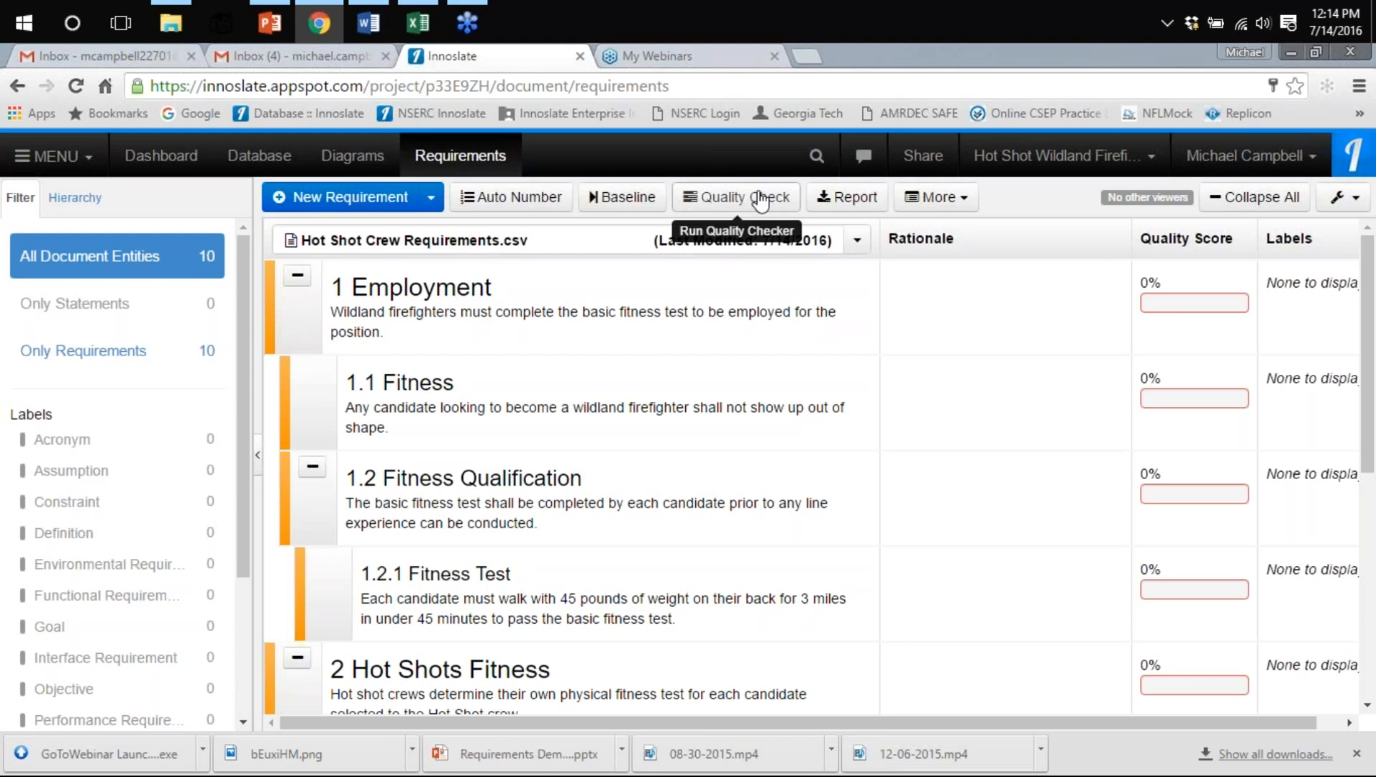
Open requirement 1 Employment in Entity View and examine its quality attributes, including the explanations for Complete, Design and Verifiable
left_click(455, 296)
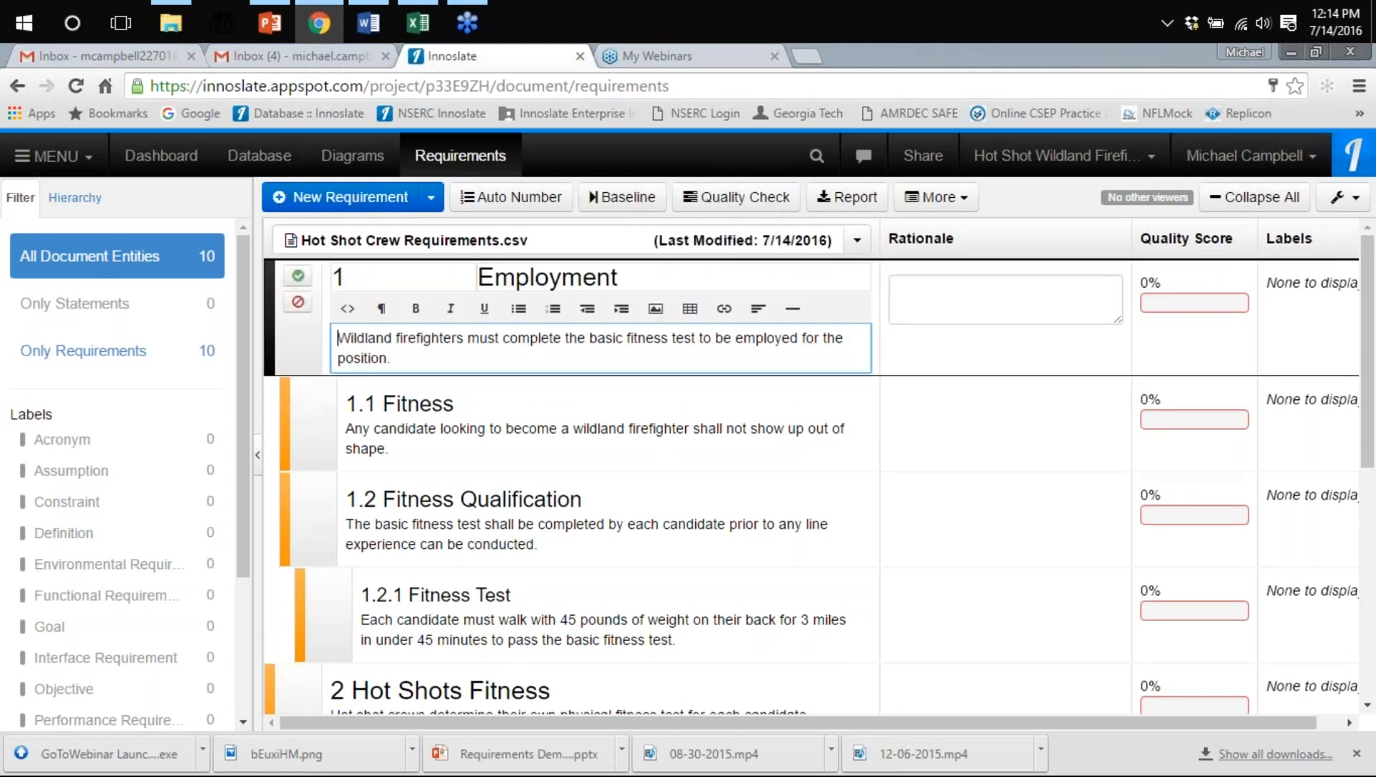
left_click(774, 197)
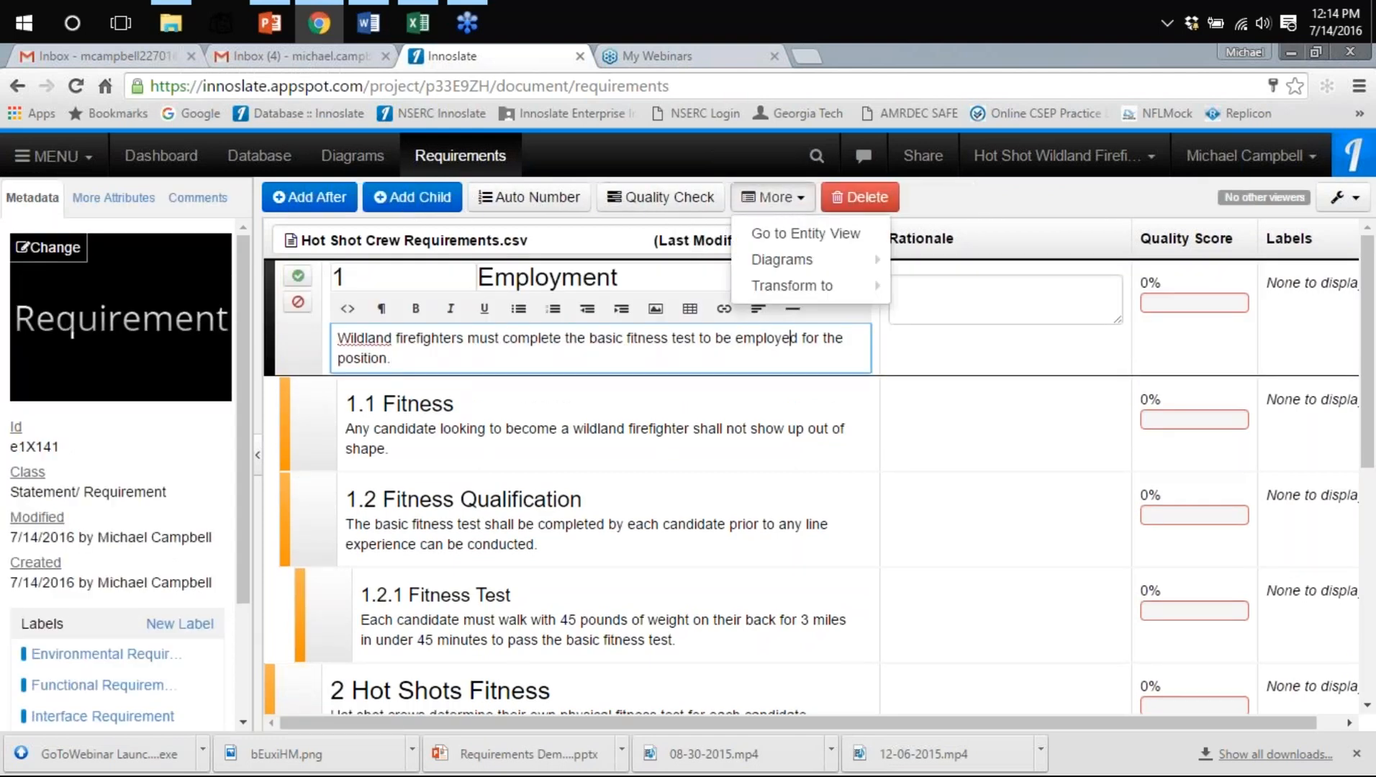
left_click(805, 235)
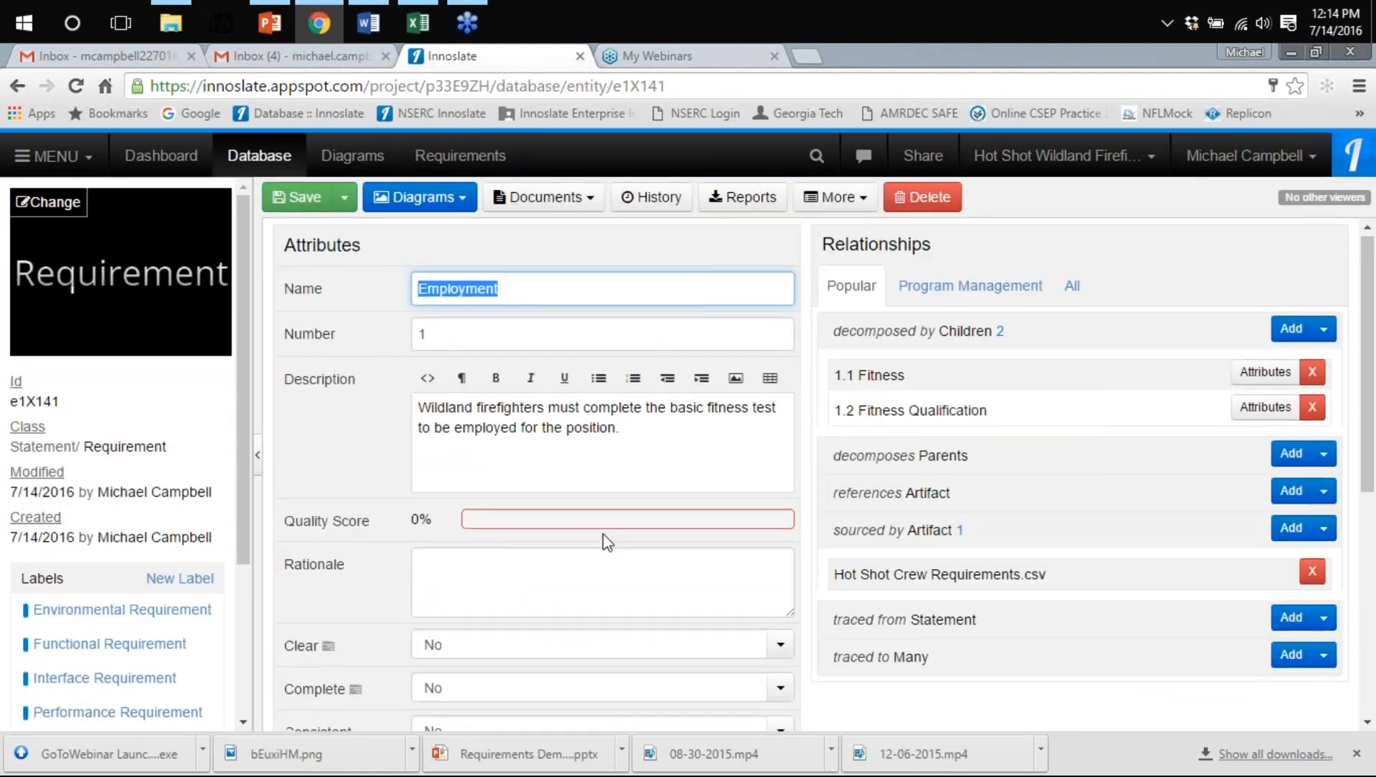
scroll(607, 541, "down", 5)
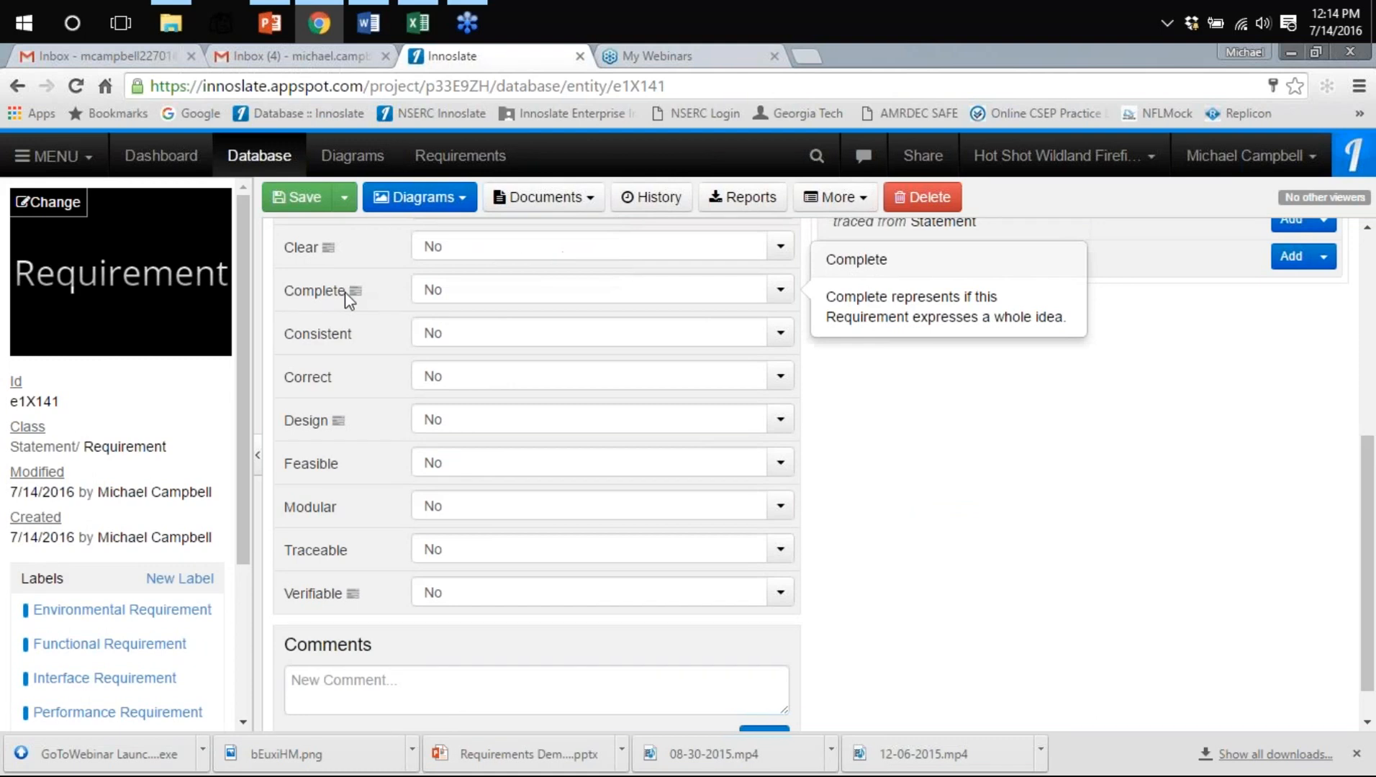
mouse_move(333, 429)
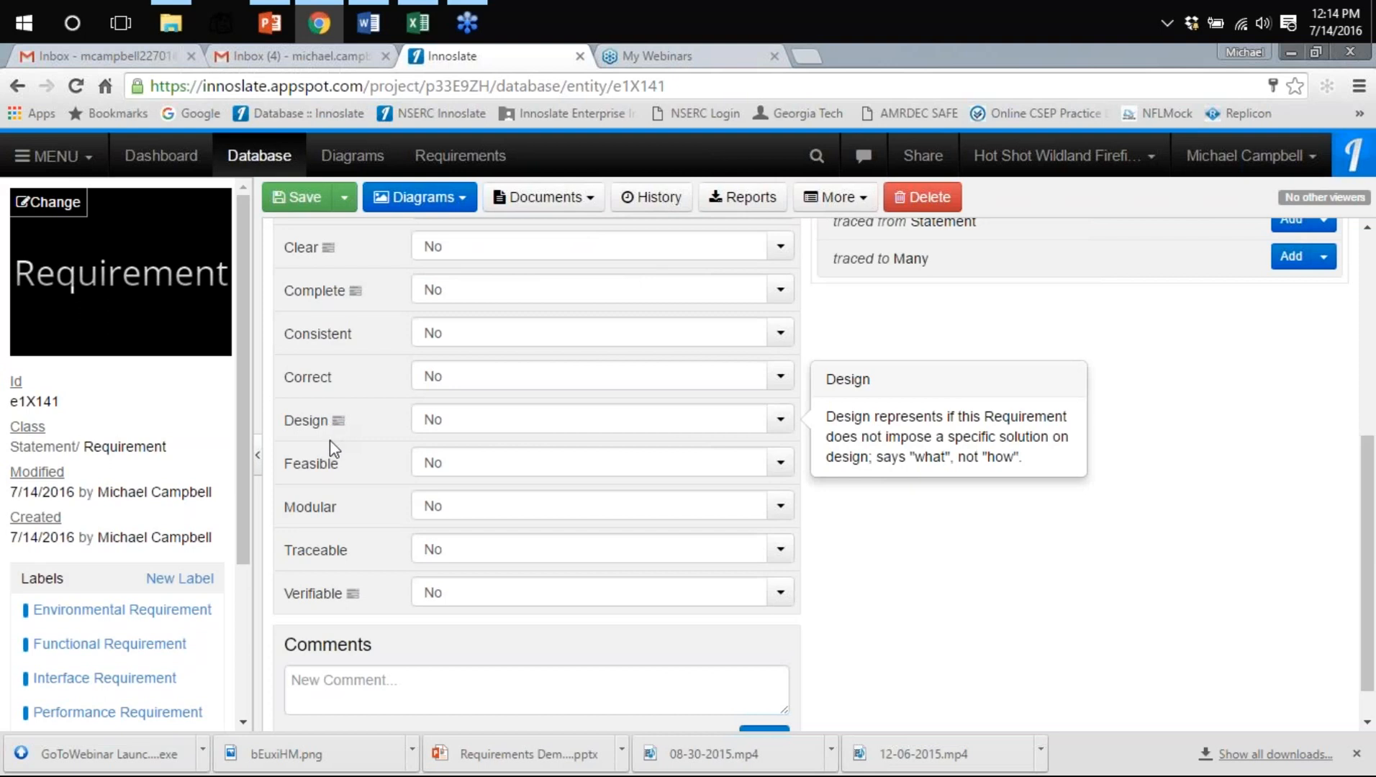
mouse_move(344, 594)
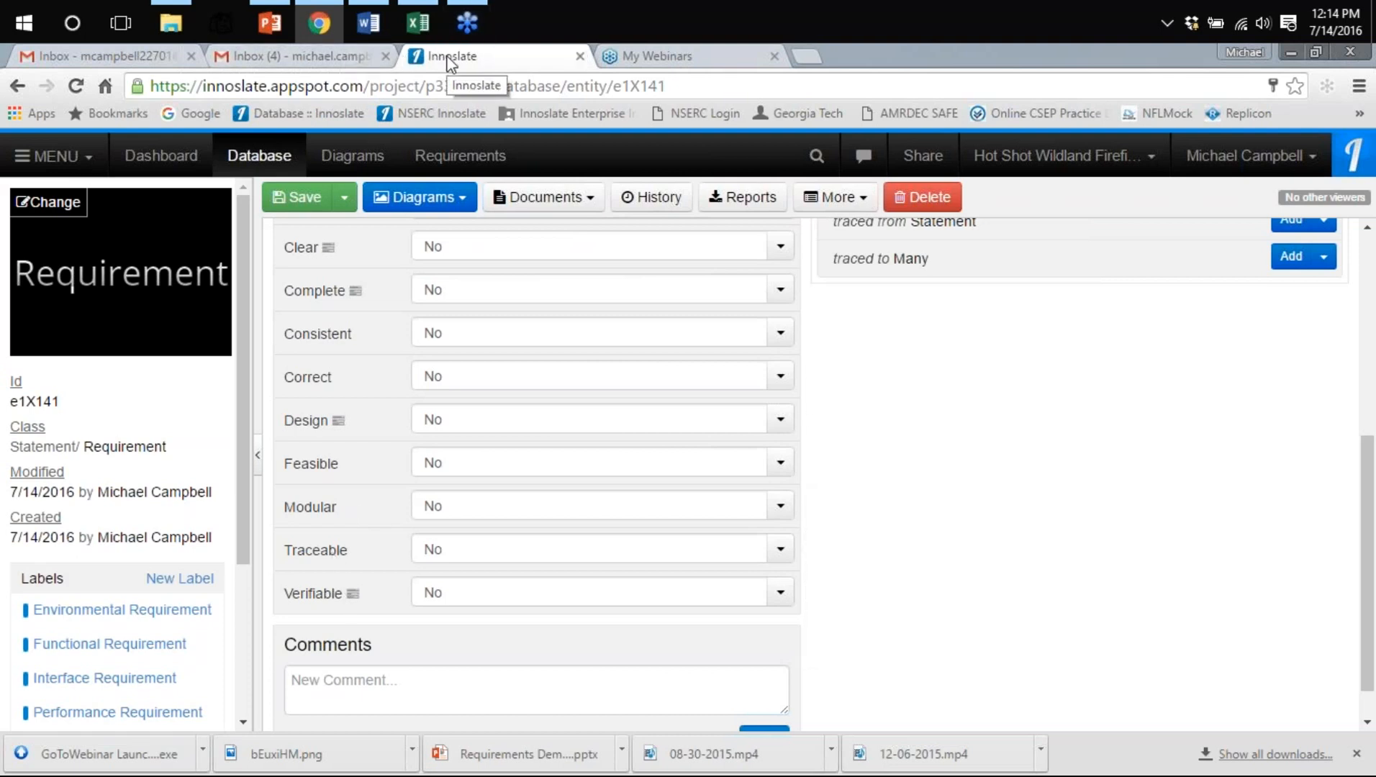
Return to the requirements document, run a Quality Check on it, and review the quality scores of all its requirements
scroll(807, 317, "up", 4)
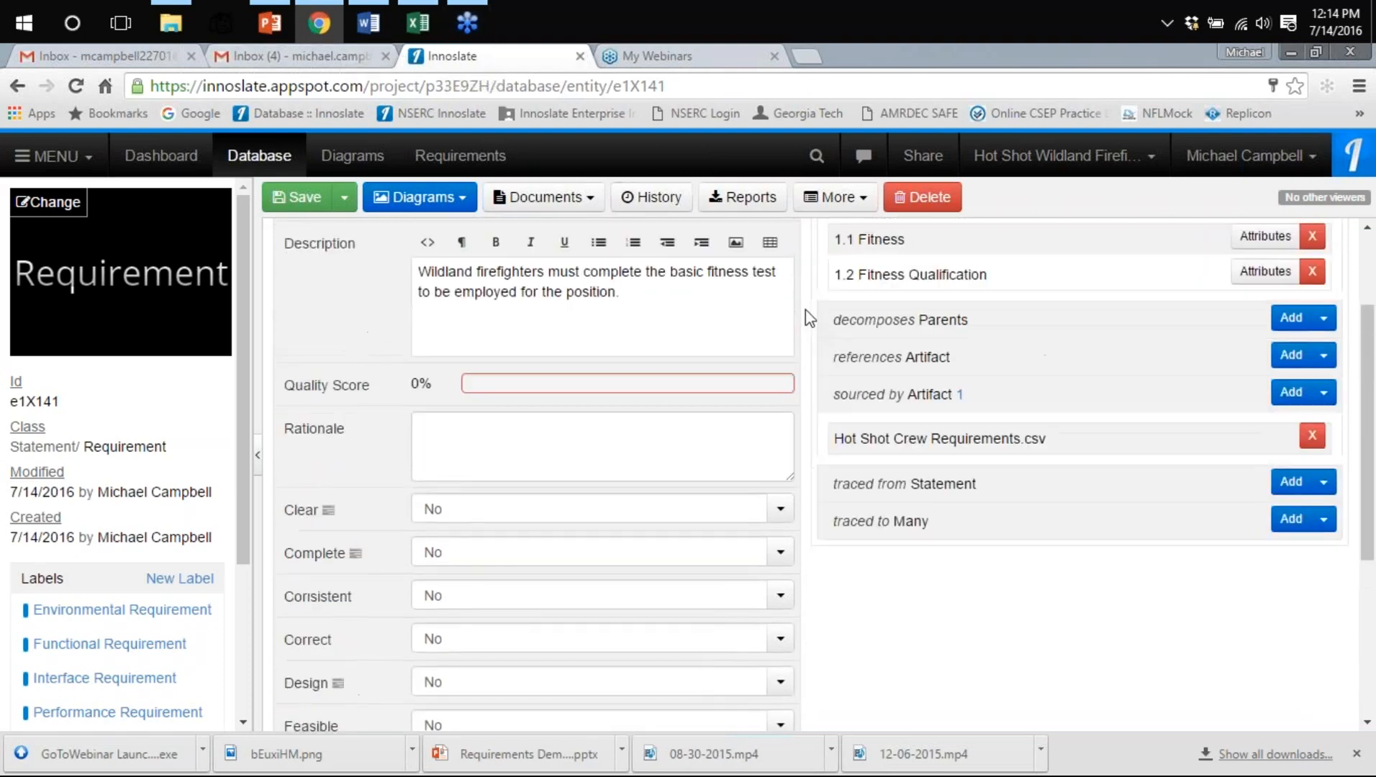
scroll(812, 254, "up", 2)
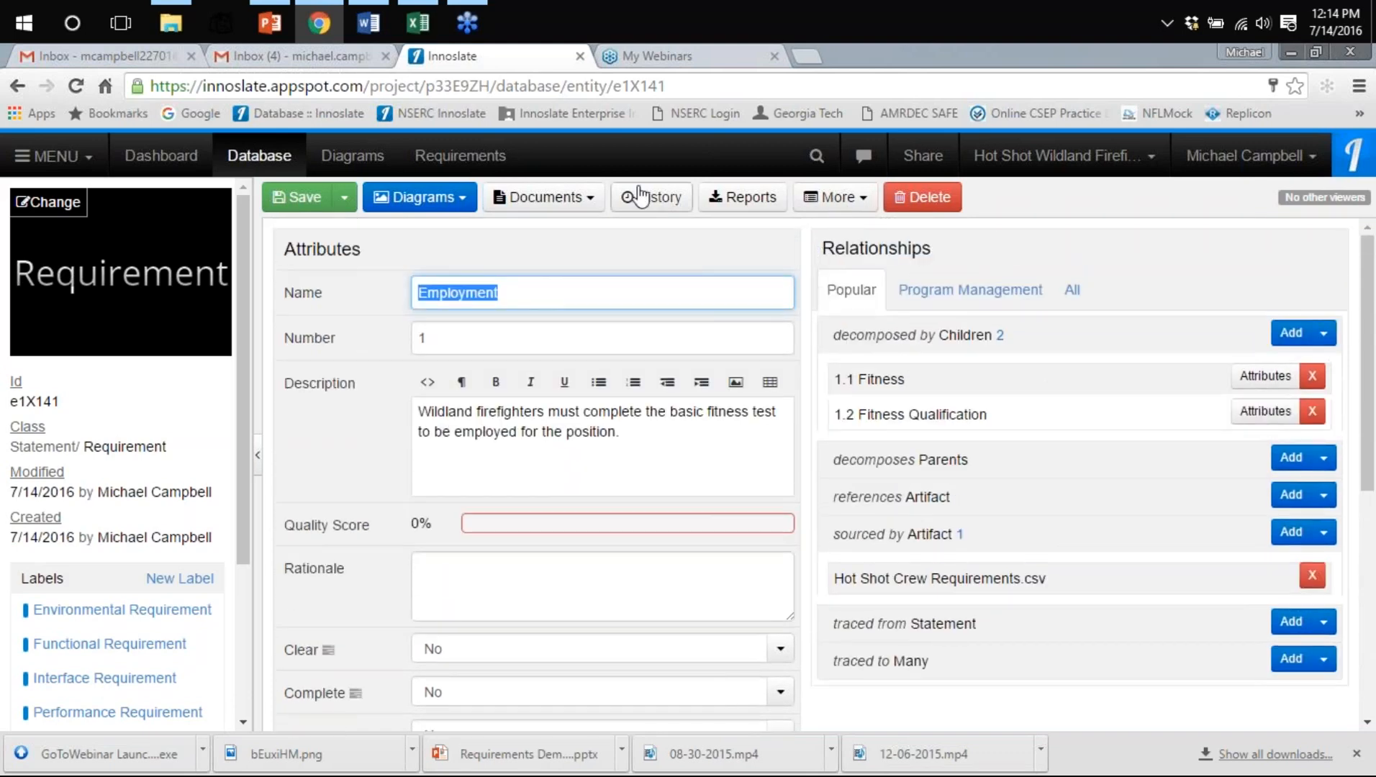
left_click(488, 169)
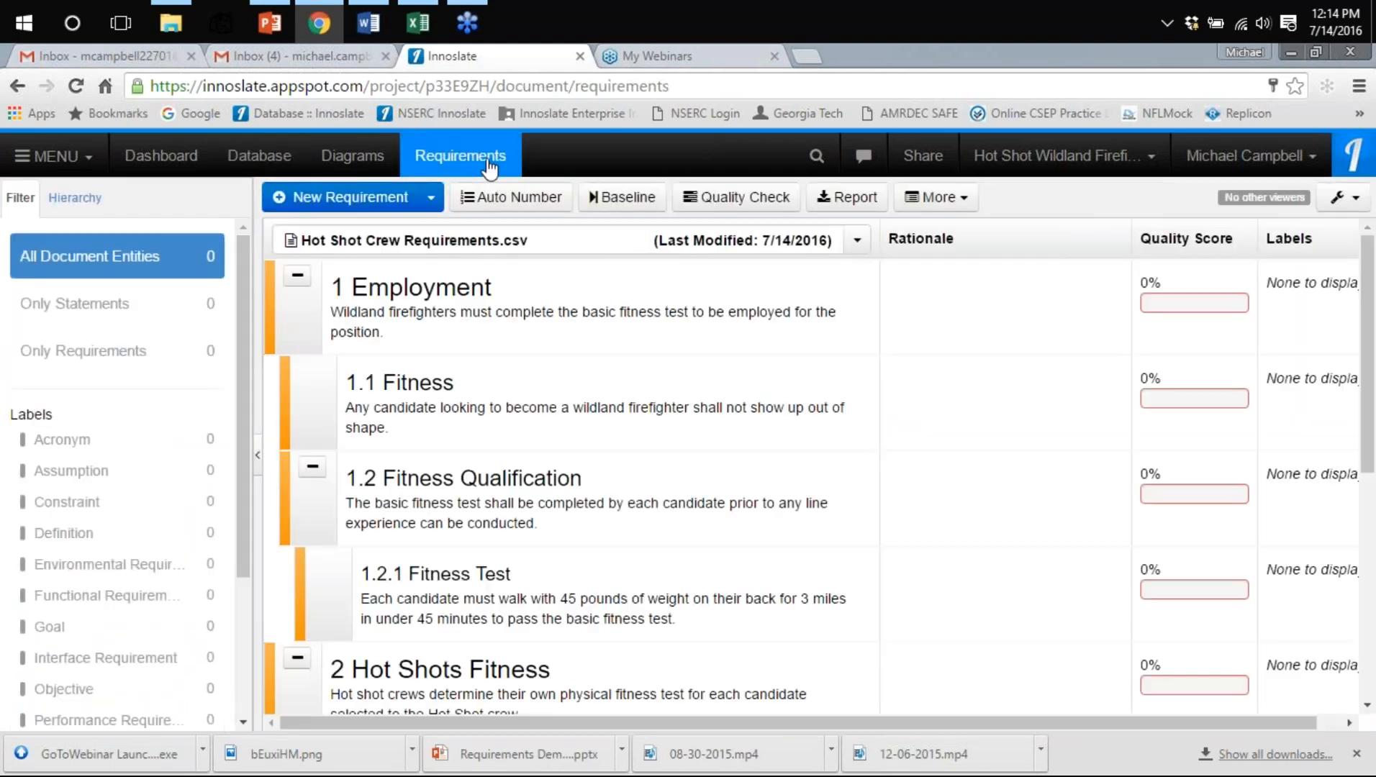
left_click(734, 205)
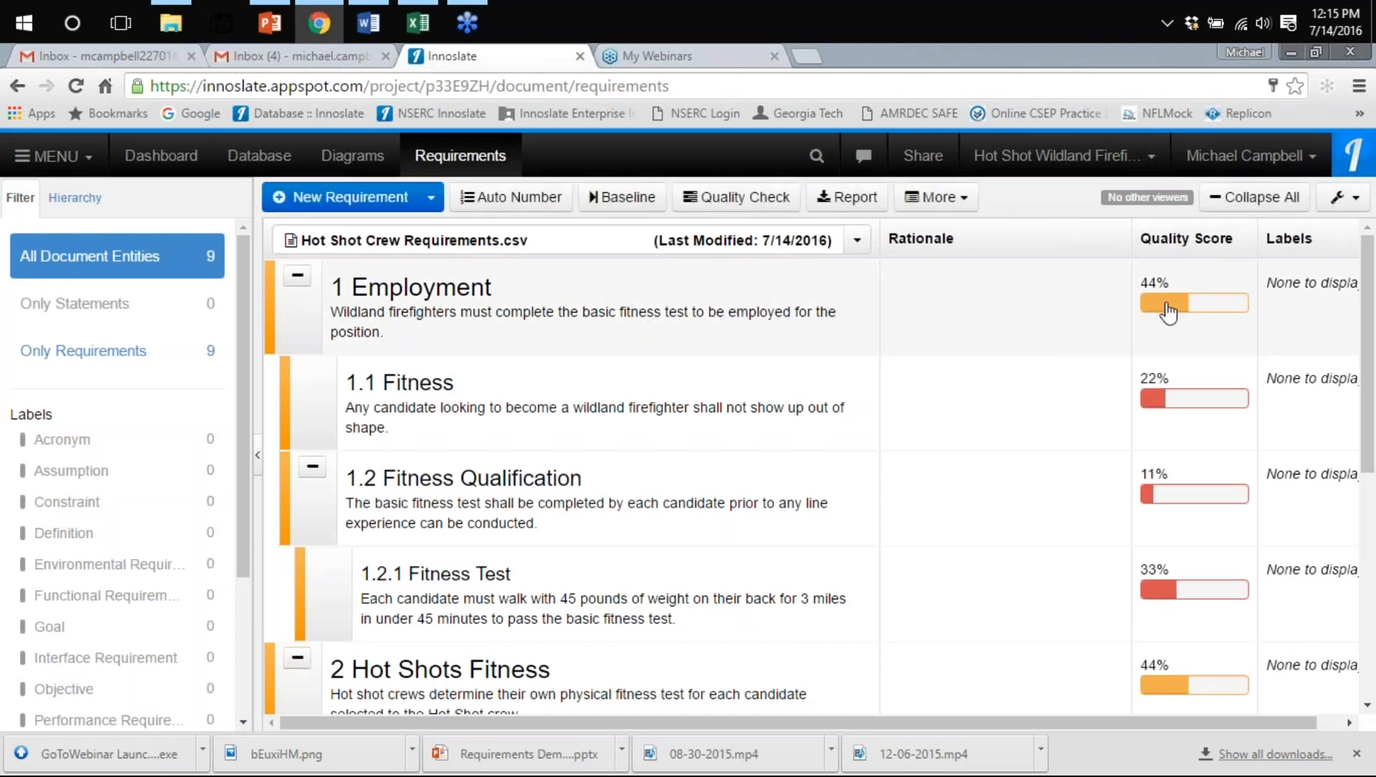
scroll(1168, 310, "down", 2)
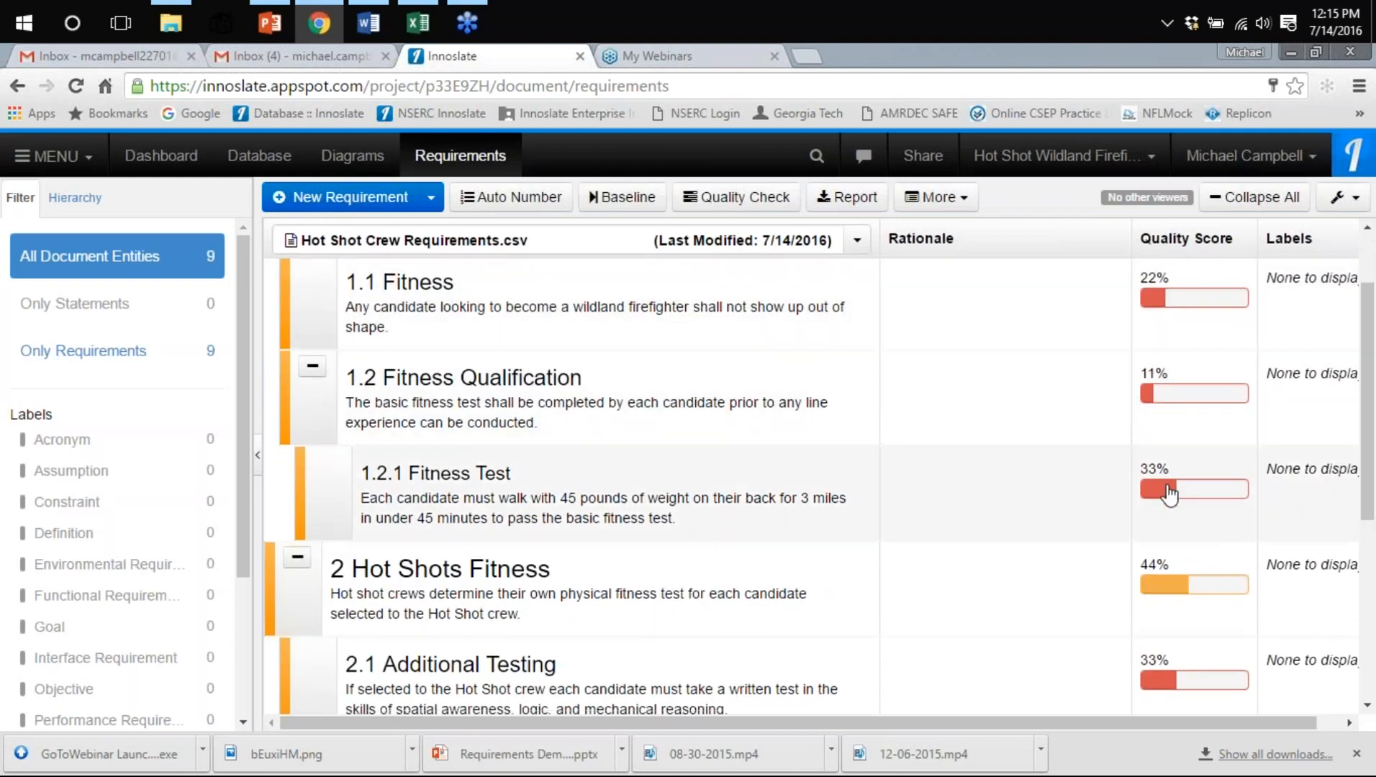
scroll(1167, 489, "down", 6)
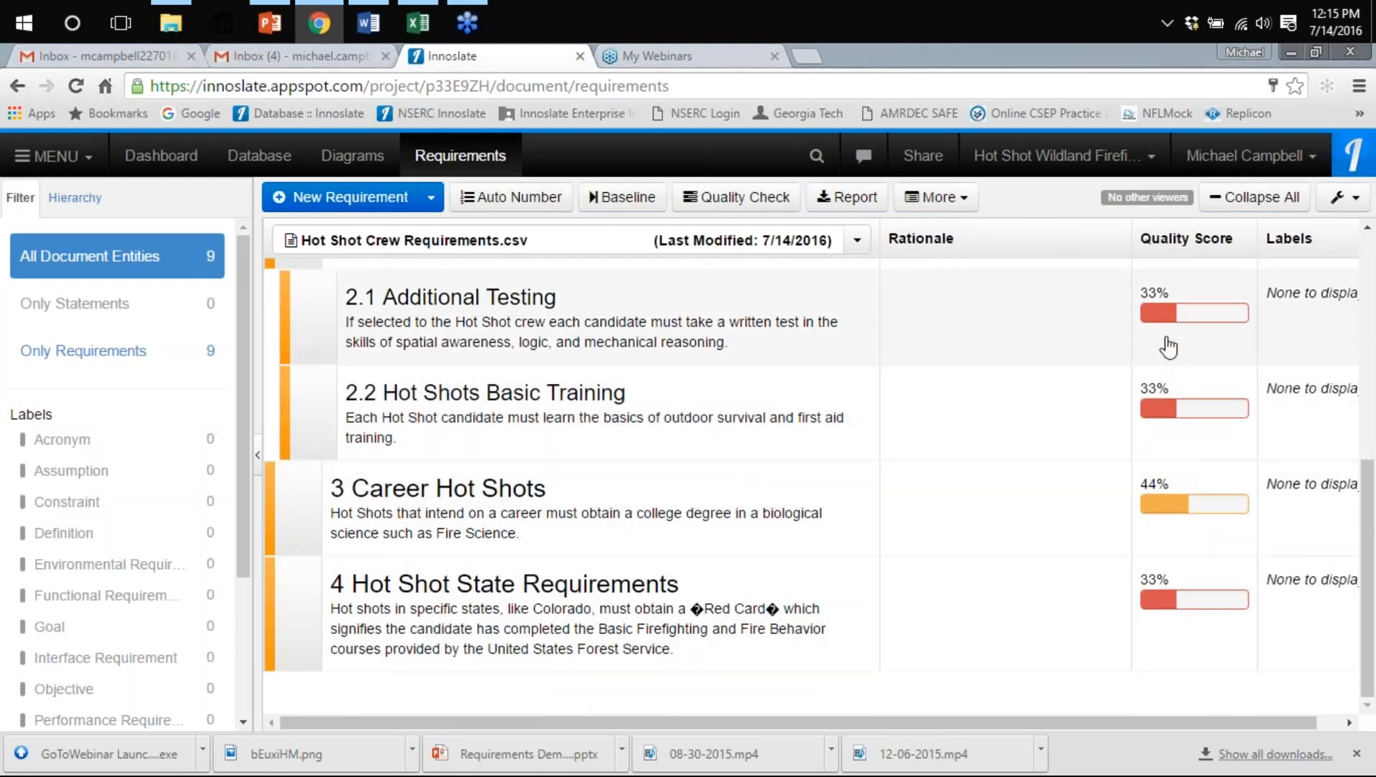
scroll(1169, 342, "up", 7)
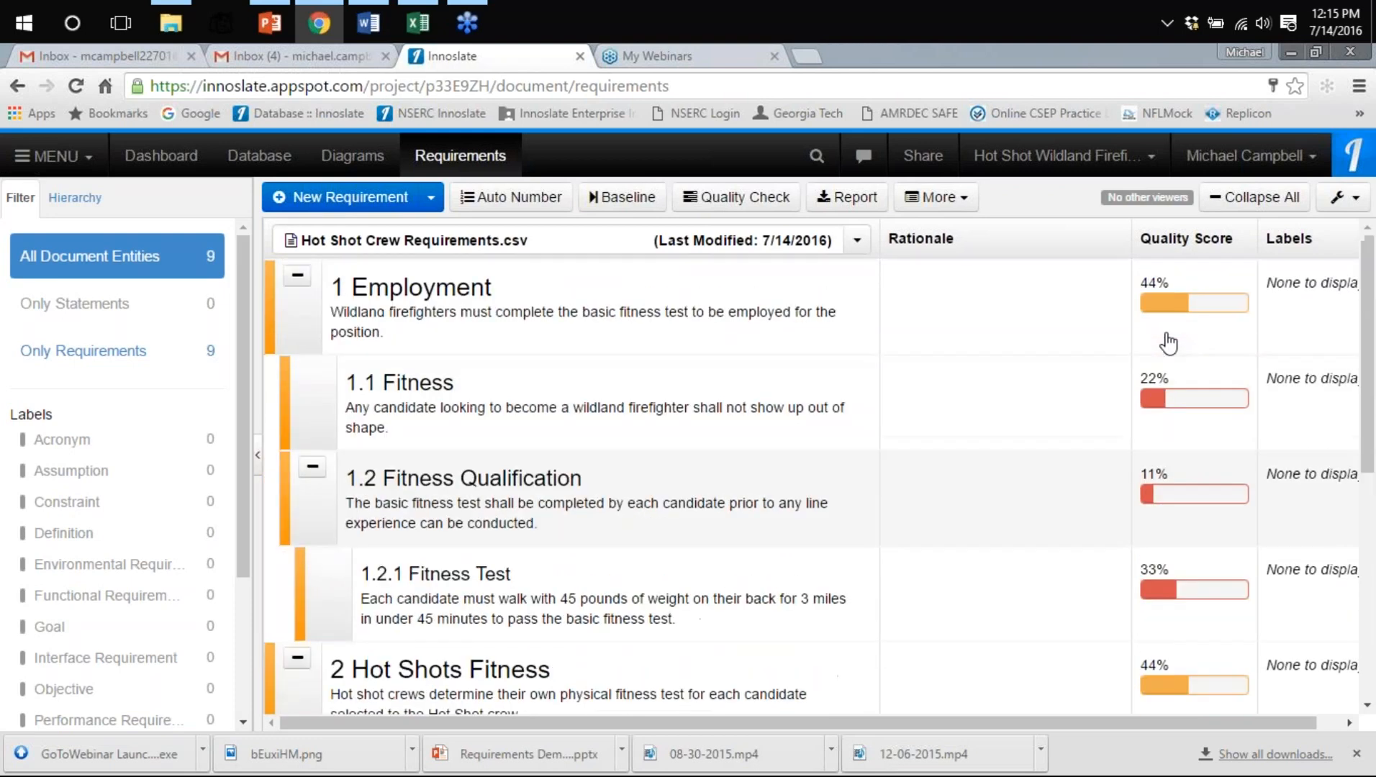
left_click(934, 200)
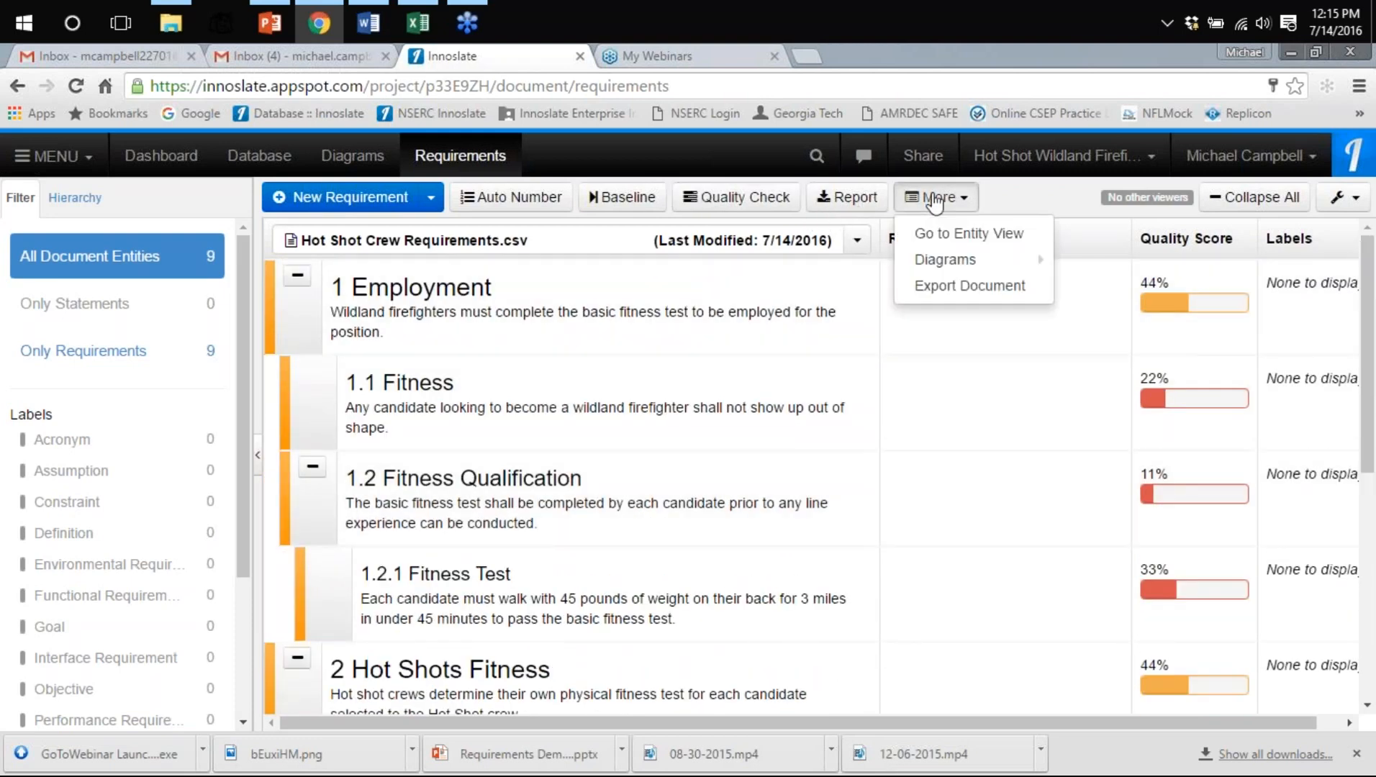
left_click(967, 240)
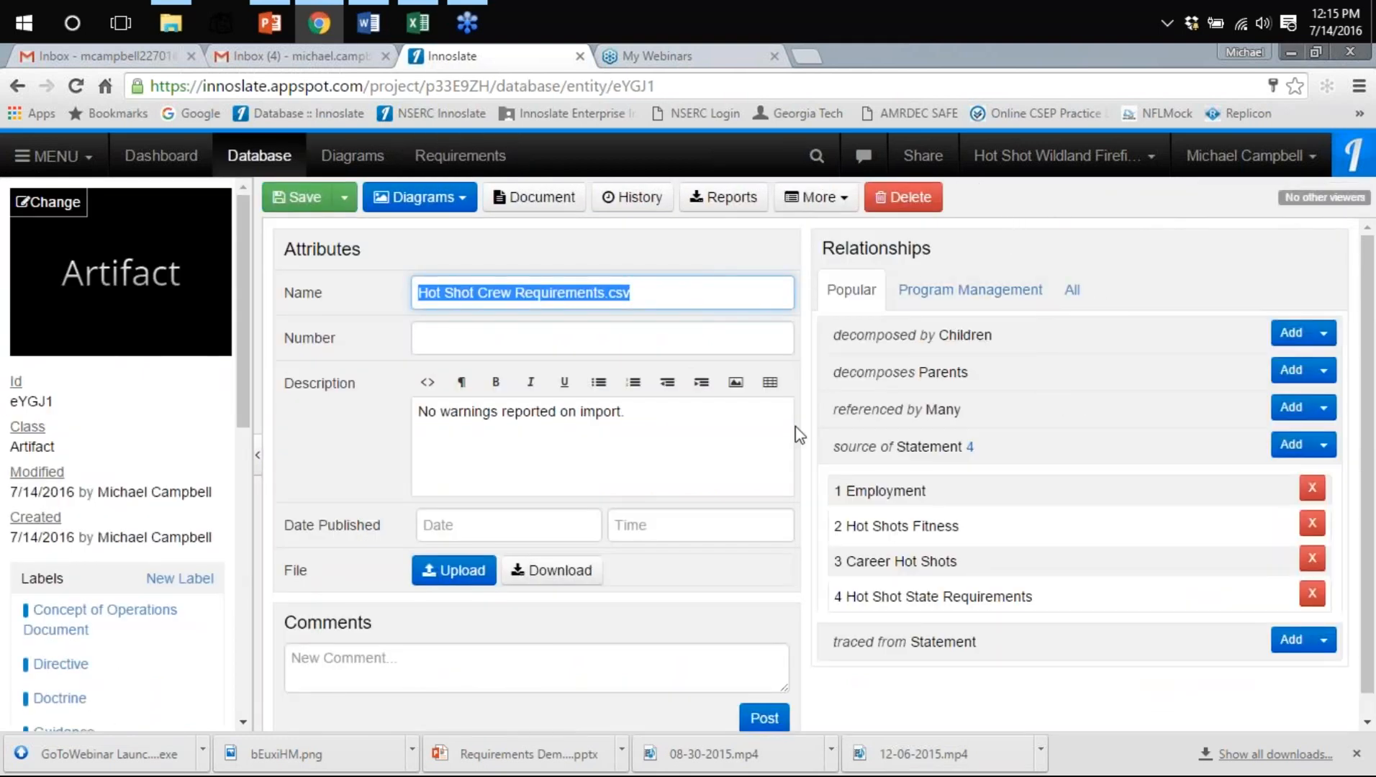
scroll(823, 416, "down", 1)
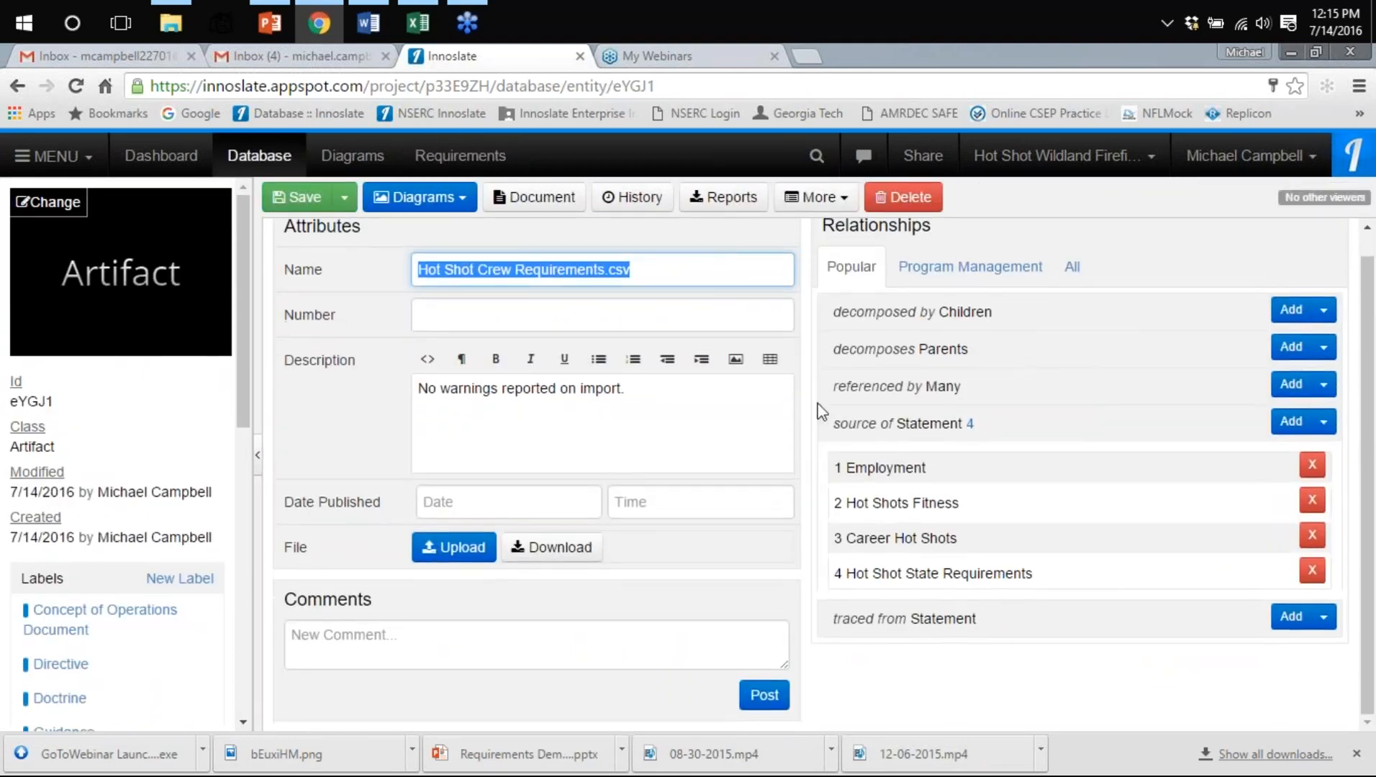
left_click(458, 158)
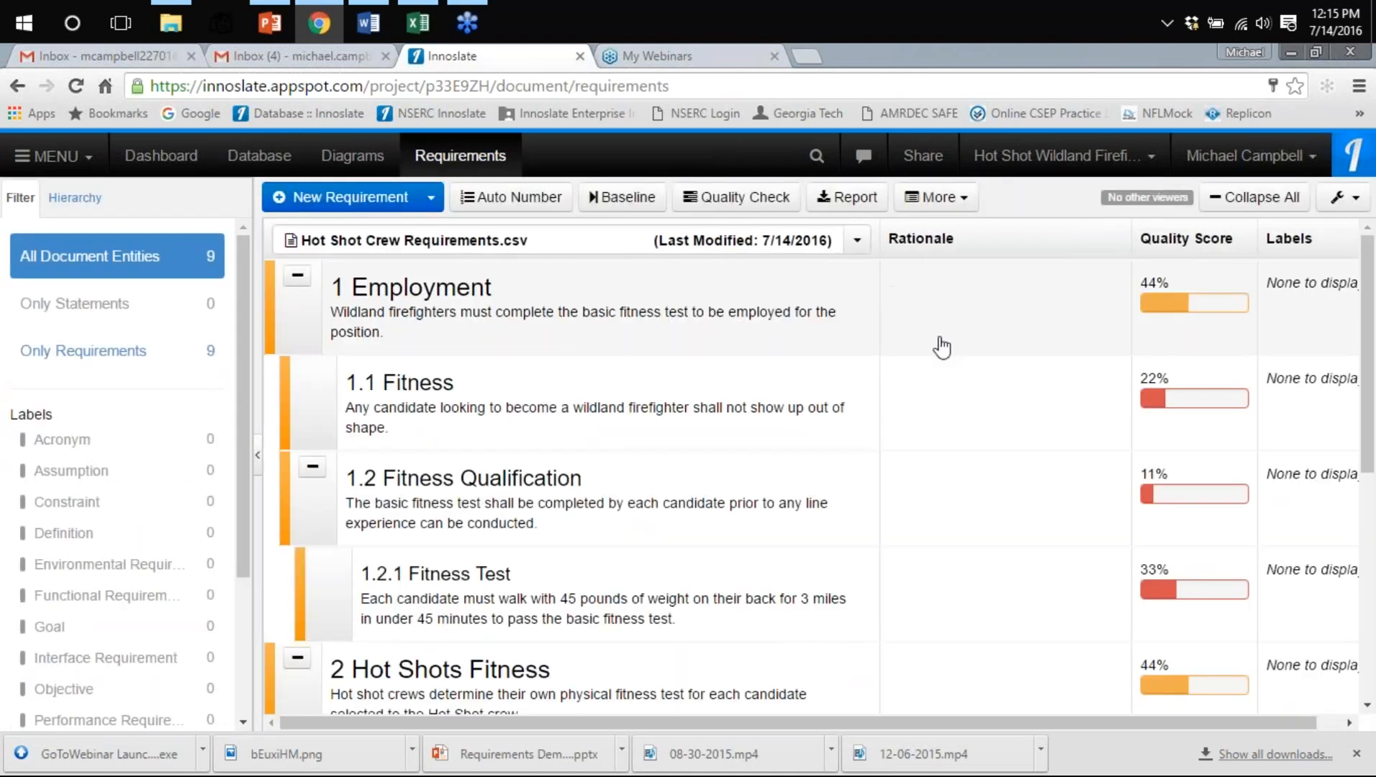
Open requirement 1 Employment in Entity View and read the explanations for its Complete and Clear attributes
left_click(757, 322)
left_click(781, 198)
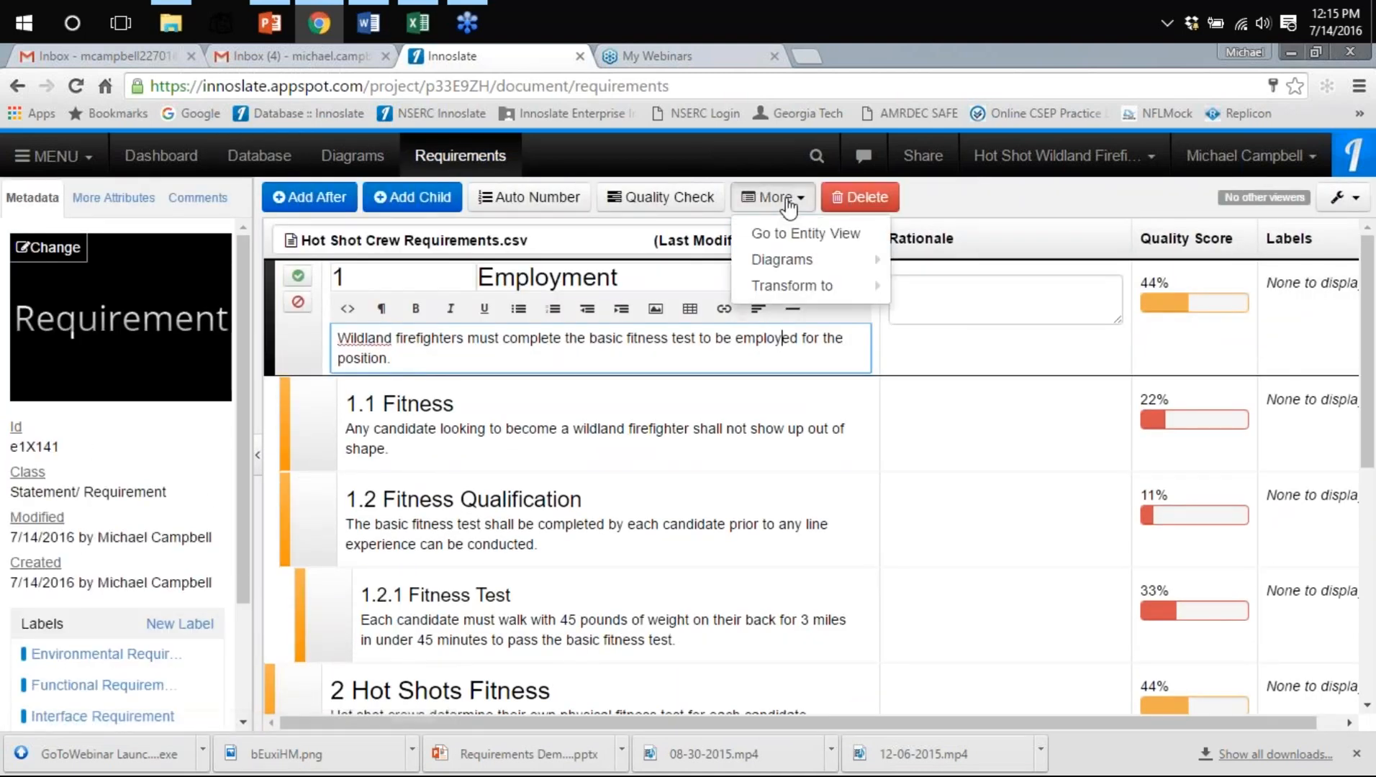
left_click(831, 241)
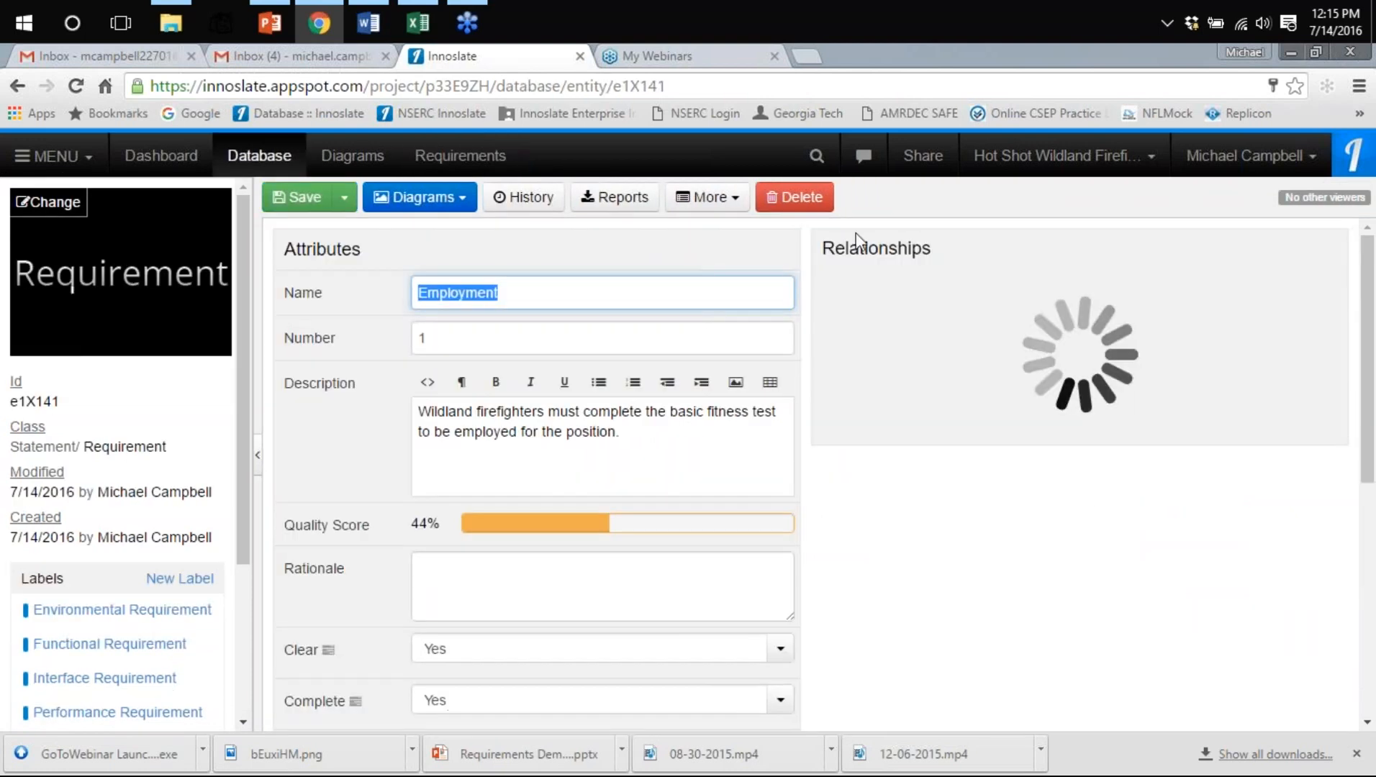
scroll(719, 460, "down", 4)
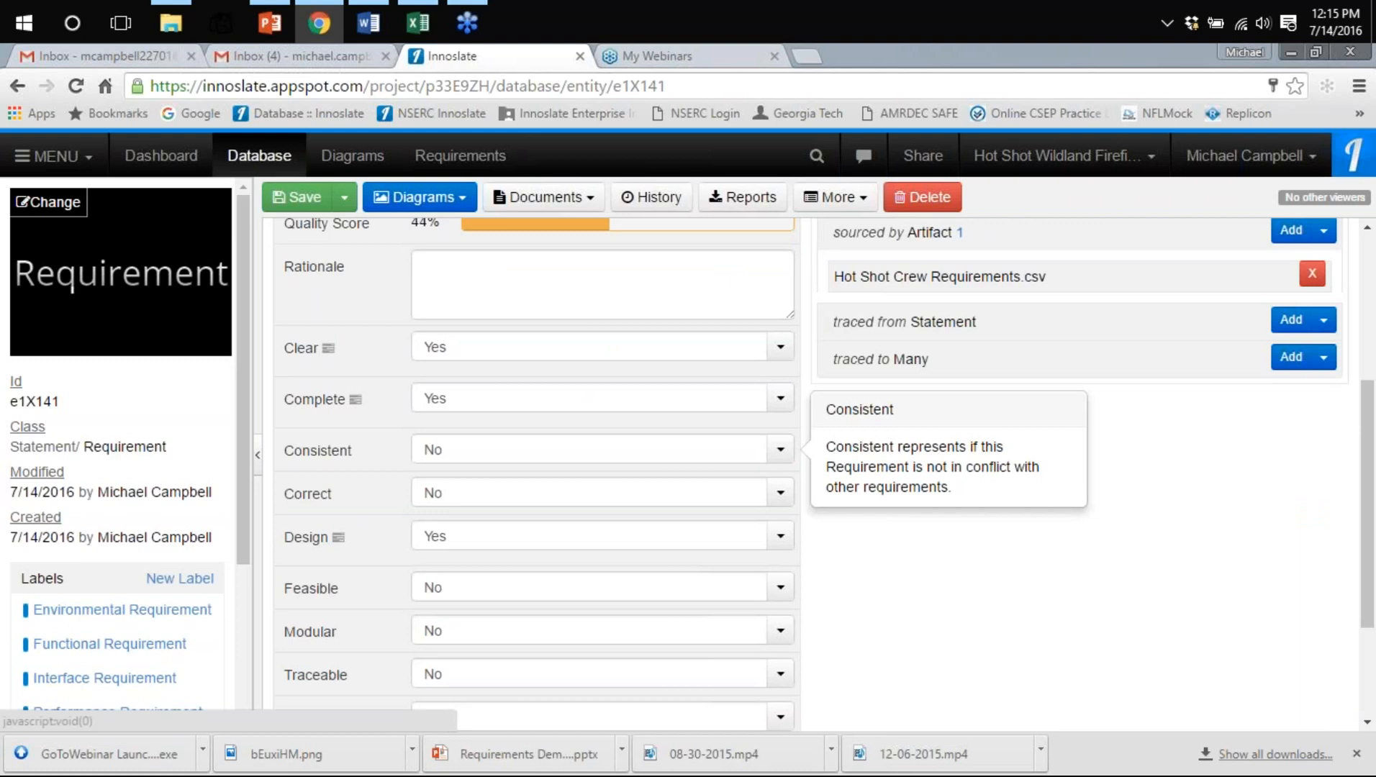
mouse_move(725, 414)
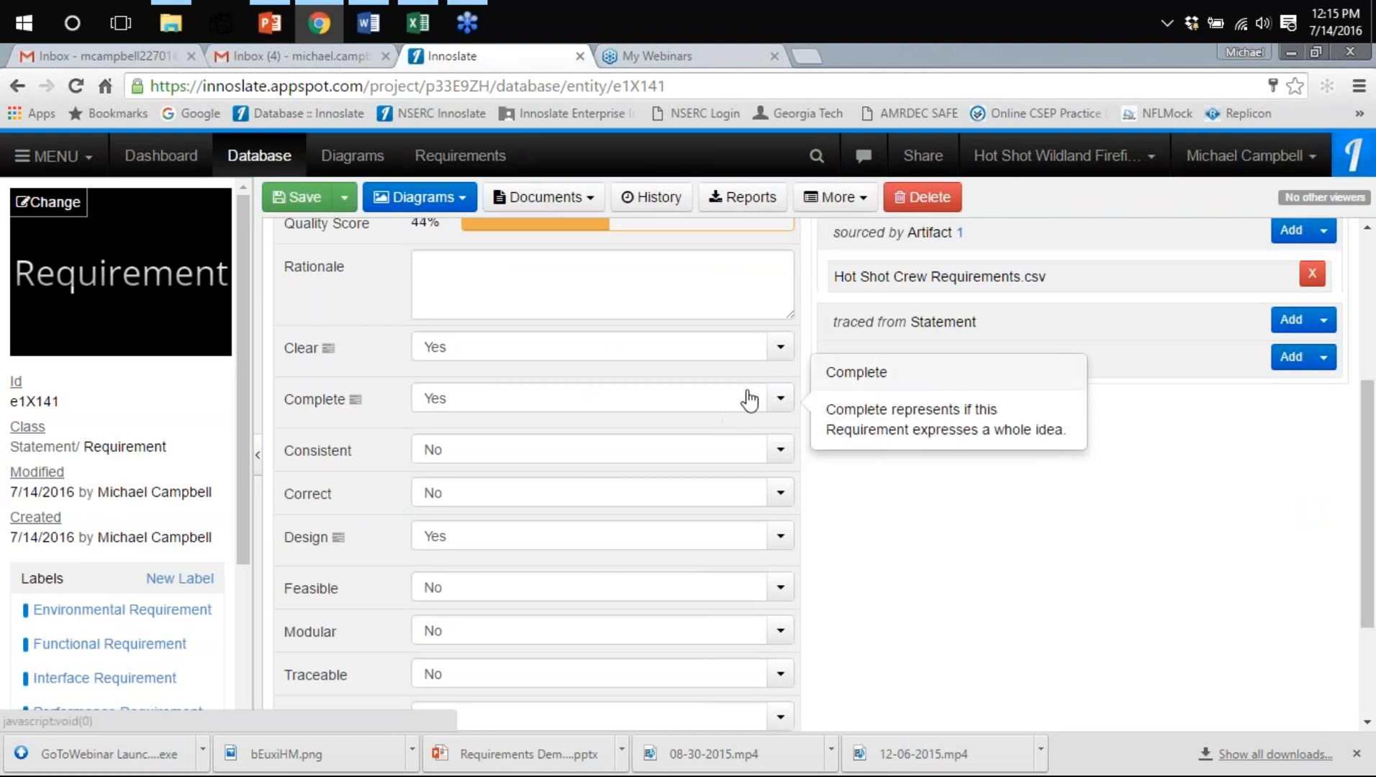
mouse_move(693, 376)
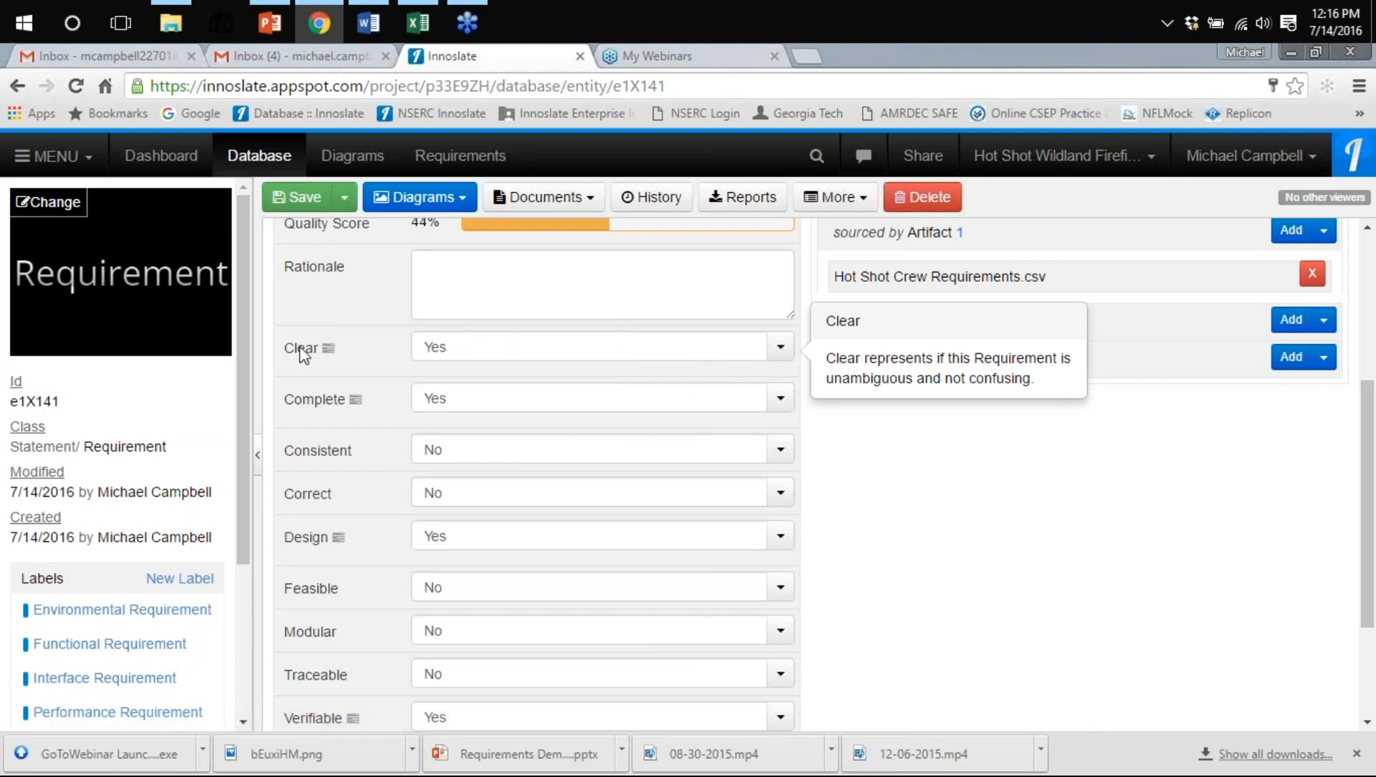
mouse_move(329, 352)
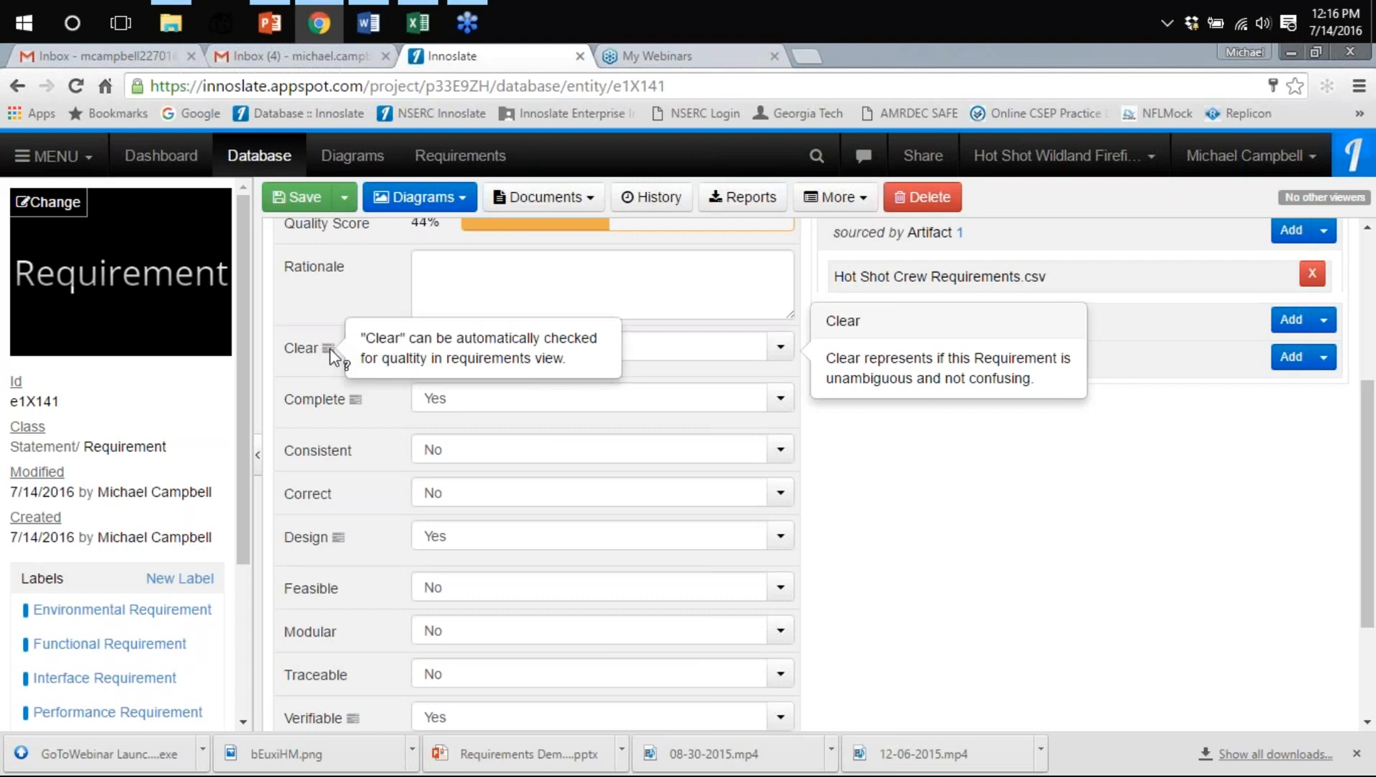
Compare the description of requirement 1 Employment with its Clear, Complete and Consistent quality attributes
scroll(547, 378, "up", 2)
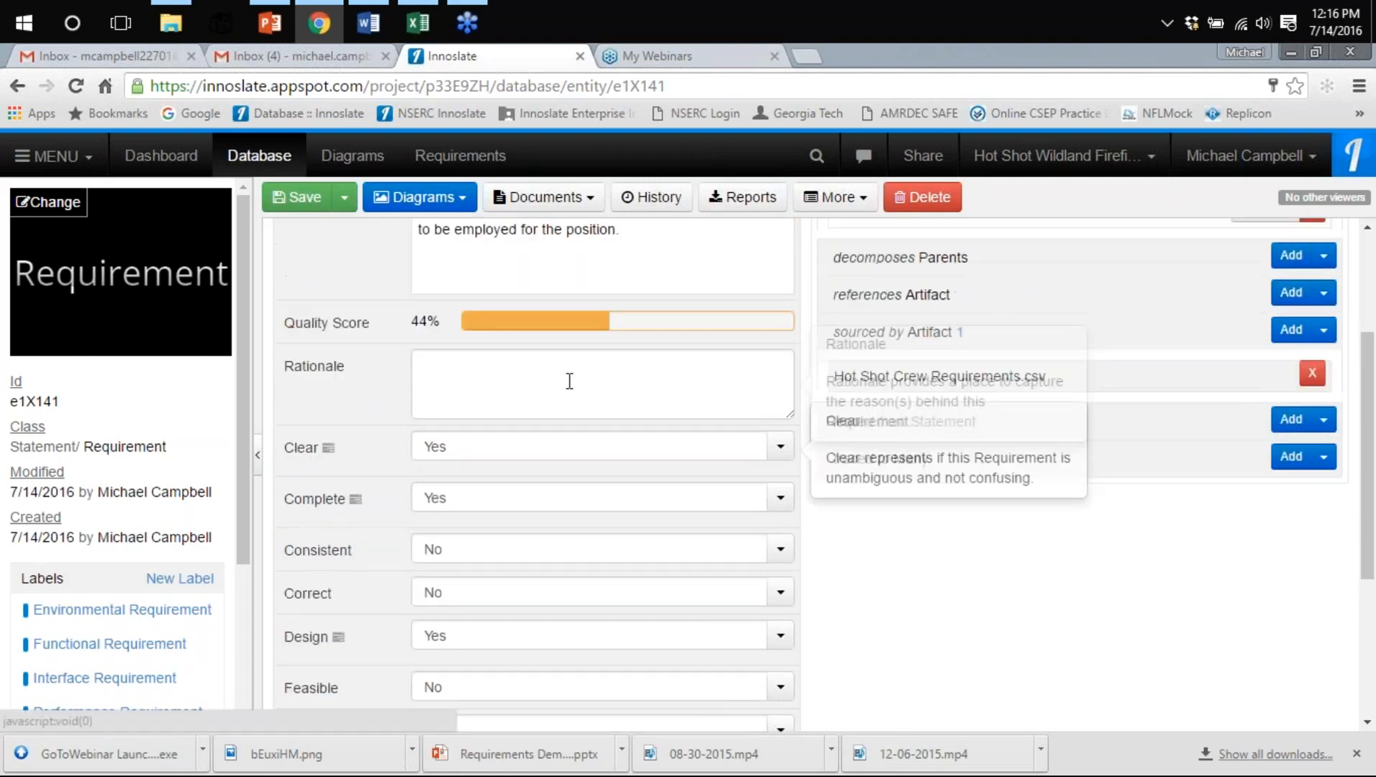
scroll(570, 381, "up", 2)
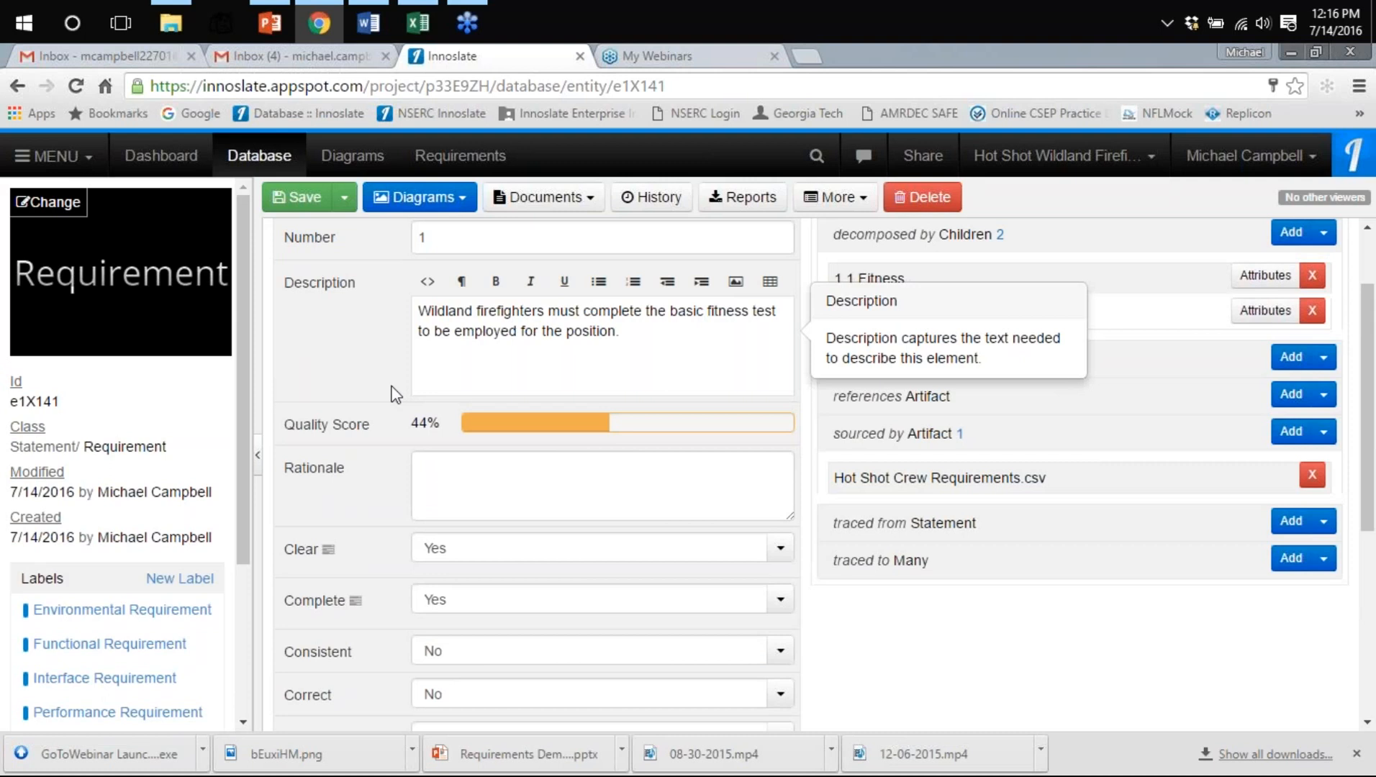
scroll(387, 396, "down", 4)
mouse_move(357, 404)
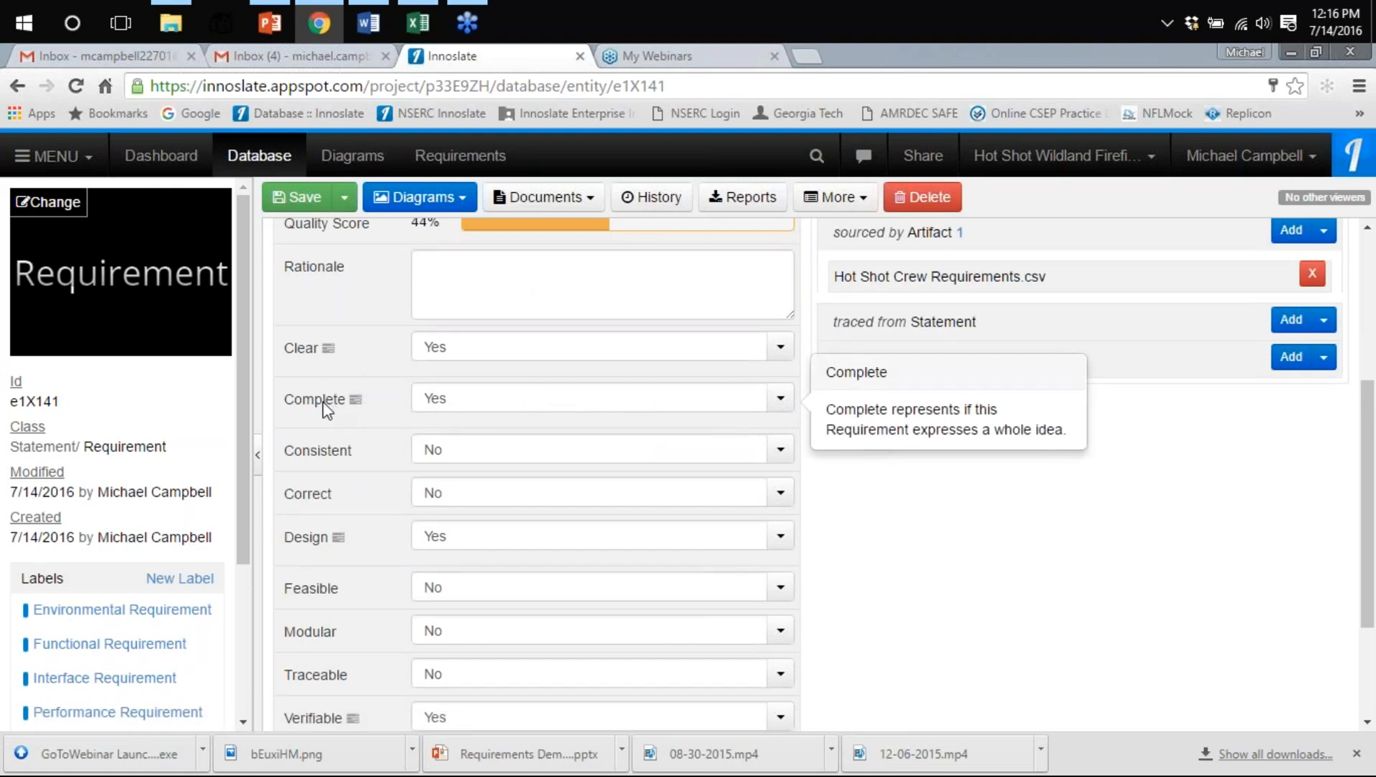
scroll(590, 326, "up", 4)
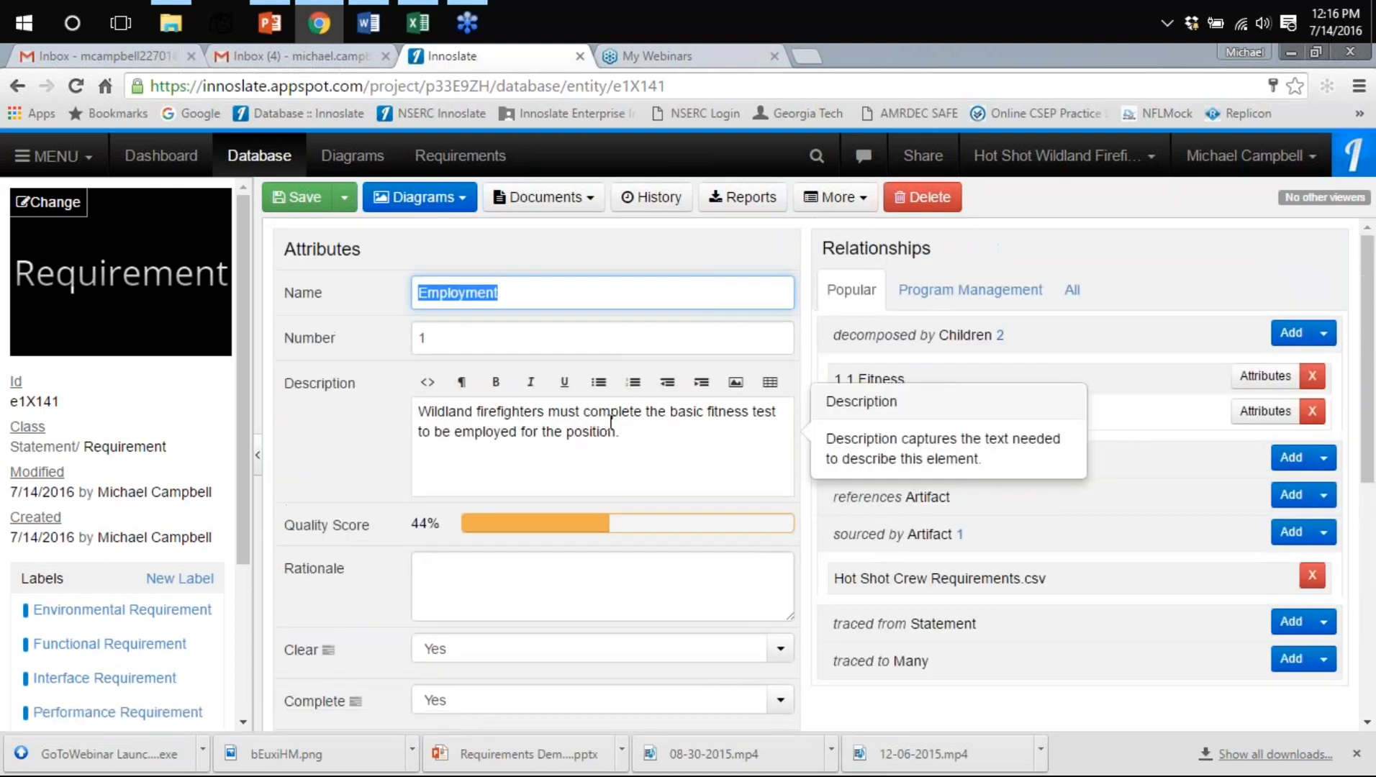
scroll(628, 431, "down", 2)
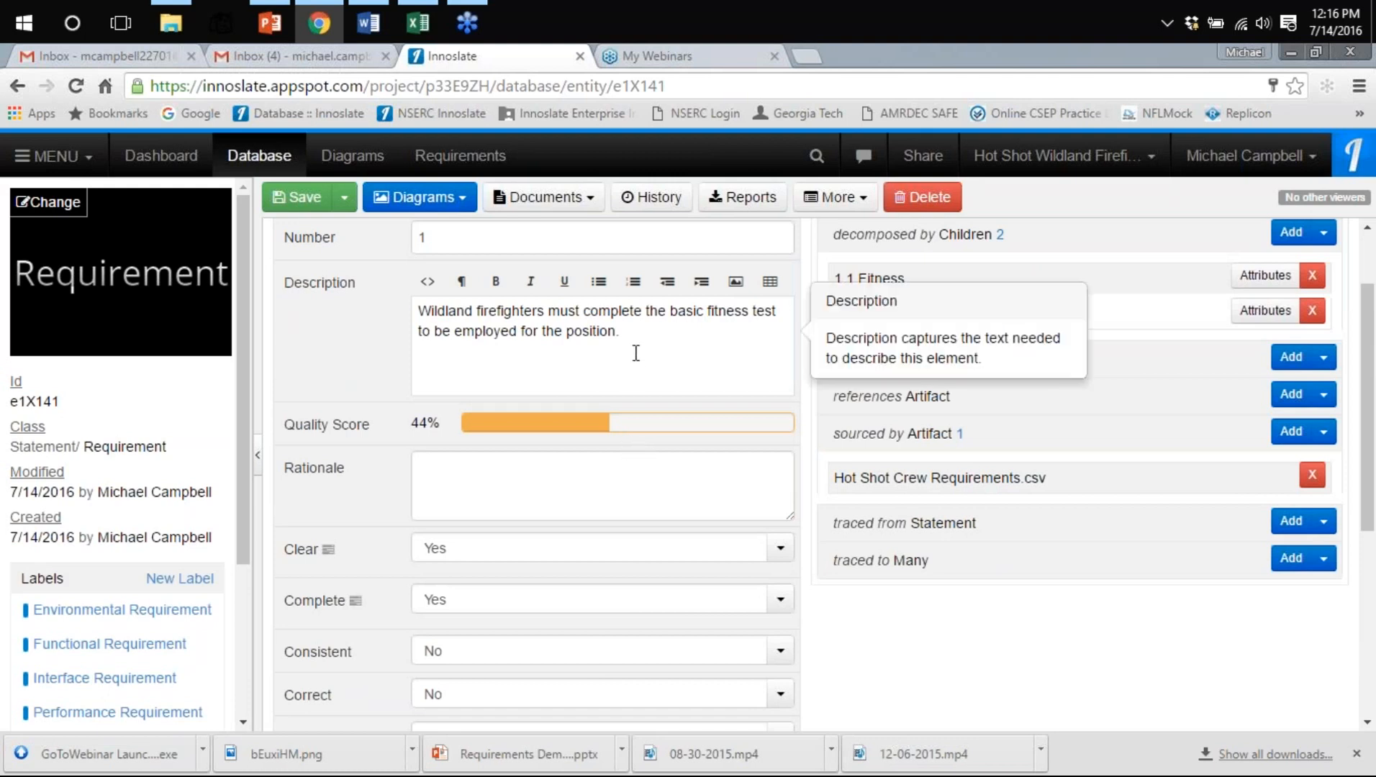
scroll(629, 430, "down", 4)
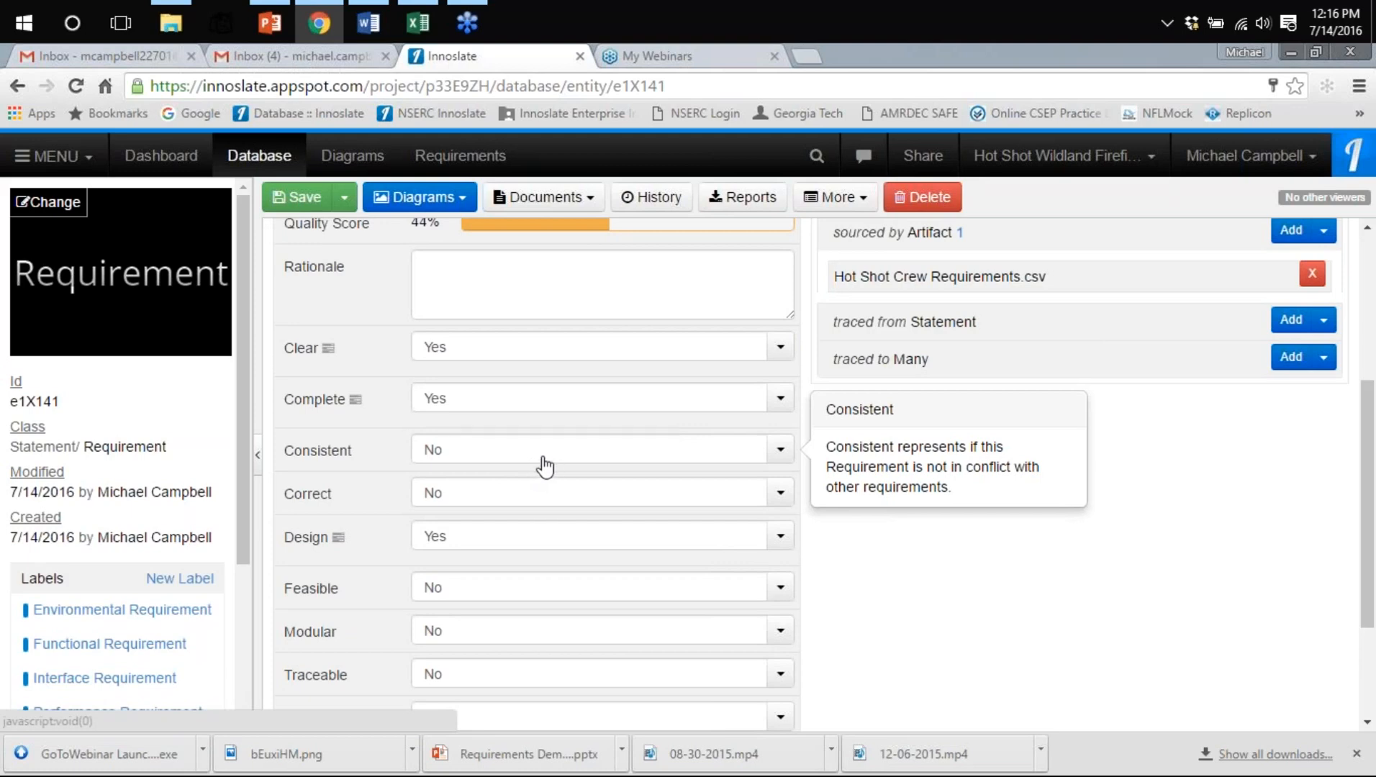
scroll(536, 470, "up", 2)
scroll(552, 466, "up", 1)
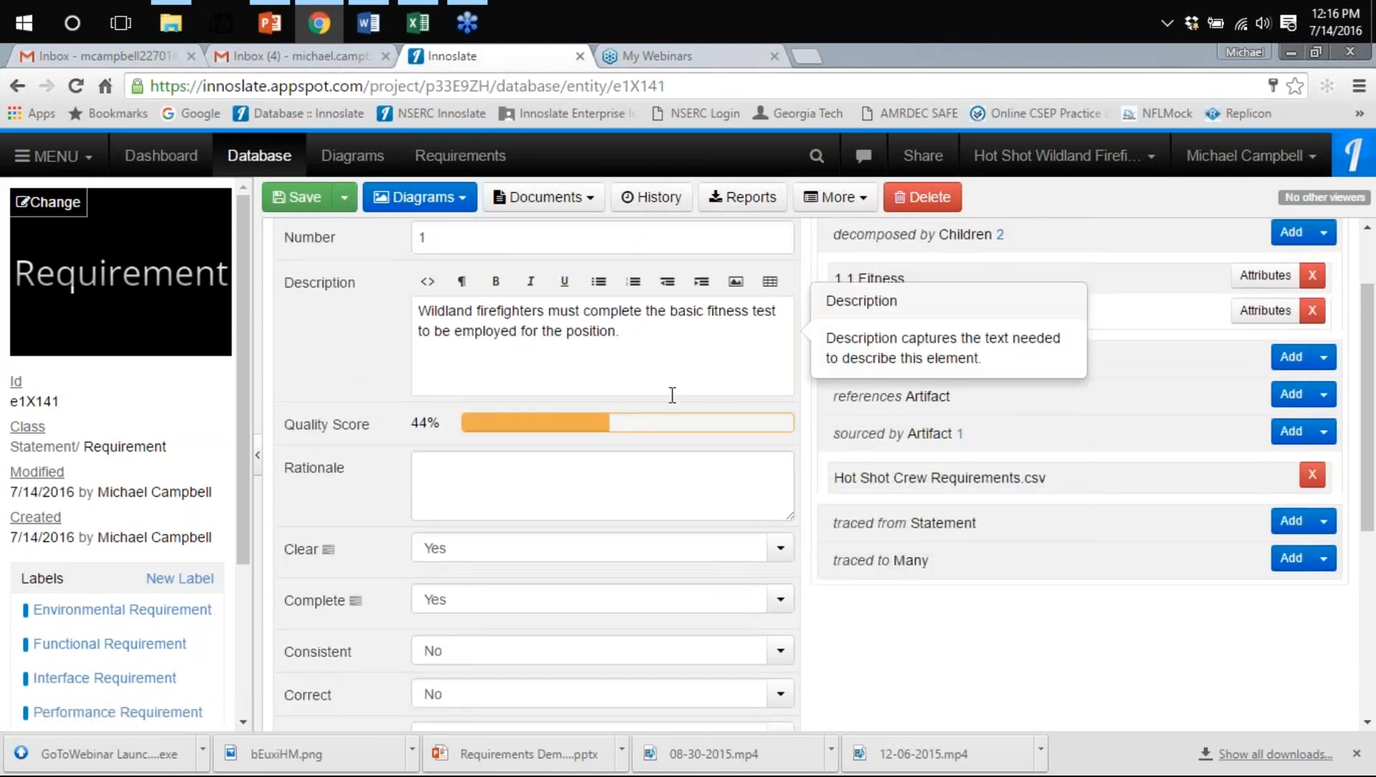
scroll(655, 403, "up", 1)
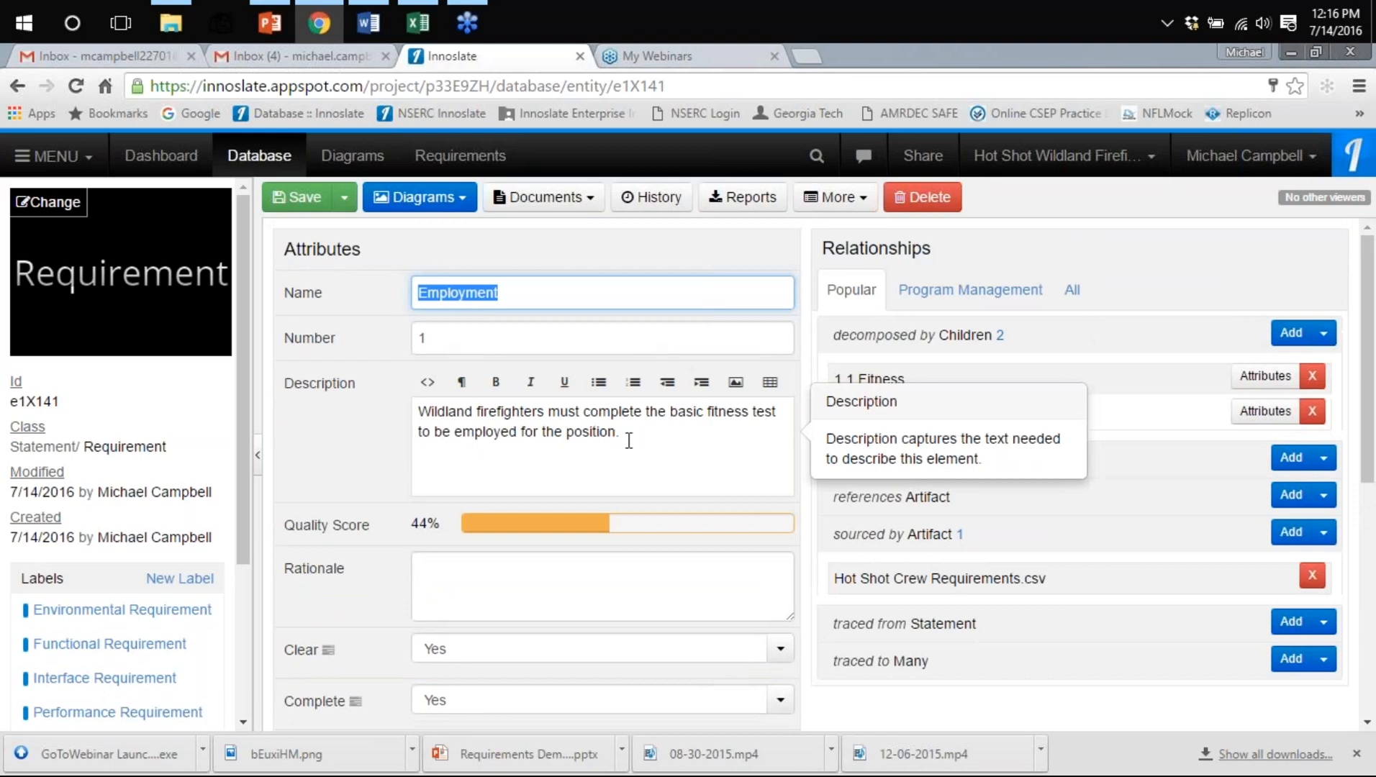
Set the Consistent attribute of requirement 1 Employment to Yes and check its quality score
scroll(659, 464, "down", 4)
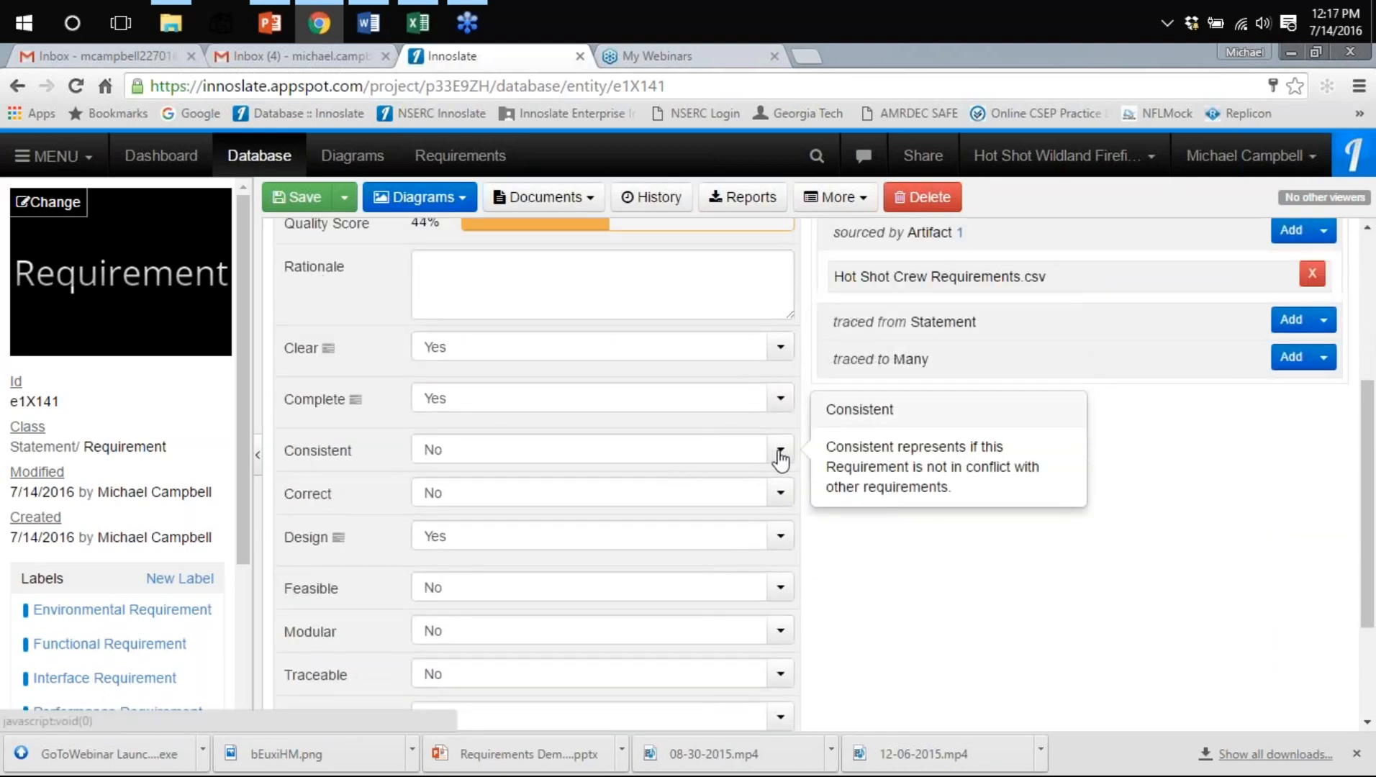
left_click(780, 454)
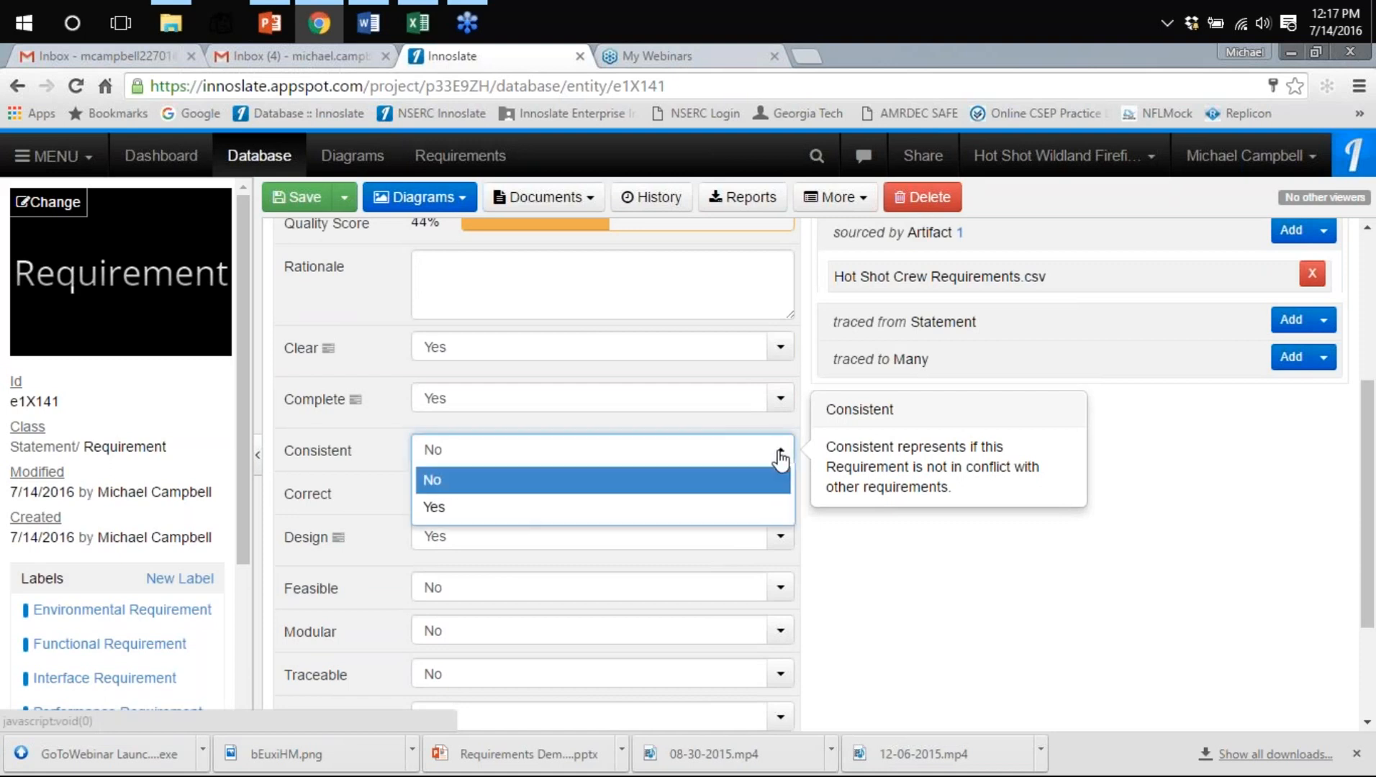
left_click(695, 507)
scroll(585, 341, "up", 1)
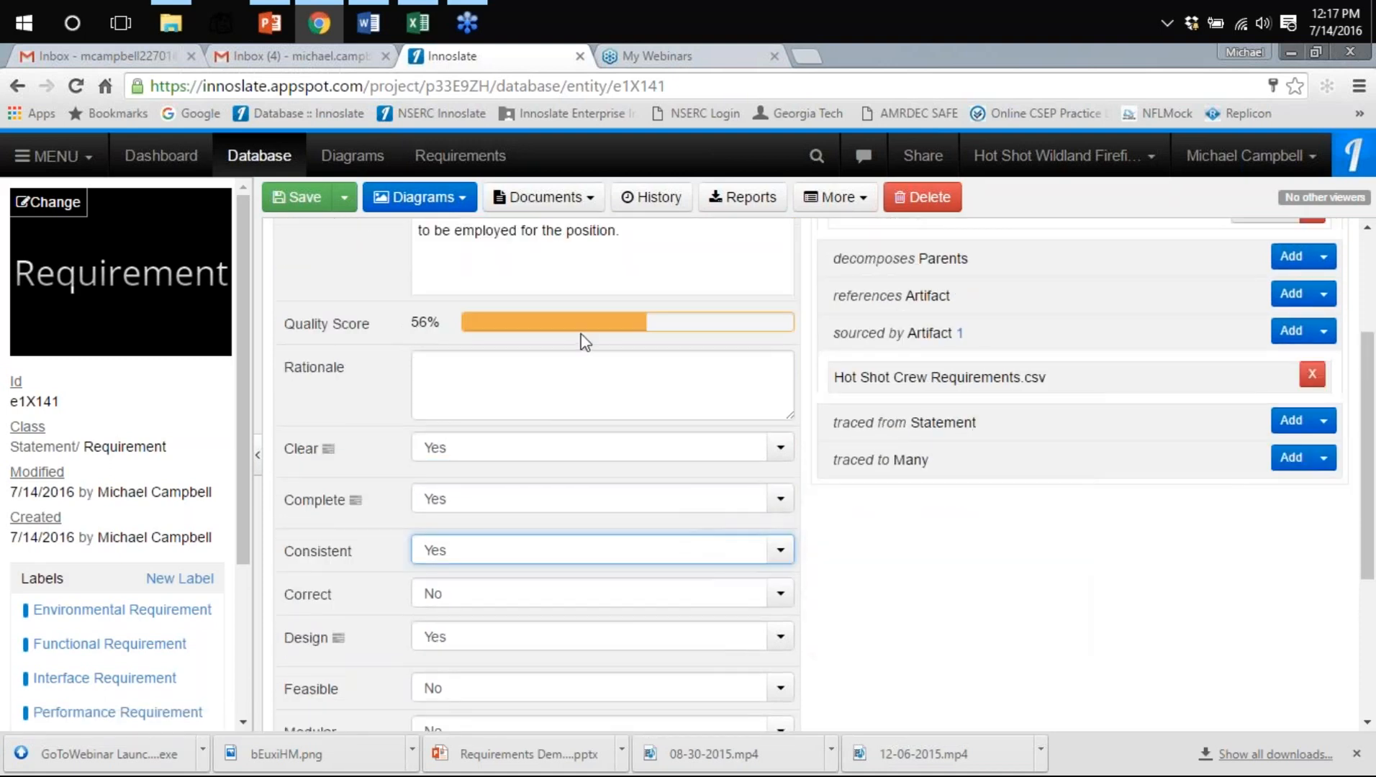
Examine the remaining quality attributes of requirement 1 Employment, including the explanation for Correct, against its description
scroll(698, 568, "down", 3)
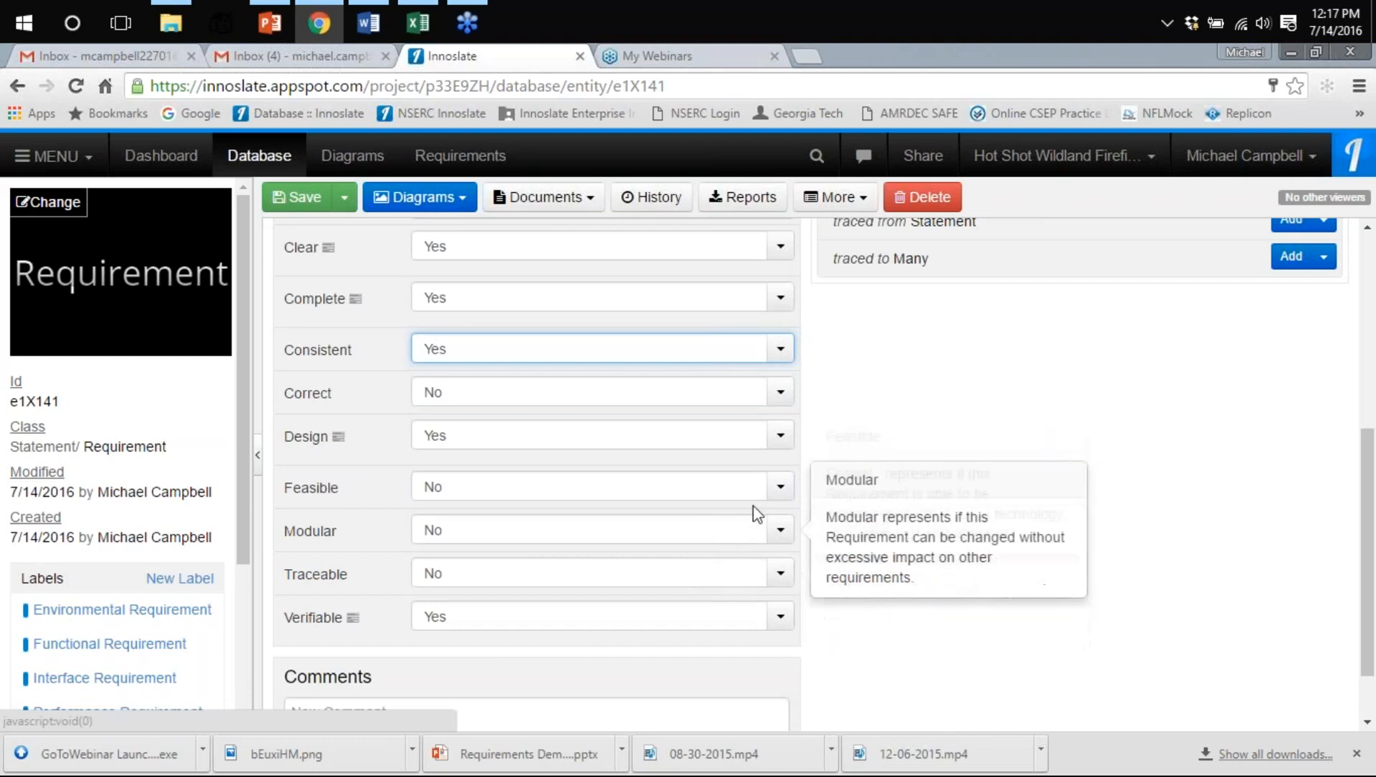
scroll(817, 459, "up", 3)
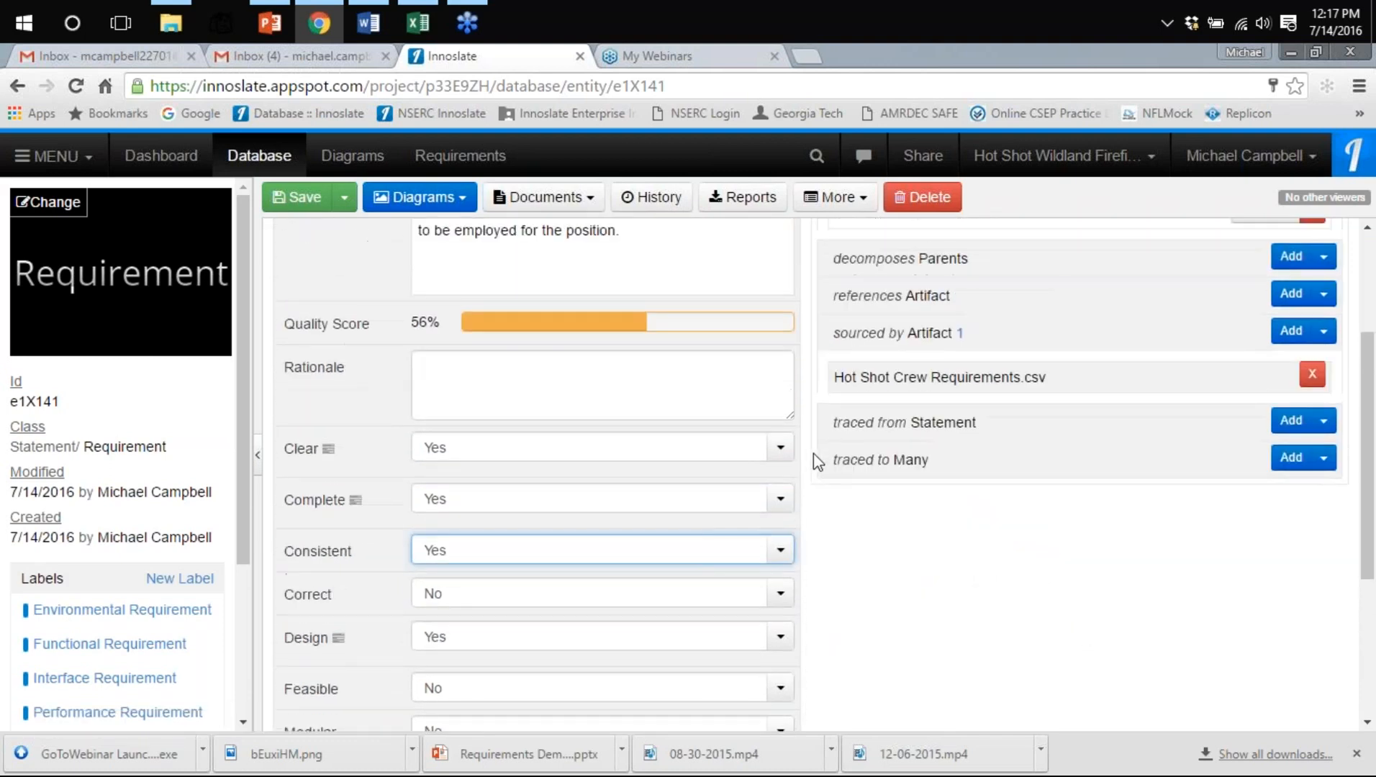
scroll(813, 453, "up", 2)
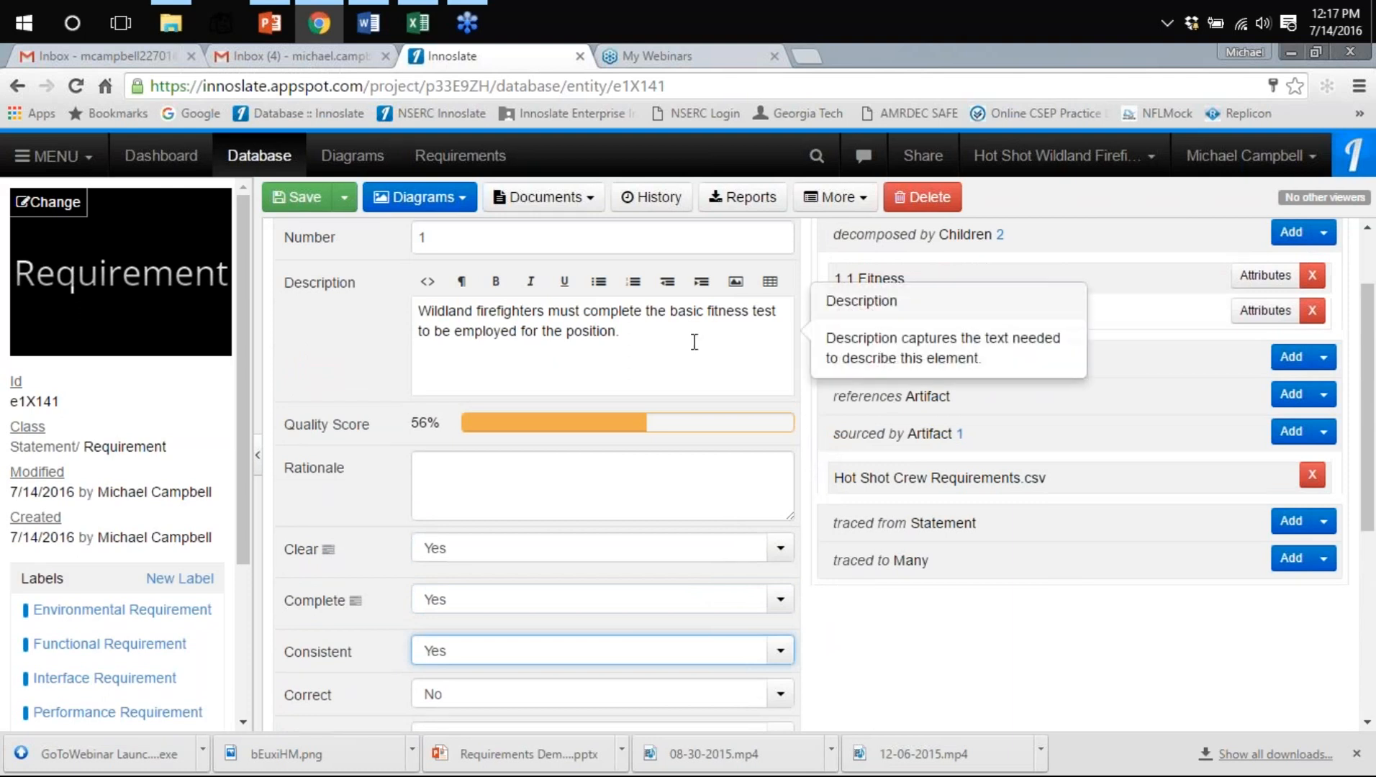
left_click(640, 338)
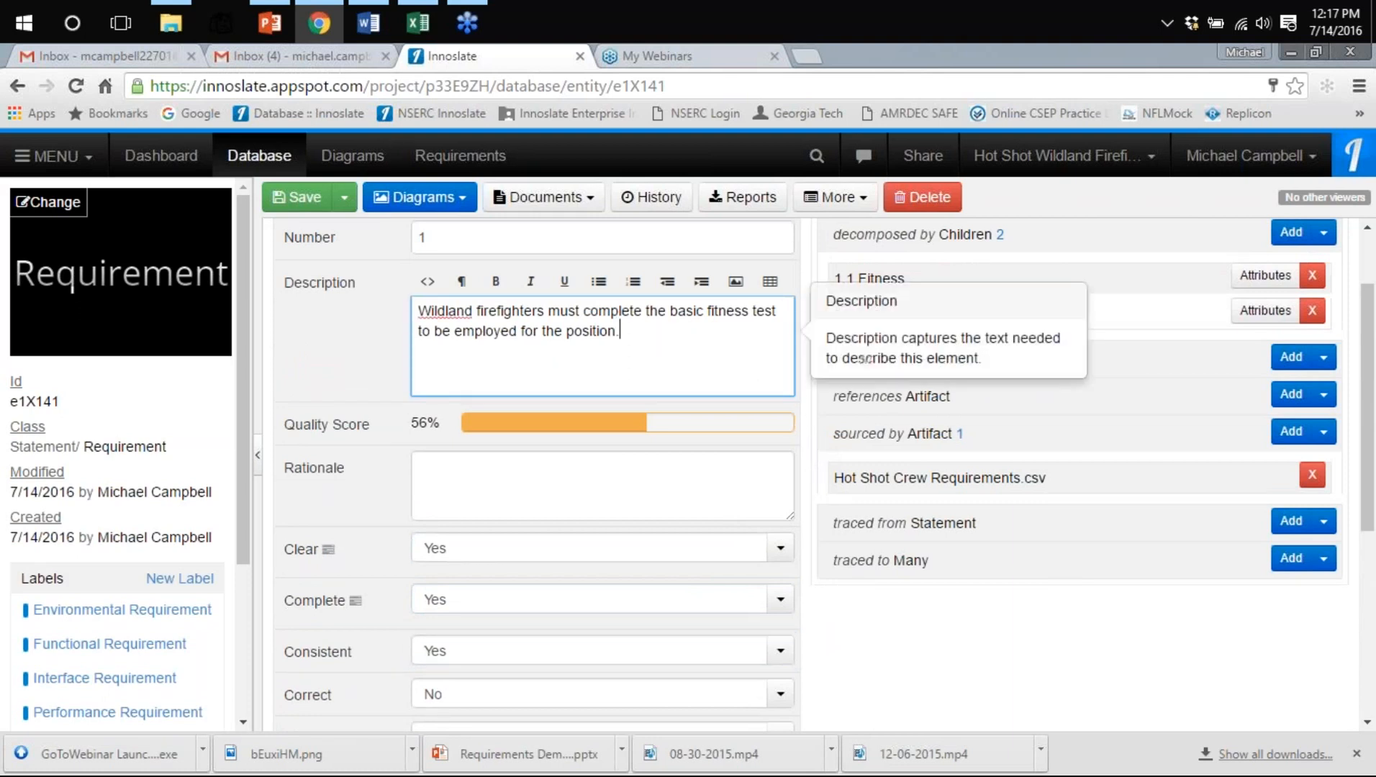
left_click(812, 389)
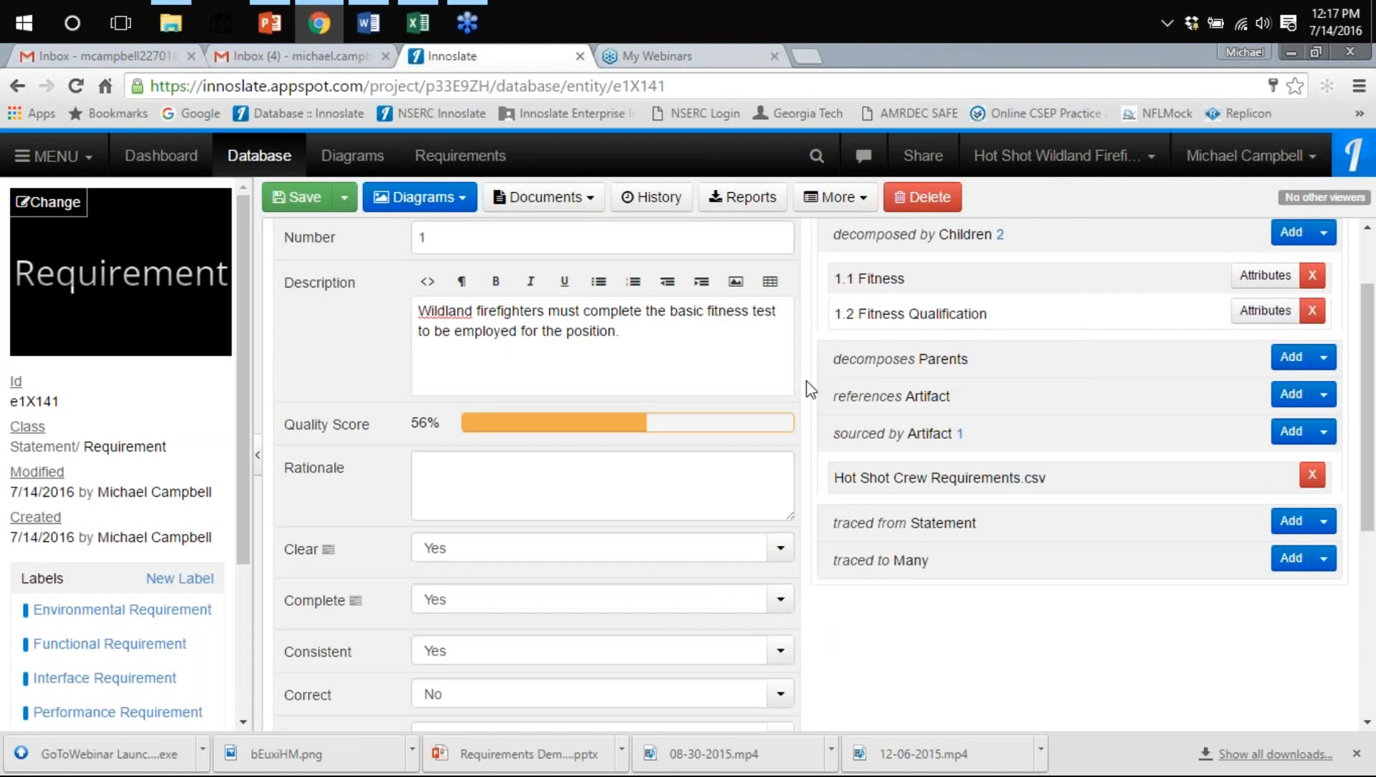
scroll(810, 393, "down", 4)
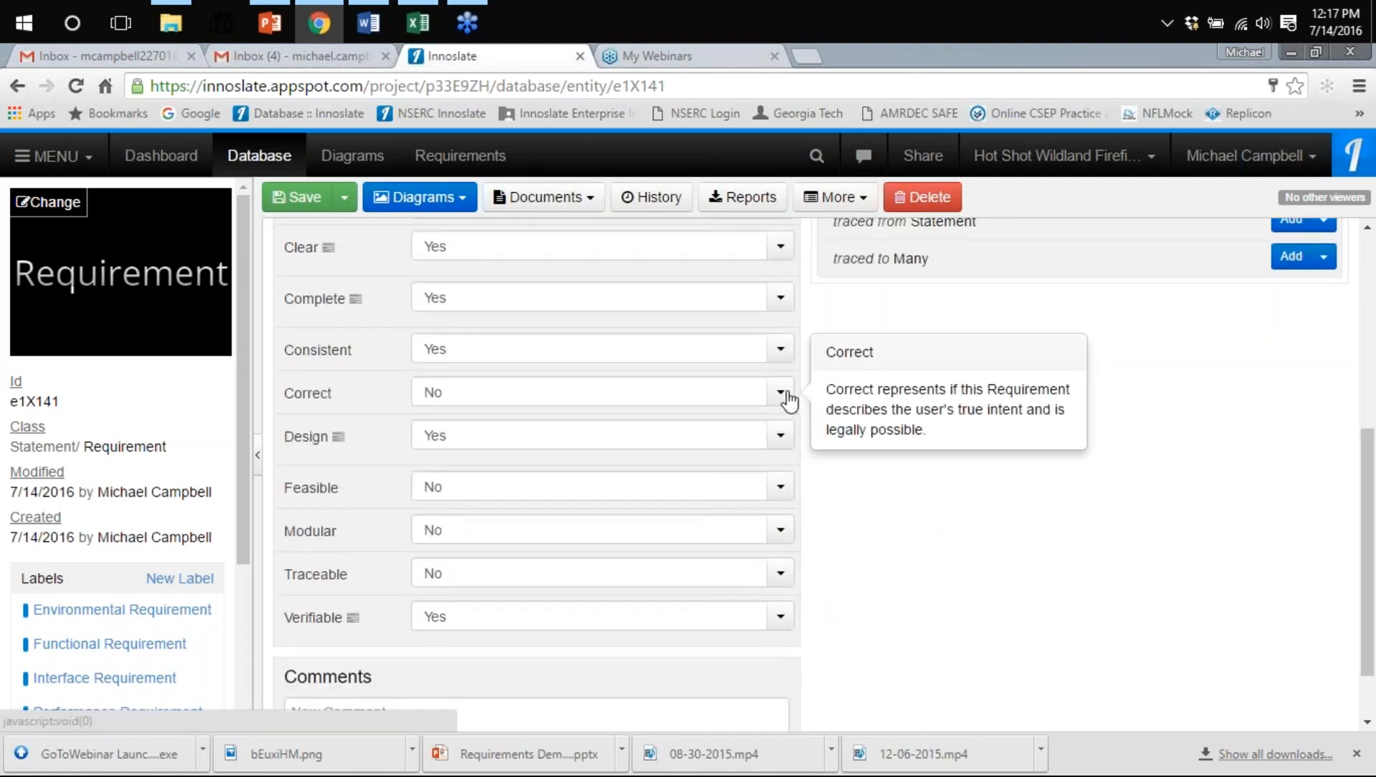
scroll(824, 449, "up", 1)
scroll(904, 425, "up", 2)
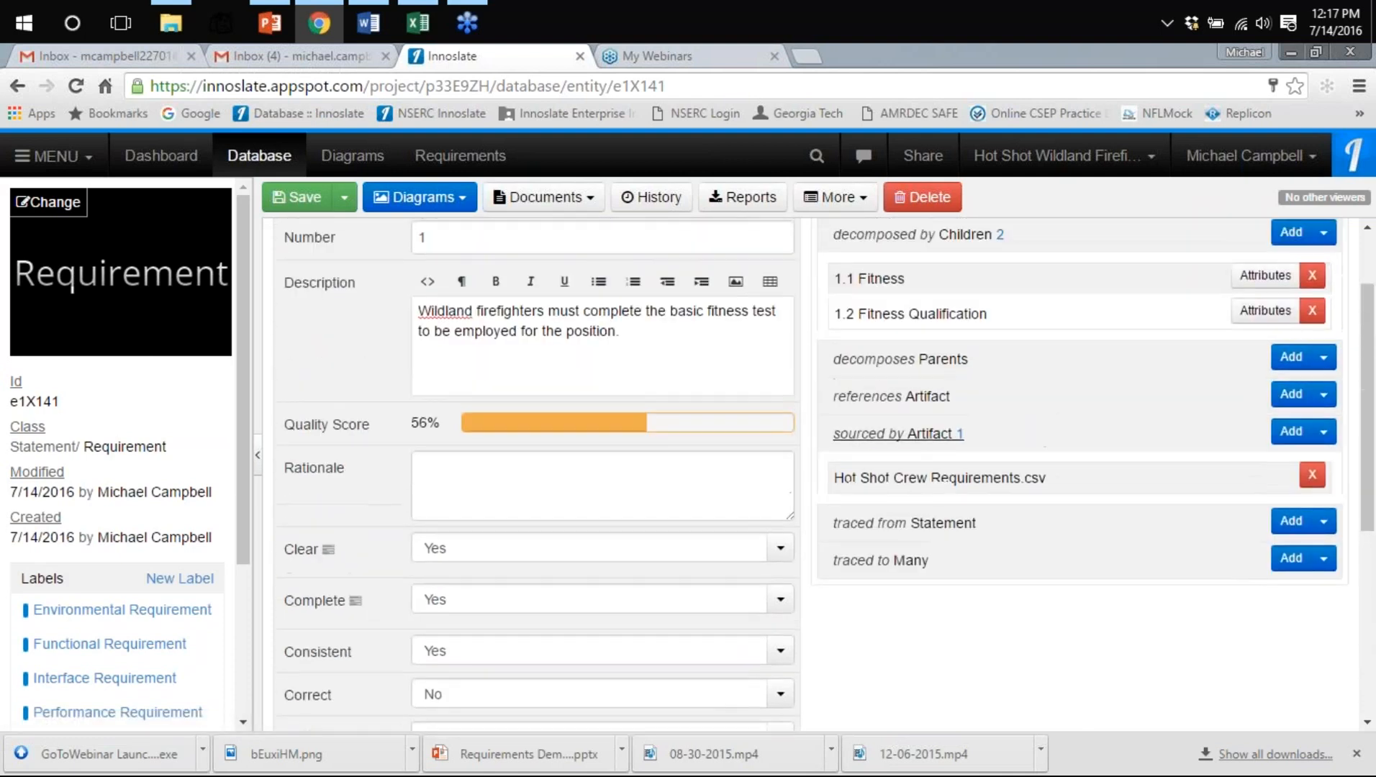
Recheck the description of requirement 1 Employment and set its Correct attribute to Yes
left_click(655, 336)
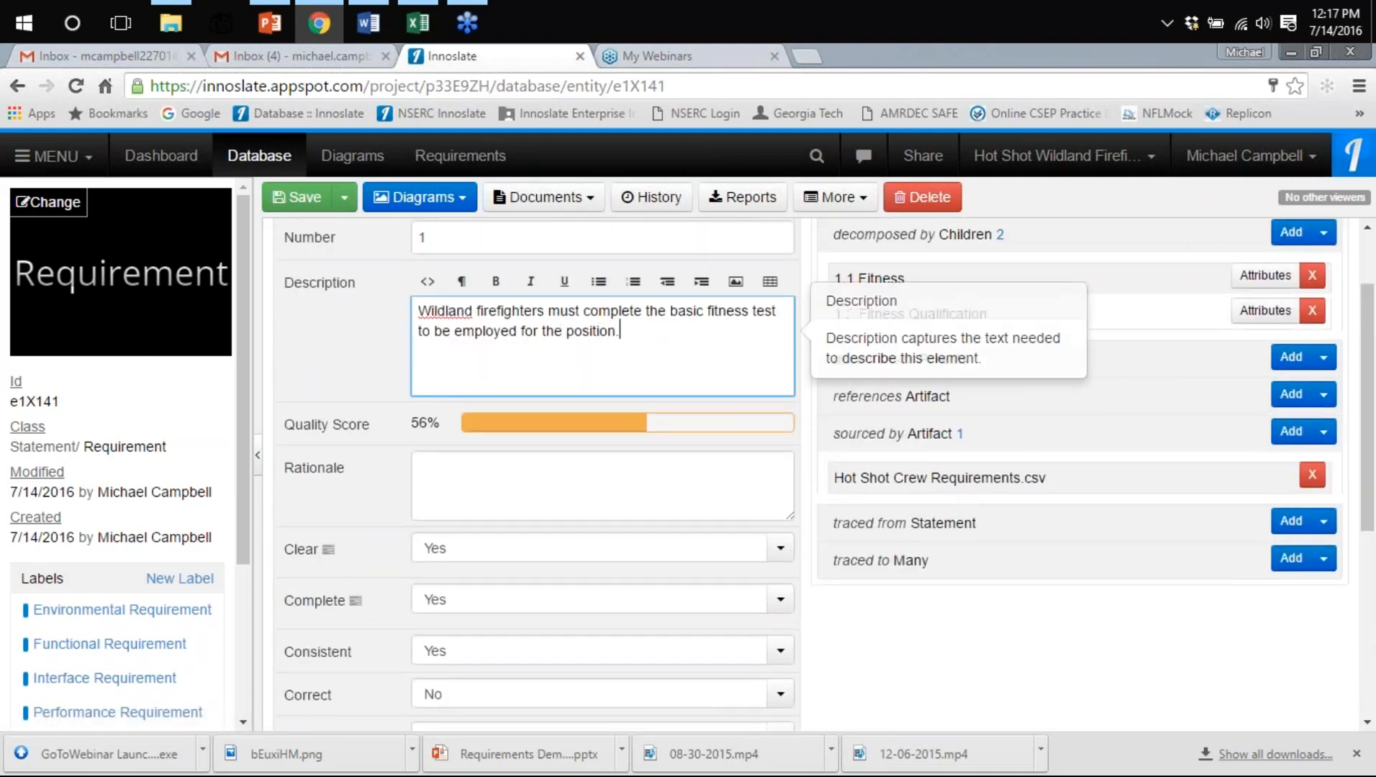
left_click(813, 559)
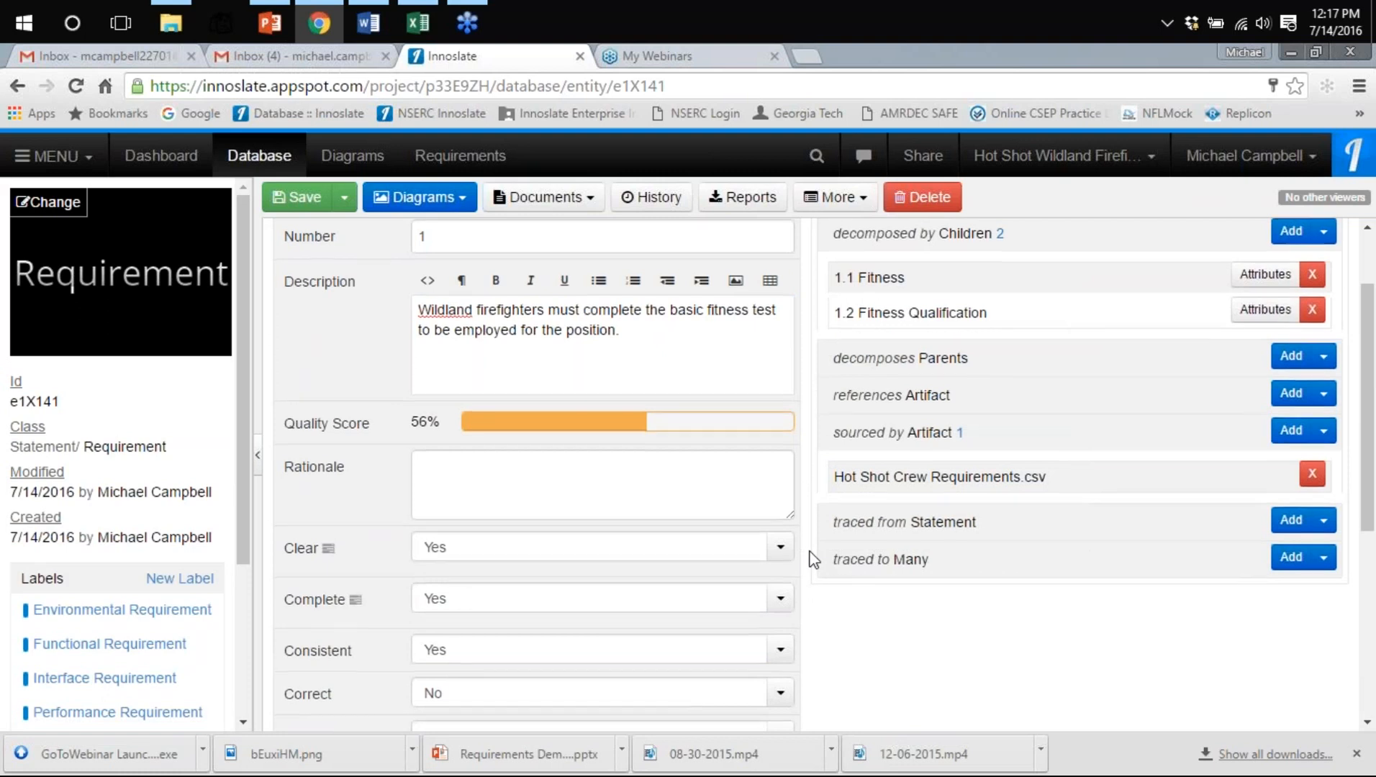
scroll(813, 559, "down", 4)
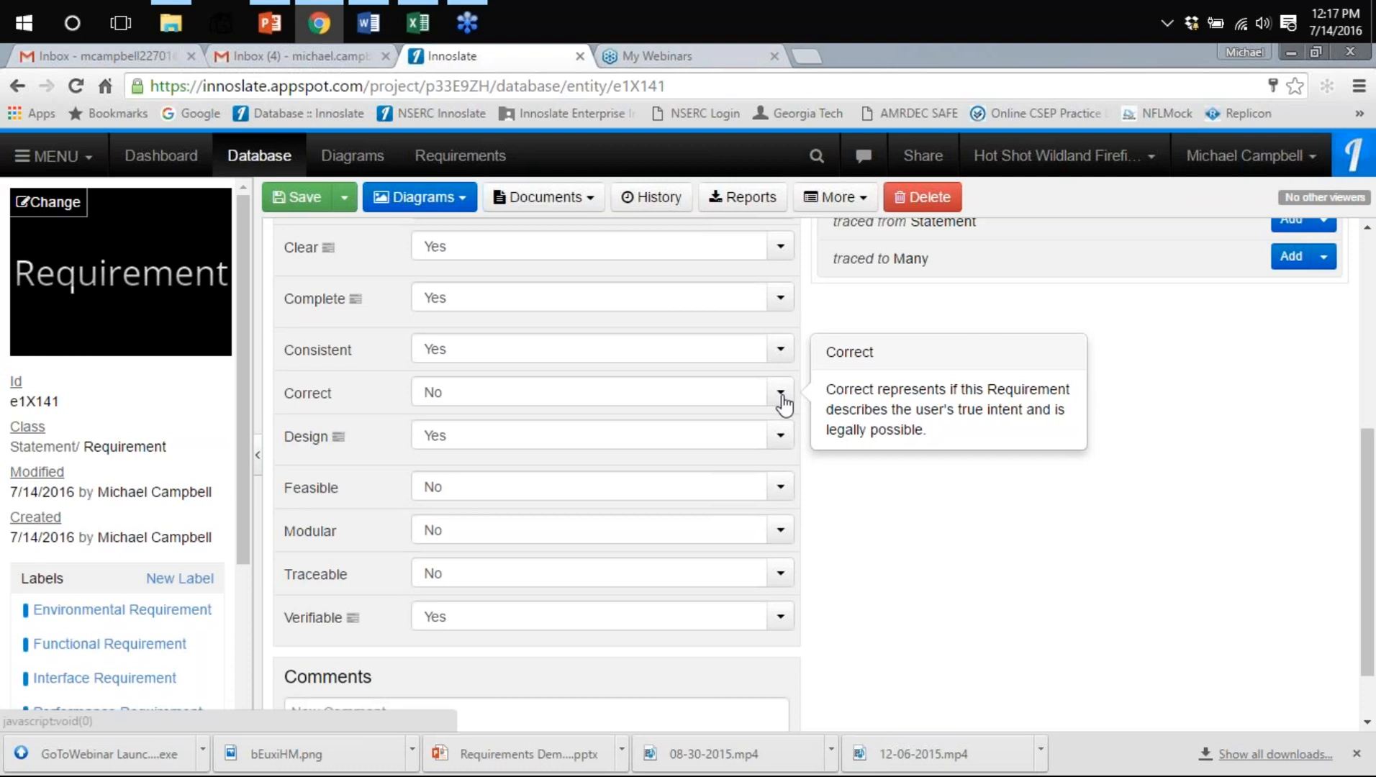
scroll(783, 400, "up", 4)
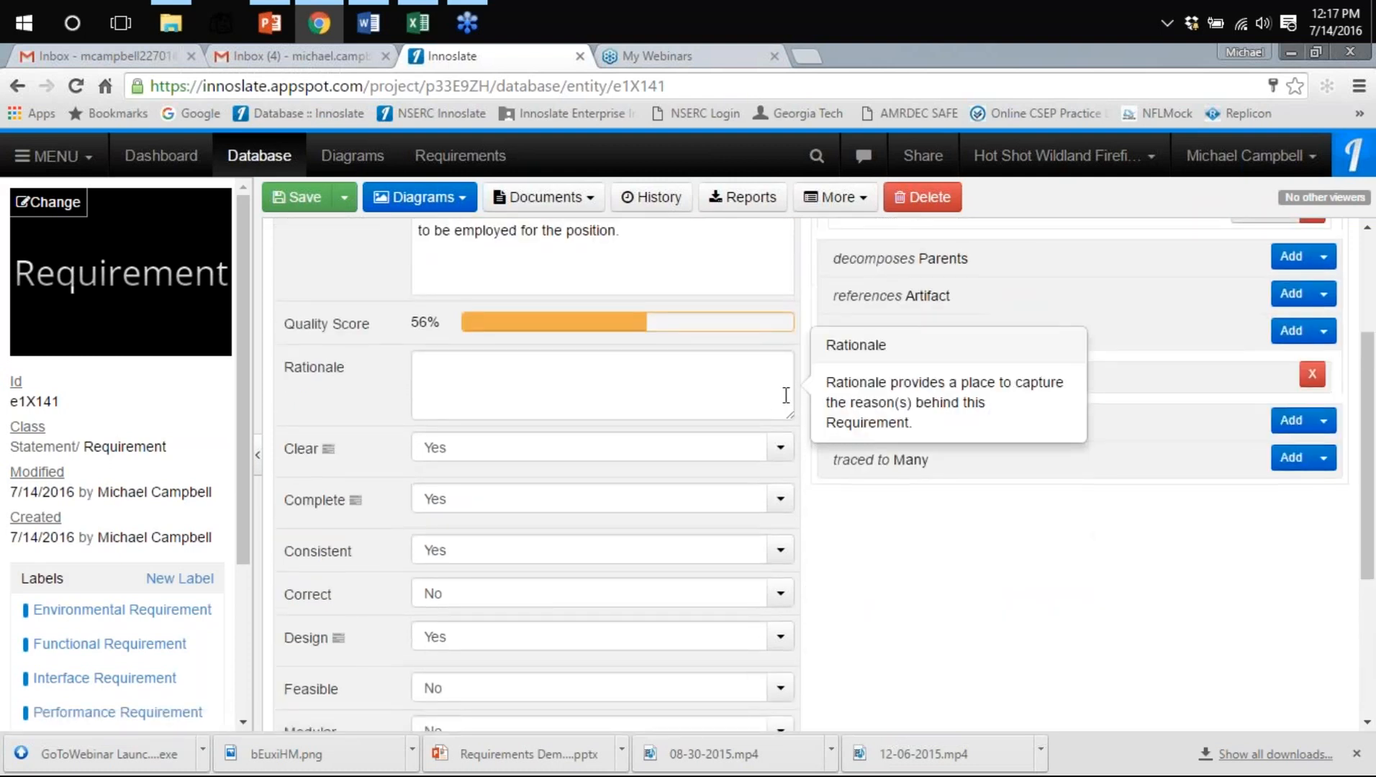
scroll(814, 569, "down", 3)
scroll(792, 432, "down", 3)
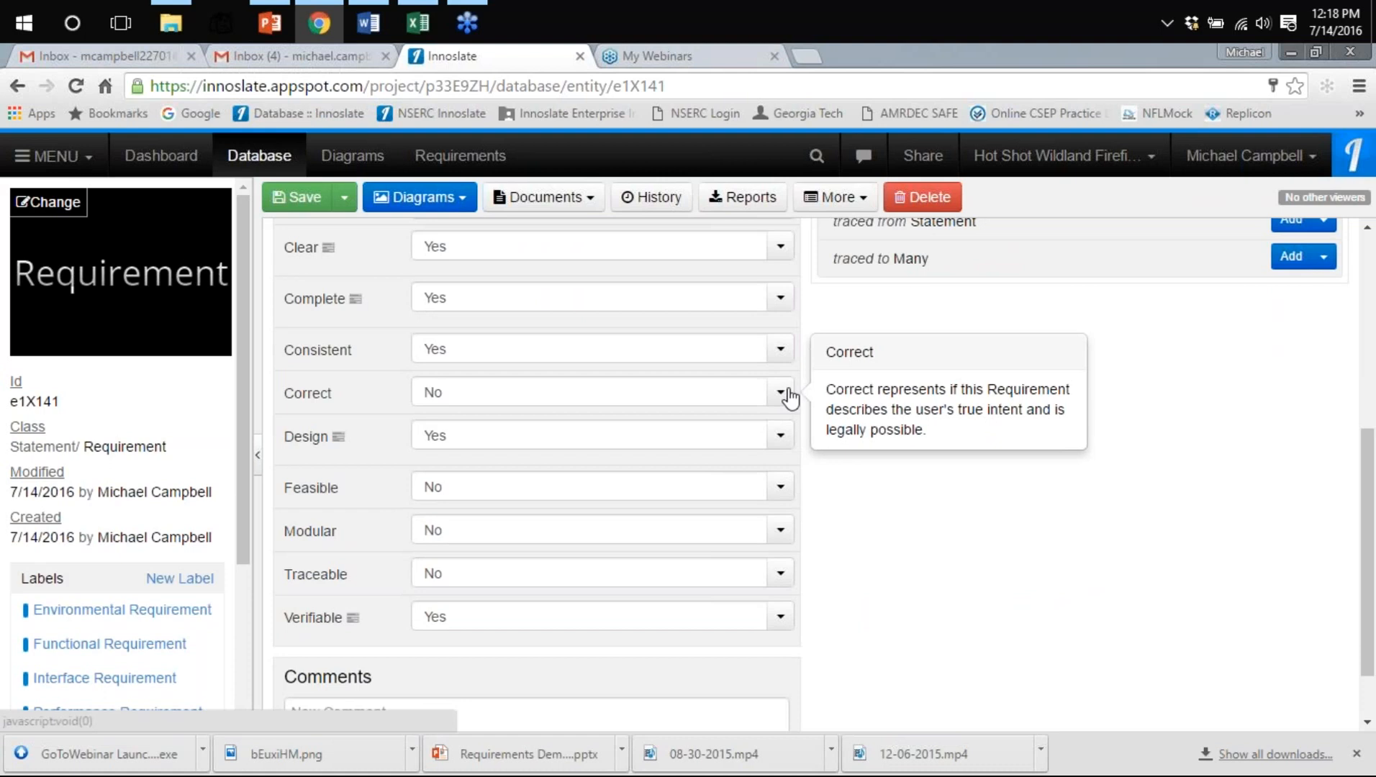
left_click(780, 392)
left_click(774, 450)
Set the Feasible and Modular attributes of requirement 1 Employment to Yes and check the quality score
scroll(835, 464, "down", 3)
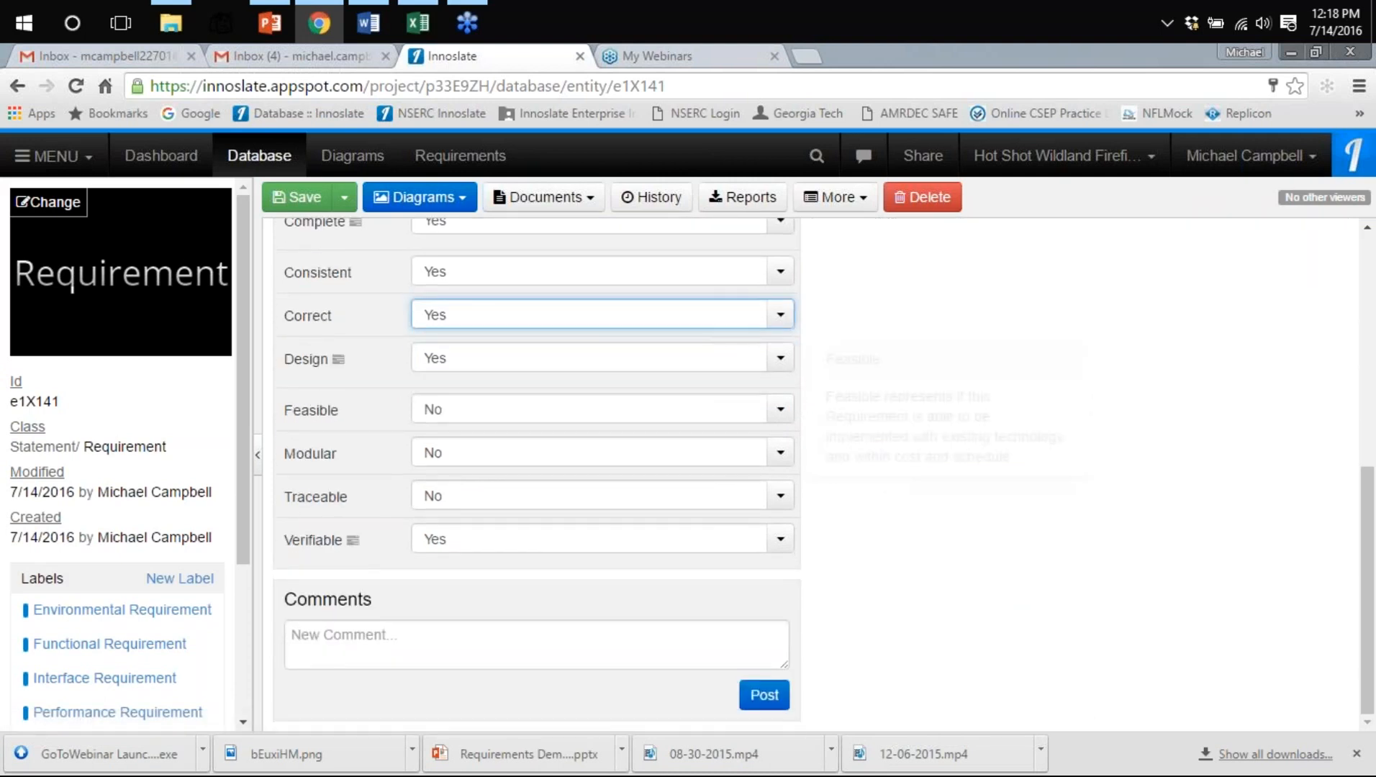
left_click(780, 409)
left_click(759, 466)
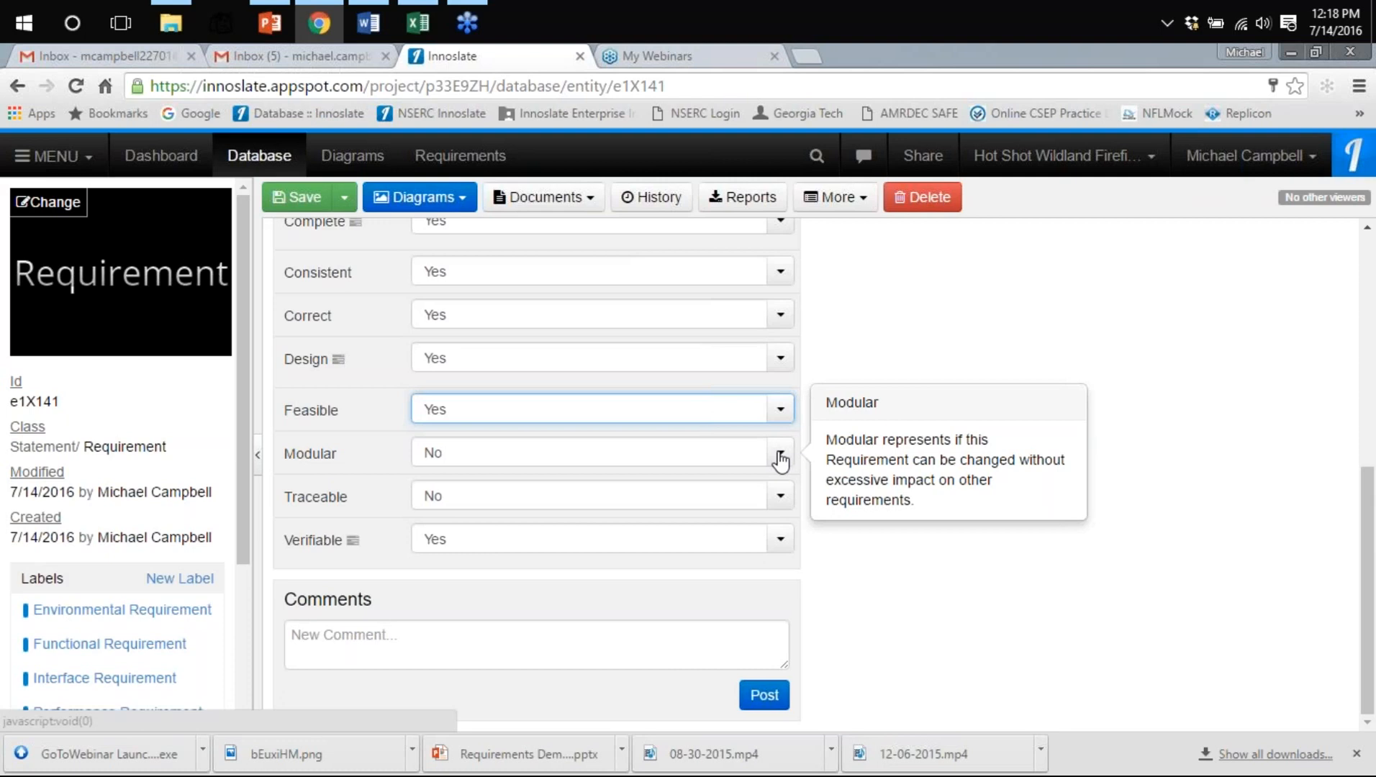
left_click(781, 454)
left_click(753, 511)
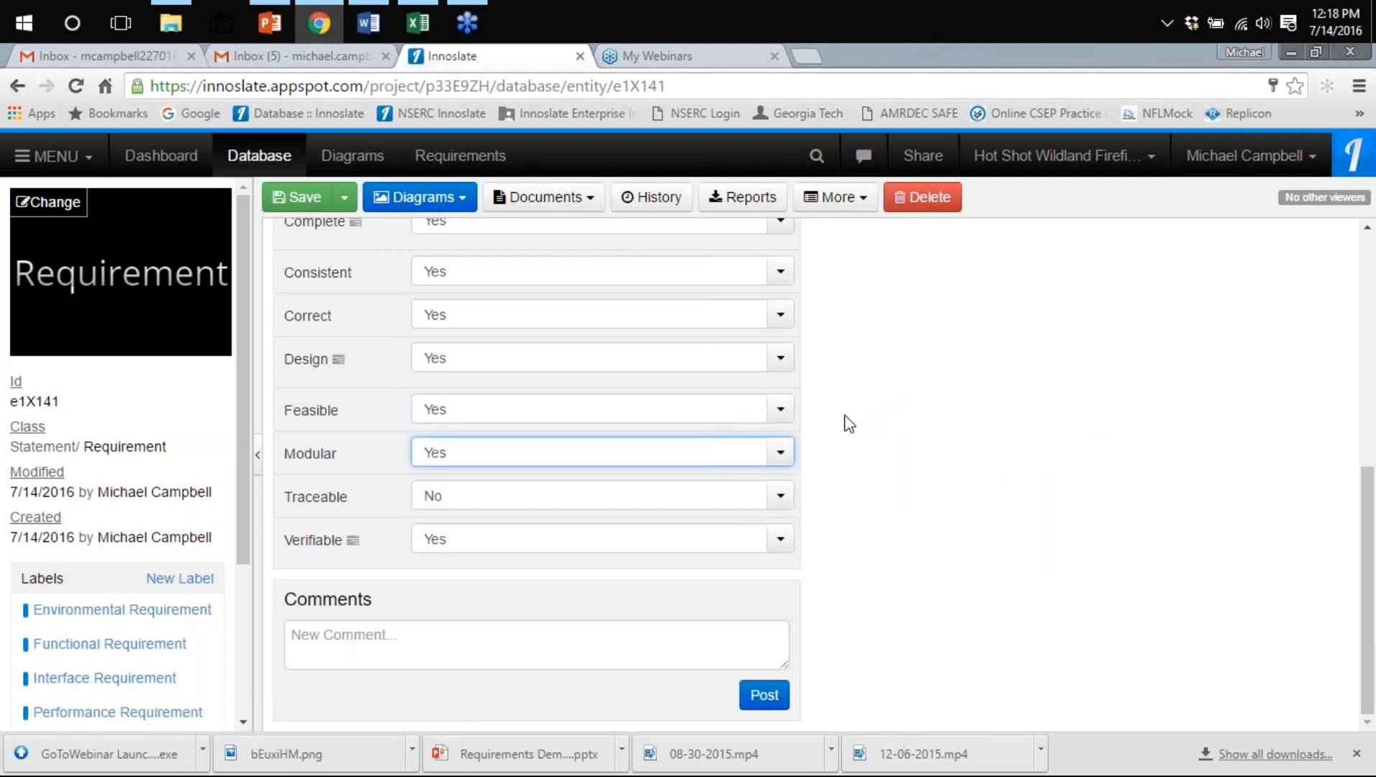
scroll(845, 418, "up", 3)
scroll(848, 424, "up", 2)
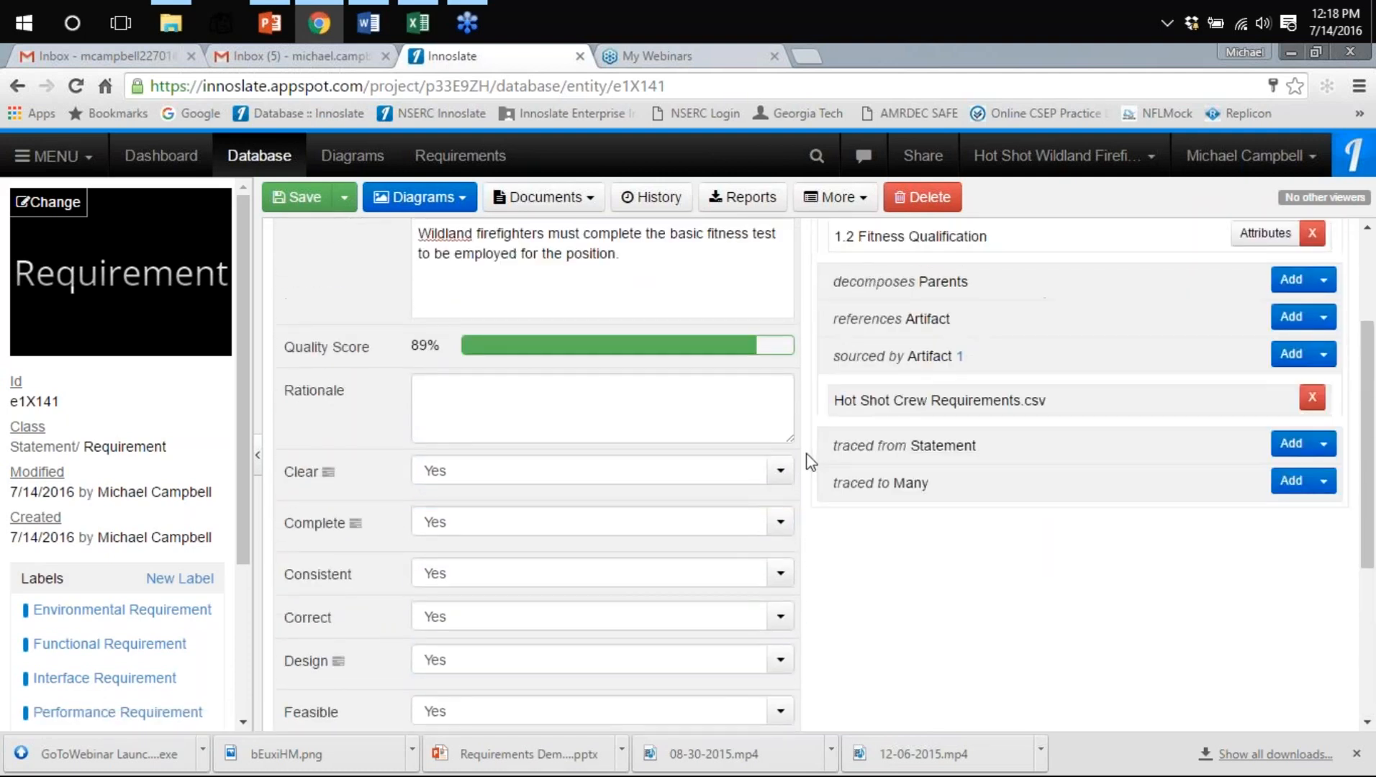
scroll(808, 462, "up", 3)
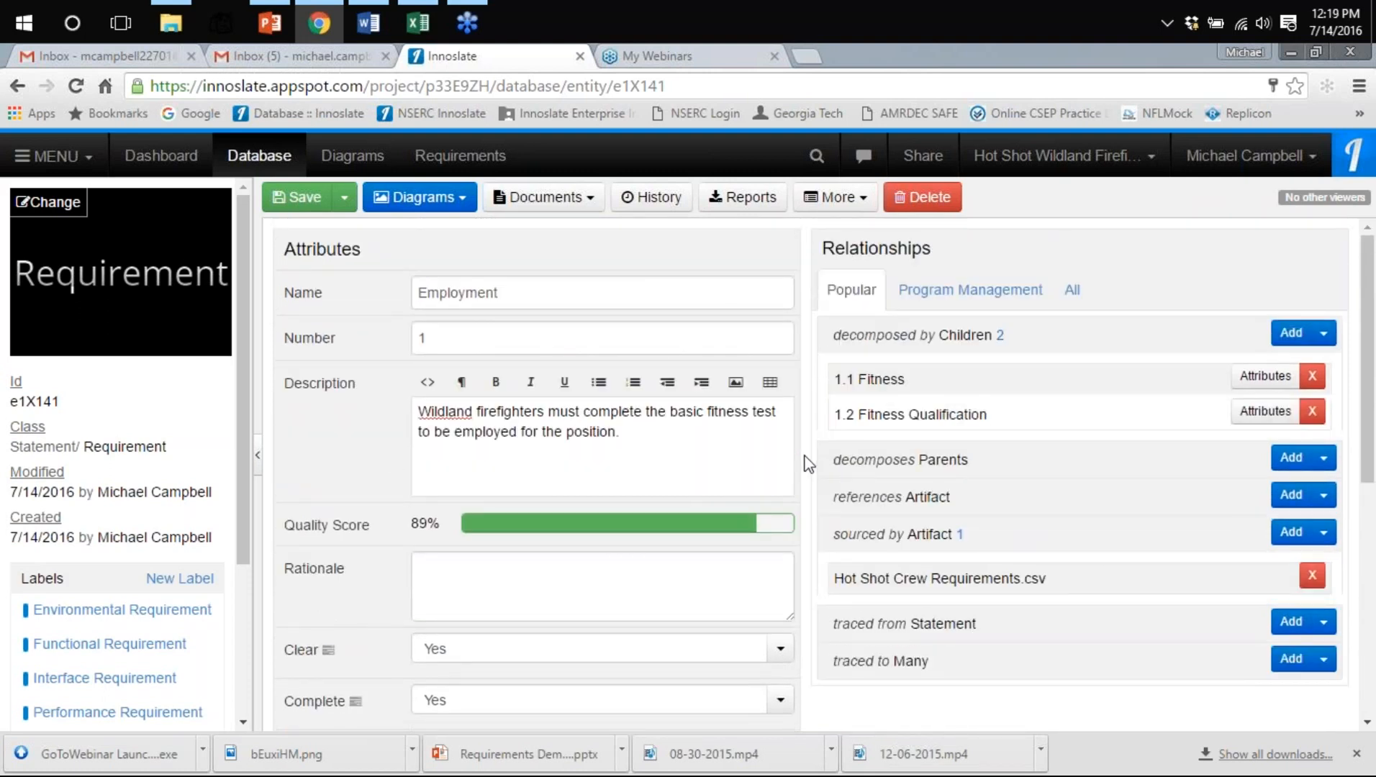
Set the Traceable attribute of requirement 1 Employment to Yes, then review the quality score and attributes
scroll(809, 468, "down", 5)
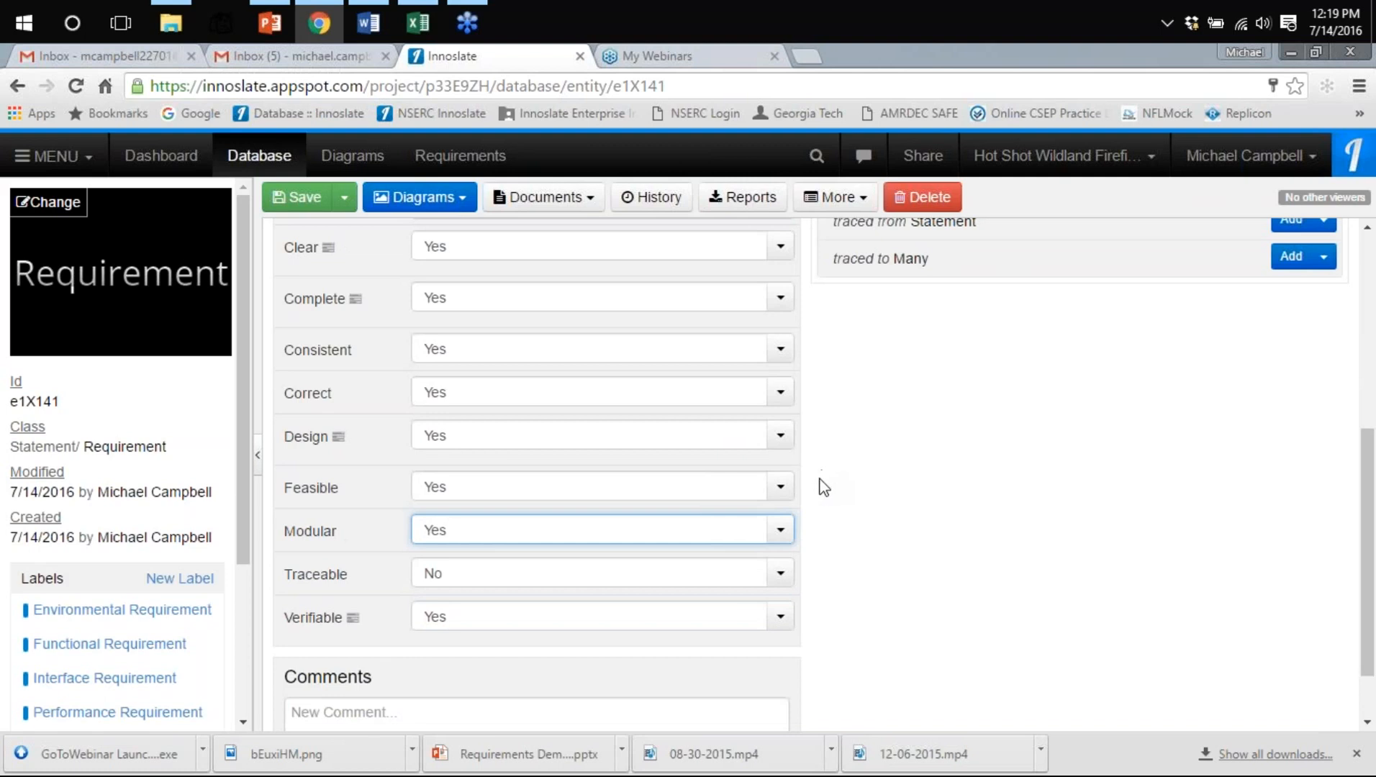
scroll(824, 487, "down", 1)
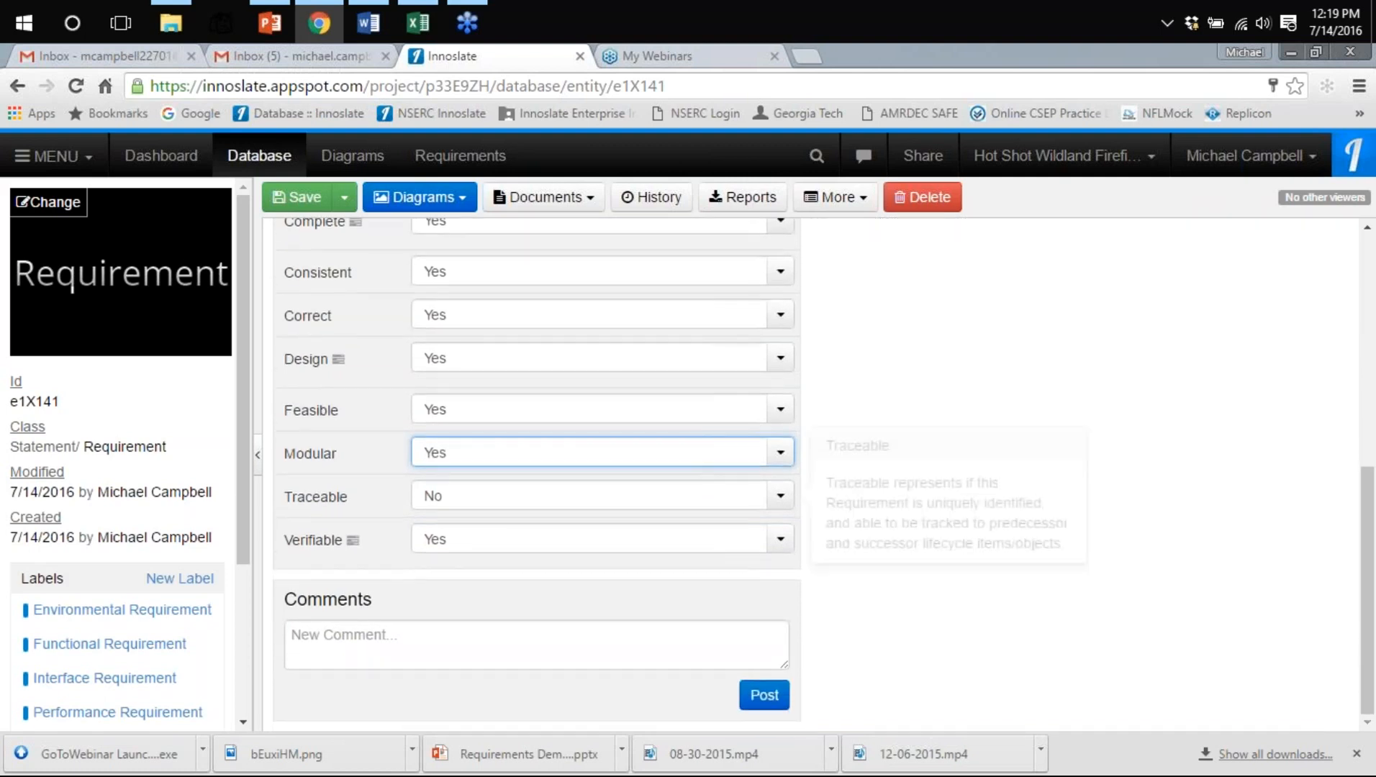
left_click(780, 496)
left_click(741, 553)
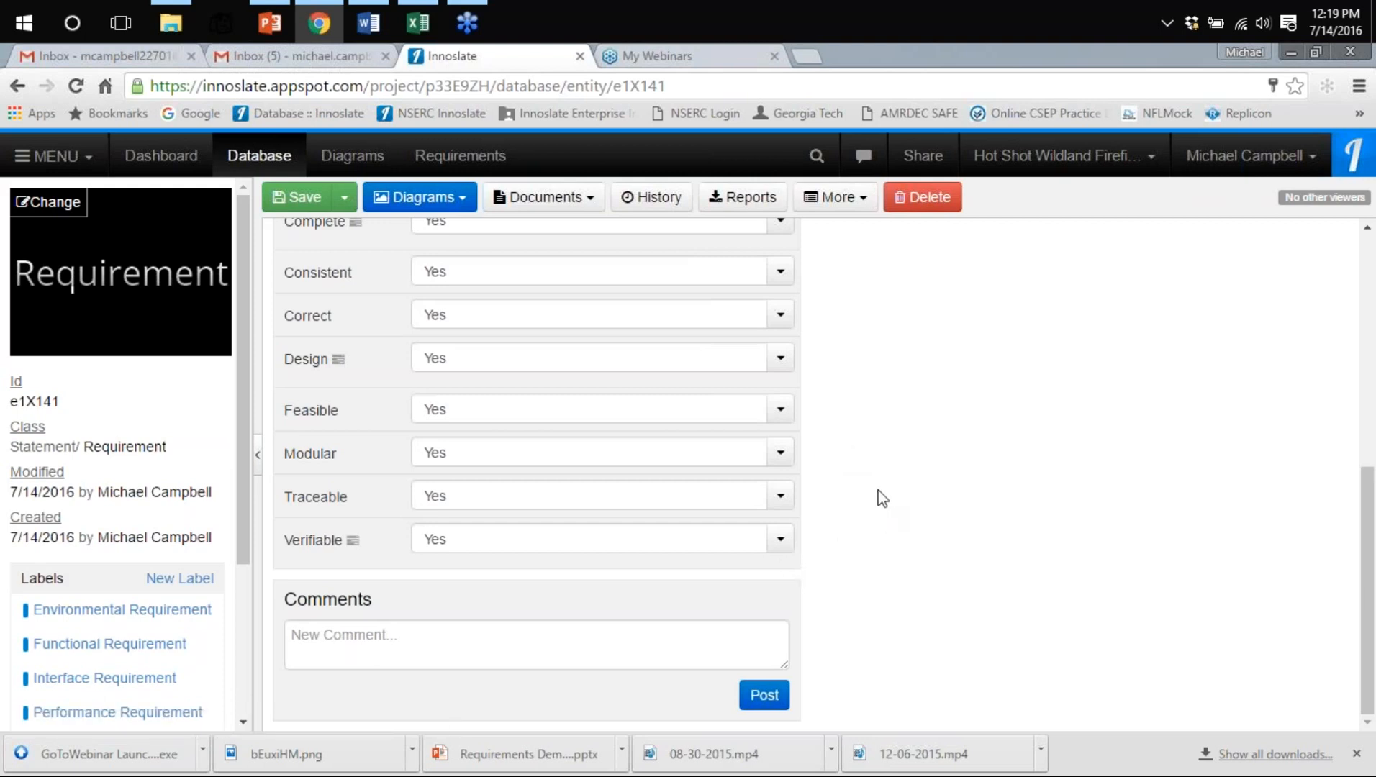
scroll(874, 498, "up", 1)
scroll(874, 498, "up", 3)
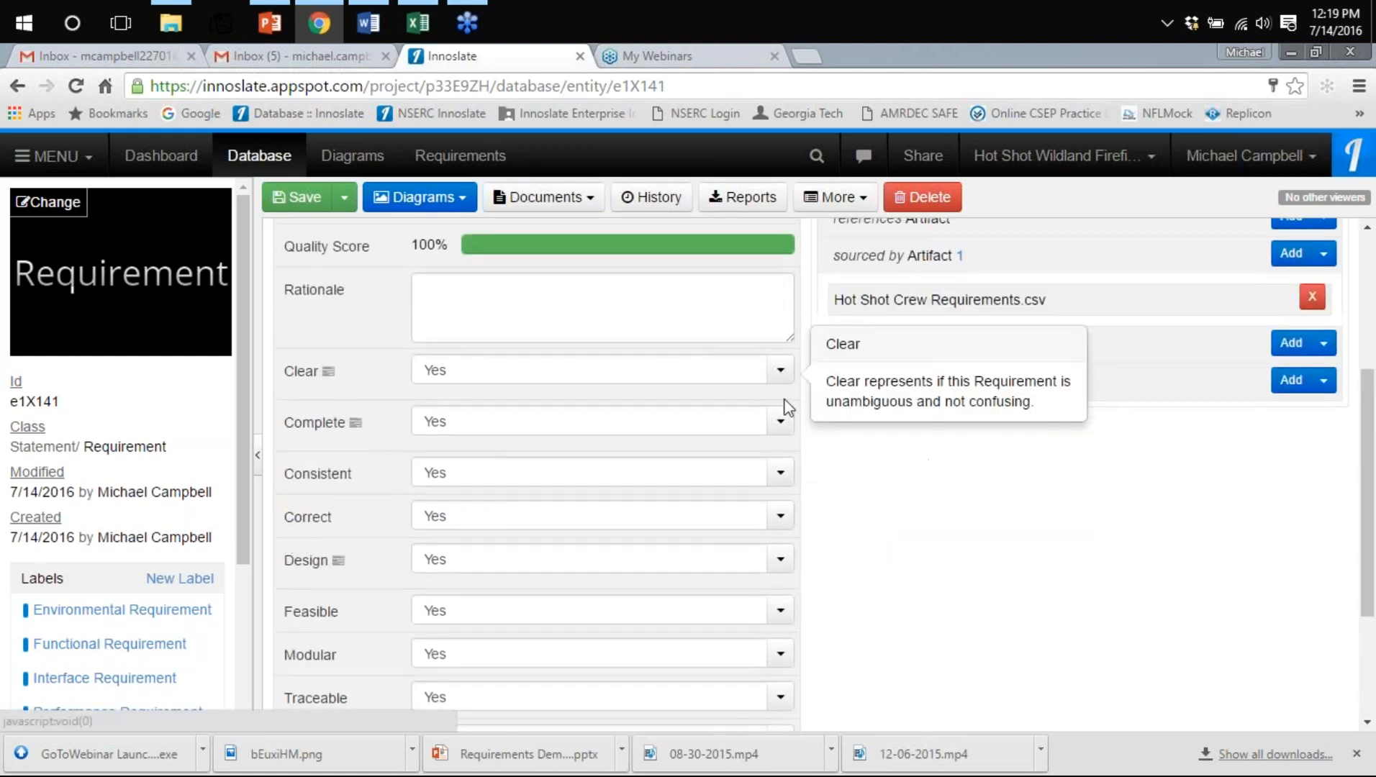
mouse_move(779, 477)
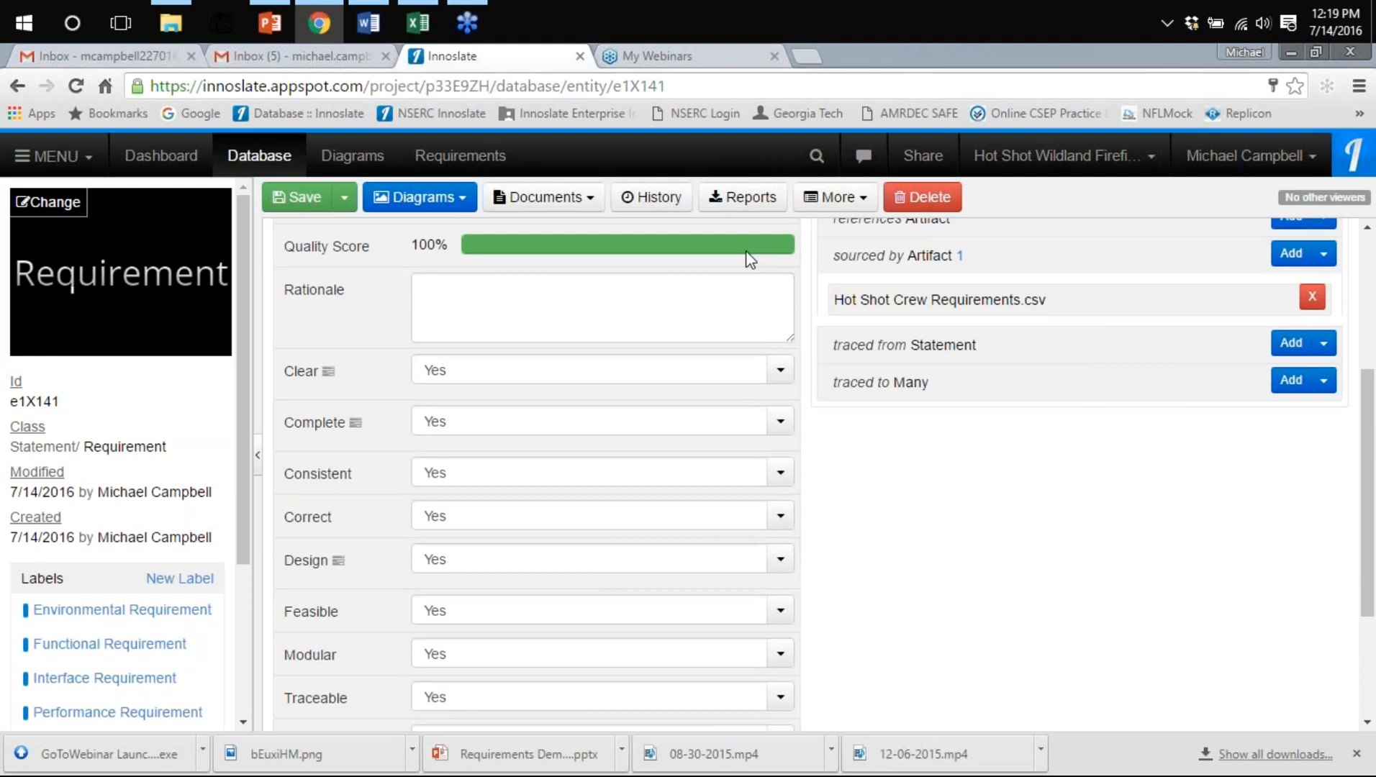
mouse_move(770, 403)
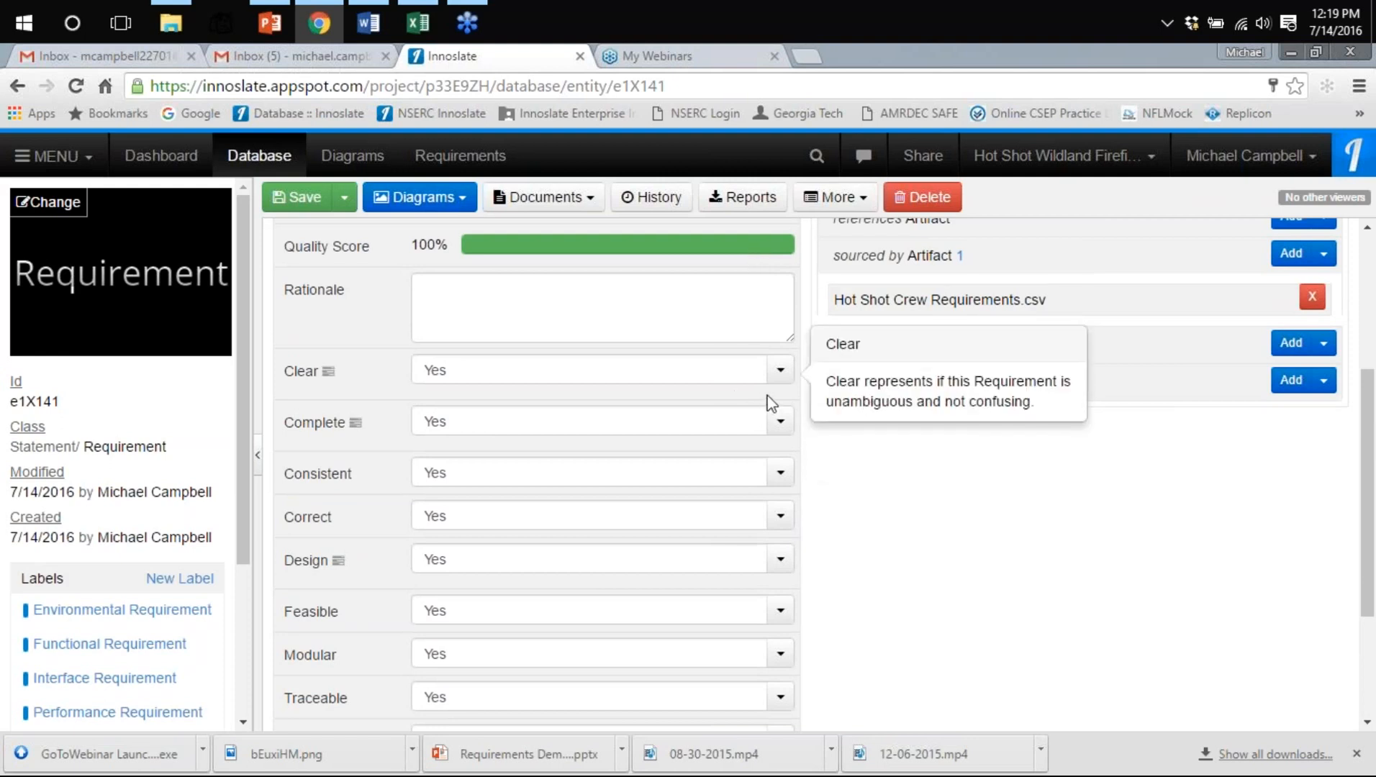
scroll(770, 403, "down", 3)
mouse_move(707, 467)
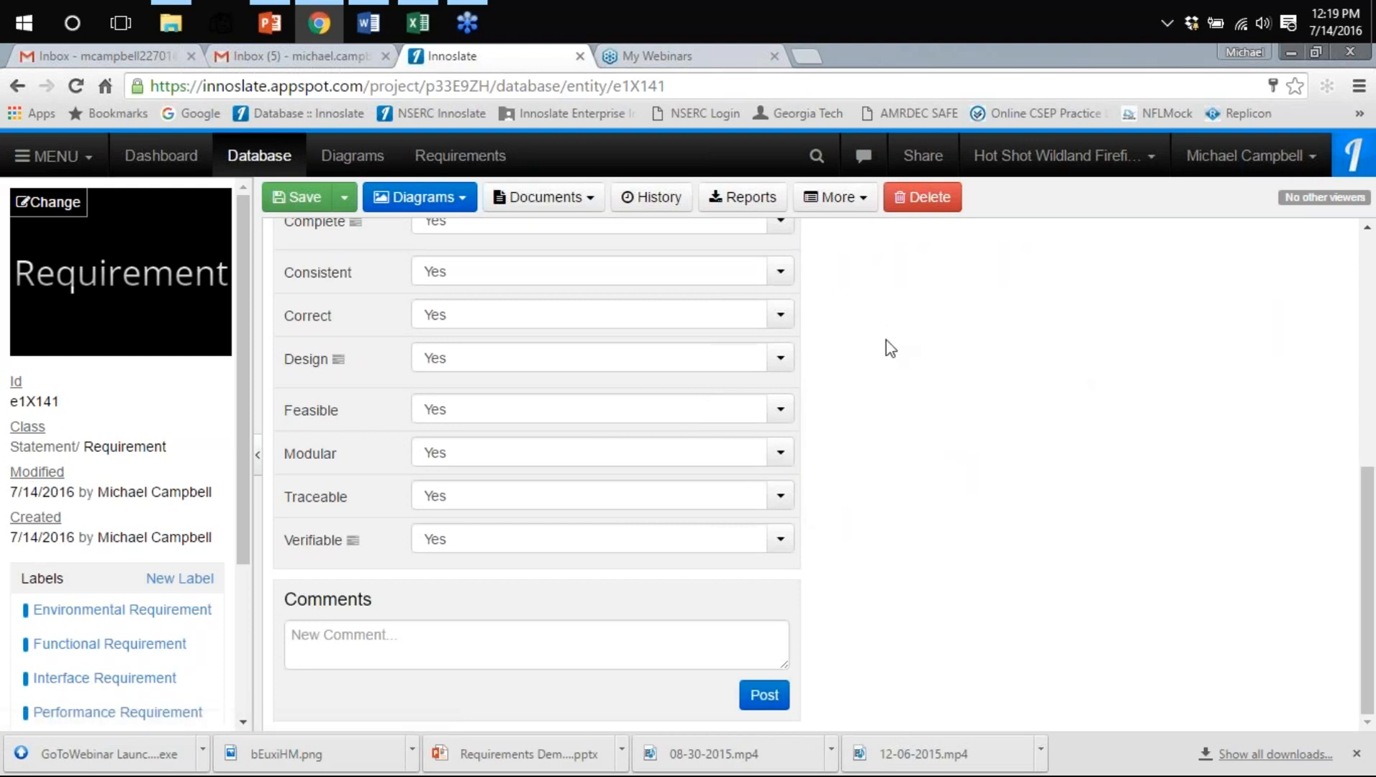
Open the list of requirements that can be added as decomposed by Children of Employment and browse it
scroll(875, 509, "up", 2)
scroll(874, 509, "up", 5)
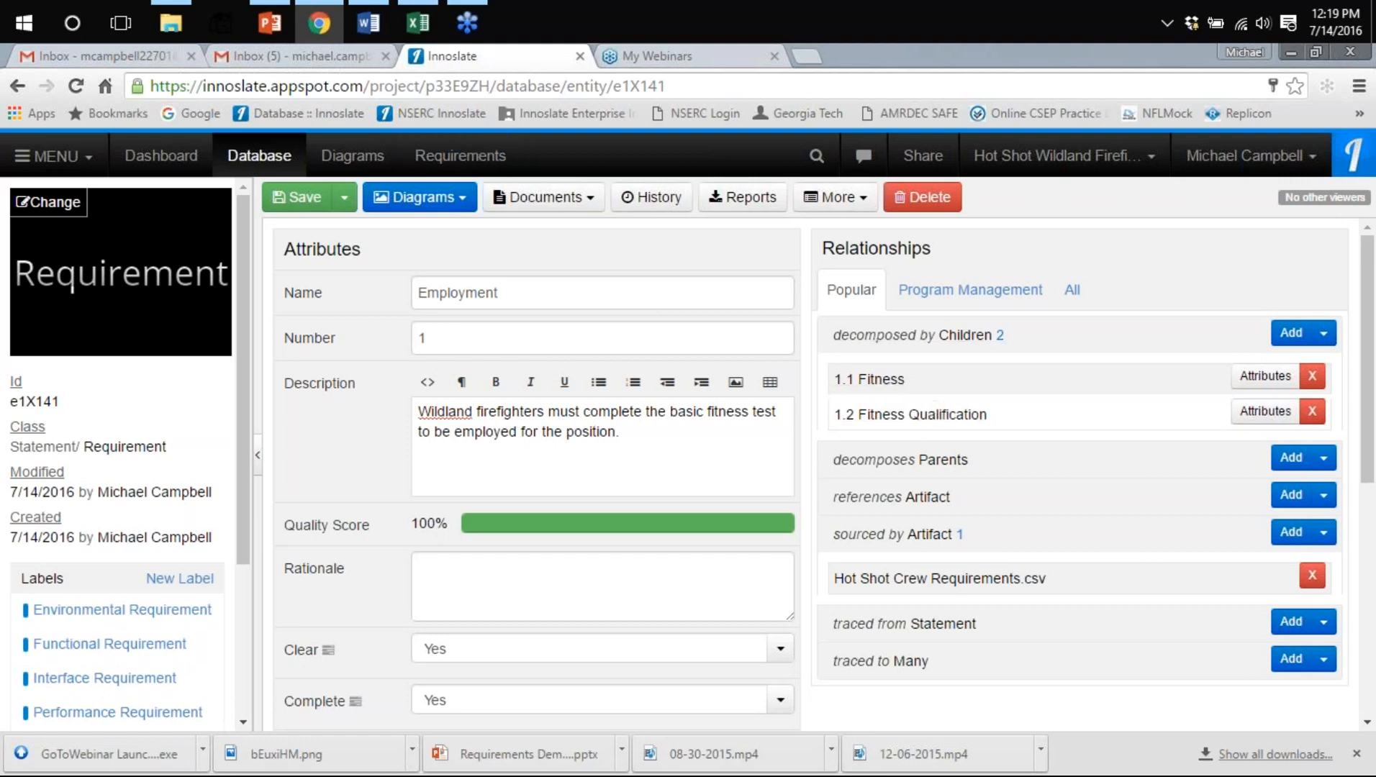
left_click(1290, 336)
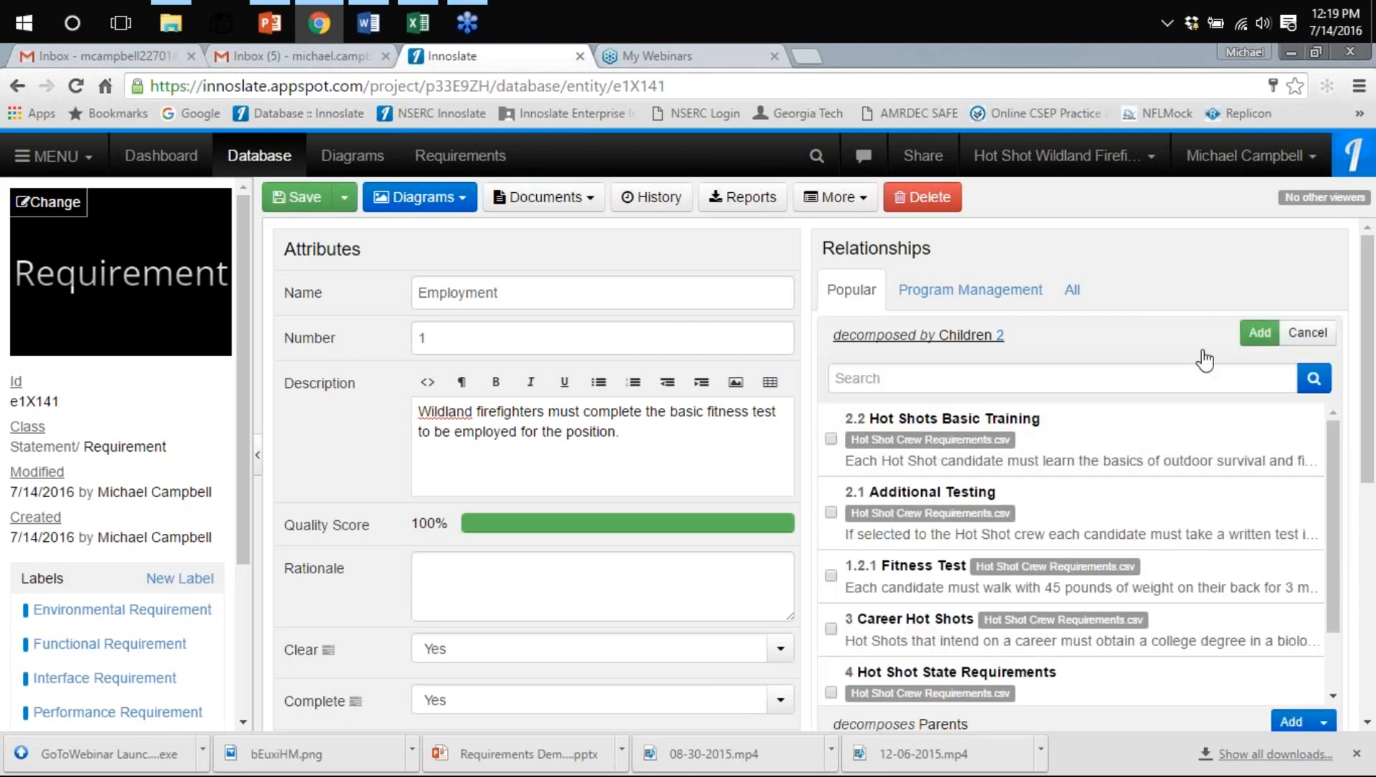
scroll(993, 484, "down", 3)
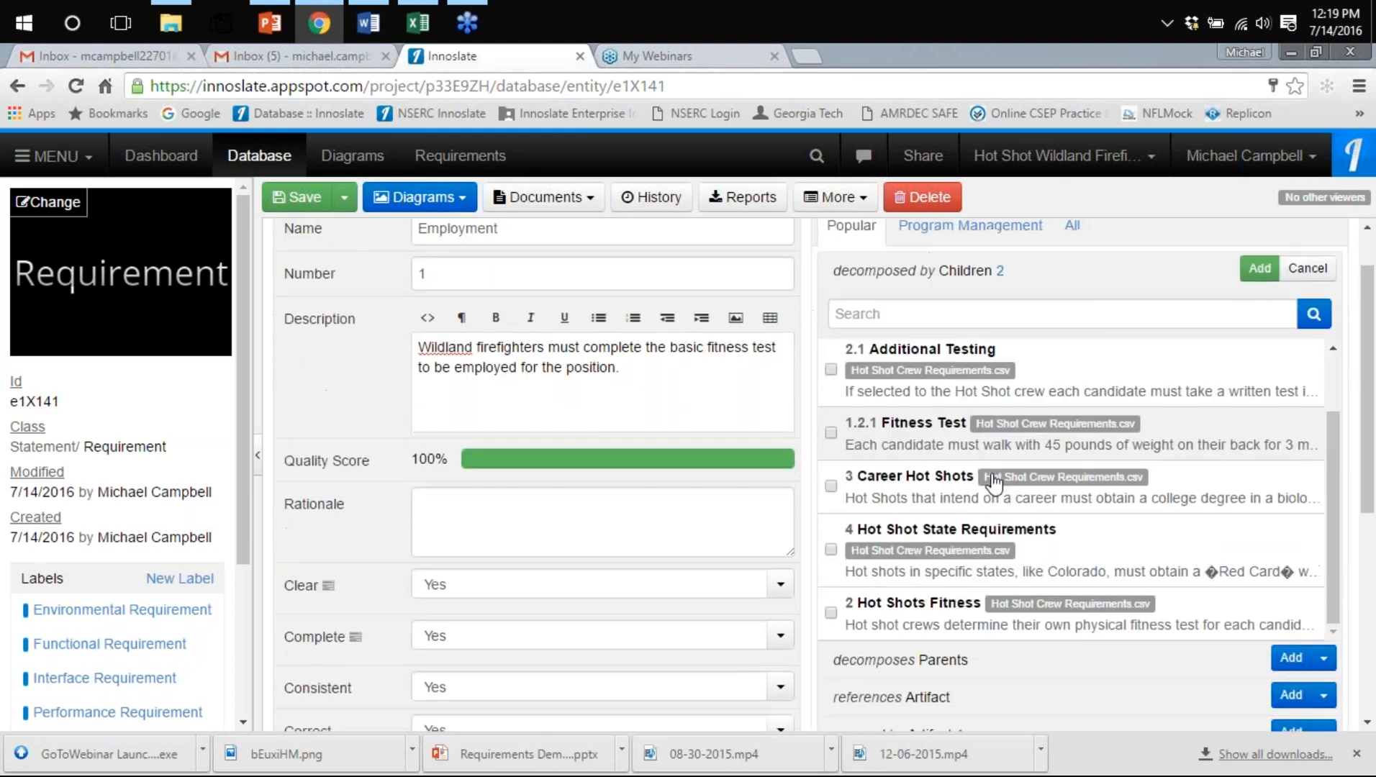
scroll(994, 484, "down", 2)
scroll(1039, 437, "up", 1)
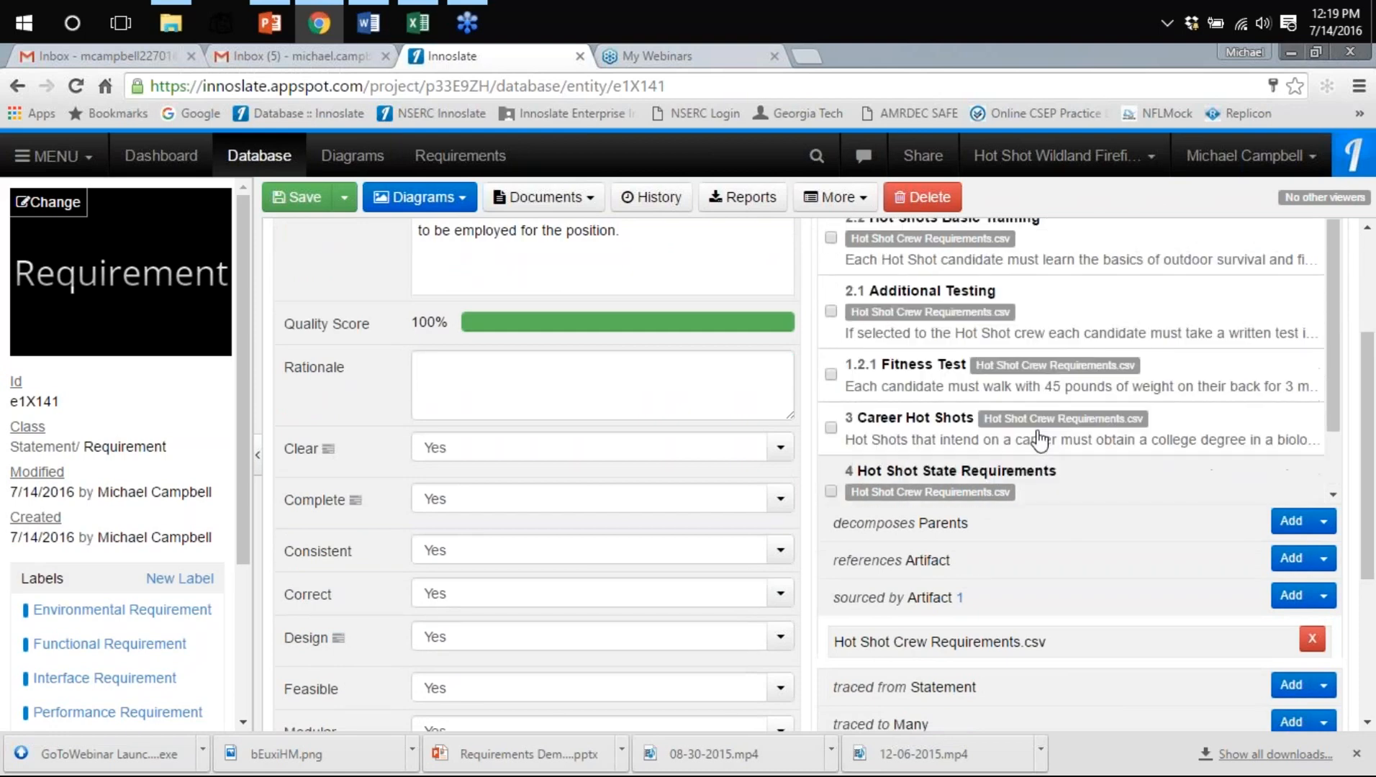
scroll(1040, 436, "up", 3)
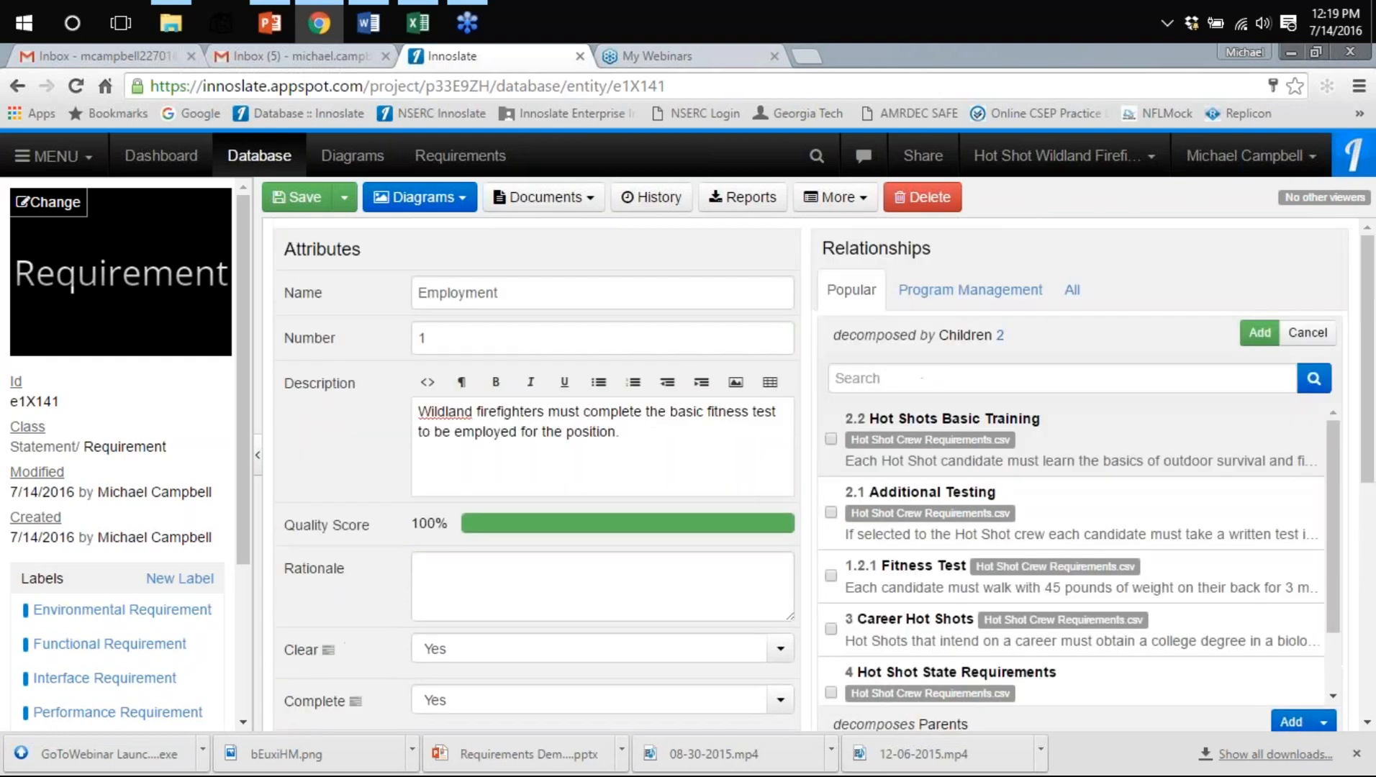
Switch to PowerPoint, present the slides from Requirements Analysis through Creating Relationships to Traceability, and end the slide show
left_click(268, 23)
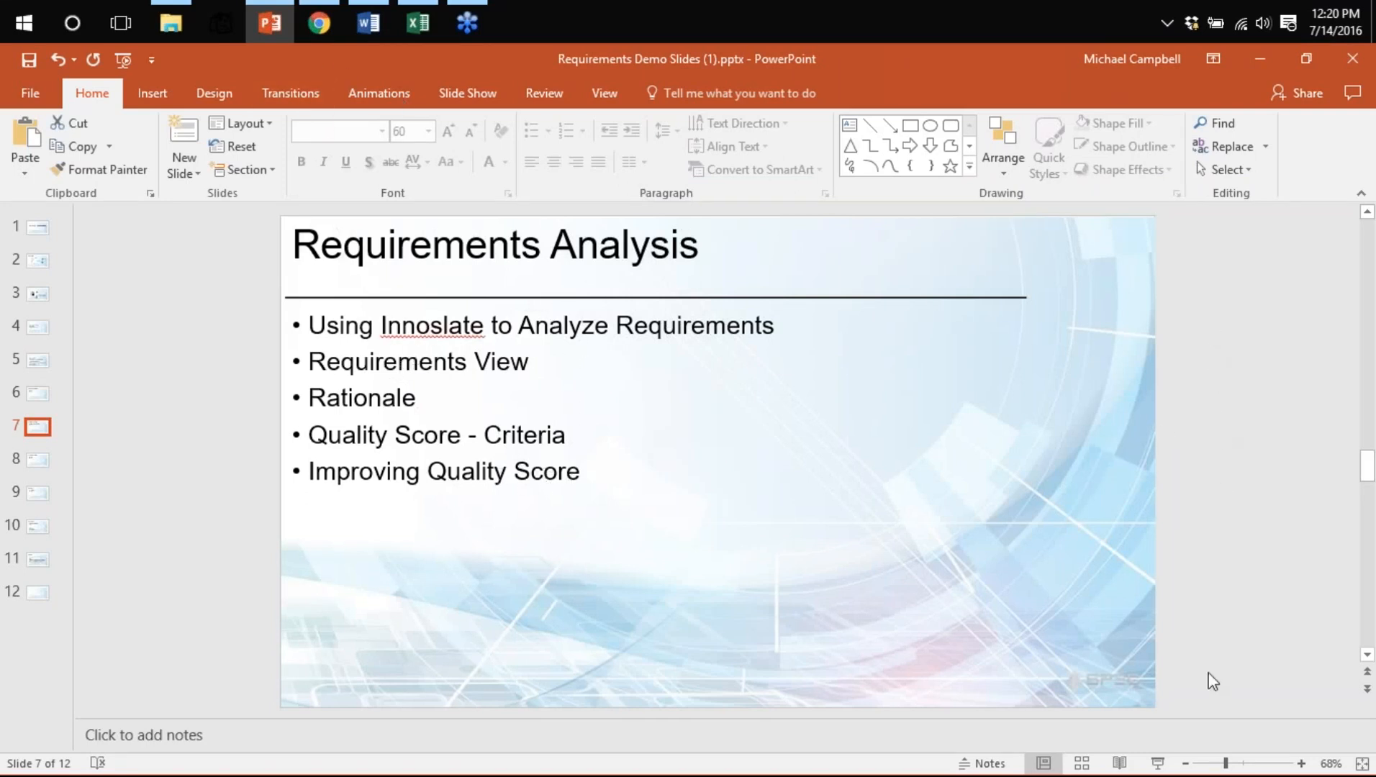
left_click(1157, 762)
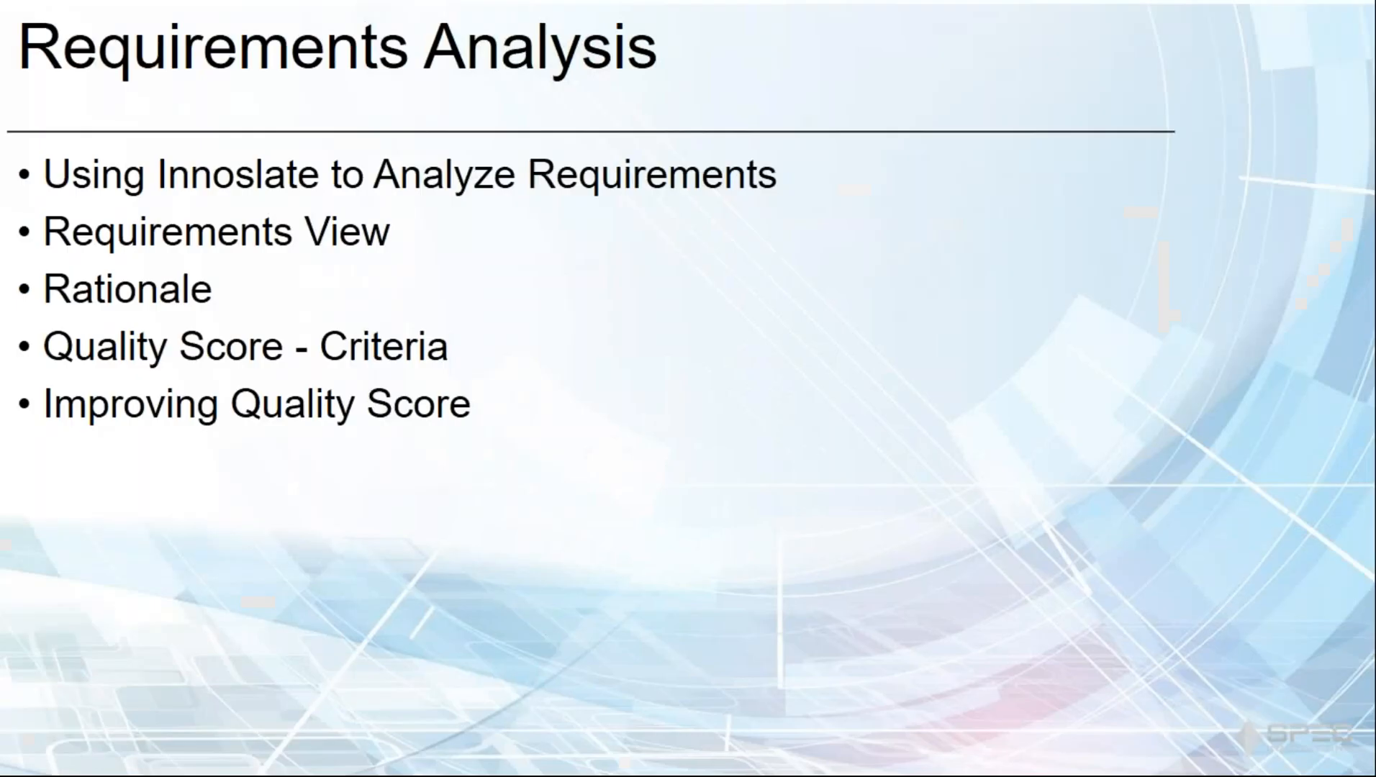
left_click(642, 390)
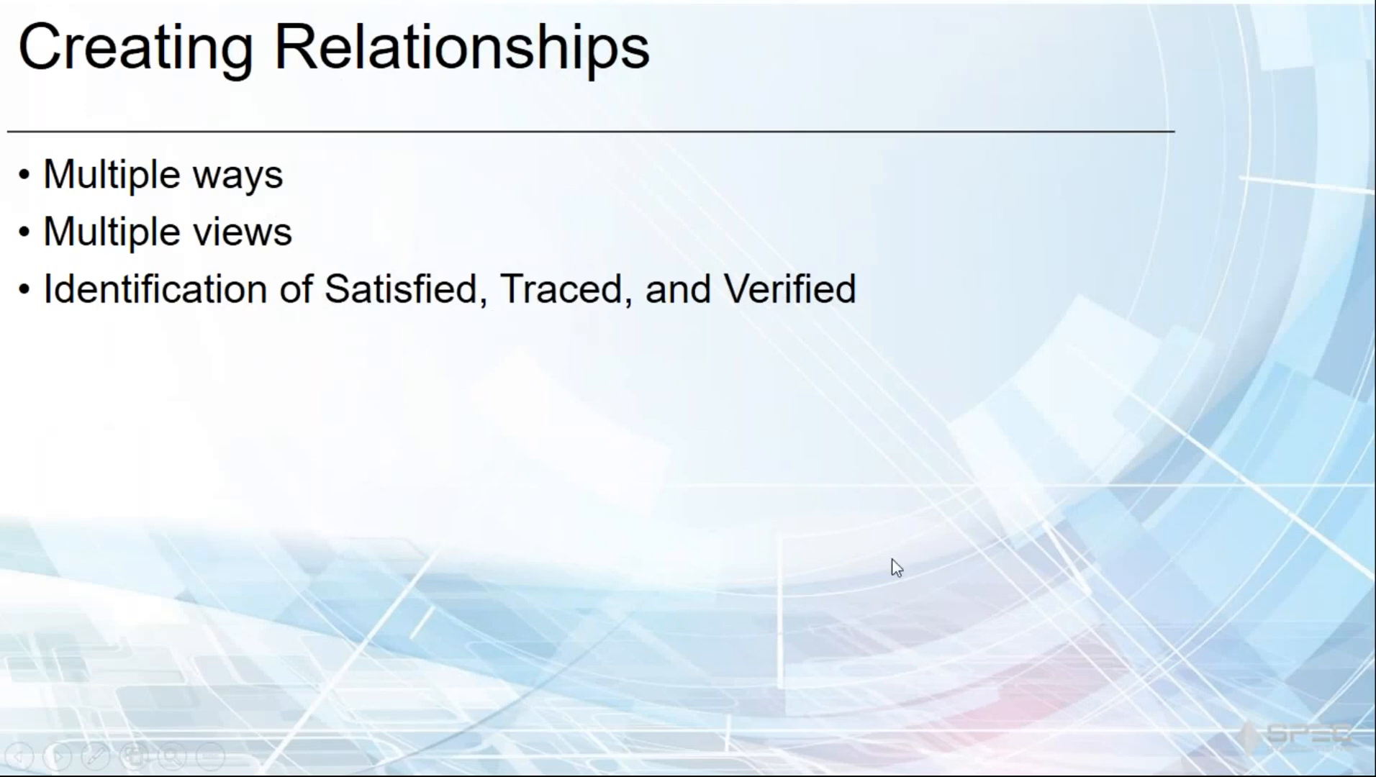
key("Right")
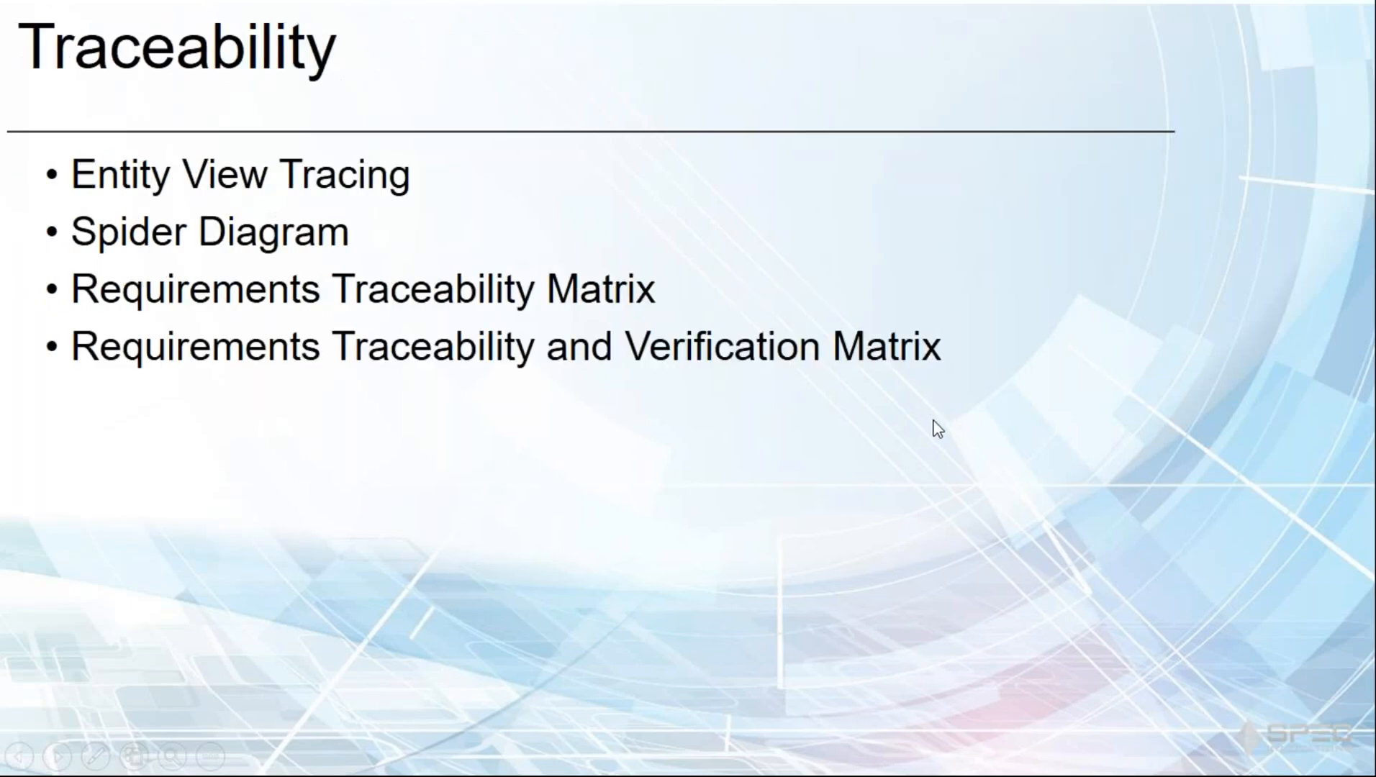
key("Escape")
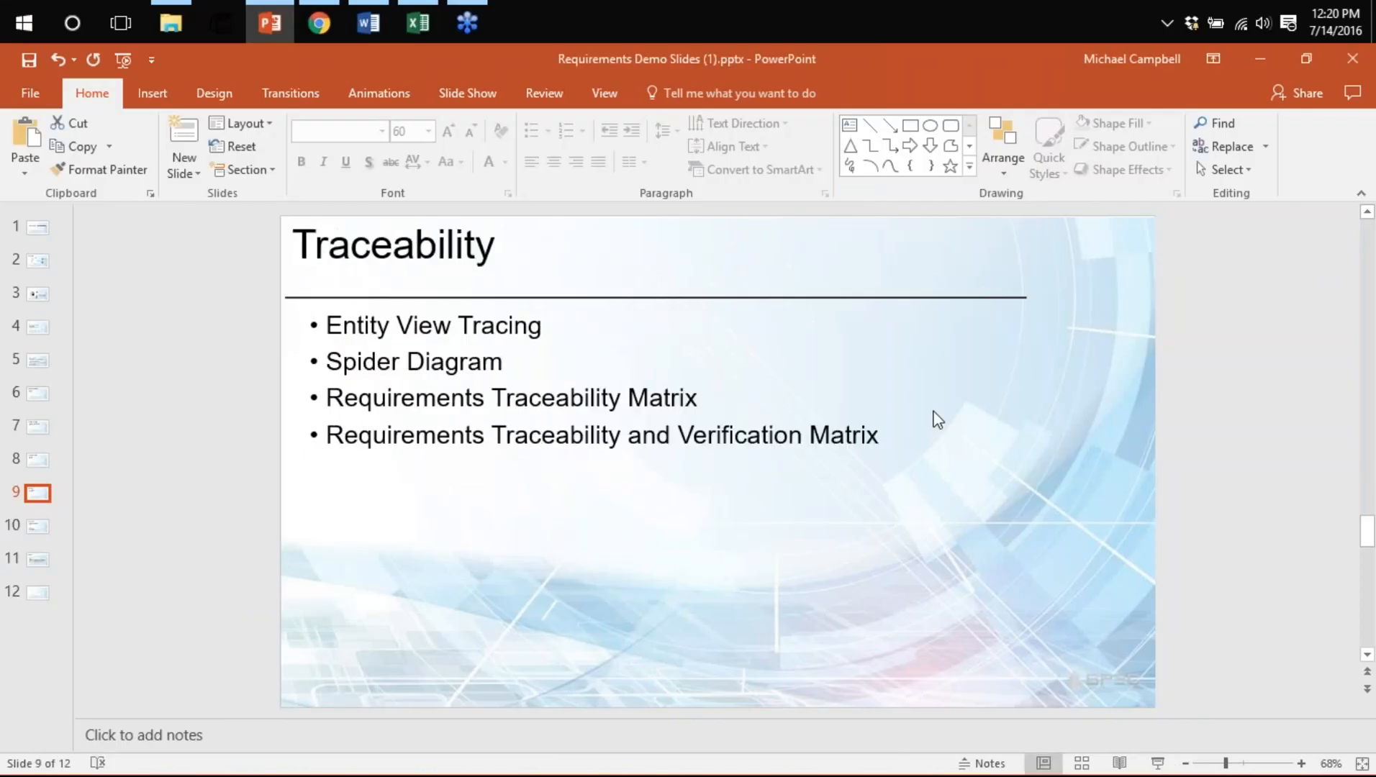
Switch back to Innoslate in Chrome and examine the child candidates and relationship types of requirement 1 Employment
left_click(333, 25)
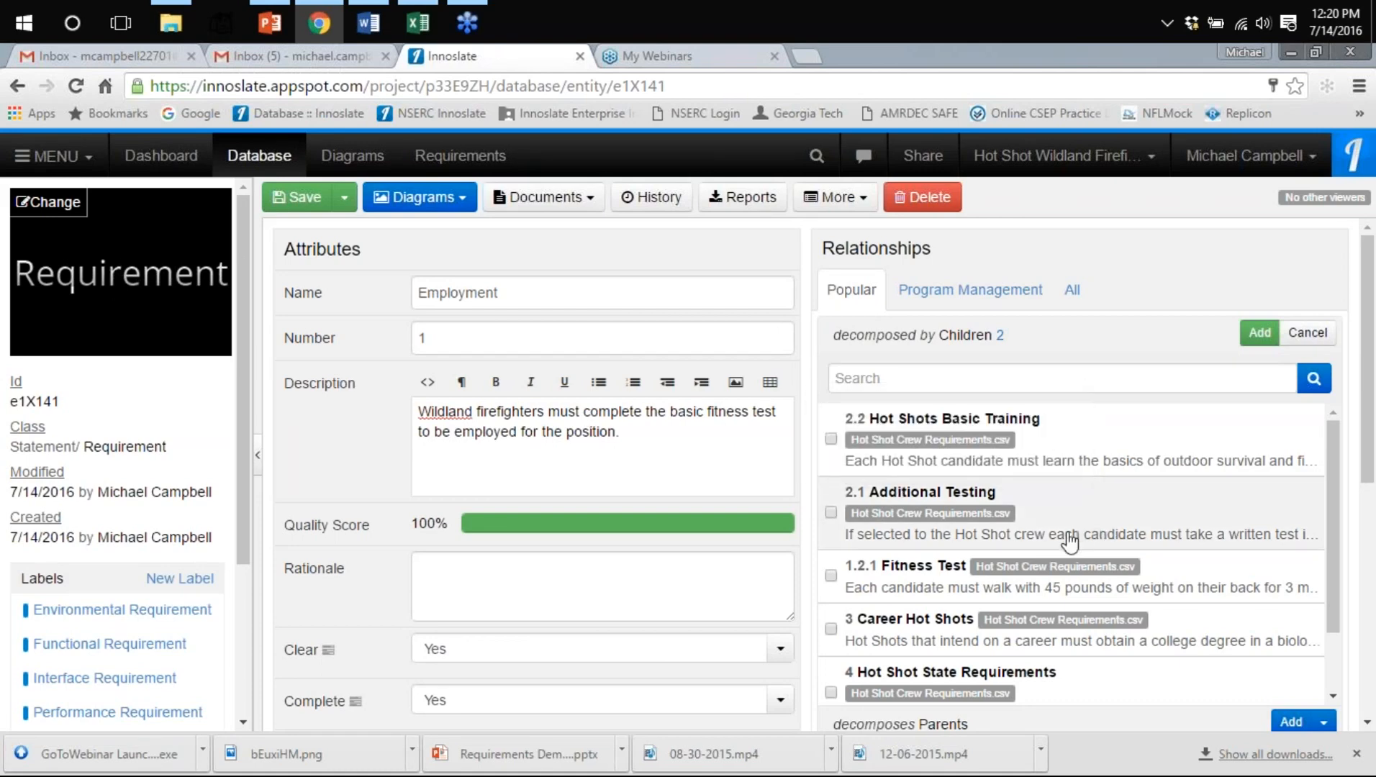
scroll(950, 381, "down", 3)
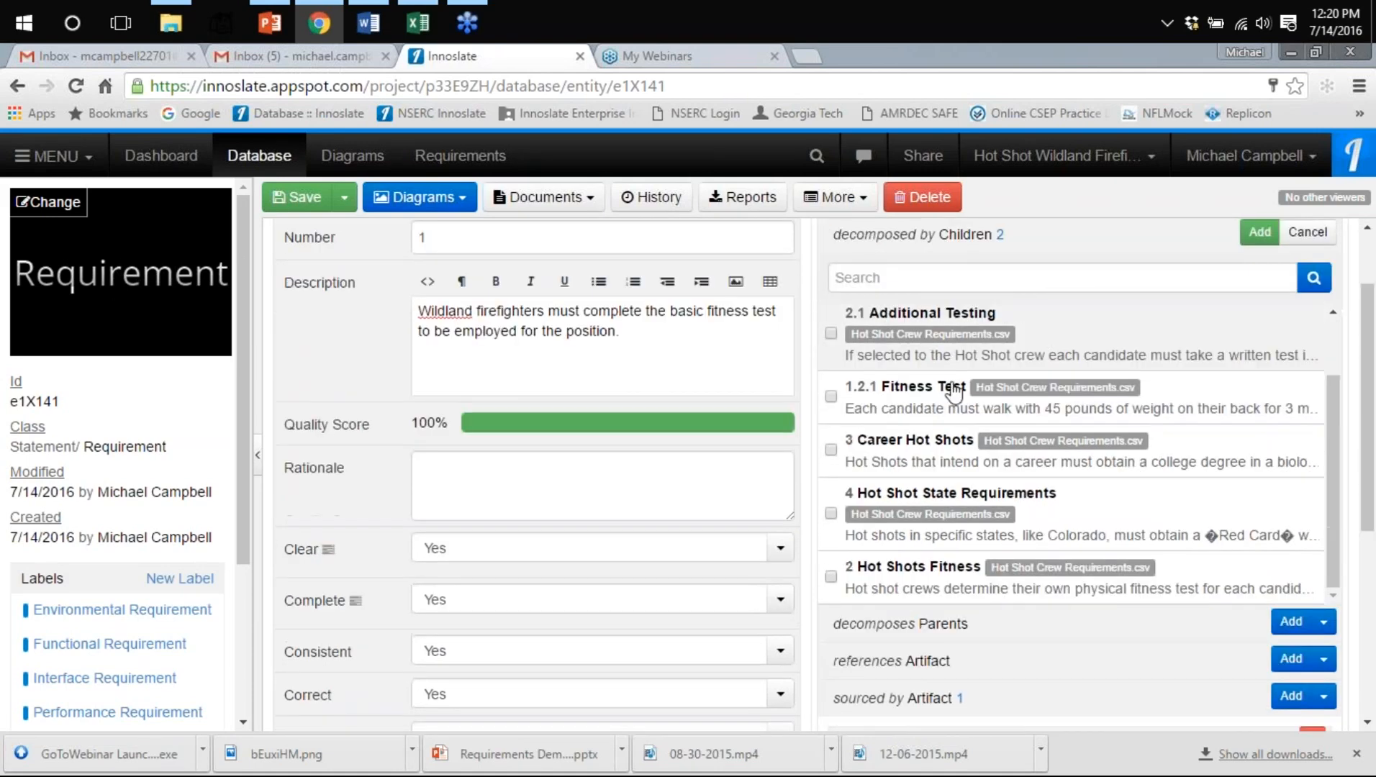
scroll(1008, 654, "down", 3)
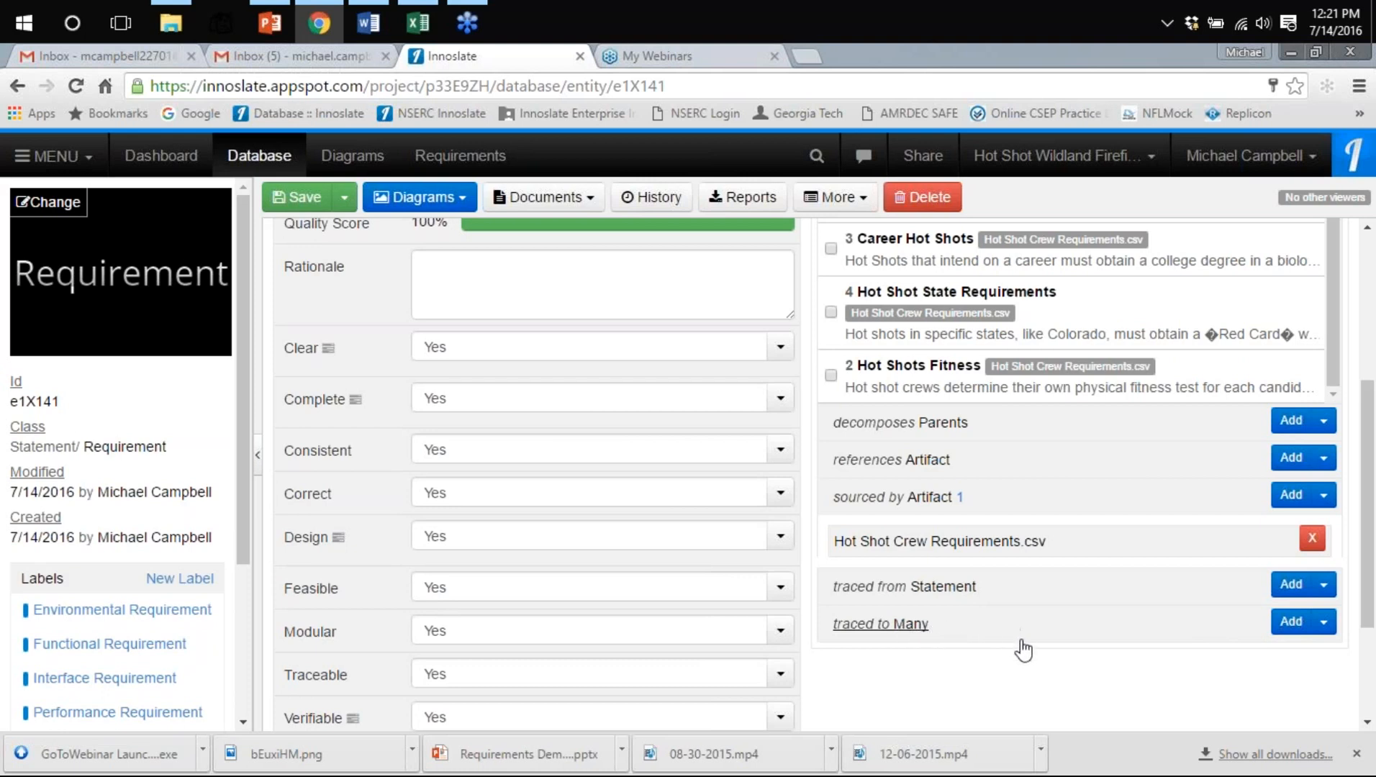
scroll(1027, 655, "up", 8)
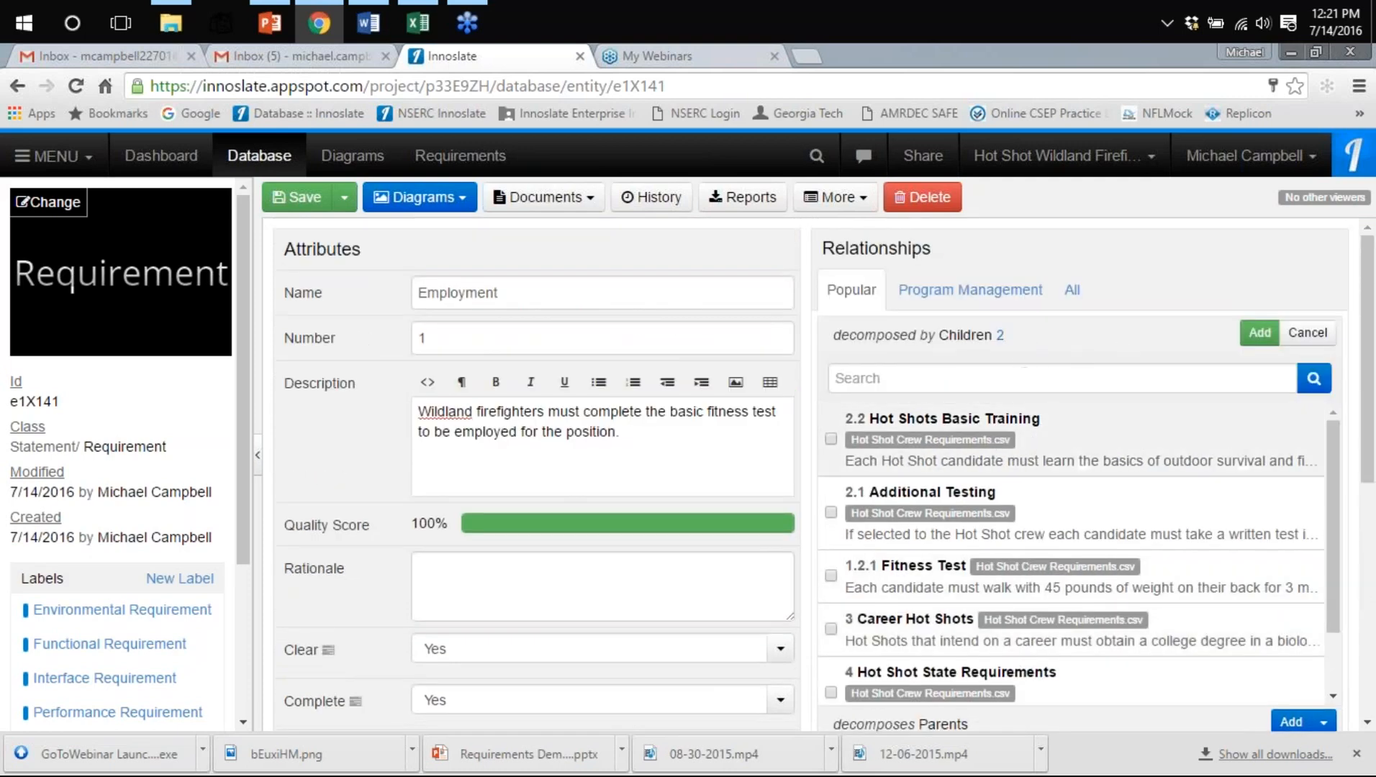
Open the list of requirements that can be added under decomposes Parents for Employment and look through it
scroll(955, 512, "down", 1)
scroll(956, 512, "down", 5)
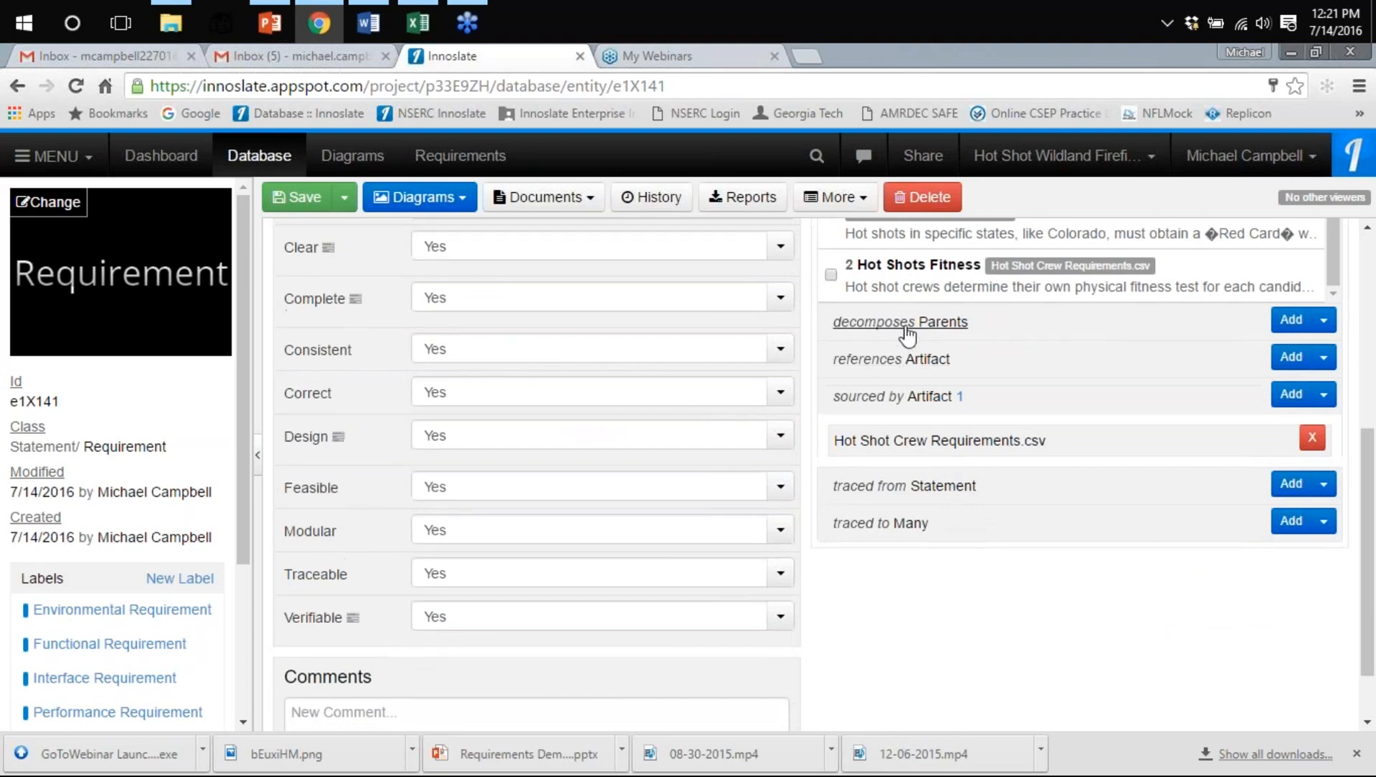
left_click(1291, 322)
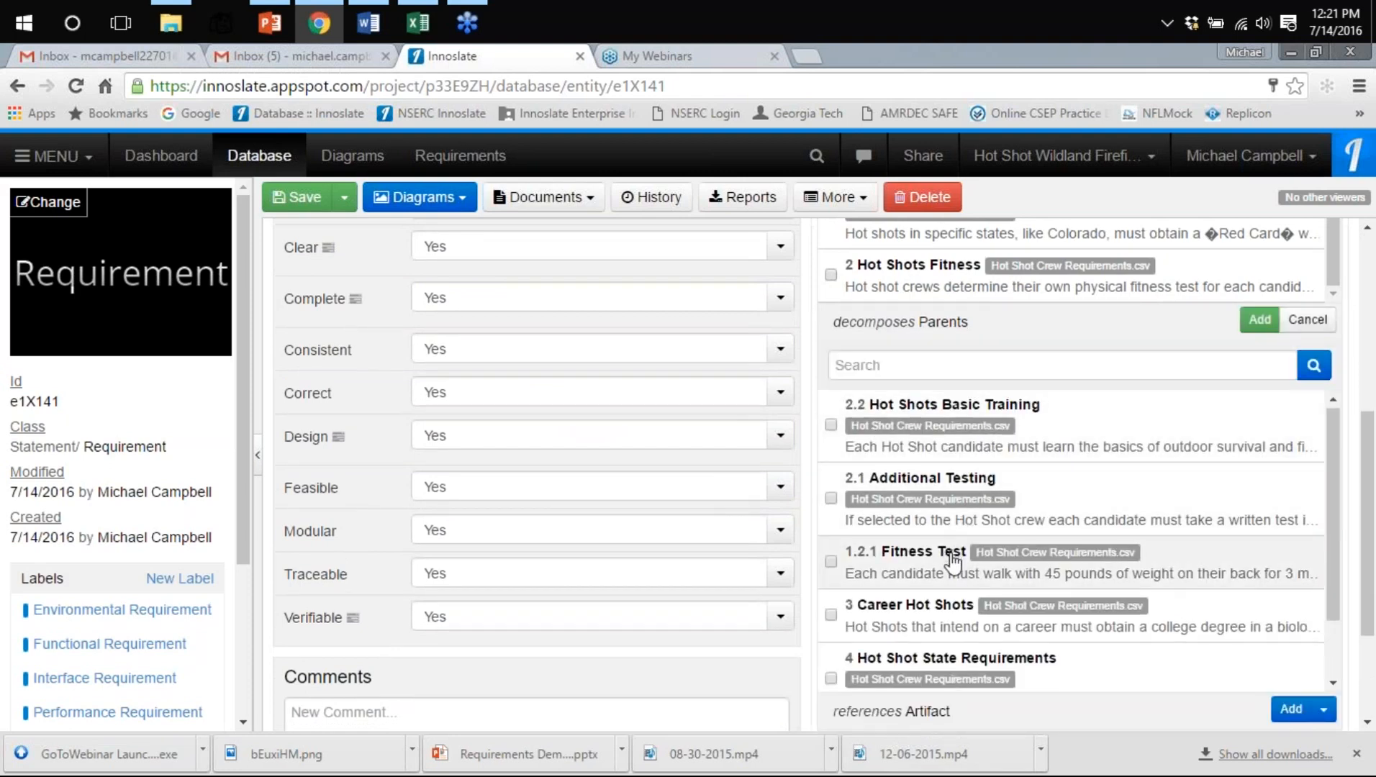
scroll(954, 554, "down", 3)
scroll(954, 561, "down", 2)
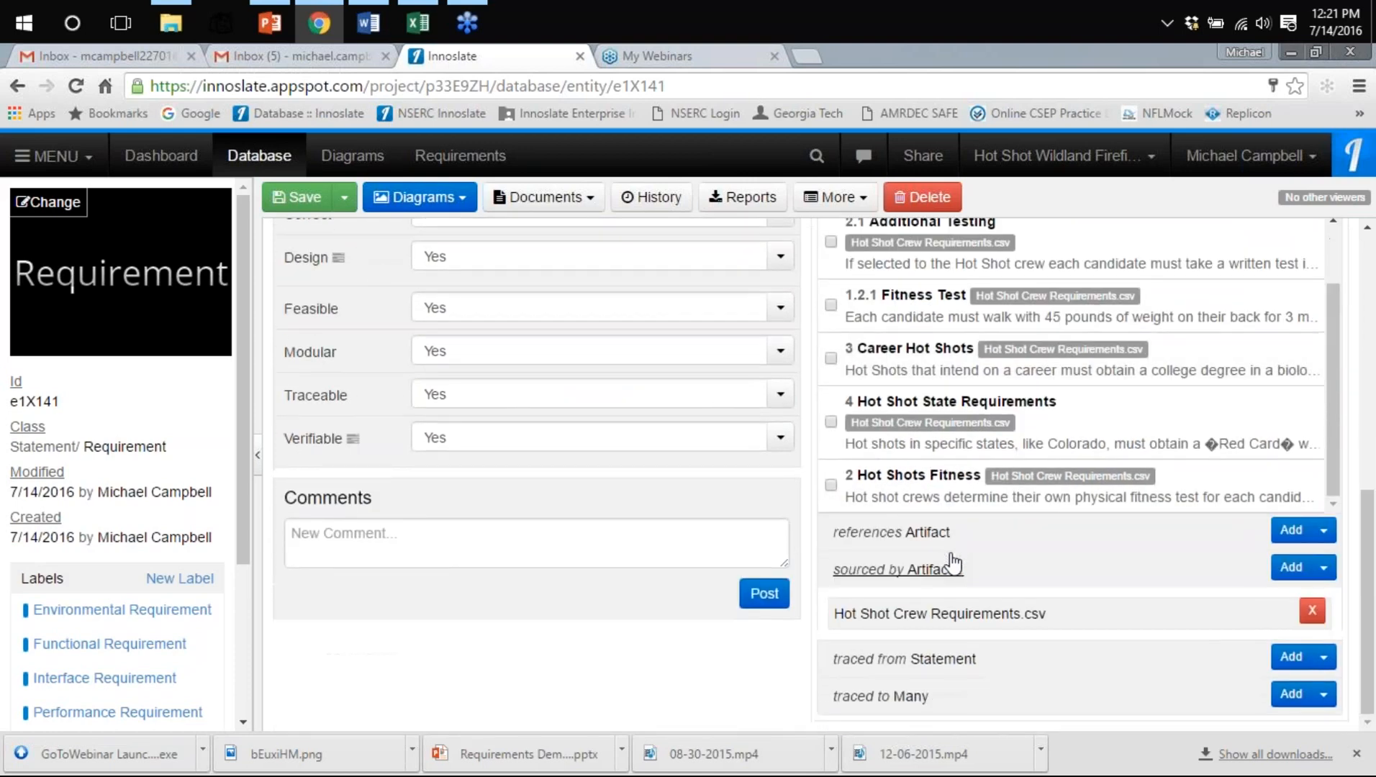
scroll(953, 561, "up", 3)
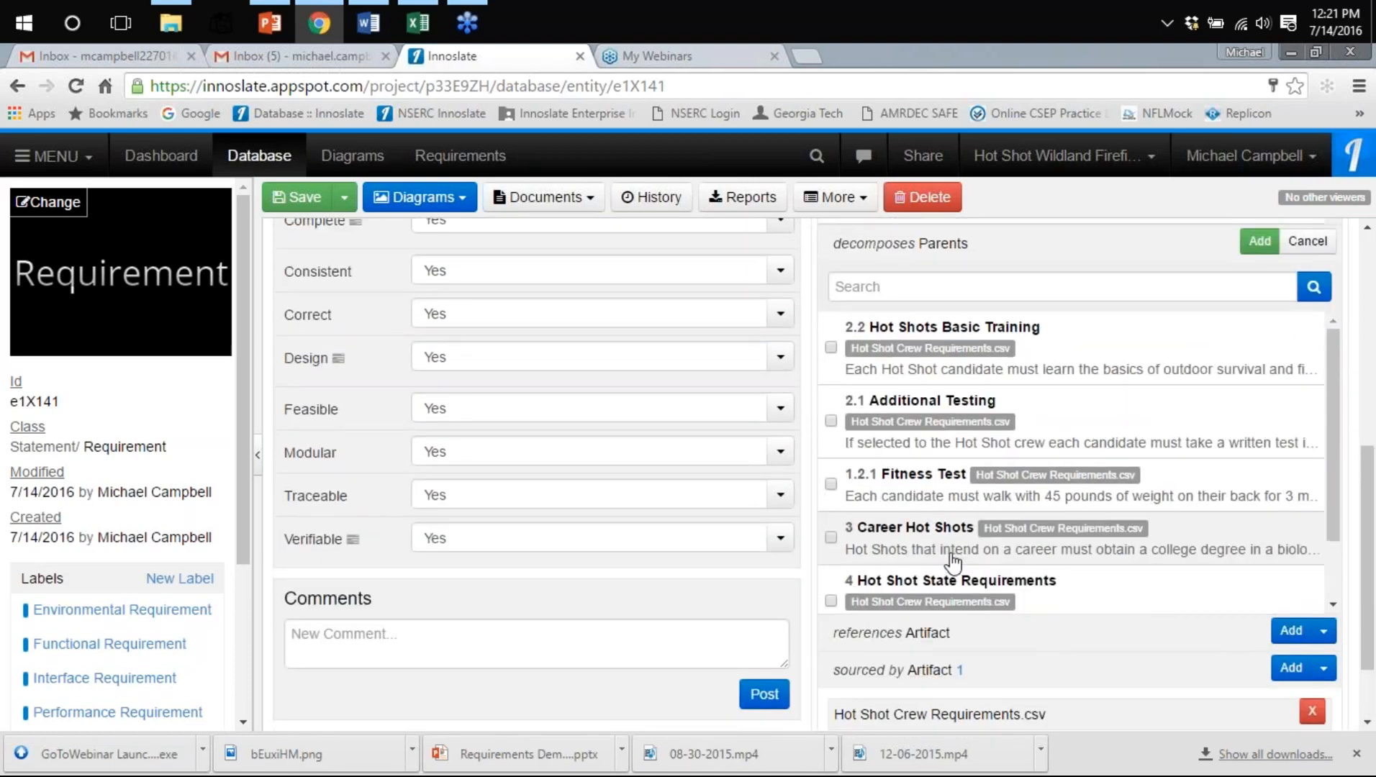
Add requirement 1.2.1 Fitness Test to Employment through the traced from Statement relationship
scroll(953, 560, "up", 2)
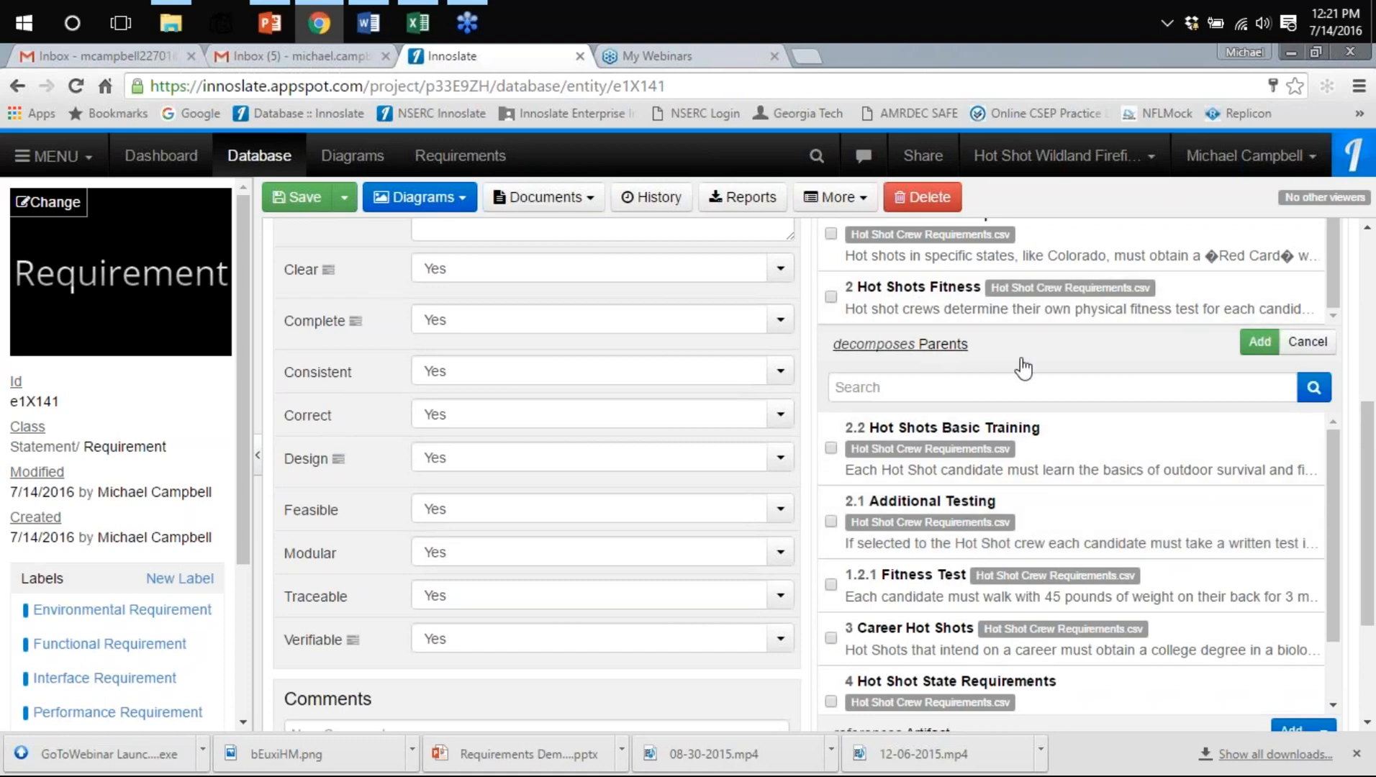
scroll(1034, 362, "up", 1)
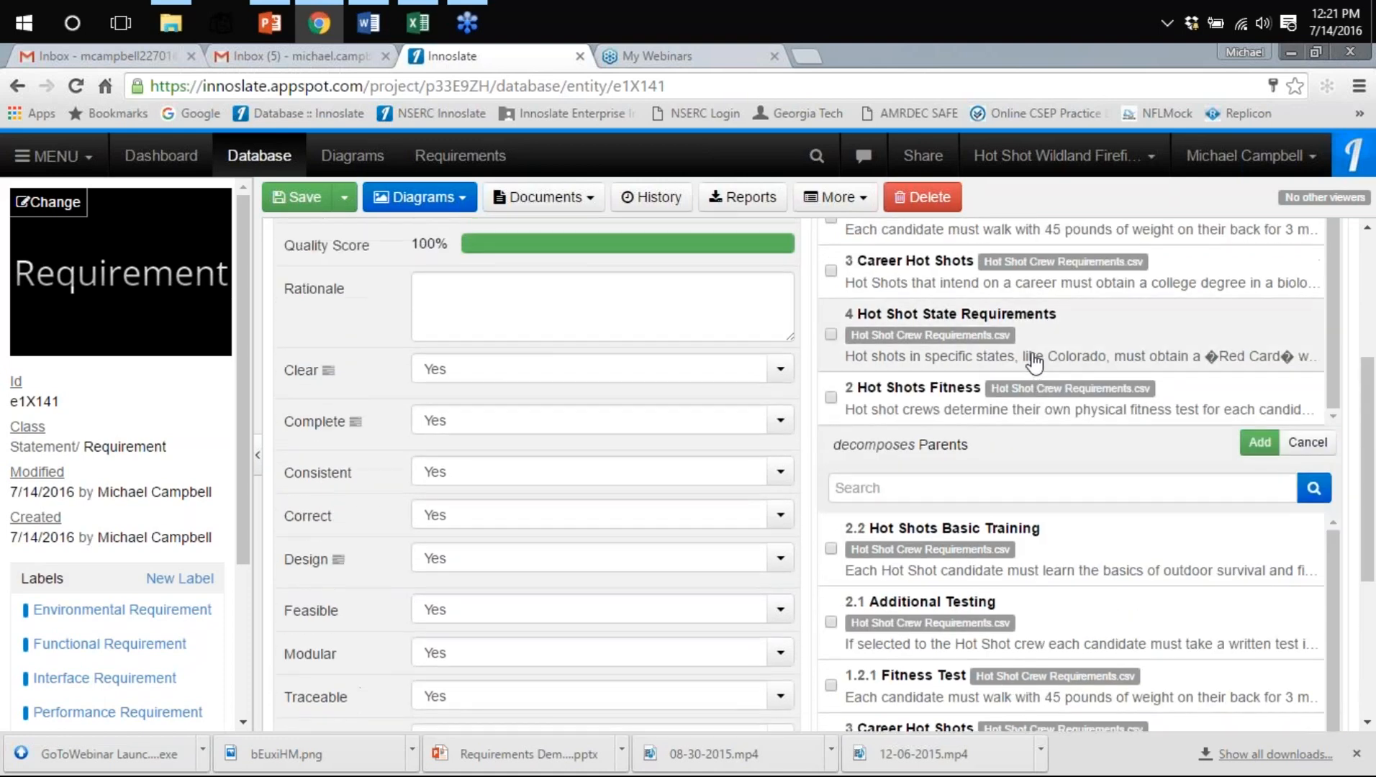
scroll(1048, 578, "down", 1)
scroll(1048, 578, "down", 3)
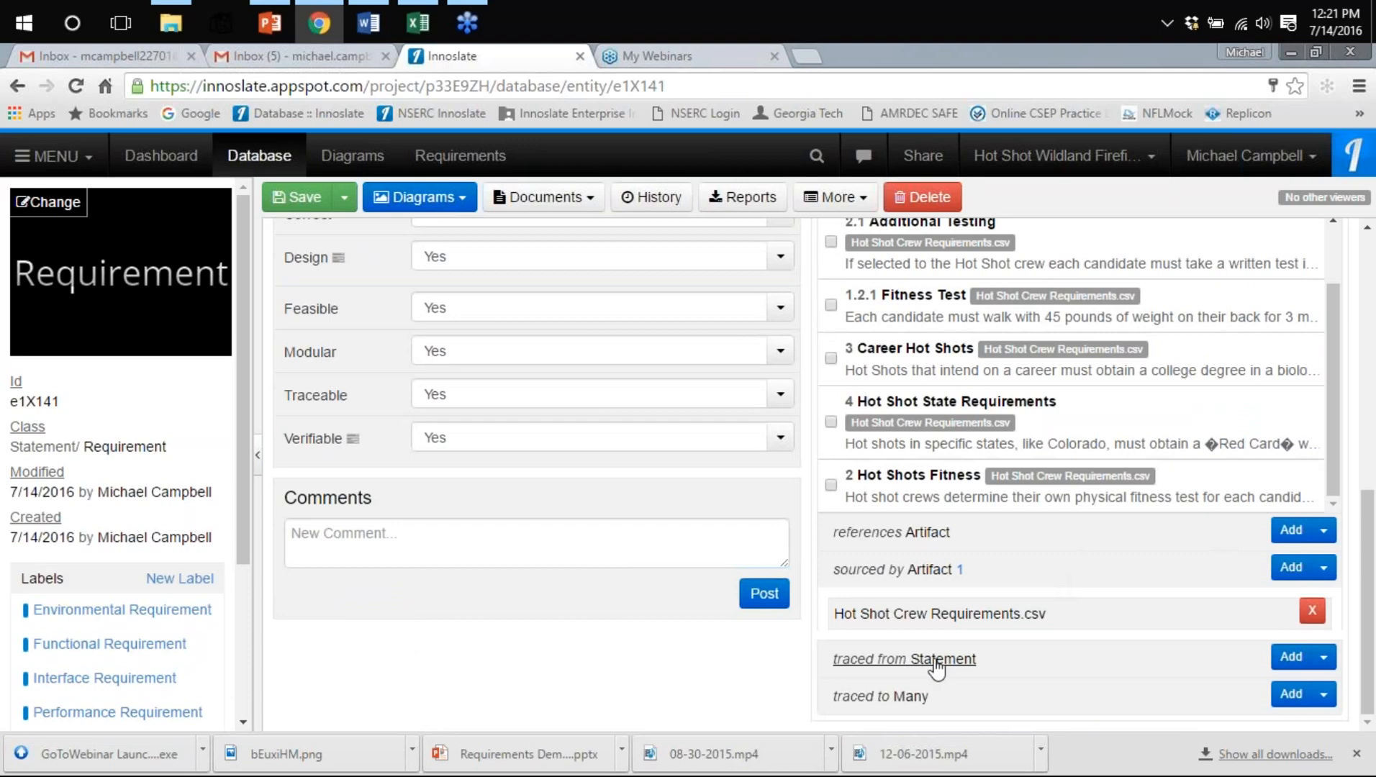
left_click(1290, 658)
scroll(1077, 605, "down", 4)
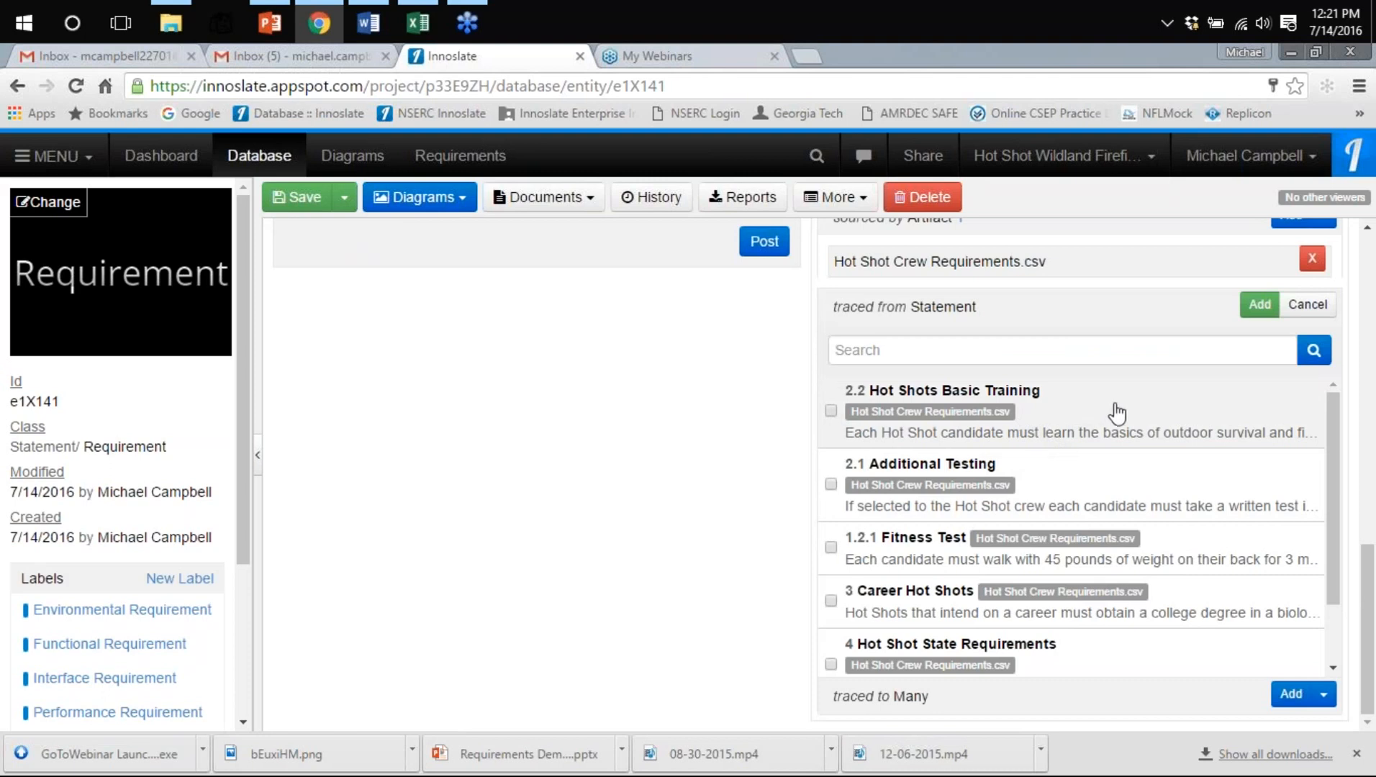
scroll(1051, 547, "down", 1)
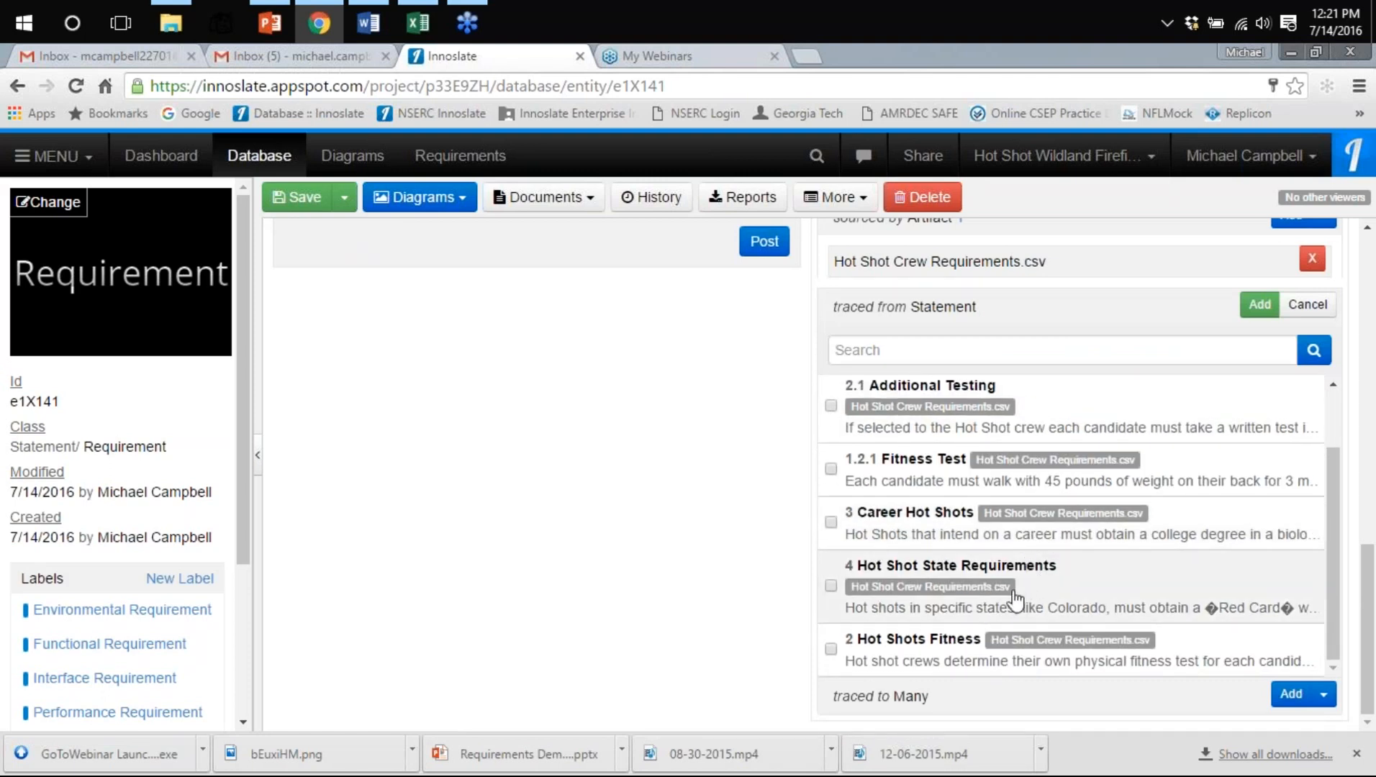
scroll(967, 601, "up", 1)
scroll(966, 601, "up", 5)
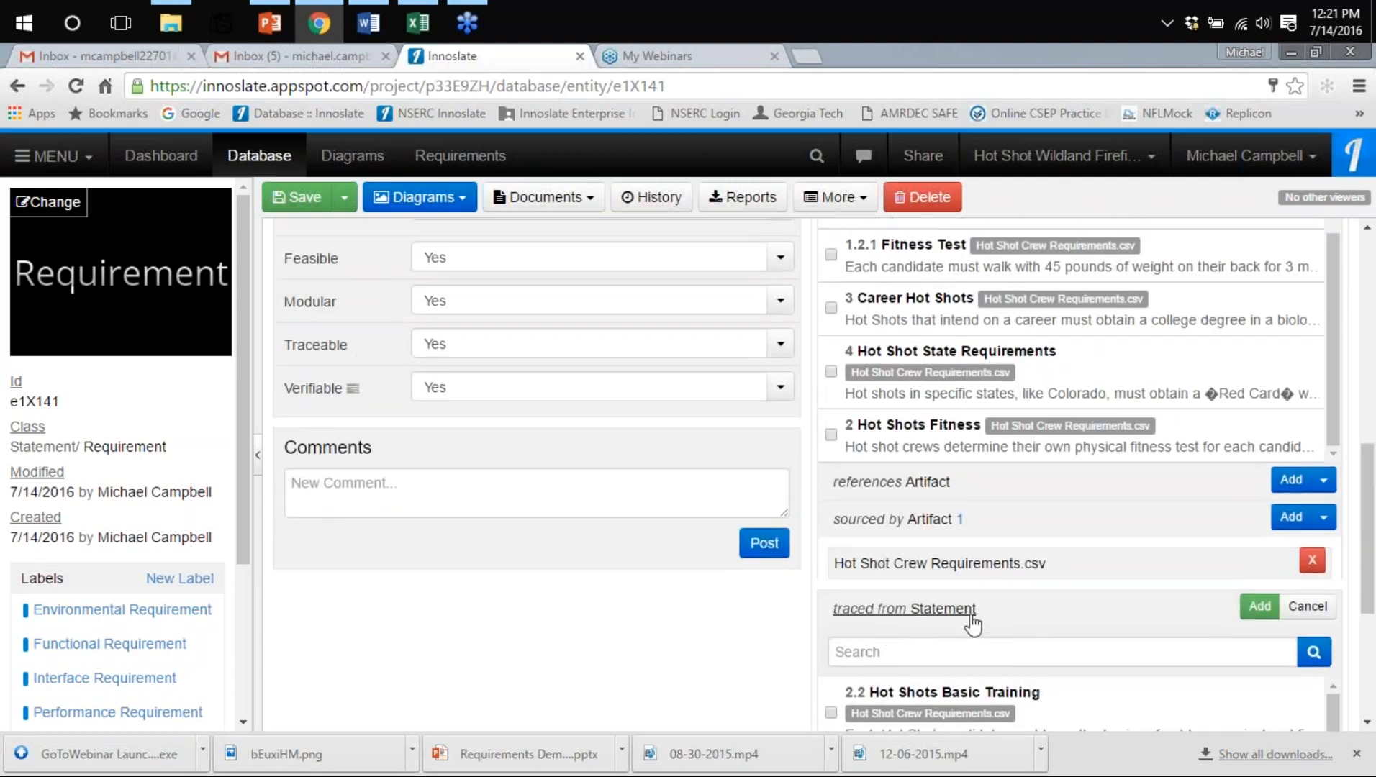
scroll(905, 609, "down", 1)
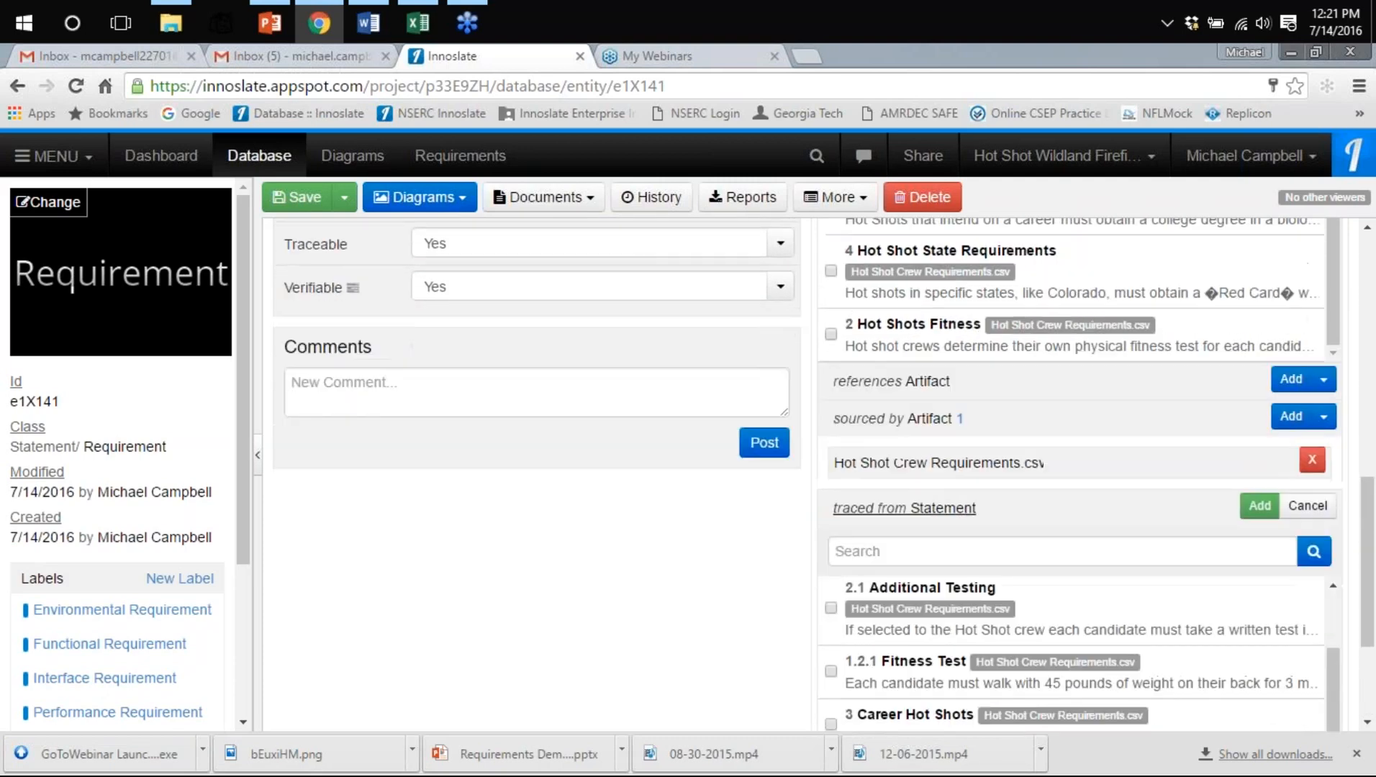
left_click(831, 676)
left_click(1260, 505)
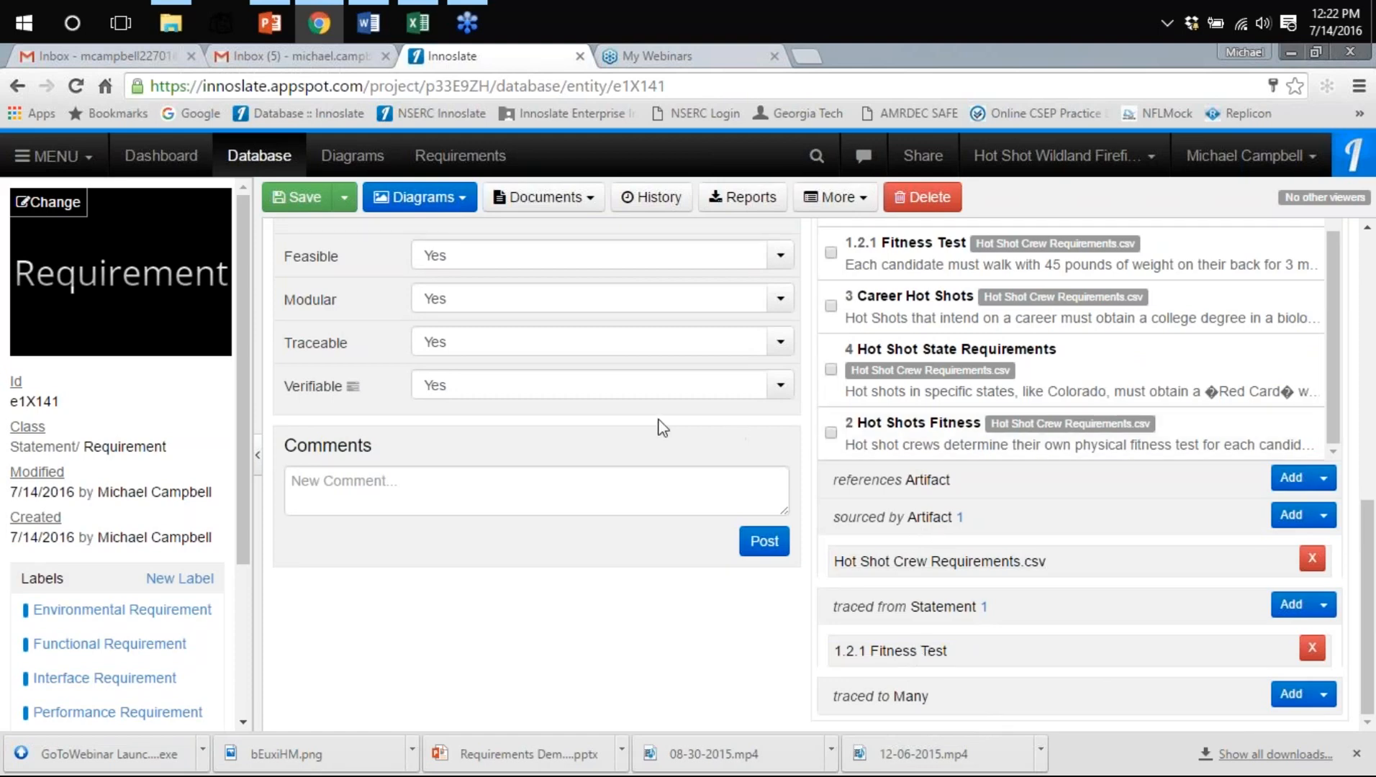
Review Employment's relationships and remove 1.2.1 Fitness Test from its traced from Statement relationship
scroll(581, 393, "up", 3)
scroll(581, 411, "up", 4)
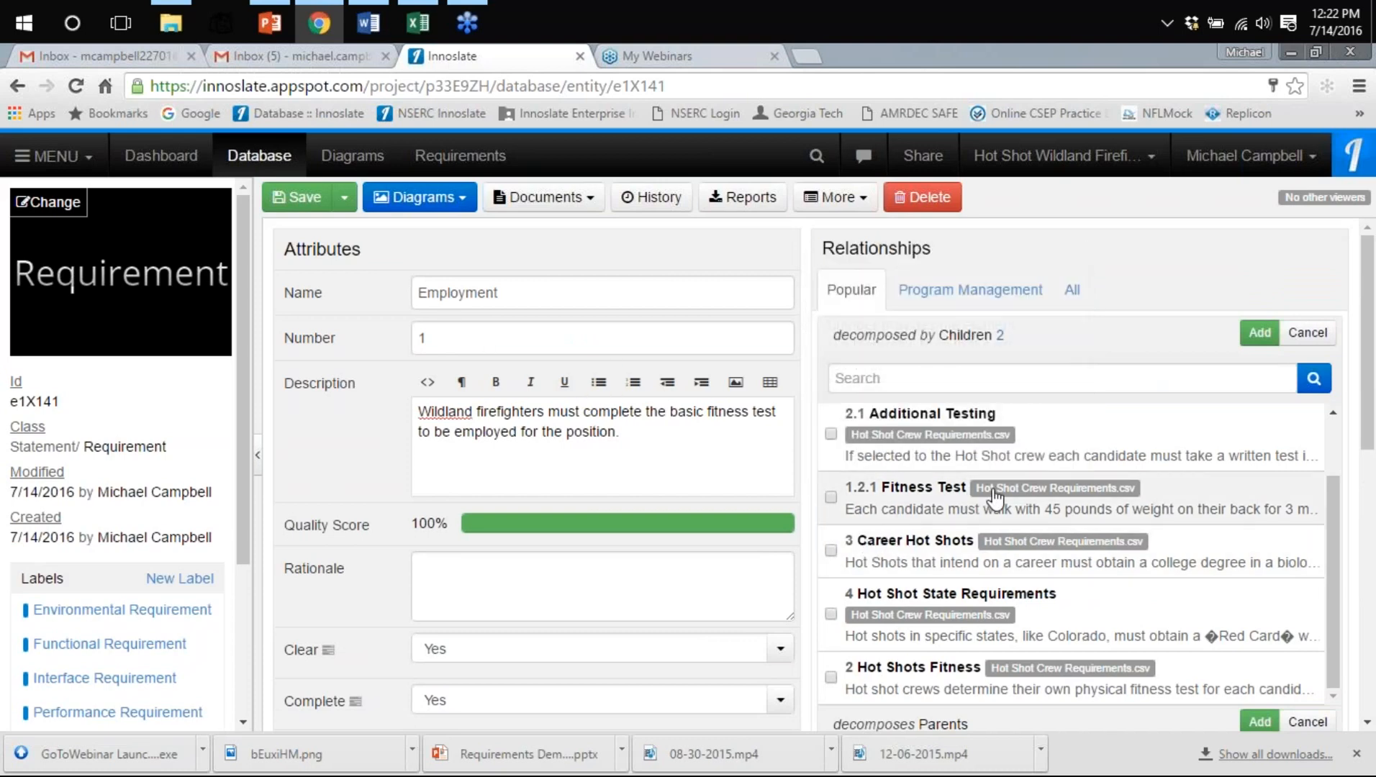
scroll(994, 496, "down", 8)
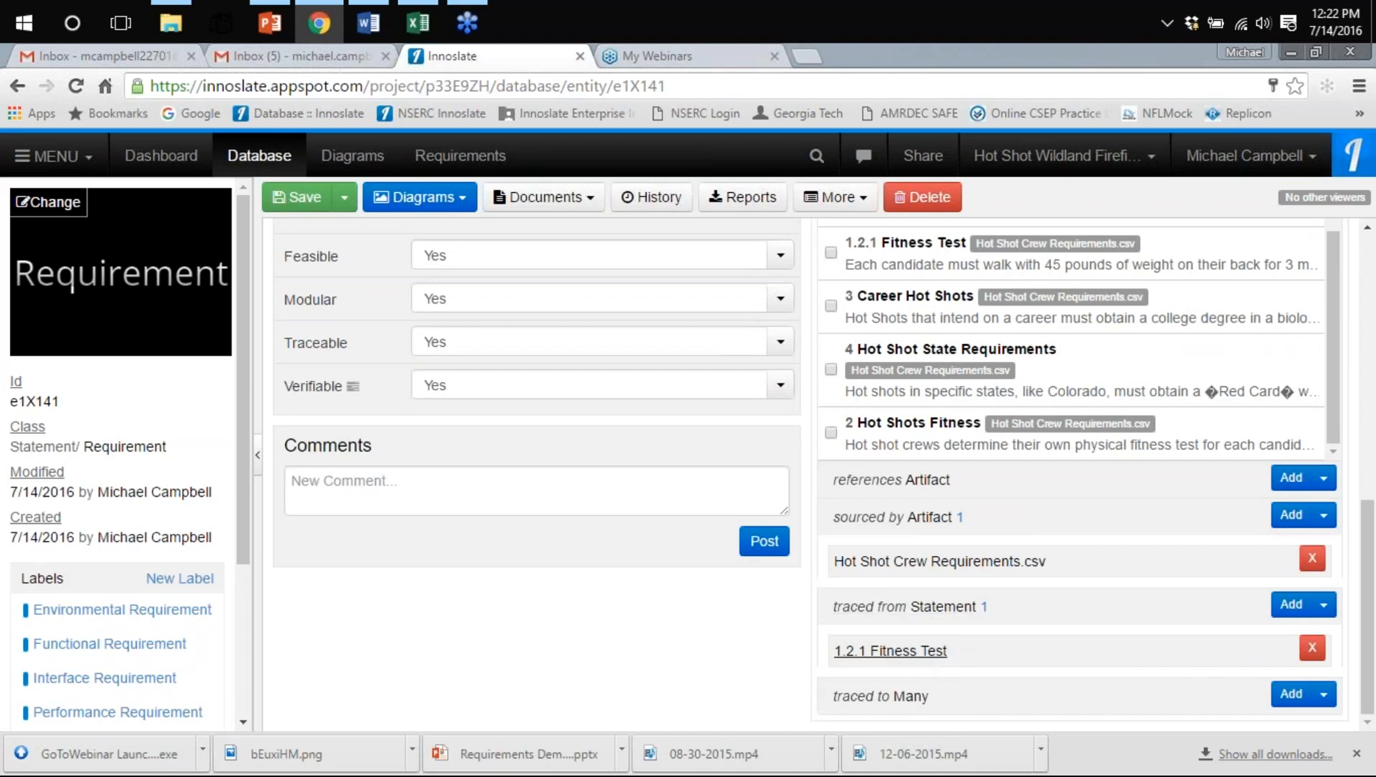
left_click(1313, 649)
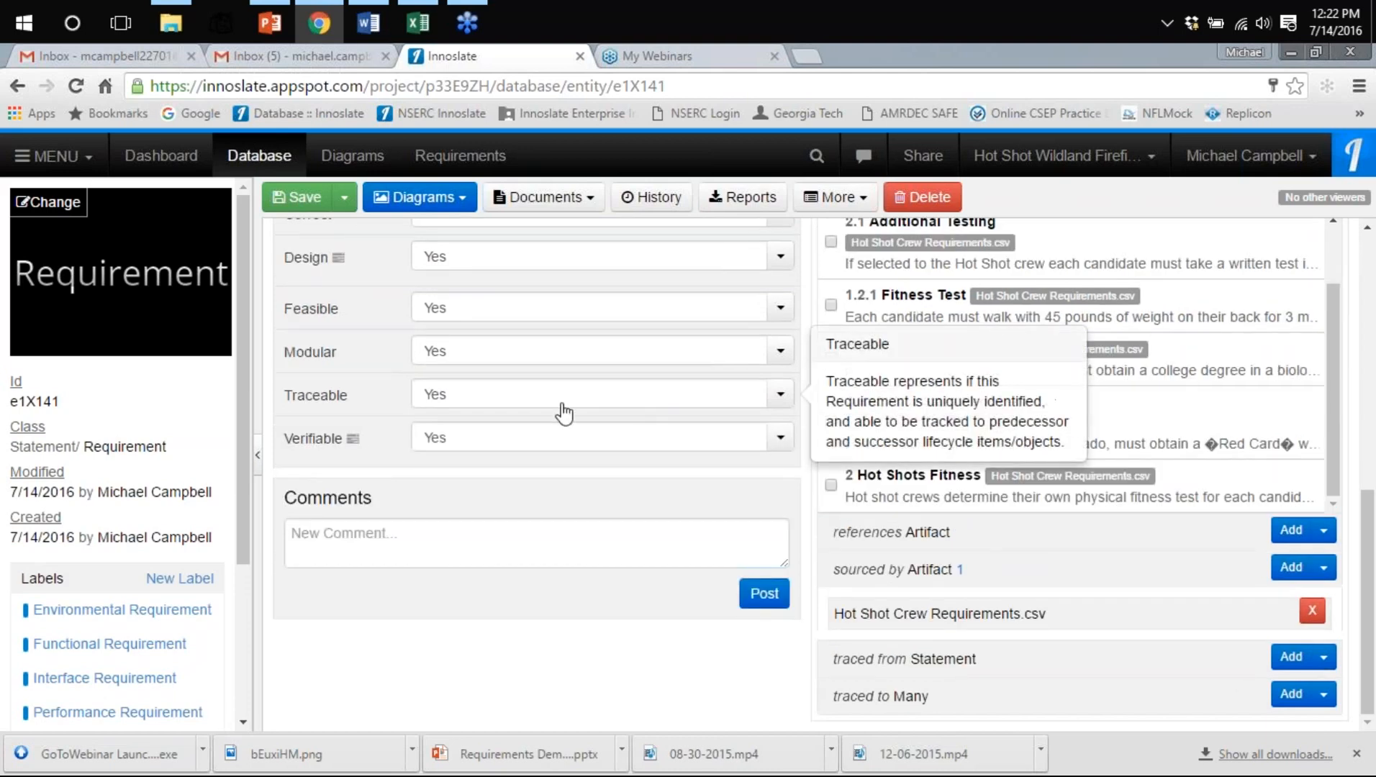
Switch to PowerPoint, display the Creating Relationships slide, and return to Innoslate in Chrome
left_click(260, 22)
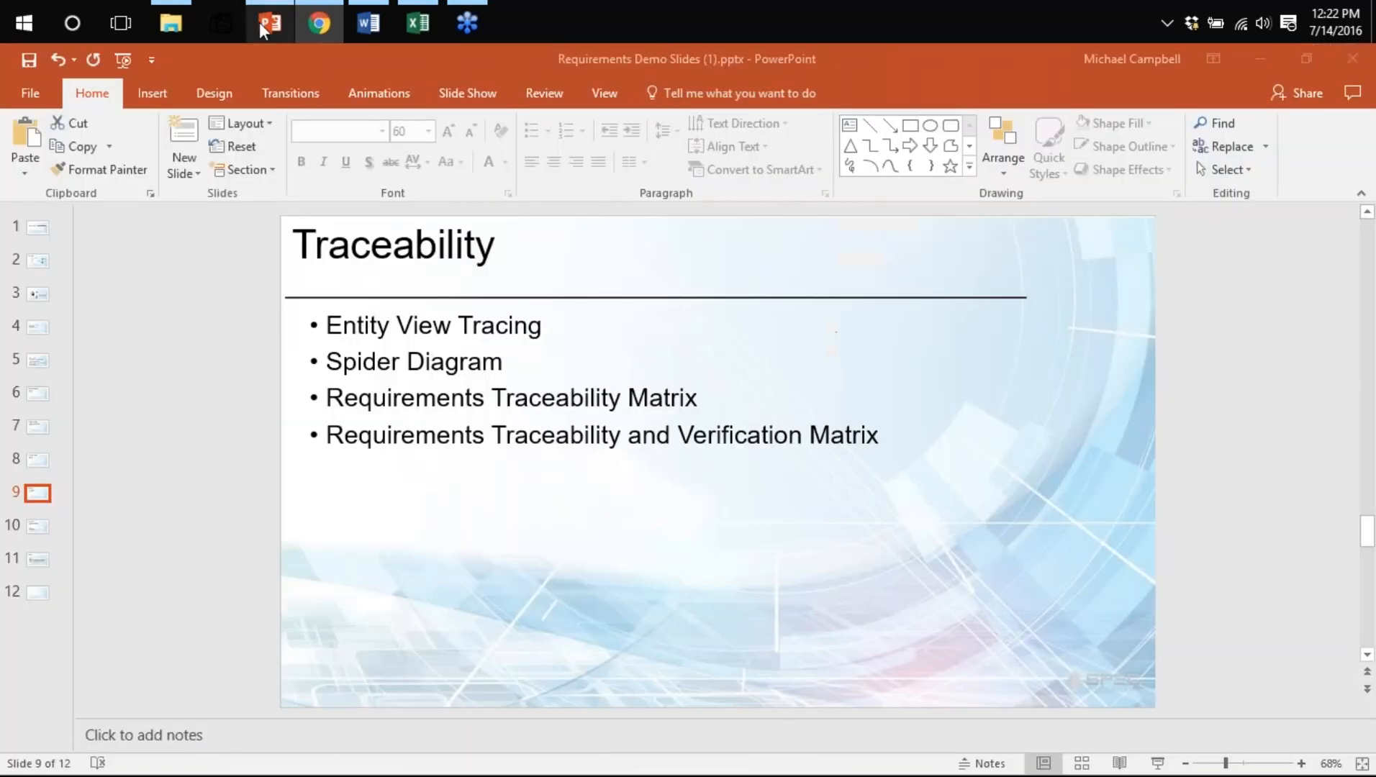
left_click(36, 460)
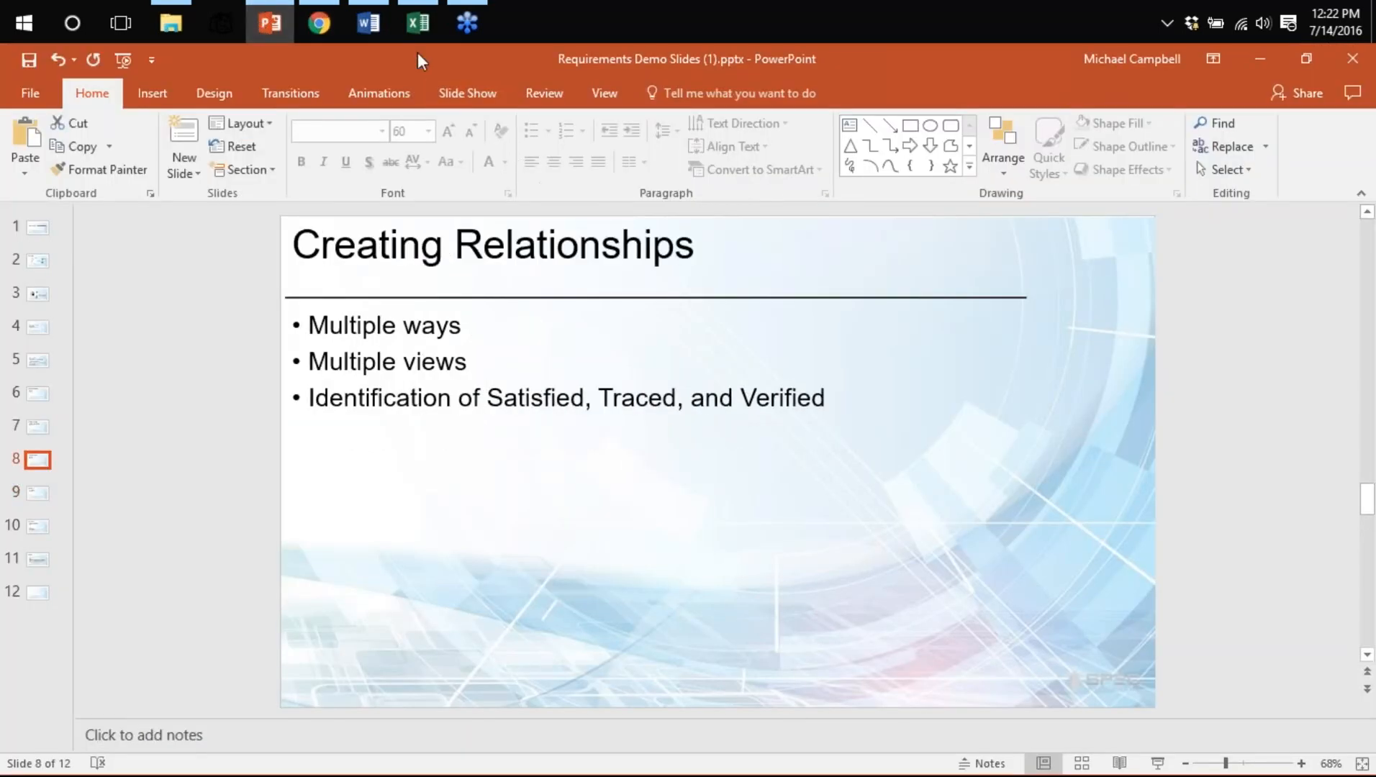
left_click(320, 24)
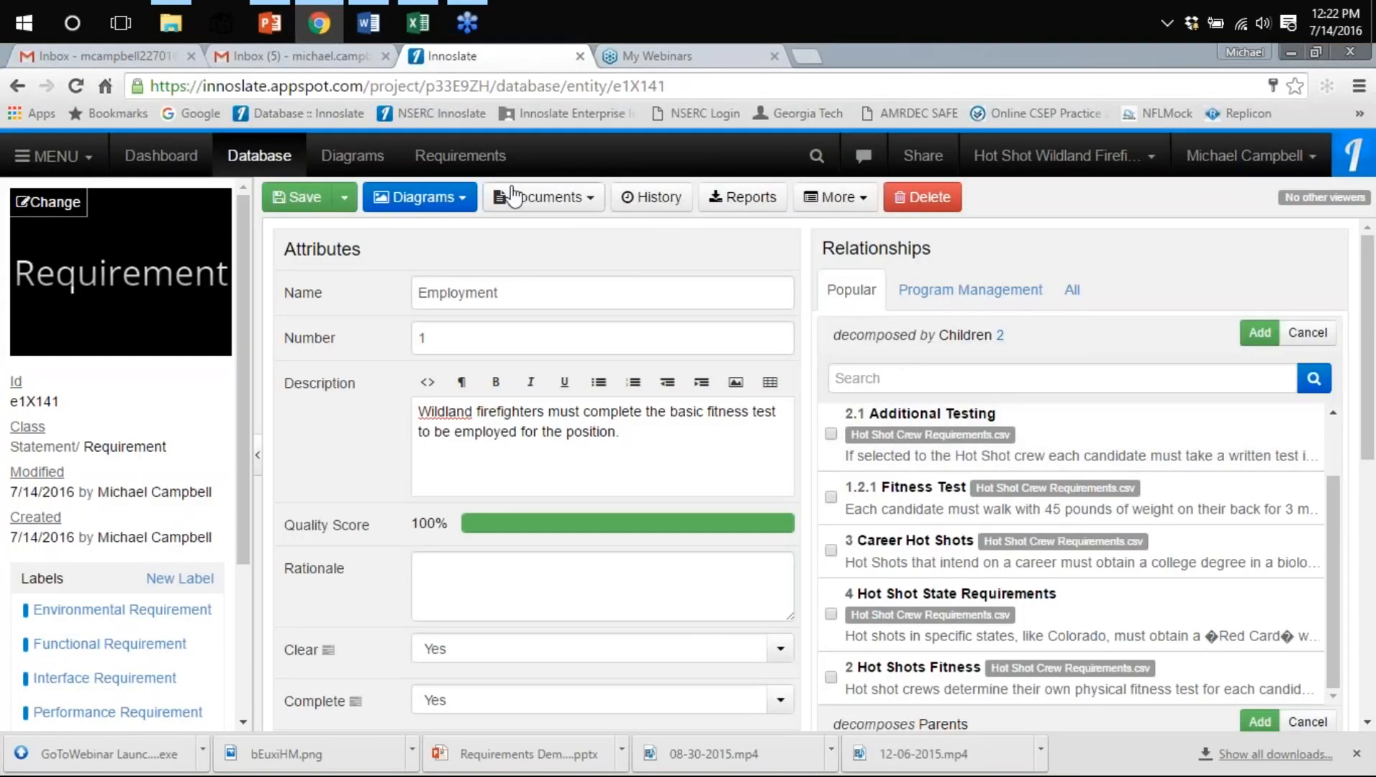
Open the Spider Diagram of requirement 1 Employment
left_click(832, 200)
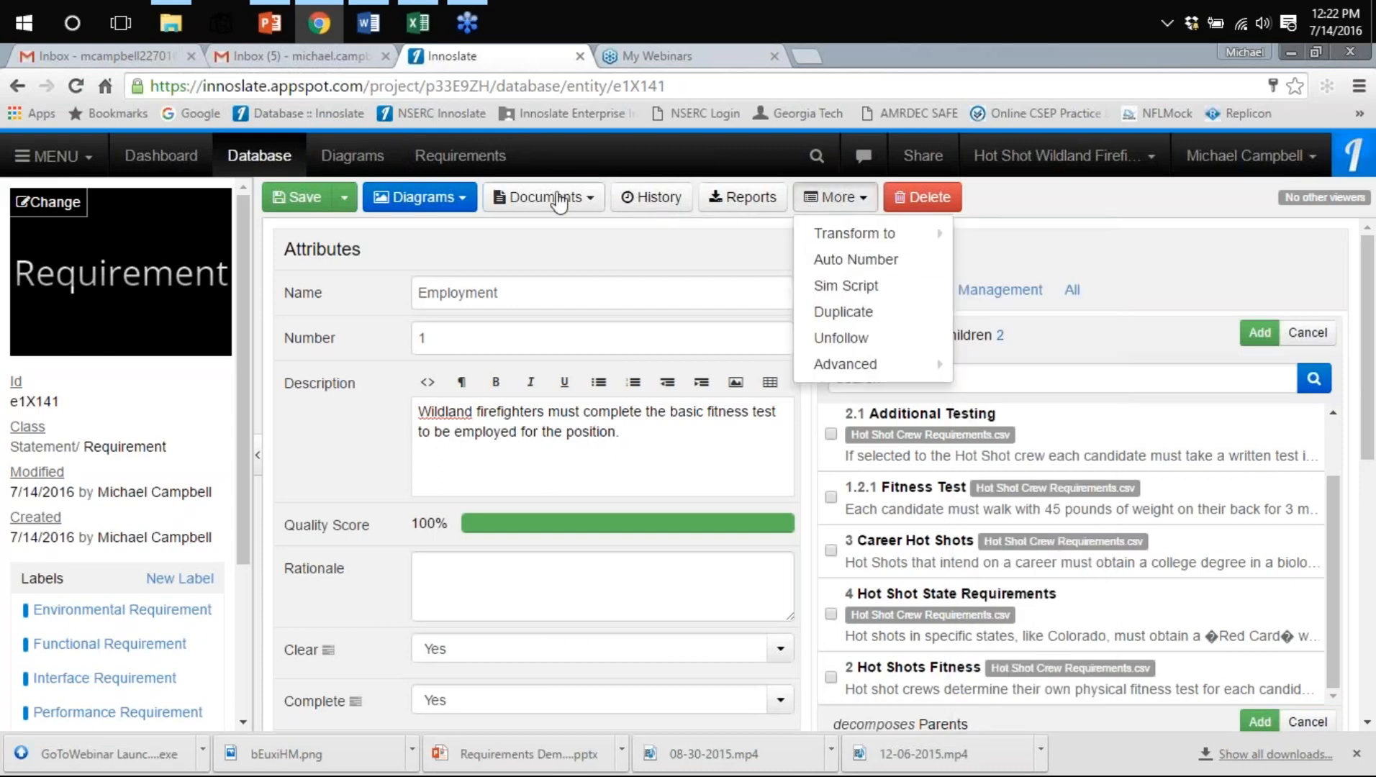
left_click(421, 197)
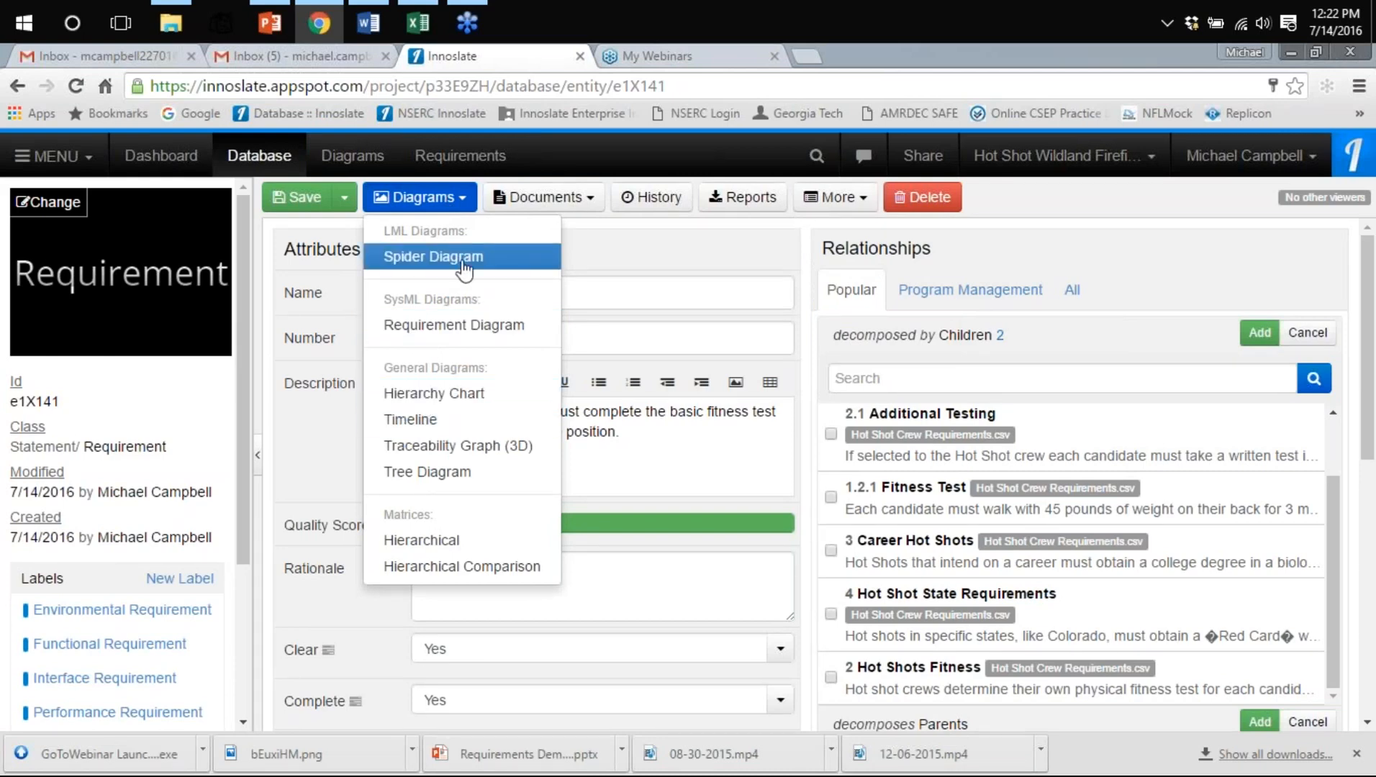
left_click(463, 264)
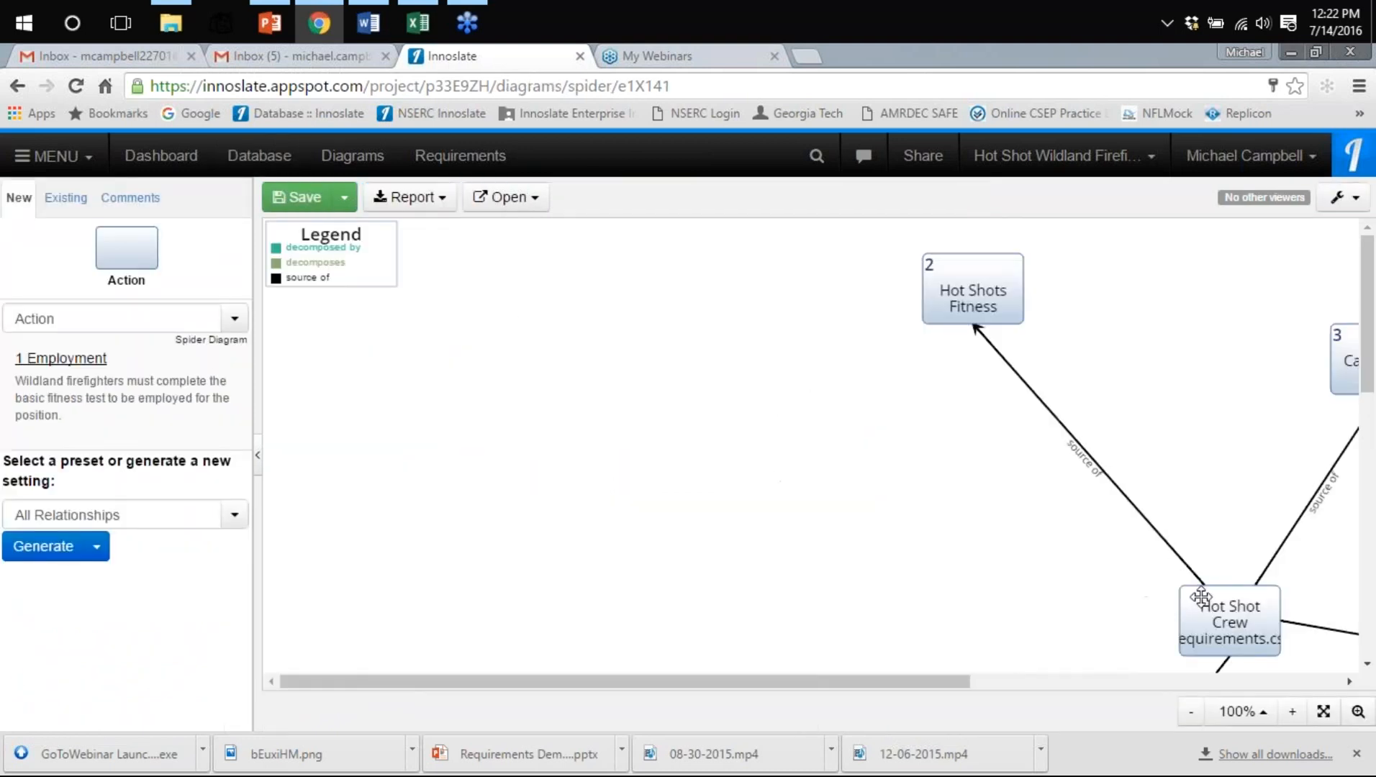
Examine the spider diagram's source of, decomposes and decomposed by links between the Hot Shot Crew Requirements file, Employment, Fitness Qualification, Fitness Test and Fitness
left_click(1324, 714)
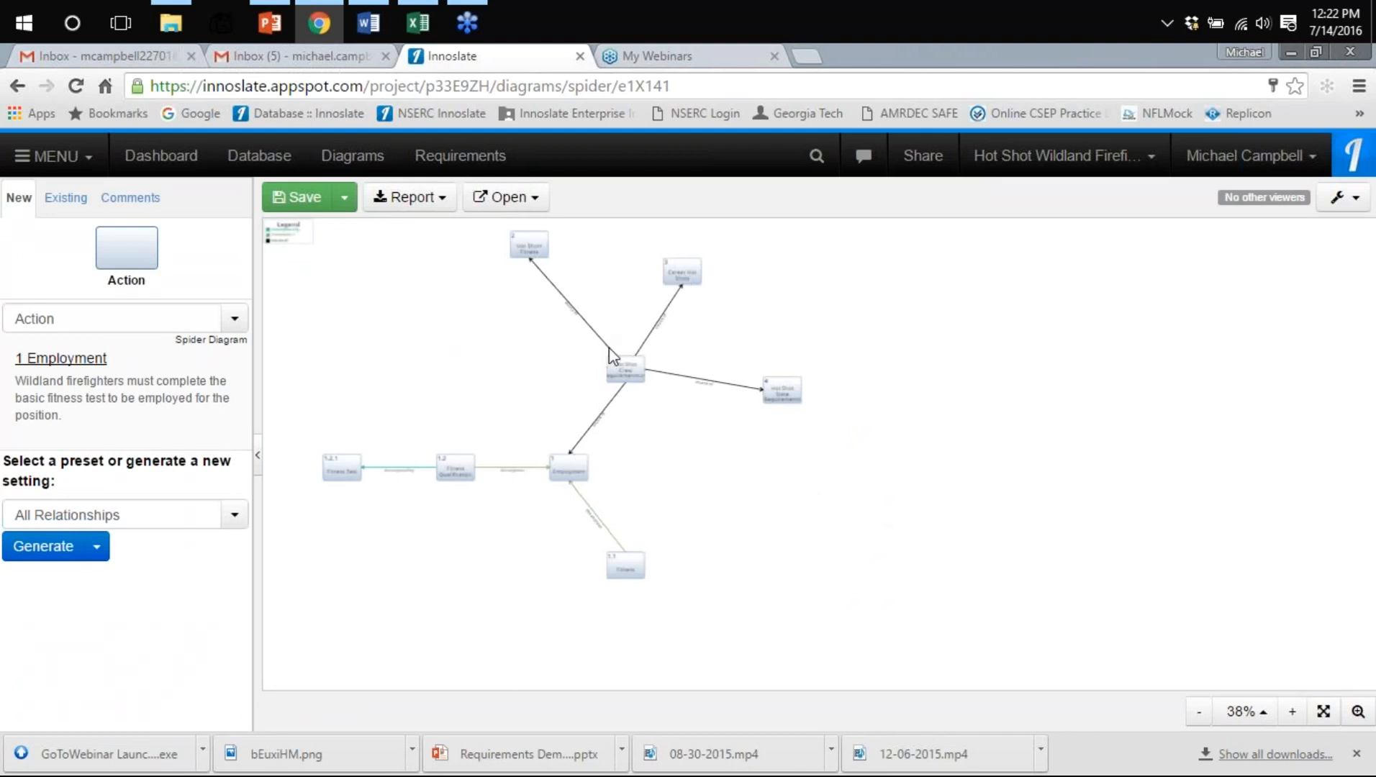
left_click(1292, 713)
left_click(1292, 712)
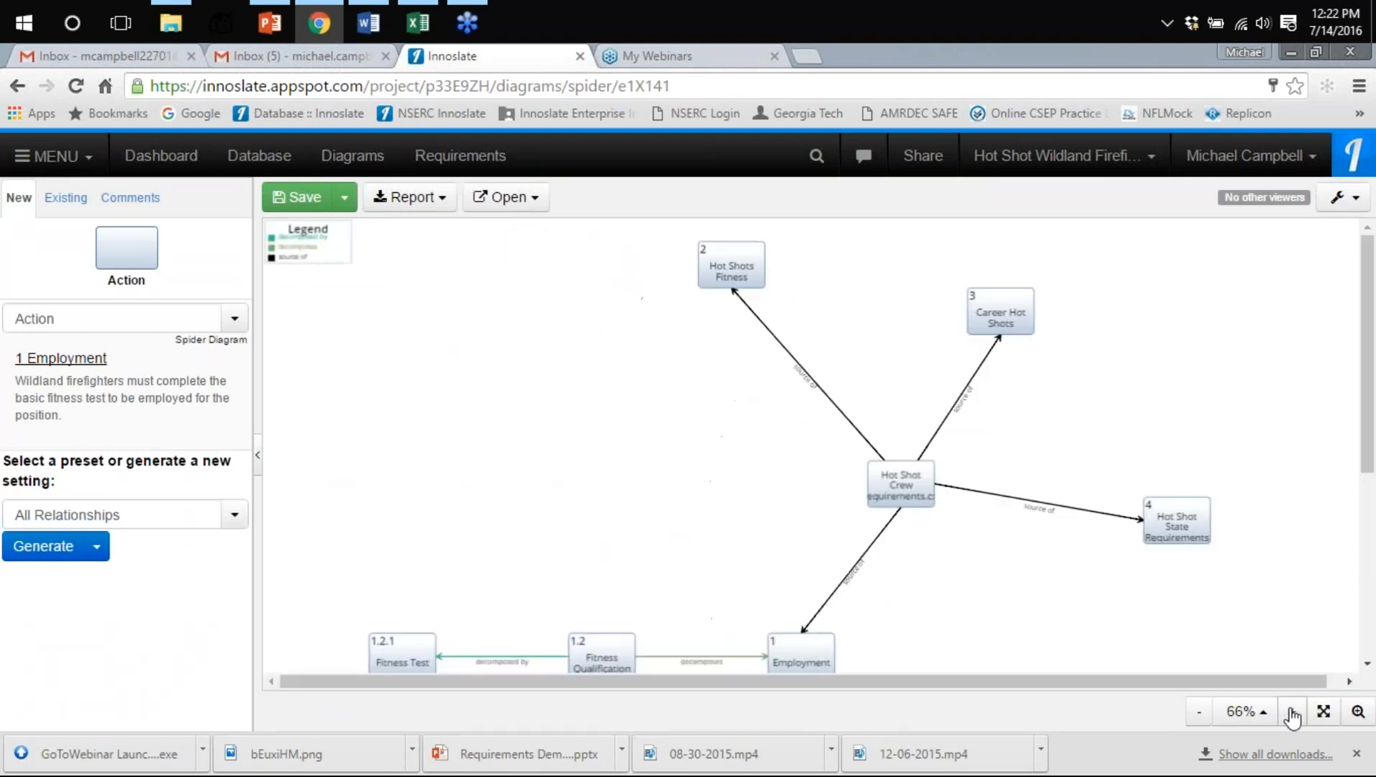
left_click(1292, 713)
left_click_drag(943, 685, 1220, 709)
scroll(1056, 539, "down", 2)
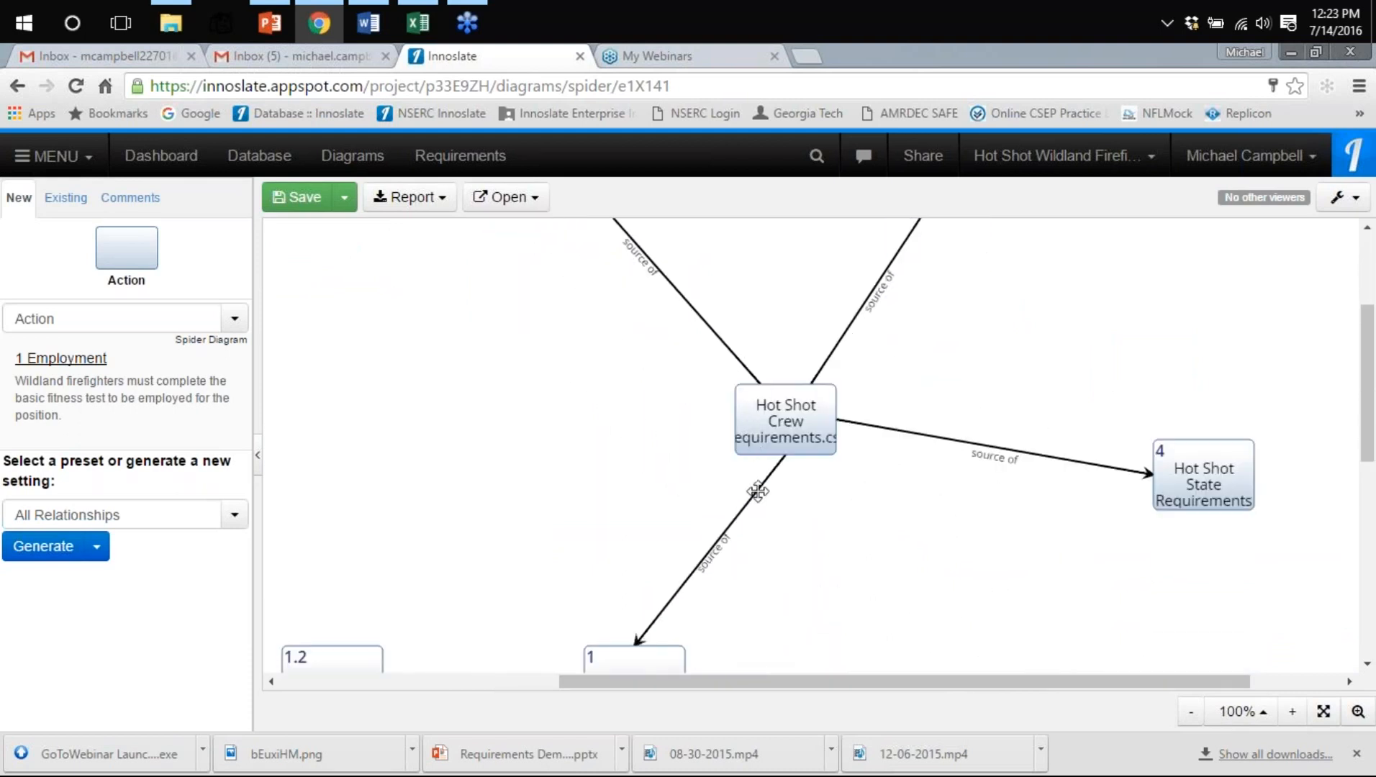
scroll(727, 576, "down", 1)
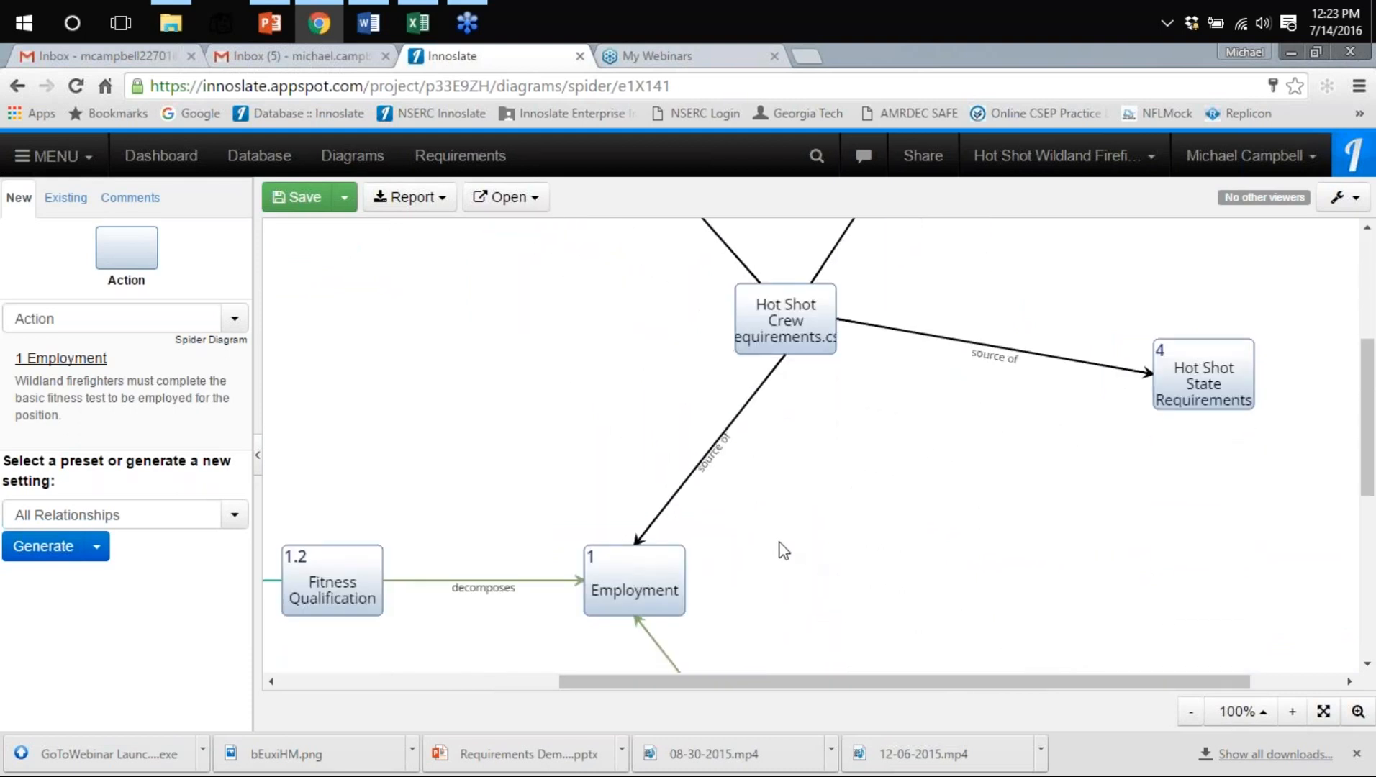
scroll(381, 479, "down", 1)
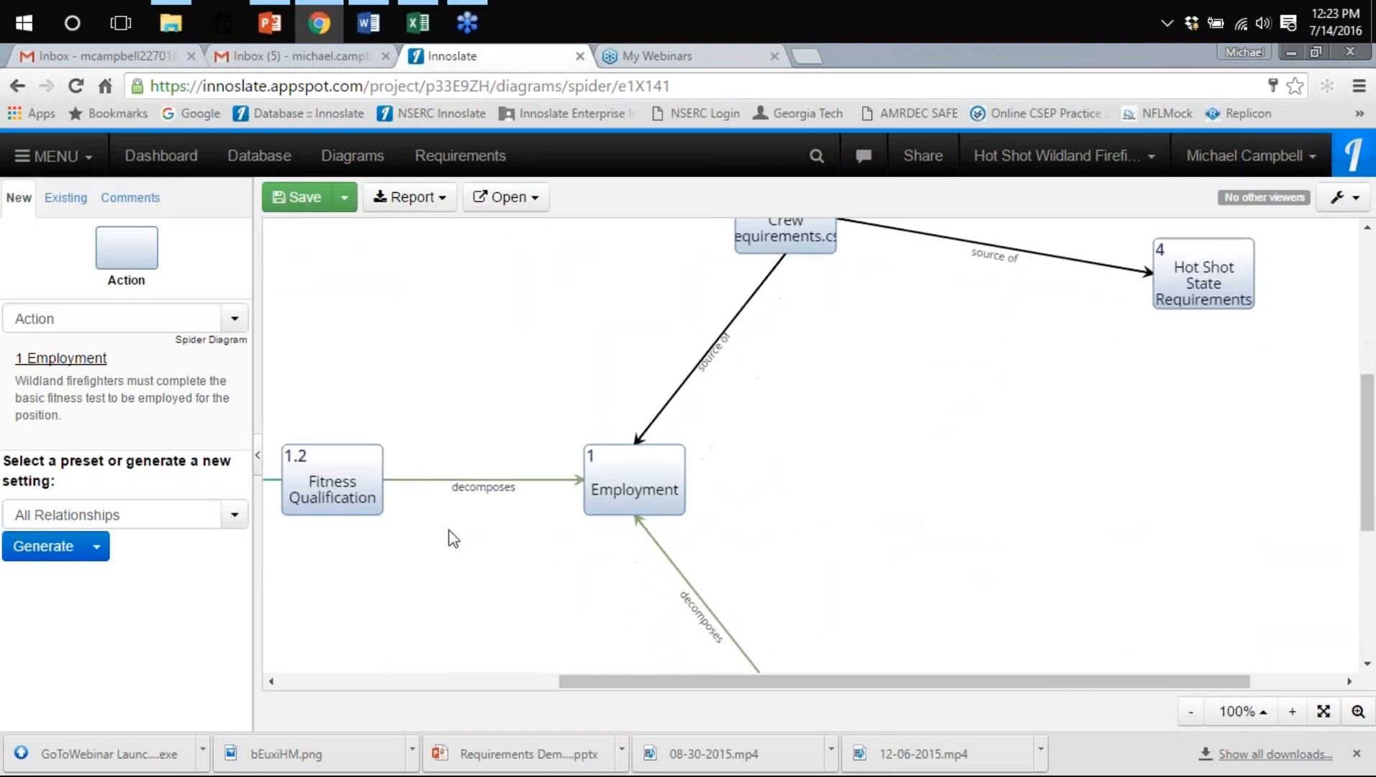
left_click_drag(654, 681, 376, 682)
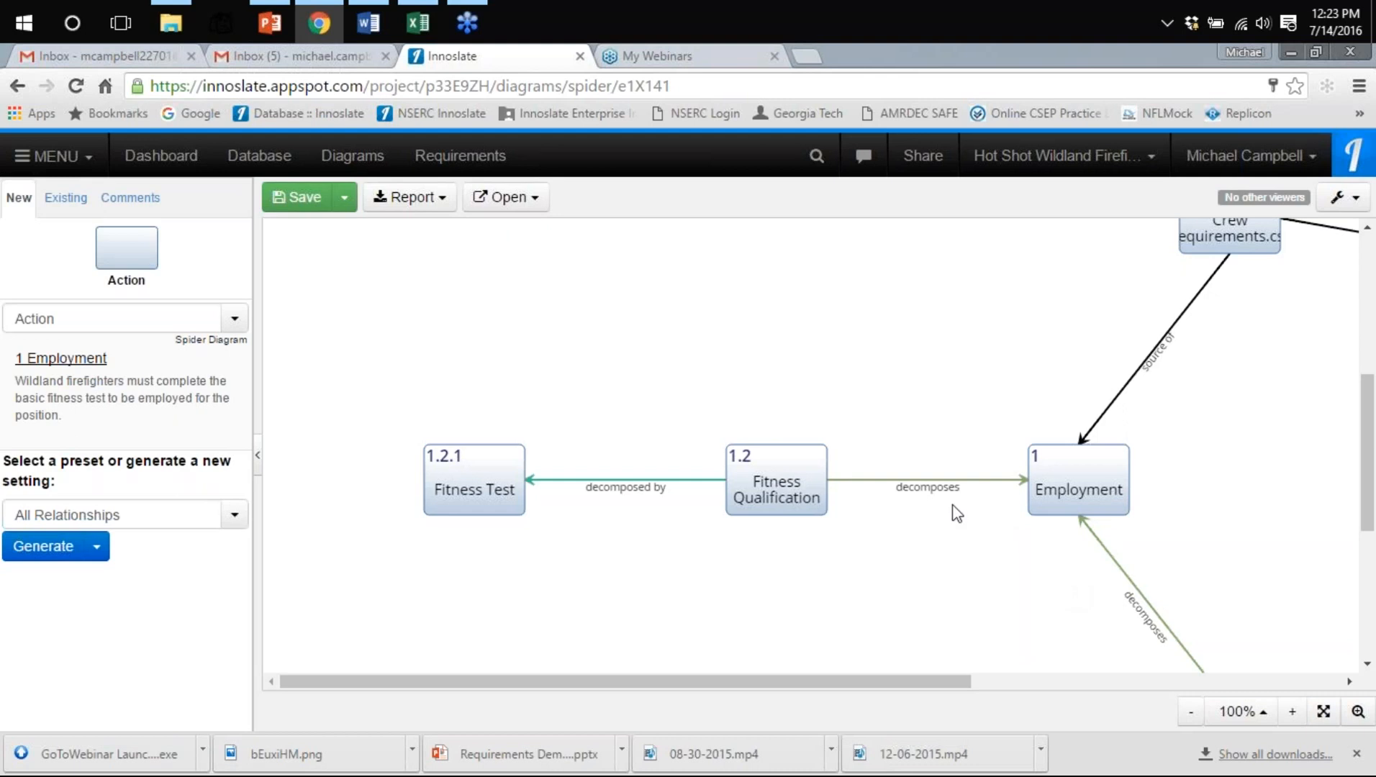
scroll(1221, 561, "down", 3)
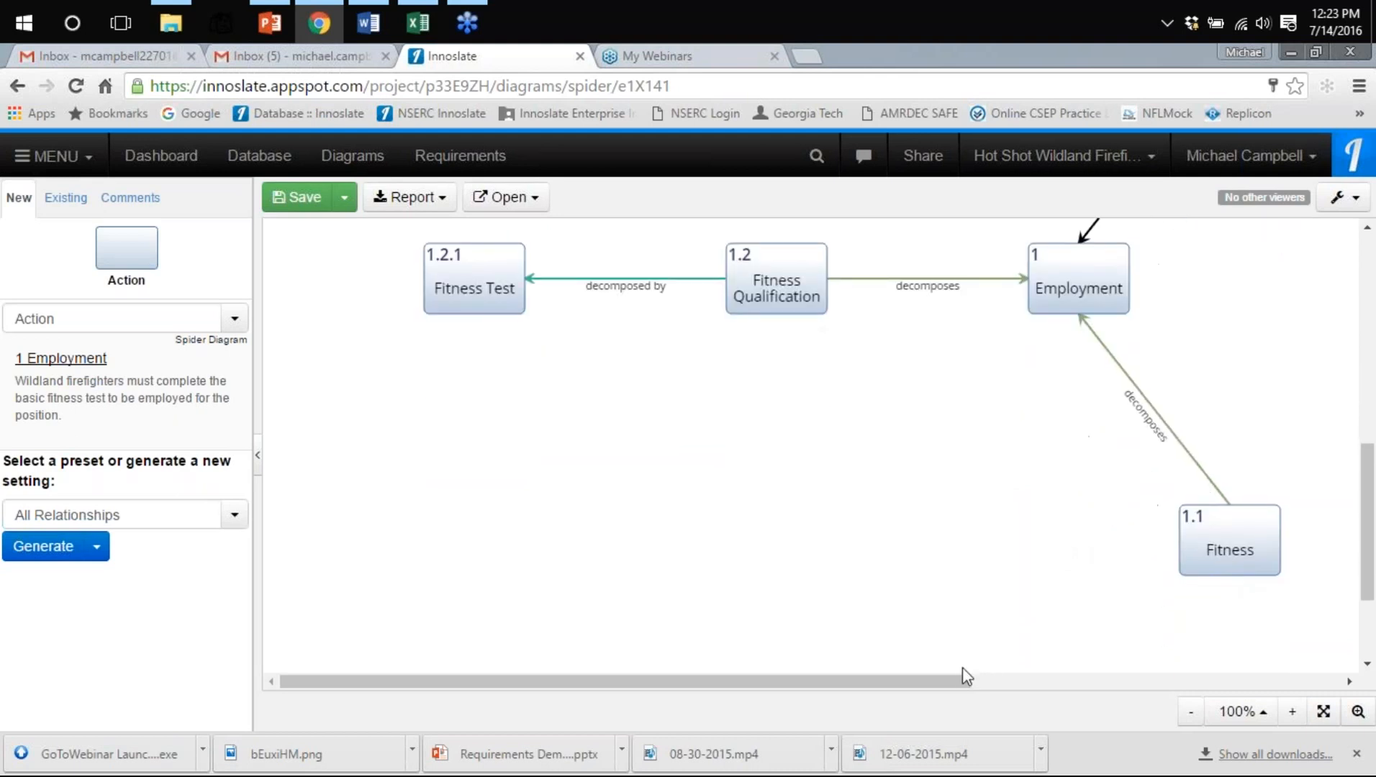
left_click_drag(962, 681, 1233, 720)
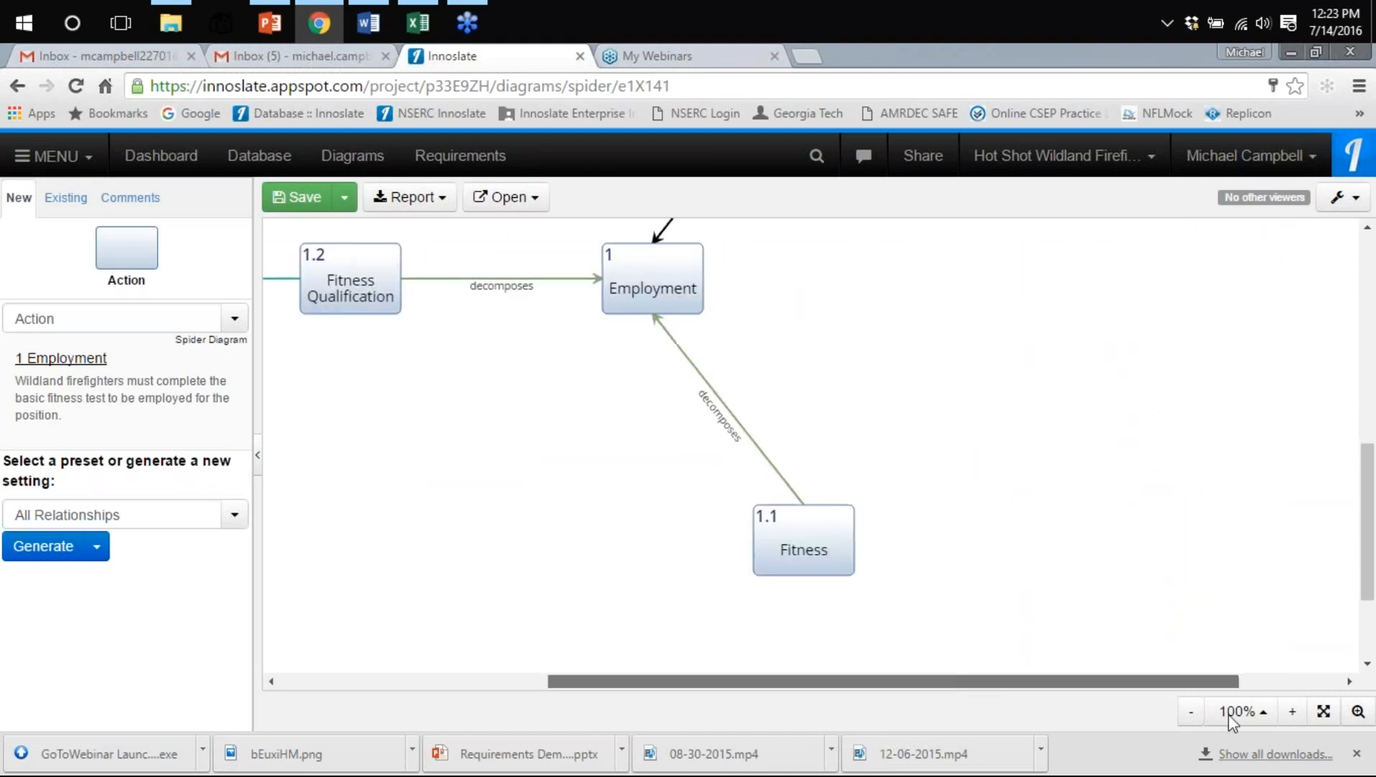
Set the Consistent and Correct quality attributes of requirement 1.1 Fitness to Yes from the spider diagram
left_click(802, 529)
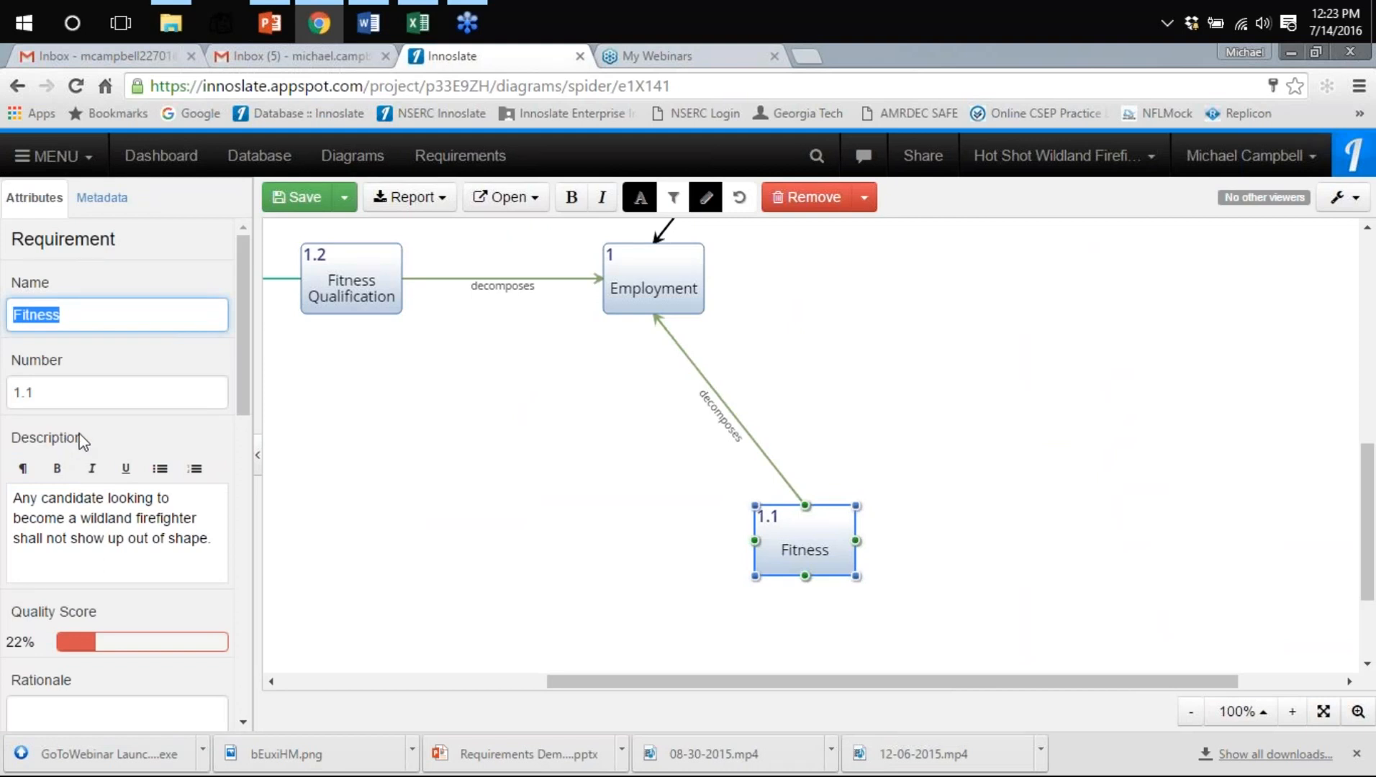
left_click(59, 393)
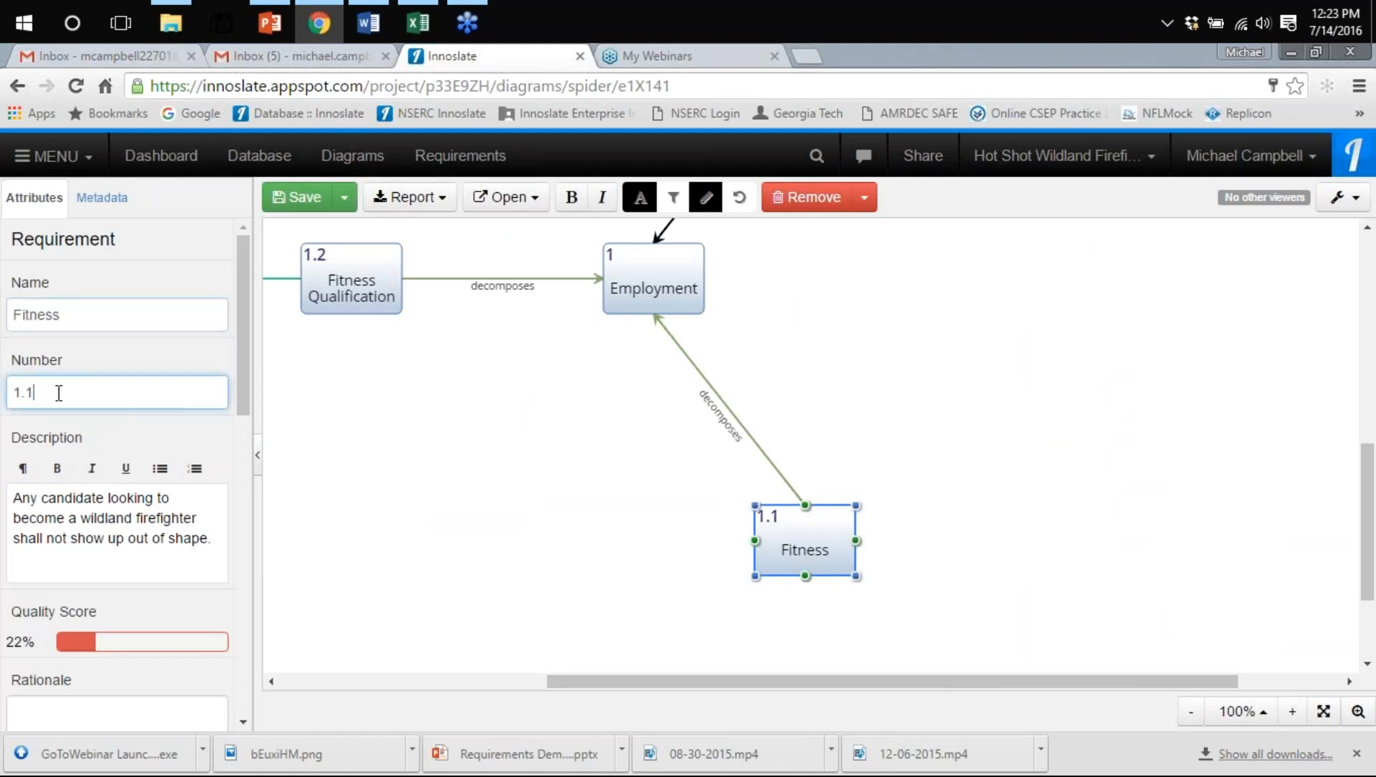
left_click(104, 521)
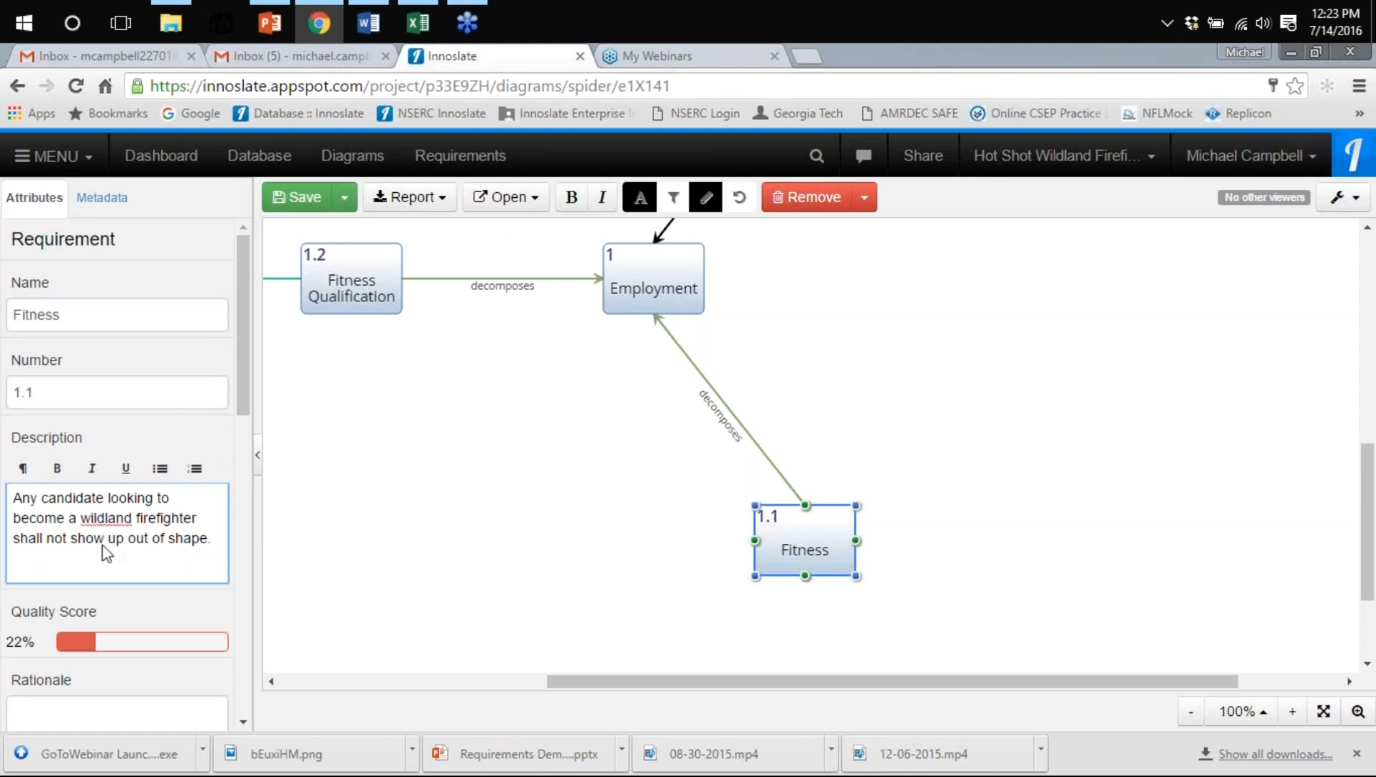
scroll(115, 555, "down", 8)
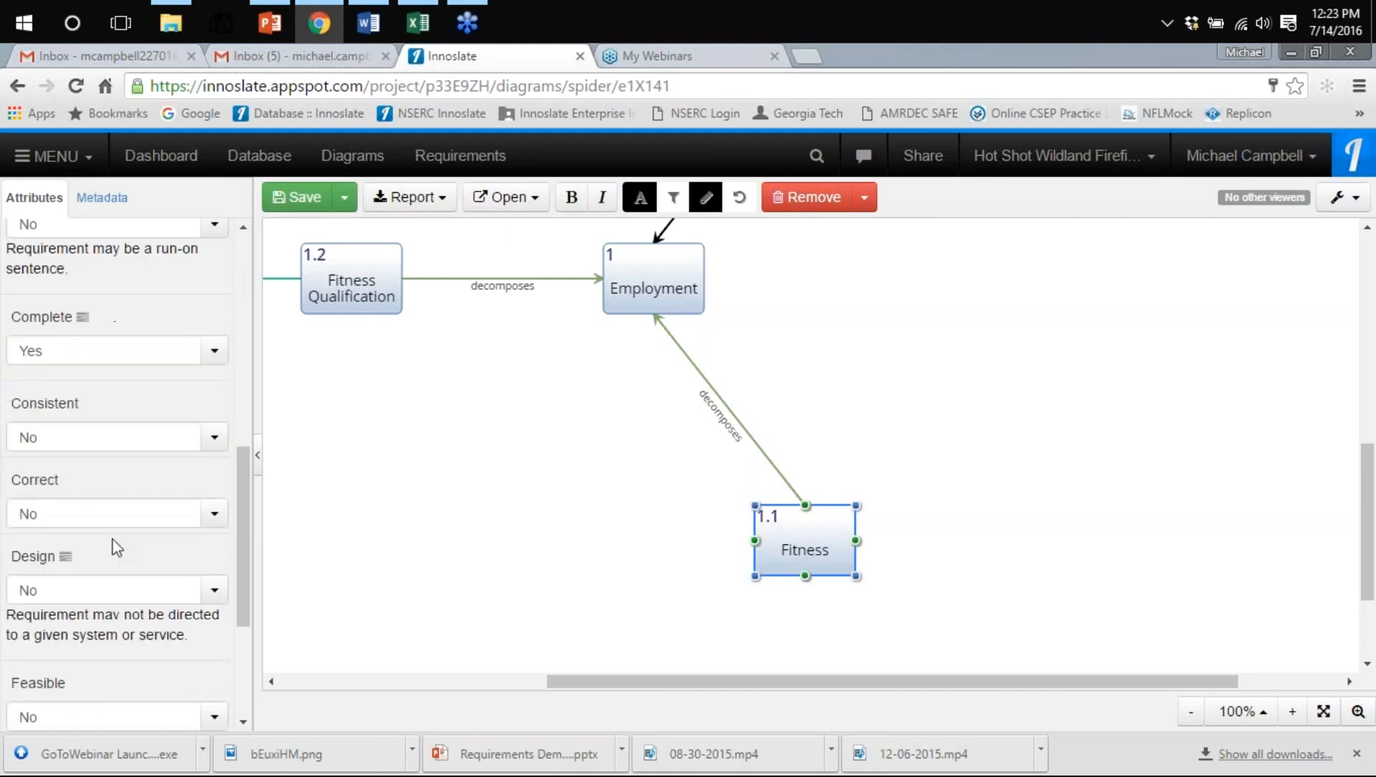
left_click(214, 437)
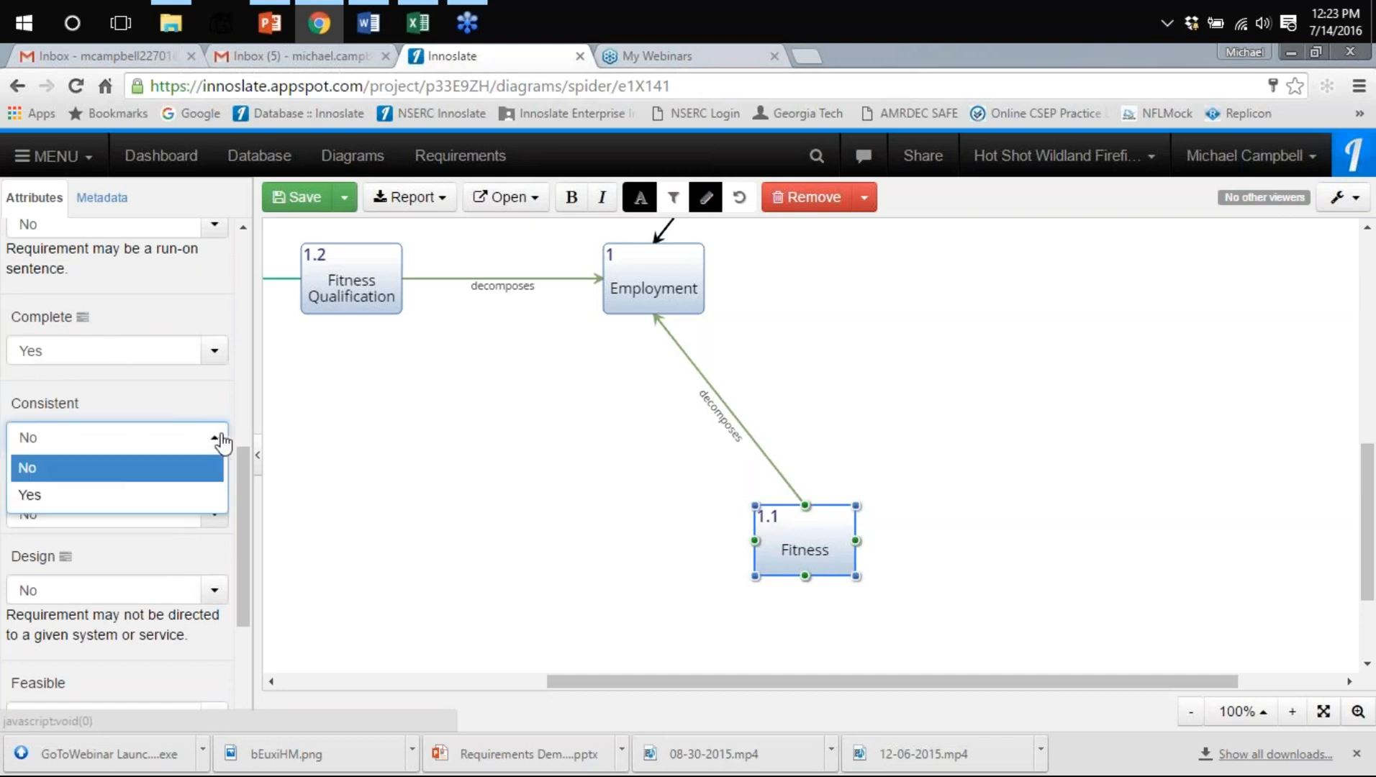
left_click(115, 495)
left_click(208, 514)
left_click(141, 571)
Review the description, quality score and remaining quality attributes of requirement 1.1 Fitness
scroll(147, 547, "down", 3)
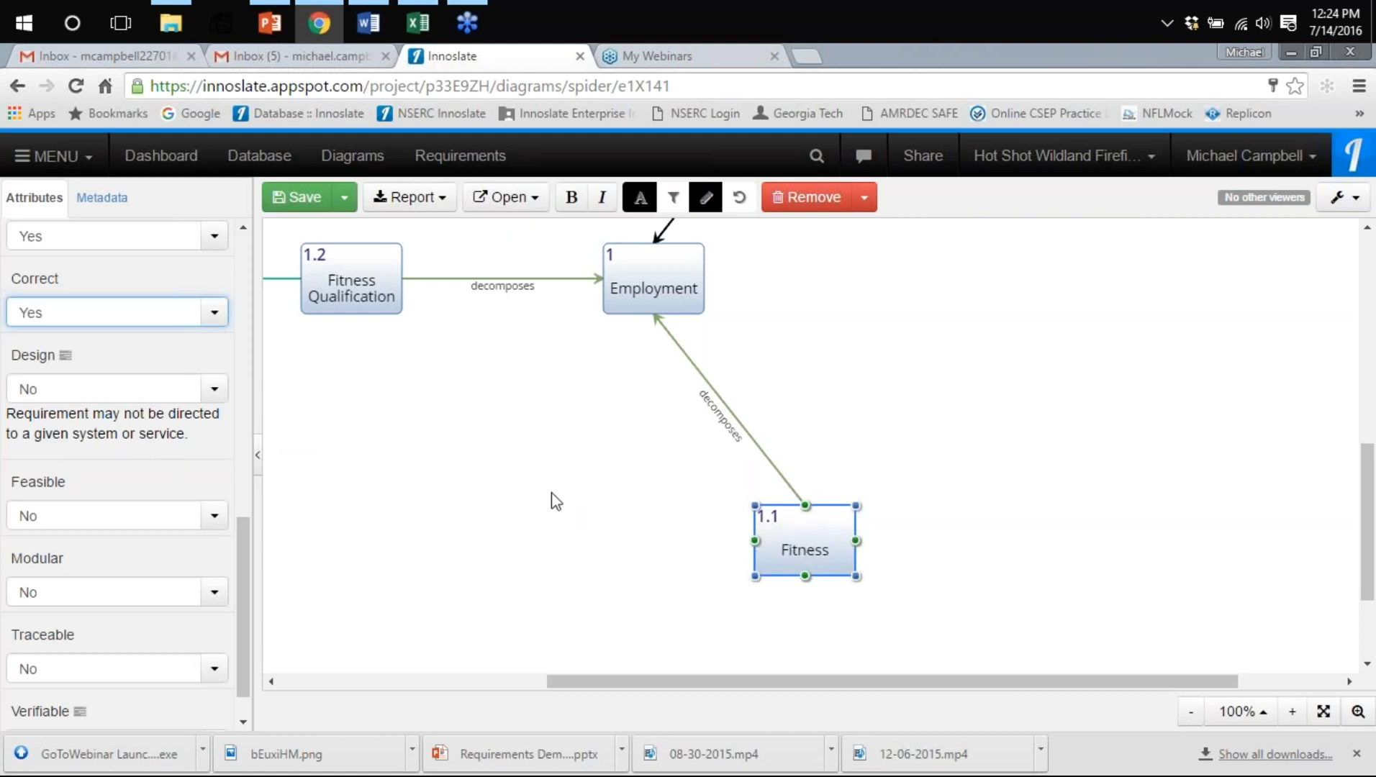
scroll(388, 480, "down", 2)
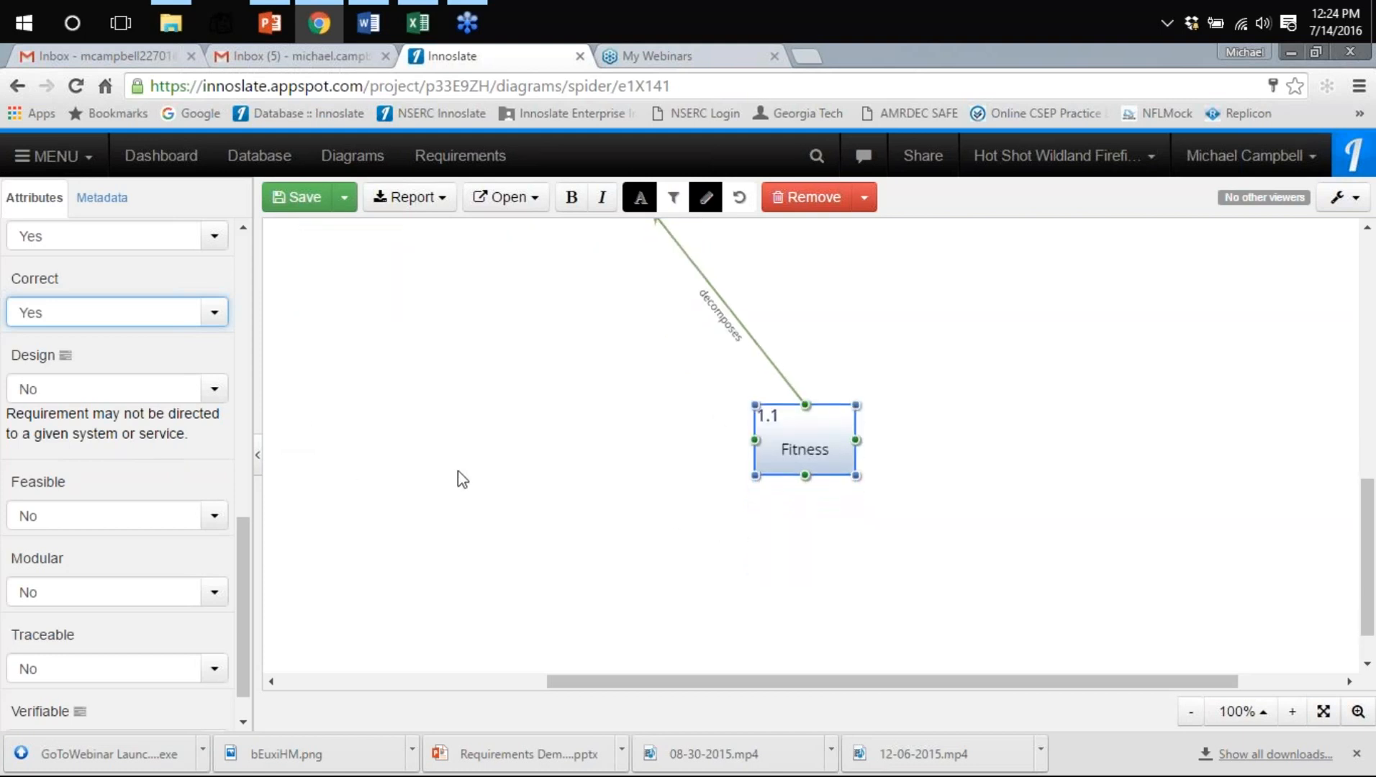
scroll(190, 430, "up", 6)
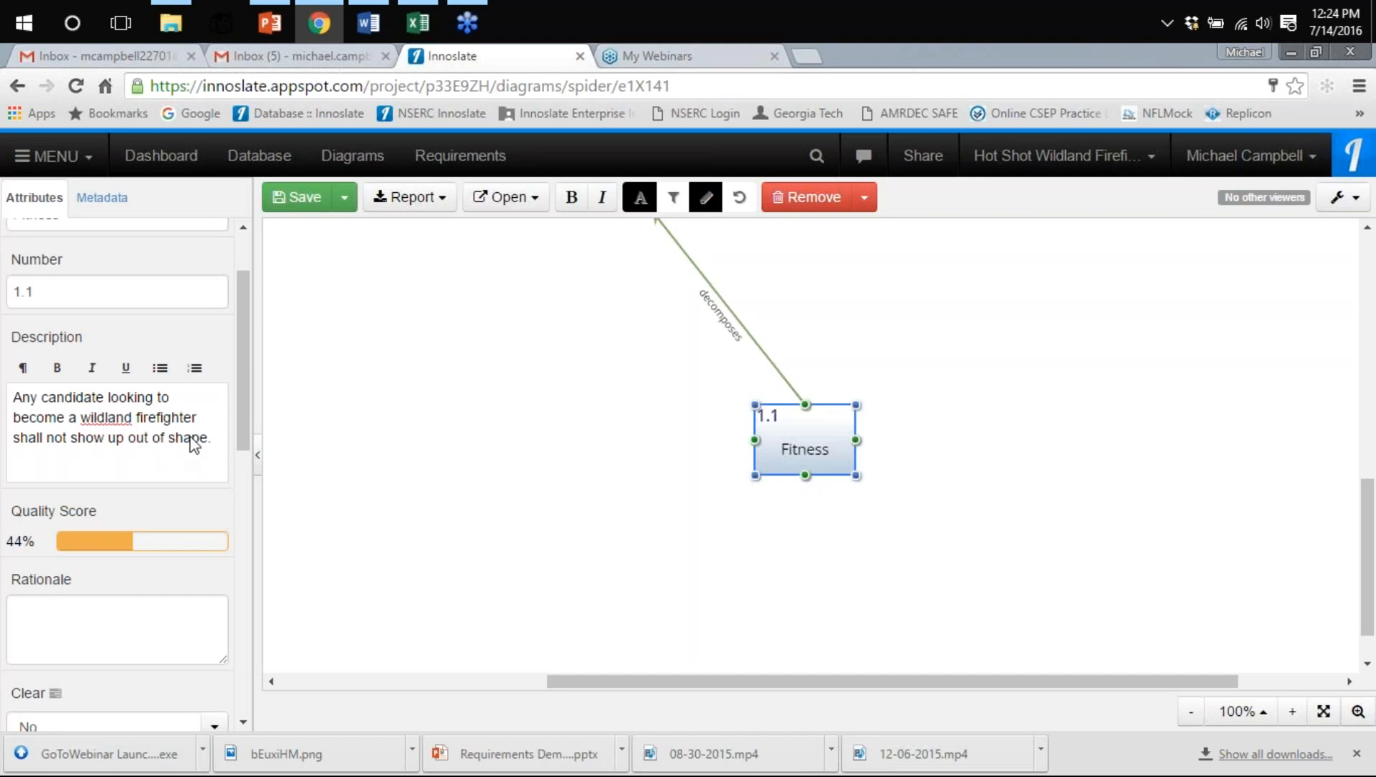
scroll(145, 438, "down", 9)
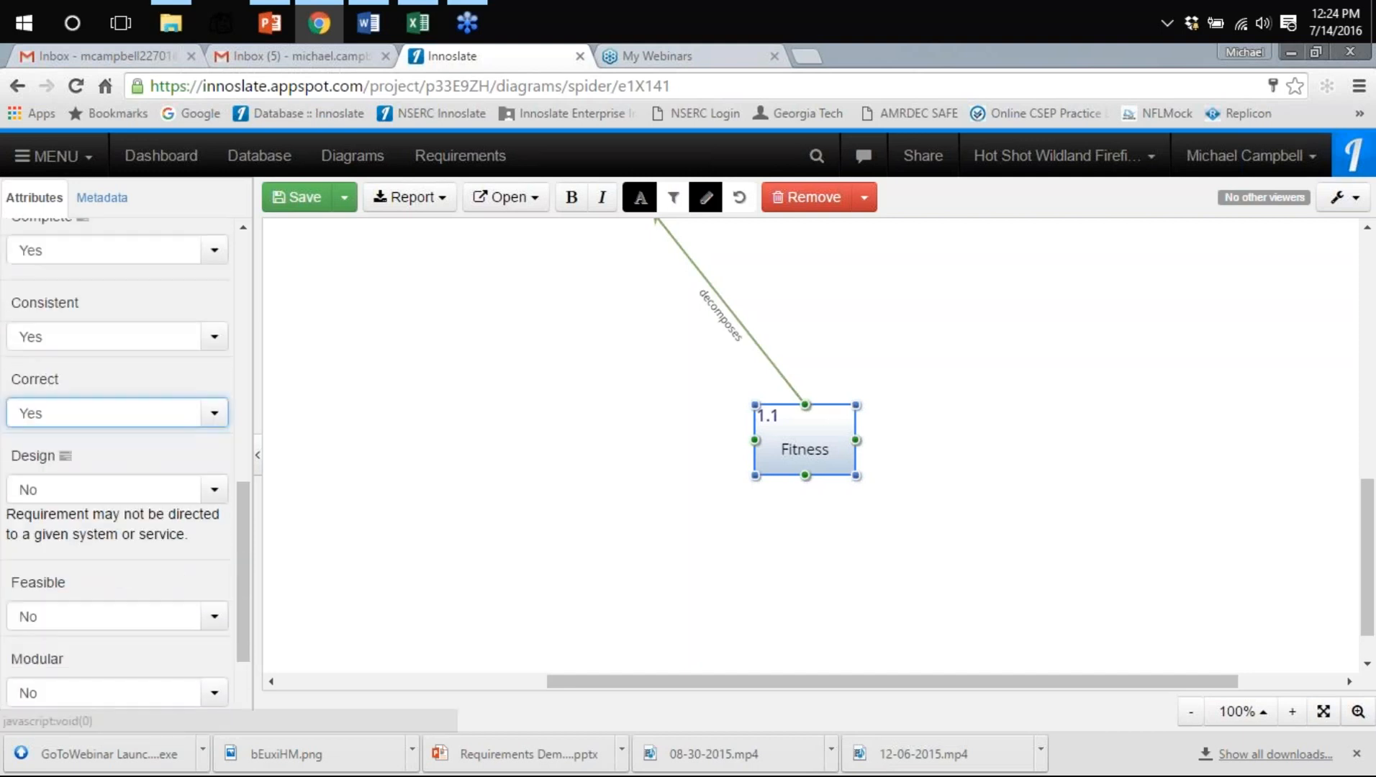
scroll(68, 437, "down", 1)
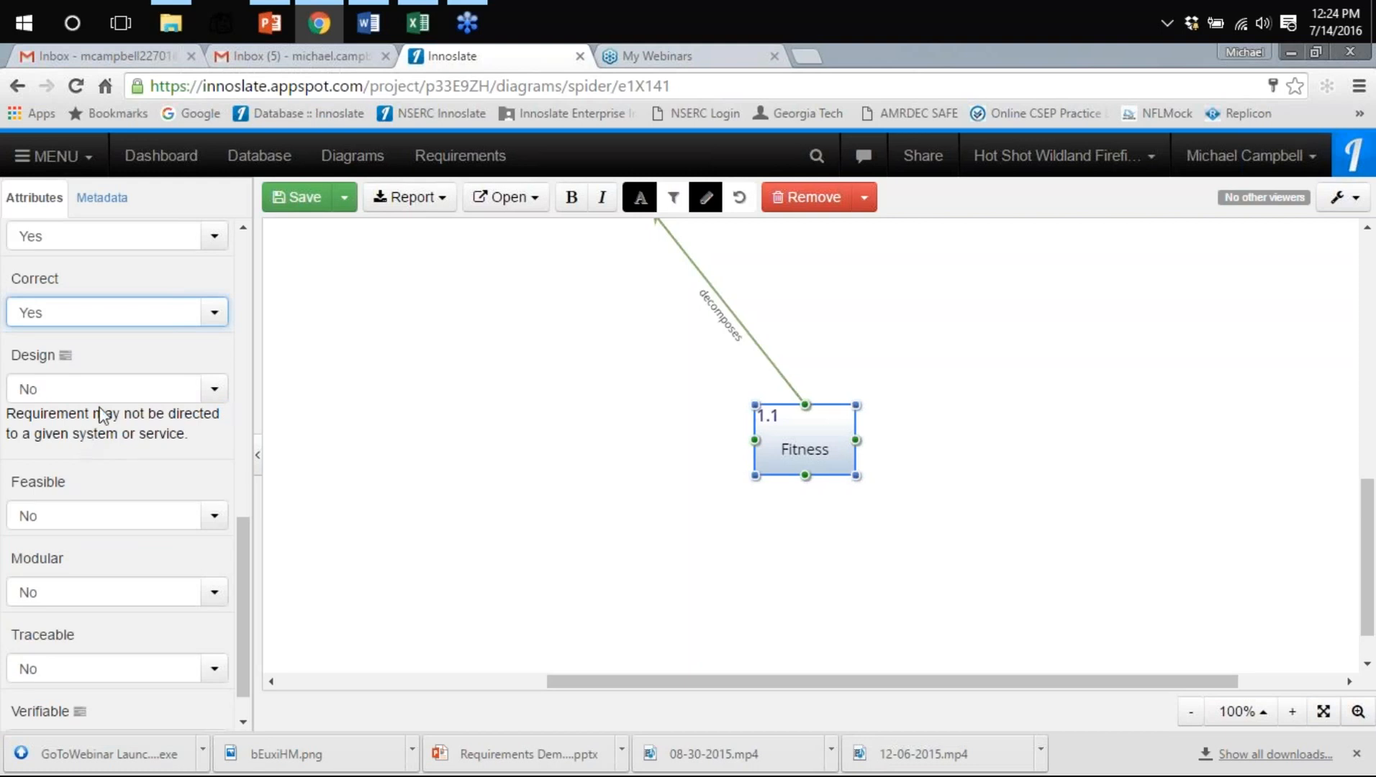
Add a new Action to the spider diagram, relate it to requirement 2 Hot Shots Fitness as traced from, and place it below that requirement
scroll(234, 408, "up", 10)
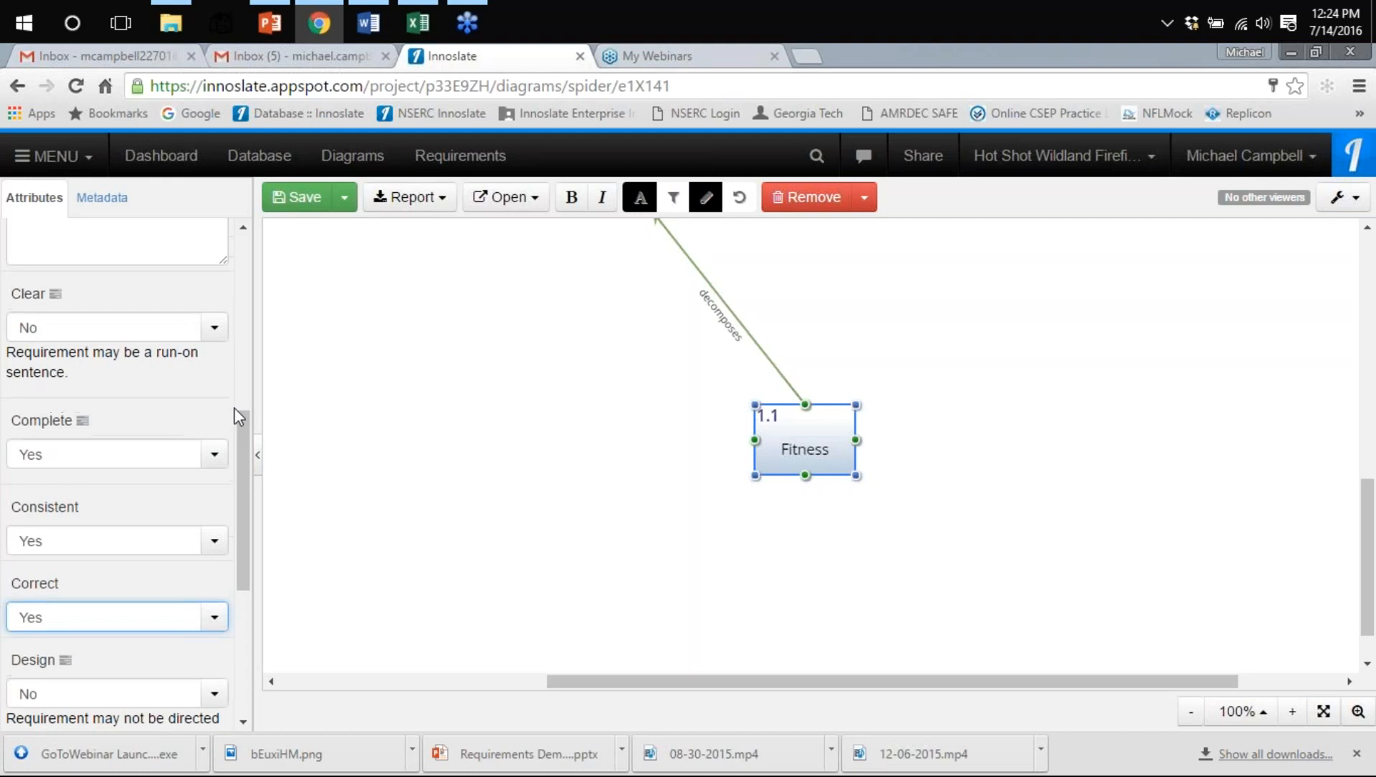
scroll(744, 519, "up", 5)
scroll(974, 539, "up", 5)
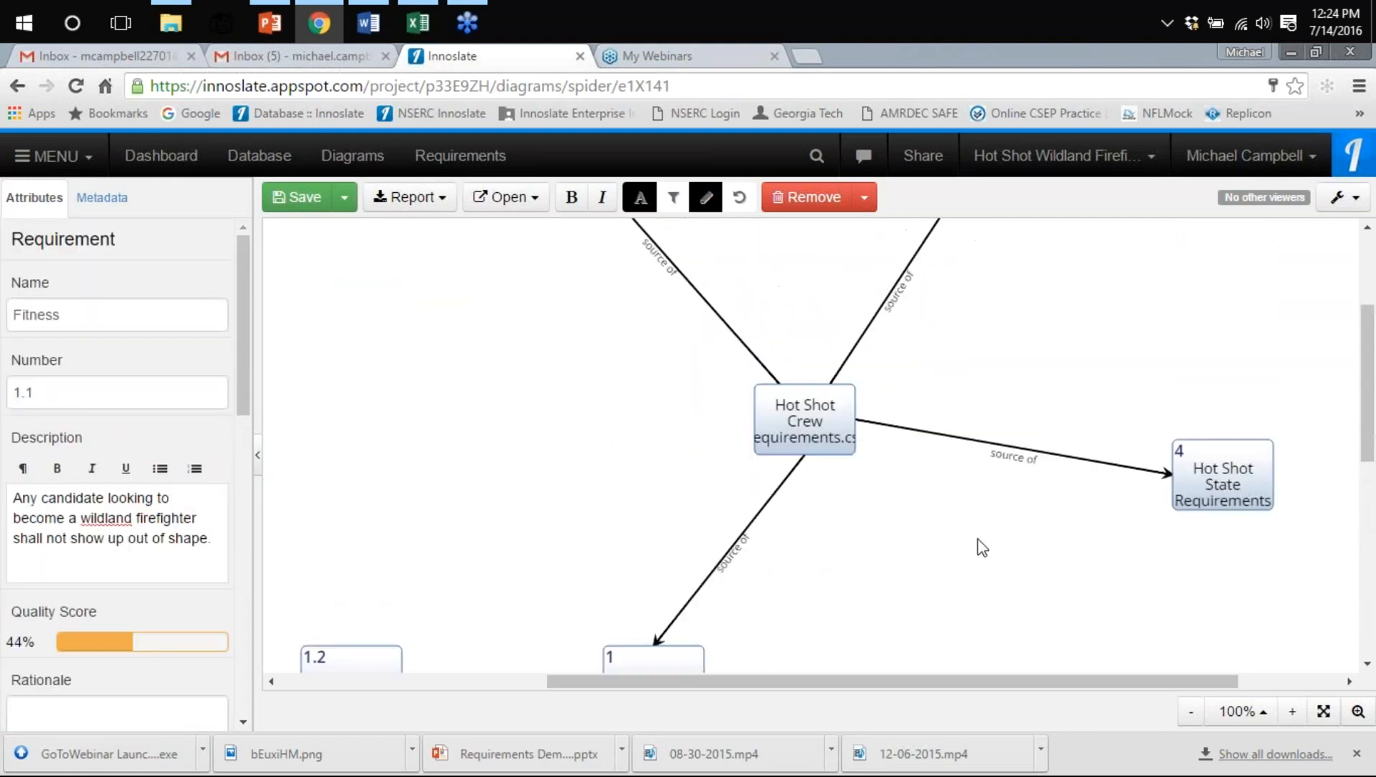
scroll(974, 564, "up", 2)
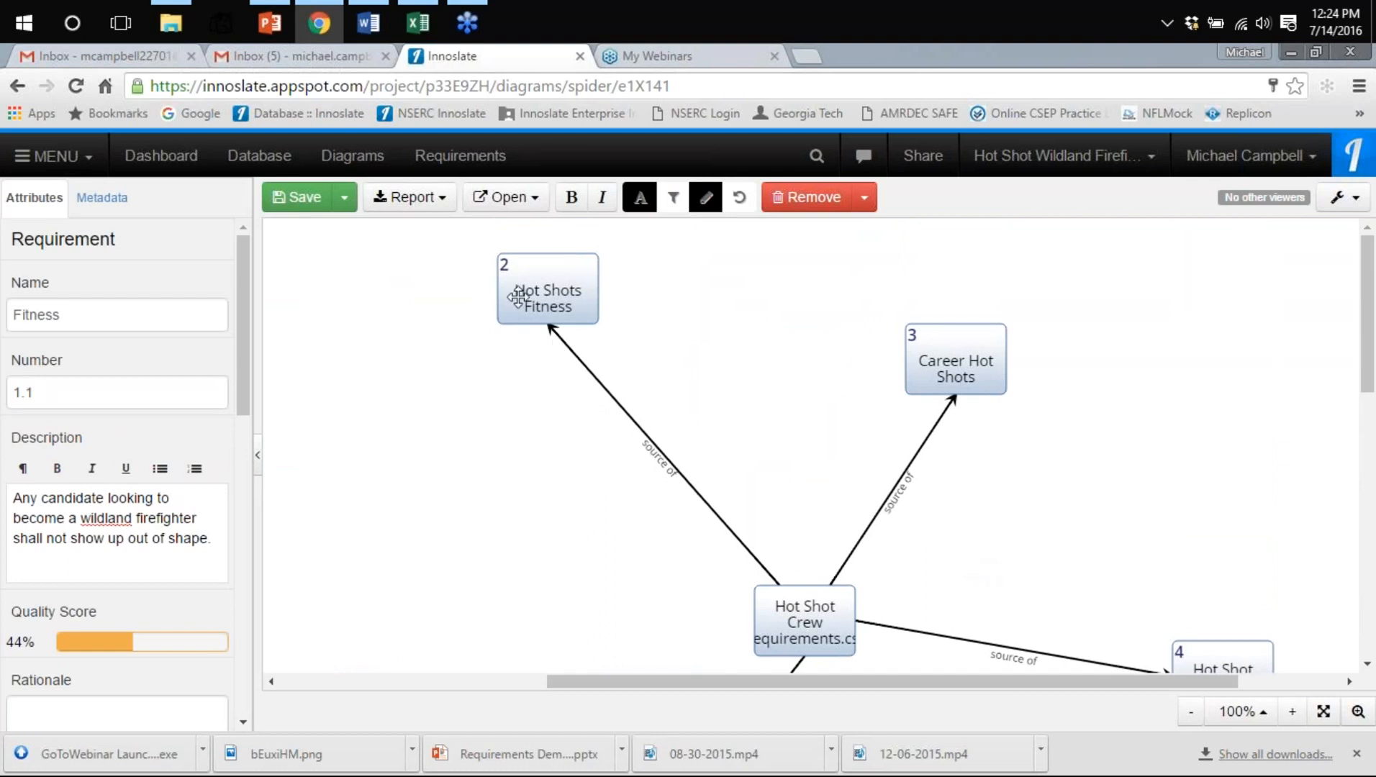
left_click(346, 319)
left_click_drag(105, 254, 521, 296)
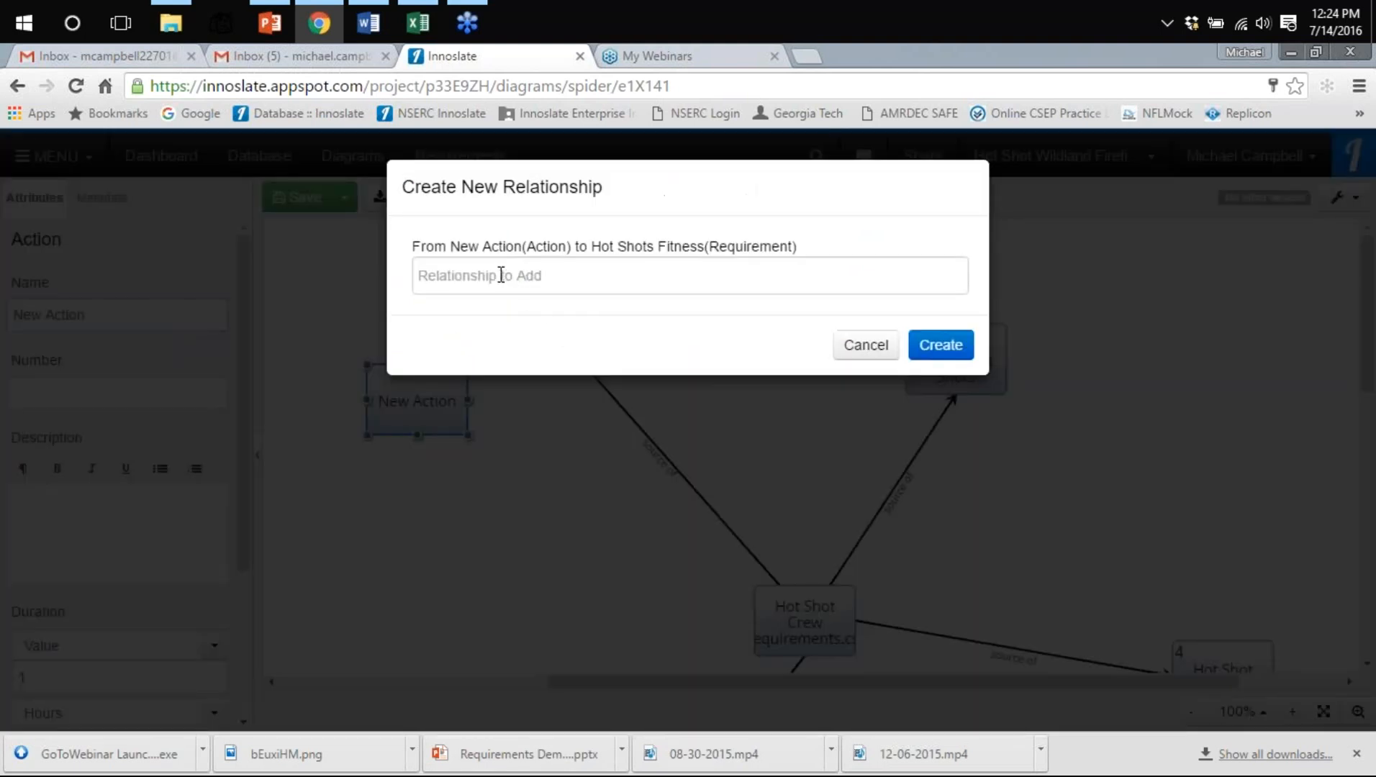
left_click(508, 287)
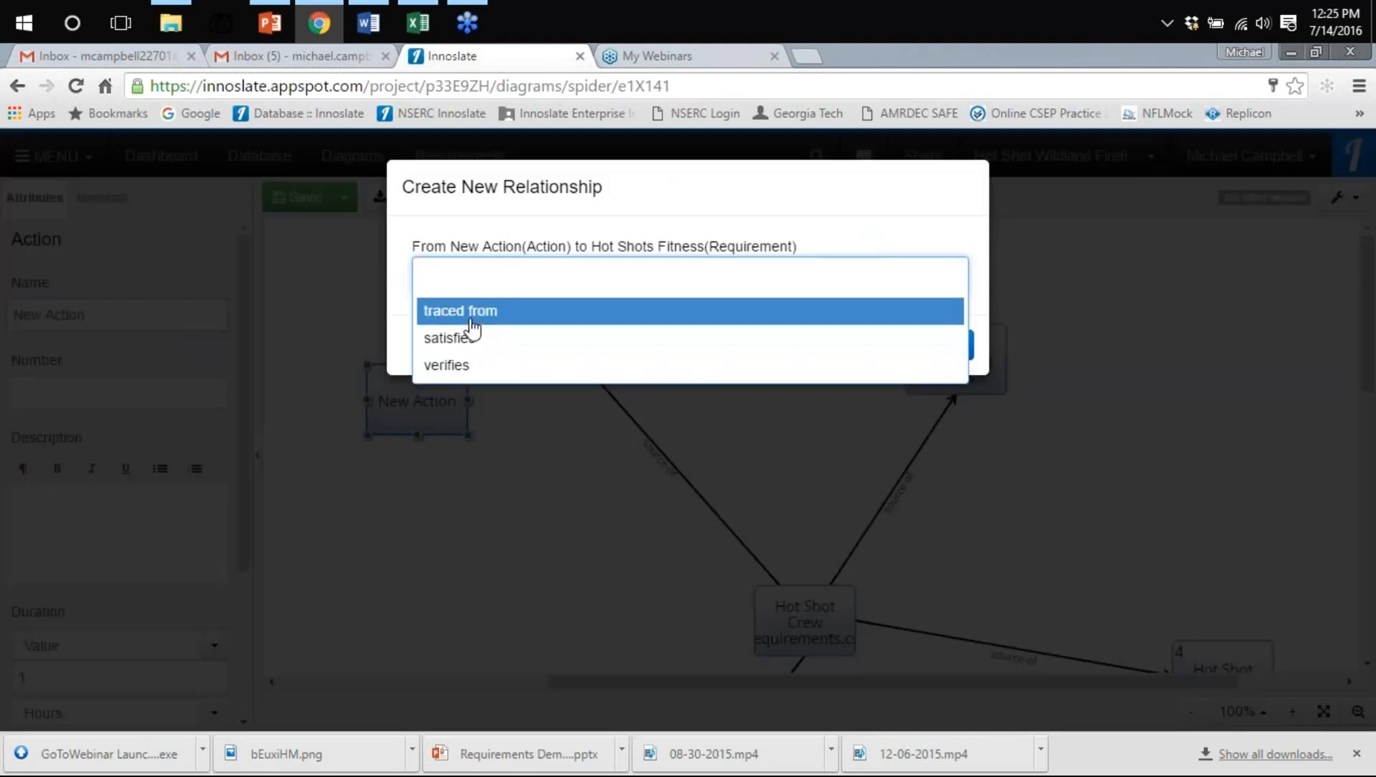
left_click(466, 311)
left_click(923, 357)
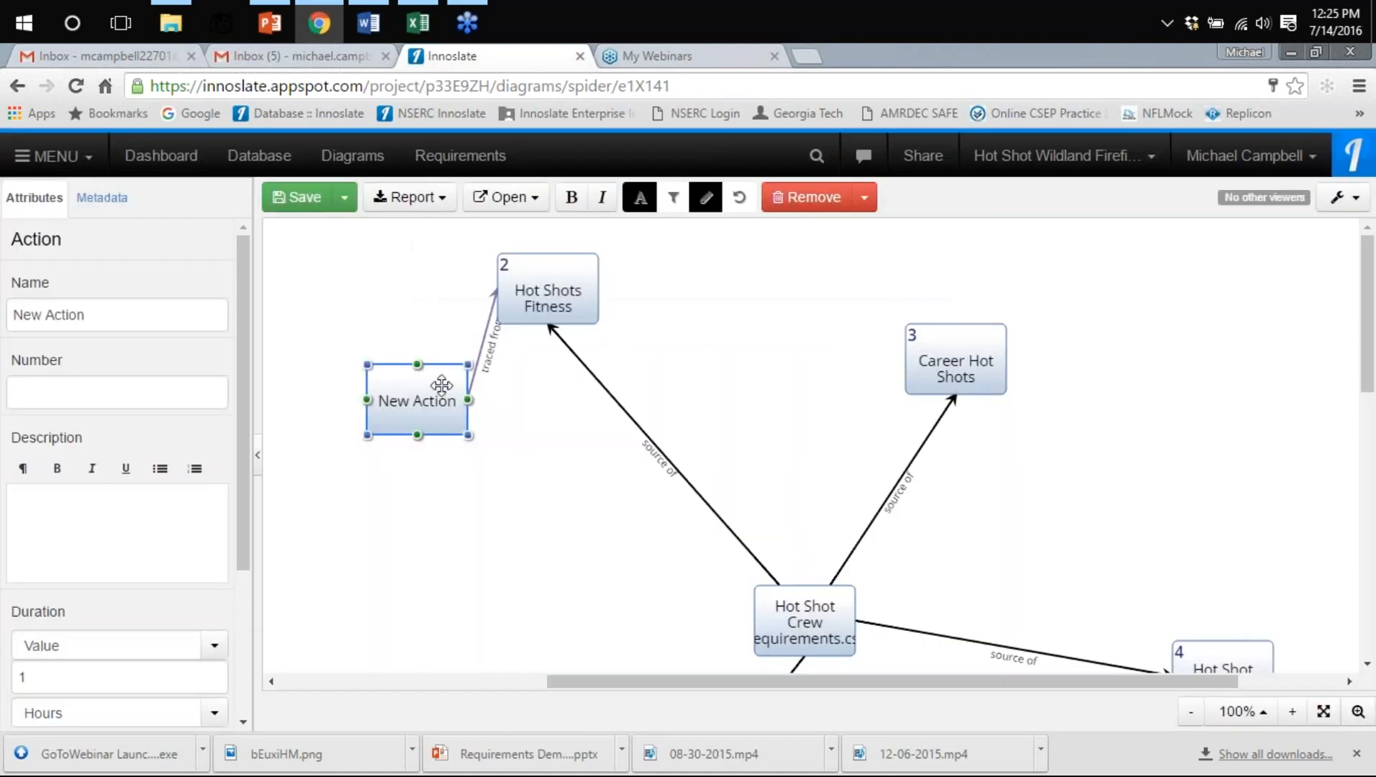
left_click_drag(436, 425, 385, 511)
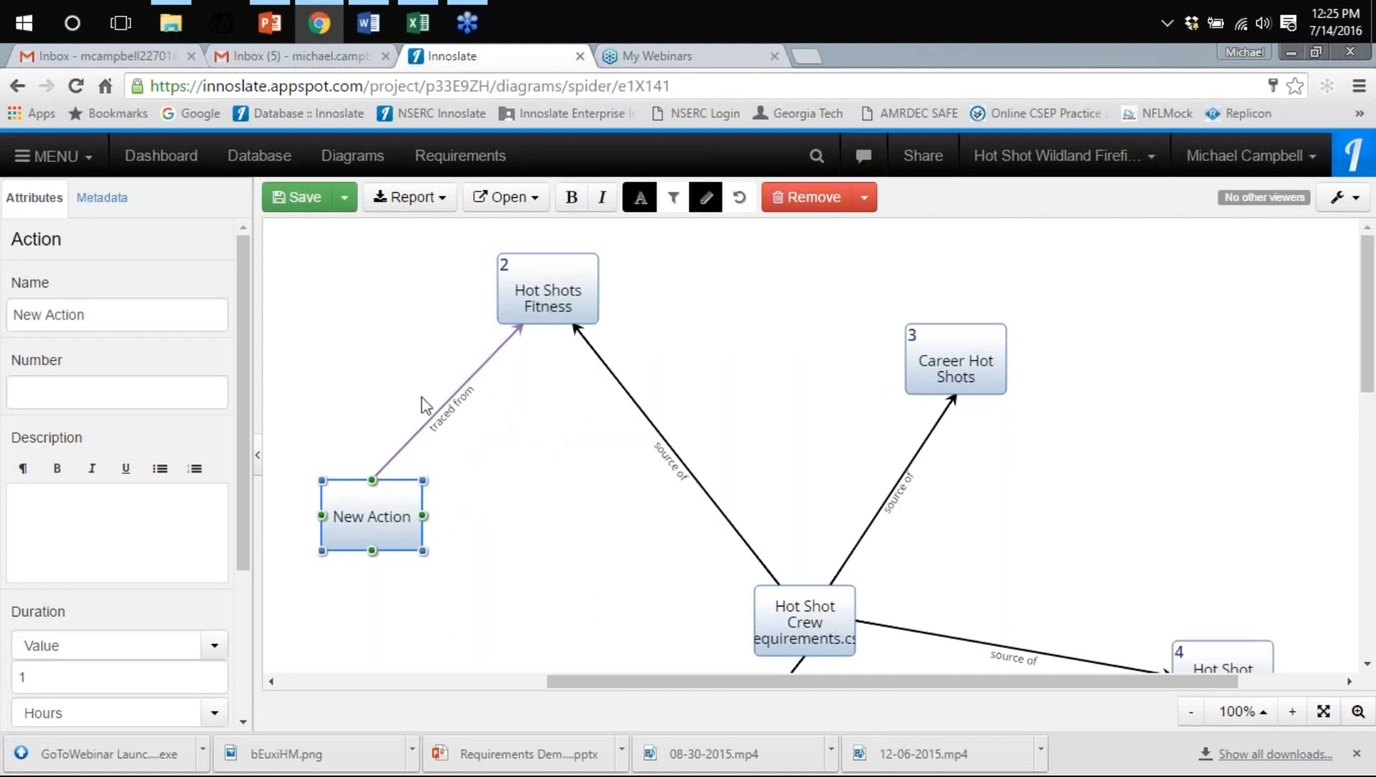
Rename the new Action as Hot Shots PT guide to employment
left_click(90, 316)
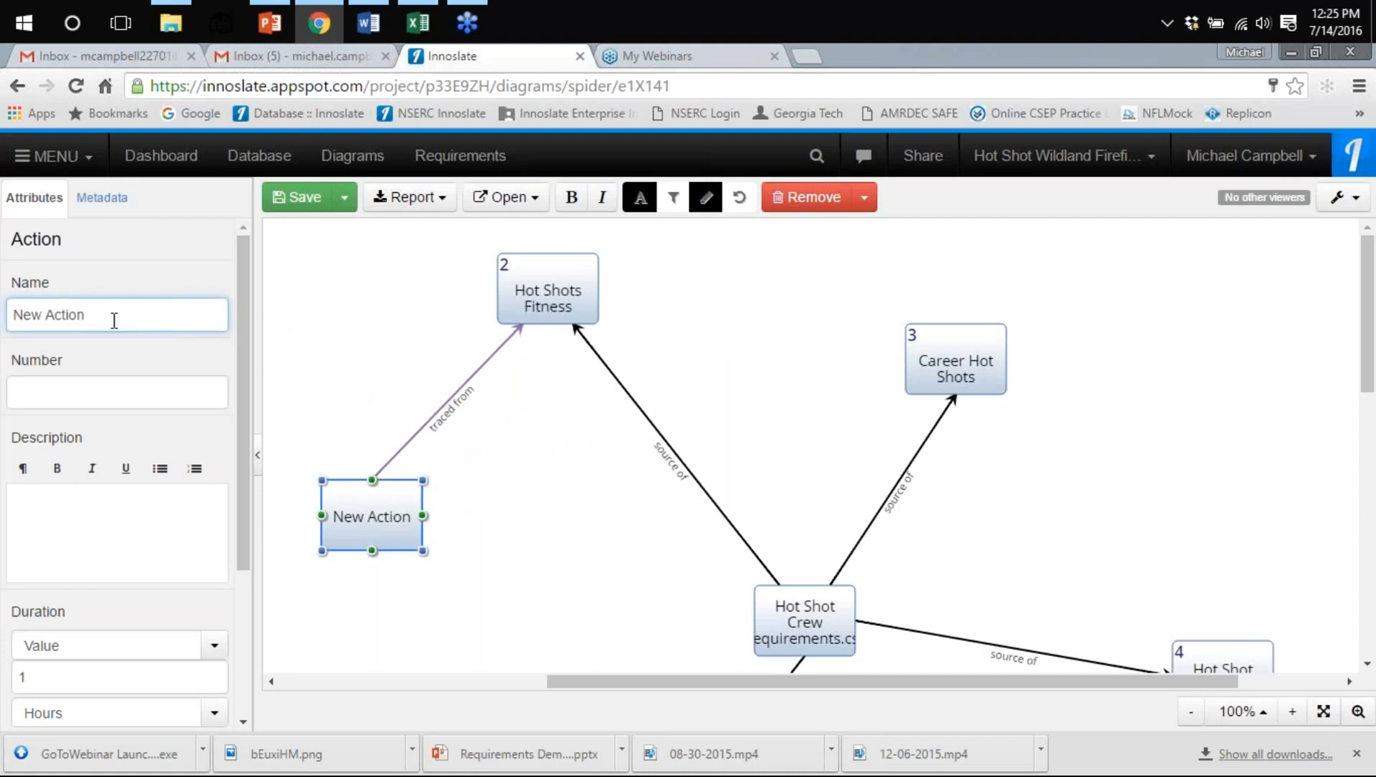
key("BackSpace")
key("BackSpace")
key("BackSpace")
key("BackSpace")
key("BackSpace")
key("BackSpace")
key("BackSpace")
key("BackSpace")
key("BackSpace")
key("BackSpace")
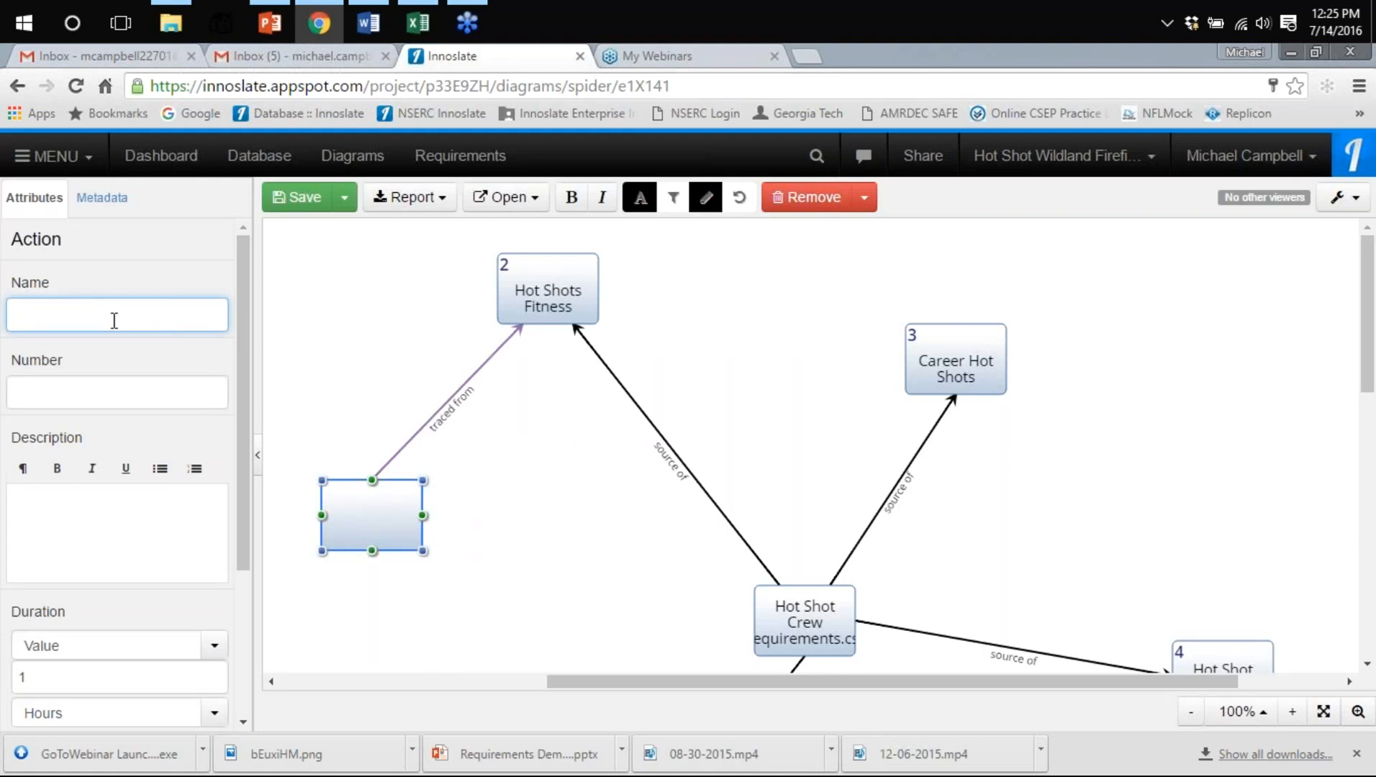
type("Hot Shots")
type(" f")
type("PT Gu")
key("BackSpace")
key("BackSpace")
key("BackSpace")
key("BackSpace")
key("BackSpace")
key("BackSpace")
type("PT guide to employment")
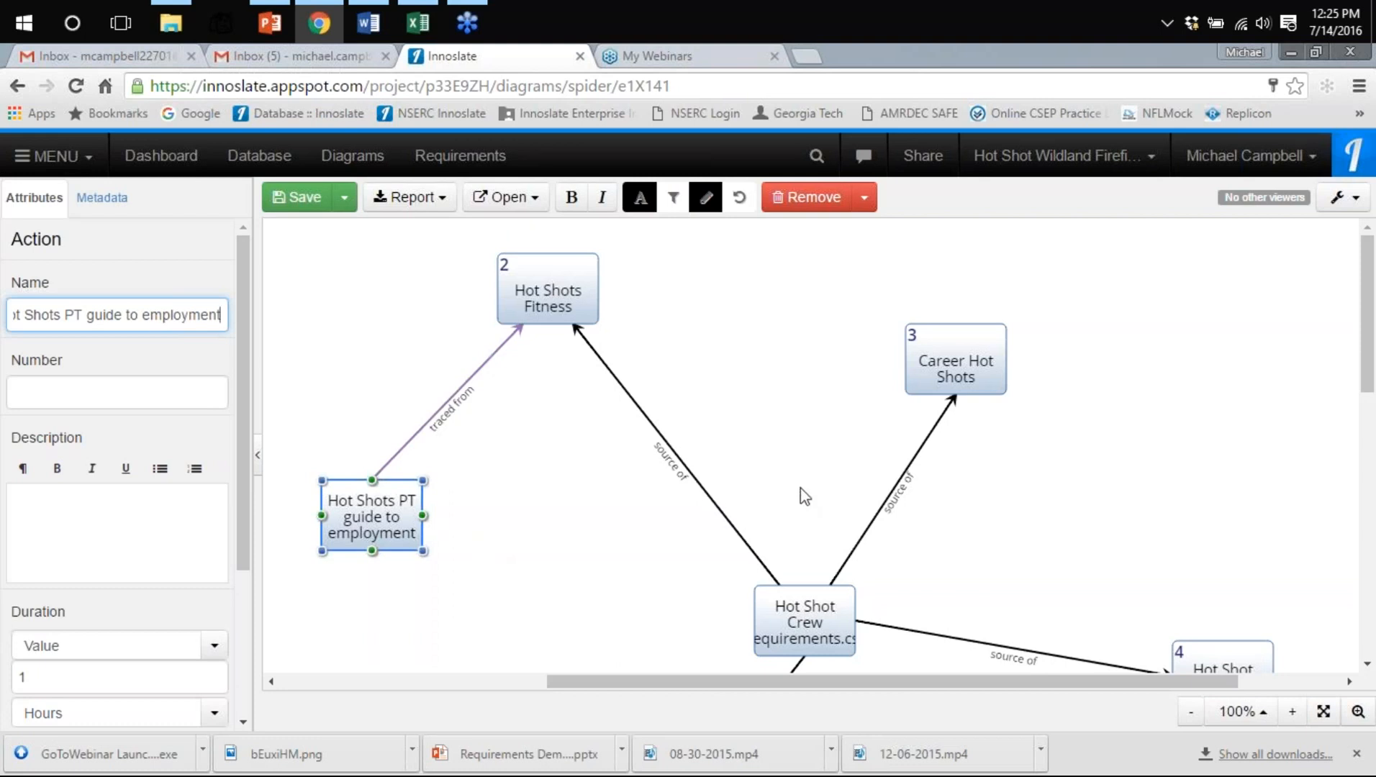
Open the entity view of requirement 2 Hot Shots Fitness from the requirements document and review its relationships and quality attributes
scroll(800, 488, "down", 2)
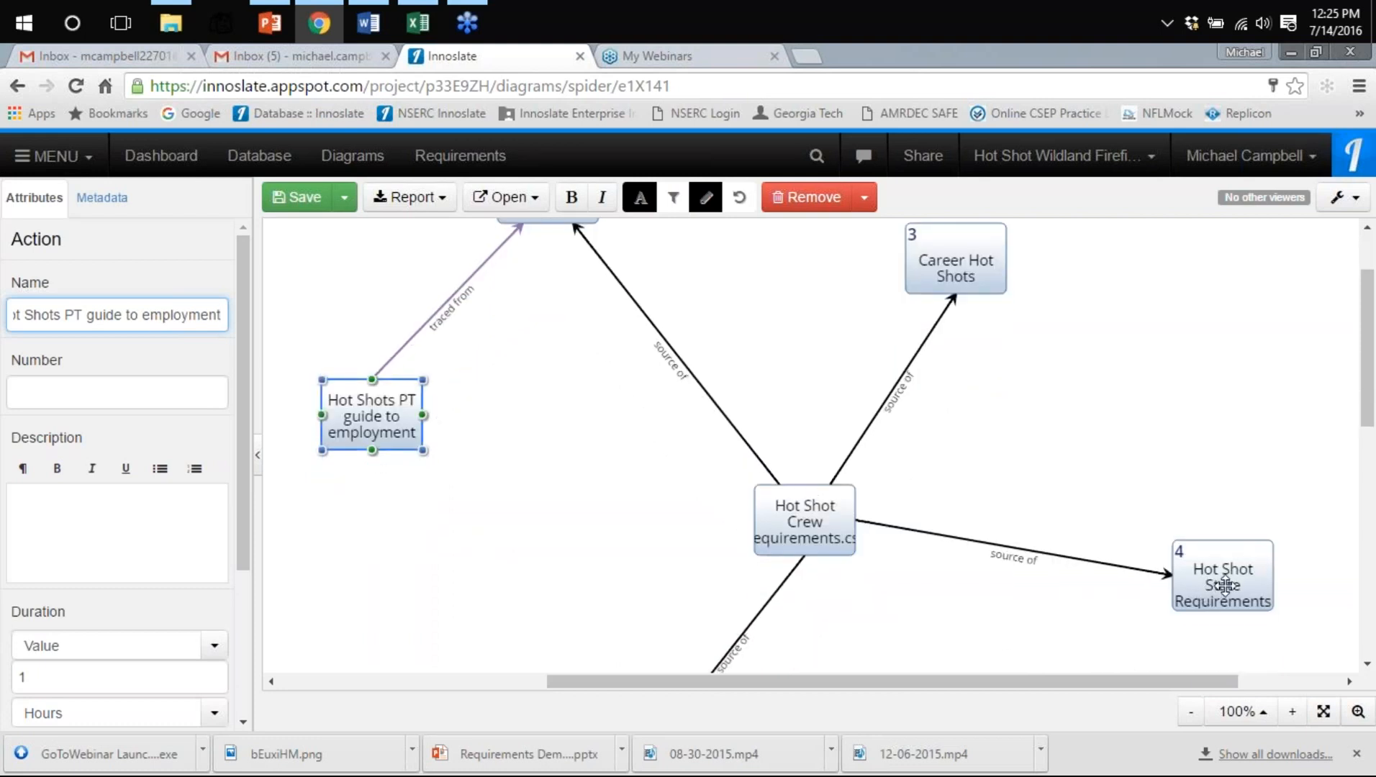
scroll(642, 338, "up", 2)
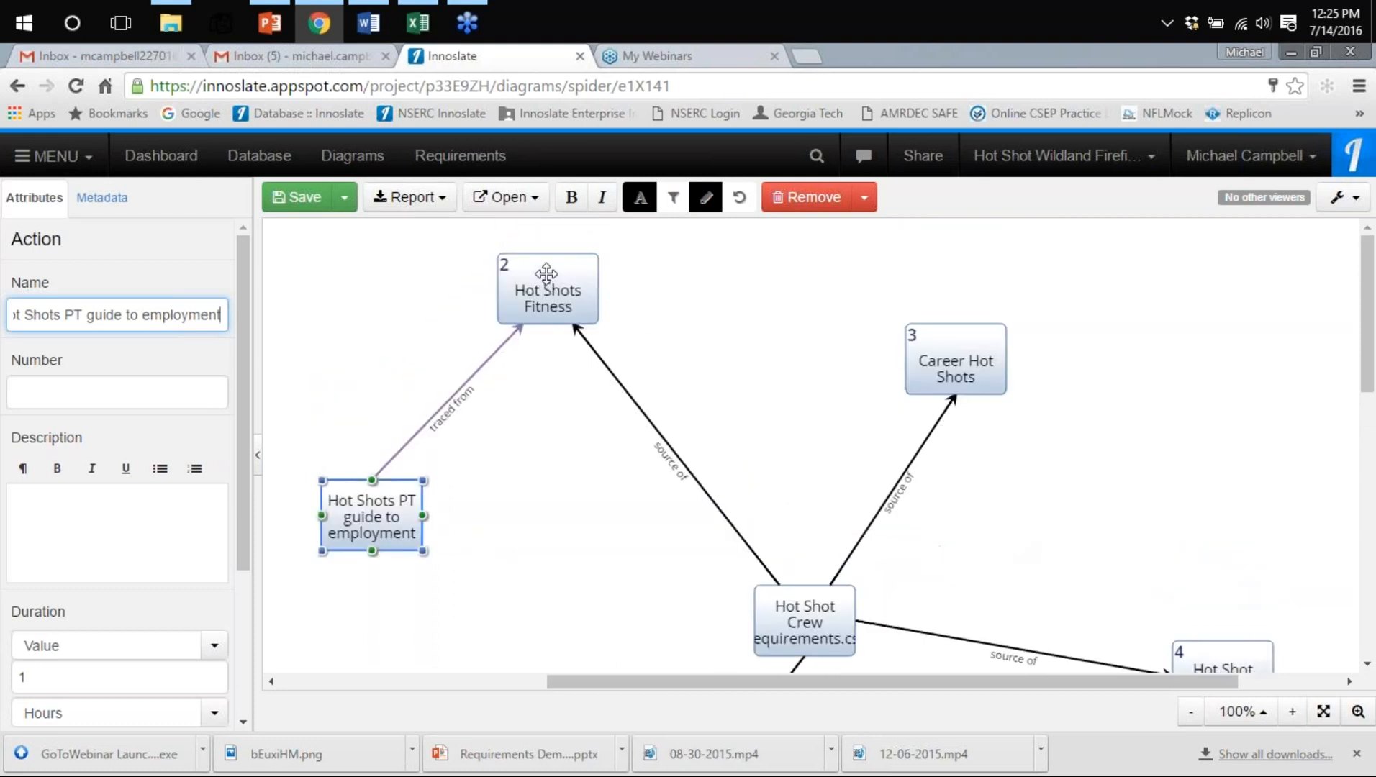
left_click(475, 155)
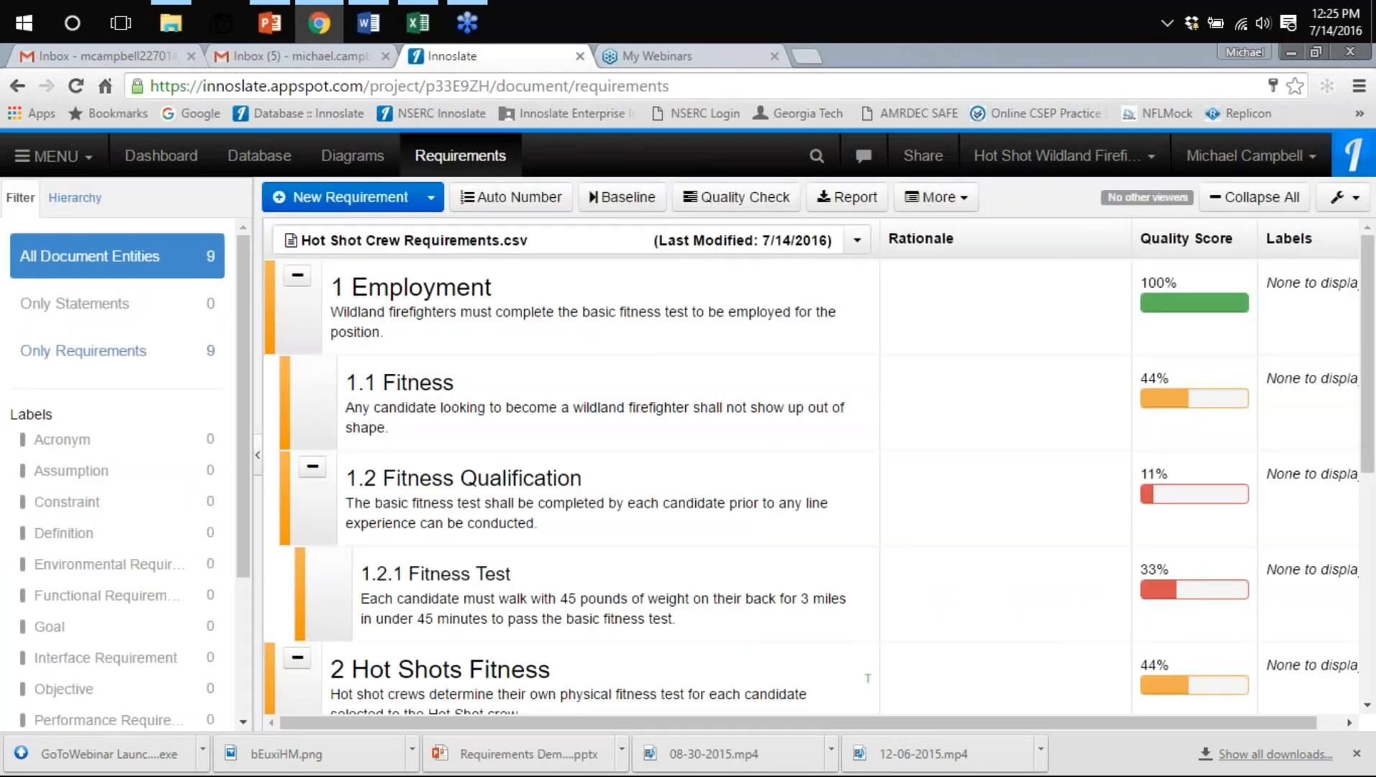
scroll(893, 474, "down", 1)
scroll(893, 474, "down", 3)
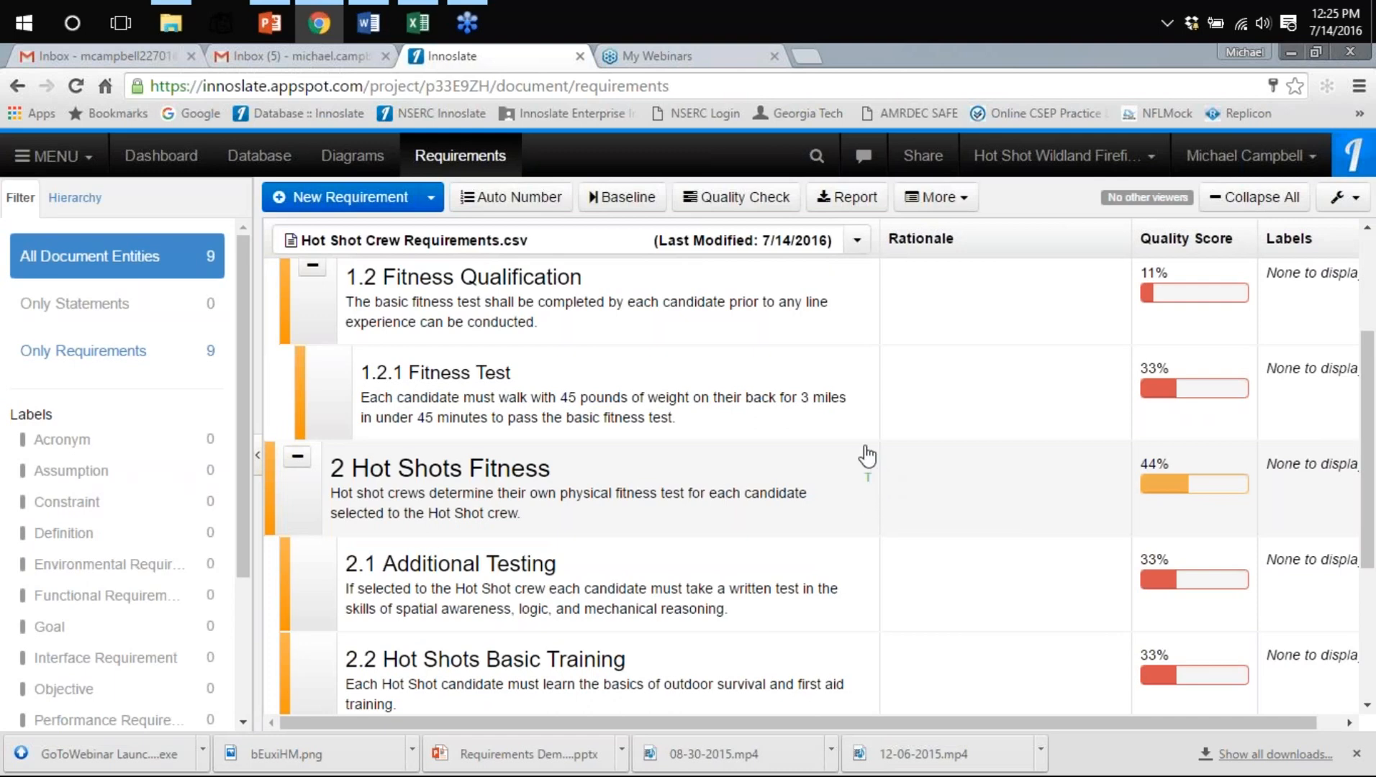
left_click(937, 196)
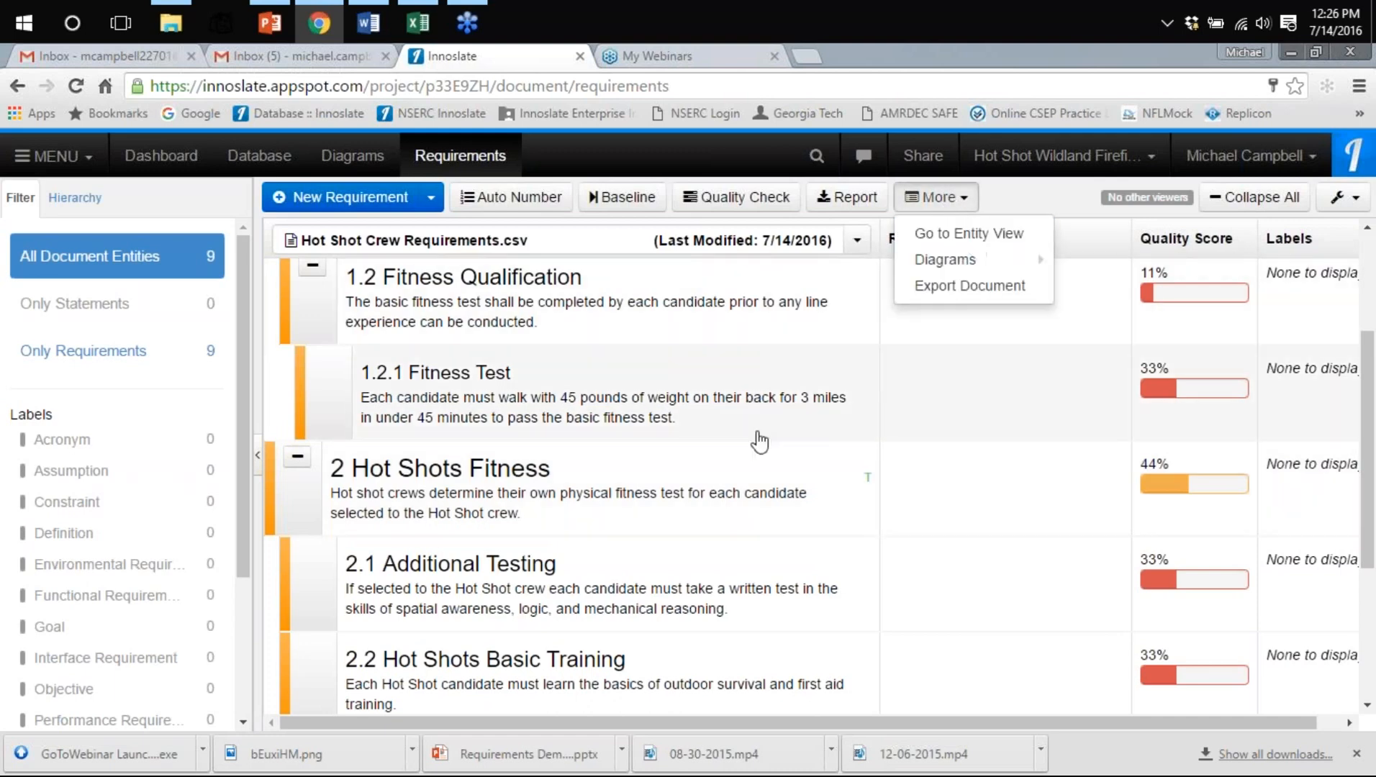
left_click(693, 479)
left_click(774, 197)
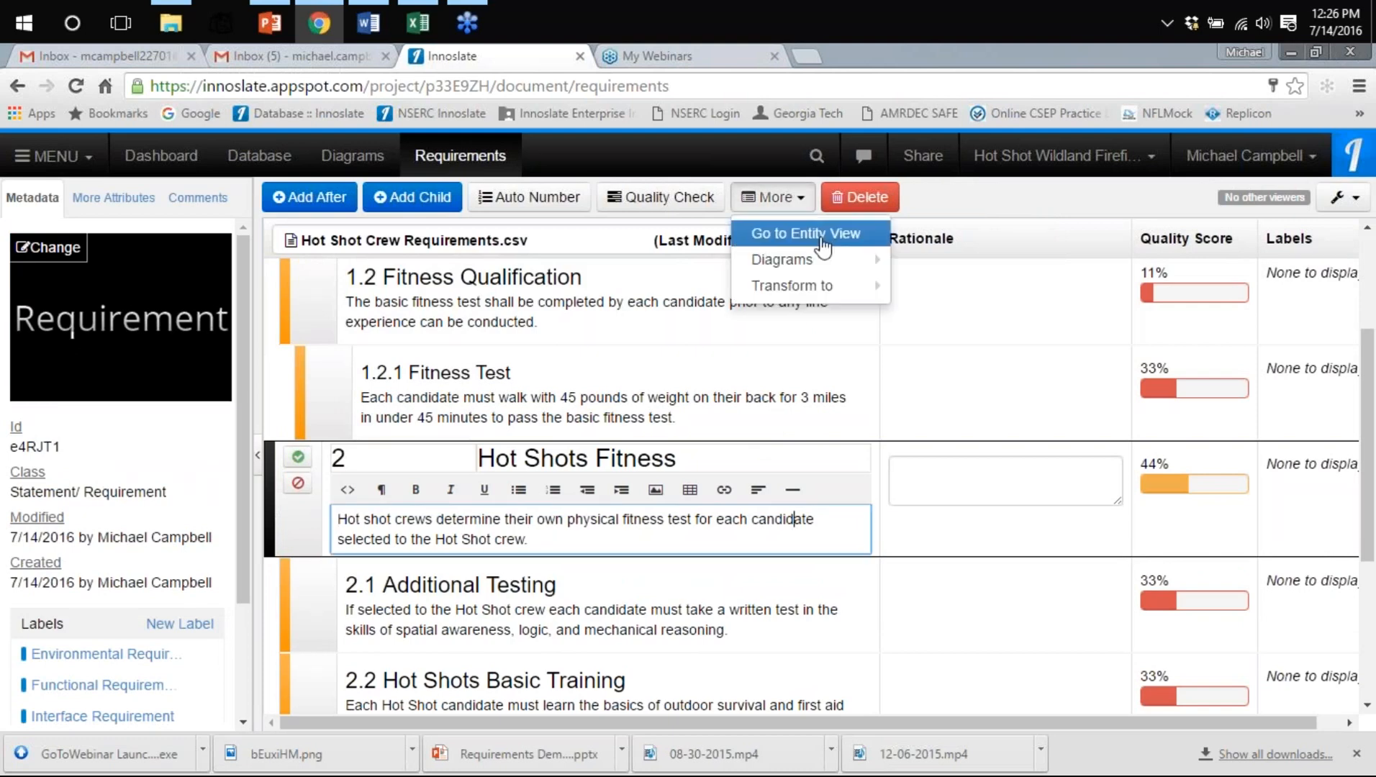
left_click(831, 243)
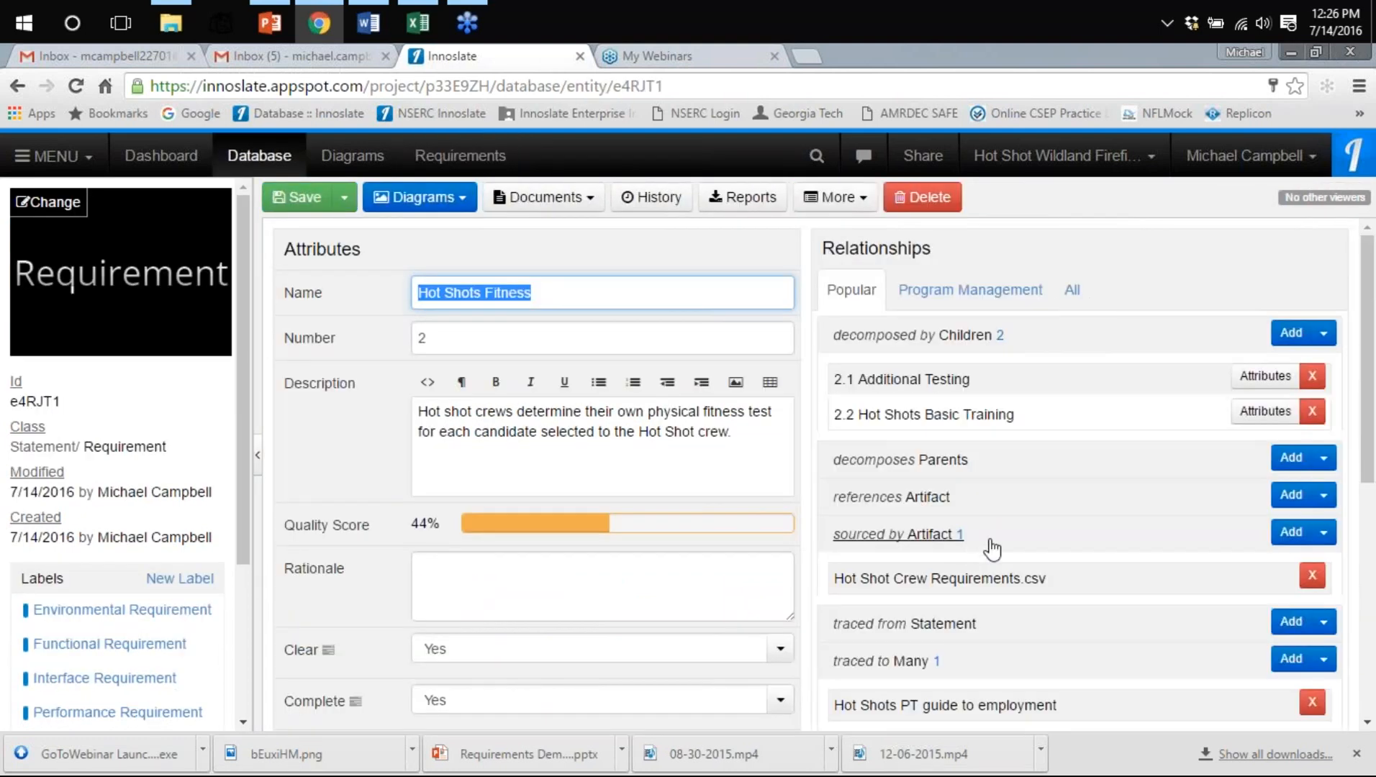
scroll(986, 547, "down", 4)
scroll(992, 482, "down", 1)
scroll(992, 483, "up", 1)
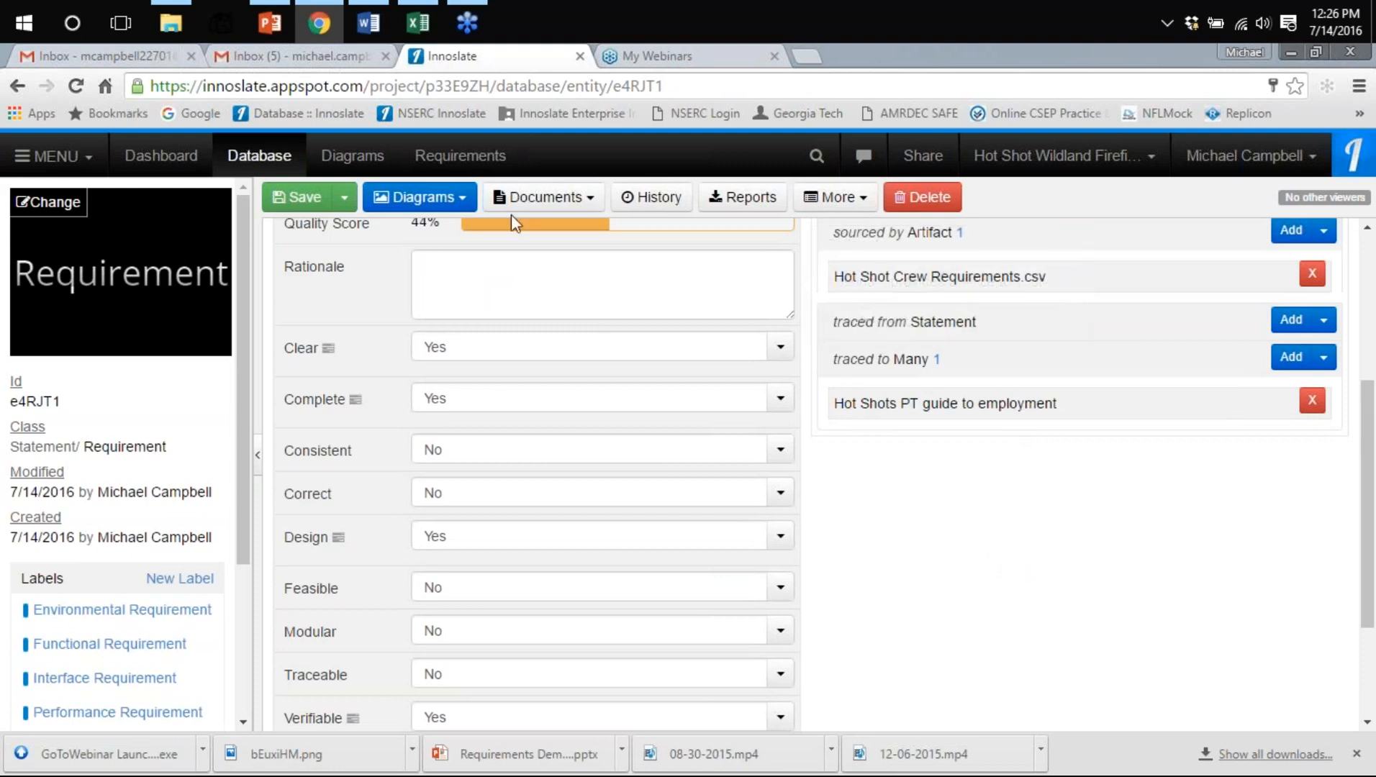
Return to the requirements document and examine the traceability marker beside requirement 2 Hot Shots Fitness and the neighbouring requirements
left_click(457, 157)
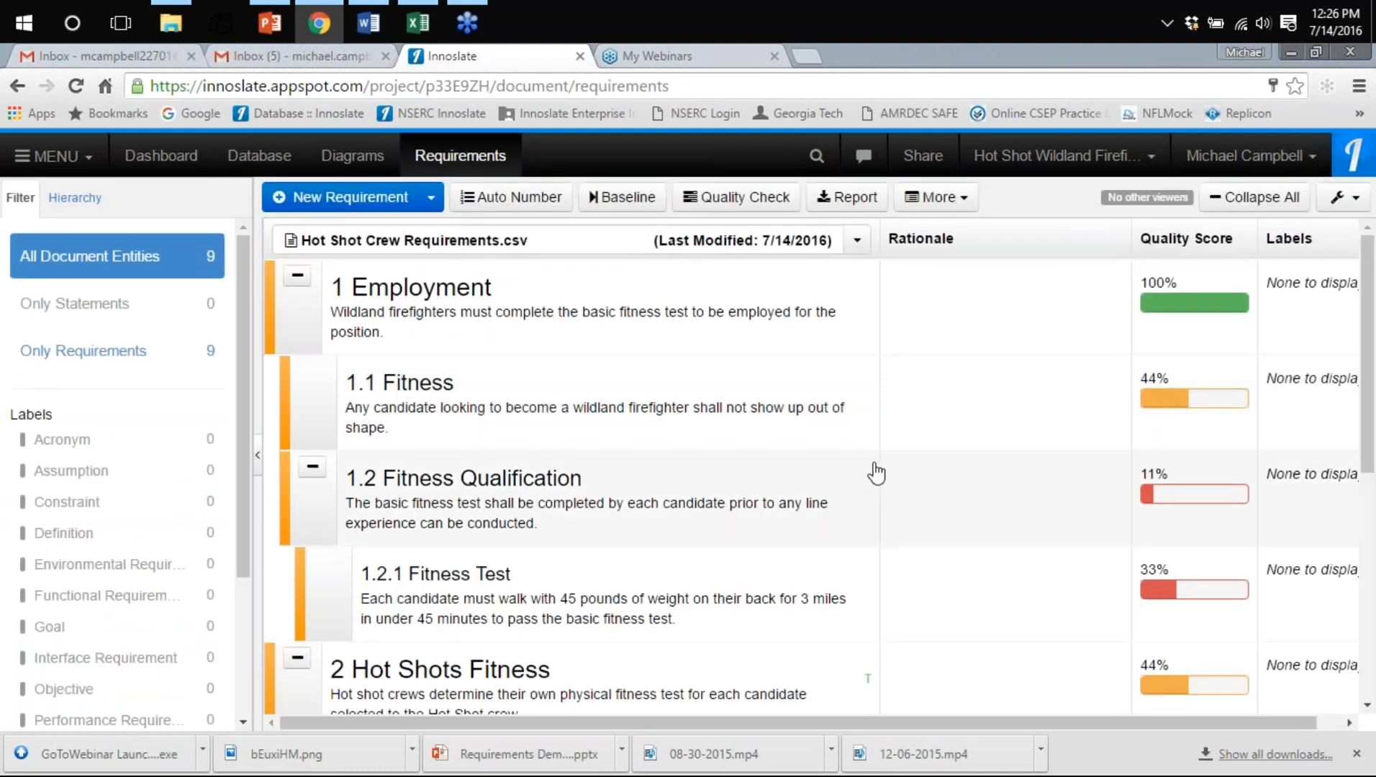
scroll(897, 546, "down", 3)
scroll(897, 546, "down", 1)
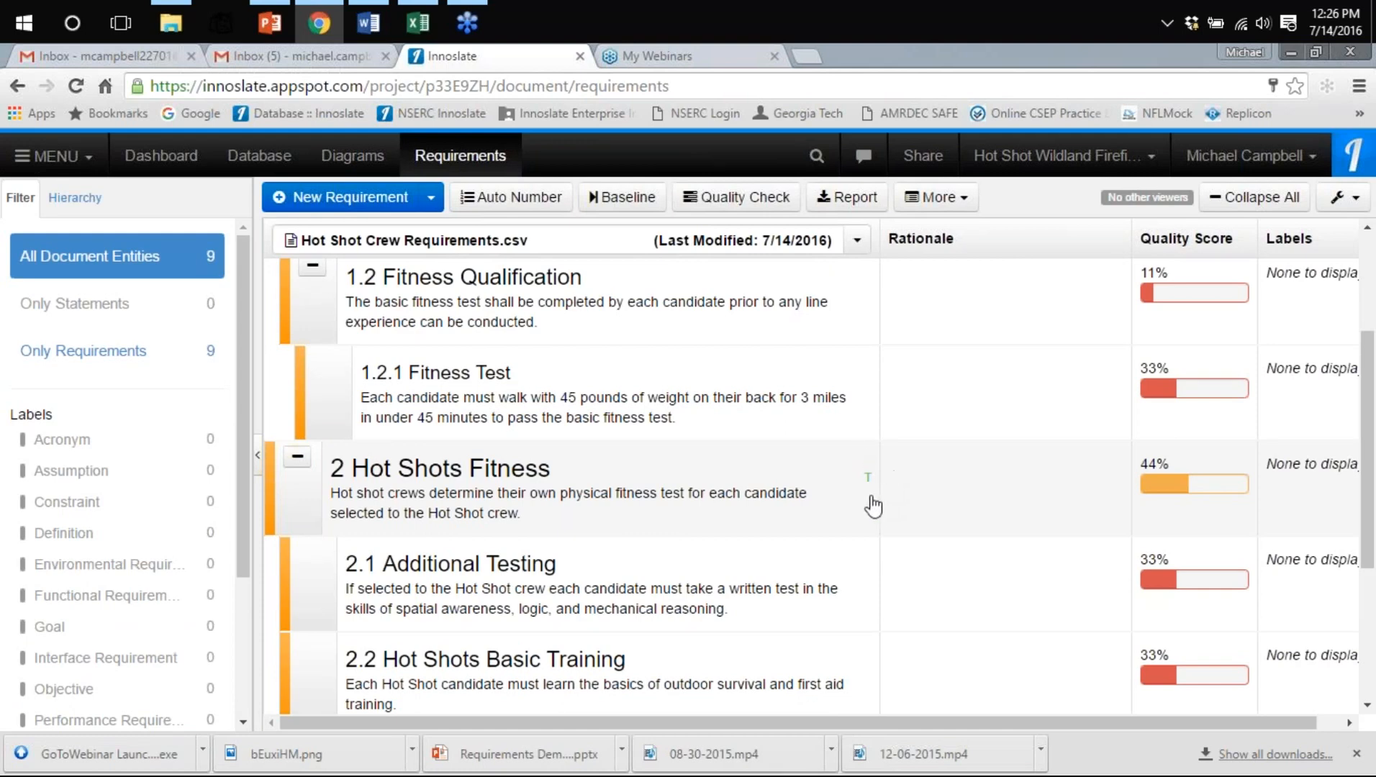
scroll(864, 475, "down", 3)
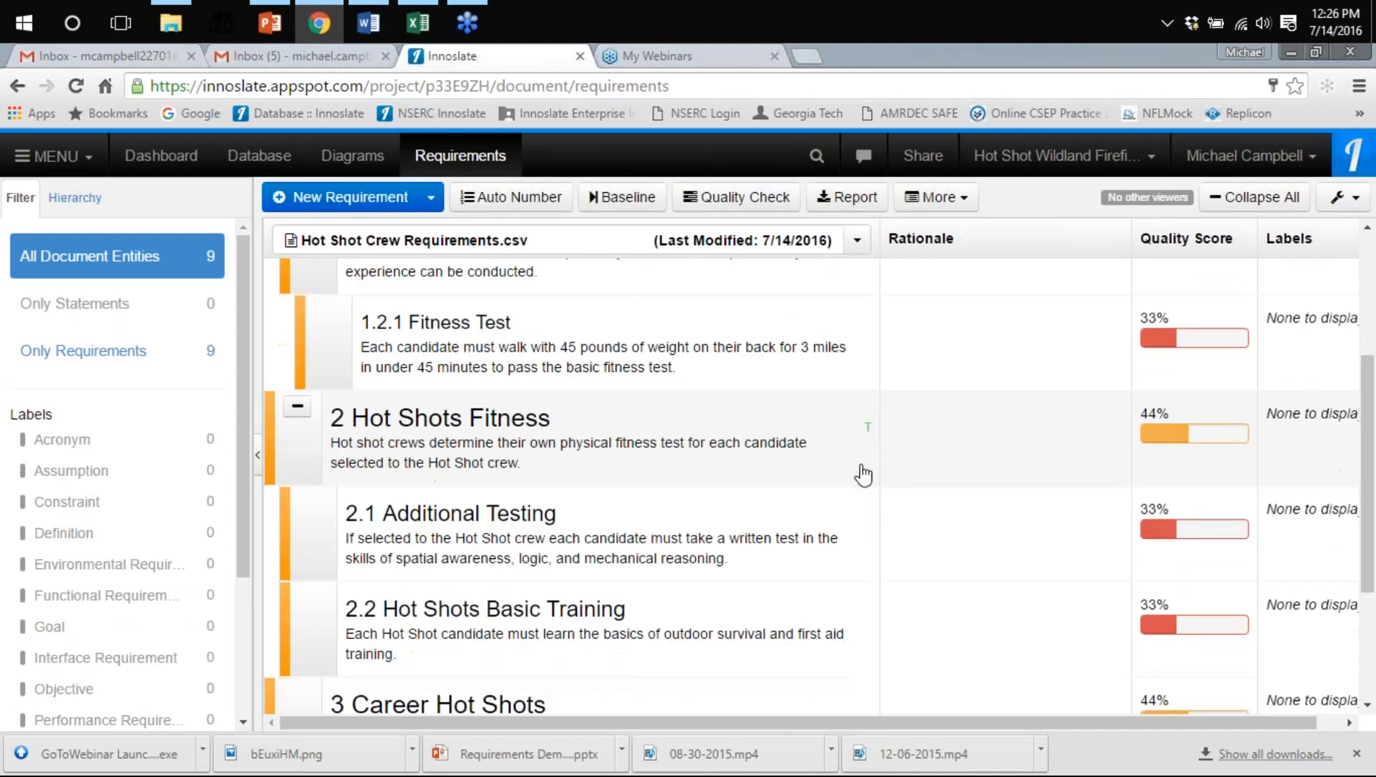
scroll(864, 475, "down", 1)
scroll(867, 432, "up", 3)
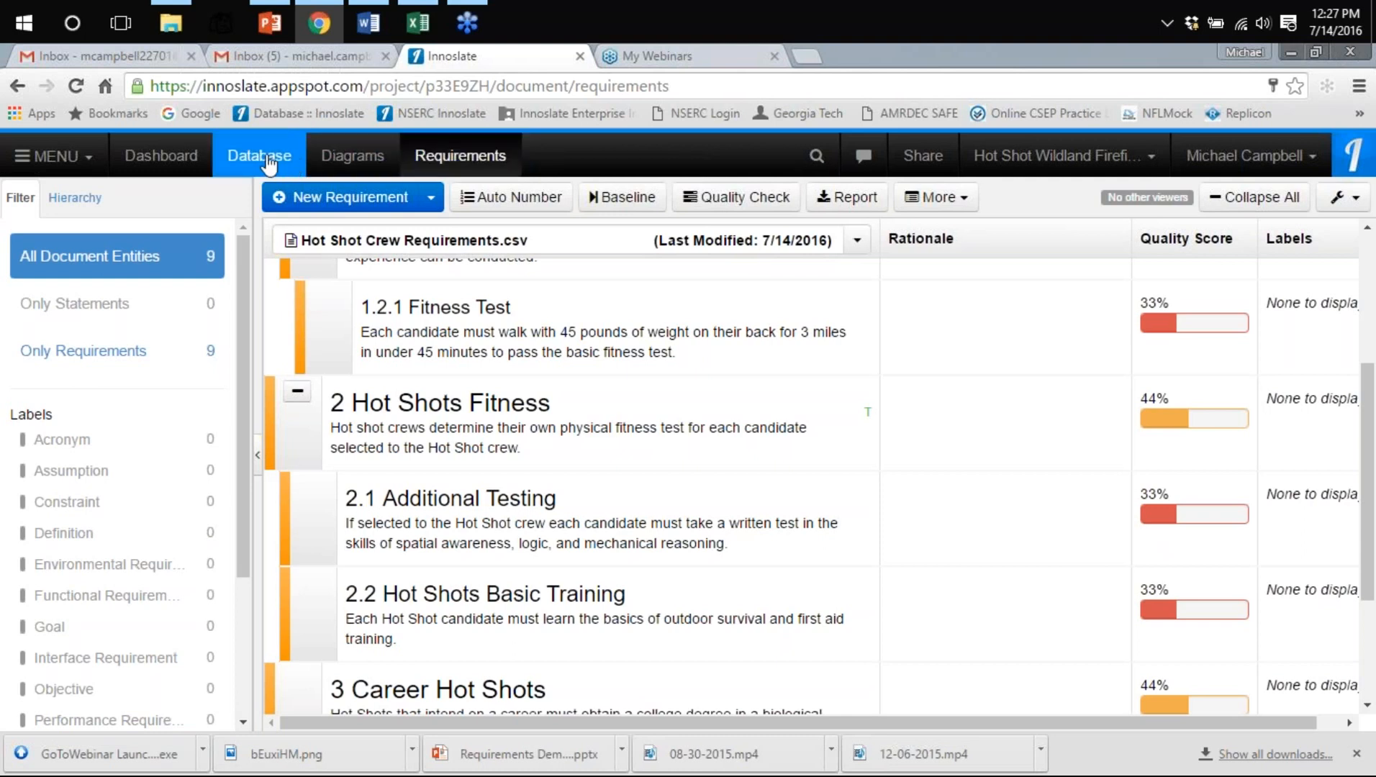
Create a test plan document named Hot Shot PT Test from the CDC Test Plan (With Guidelines) template
left_click(90, 157)
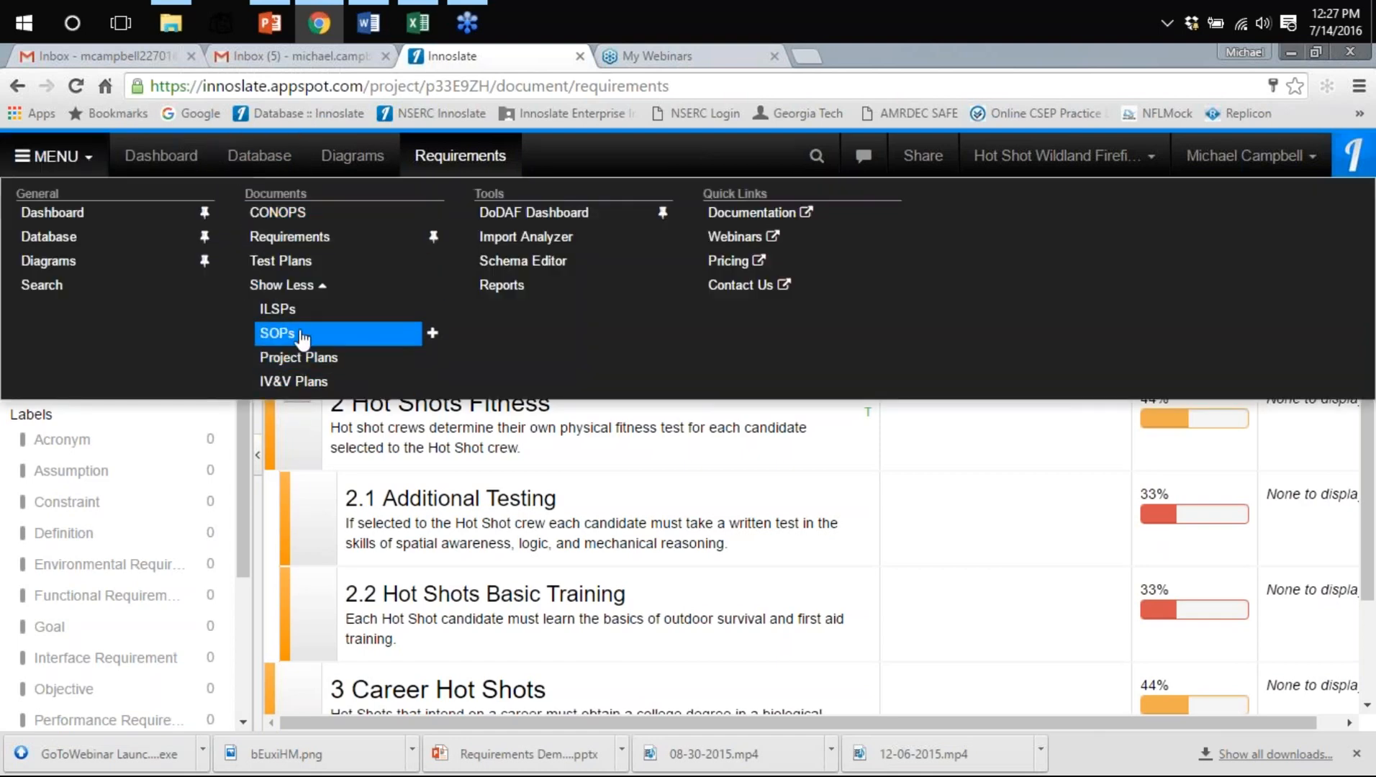
left_click(308, 264)
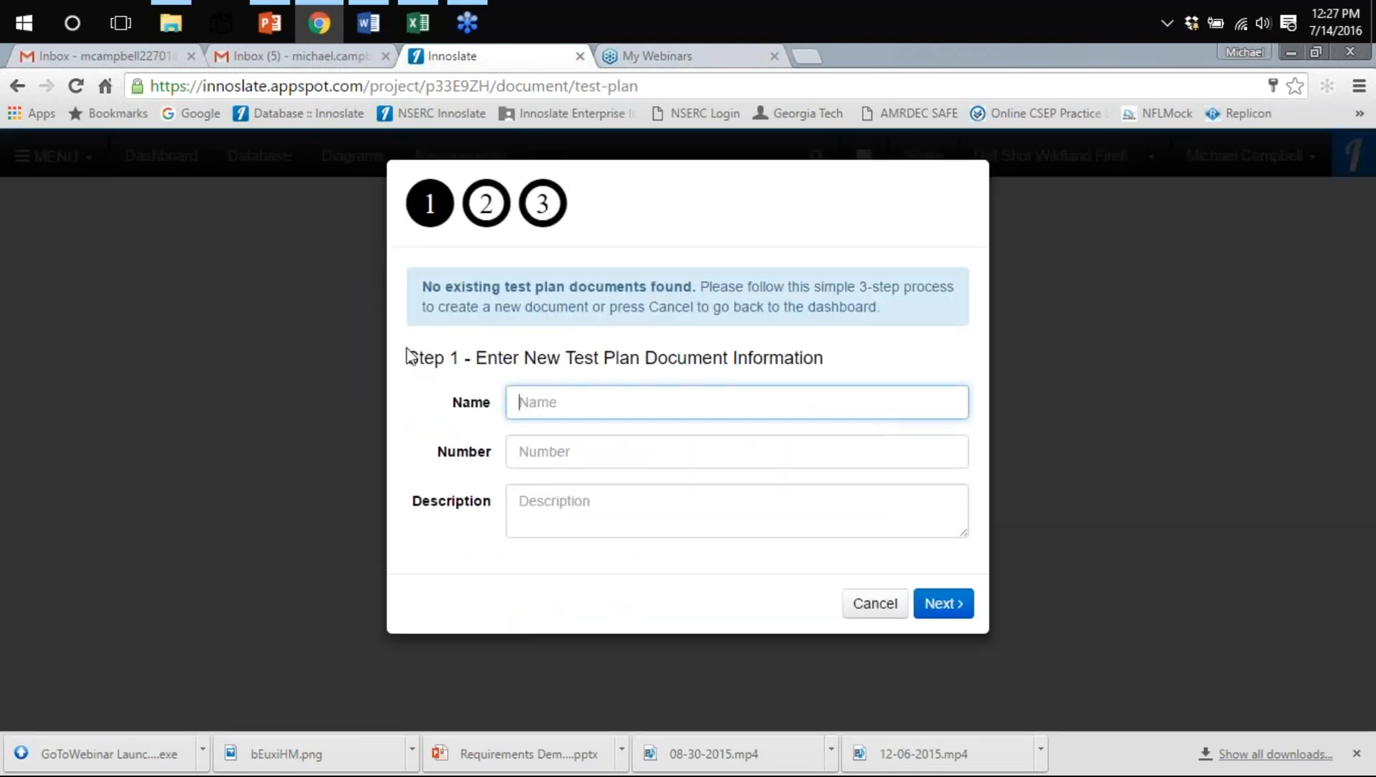
type("Hot Shot PT Test")
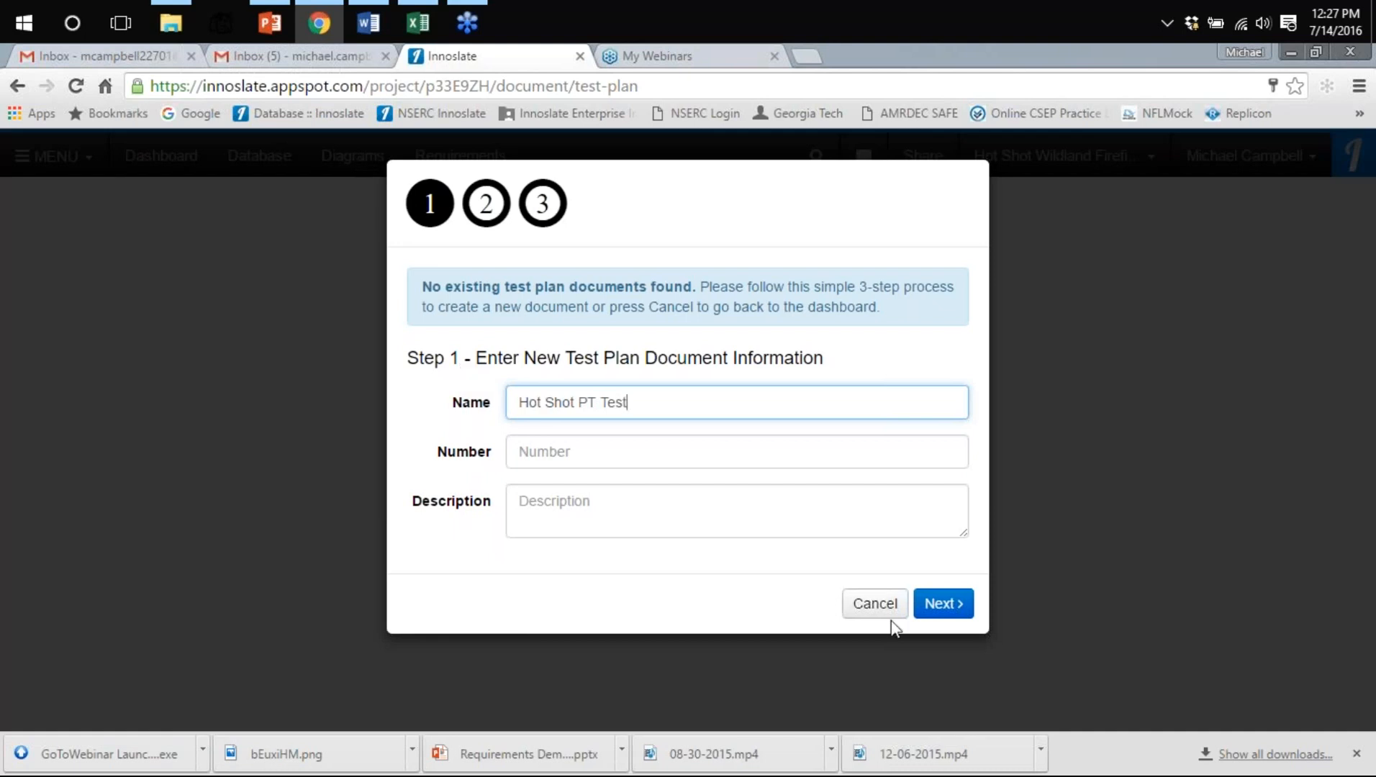
left_click(955, 609)
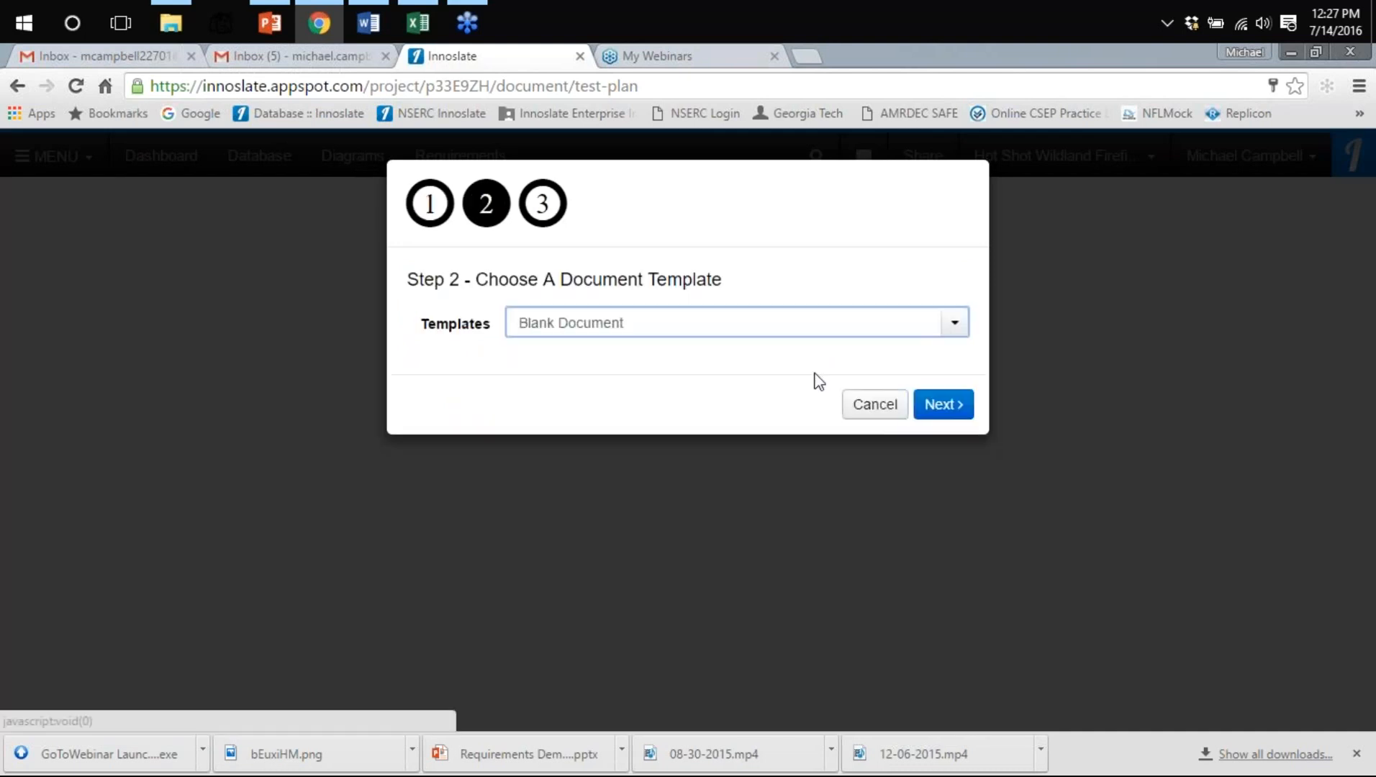
left_click(948, 329)
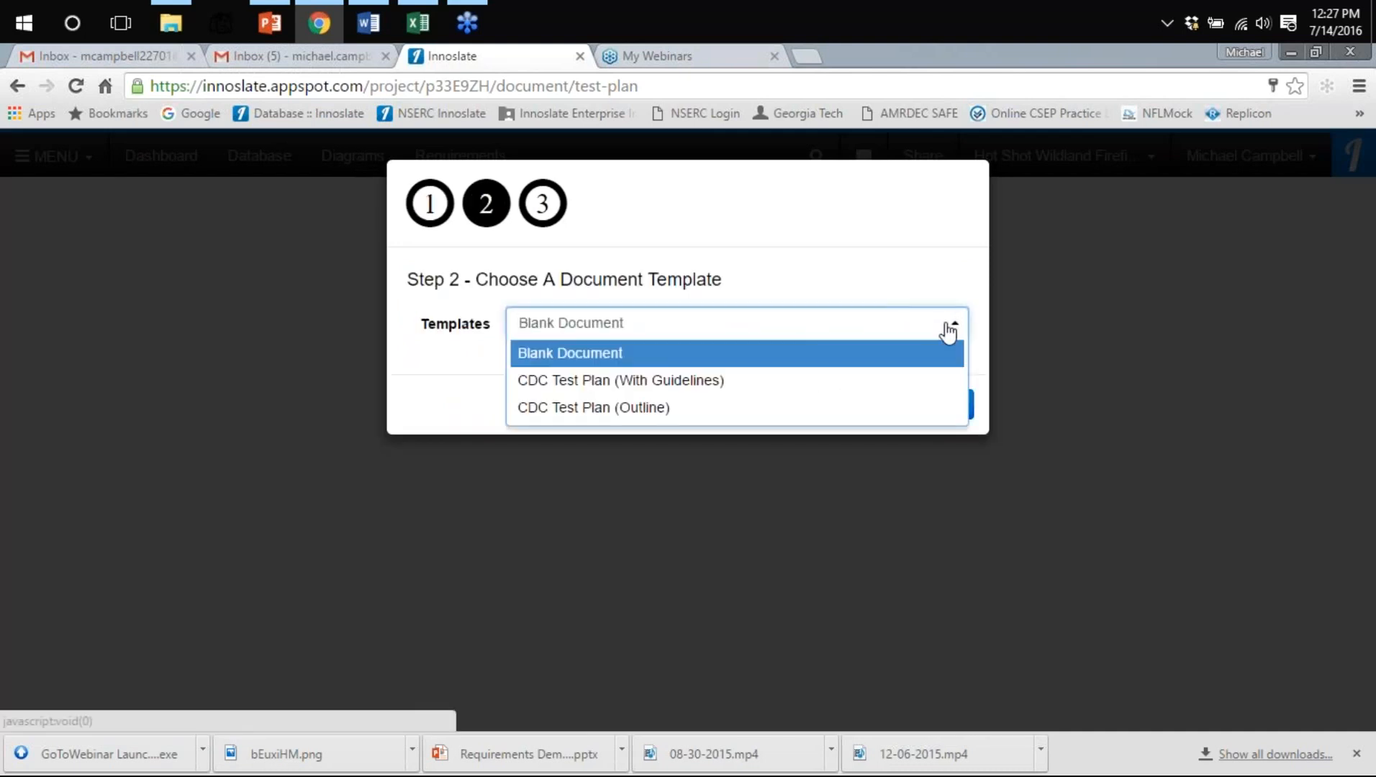
left_click(682, 387)
left_click(943, 402)
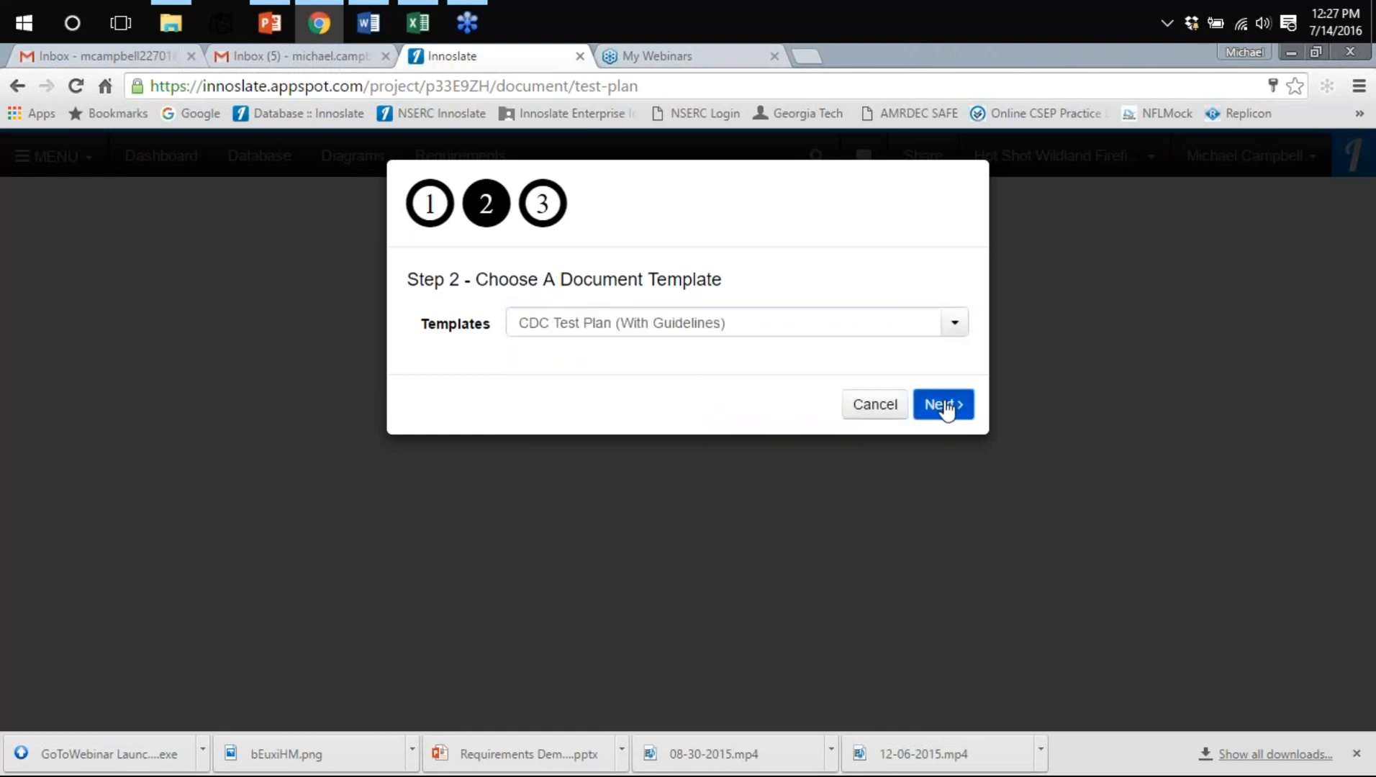
left_click(943, 417)
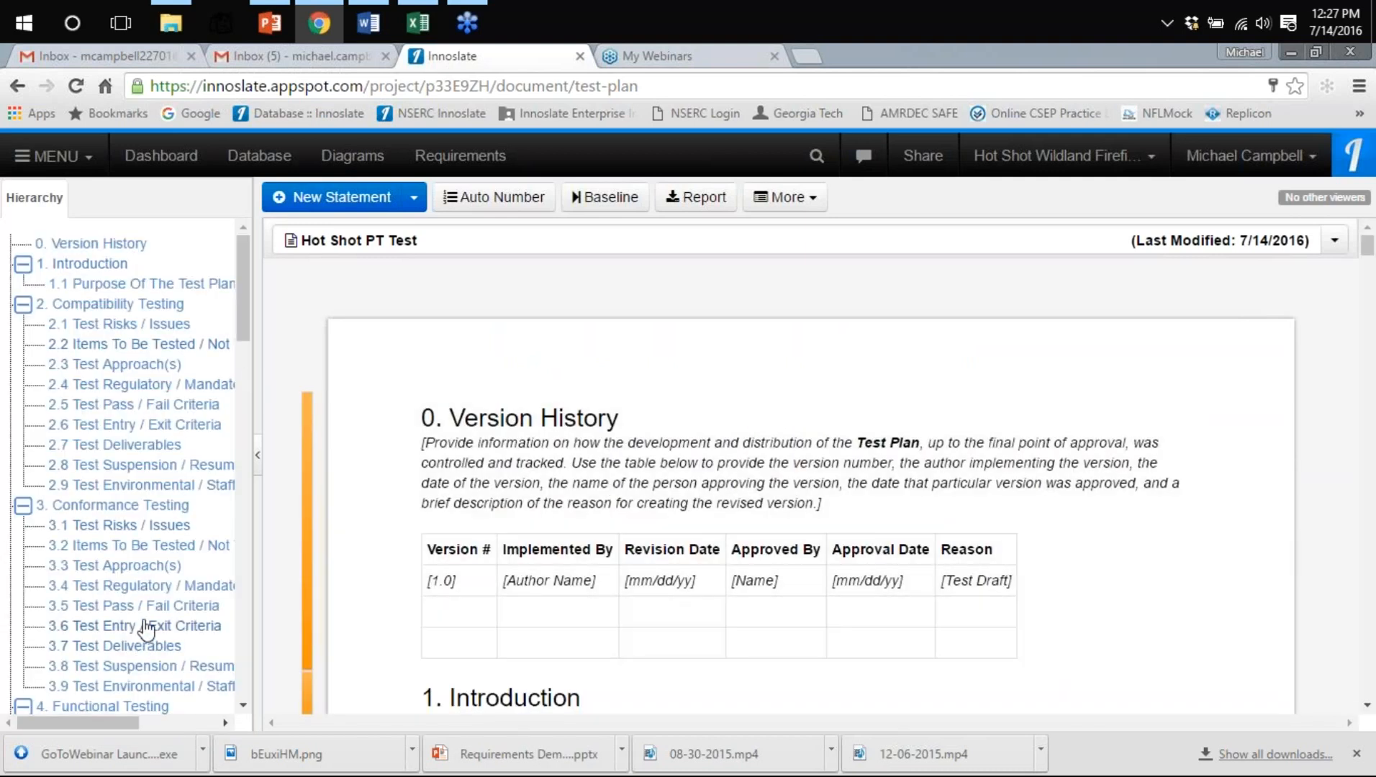
Review the subsections of section 4 Functional Testing in the test plan and return to the Hot Shot Crew Requirements document
scroll(147, 628, "down", 3)
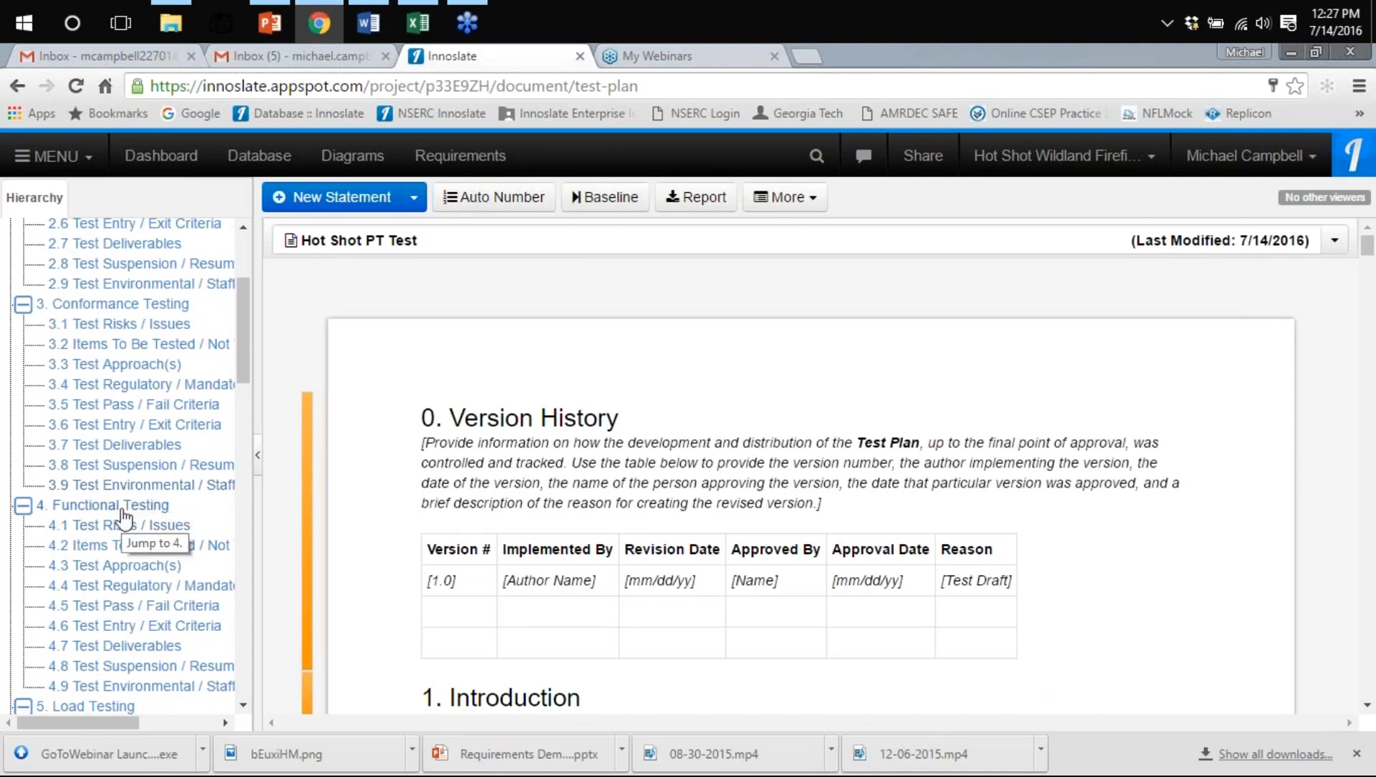
left_click(123, 510)
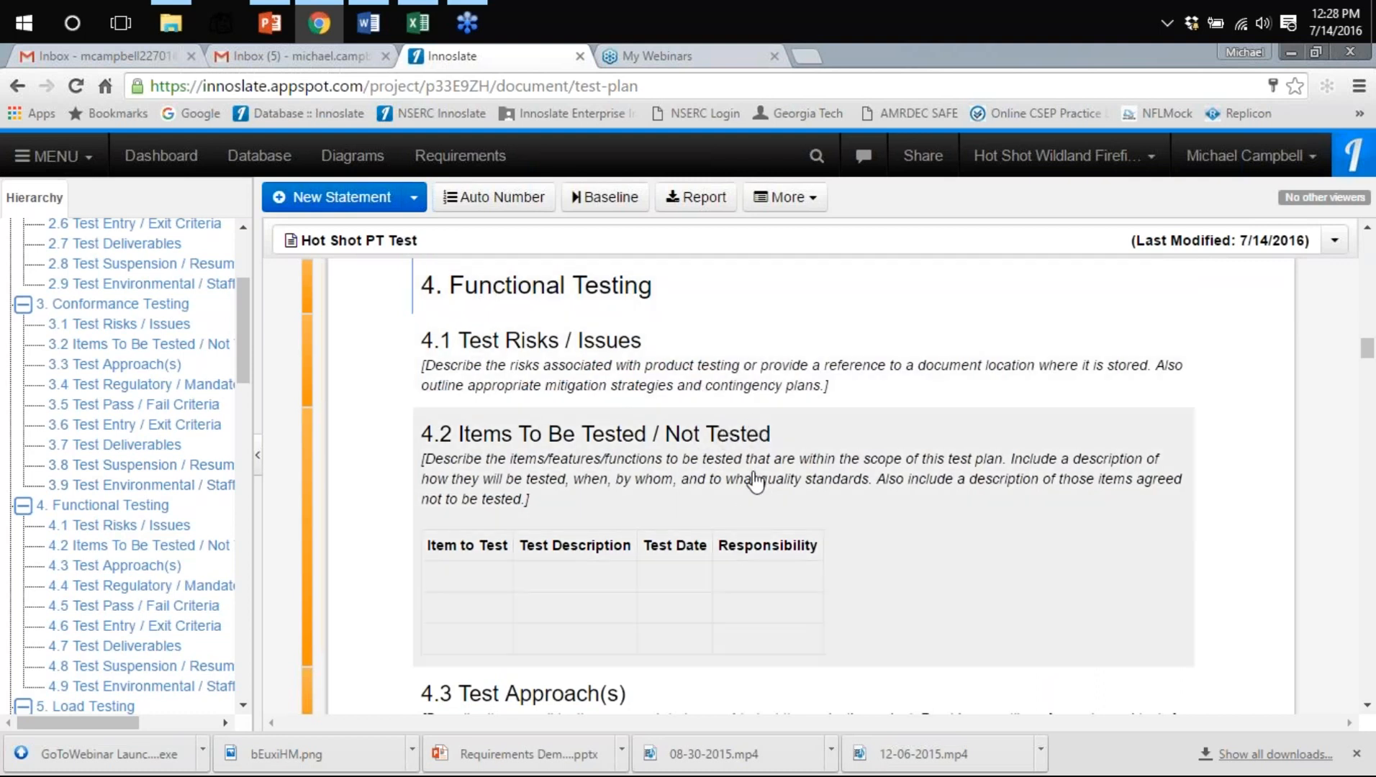
scroll(702, 468, "down", 2)
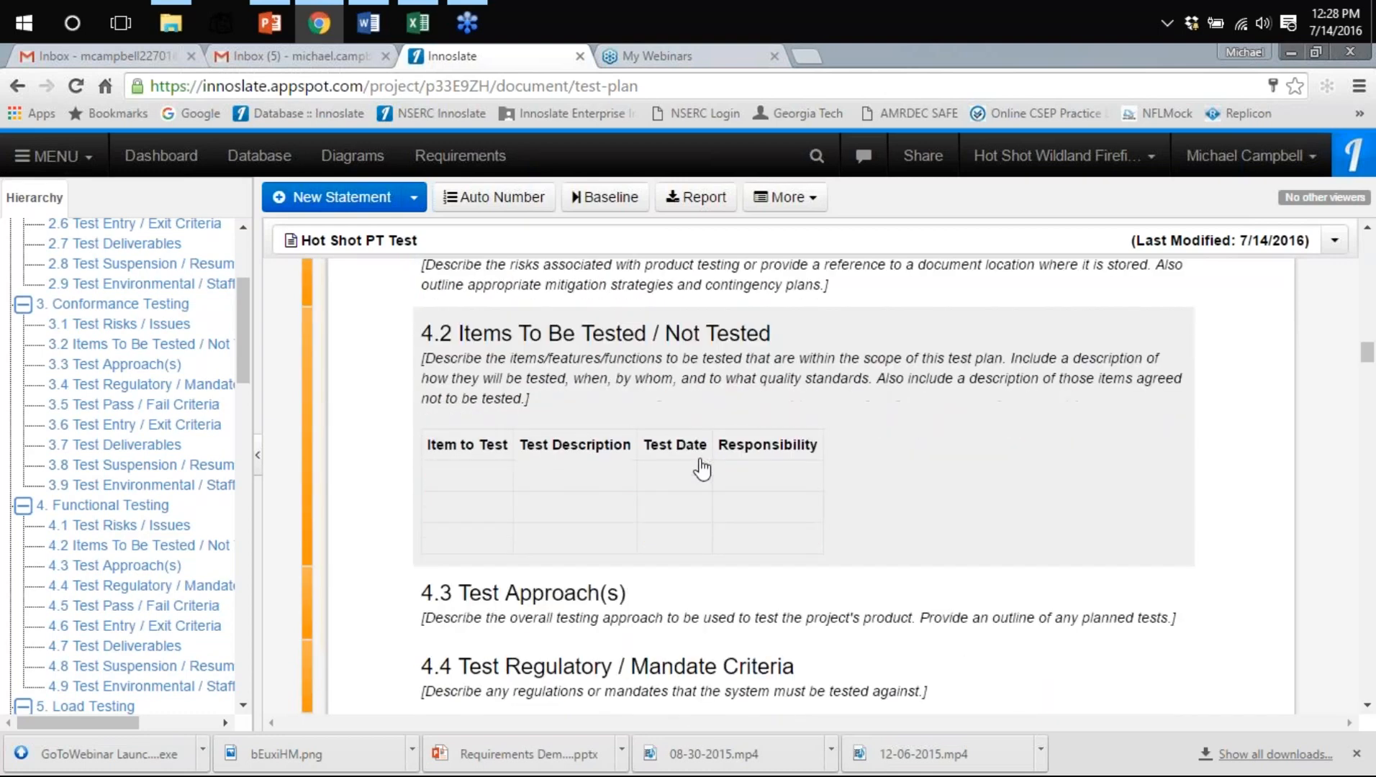
scroll(695, 518, "down", 1)
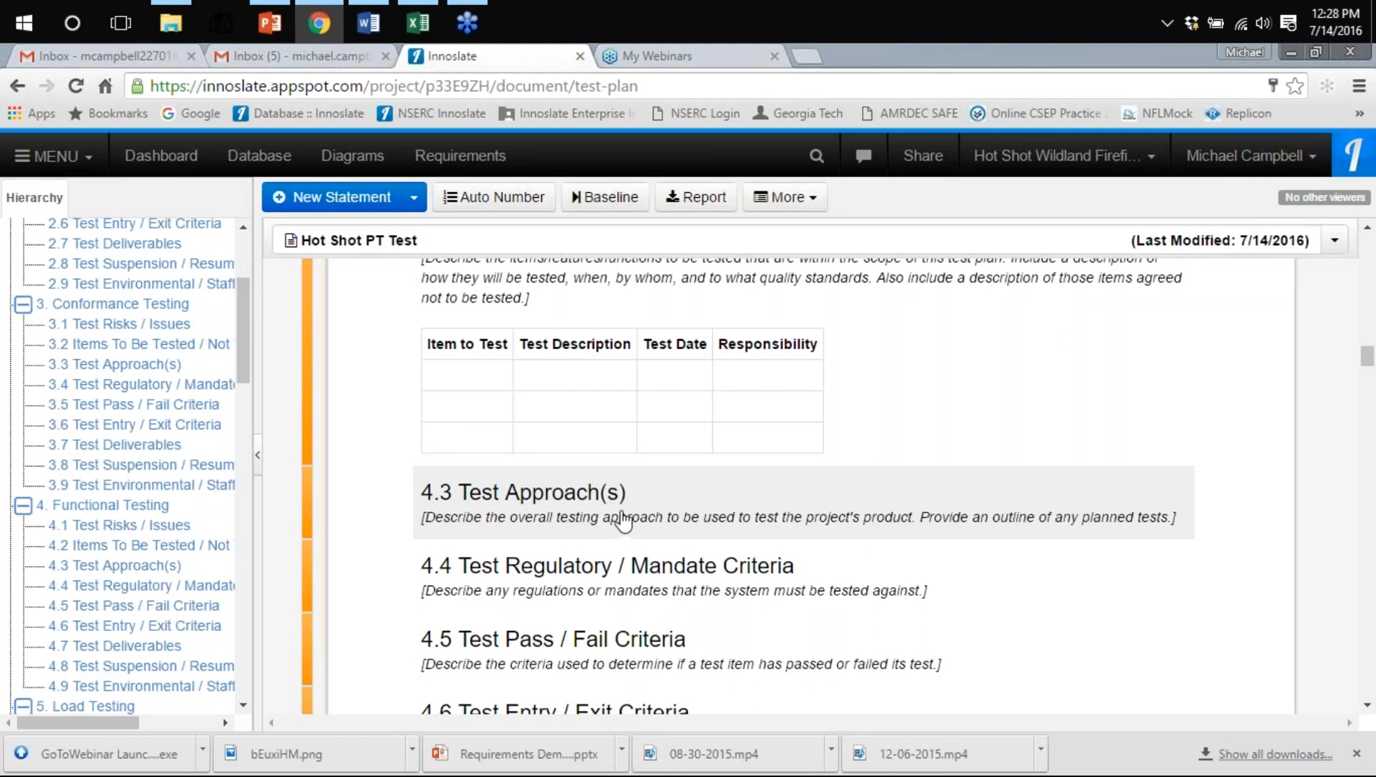
scroll(624, 520, "down", 3)
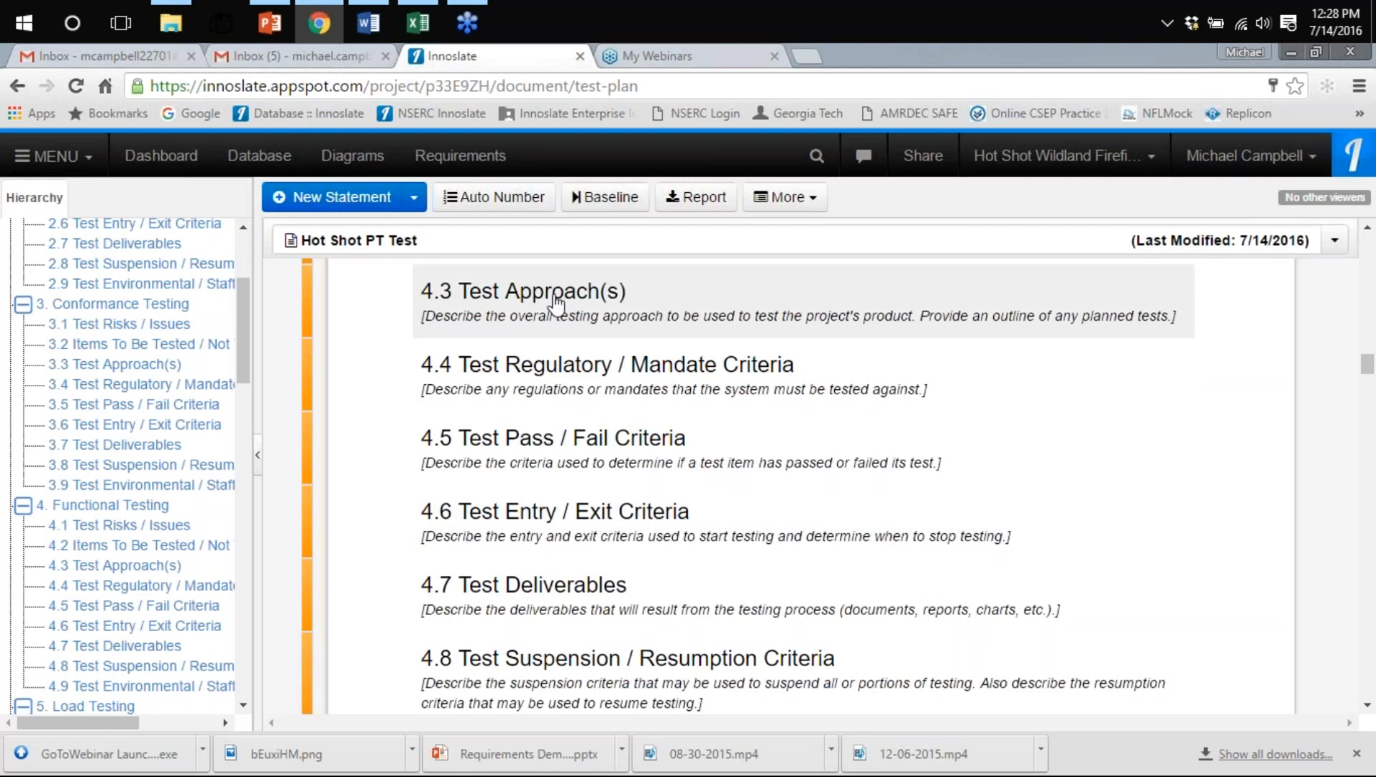
left_click(465, 159)
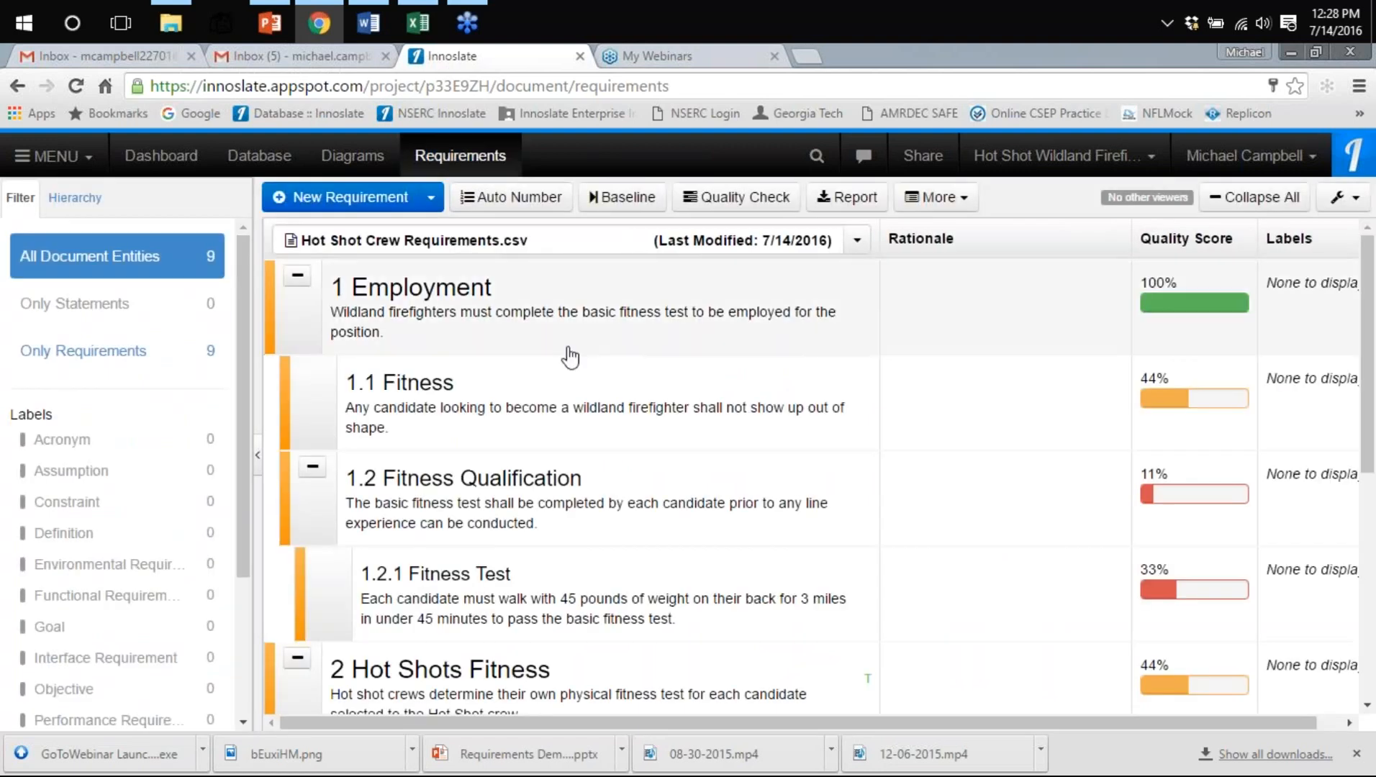
Open the Hot Shot PT Test plan document and start editing statement 2.1 Test Risks / Issues
scroll(788, 423, "down", 4)
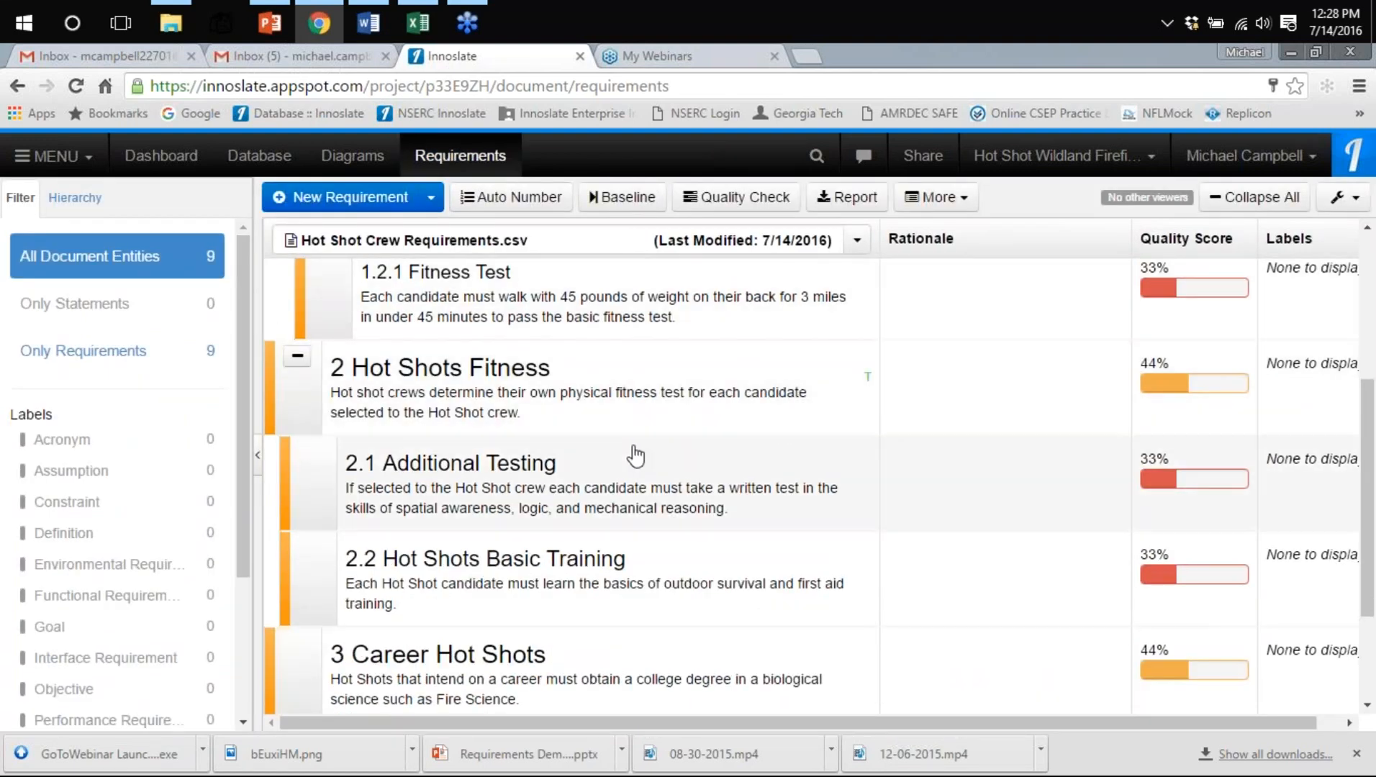
scroll(869, 436, "up", 4)
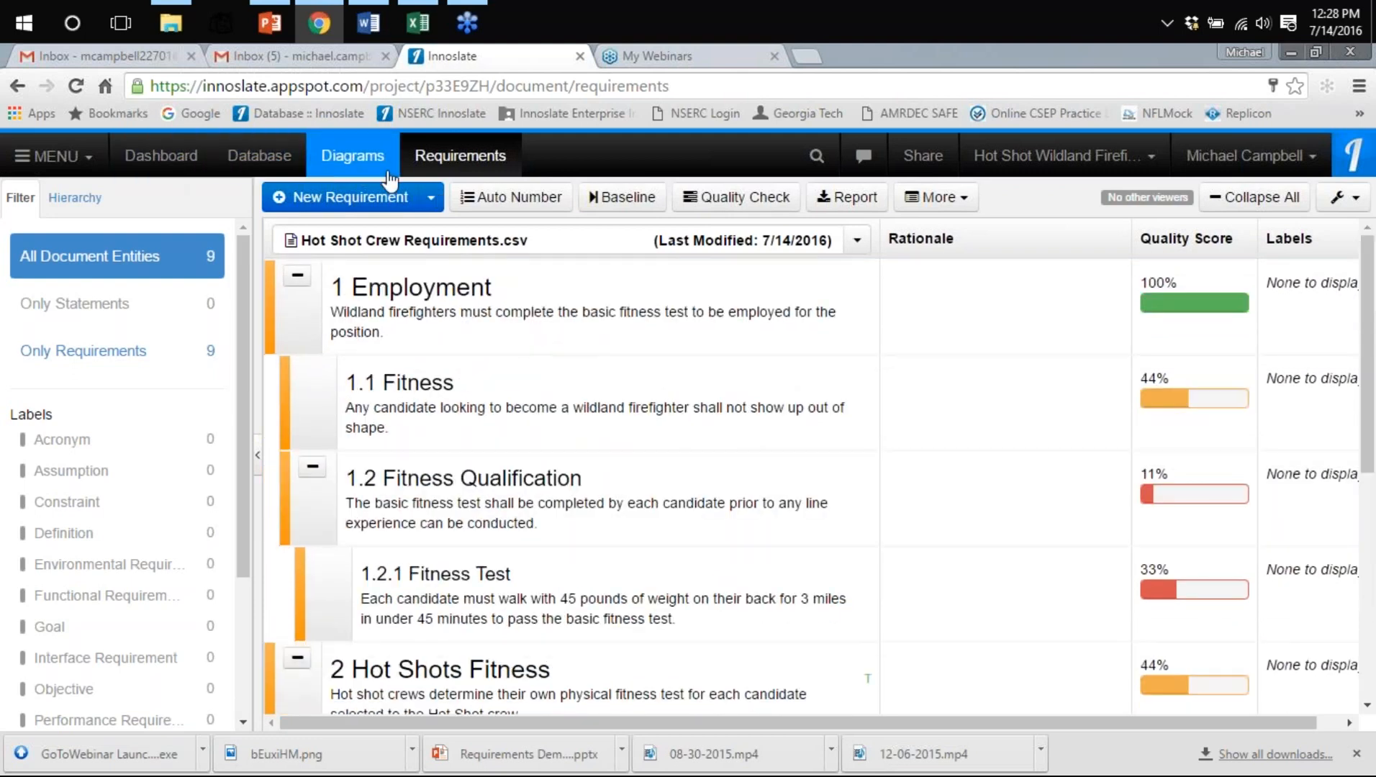
left_click(931, 197)
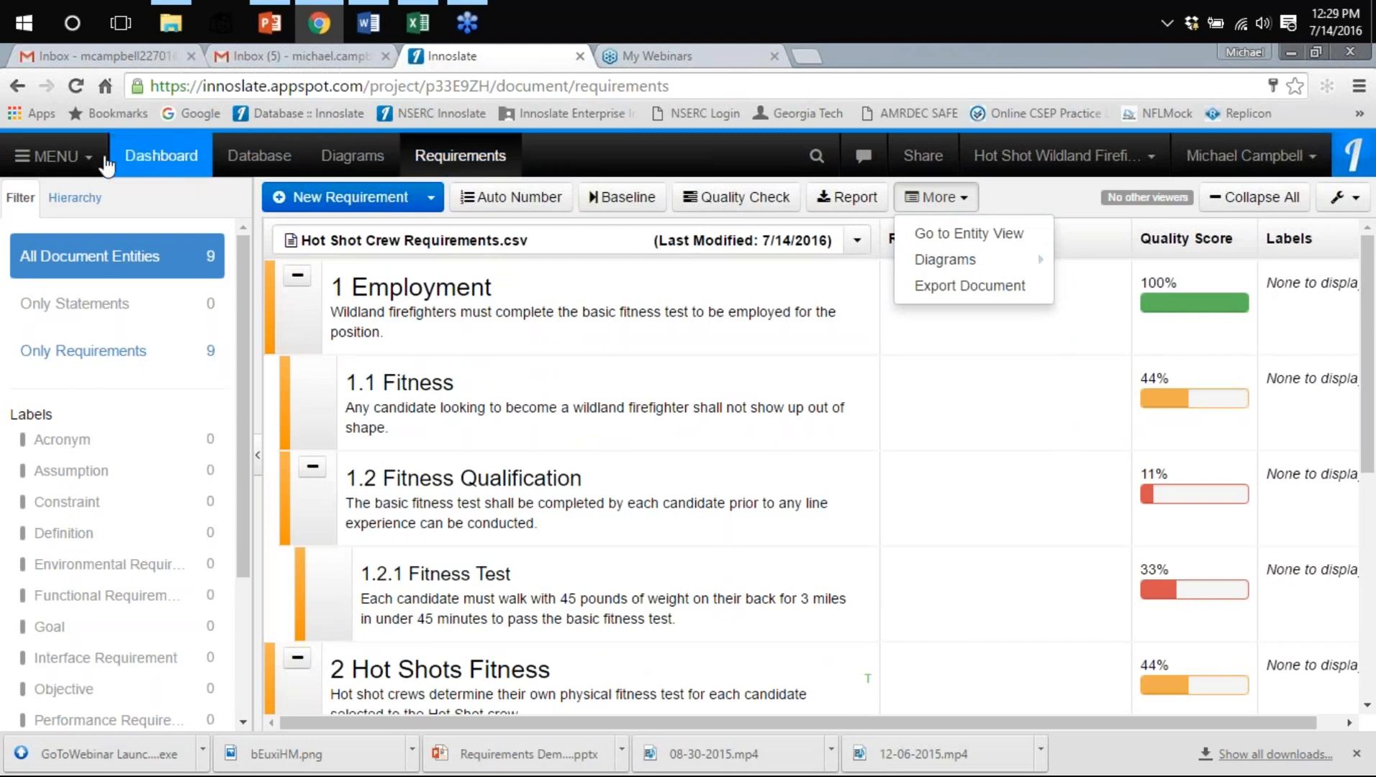
left_click(72, 157)
left_click(281, 261)
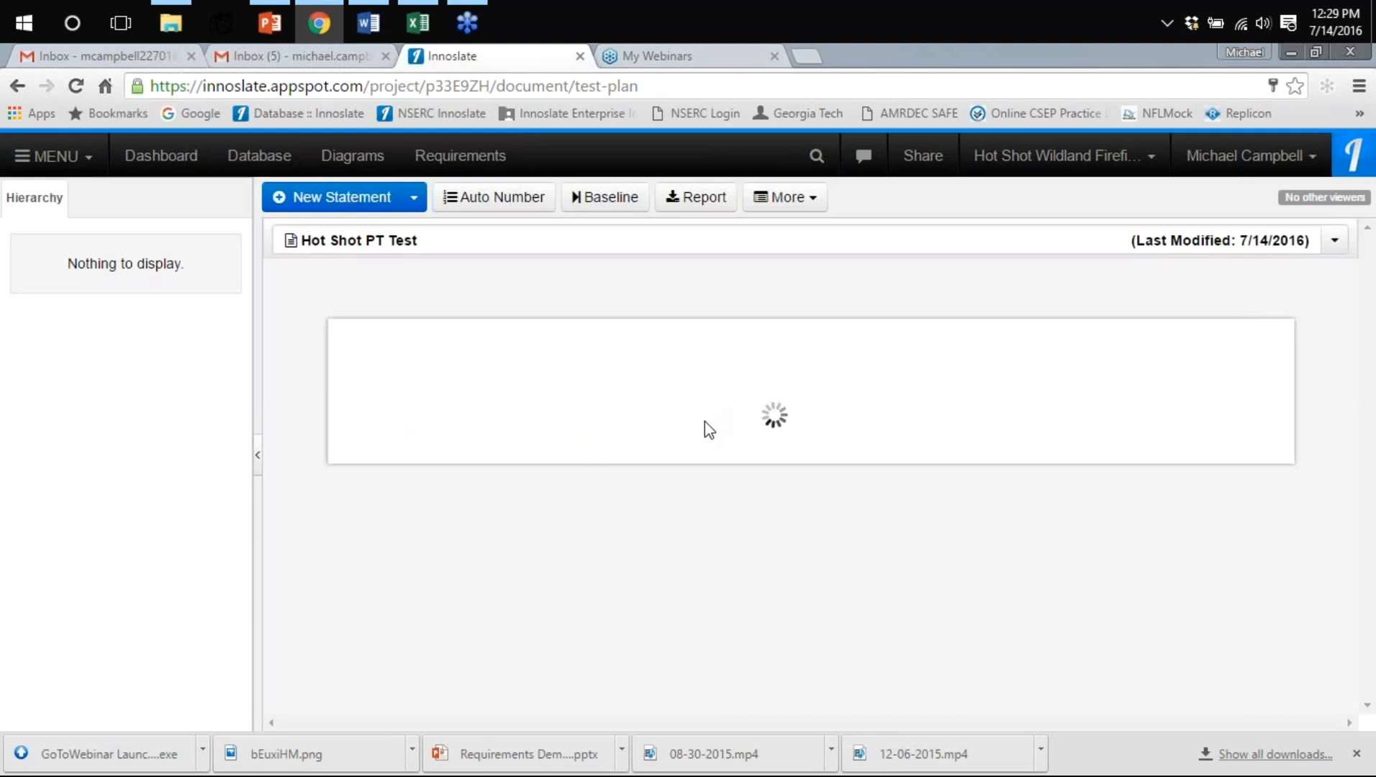
scroll(711, 464, "down", 8)
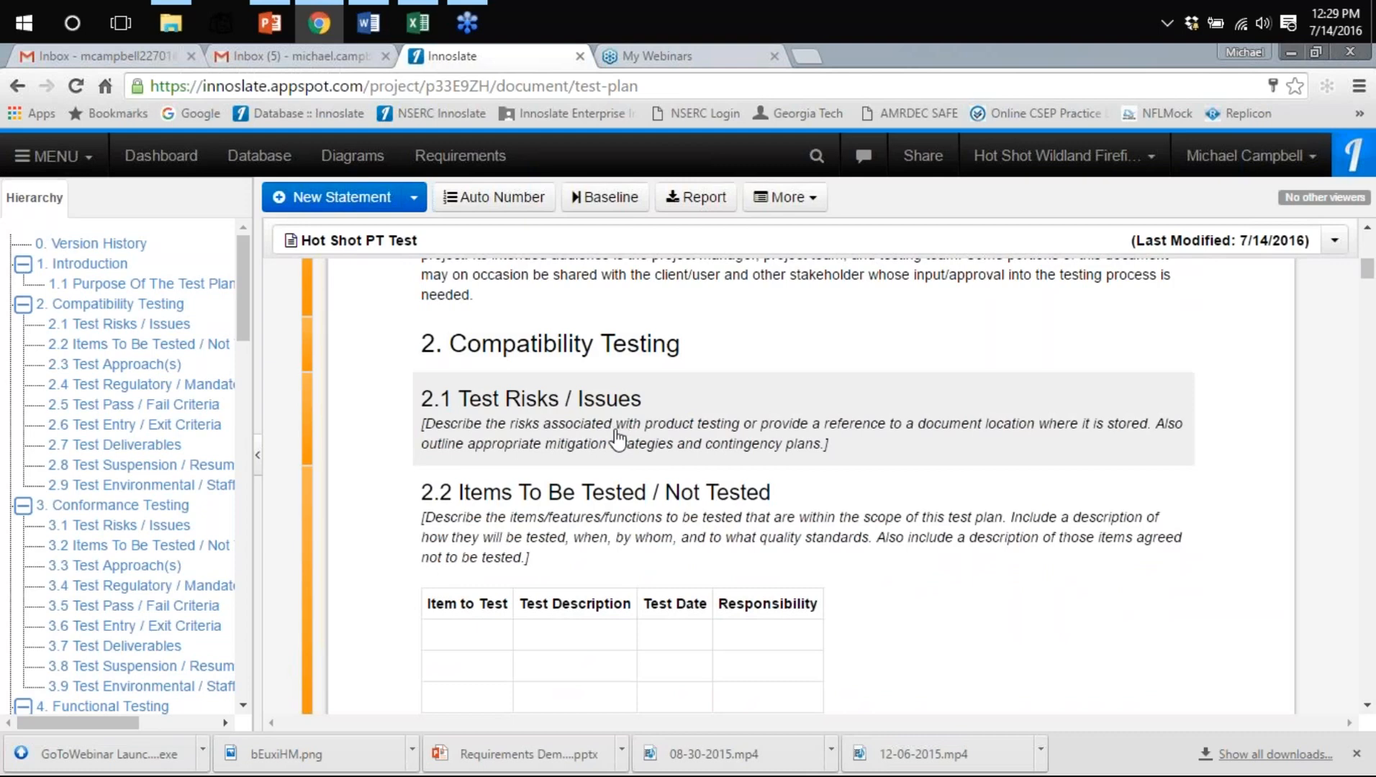
left_click(618, 439)
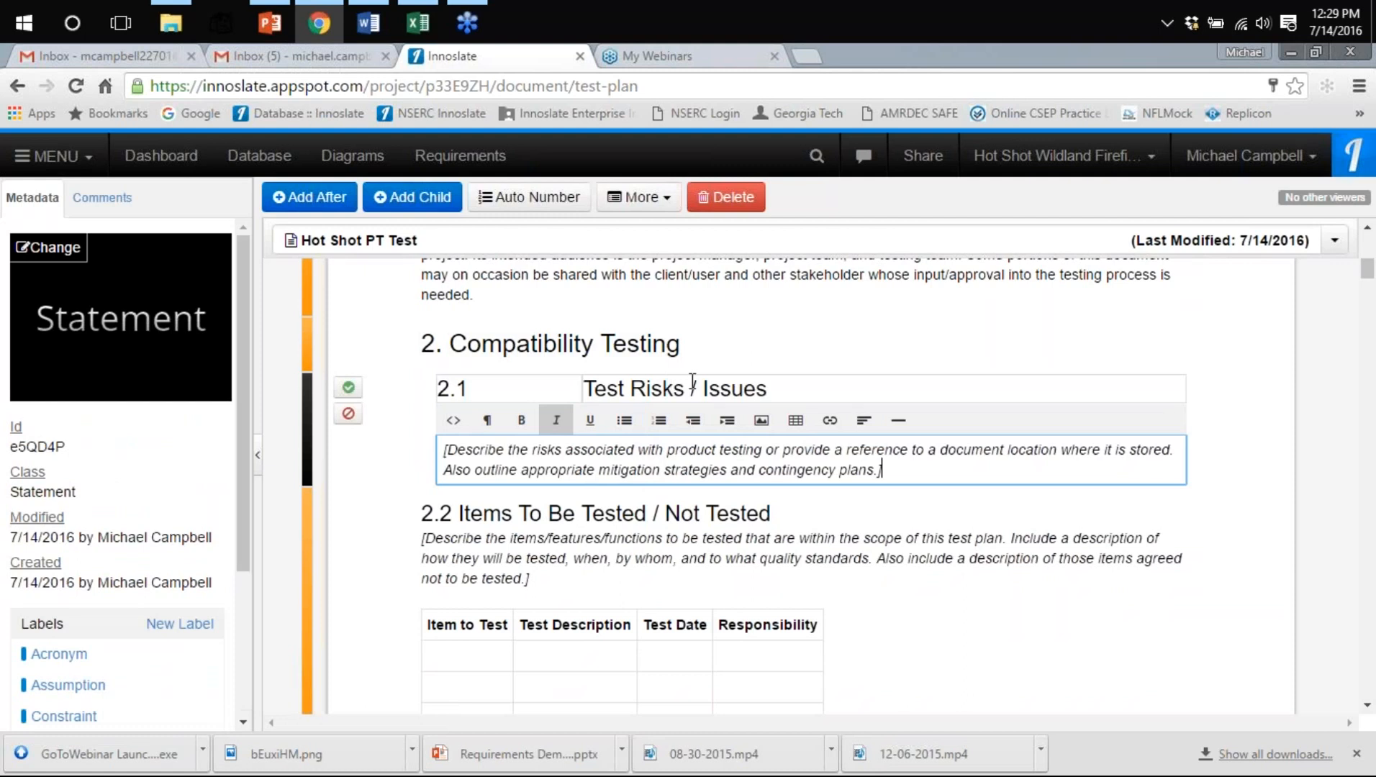
Replace the 2.1 description with "Hot Shots must be able to walk in arduous terrain with 50 pounds of weight for 3 miles in less than 1 hour."
left_click_drag(891, 467, 448, 446)
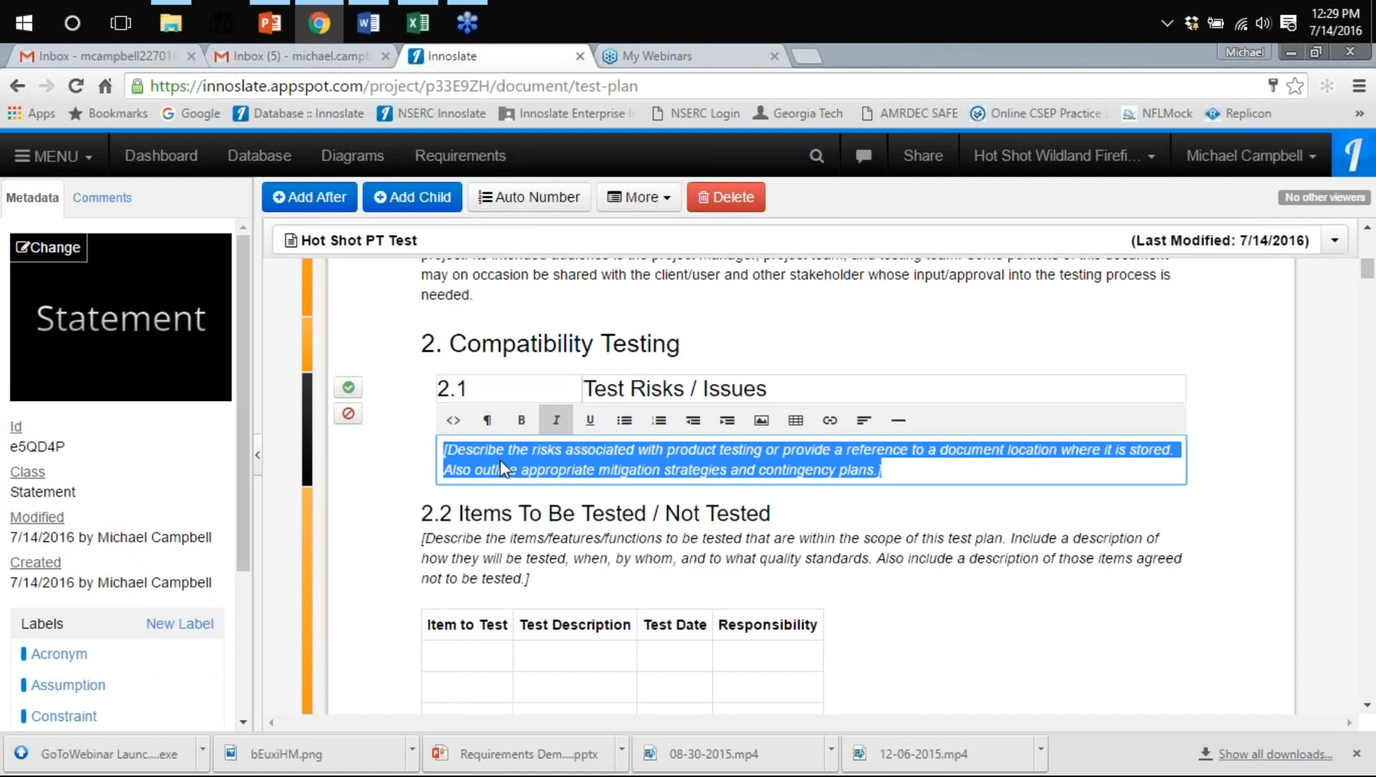
type("Hot S")
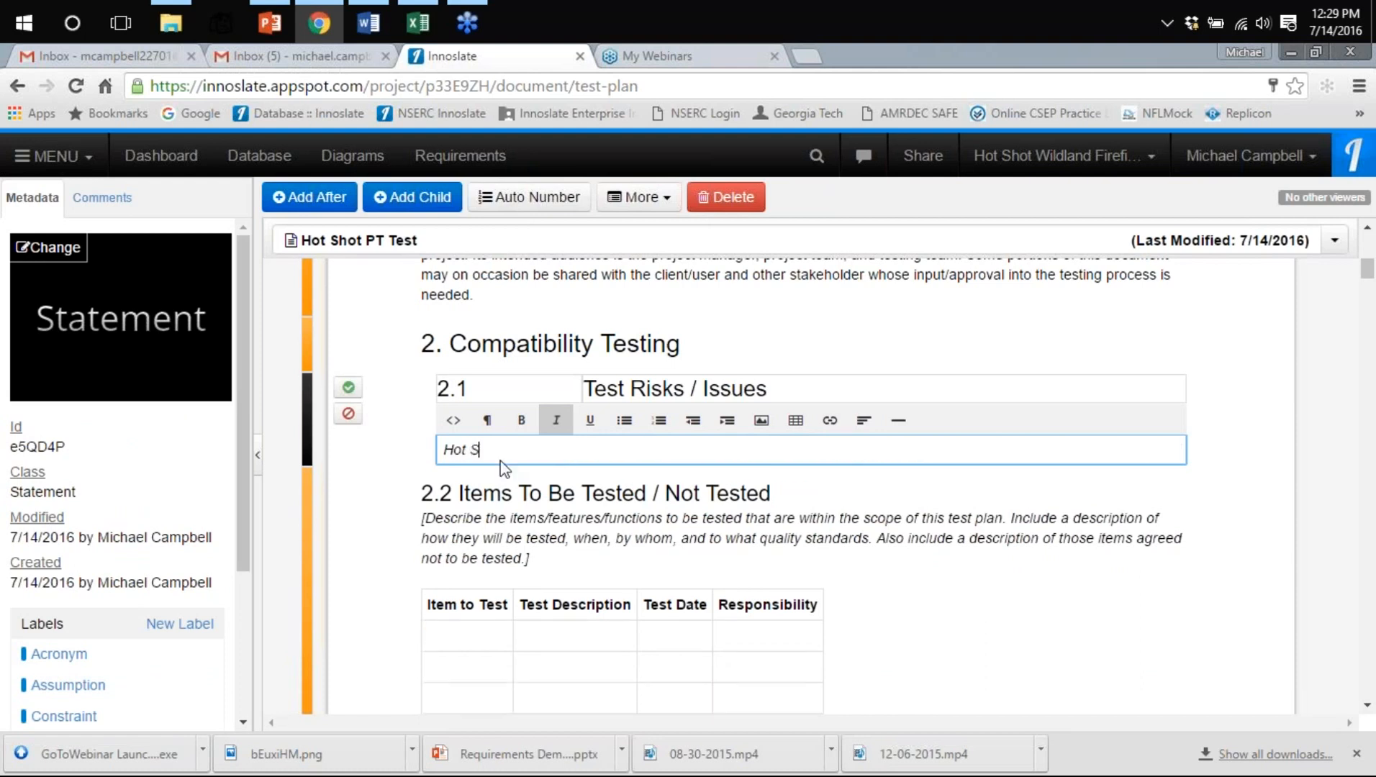
type("hots must be ableo")
key("BackSpace")
type("to")
type(" wla")
key("BackSpace")
key("BackSpace")
type("alk in aa")
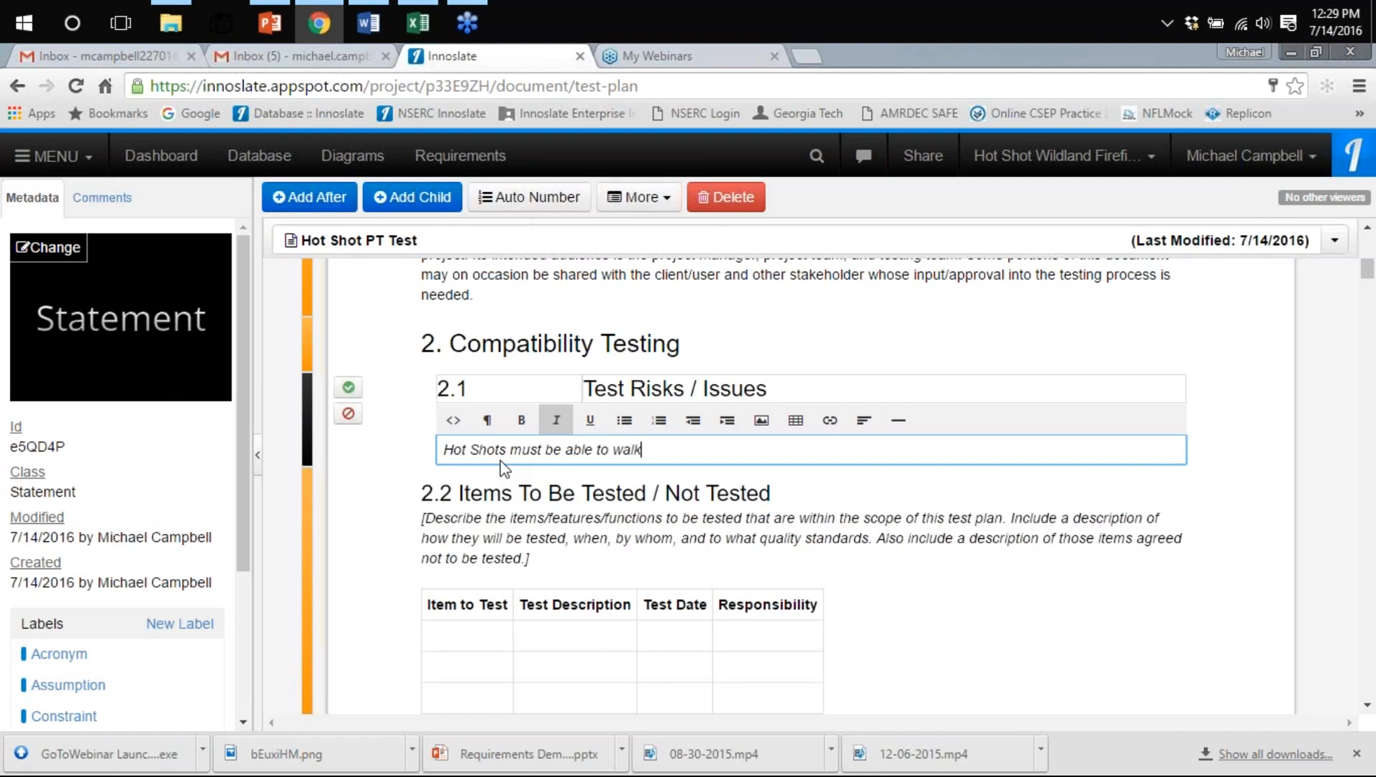
key("BackSpace")
type("rduous terrain with 50 pound s")
key("BackSpace")
key("BackSpace")
type("s of weight")
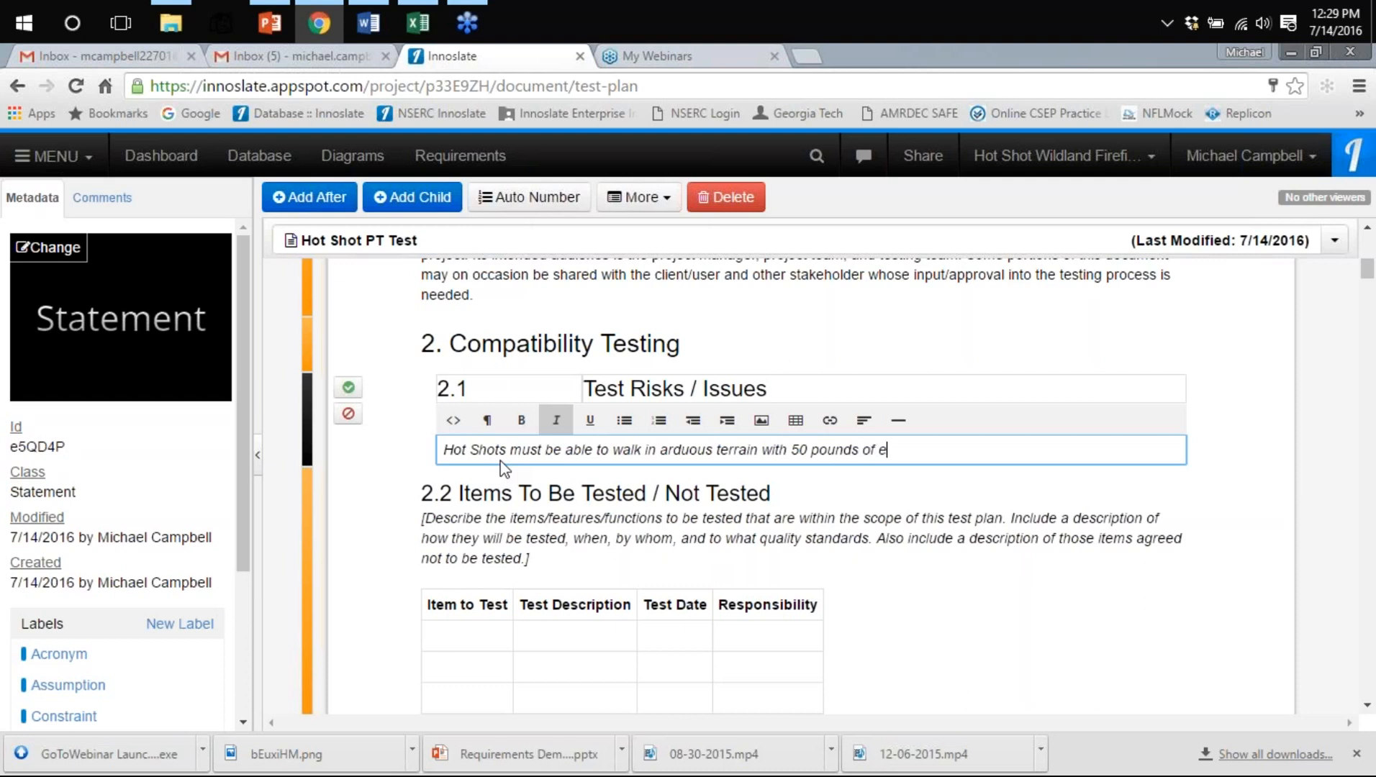
type(" for 3 miles o")
key("BackSpace")
type("in less than ")
type("21")
key("BackSpace")
key("BackSpace")
key("BackSpace")
type("1 hour.")
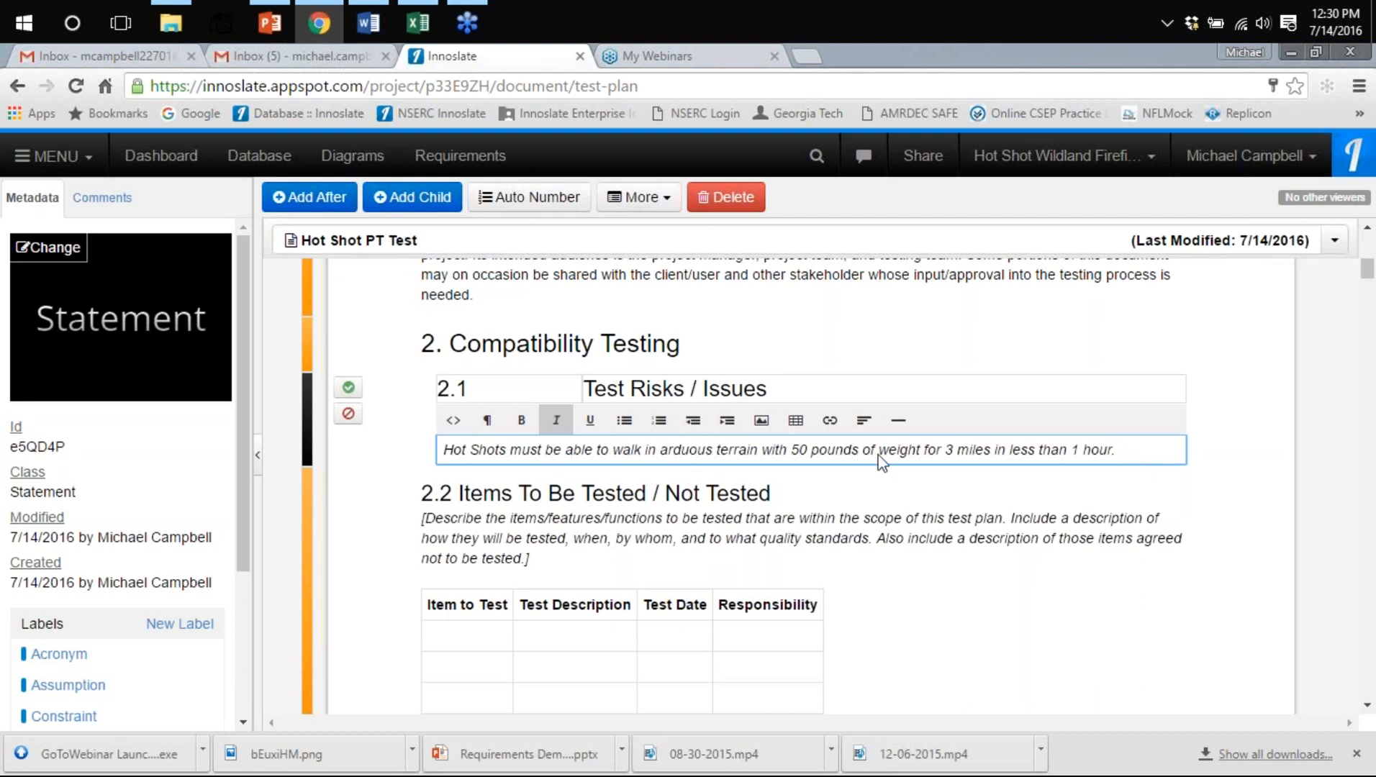
Replace the description of statement 2.1 Test Risks / Issues with "Arduous Terrain" and save the statement
left_click_drag(1124, 453, 419, 462)
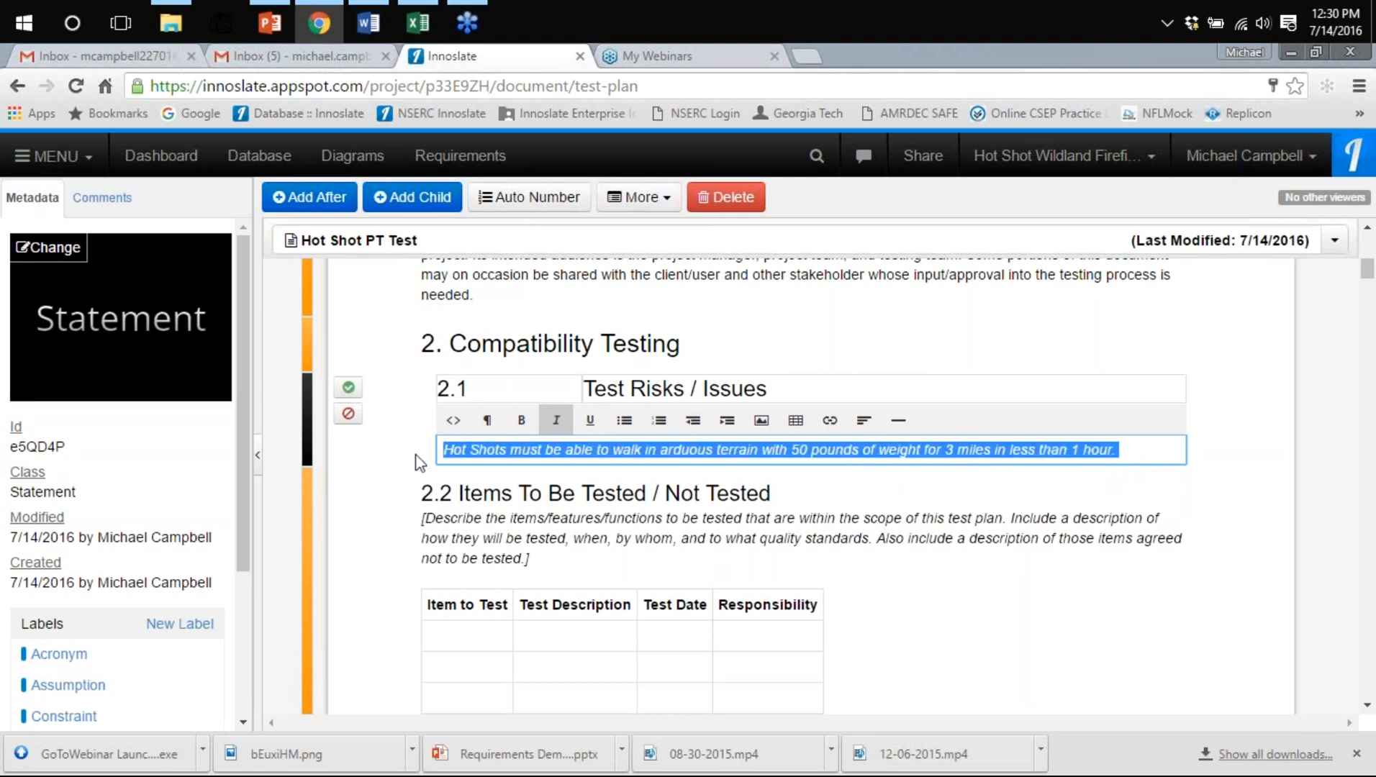
type("Ard")
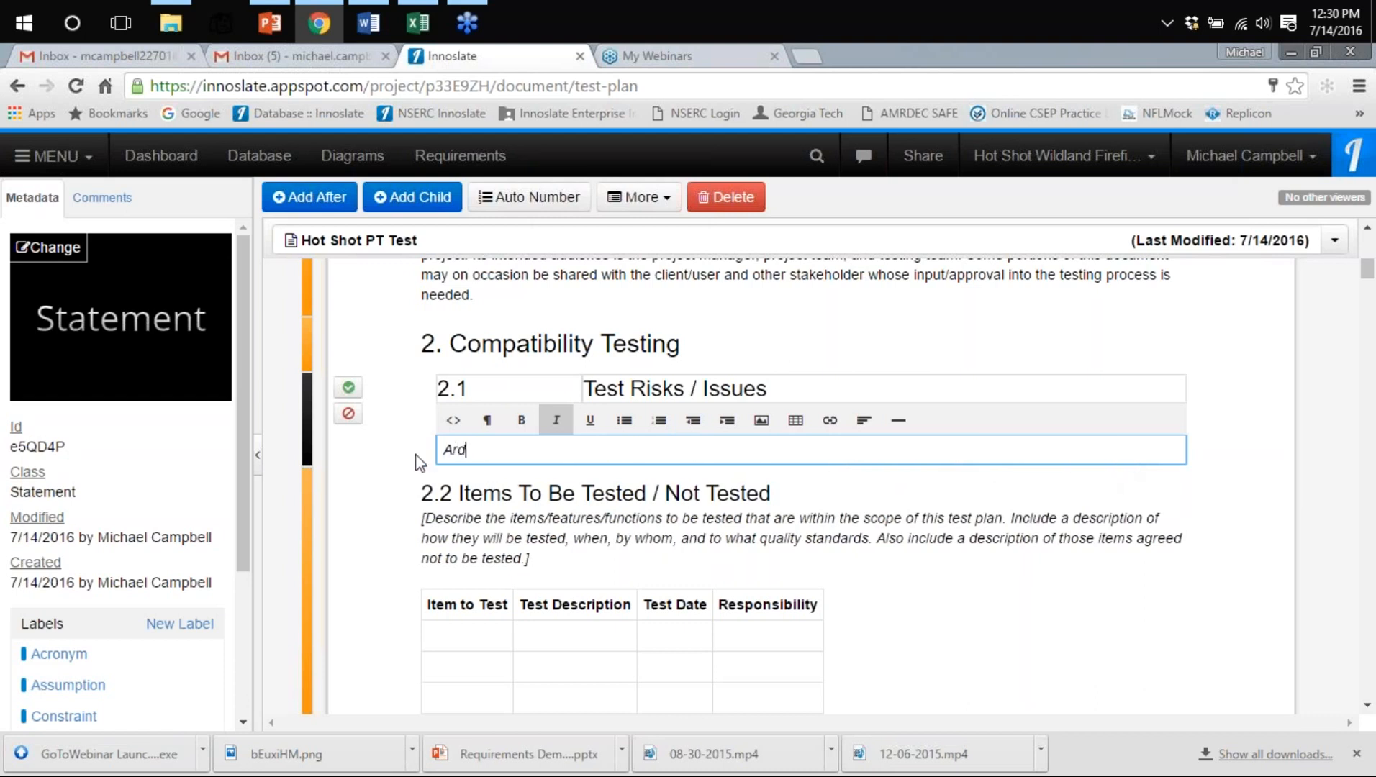
type("uous Terrain")
left_click(348, 388)
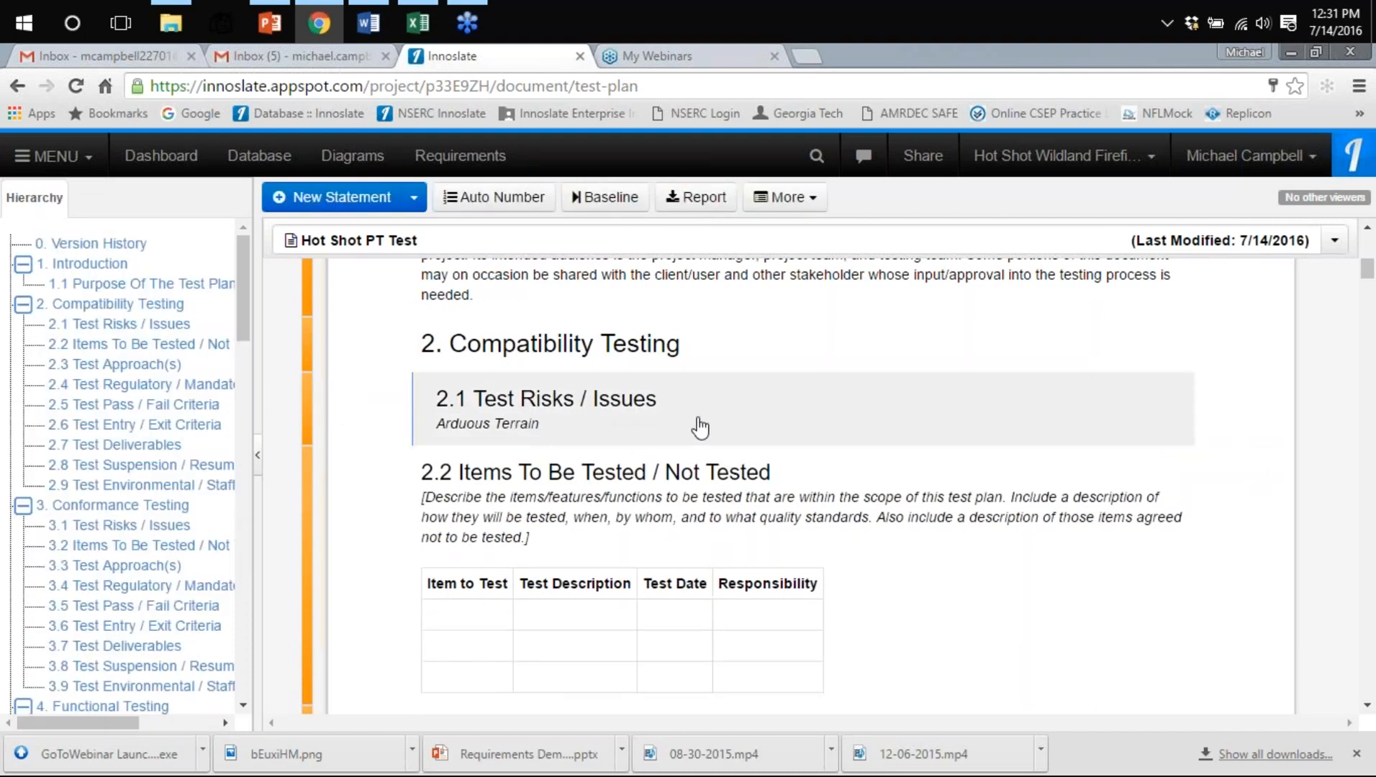
Open the entity view of statement 2.1 Test Risks / Issues and display all of its available relationships
left_click(699, 427)
left_click(644, 197)
left_click(680, 236)
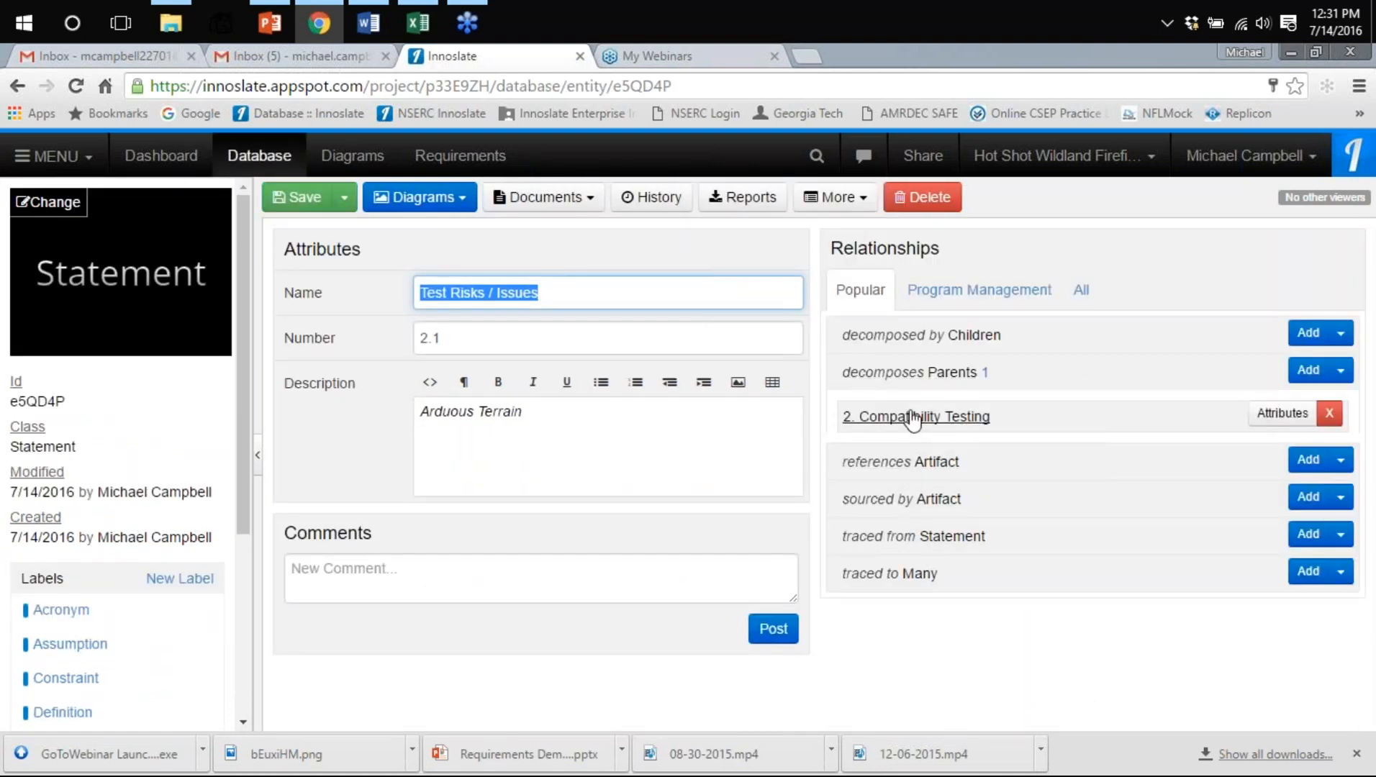
left_click(1079, 290)
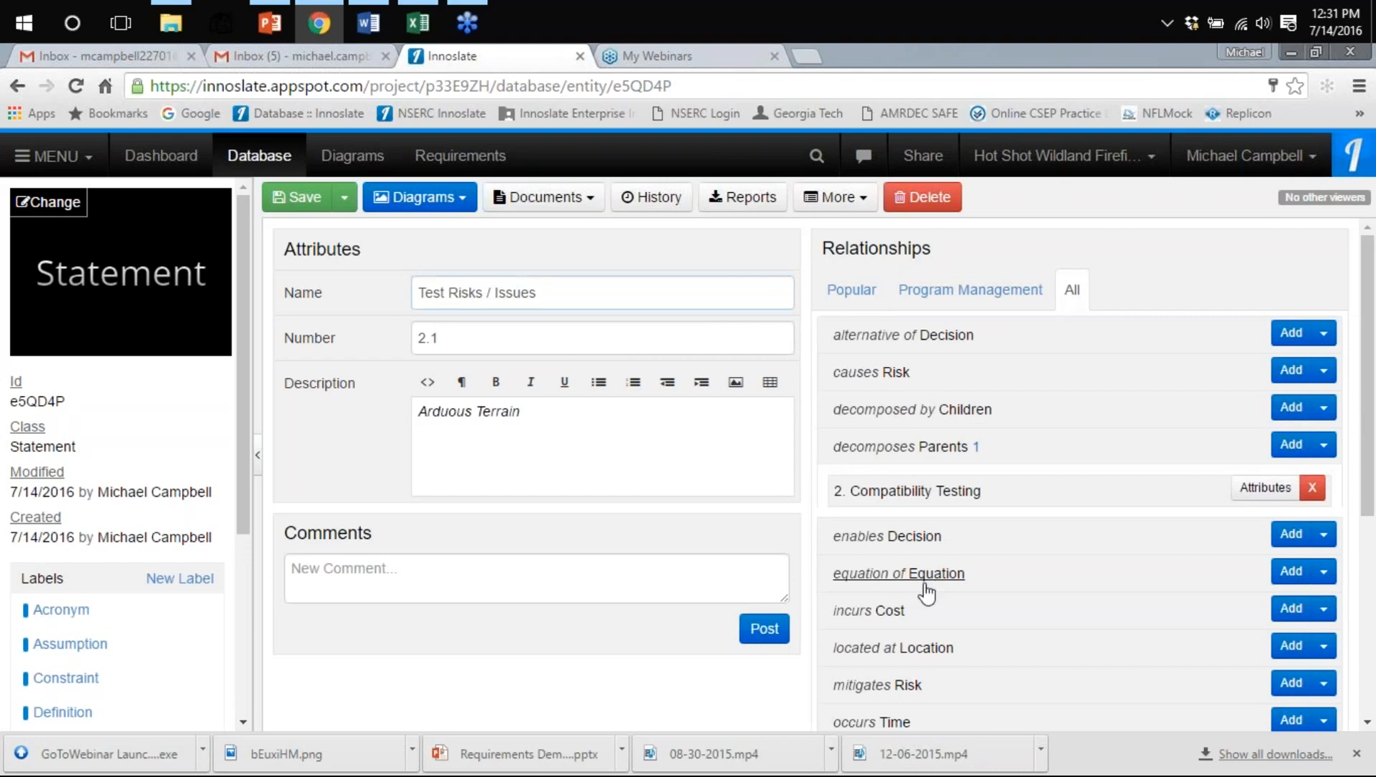
scroll(966, 576, "down", 4)
scroll(966, 576, "down", 1)
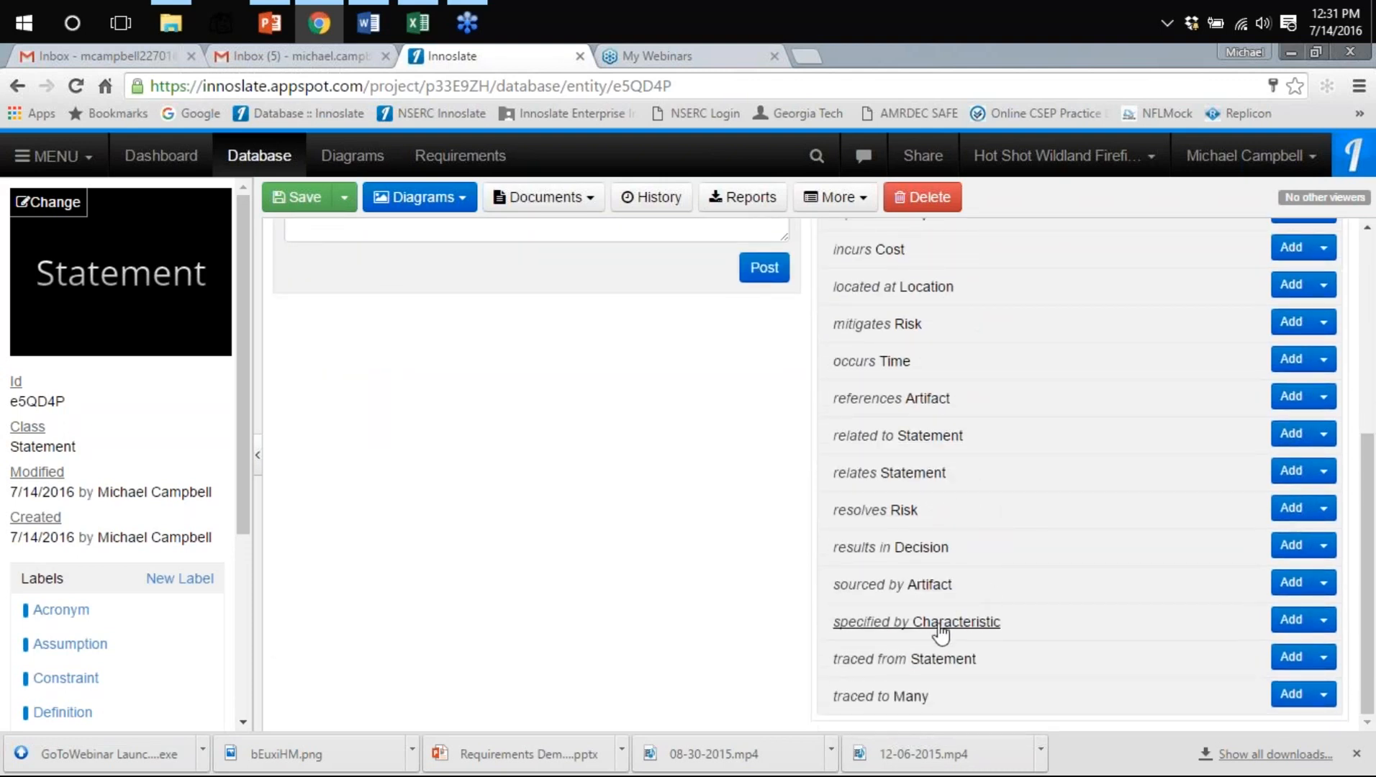
Add a new specified by characteristic named "60% Slope" with the description "Terrain can be arduous at times with up to 60% slope."
left_click(1289, 622)
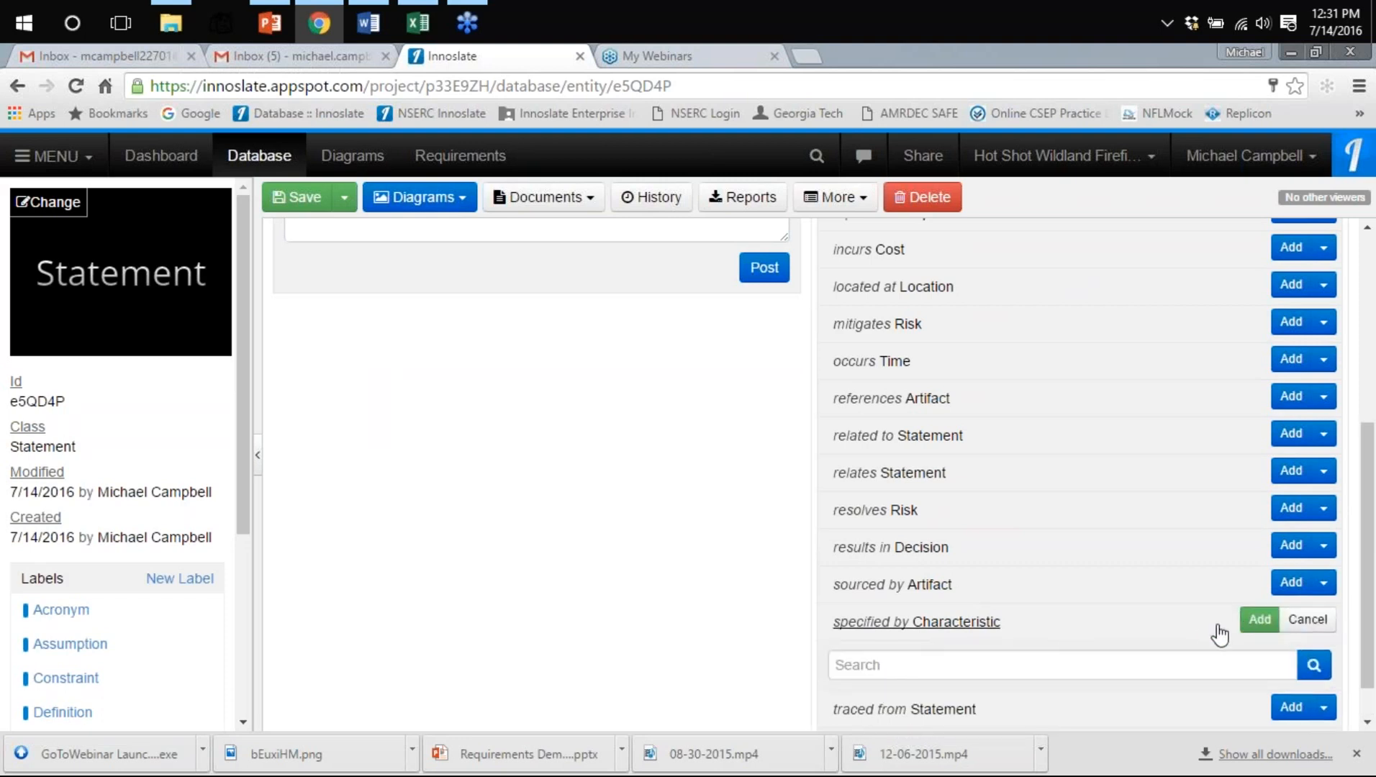
left_click(1307, 624)
left_click(1324, 619)
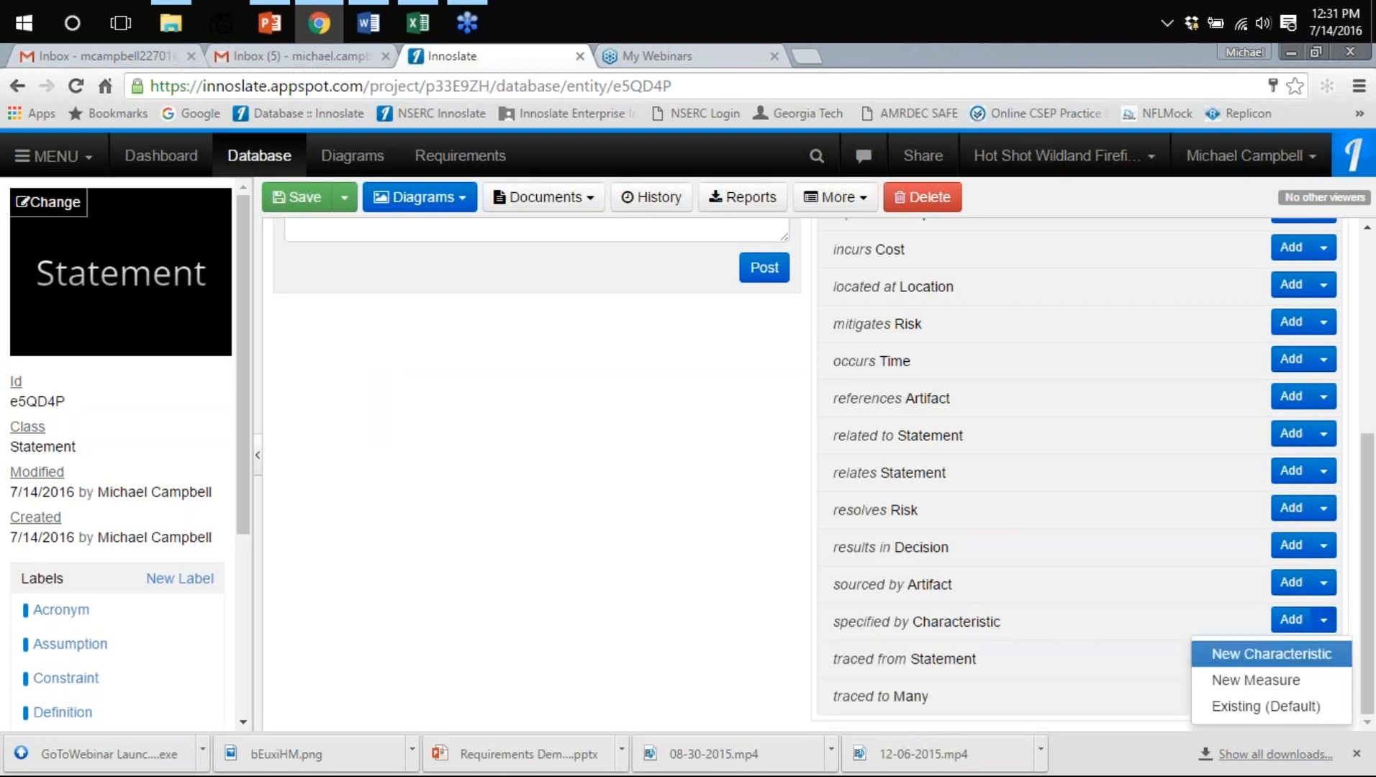
left_click(1269, 656)
scroll(1033, 683, "down", 1)
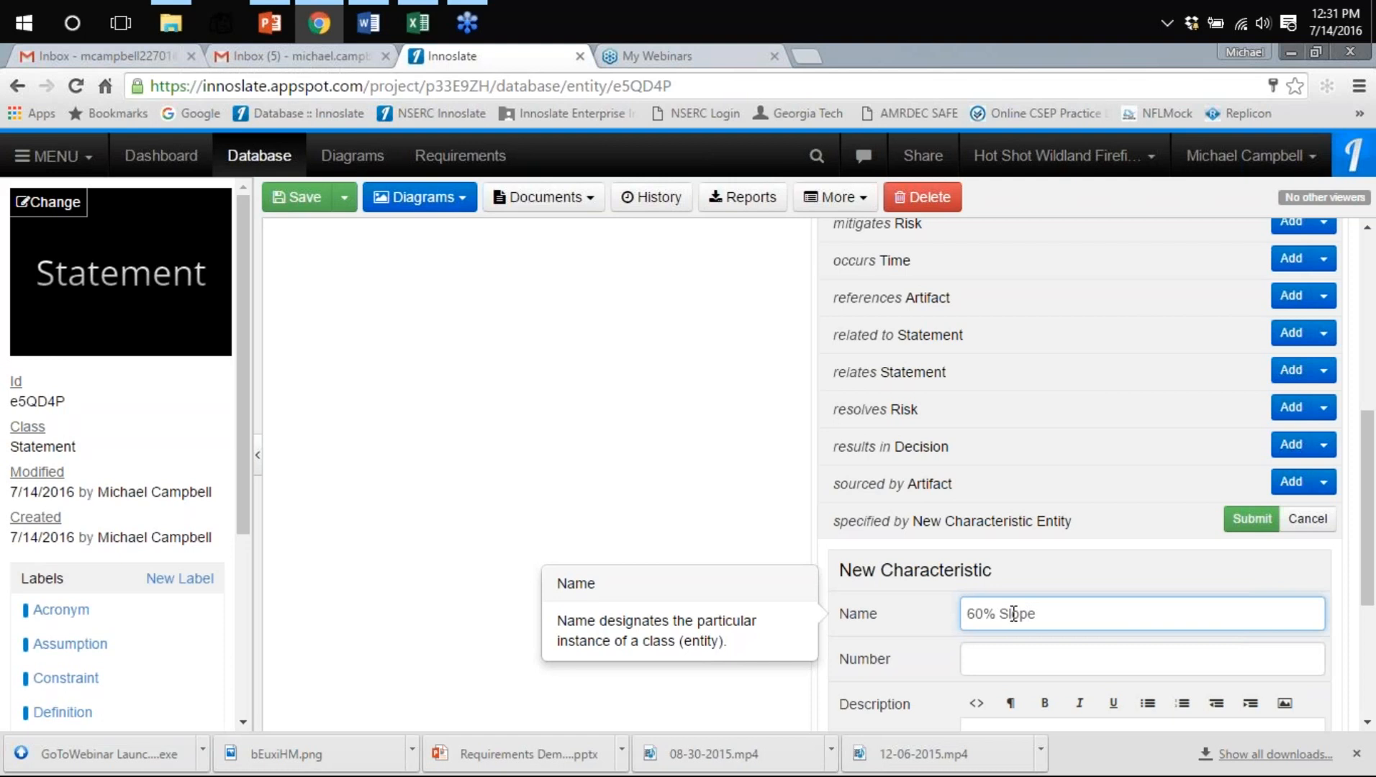
scroll(1022, 604, "down", 3)
left_click(991, 583)
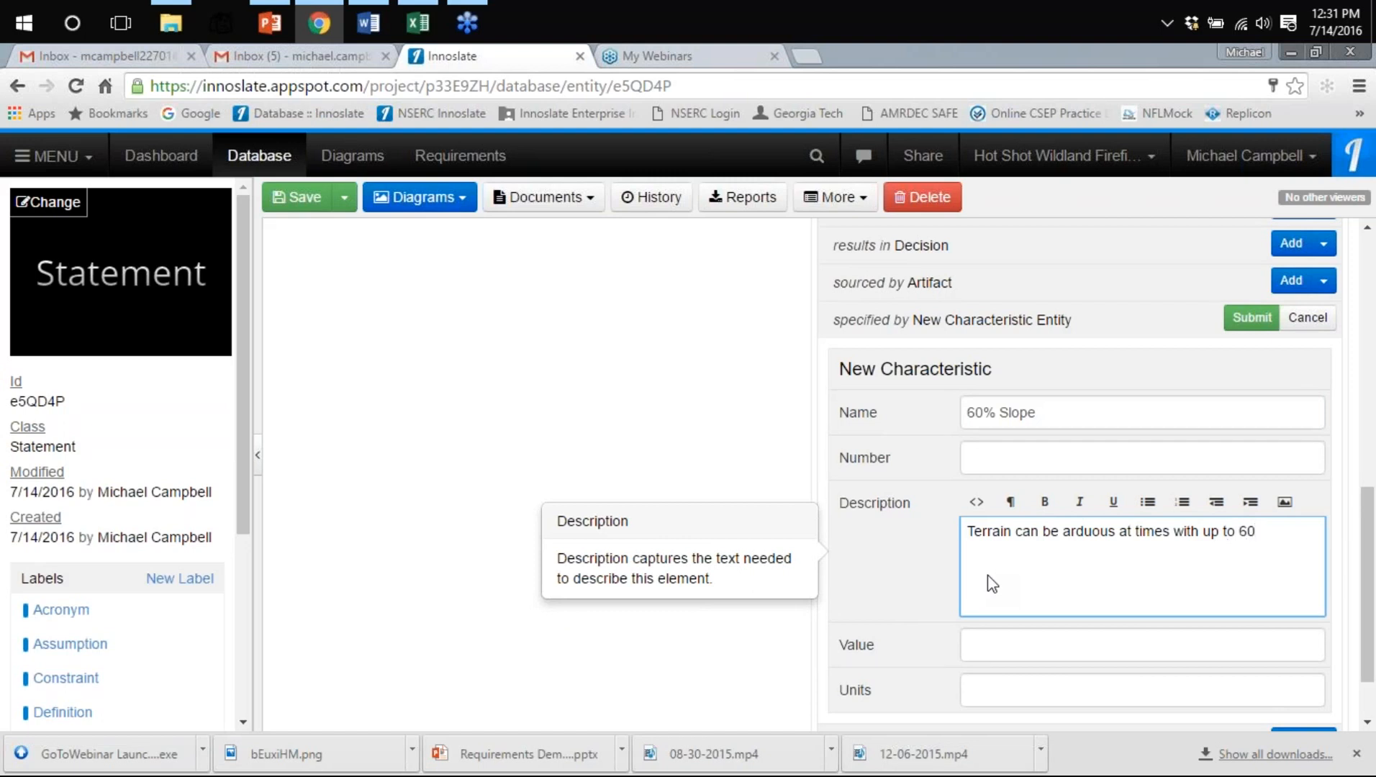
type("slope.")
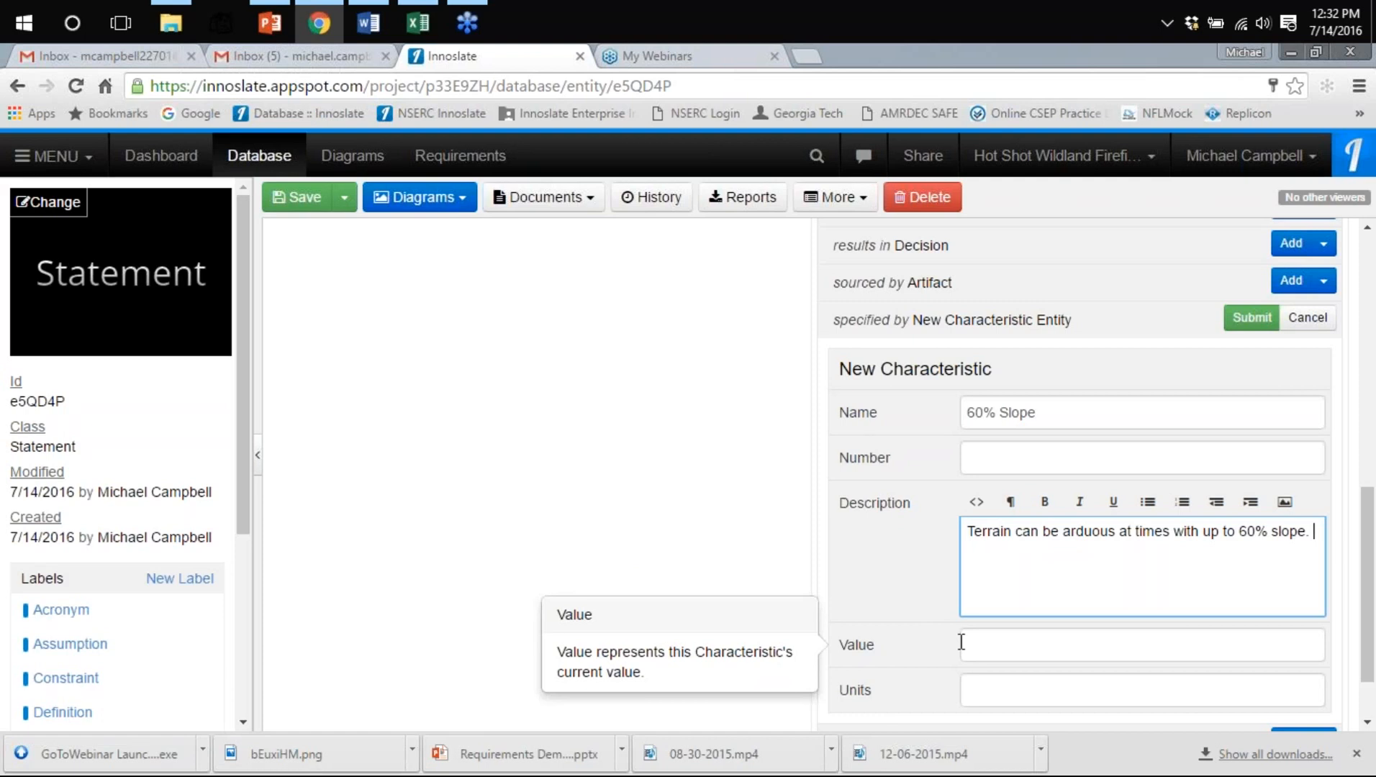
scroll(953, 624, "down", 1)
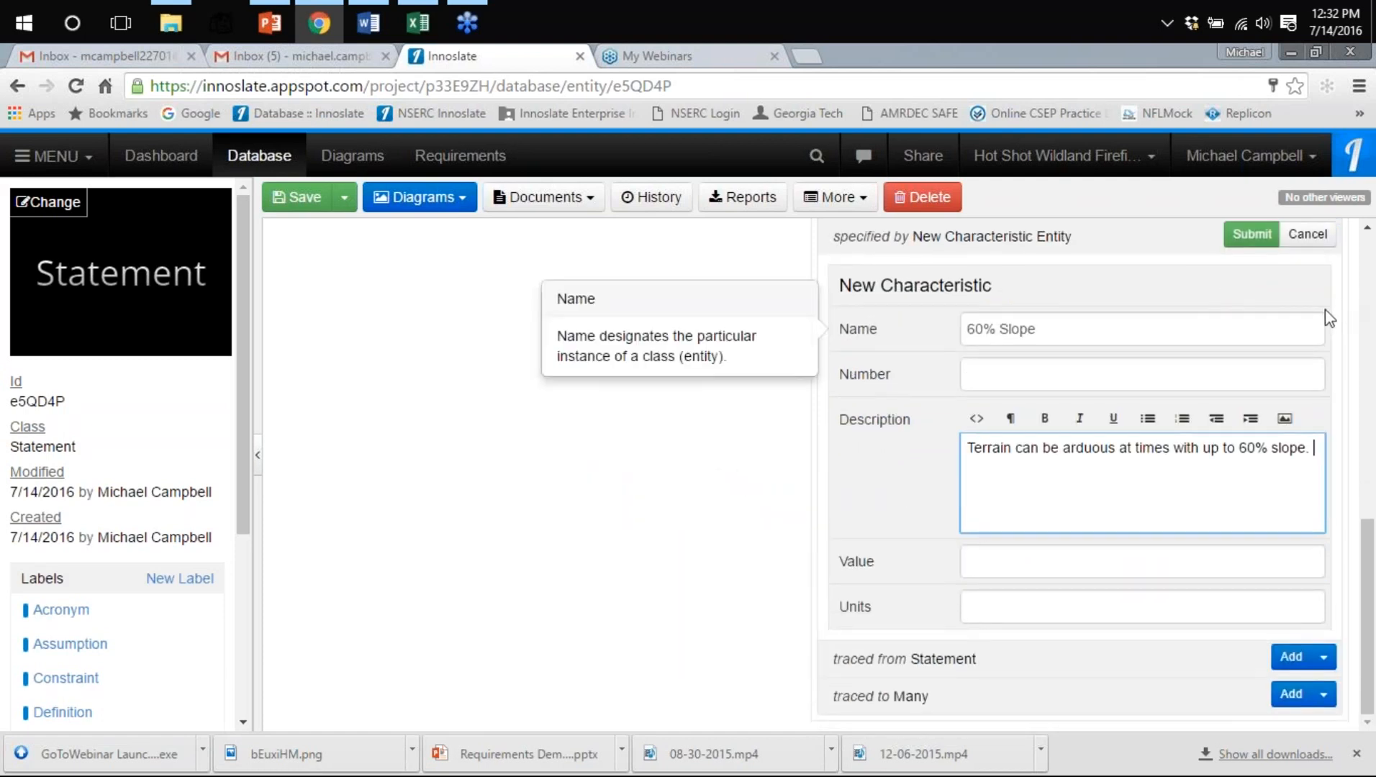
scroll(1328, 318, "up", 2)
left_click(1252, 405)
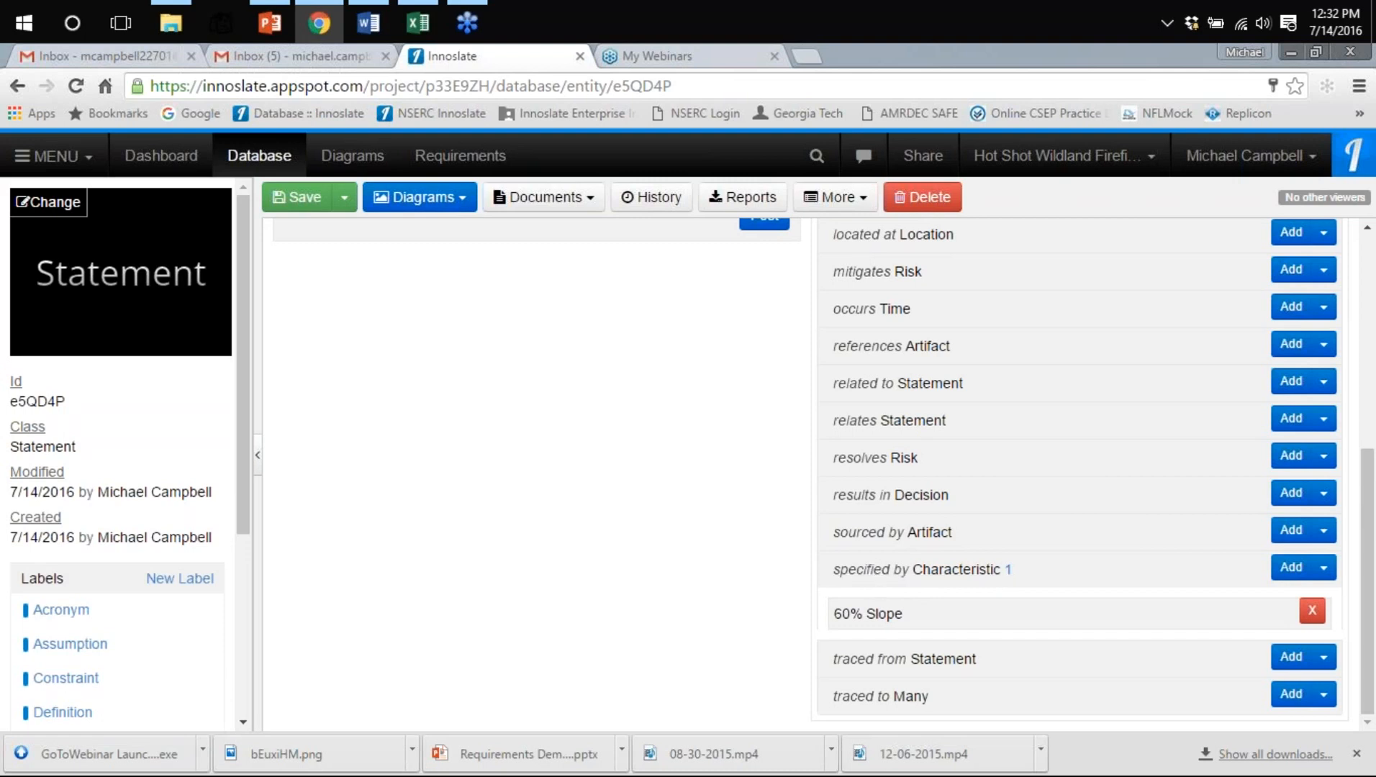
Add a traced from relationship linking the Test Risks / Issues statement to requirement 1 Employment
scroll(1006, 650, "up", 5)
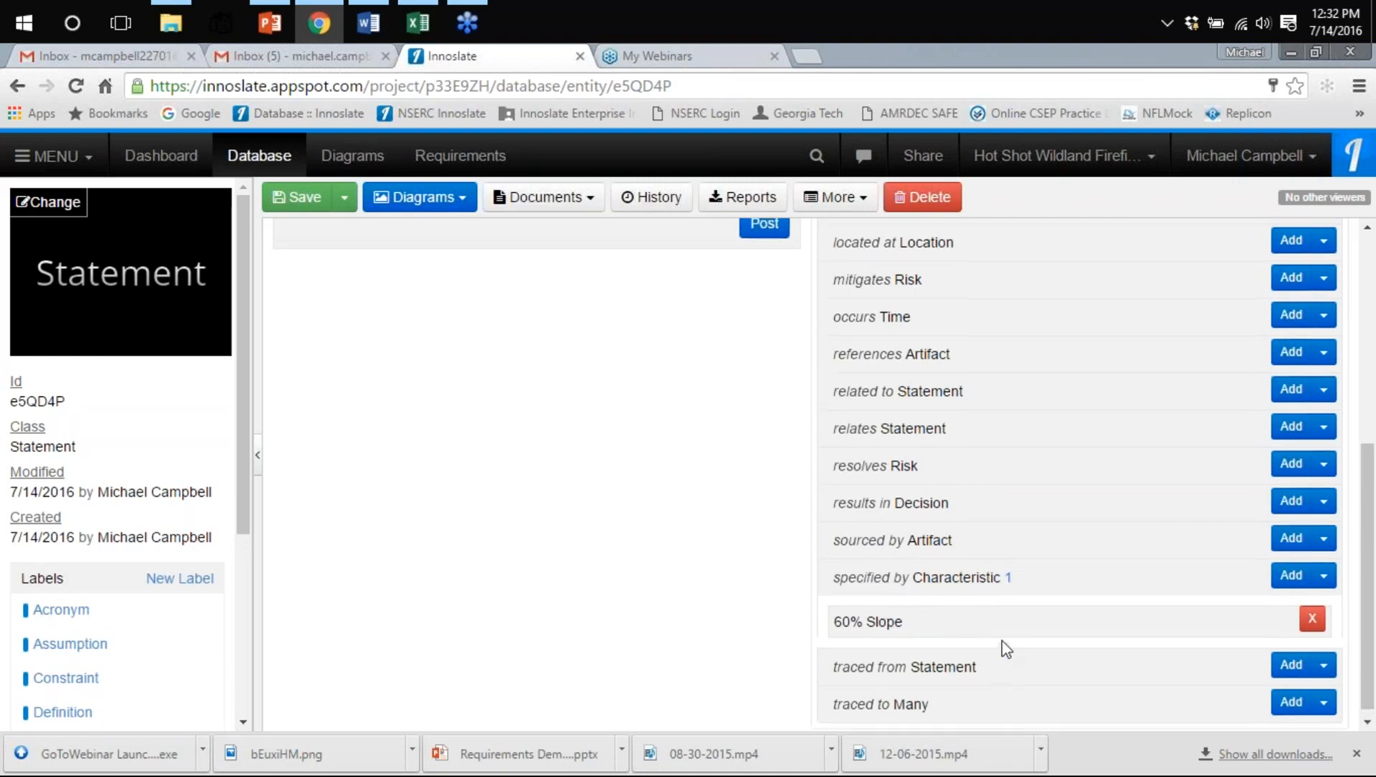
scroll(1003, 641, "up", 1)
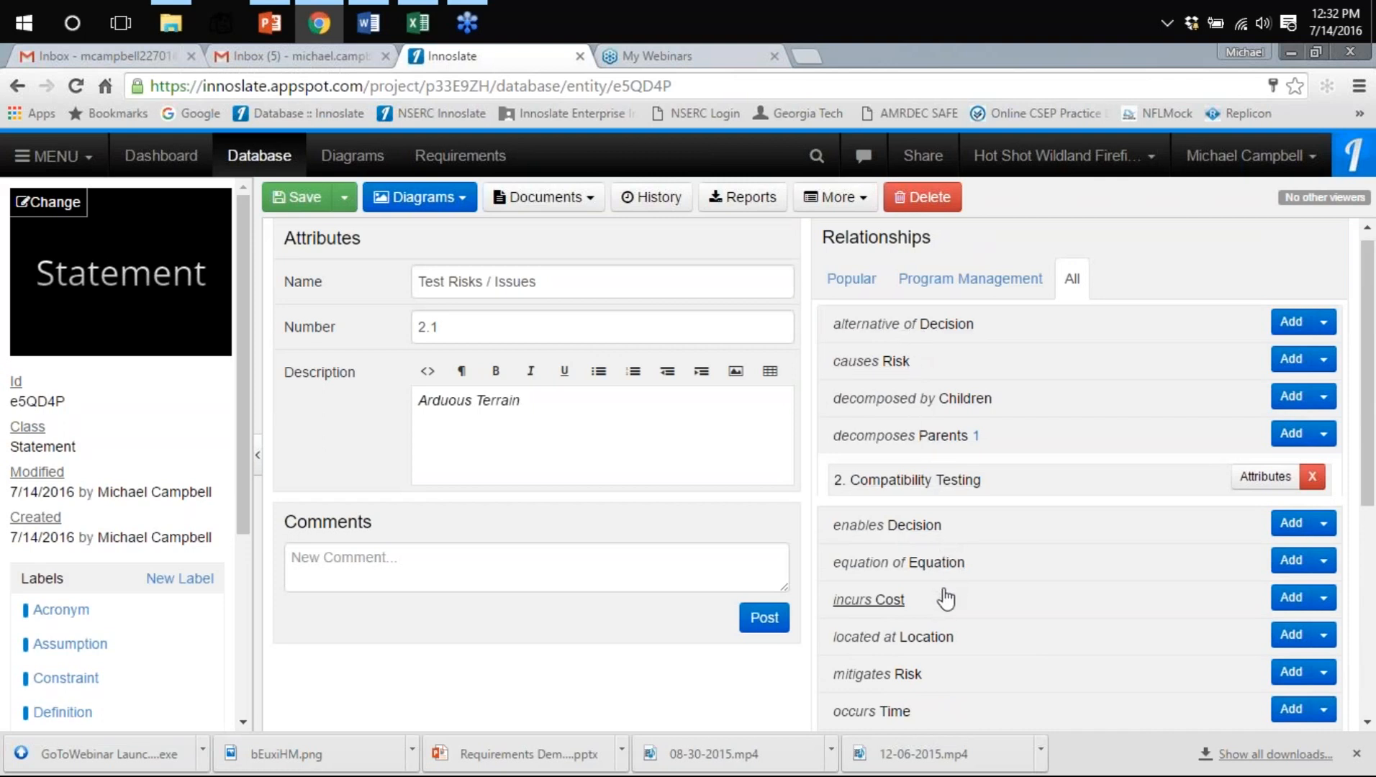
scroll(945, 595, "down", 2)
scroll(945, 597, "down", 2)
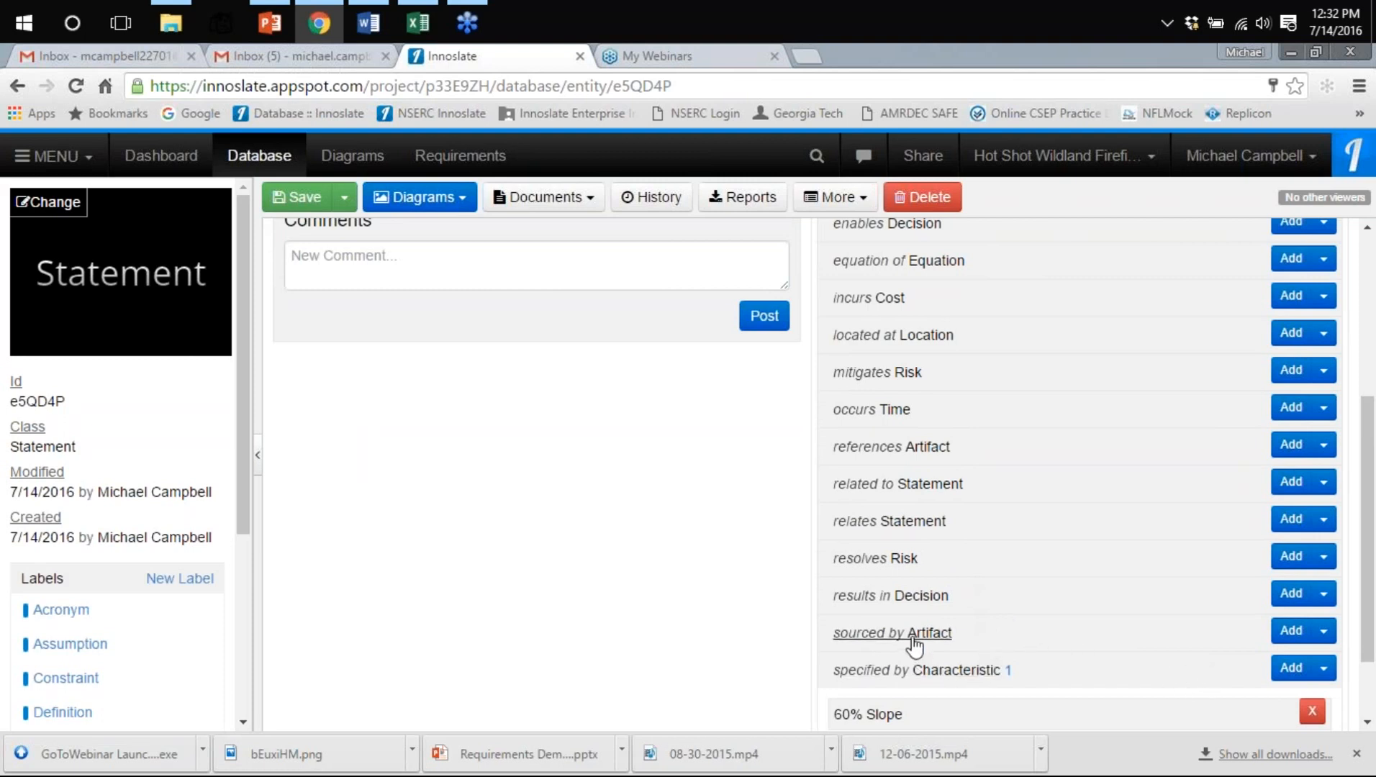
scroll(936, 639, "down", 2)
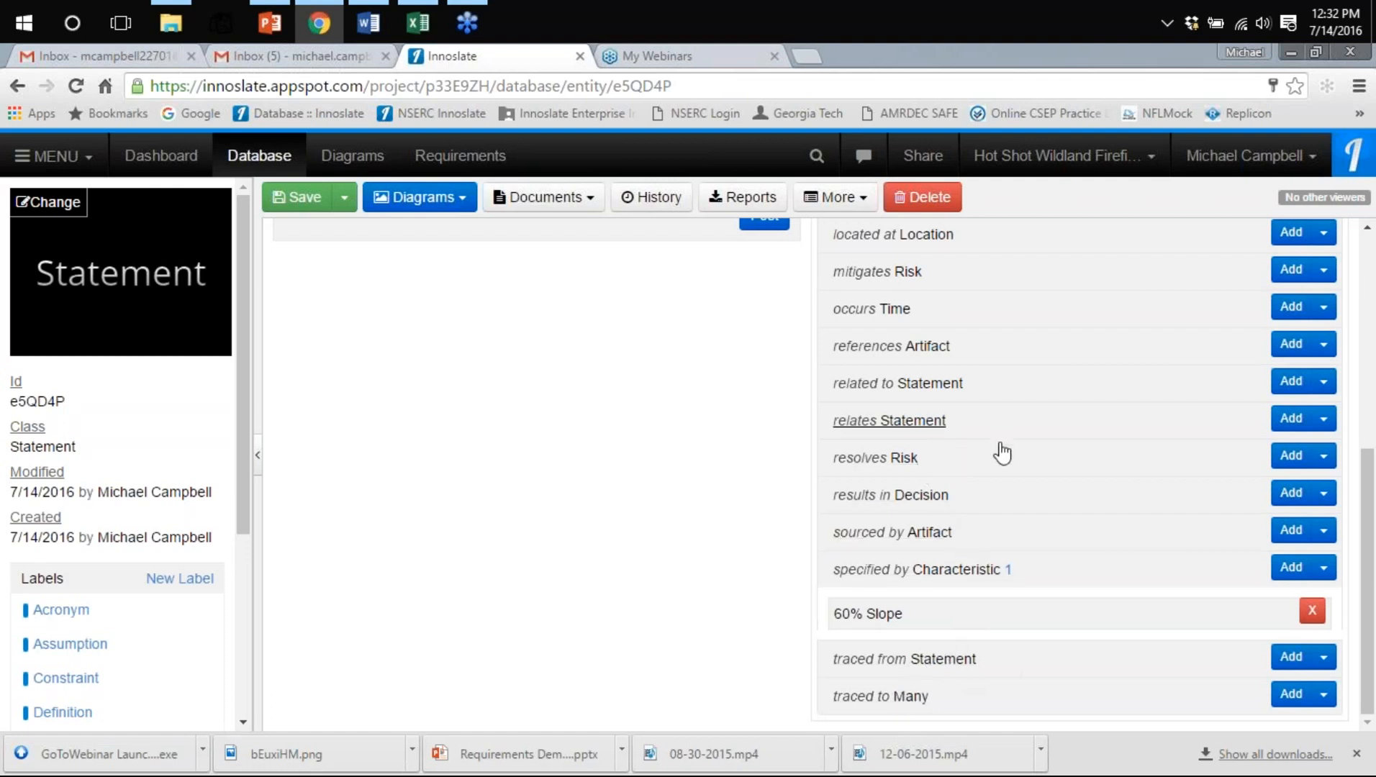
left_click(1291, 657)
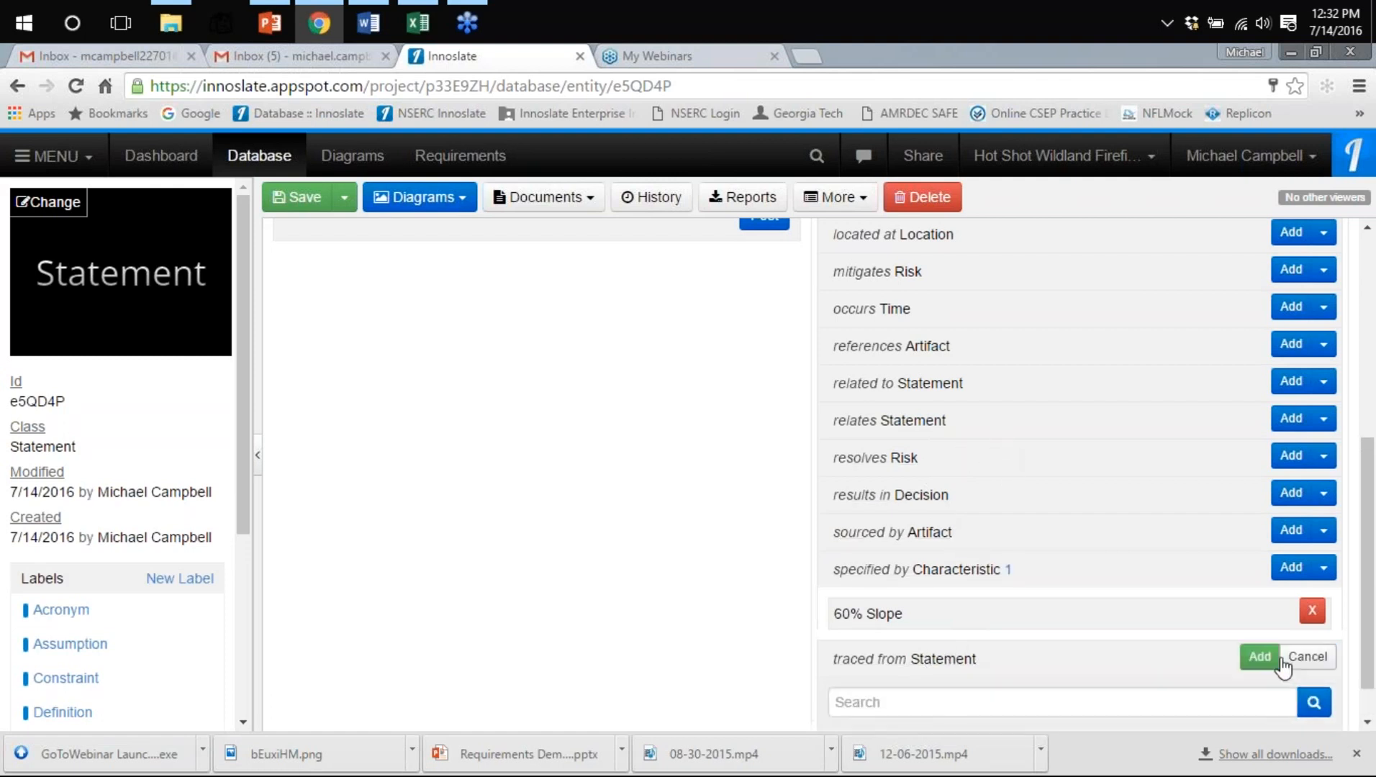
scroll(1083, 576, "down", 4)
scroll(1081, 571, "down", 2)
scroll(1082, 572, "up", 2)
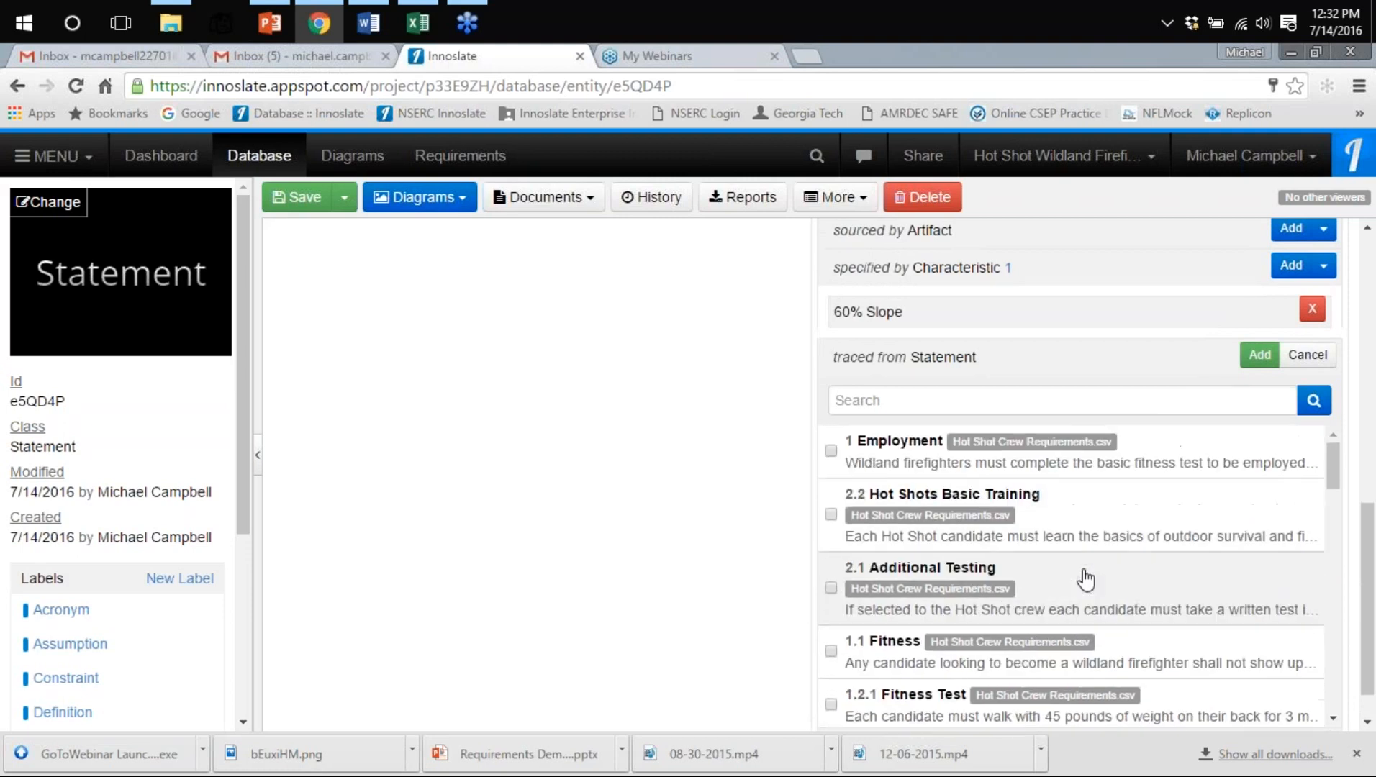
left_click(901, 451)
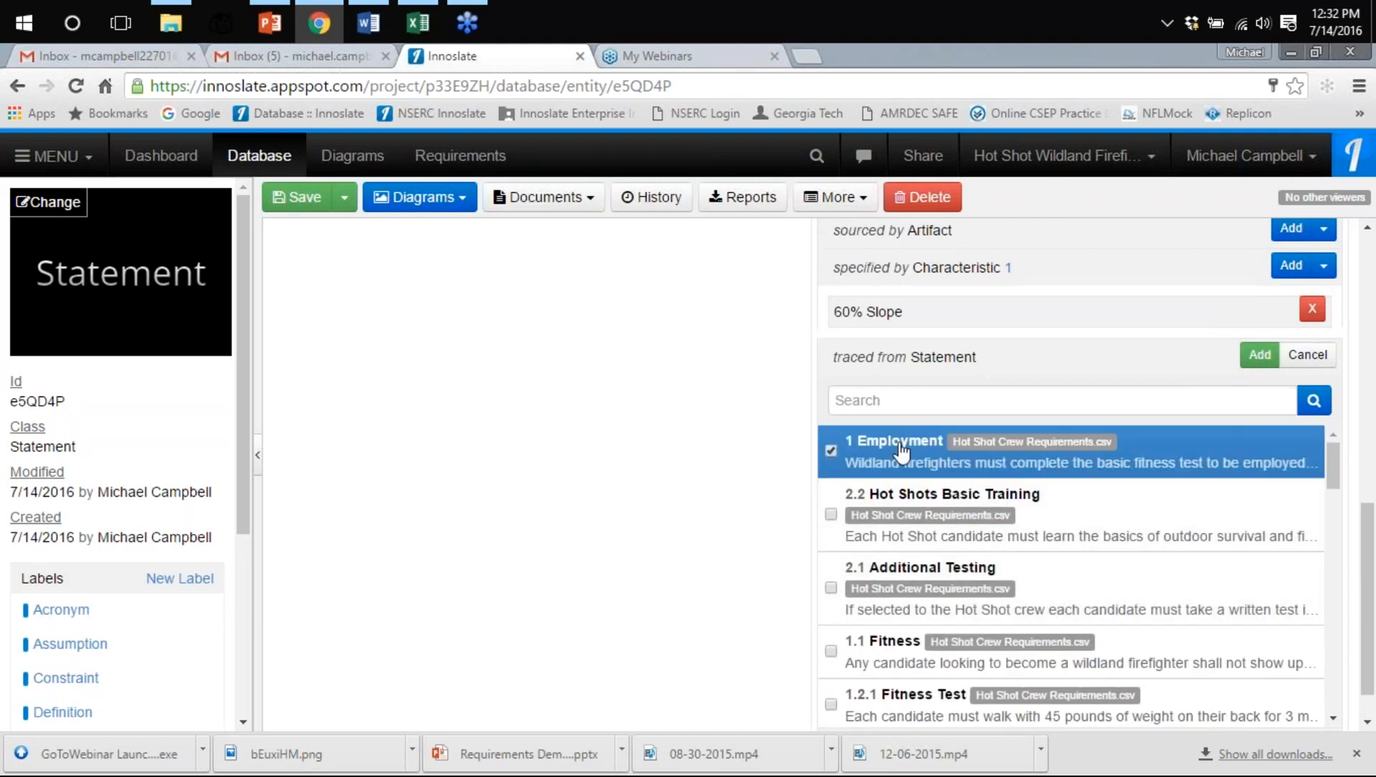
left_click(1259, 355)
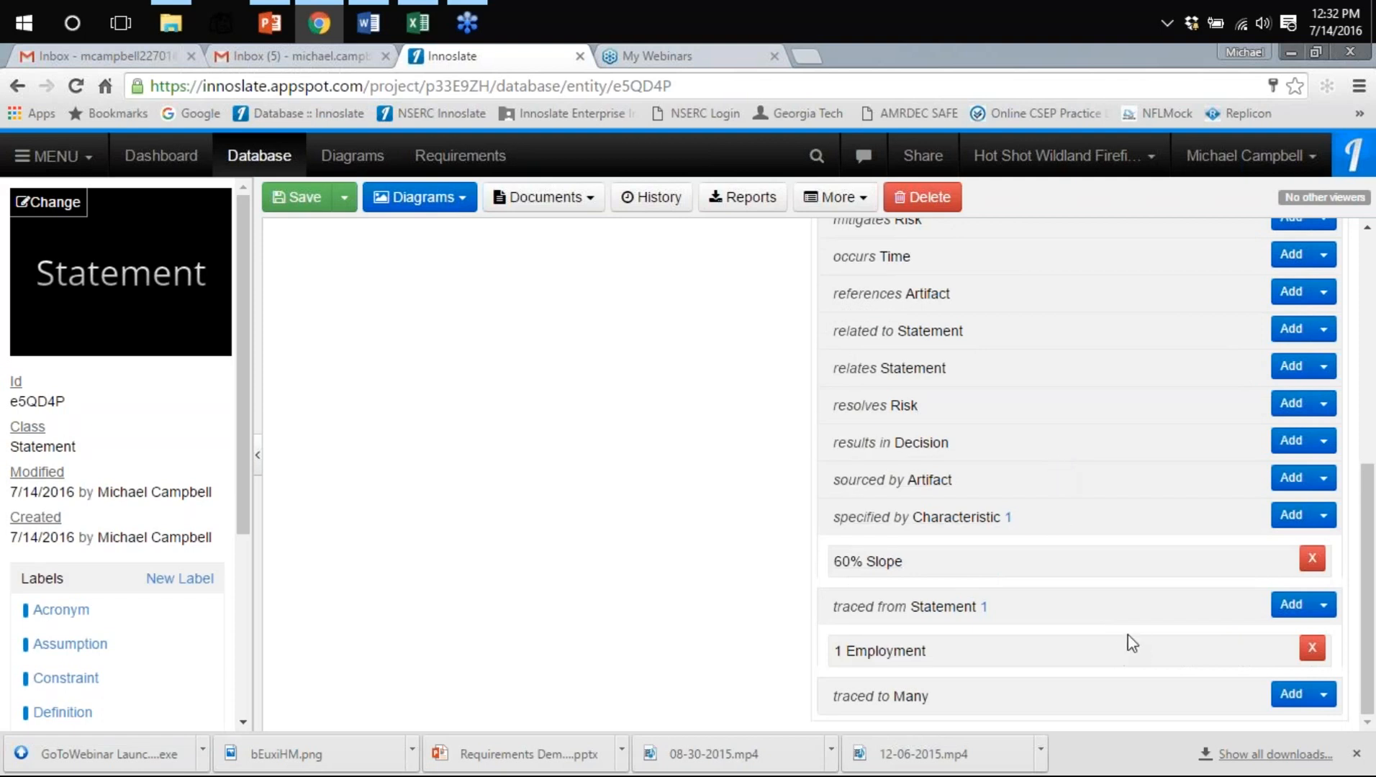
Review the full relationship list of the Test Risks / Issues statement and display its program management relationships
scroll(1040, 617, "up", 1)
scroll(1041, 618, "up", 3)
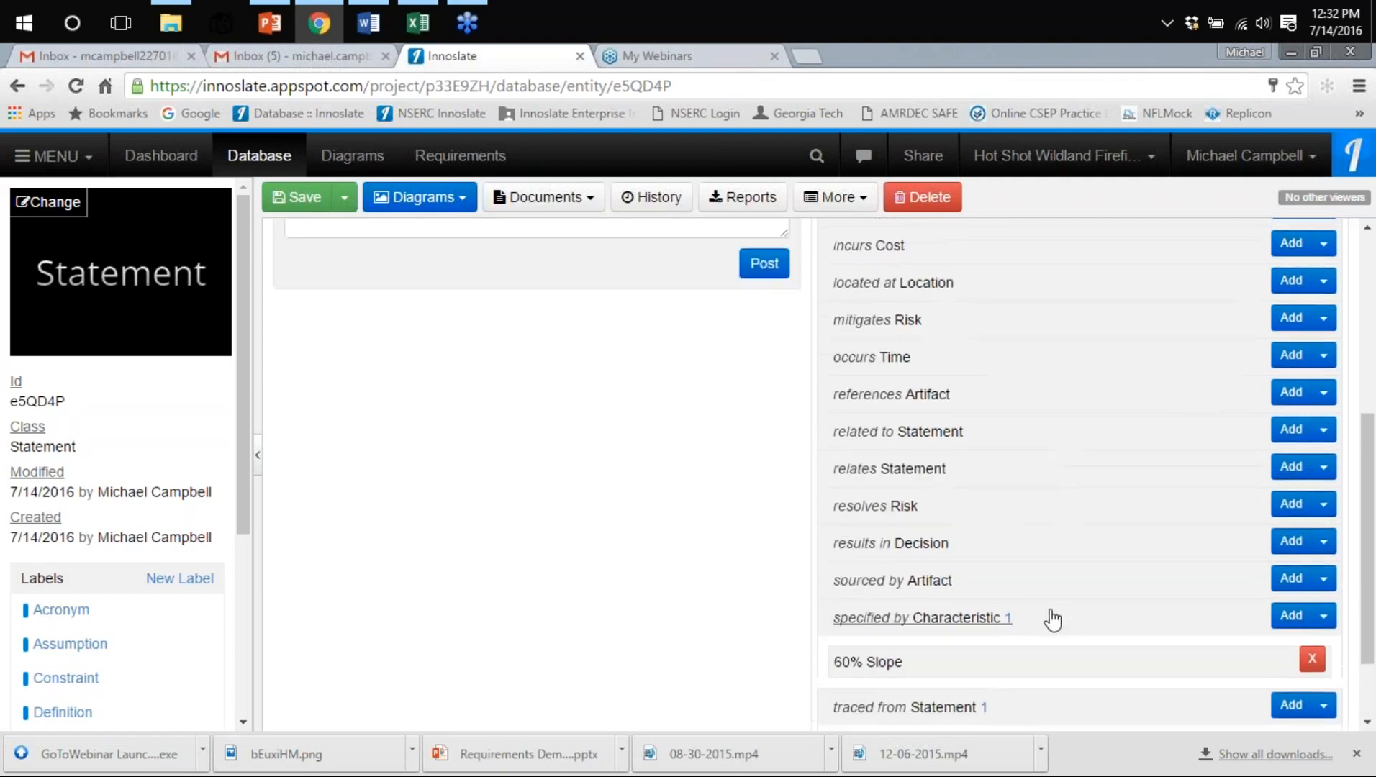
scroll(1077, 621, "up", 2)
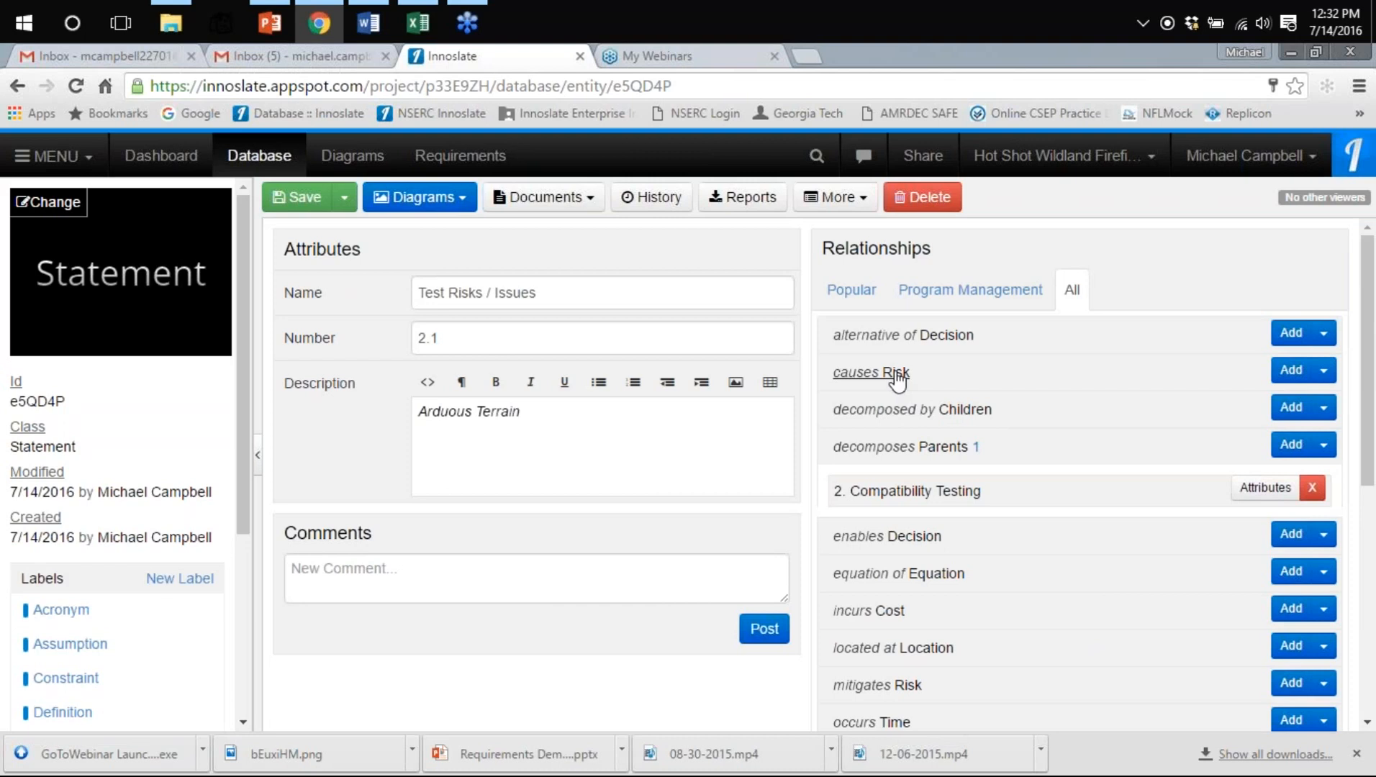
mouse_move(735, 435)
left_click(963, 295)
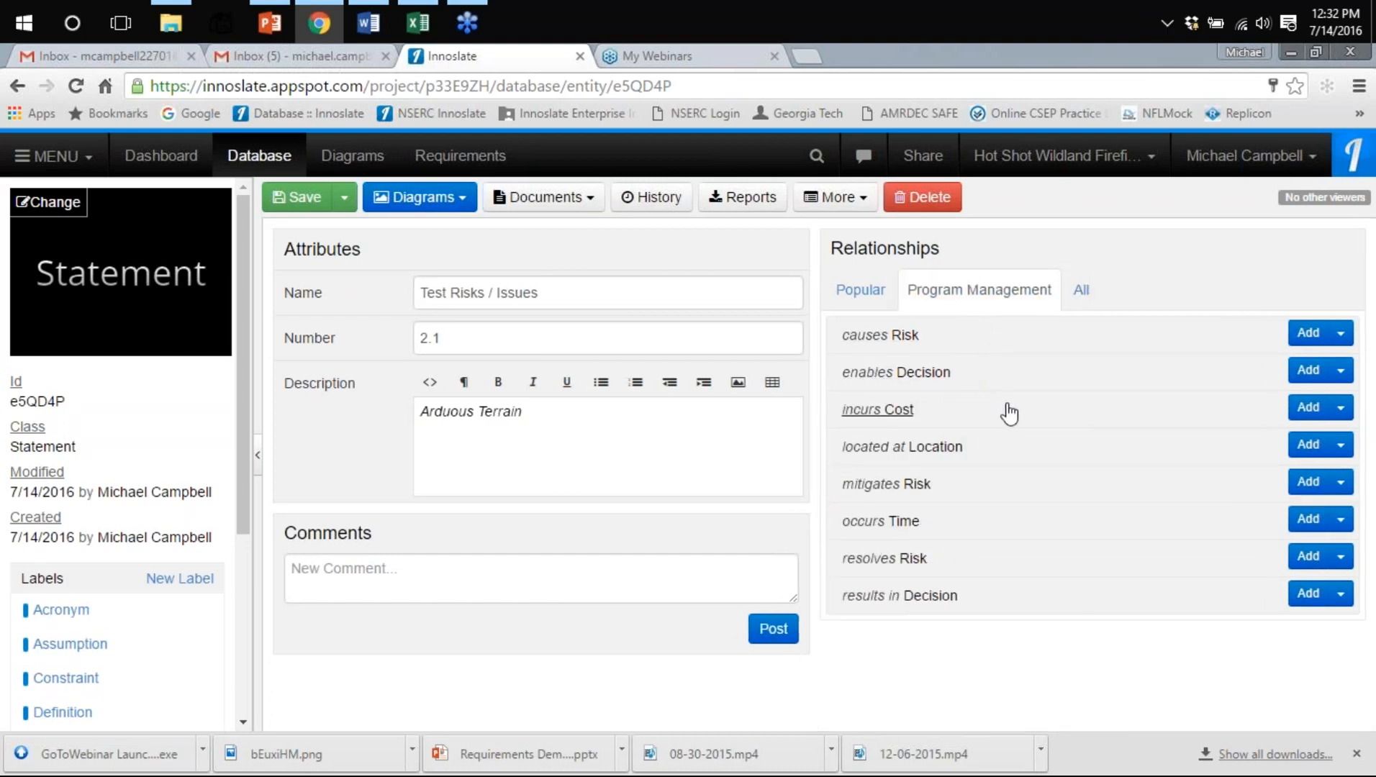
Review the popular relationships and the full relationship list of the Test Risks / Issues statement
left_click(860, 294)
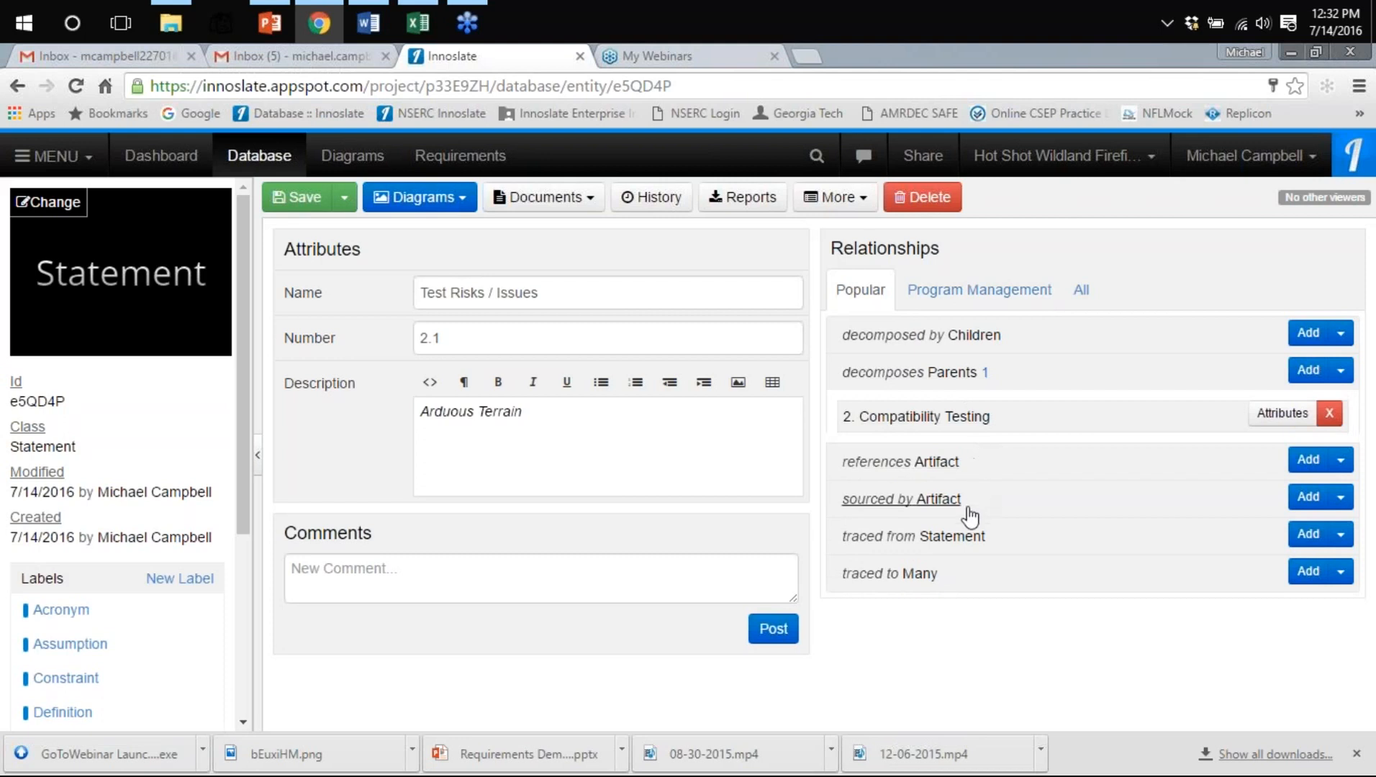
left_click(1084, 301)
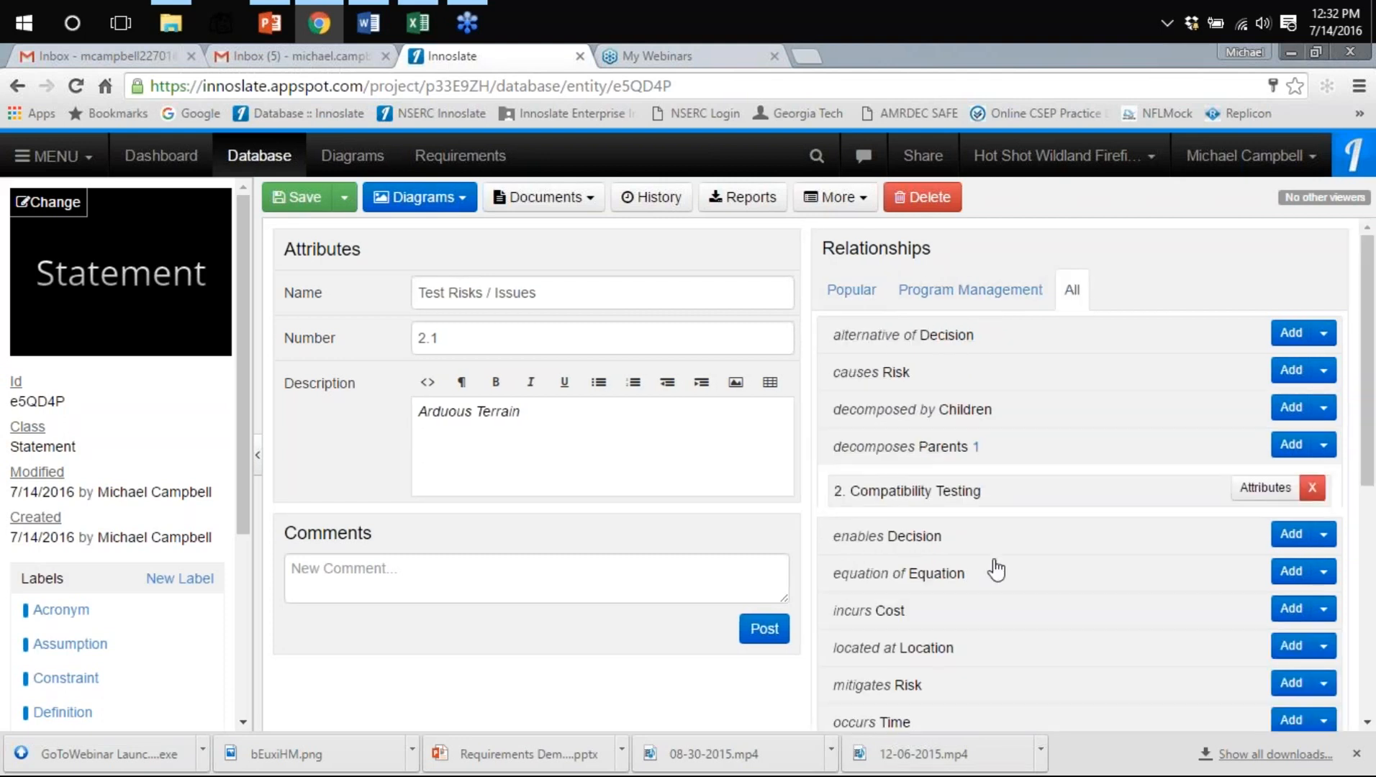
scroll(996, 570, "down", 6)
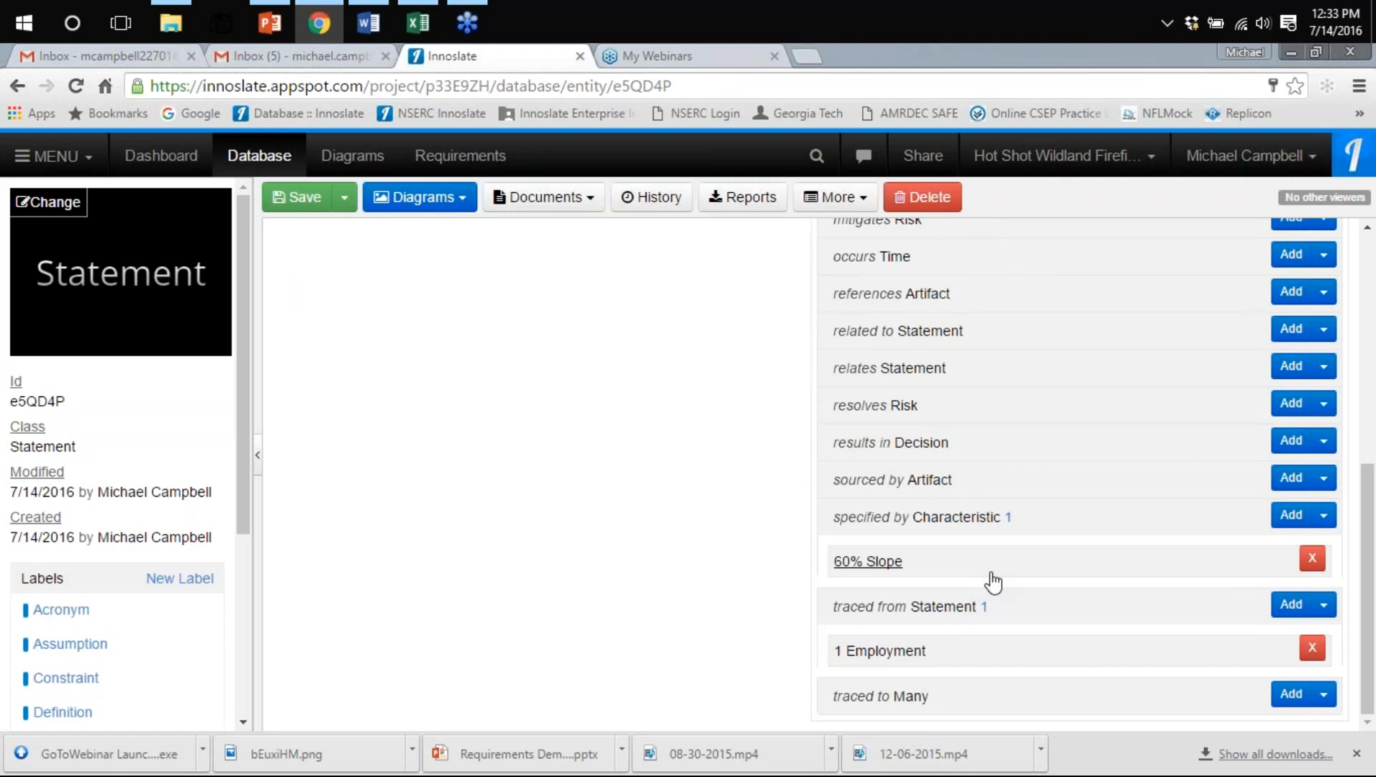
scroll(993, 581, "up", 6)
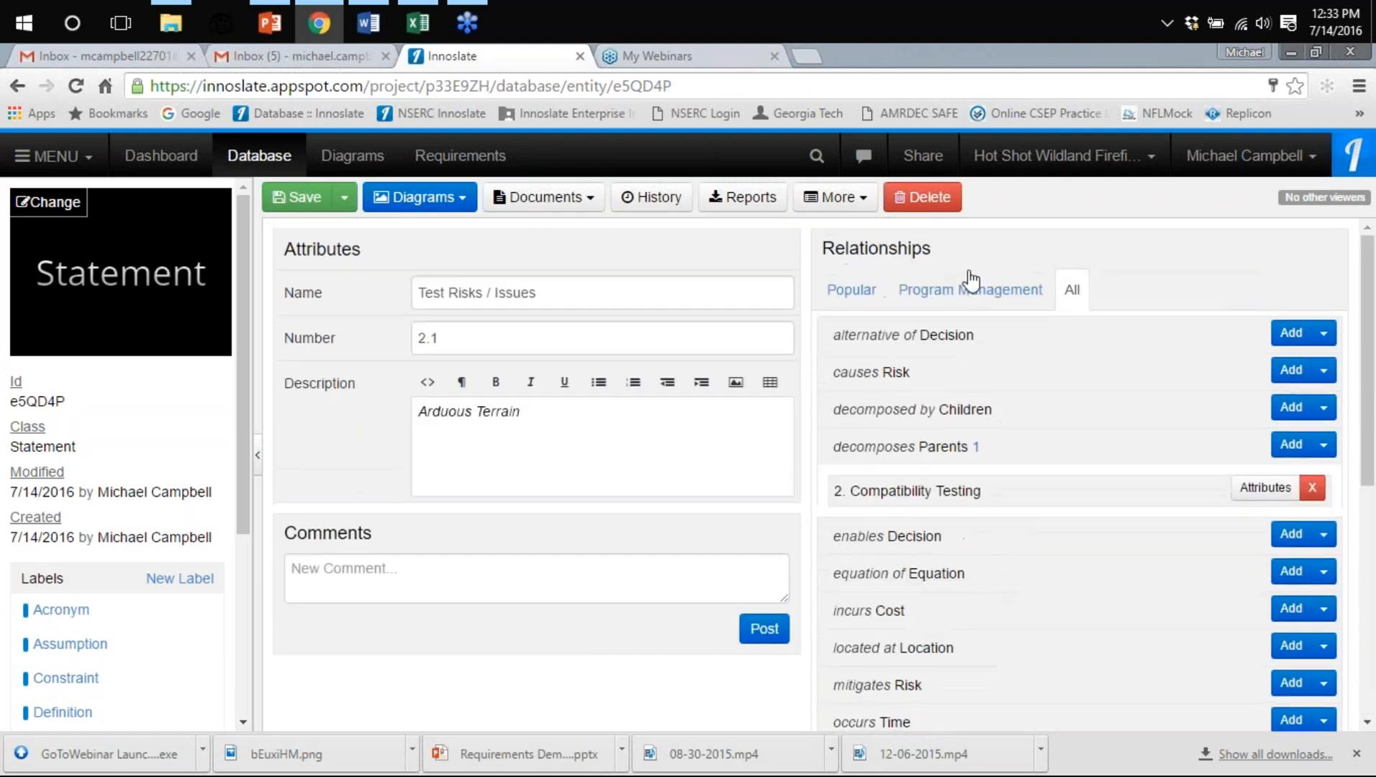
Open the Hot Shot Crew requirements document, look through its requirements and dismiss the news notification
left_click(464, 157)
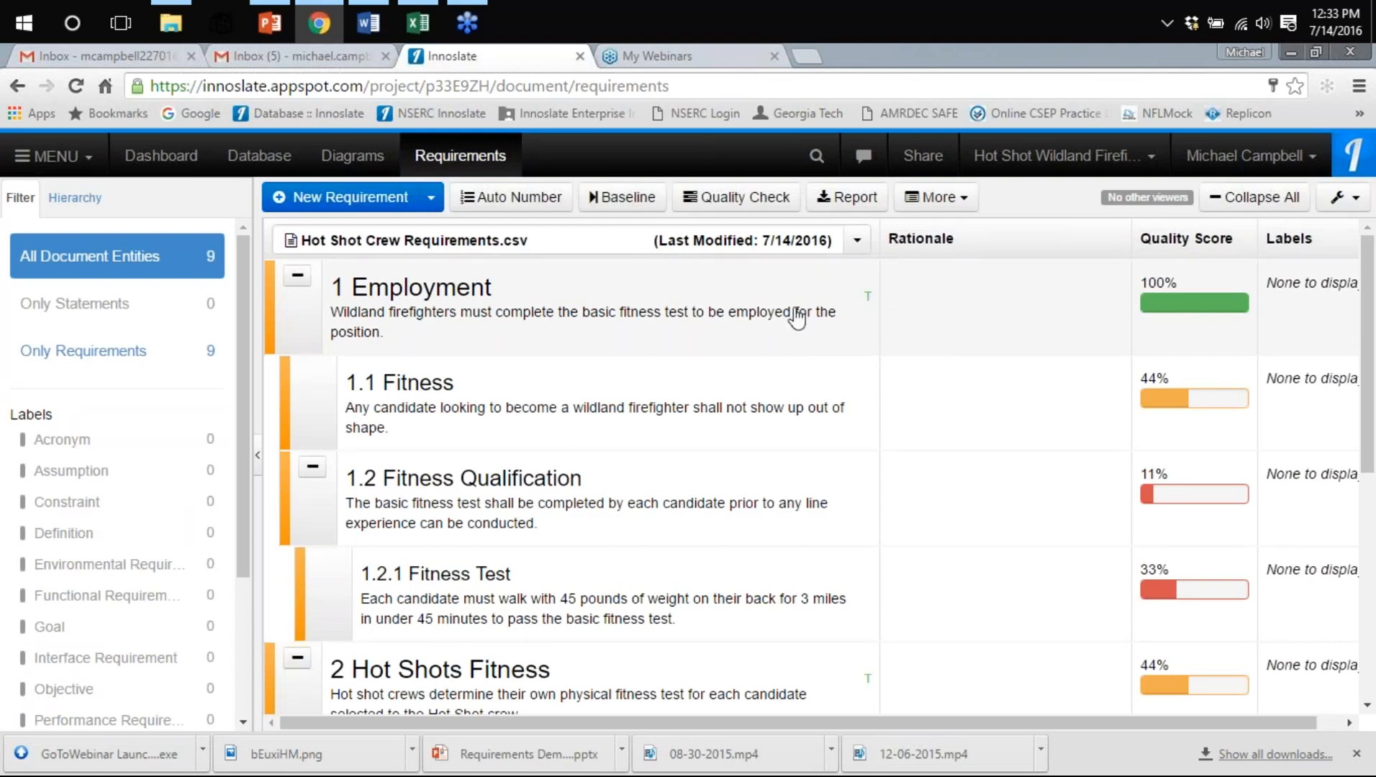
scroll(849, 432, "down", 3)
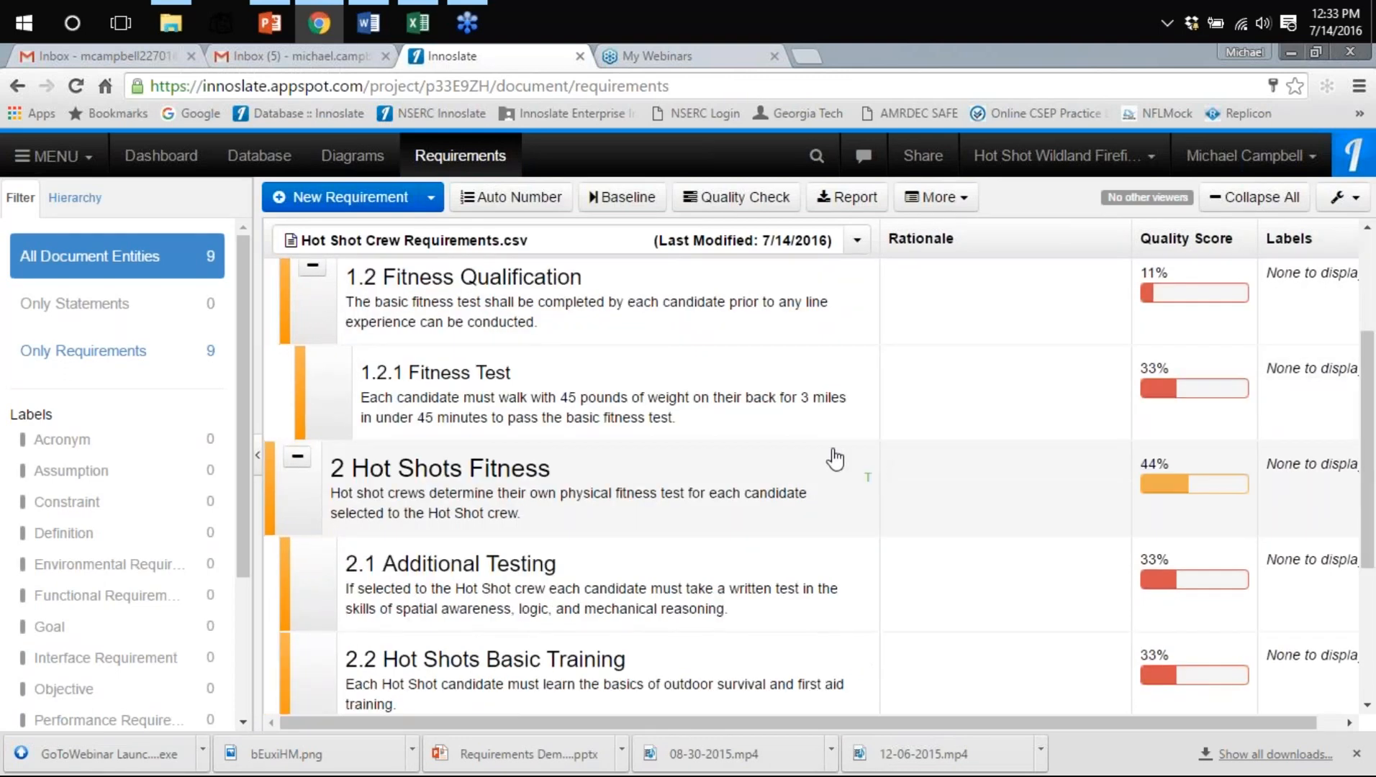
scroll(886, 504, "down", 4)
scroll(849, 482, "up", 7)
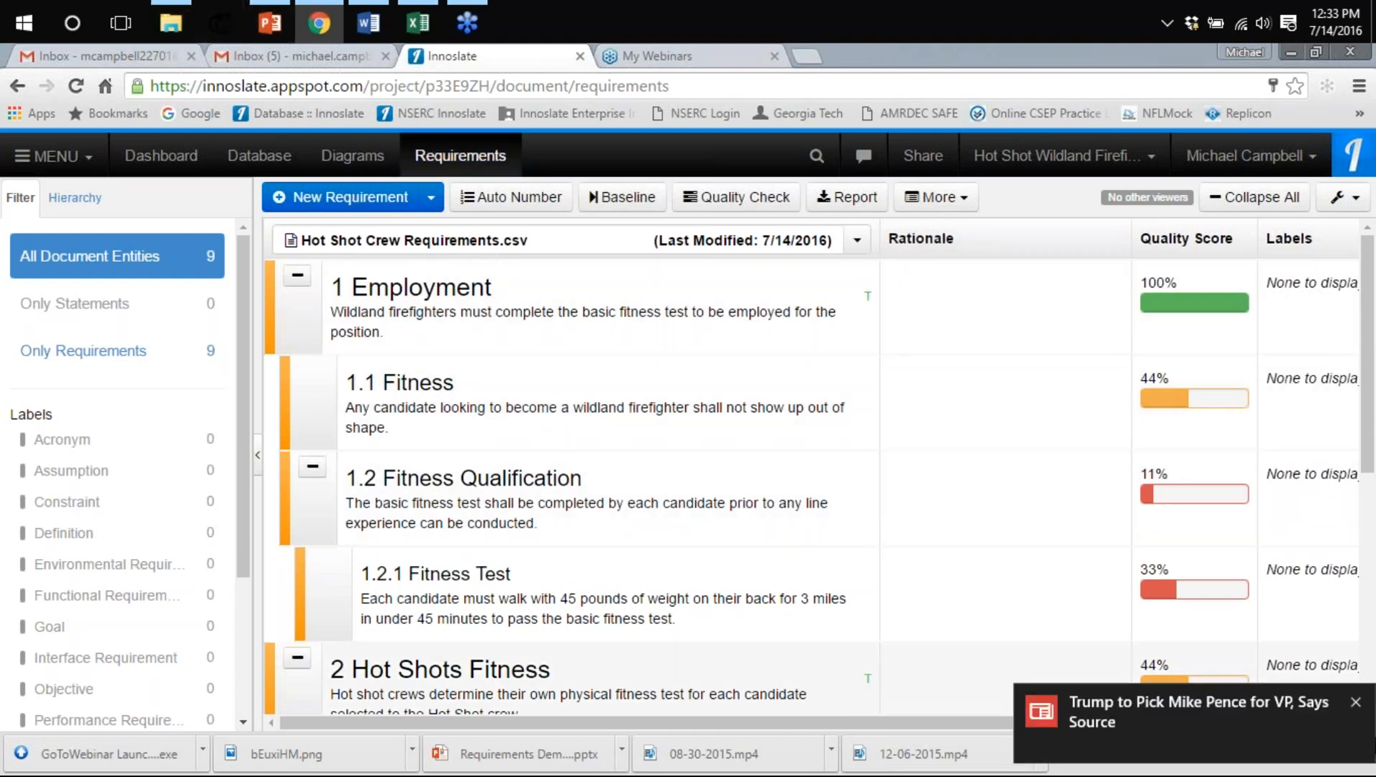
left_click(1357, 701)
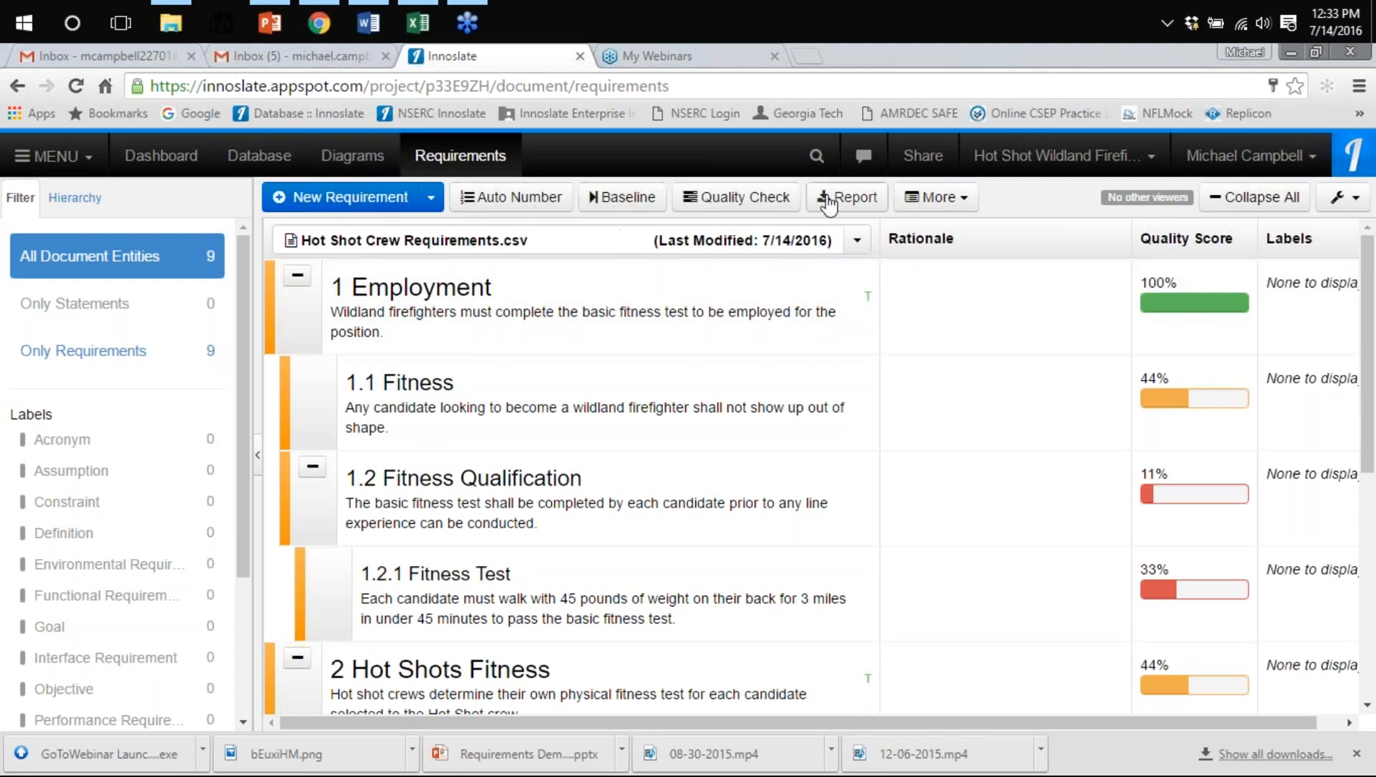
Open the Hierarchical matrix for the Hot Shot Crew requirements document
left_click(907, 206)
left_click(962, 259)
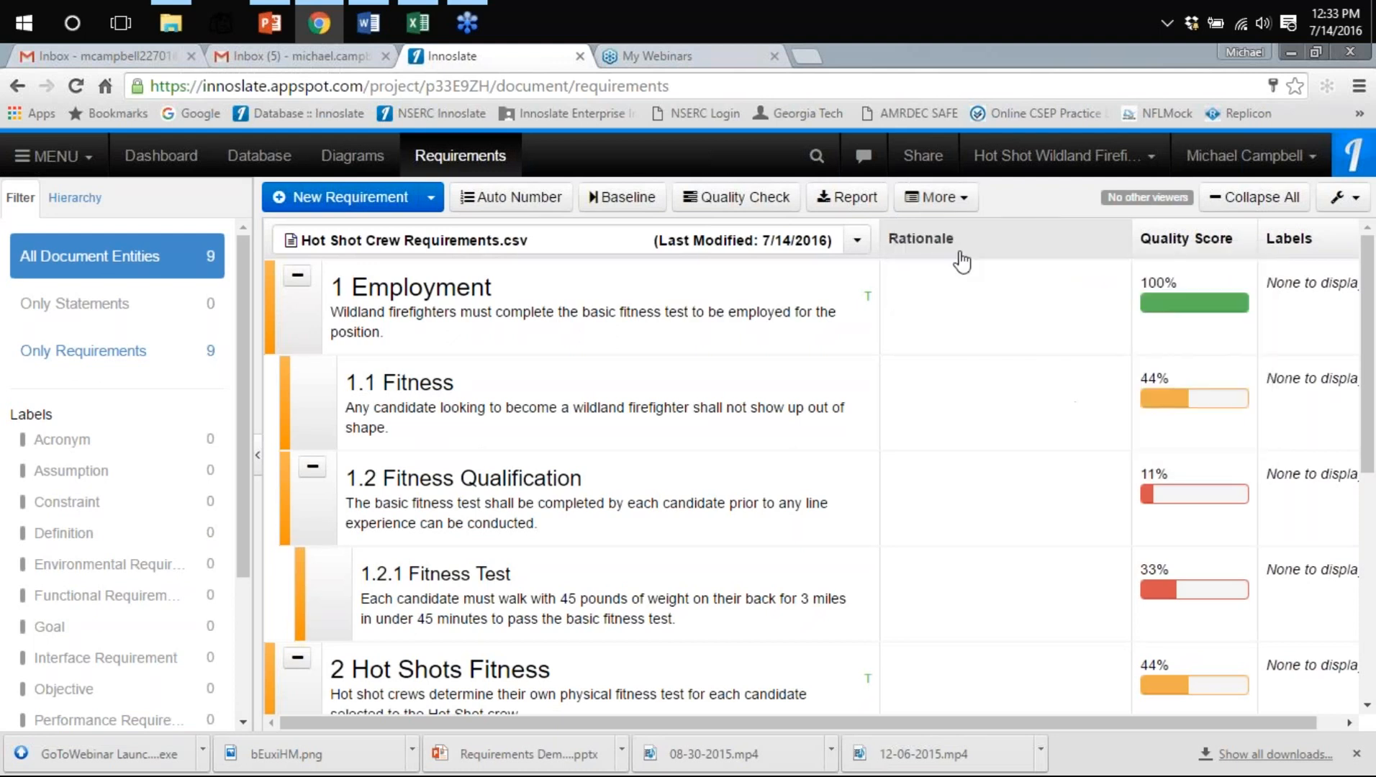
left_click(935, 197)
left_click(961, 259)
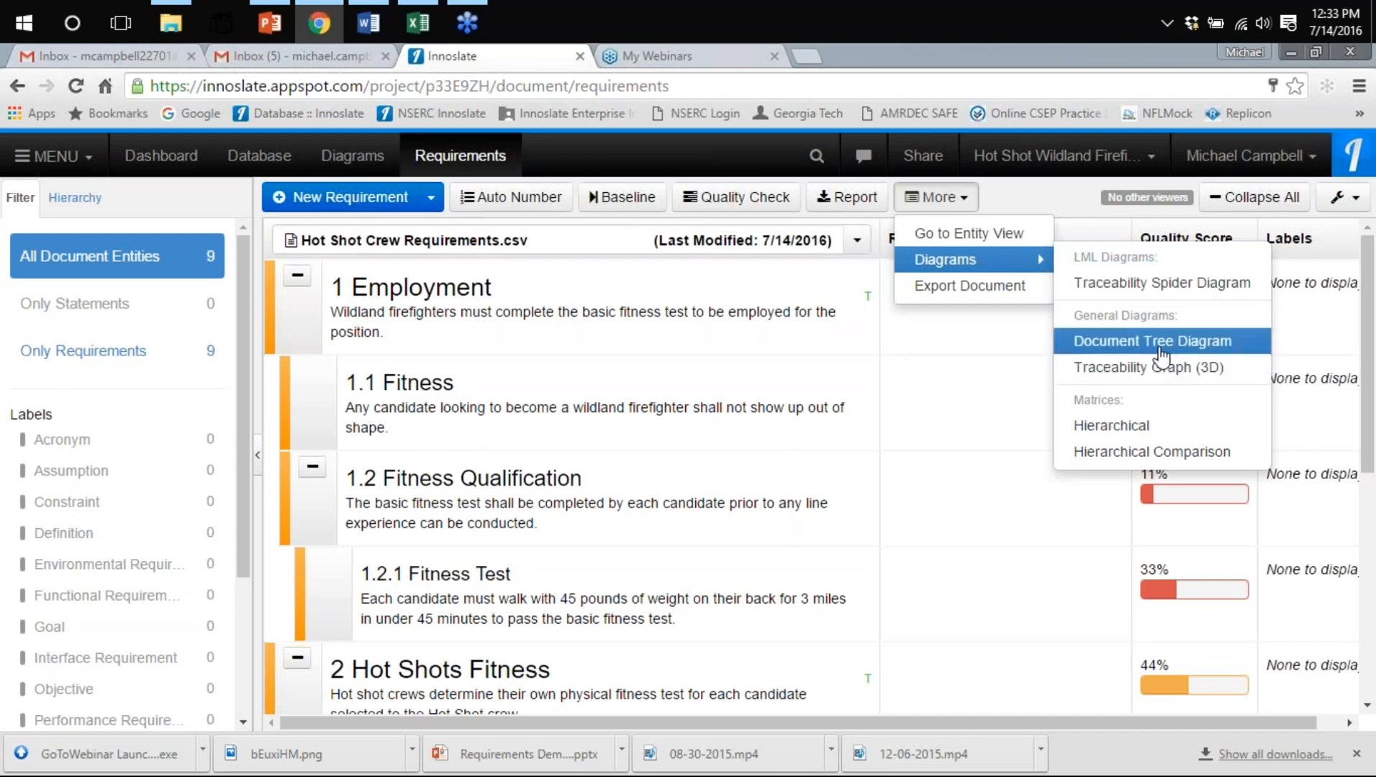
left_click(1144, 427)
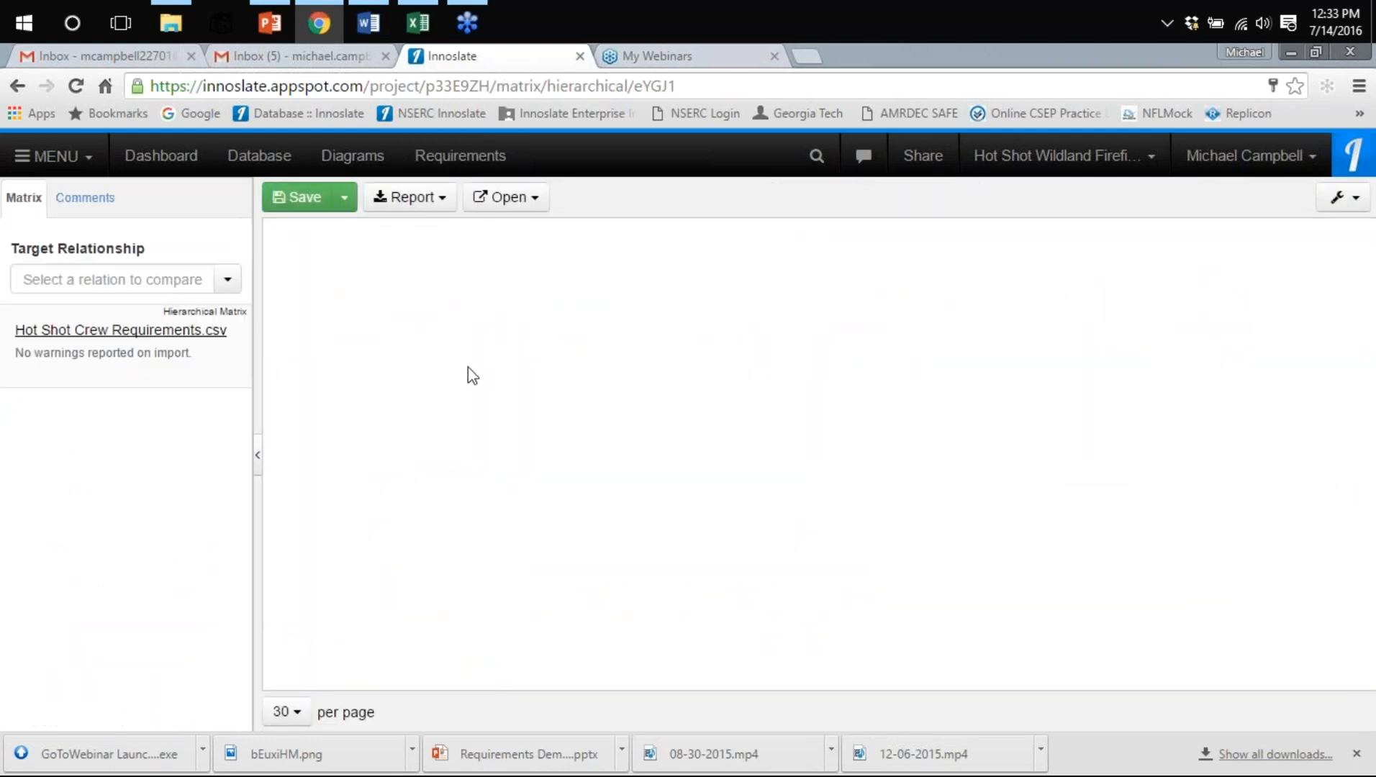
Generate the hierarchical matrix with "traced to" as the target relationship
left_click(224, 281)
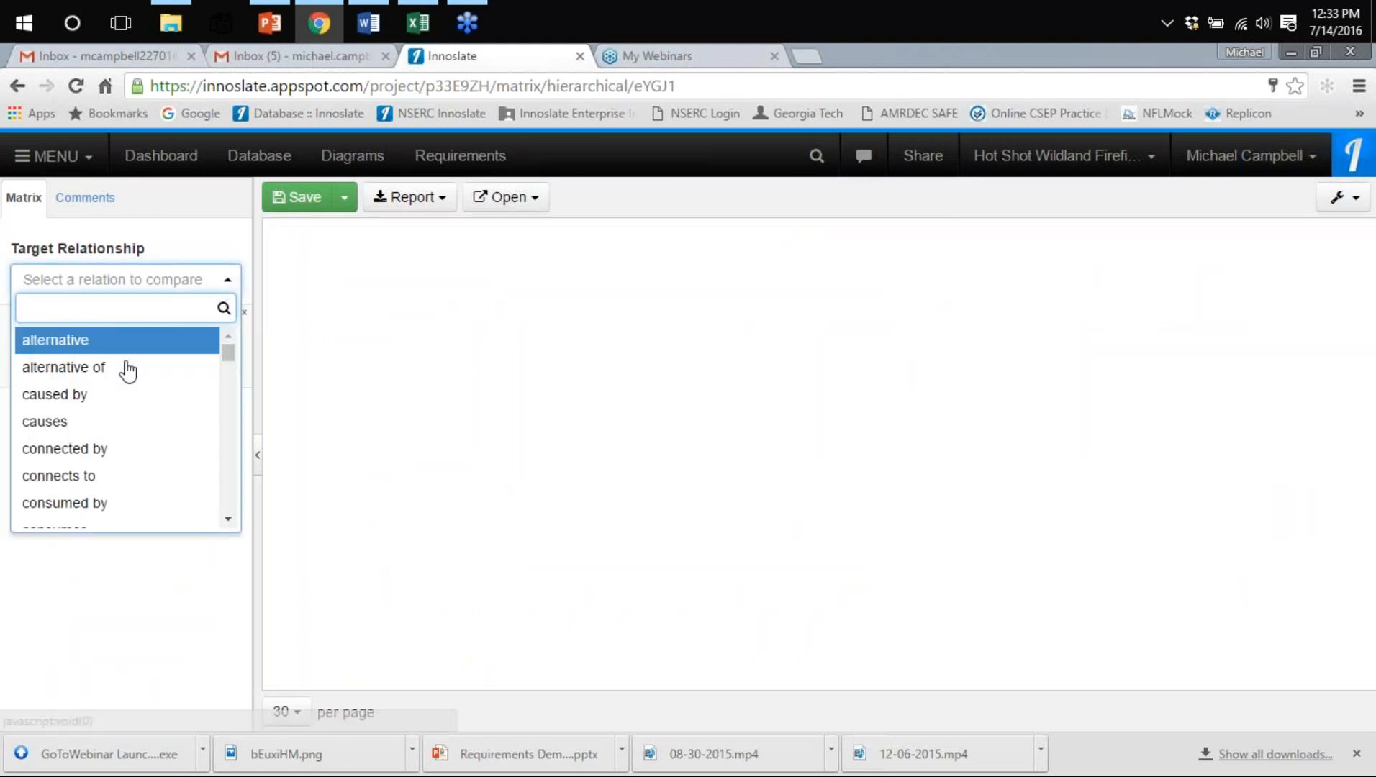
scroll(115, 399, "down", 4)
scroll(119, 401, "down", 15)
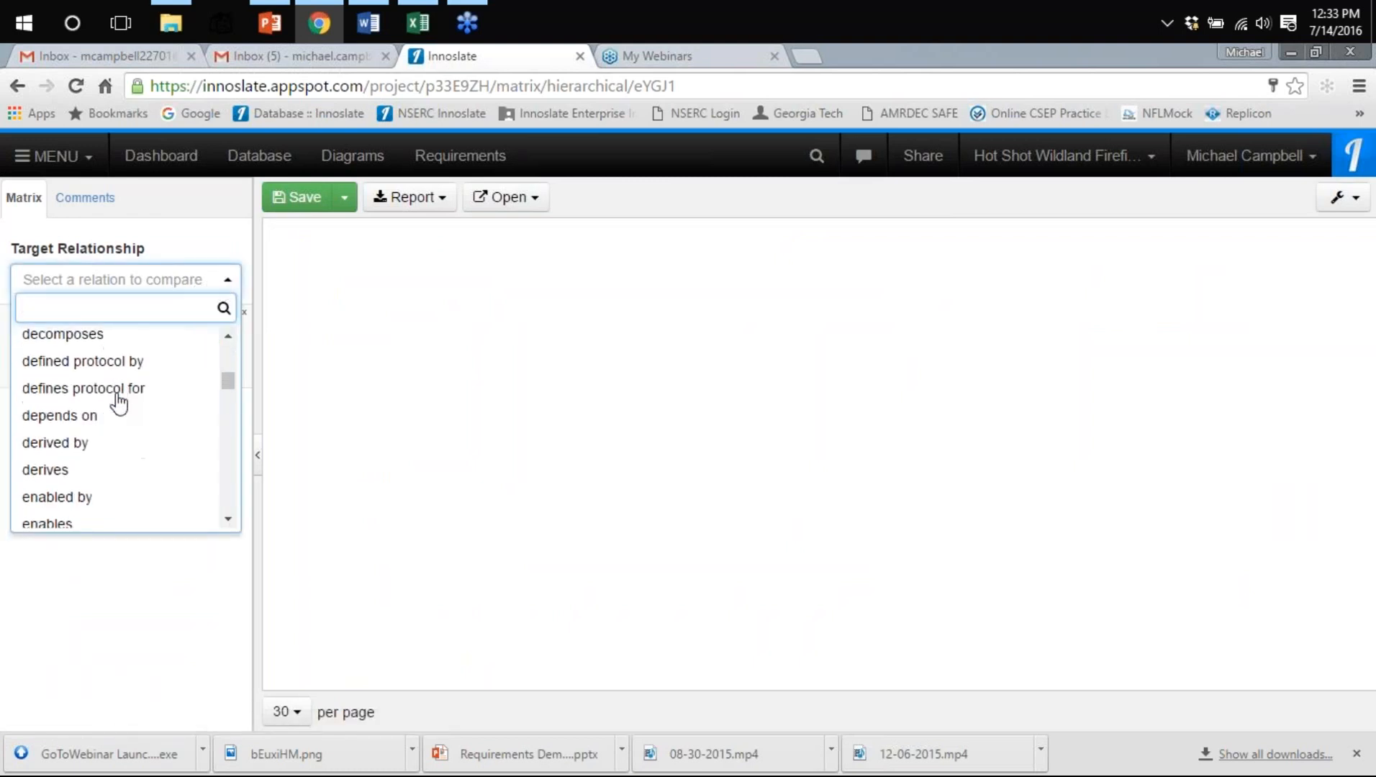
scroll(117, 402, "down", 3)
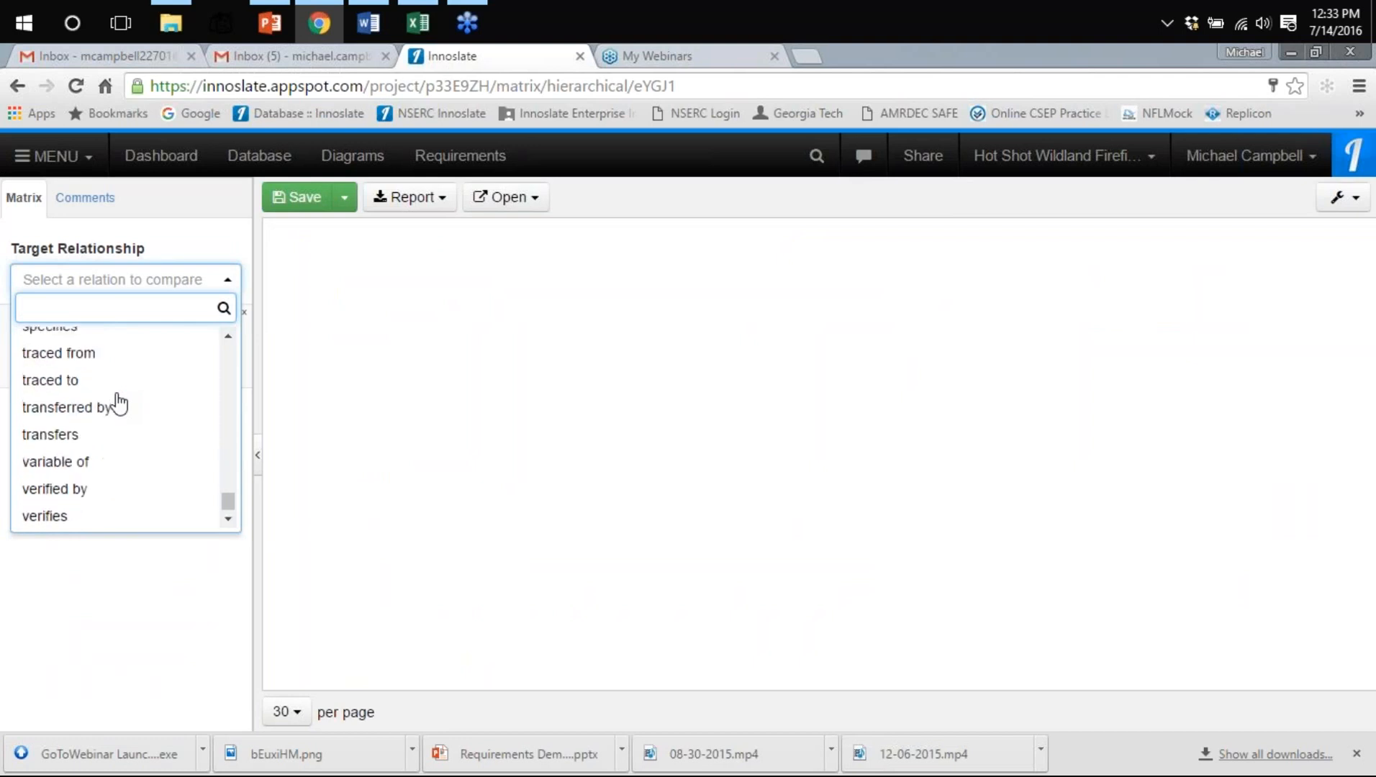
left_click(83, 379)
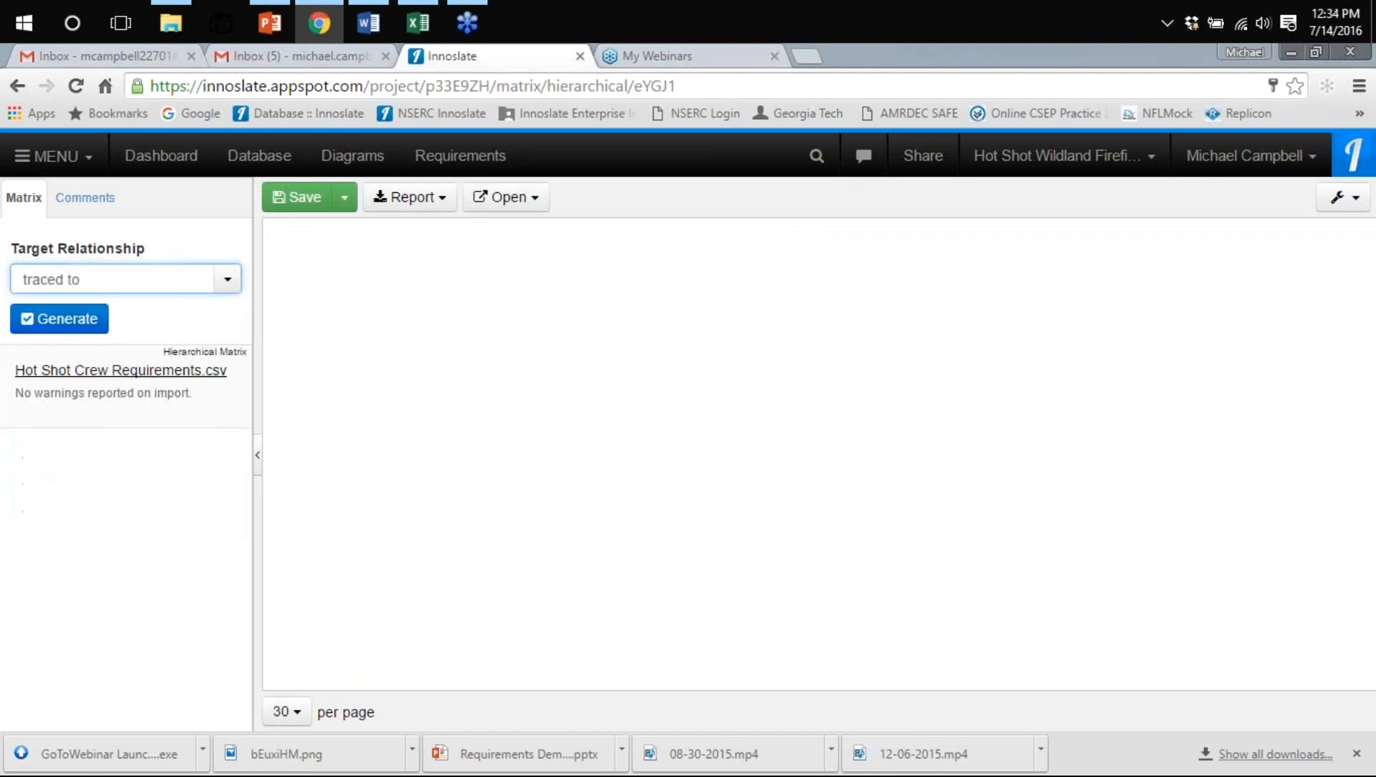
left_click(94, 323)
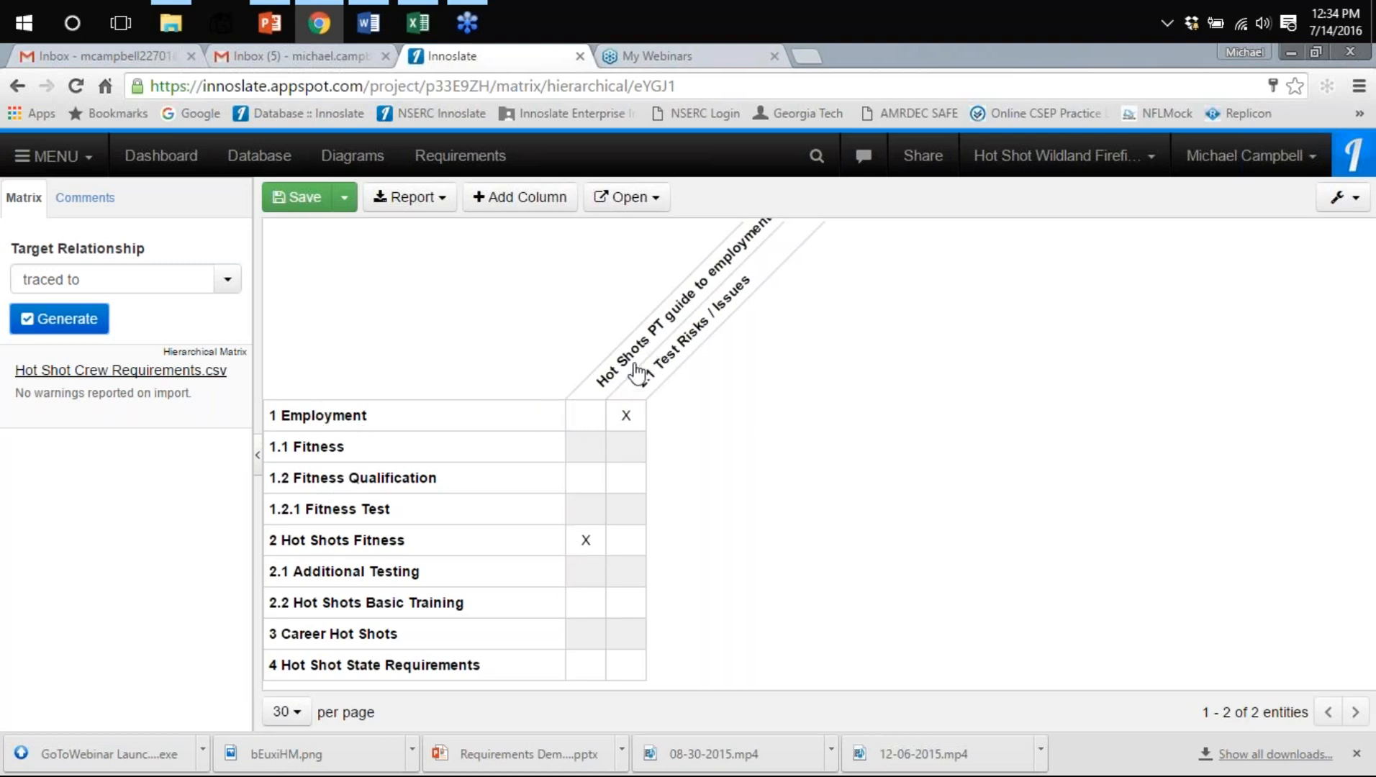
Trace requirements 1, 1.1, 1.2, 2.1 and 2.2 to the Hot Shots PT guide to employment action, and return to the requirements document
left_click(589, 421)
left_click(585, 449)
left_click(584, 478)
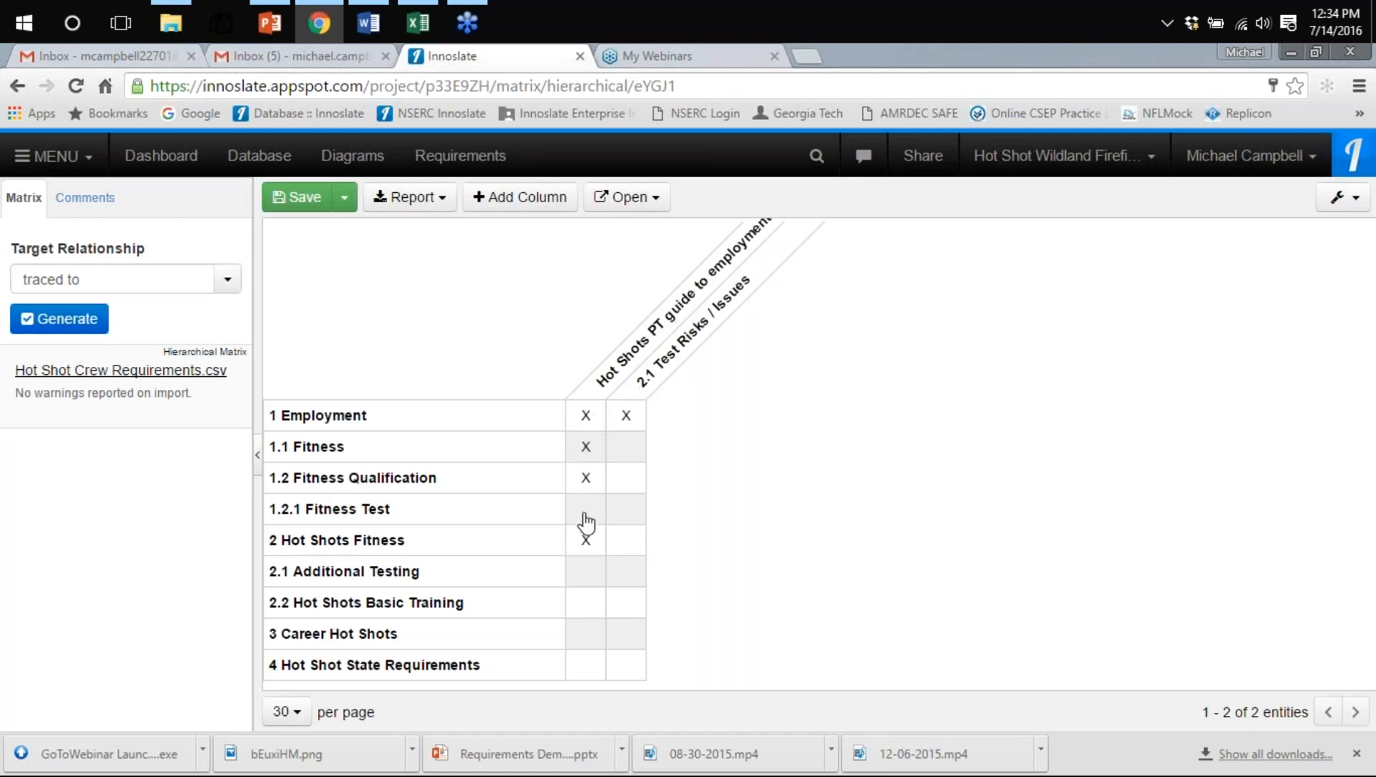
left_click(588, 575)
left_click(482, 163)
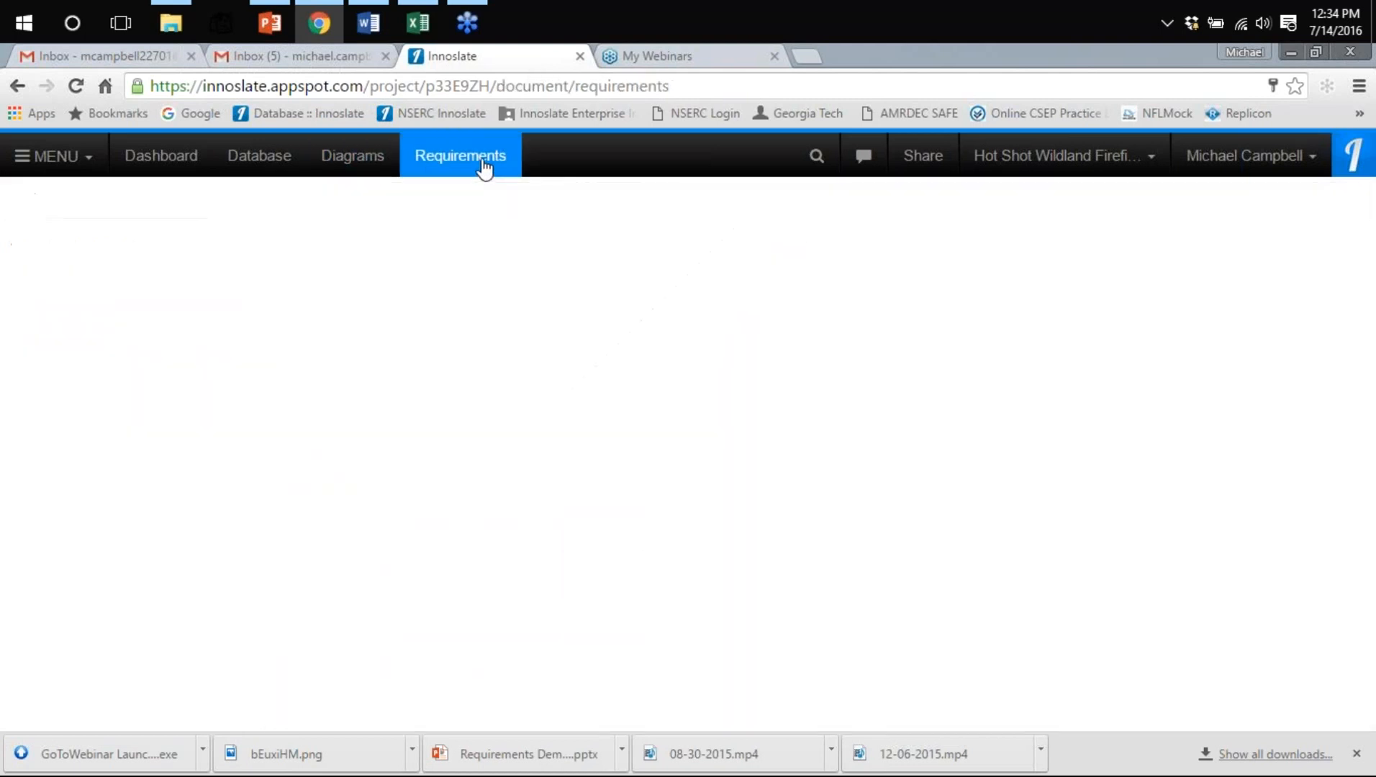
Switch to PowerPoint, present the slides from Creating Relationships through Traceability to What's Next?, and end the slide show
left_click(275, 27)
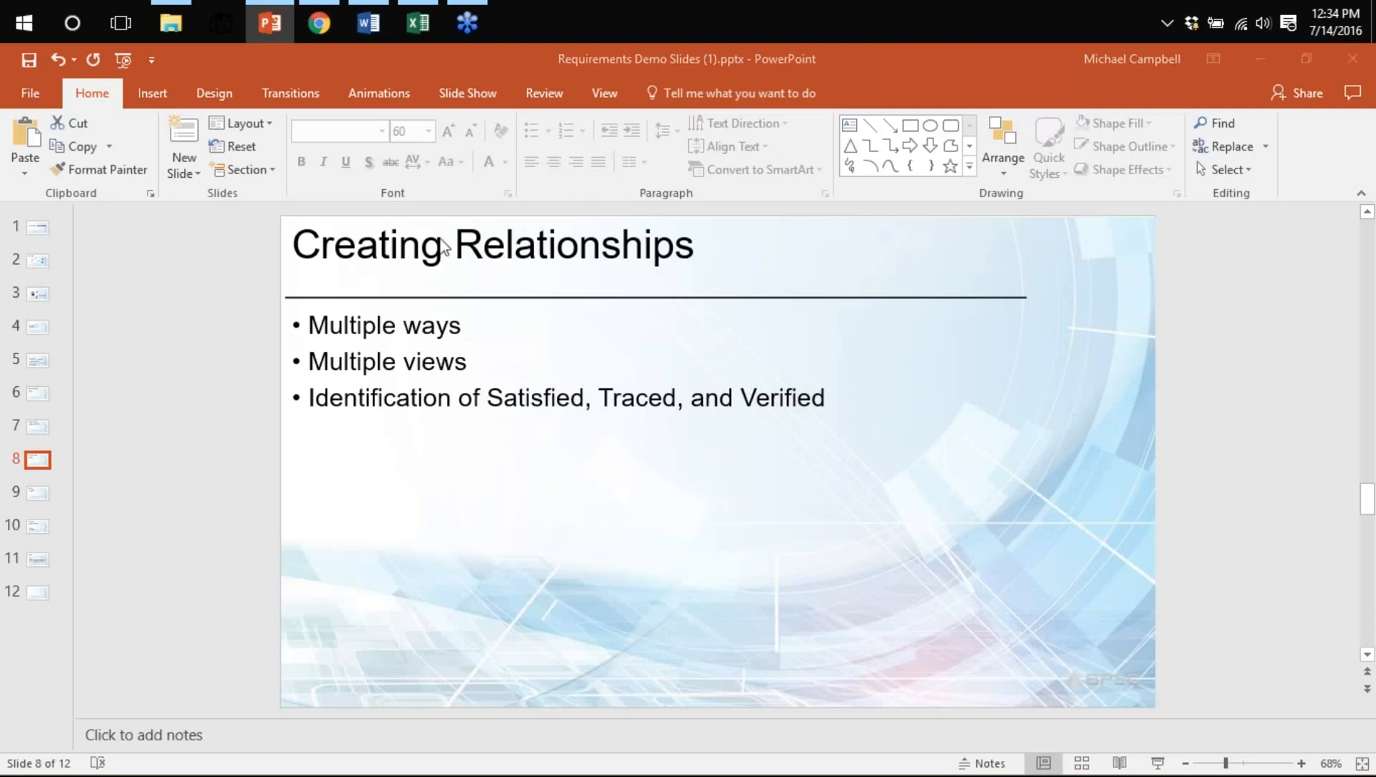
left_click(1166, 767)
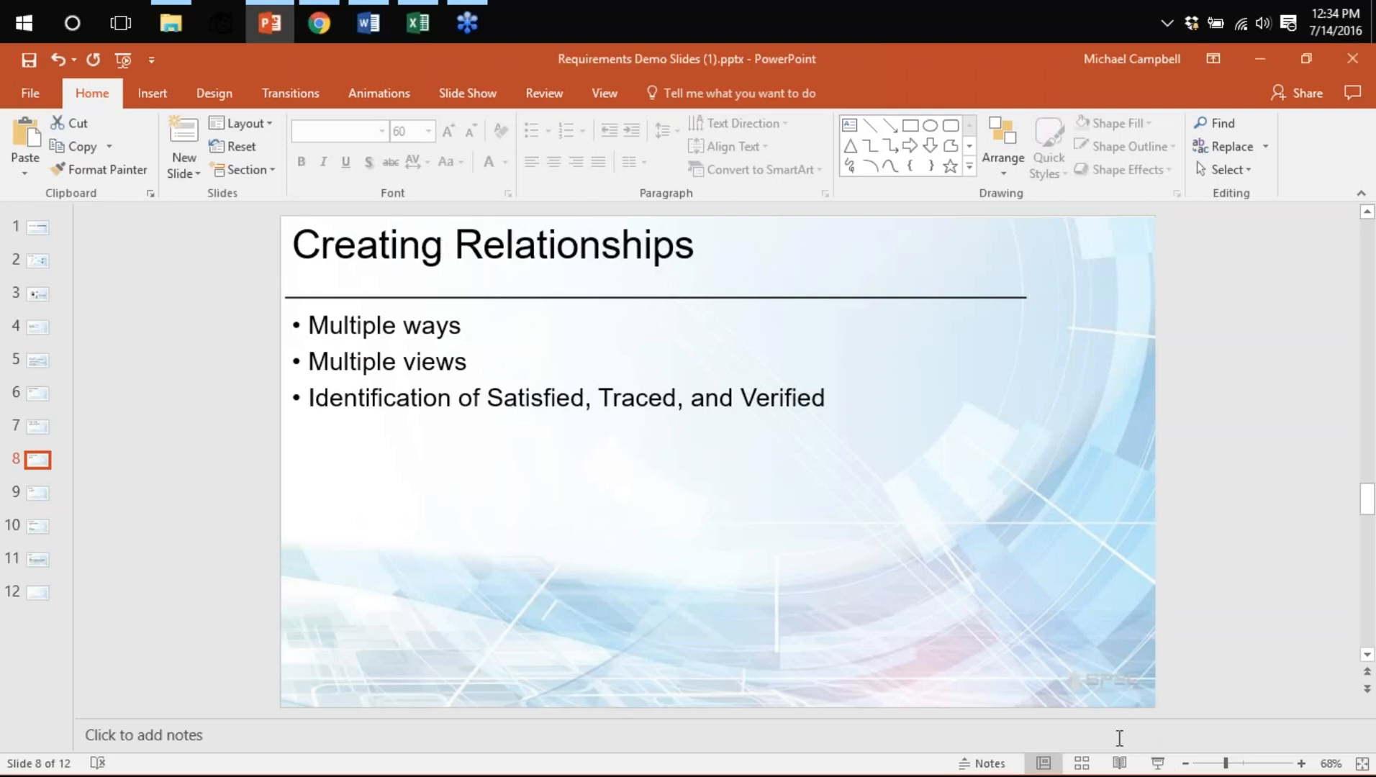
left_click(1157, 765)
left_click(470, 403)
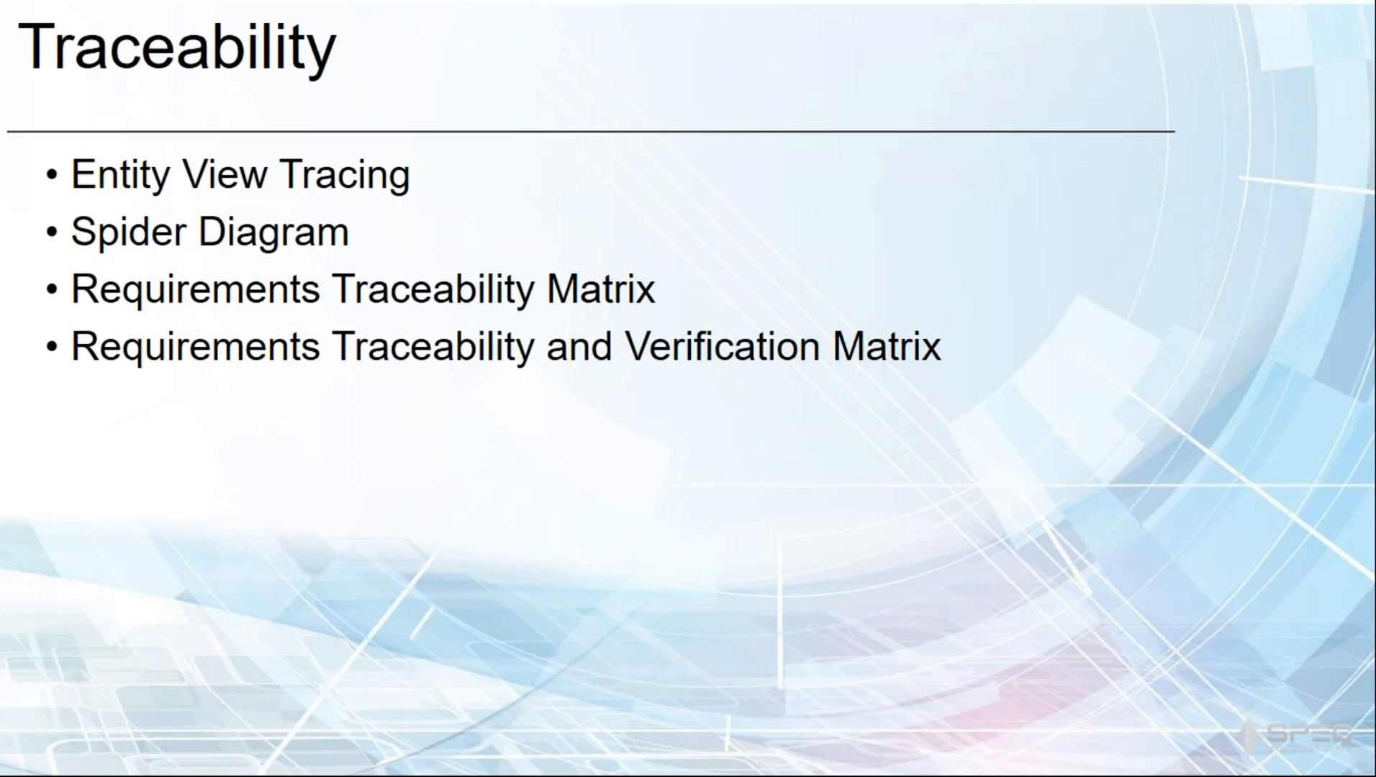
key("Right")
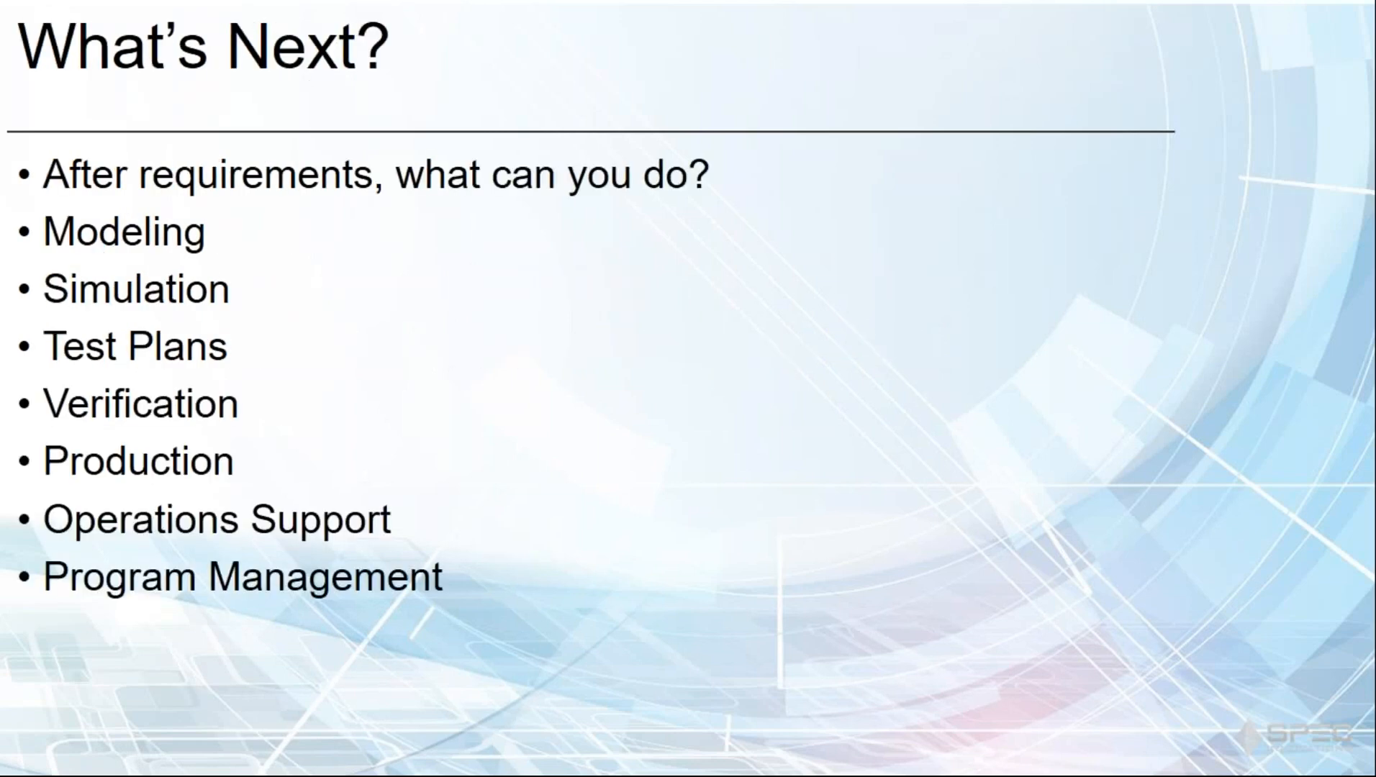
key("Escape")
Return to Innoslate in Chrome and save an RTM Output report as Hot_Shot_Crew_Requirements.csv_RTM.xlsx on the Desktop
left_click(319, 24)
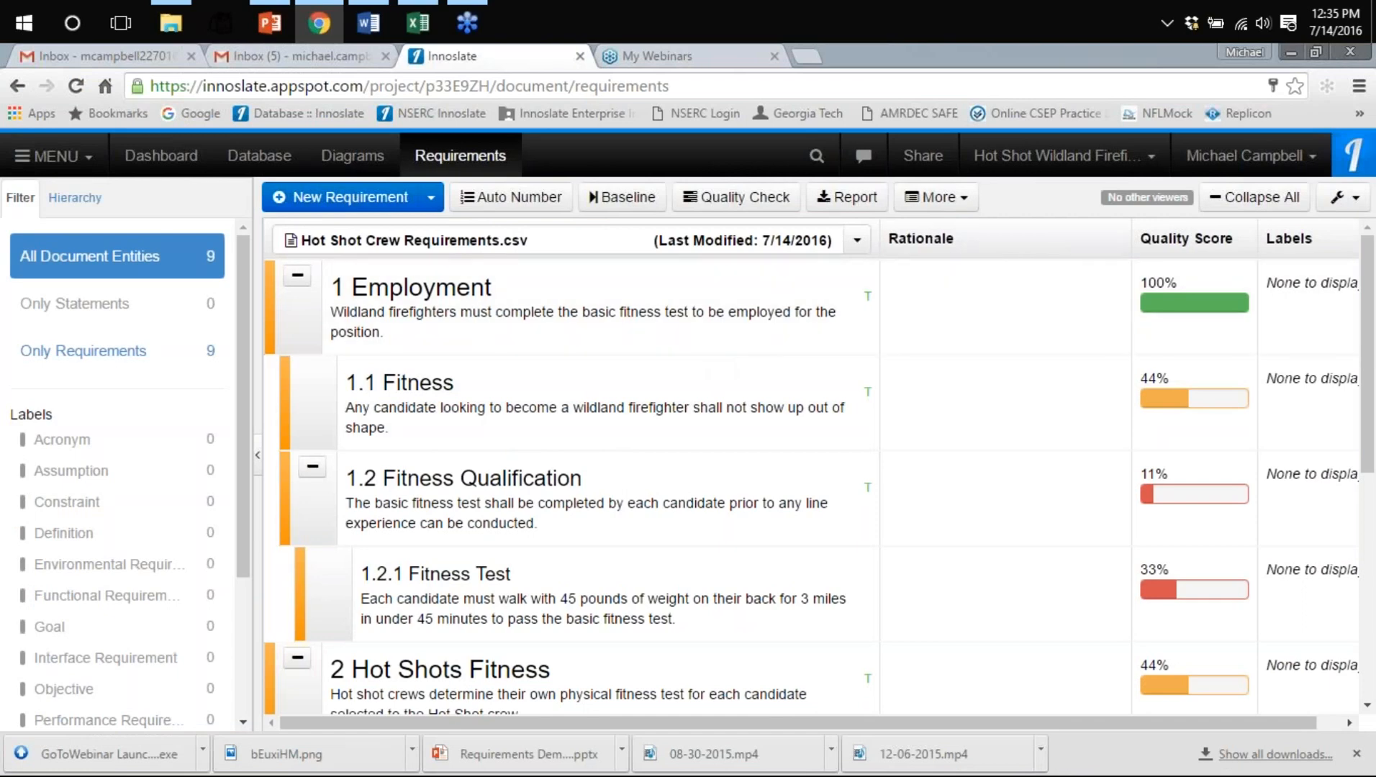
left_click(856, 198)
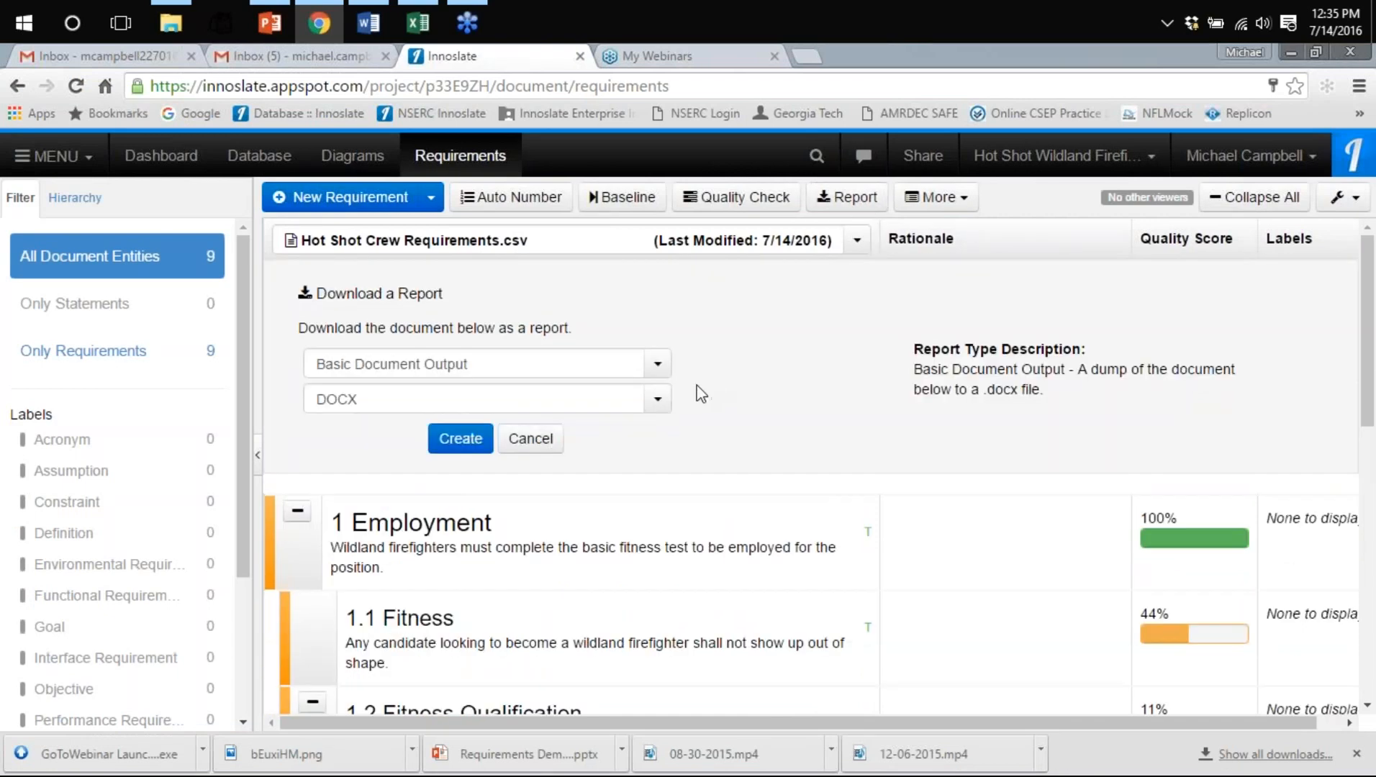
left_click(659, 368)
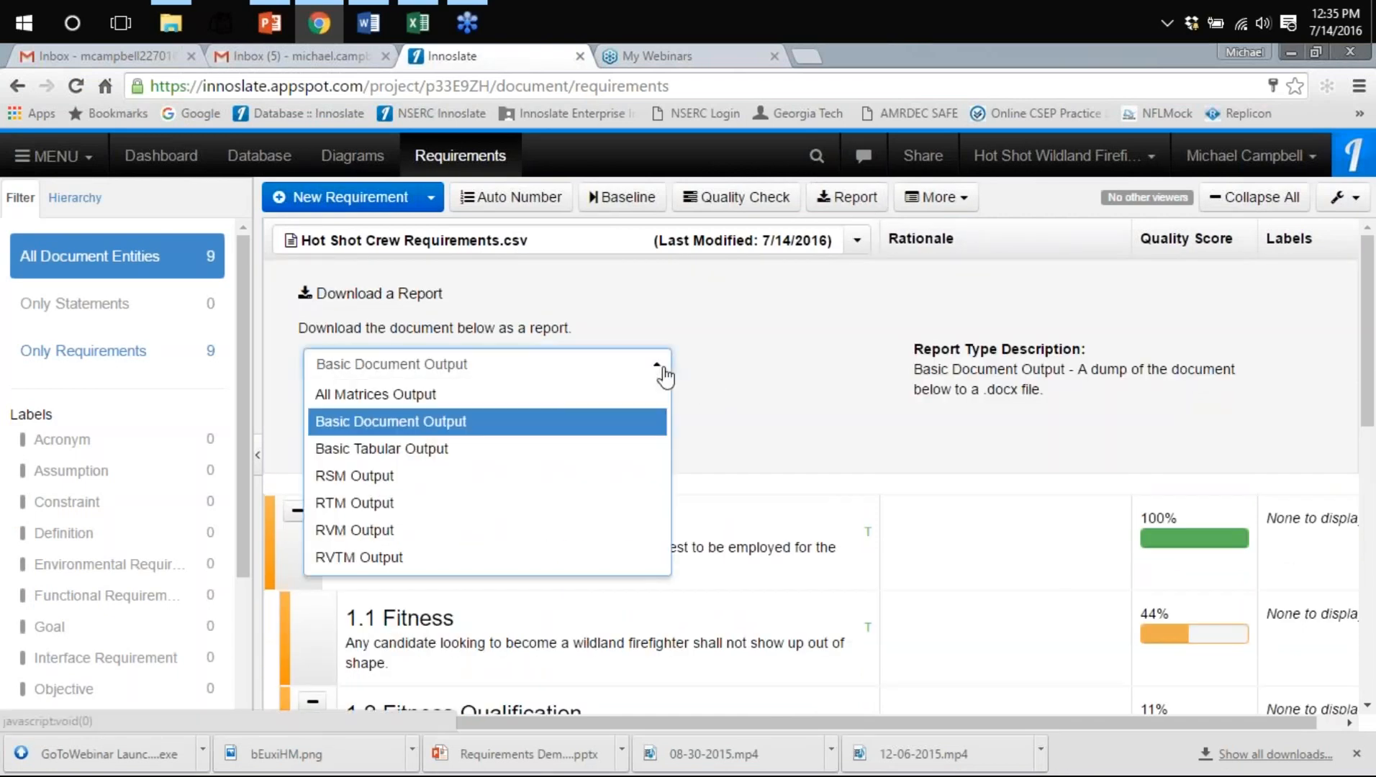
left_click(563, 524)
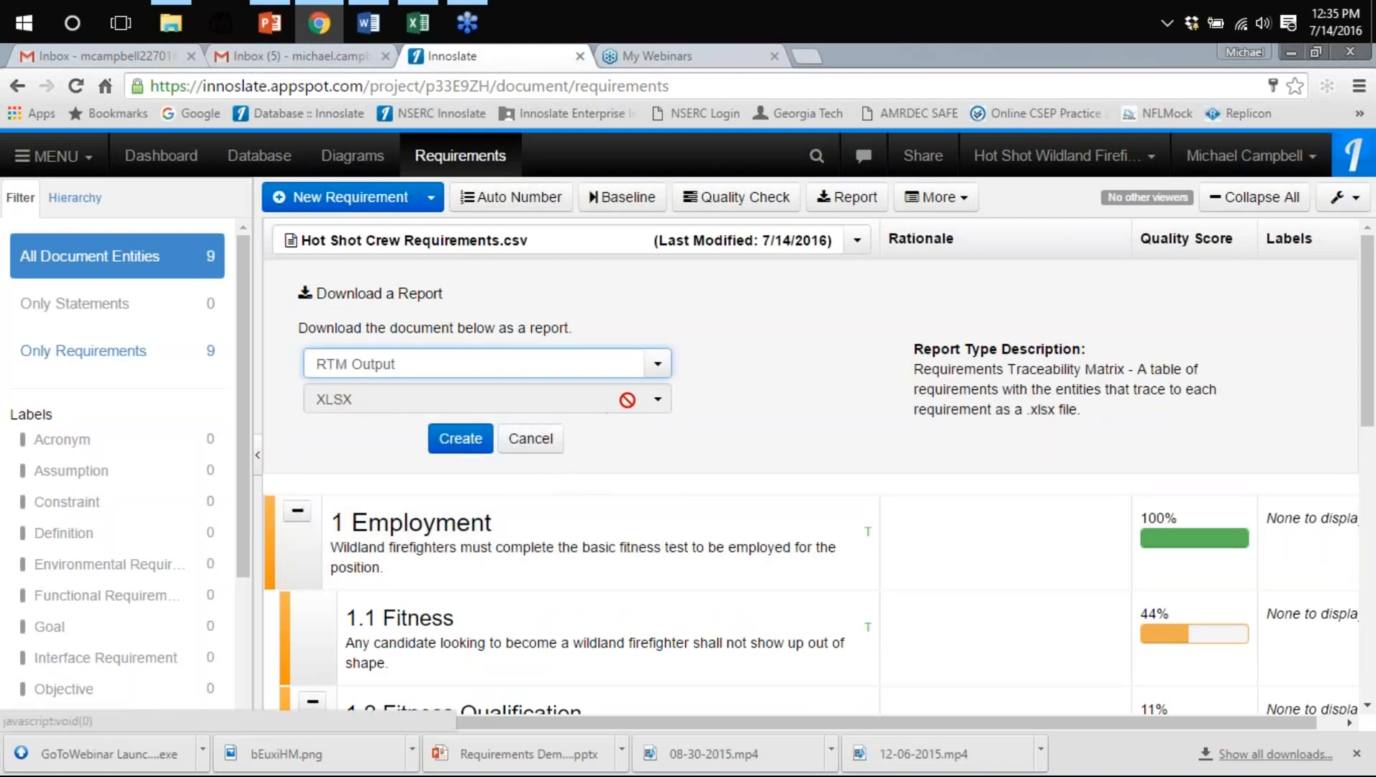
left_click(466, 443)
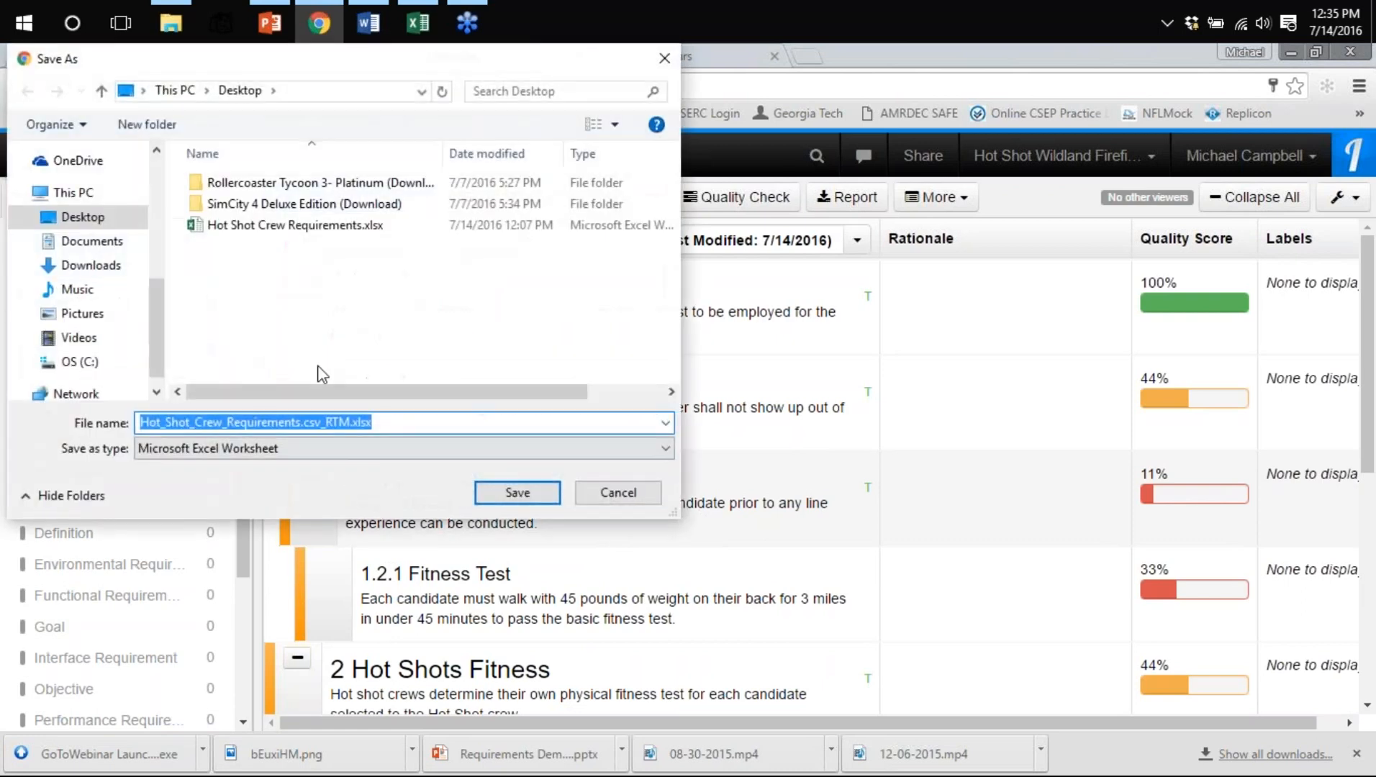
left_click(516, 493)
Open the downloaded RTM workbook in Excel, enable editing, and widen Description columns G and C
left_click(79, 754)
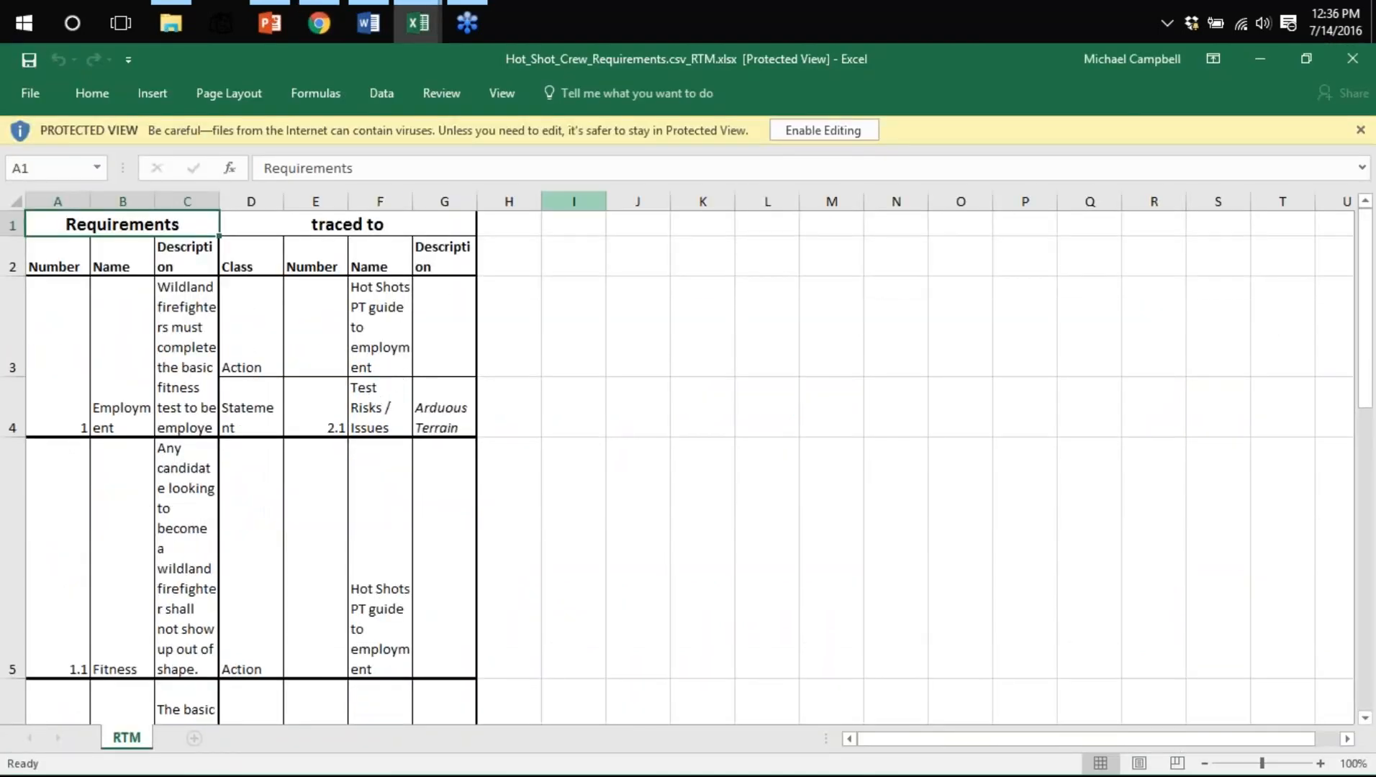
left_click(848, 136)
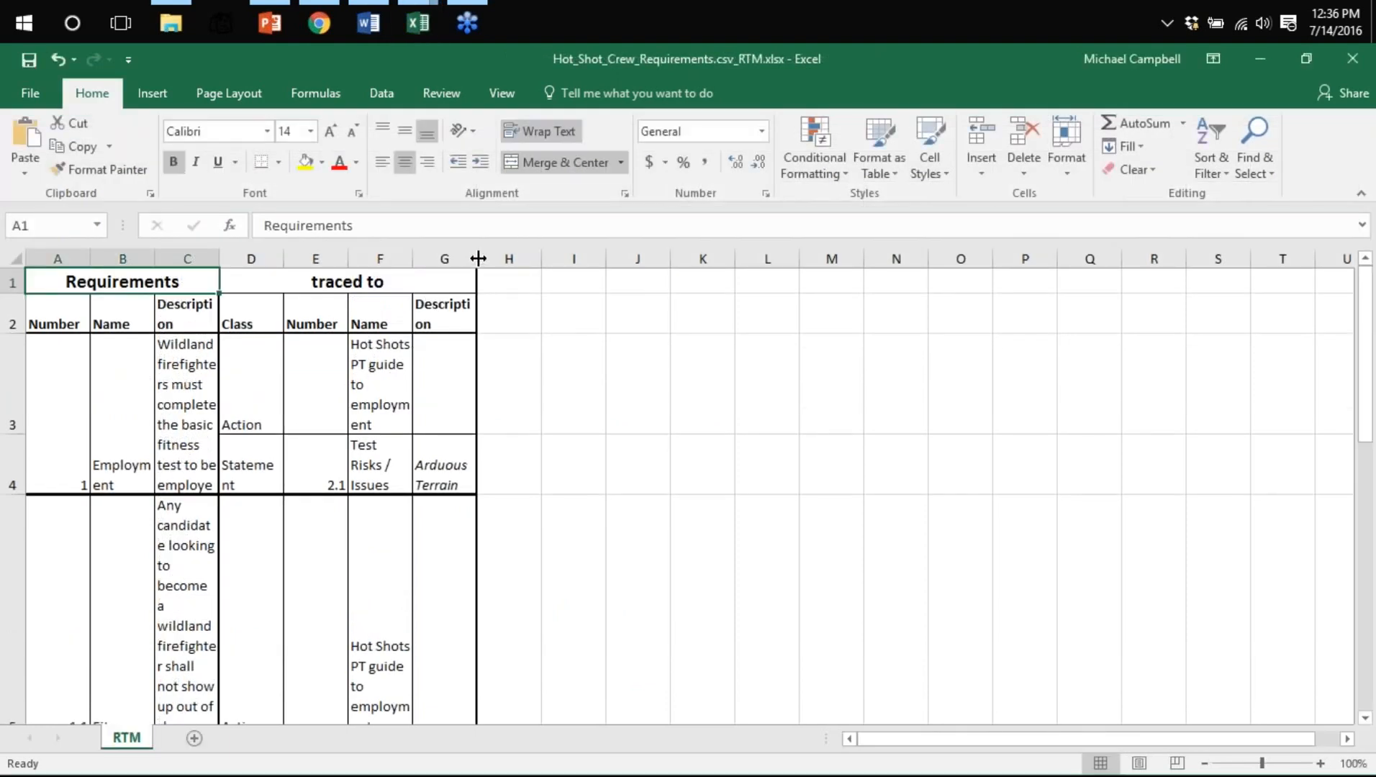
left_click_drag(478, 258, 821, 260)
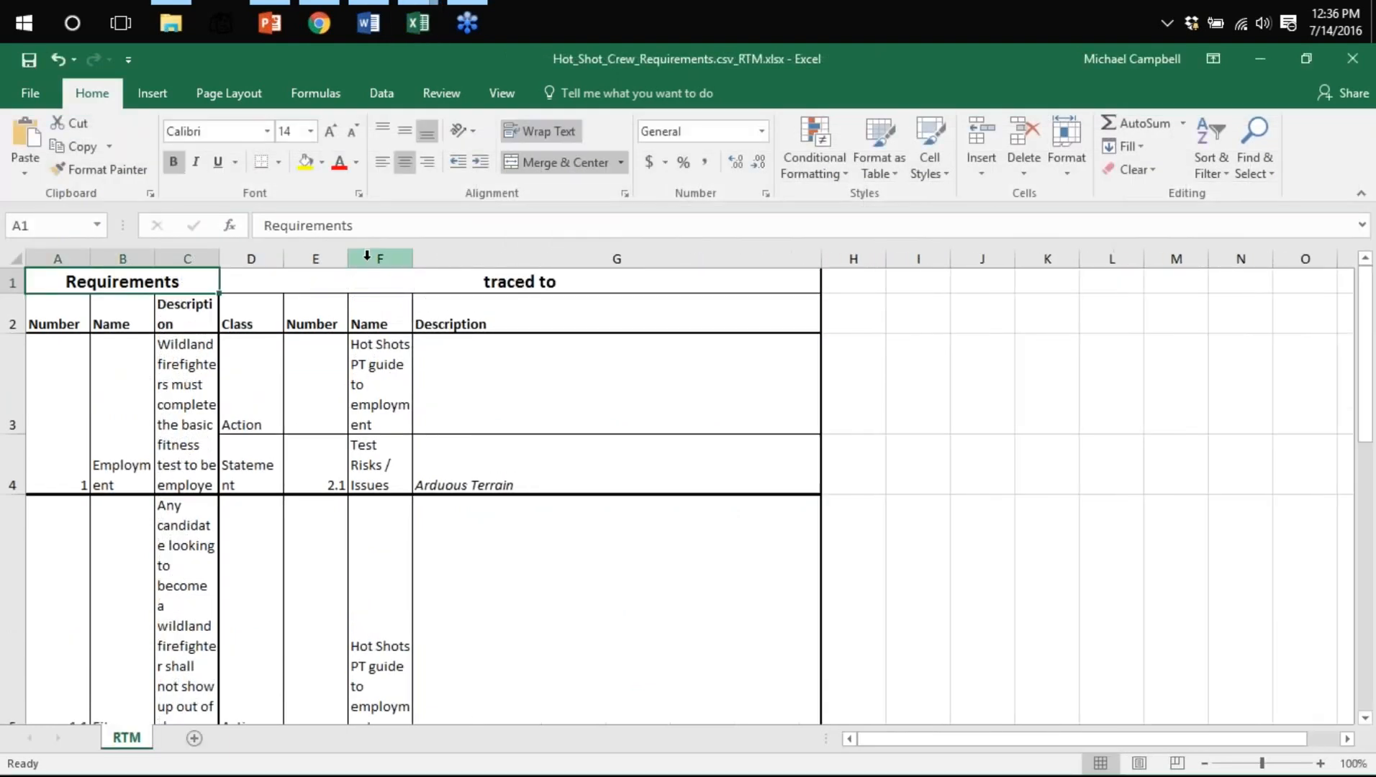
left_click_drag(219, 259, 294, 258)
Examine the RTM sheet's requirement rows and their traced to entries, including the rows highlighted in red
scroll(314, 375, "down", 4)
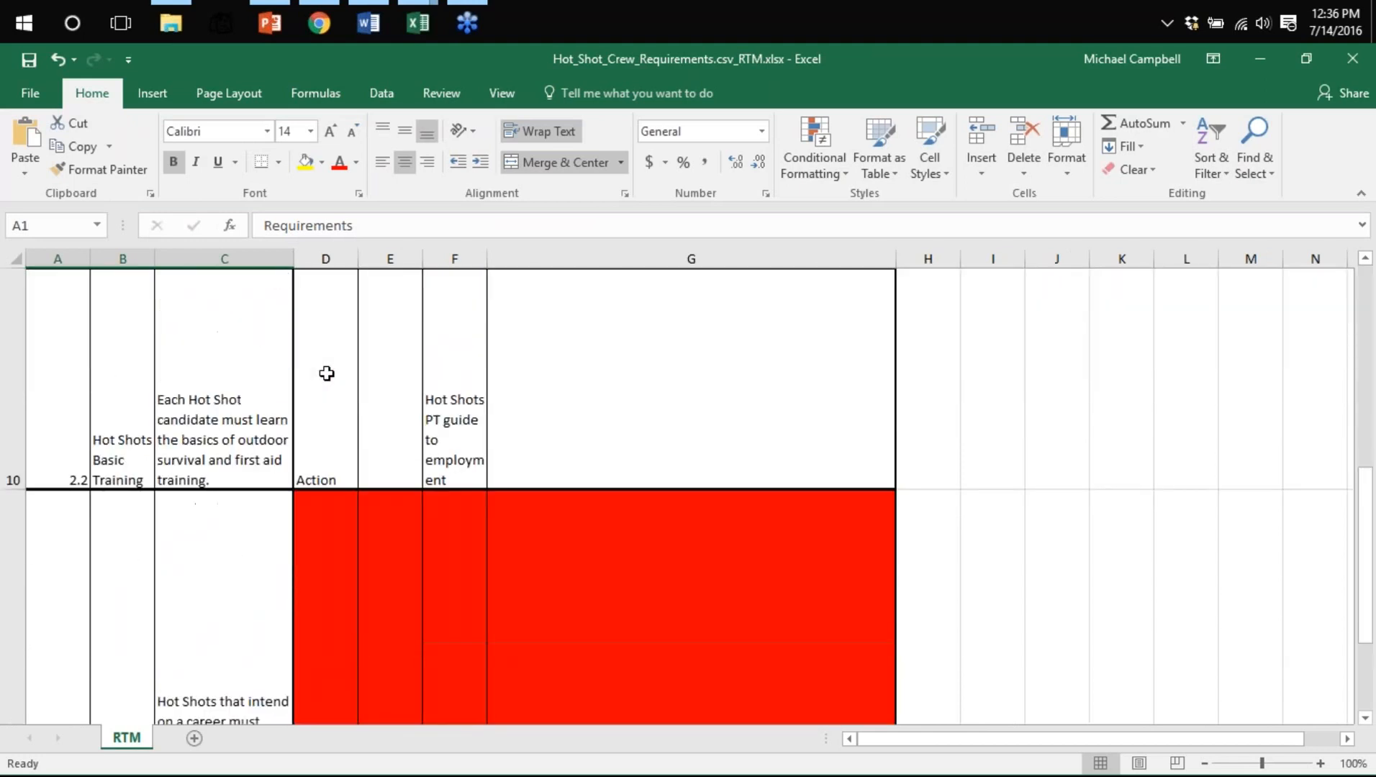
scroll(323, 373, "up", 1)
scroll(325, 371, "down", 2)
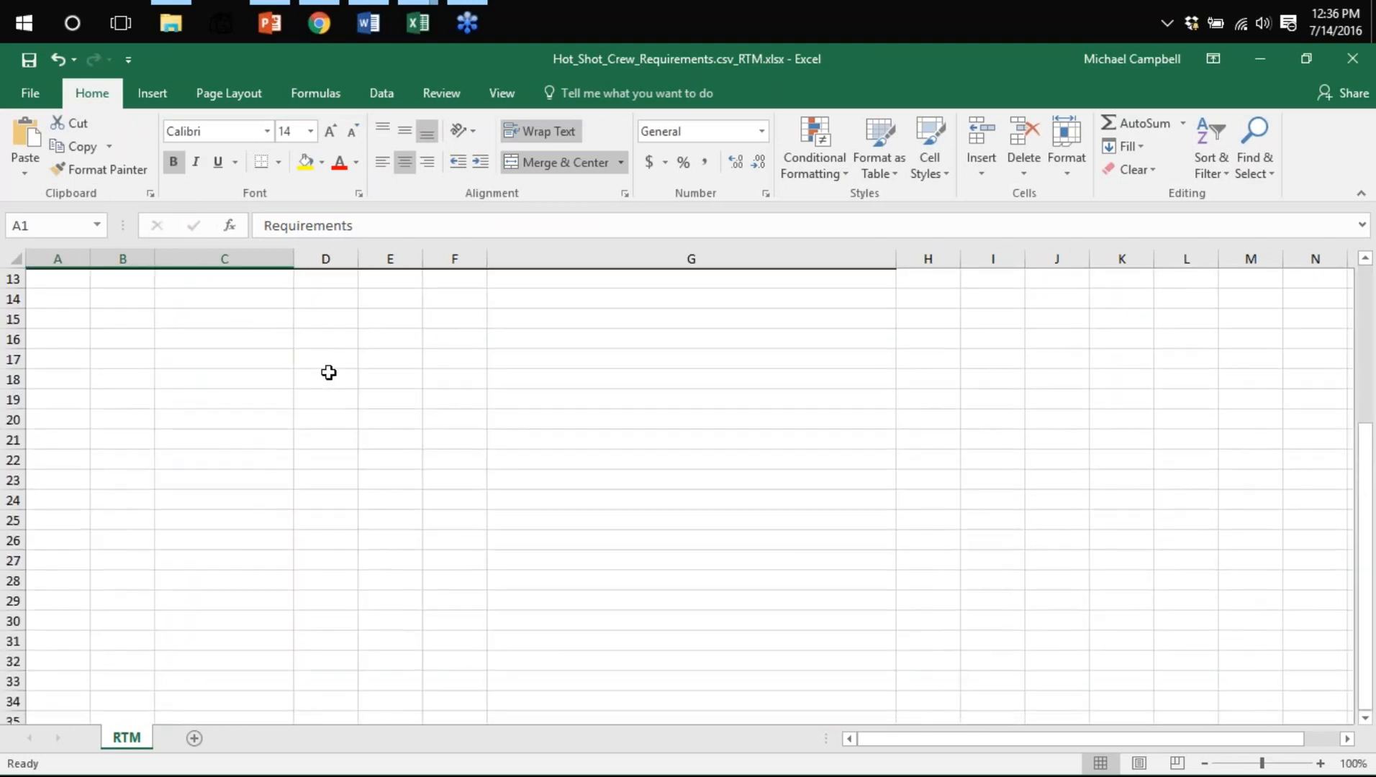
scroll(328, 373, "up", 1)
scroll(545, 473, "up", 2)
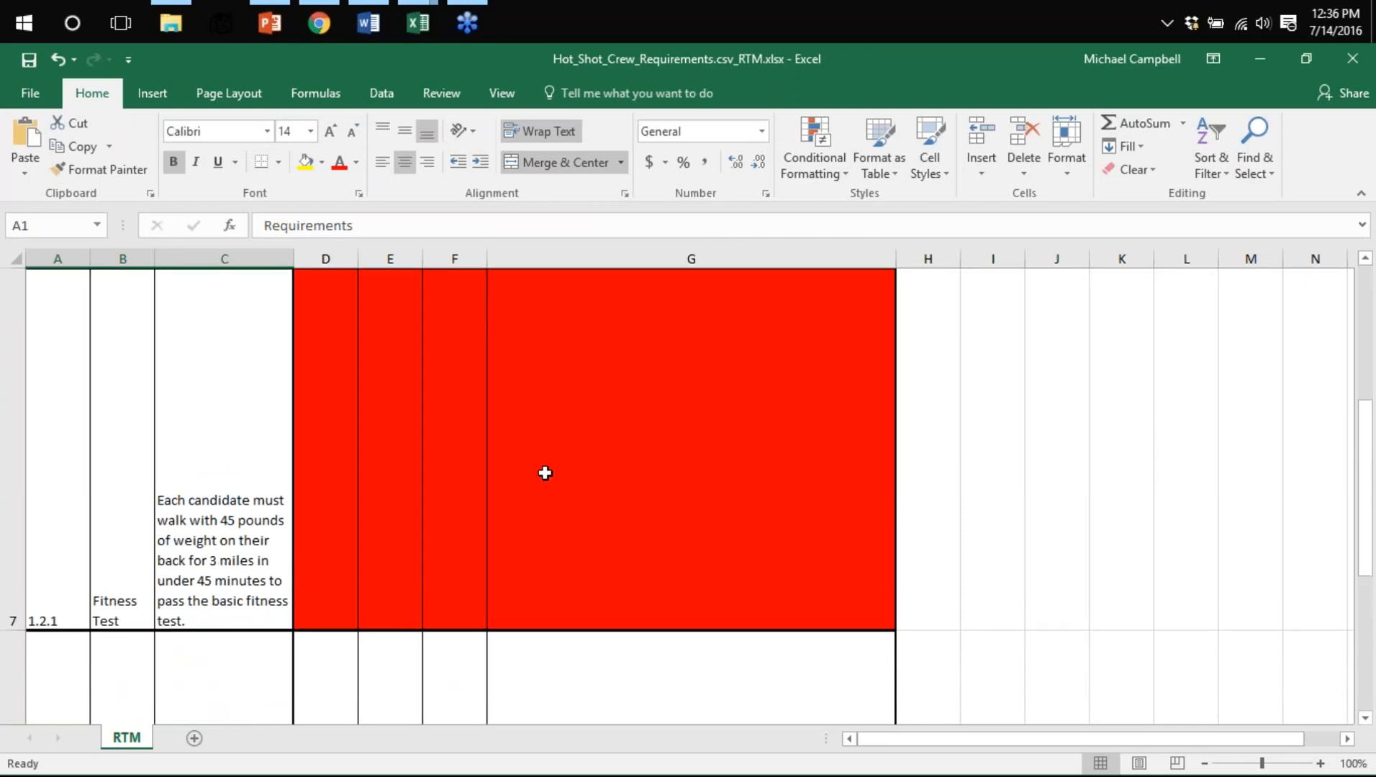
scroll(545, 472, "up", 3)
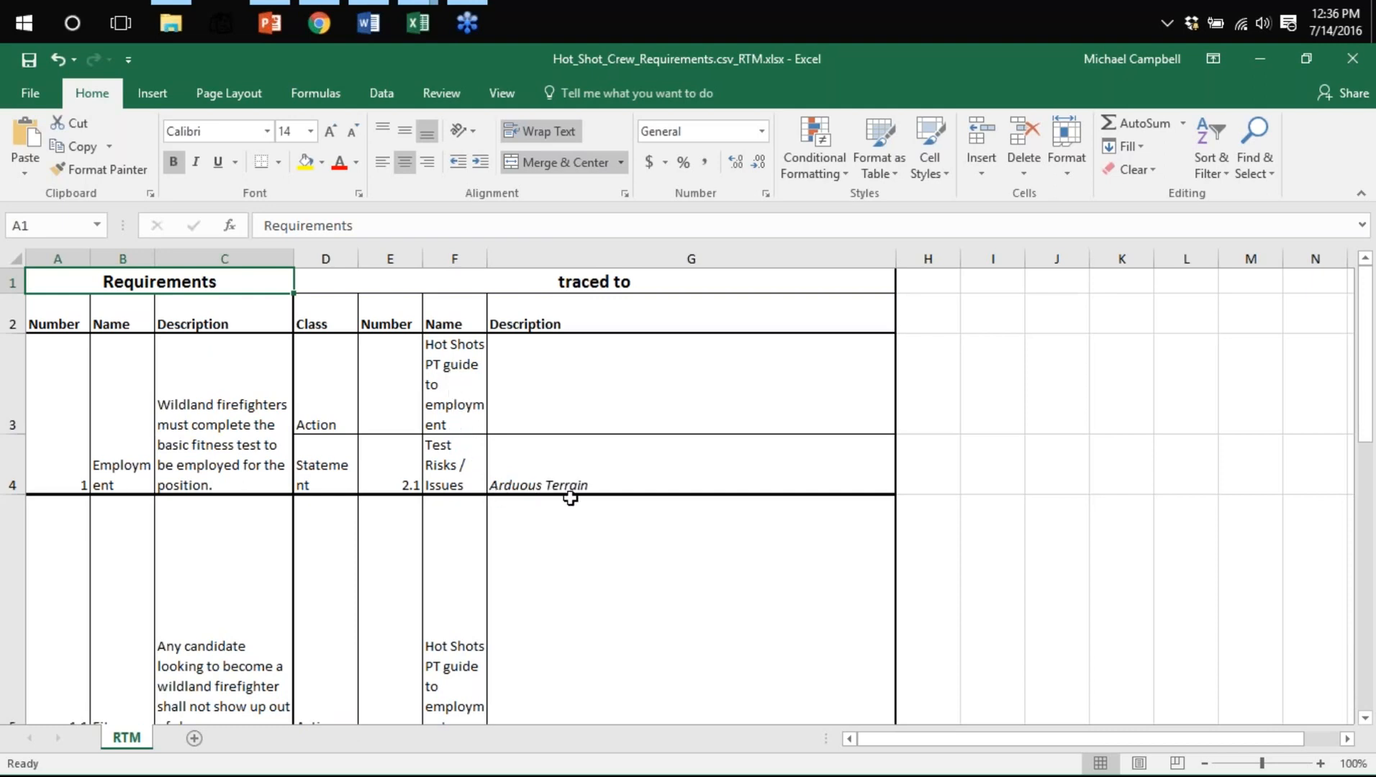
scroll(570, 498, "down", 1)
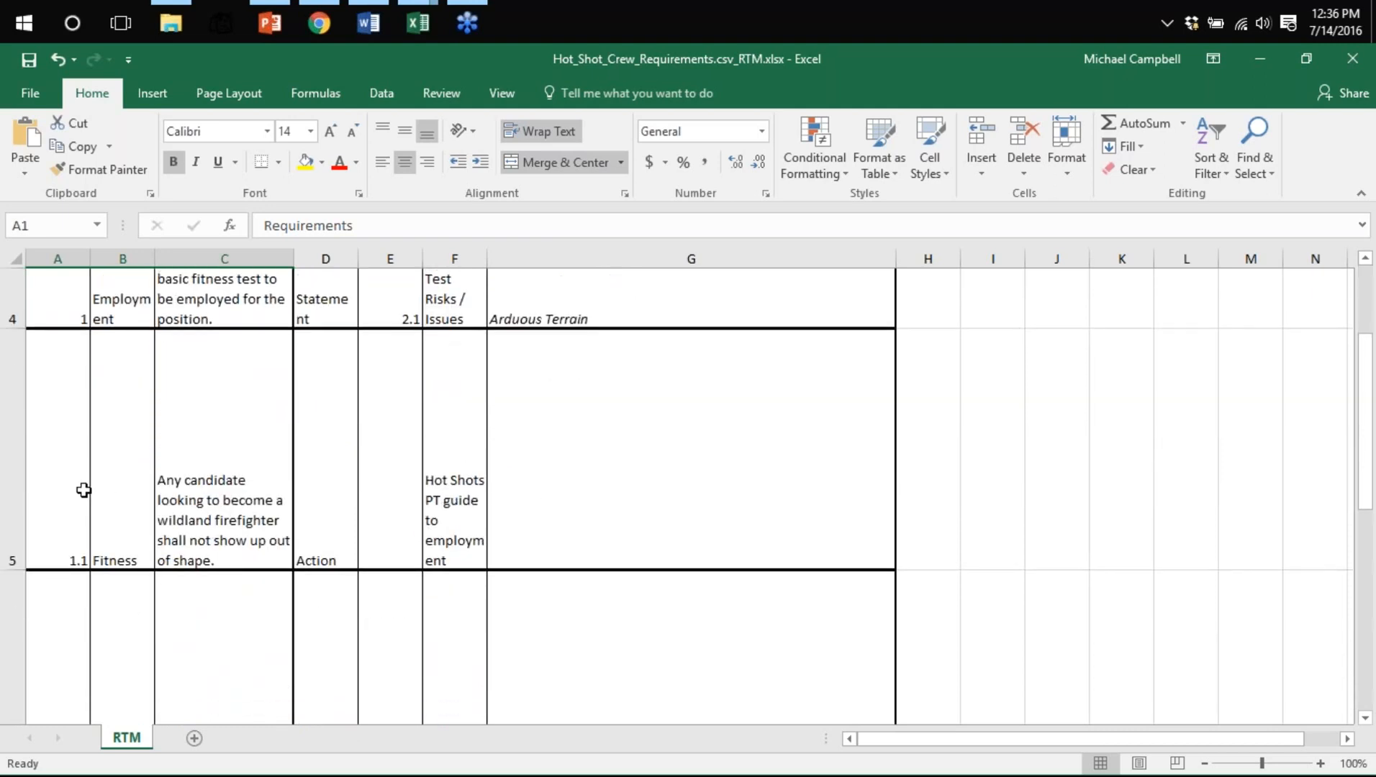
Recheck the RTM sheet's requirement and traced to rows, and switch to PowerPoint to present the What's Next? slide
scroll(651, 484, "down", 2)
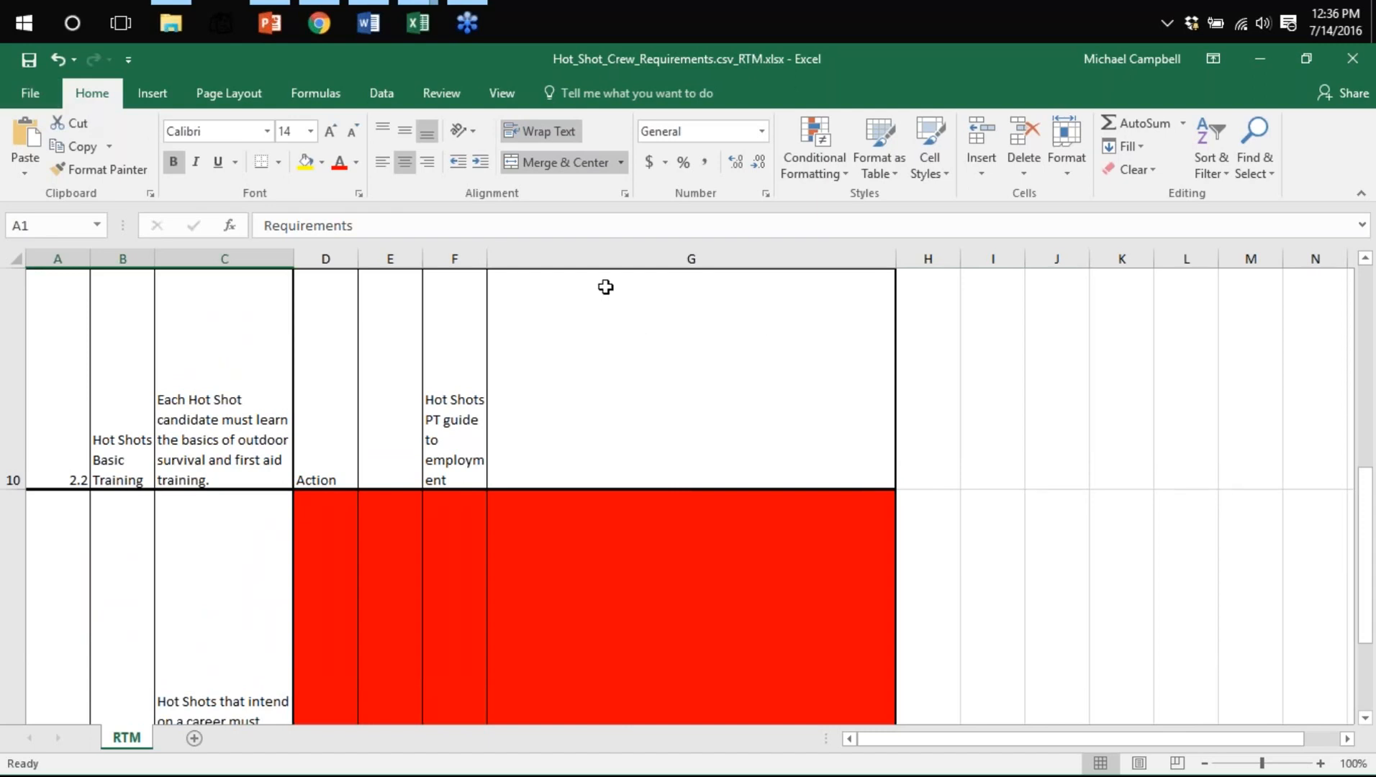
scroll(621, 321, "up", 3)
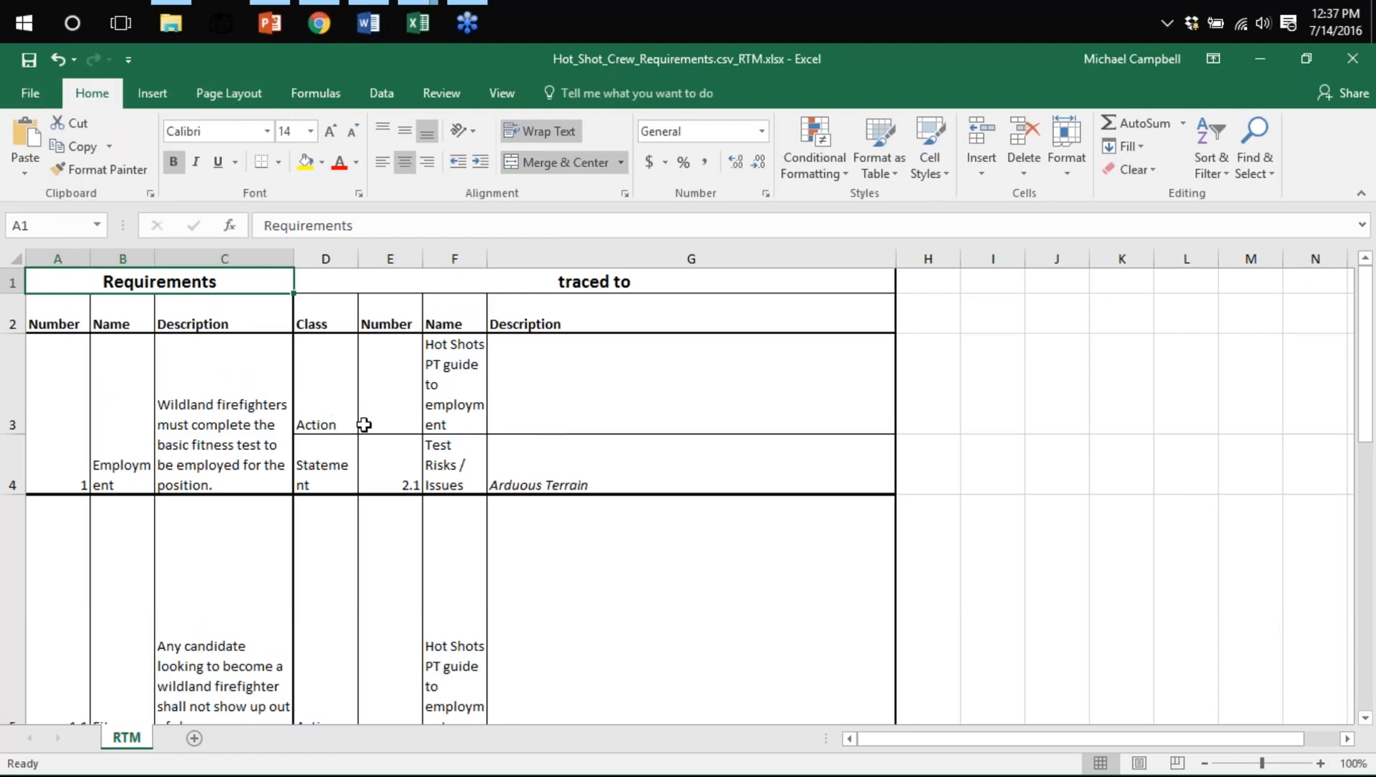
scroll(448, 463, "down", 3)
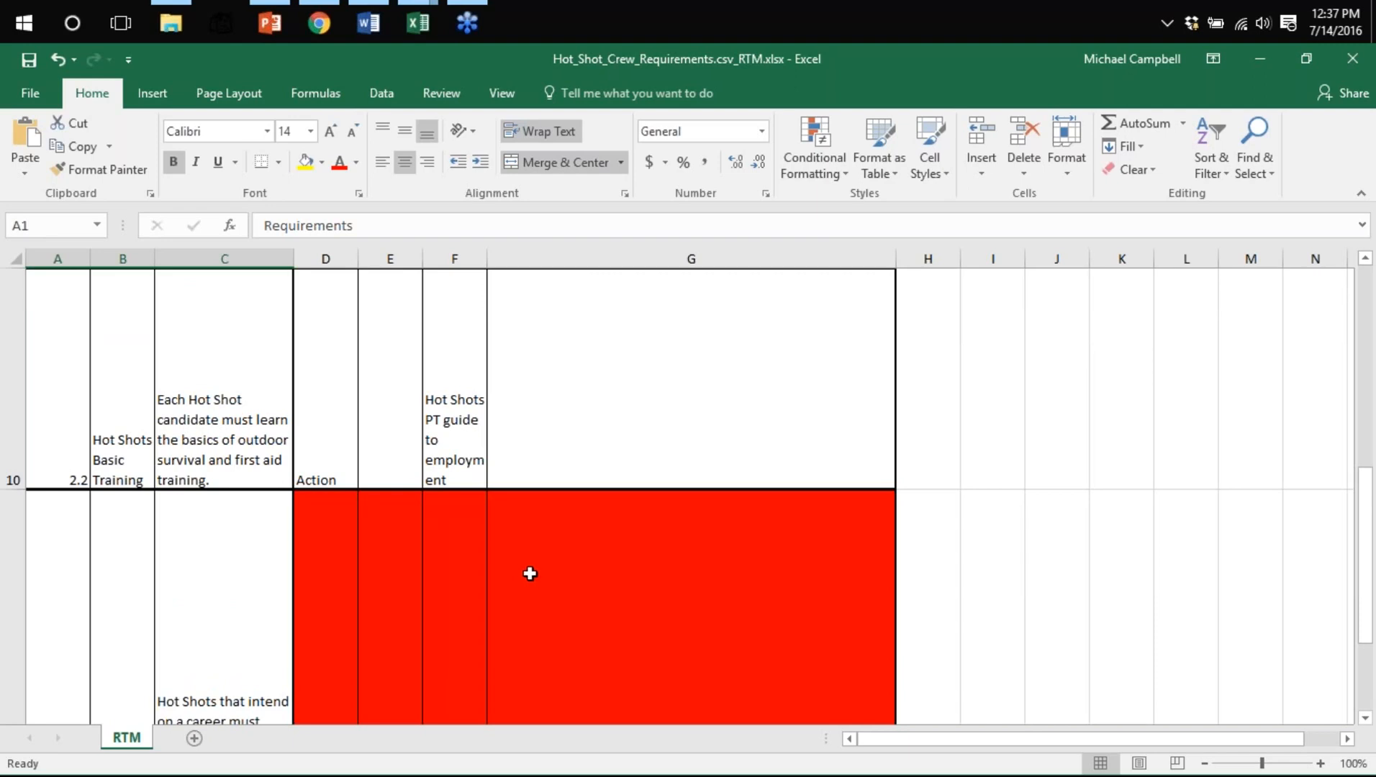
left_click(270, 24)
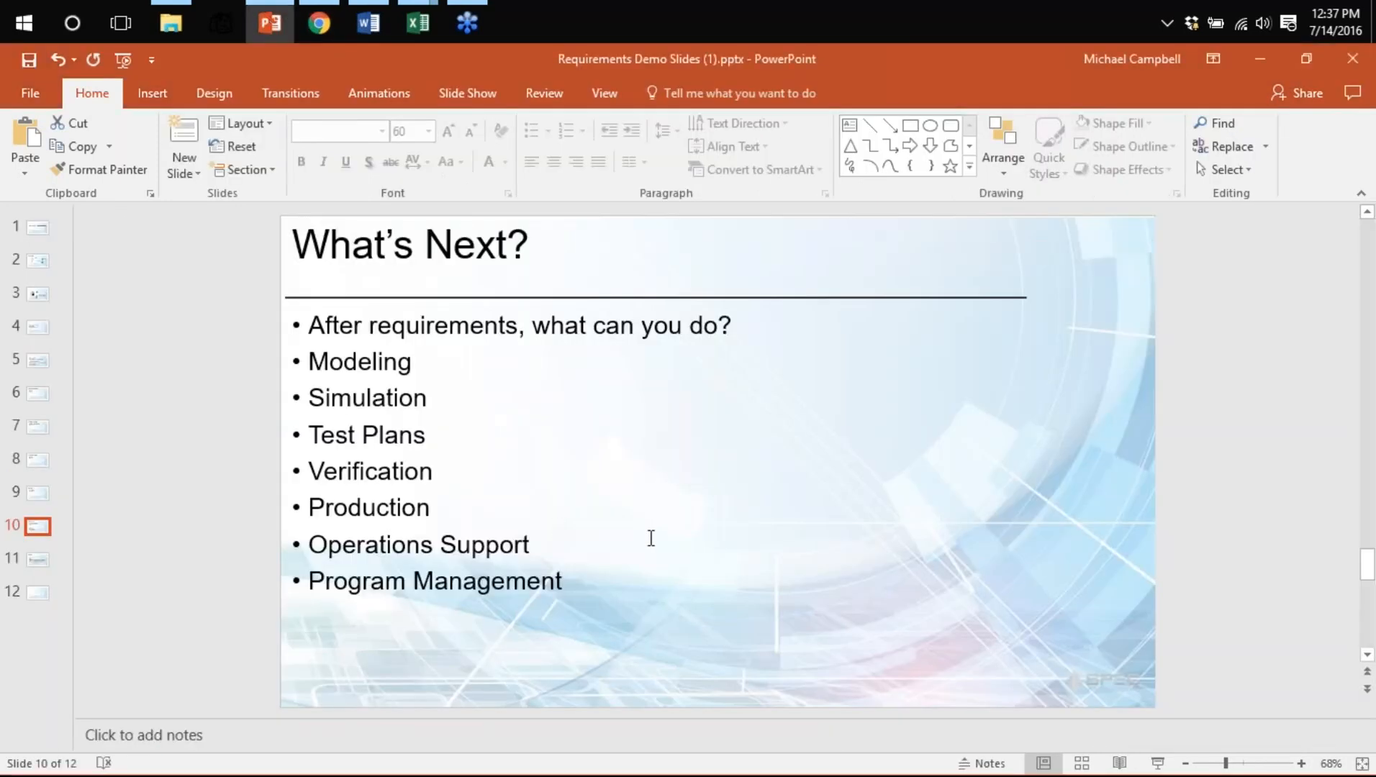
left_click(1158, 764)
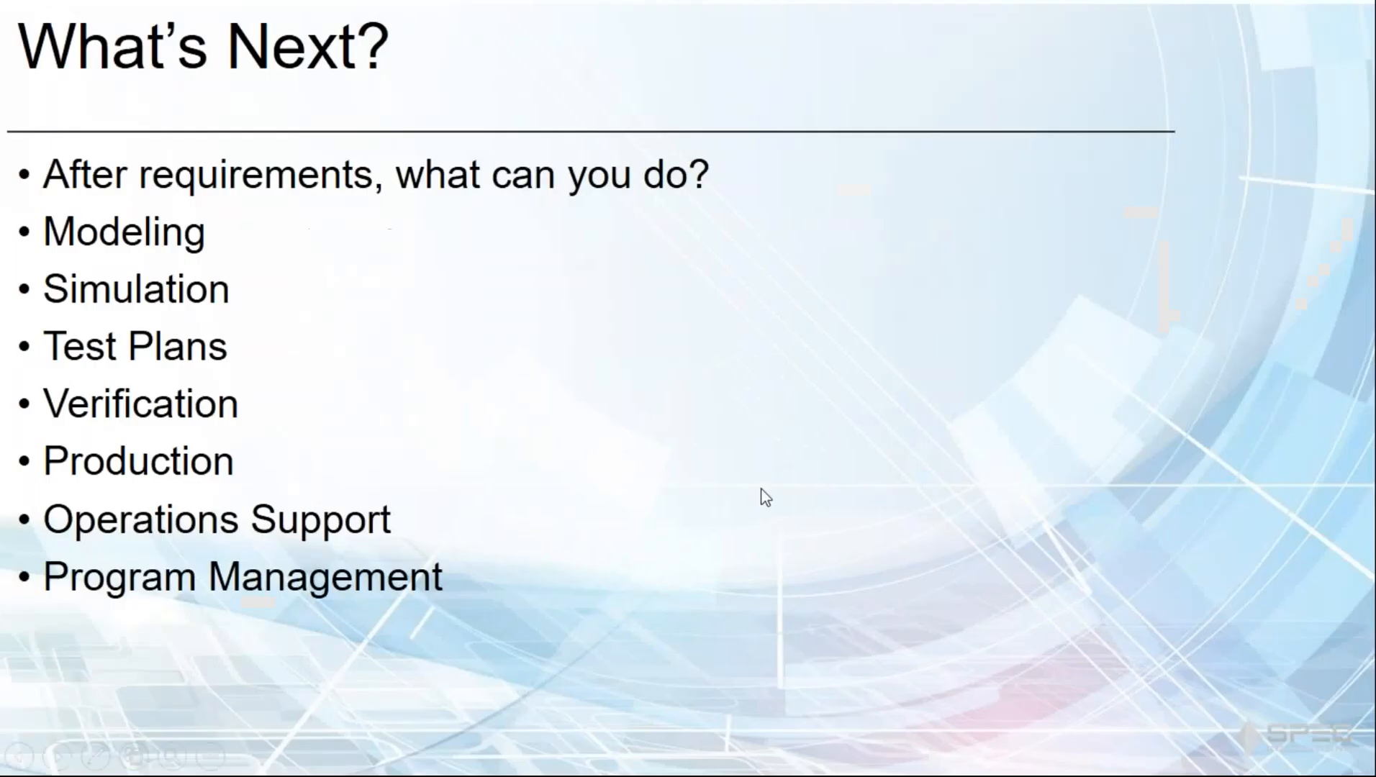
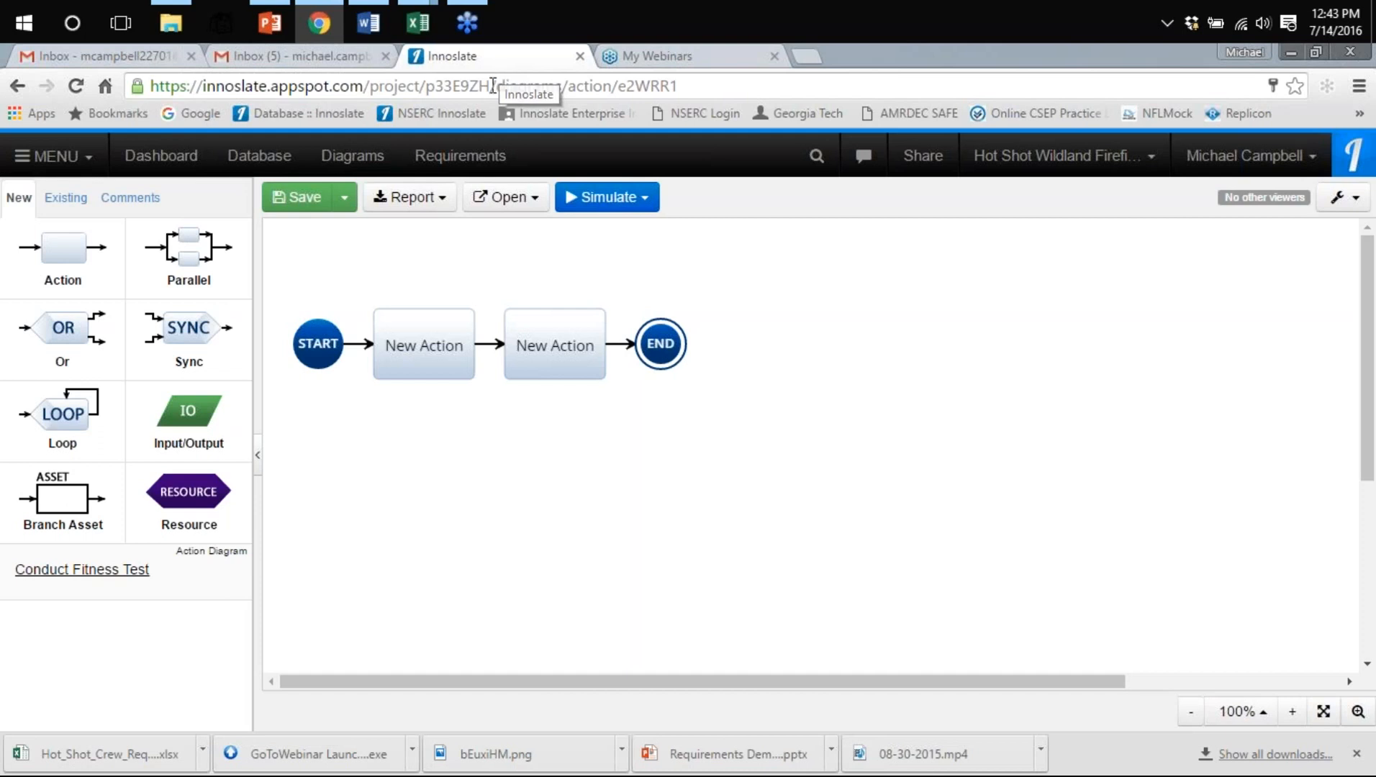
Look through the project's database entities in Innoslate and view the Create a New Branch form without creating a branch
left_click(262, 155)
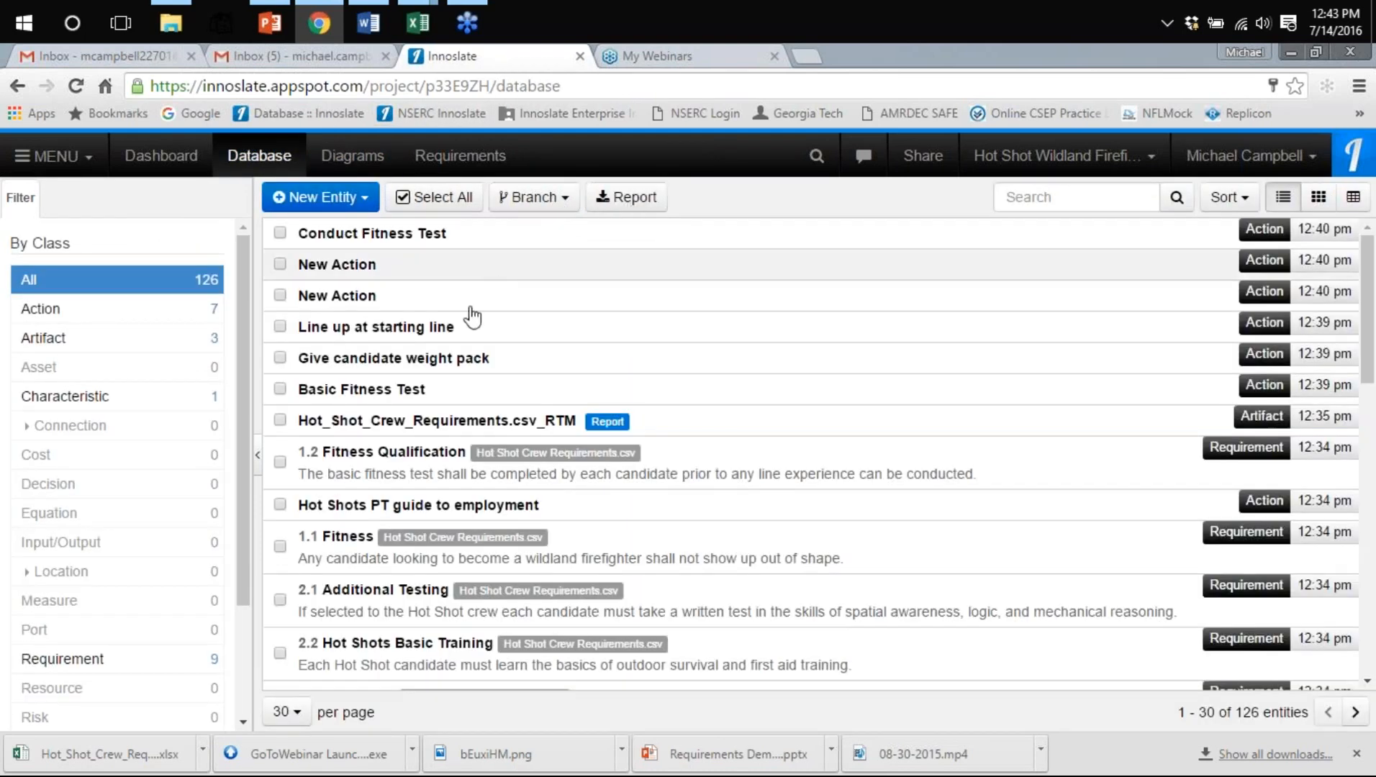
left_click(534, 197)
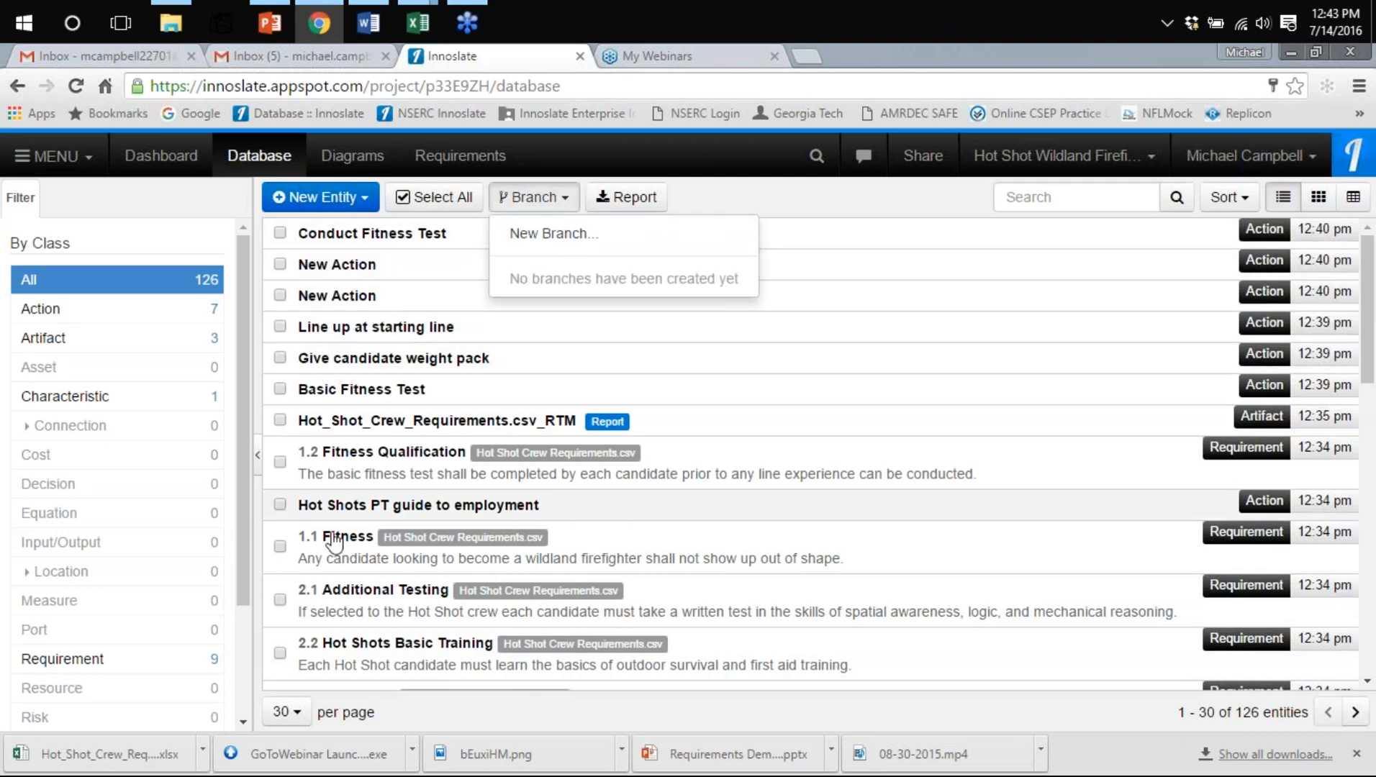
scroll(381, 555, "down", 7)
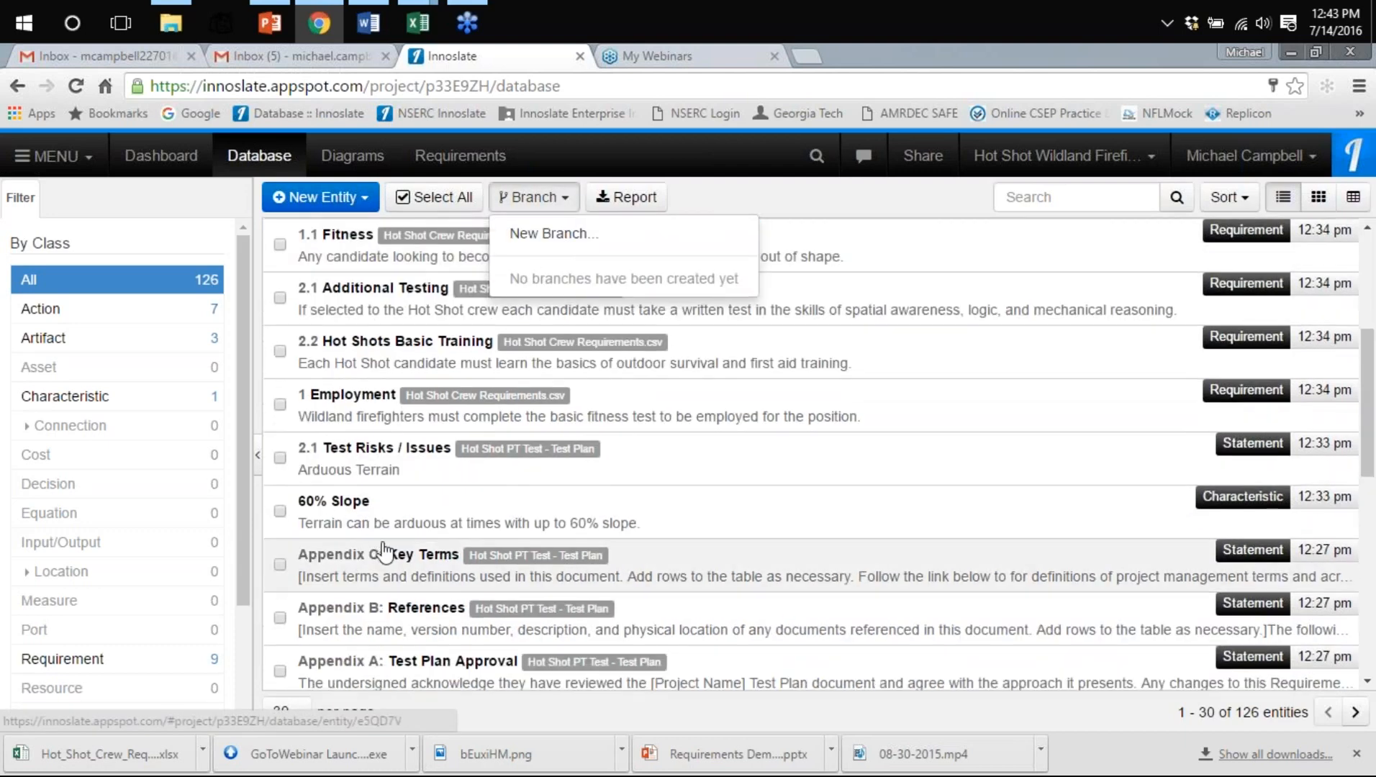
scroll(385, 547, "down", 4)
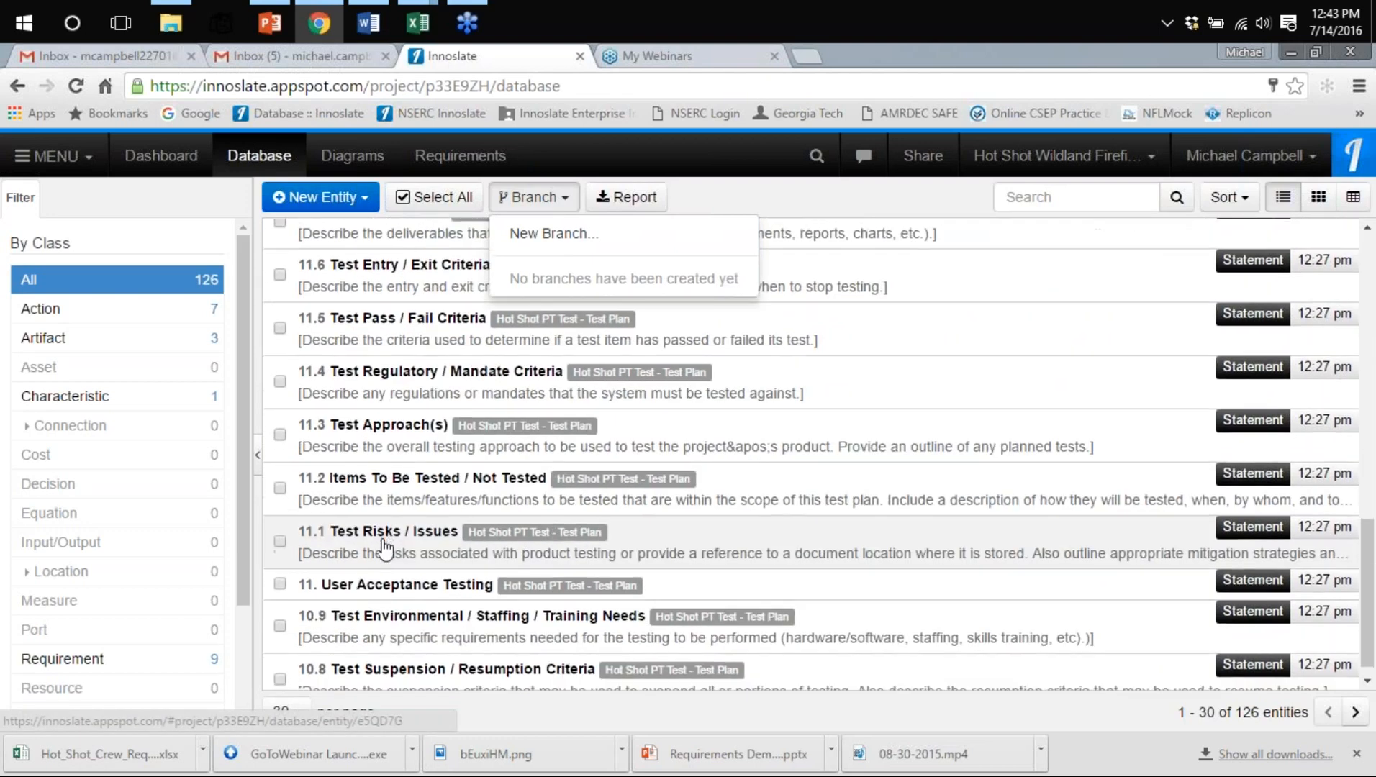
left_click(574, 248)
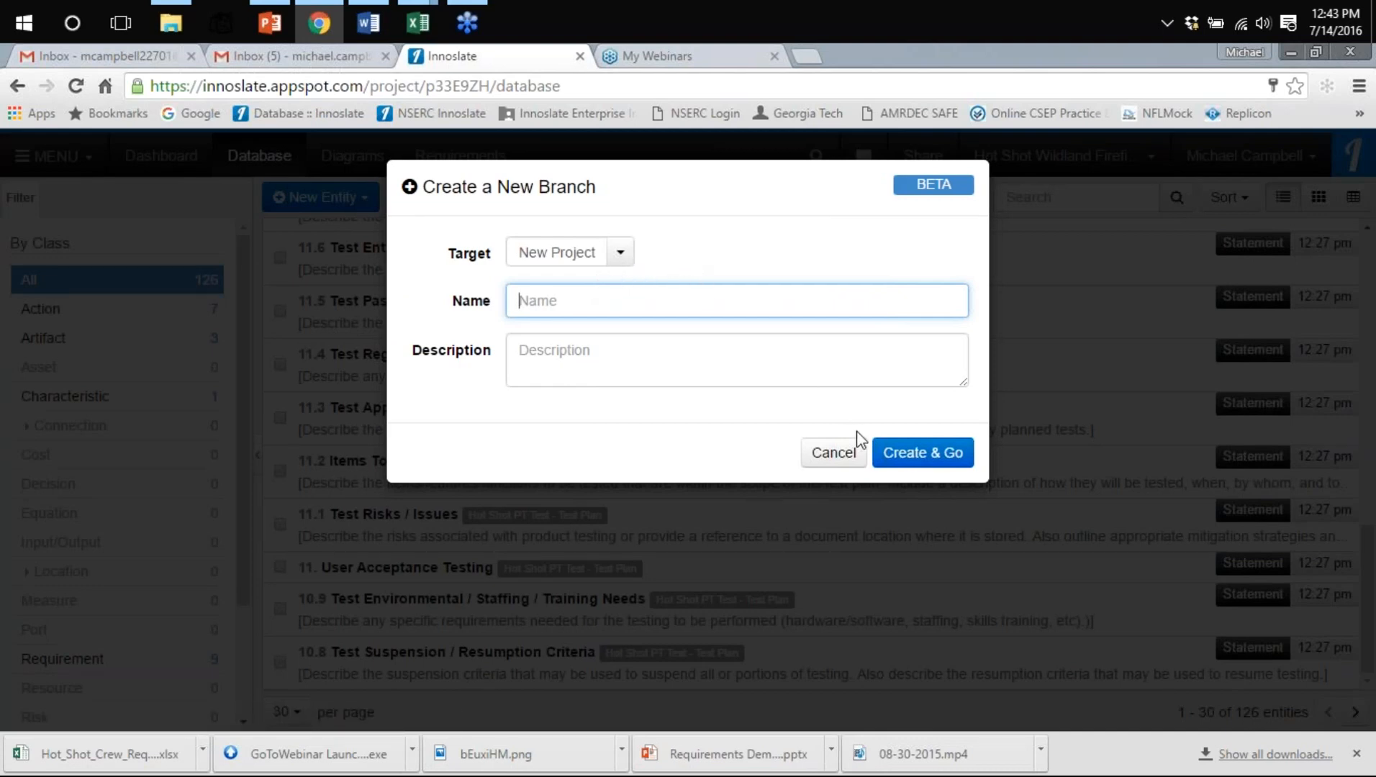
left_click(846, 453)
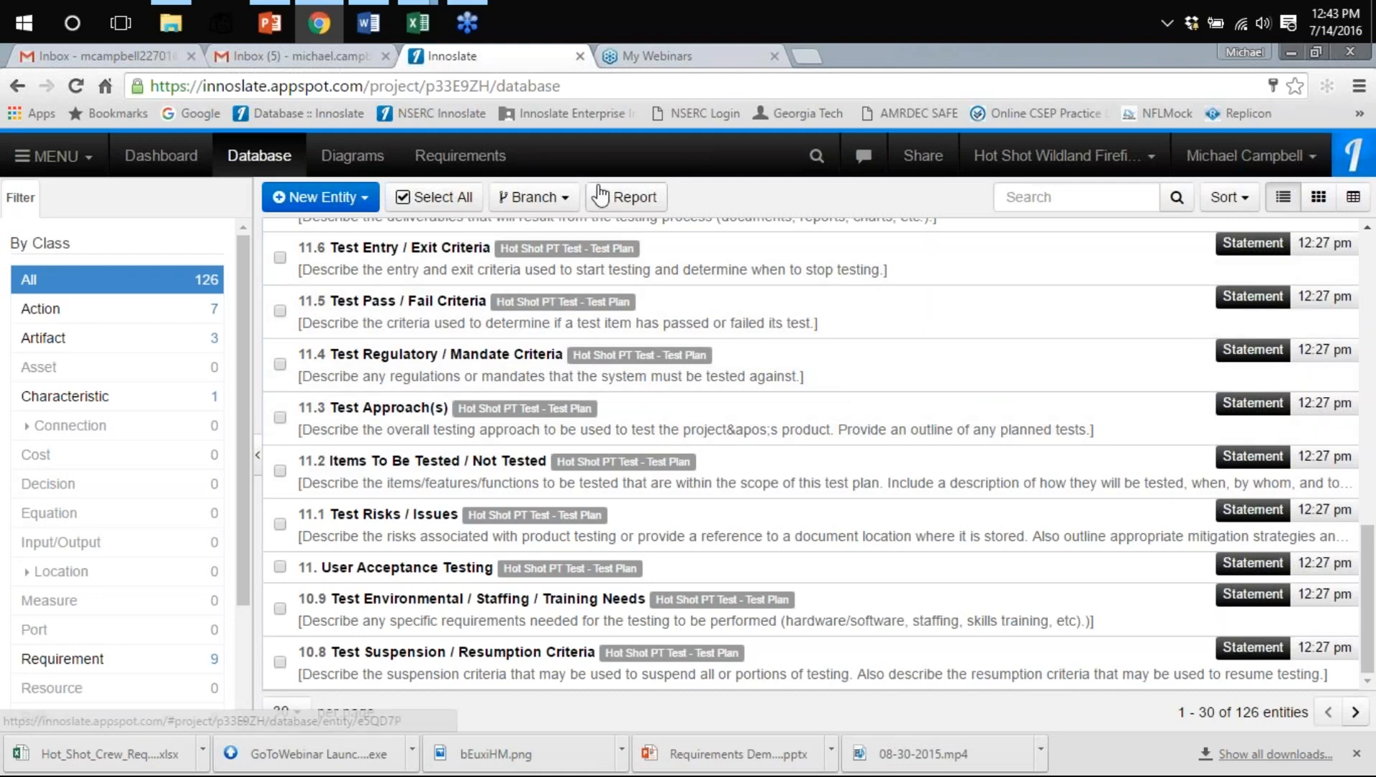
Open requirement 1.2 Fitness Qualification in Entity View from the requirements document and examine its description, quality attributes and traced relationships
left_click(474, 171)
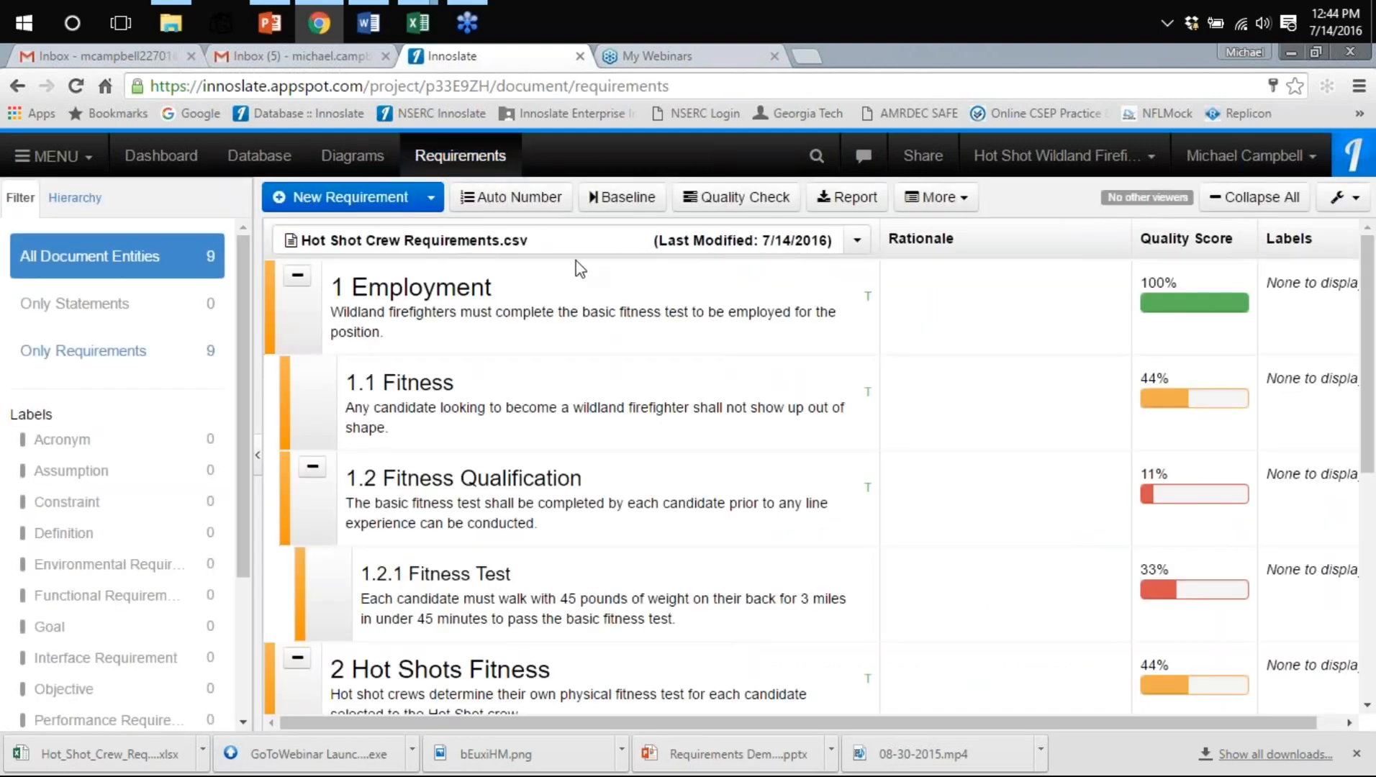
left_click(694, 504)
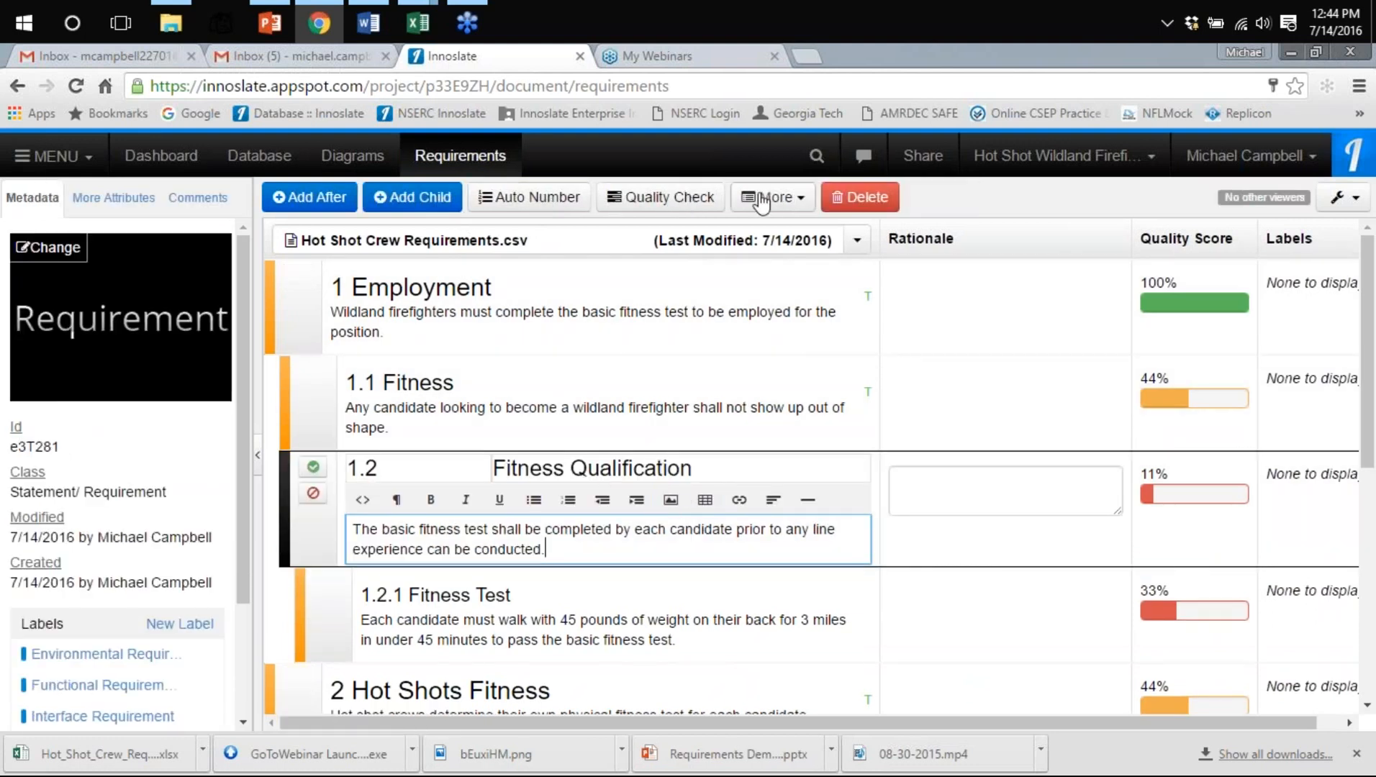
left_click(785, 210)
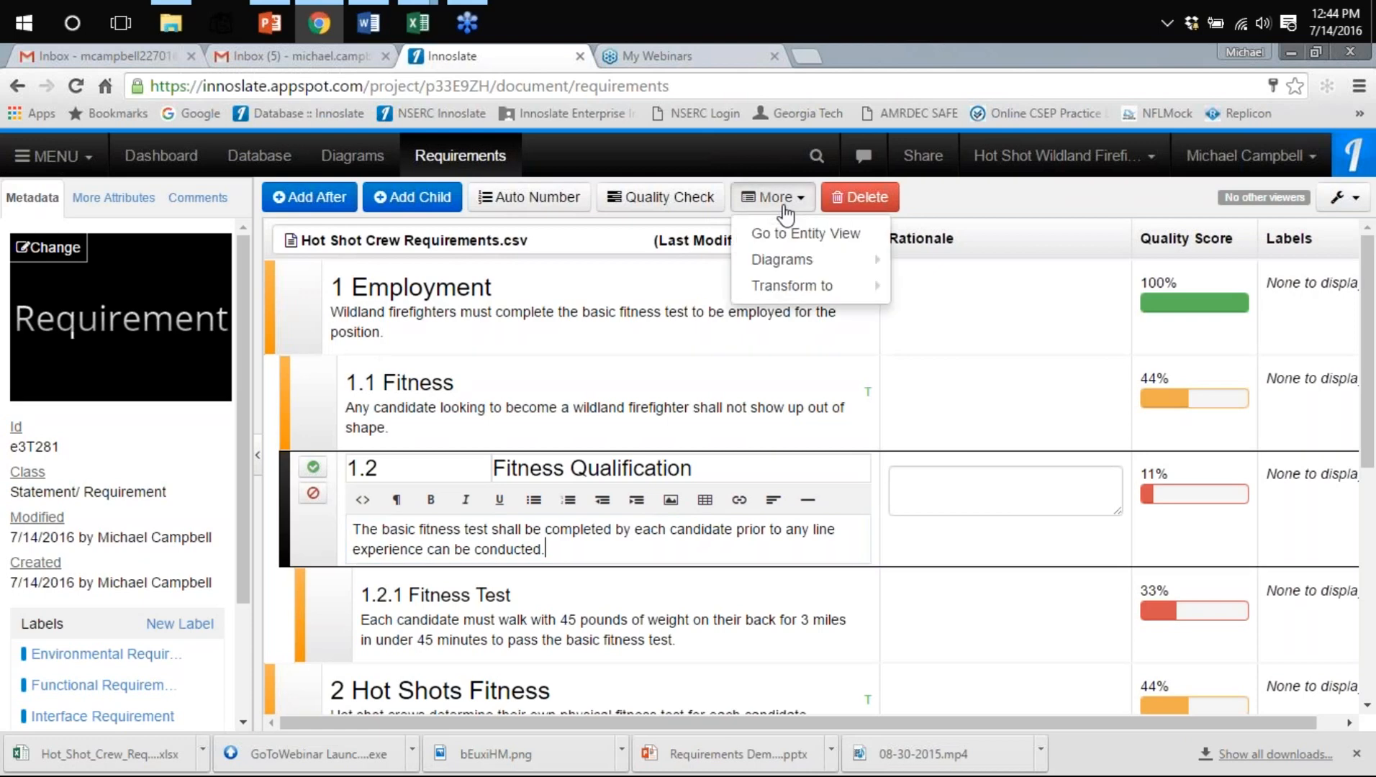
left_click(827, 236)
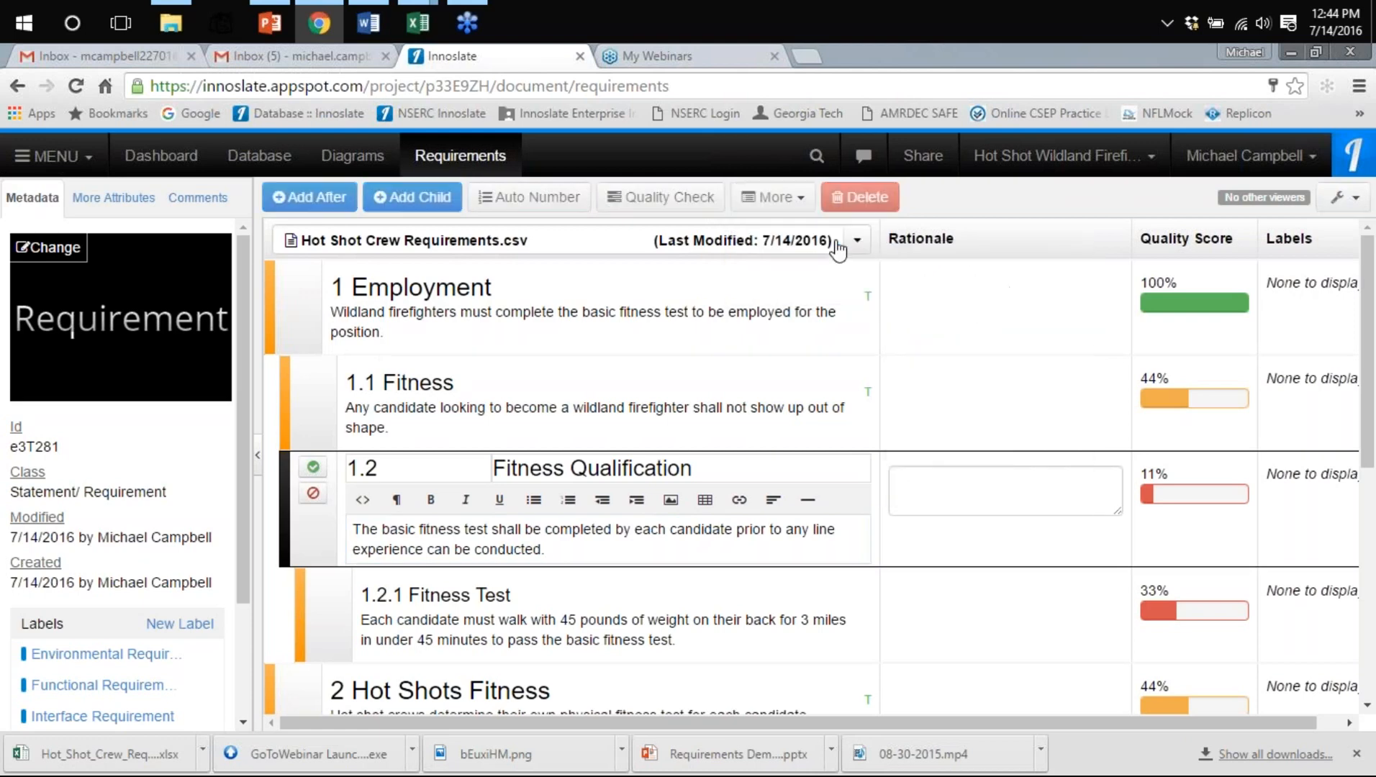
scroll(612, 454, "down", 3)
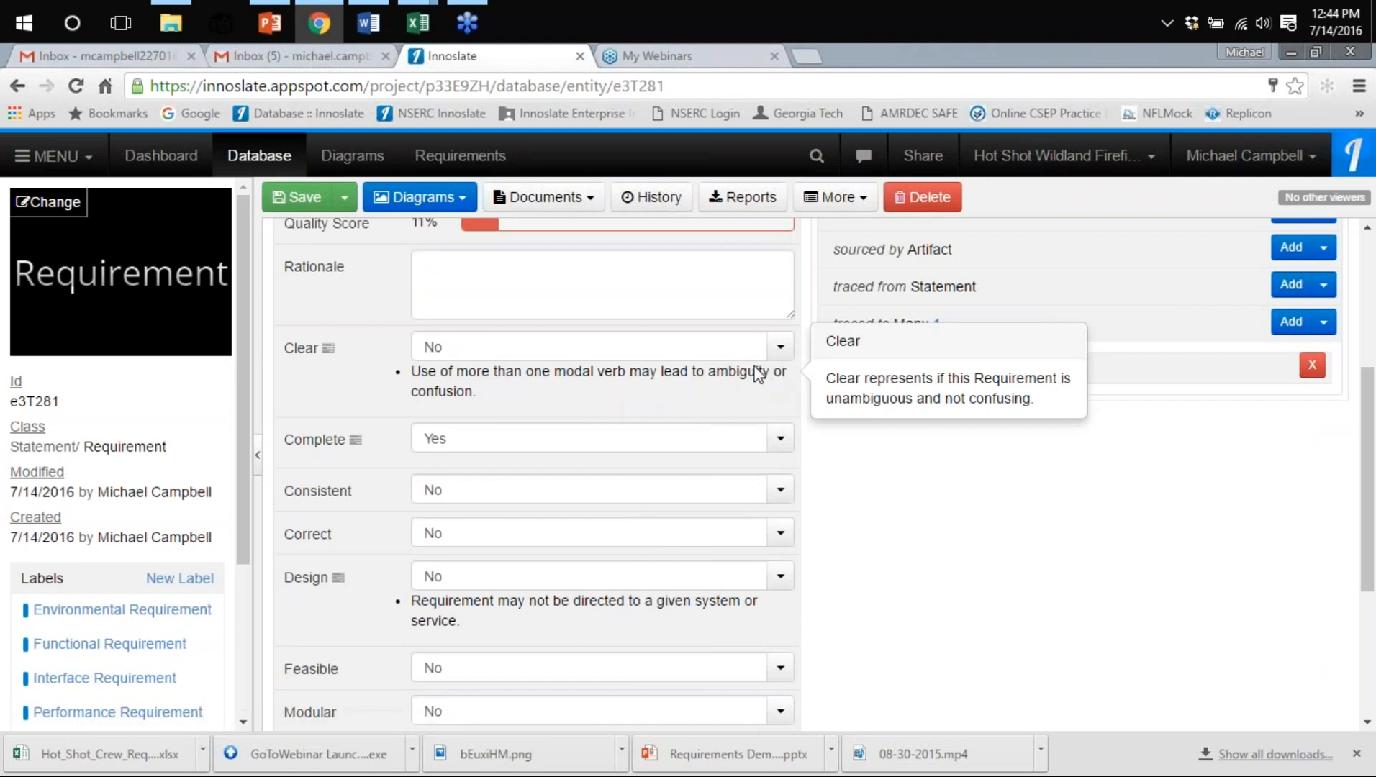
scroll(756, 378, "up", 4)
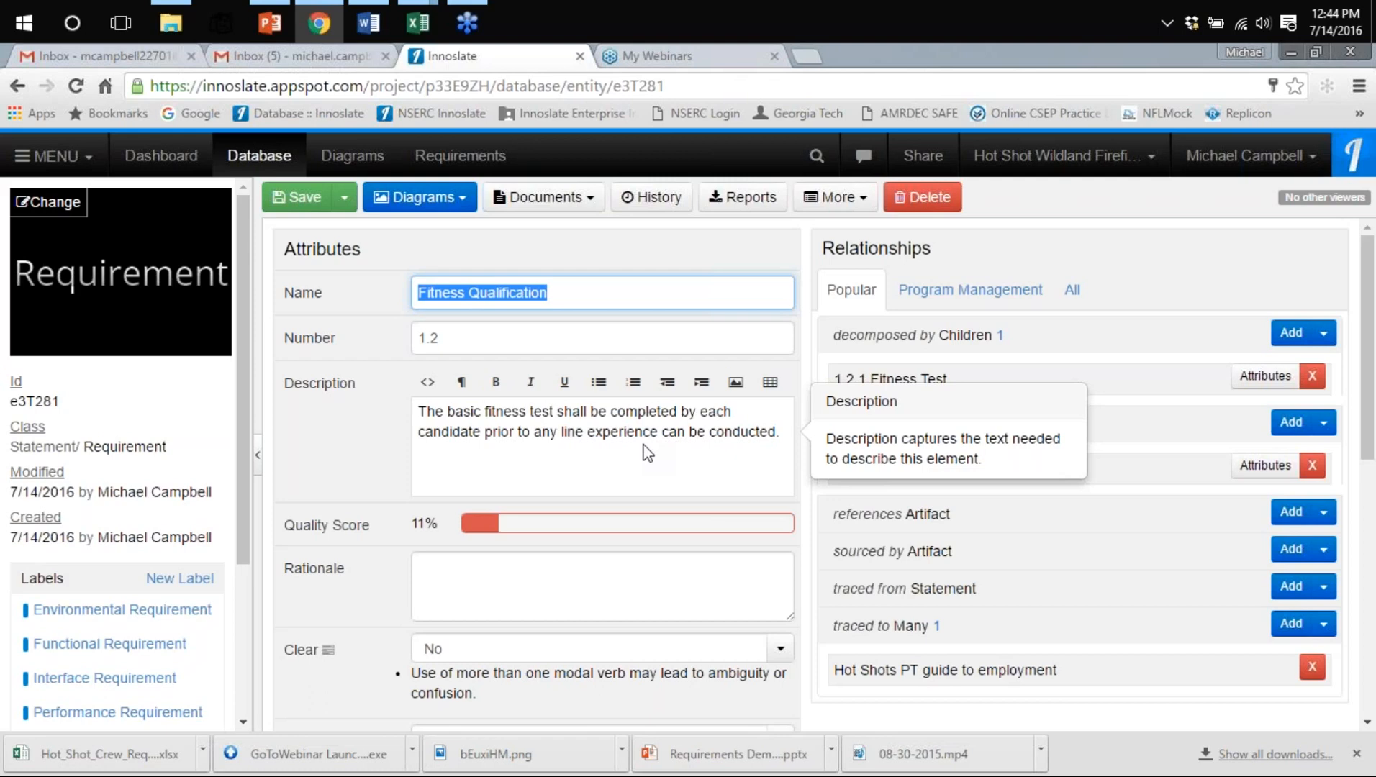
scroll(720, 389, "down", 5)
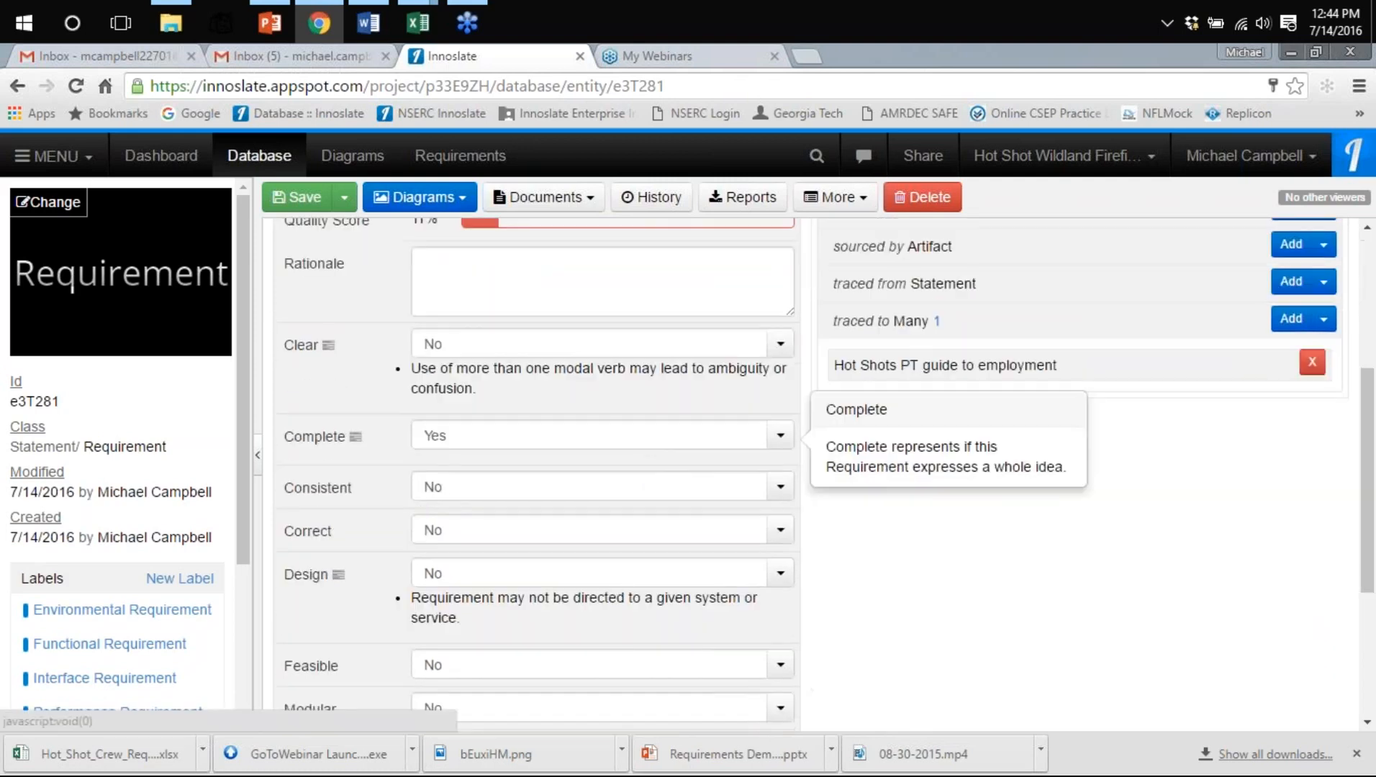
Set the Consistent, Correct, Feasible and Traceable quality attributes of the Fitness Qualification requirement to Yes
left_click(782, 392)
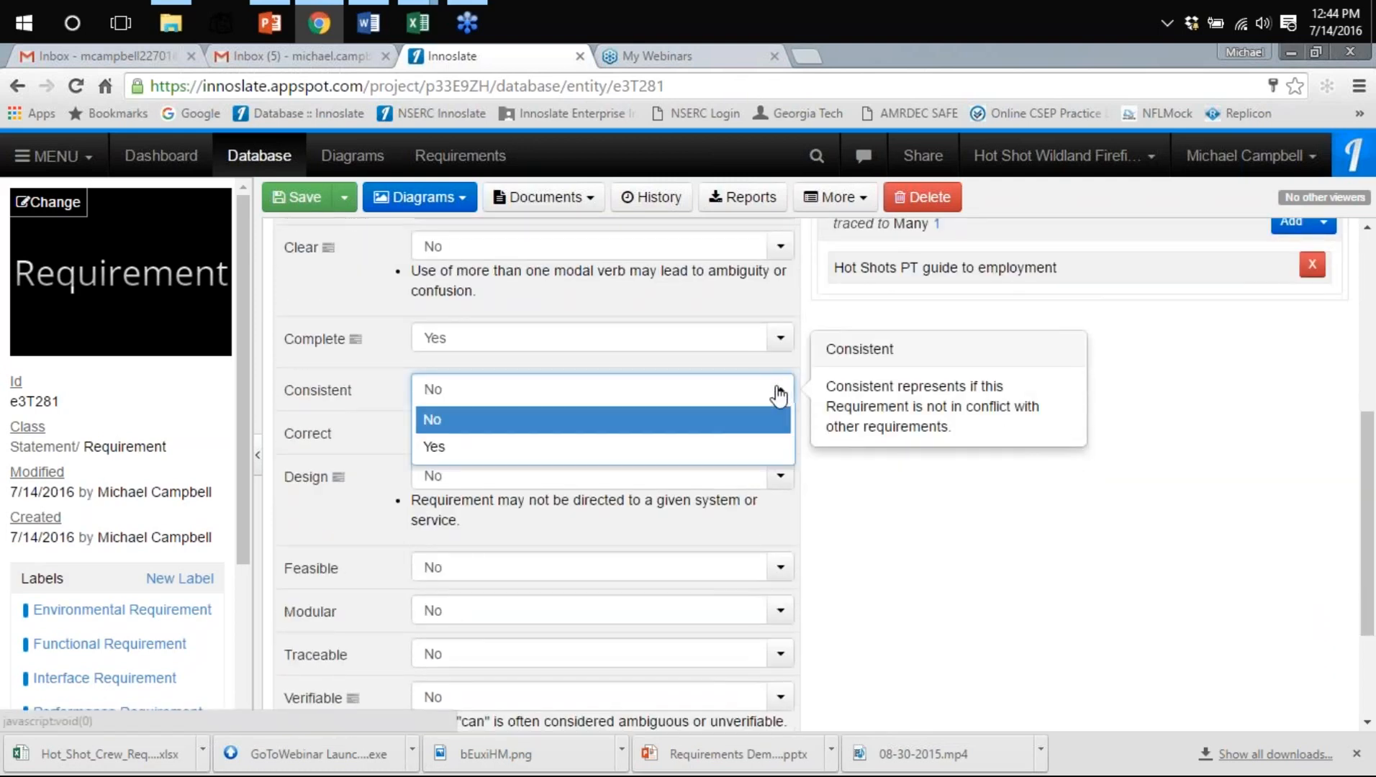
left_click(709, 447)
left_click(767, 436)
left_click(719, 490)
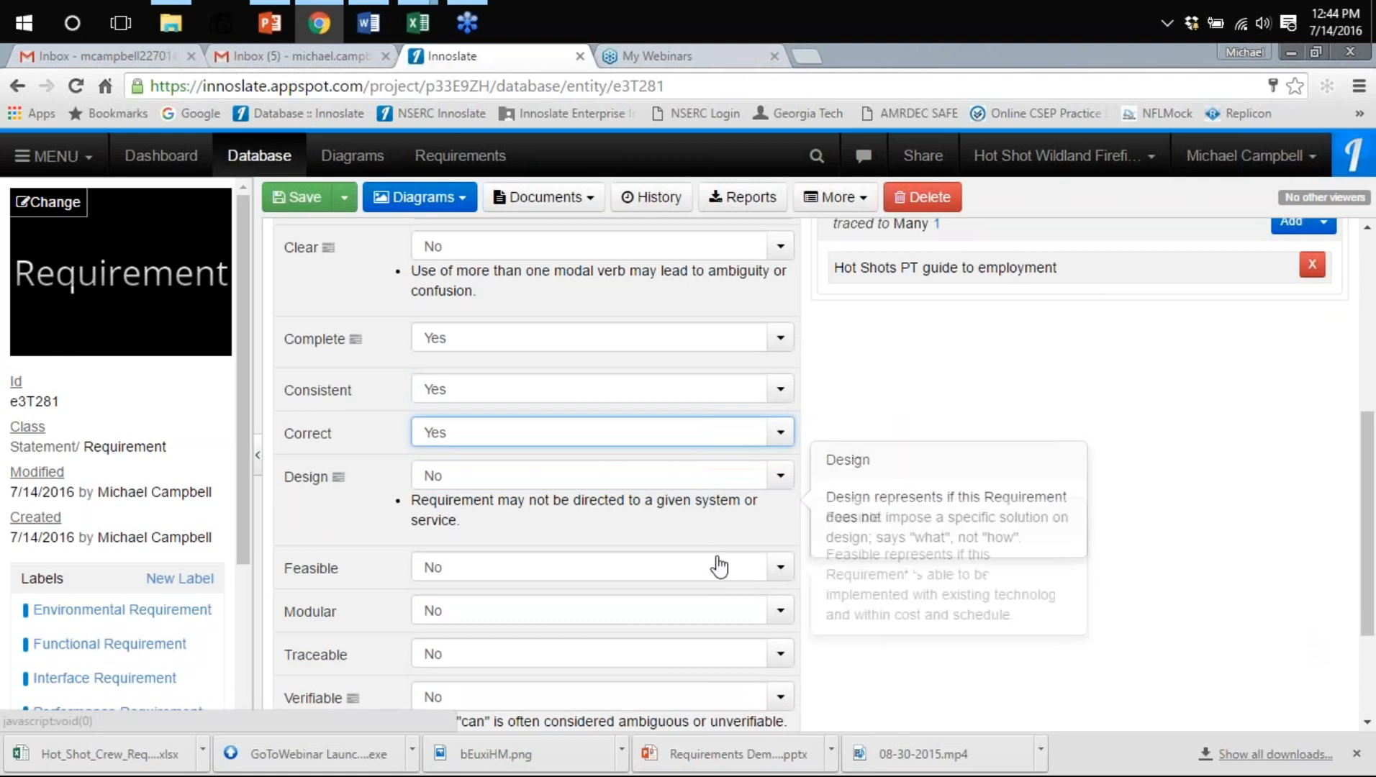
scroll(568, 407, "down", 2)
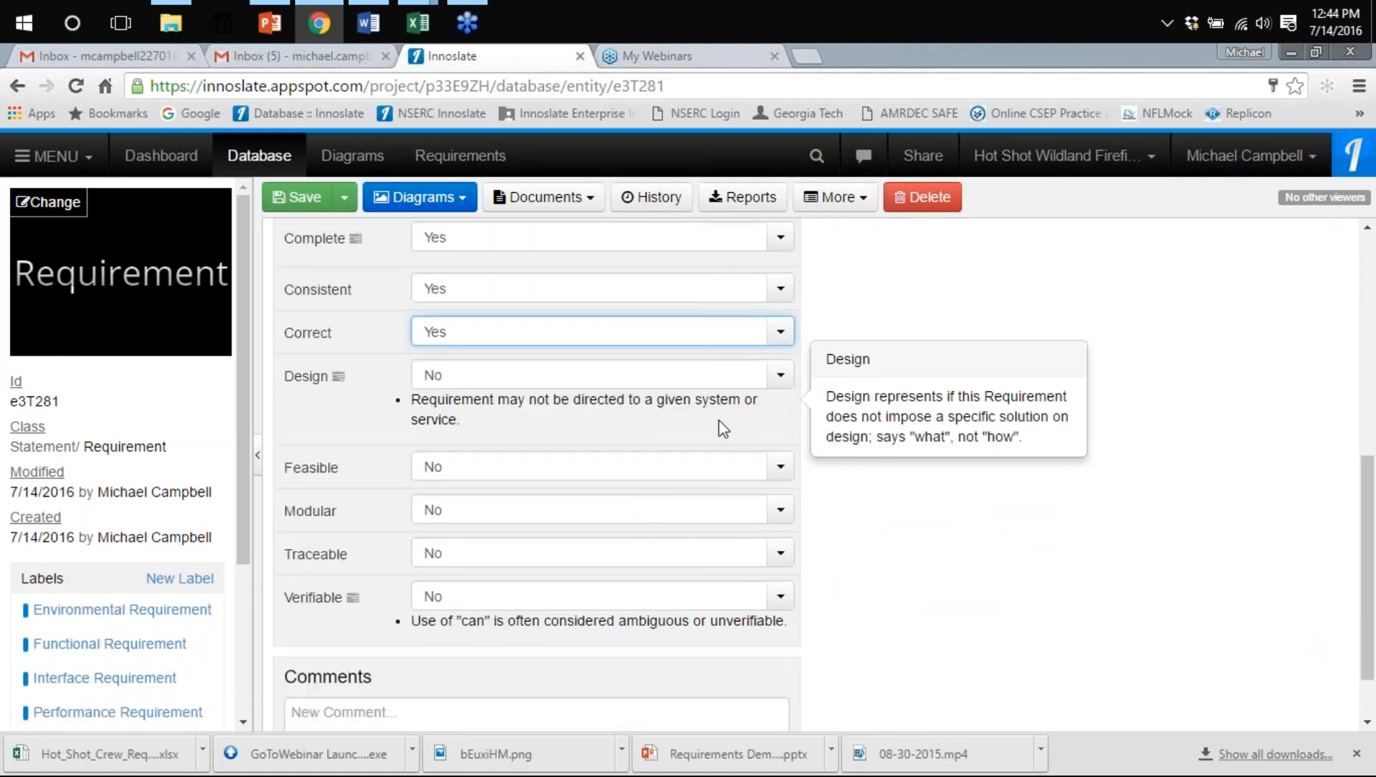
left_click(780, 479)
left_click(774, 524)
left_click(779, 553)
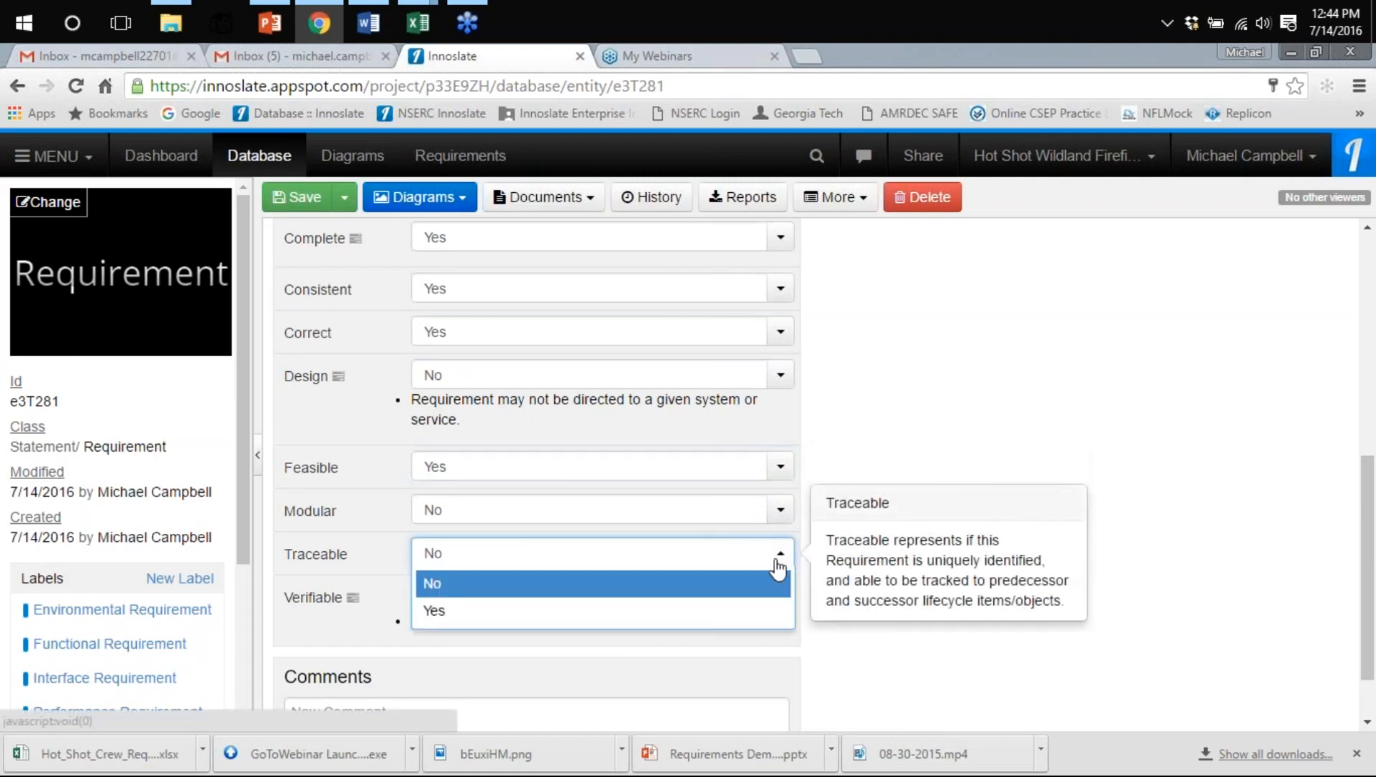
left_click(734, 608)
scroll(906, 518, "up", 7)
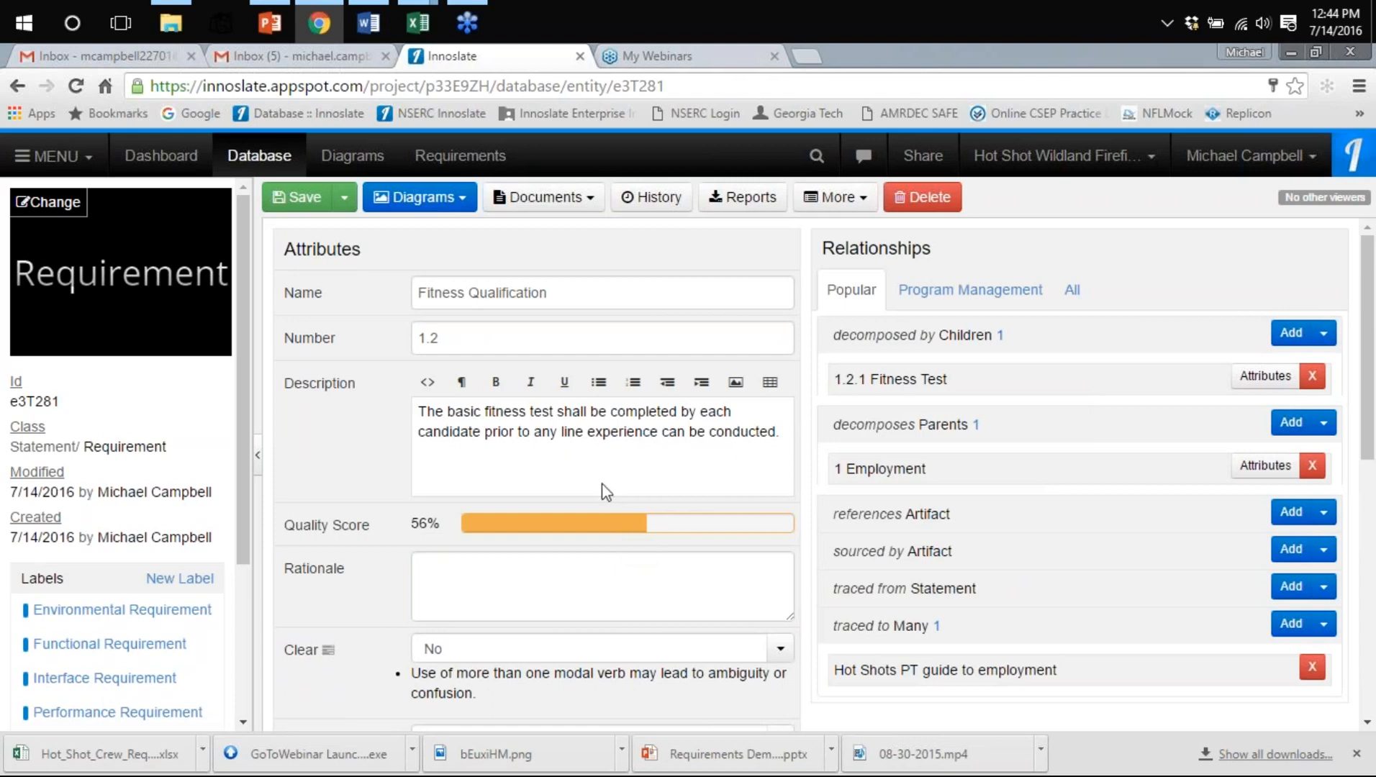
Create a baseline of the Hot Shot Crew Requirements.csv document named "Hot Shot Requirements Baseline"
left_click(430, 157)
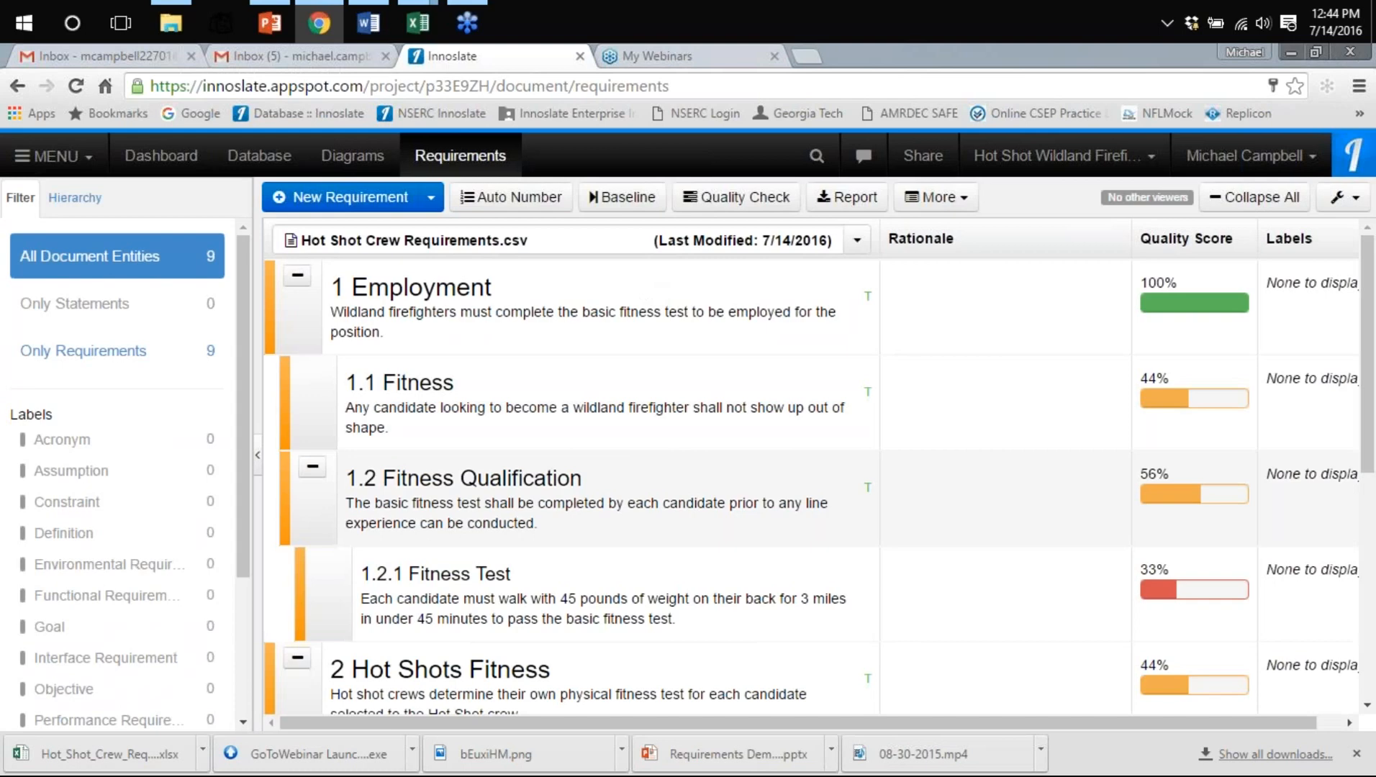
scroll(669, 460, "down", 4)
scroll(1192, 568, "down", 3)
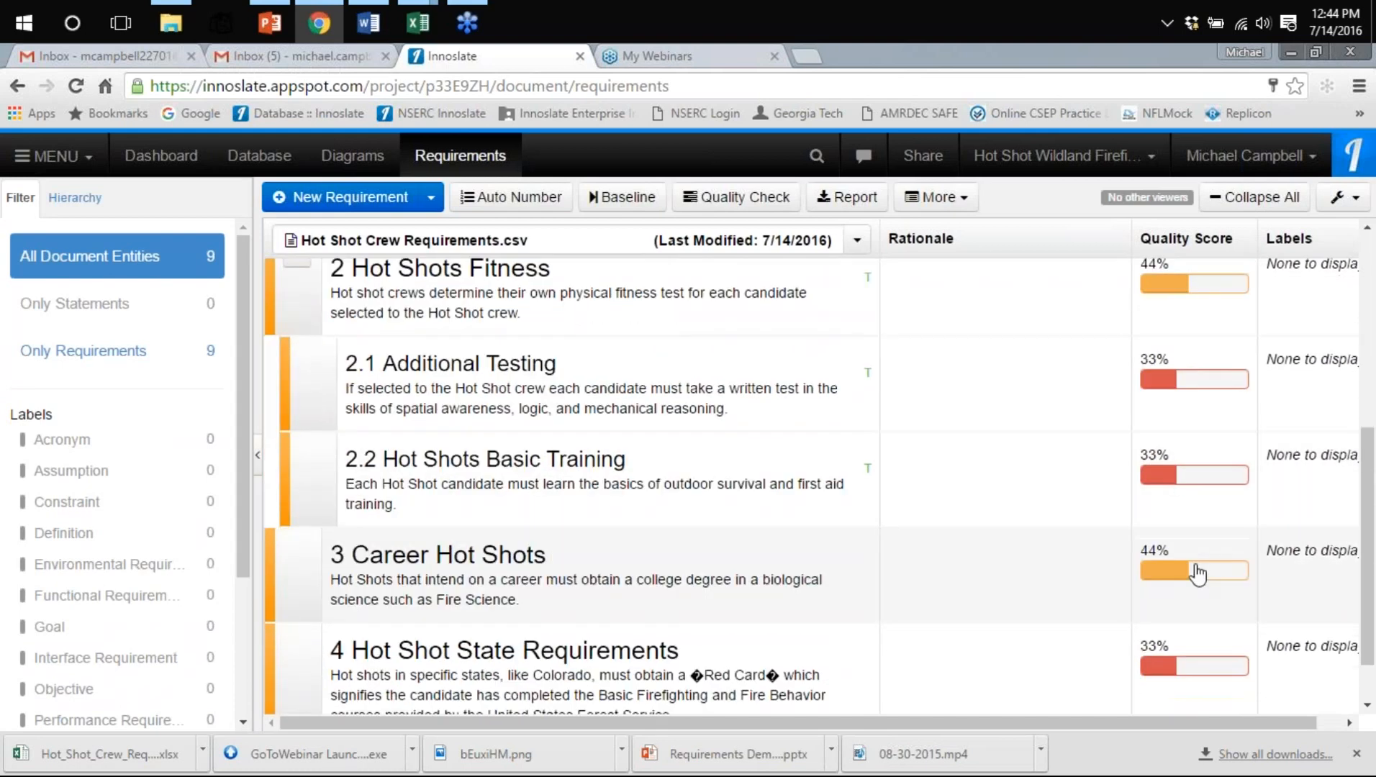
scroll(666, 473, "up", 7)
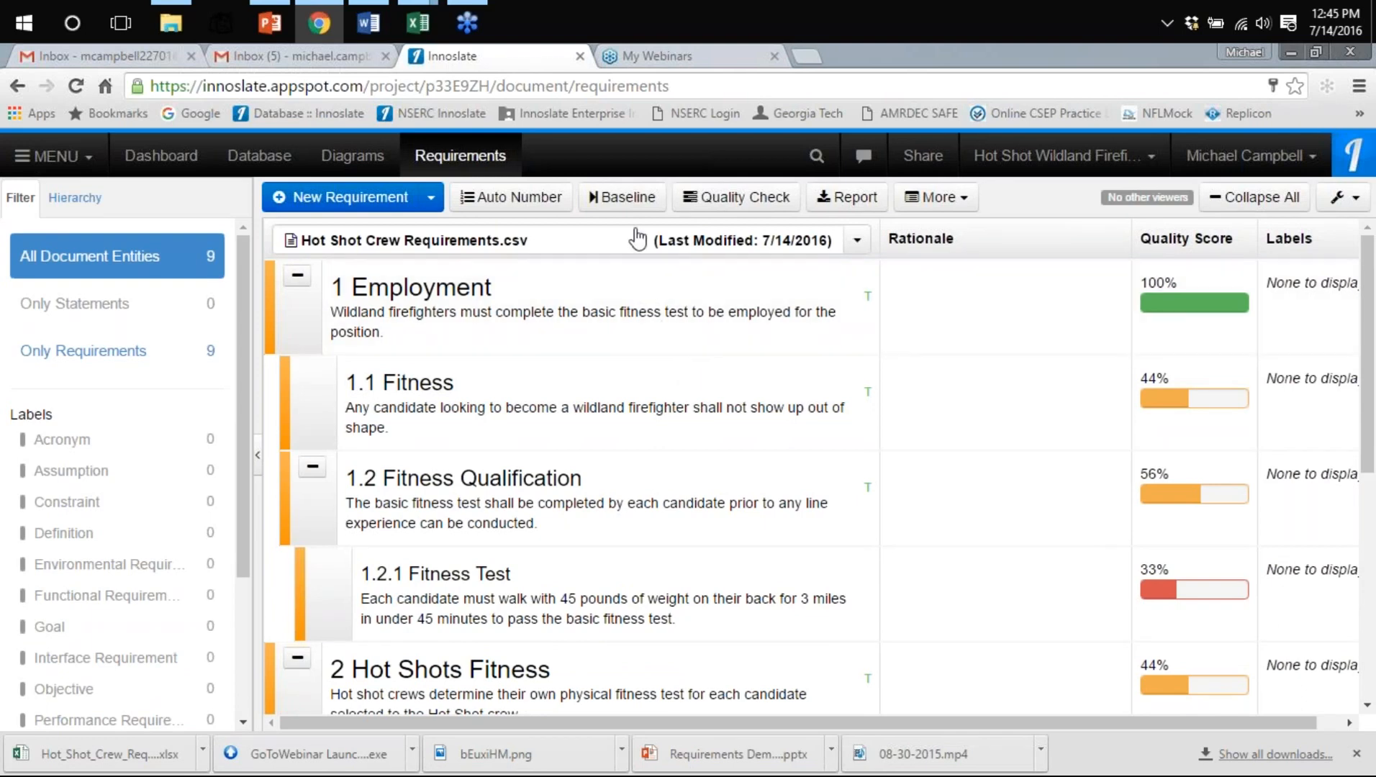
left_click(620, 200)
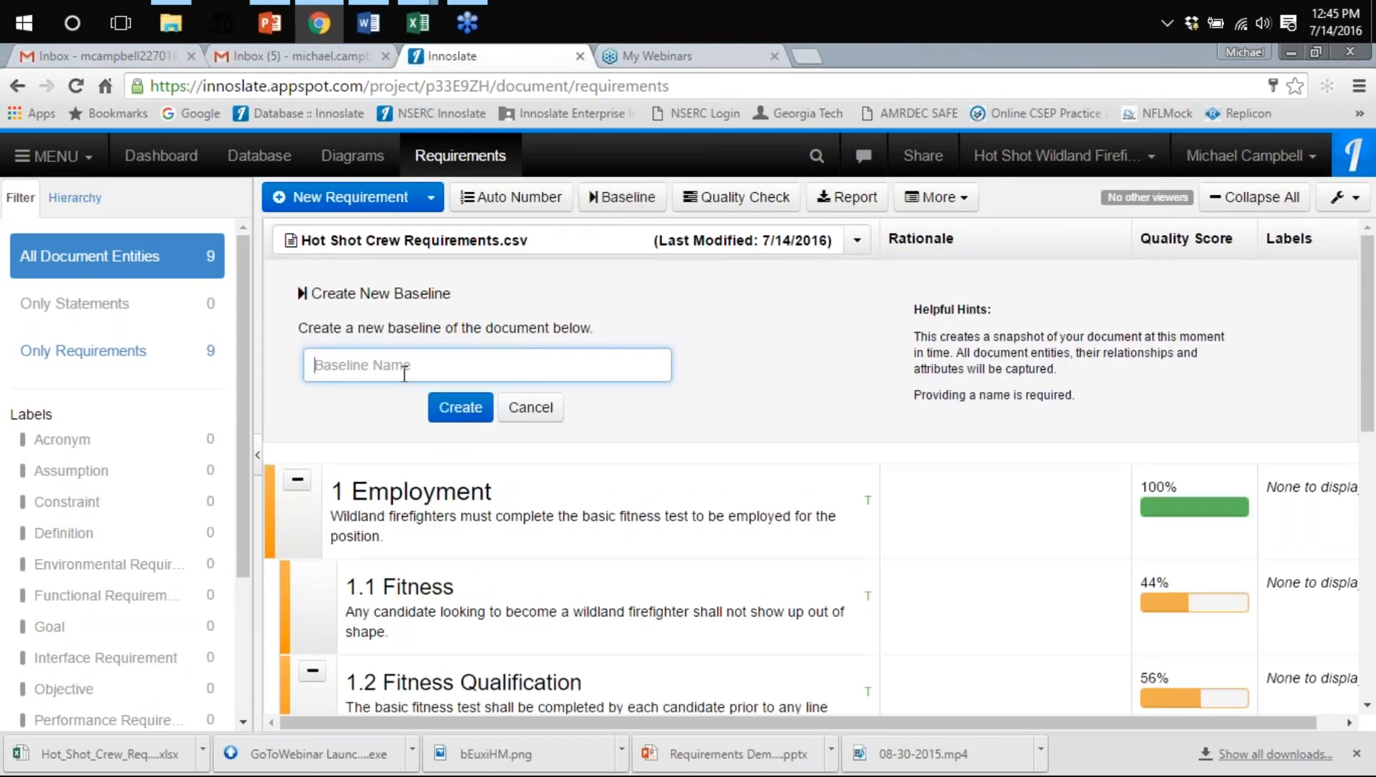
type("Hot Shot Requirements Baseline")
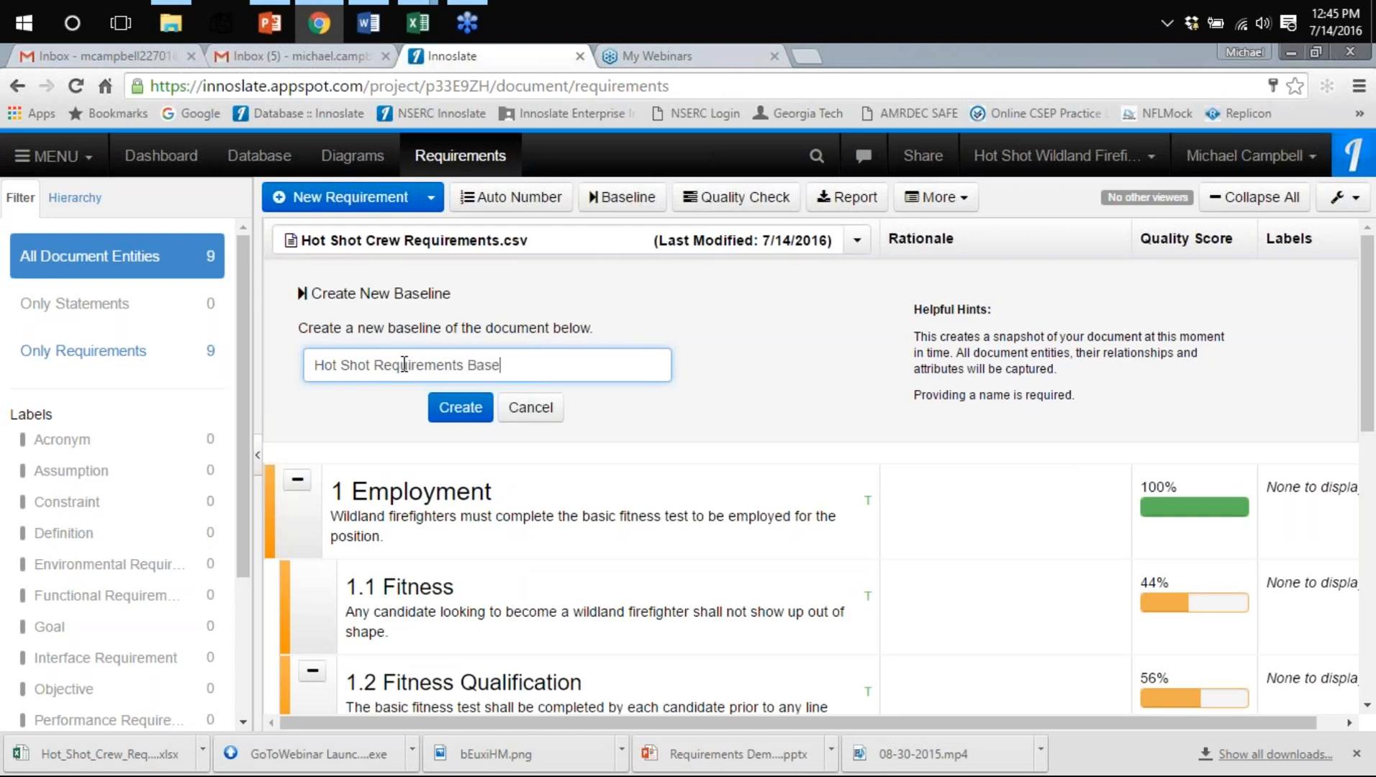
key("Return")
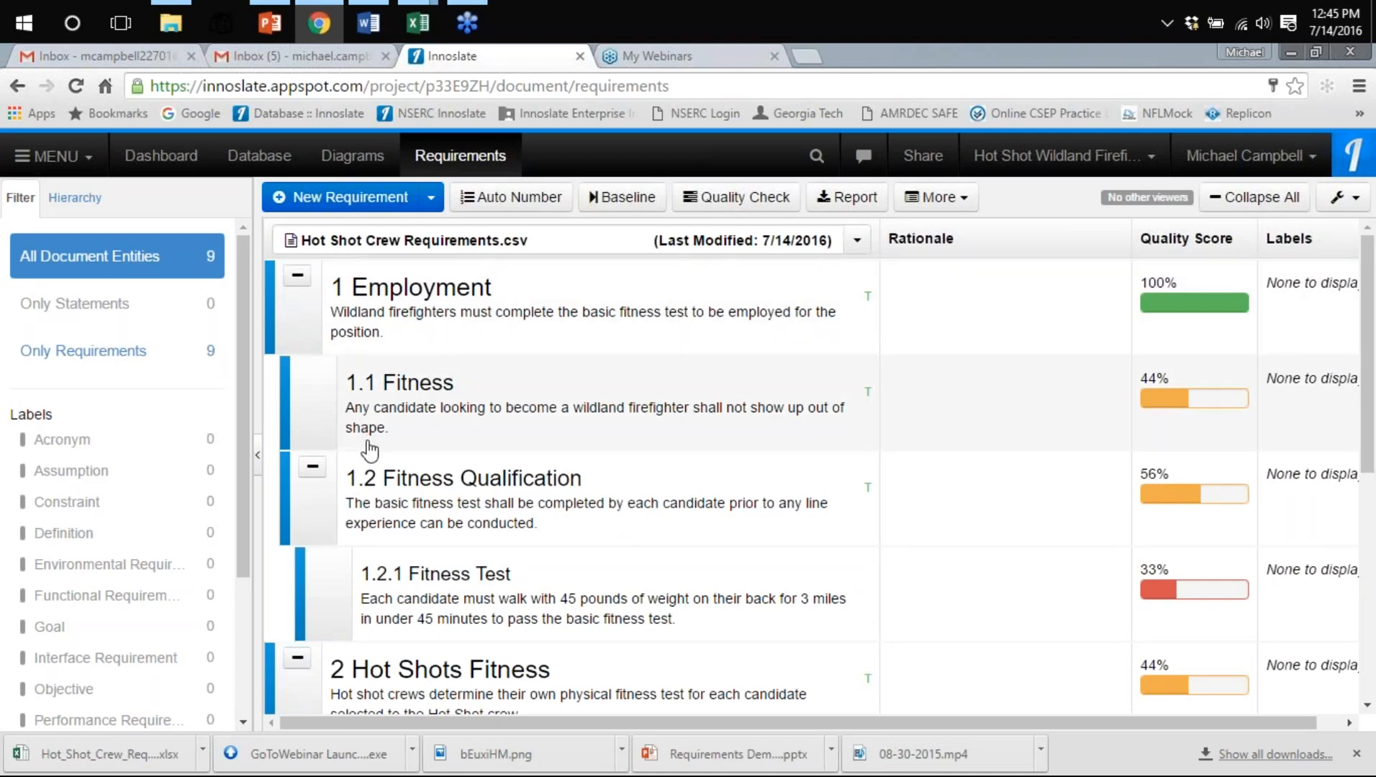
Review the change-status colour bars of the baselined requirements and the list of available requirements documents
scroll(372, 464, "down", 5)
scroll(372, 460, "down", 2)
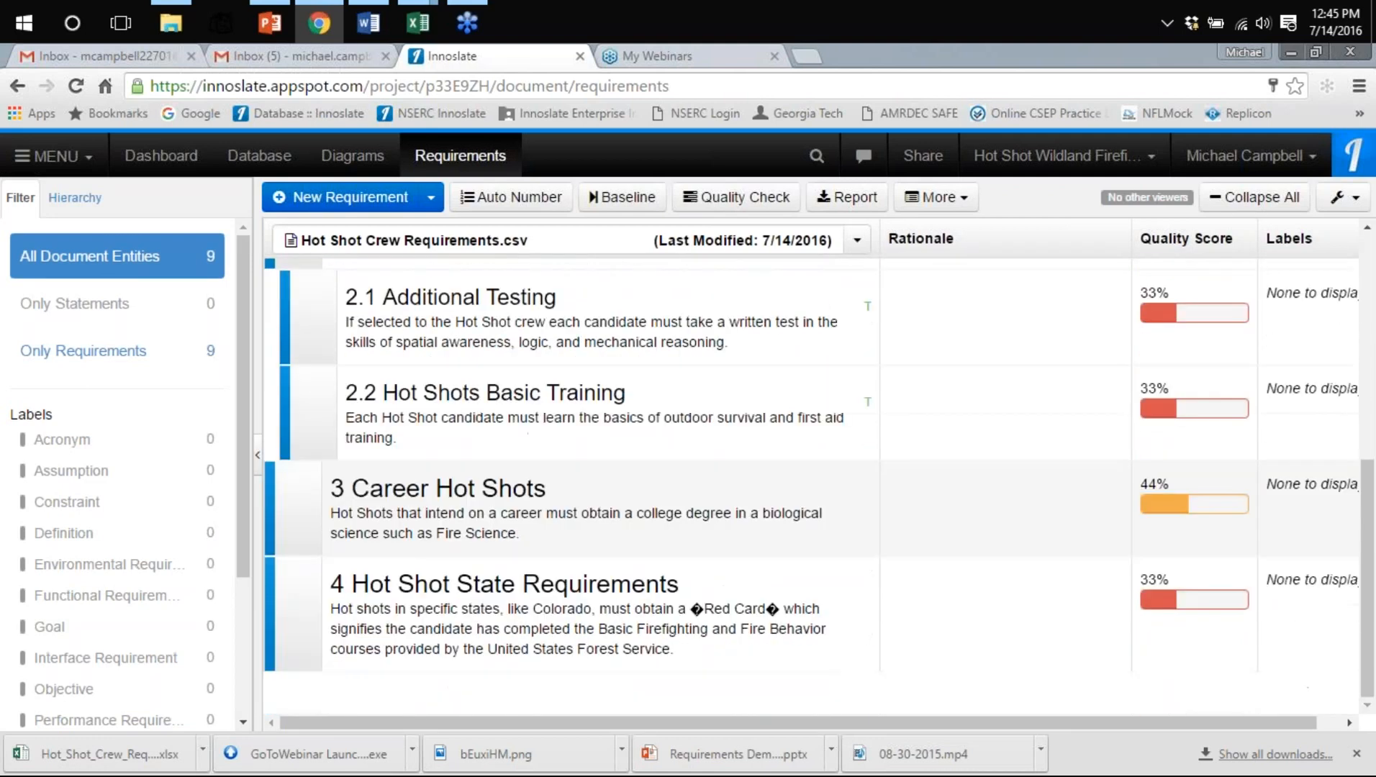
scroll(943, 539, "up", 3)
scroll(944, 539, "up", 3)
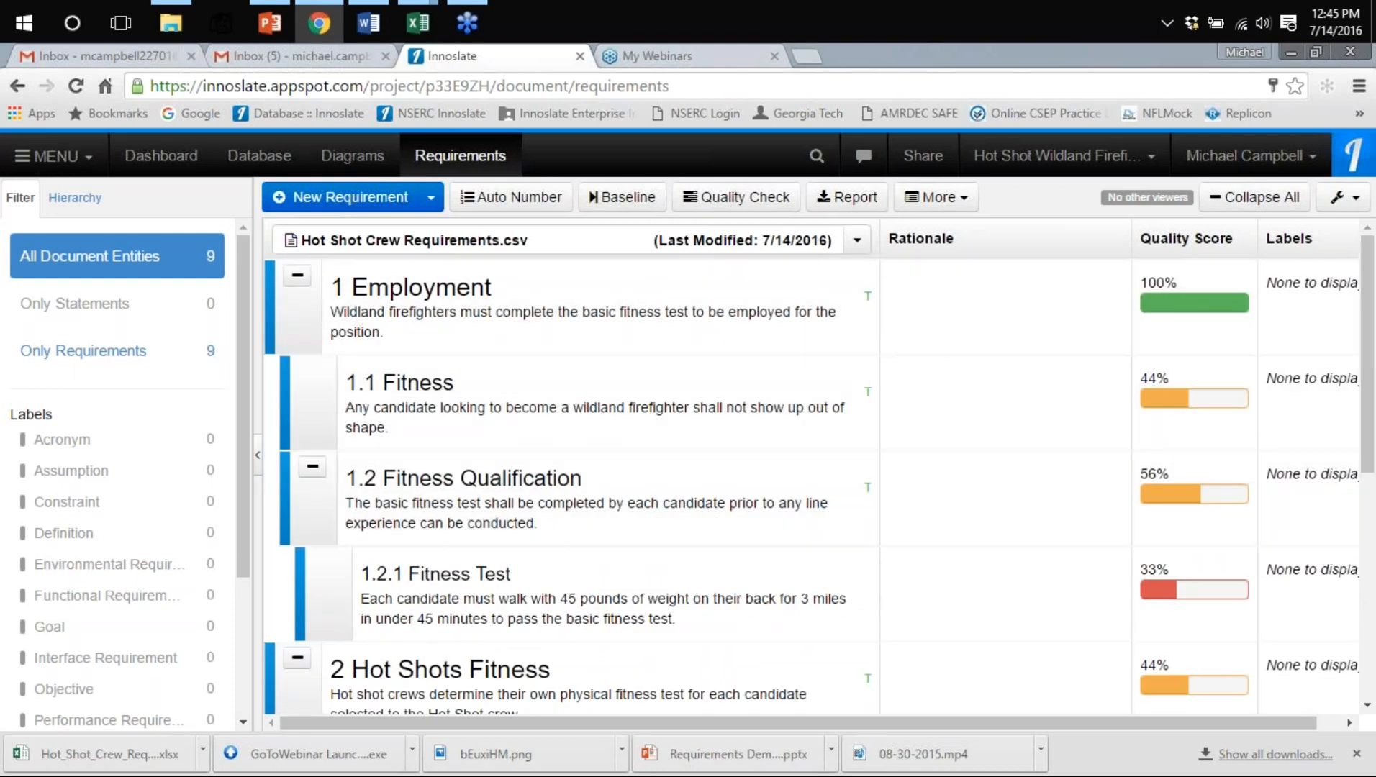
left_click(857, 248)
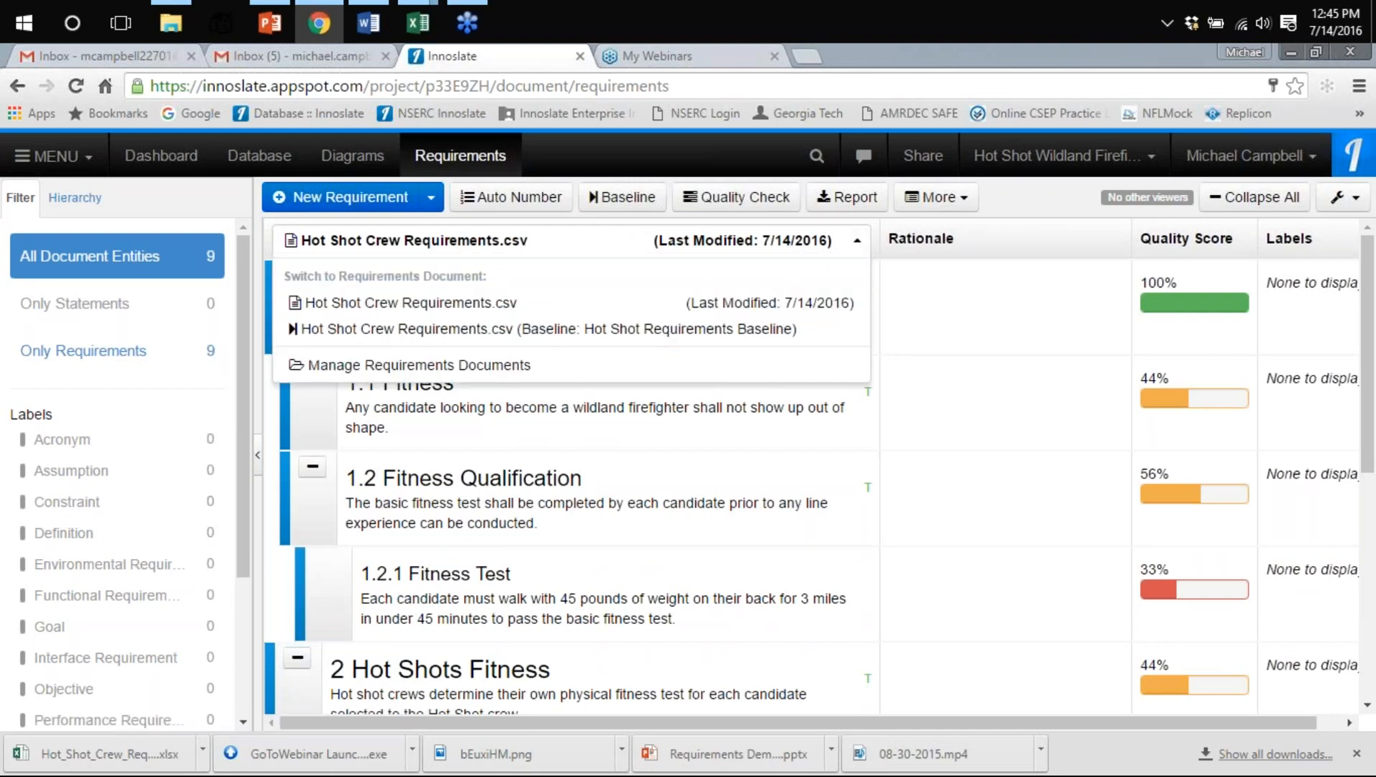
left_click(477, 426)
Open the 1 Employment requirement in its entity view
left_click(473, 308)
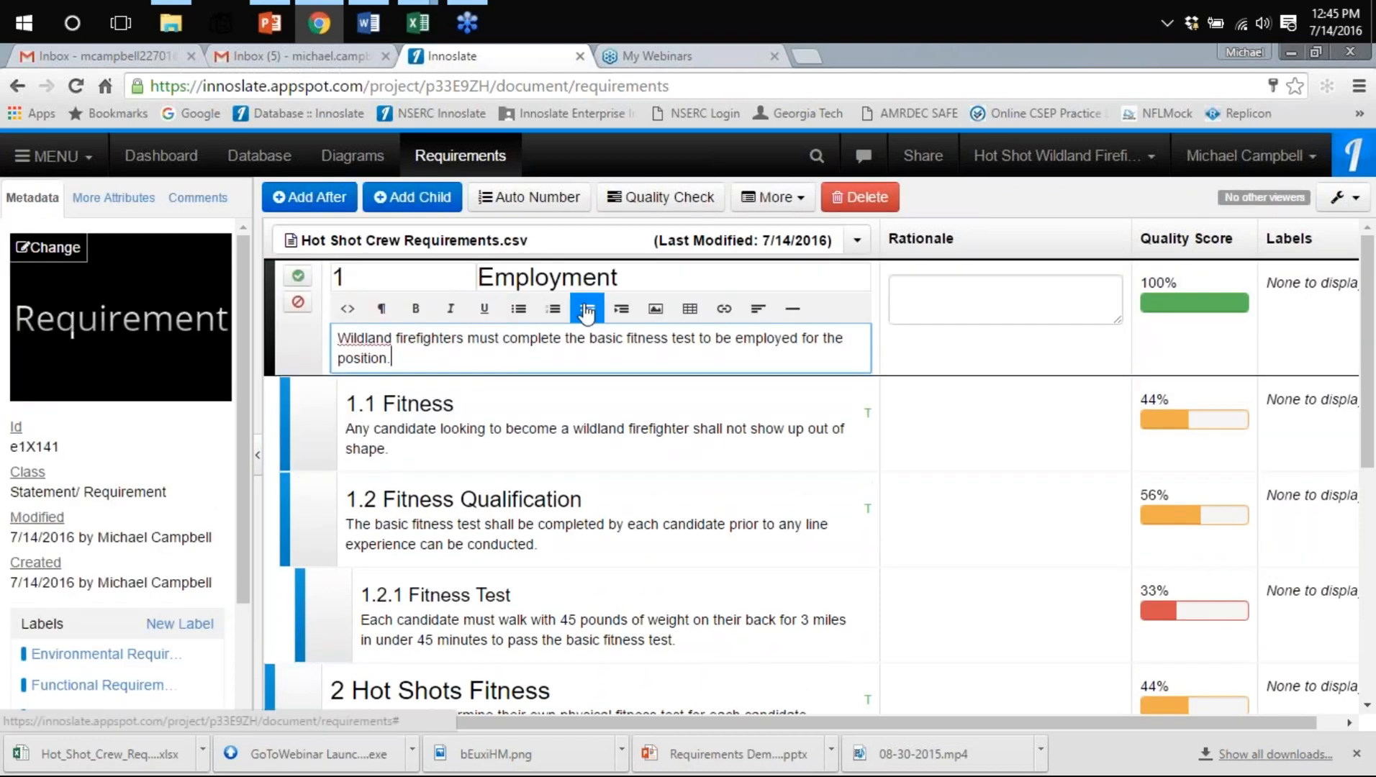
left_click(772, 196)
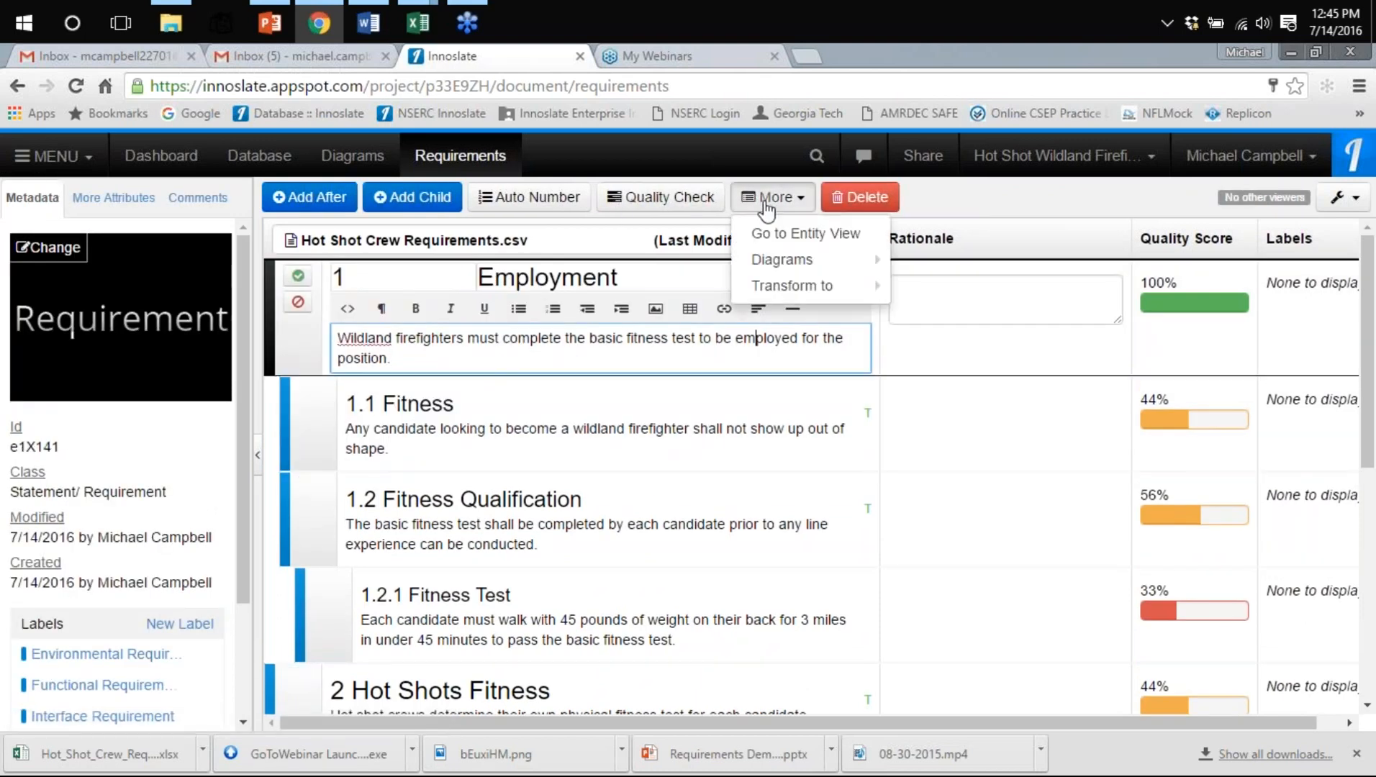
left_click(813, 233)
Examine the Version 6 changes in the Employment requirement's history, then close the history
left_click(656, 198)
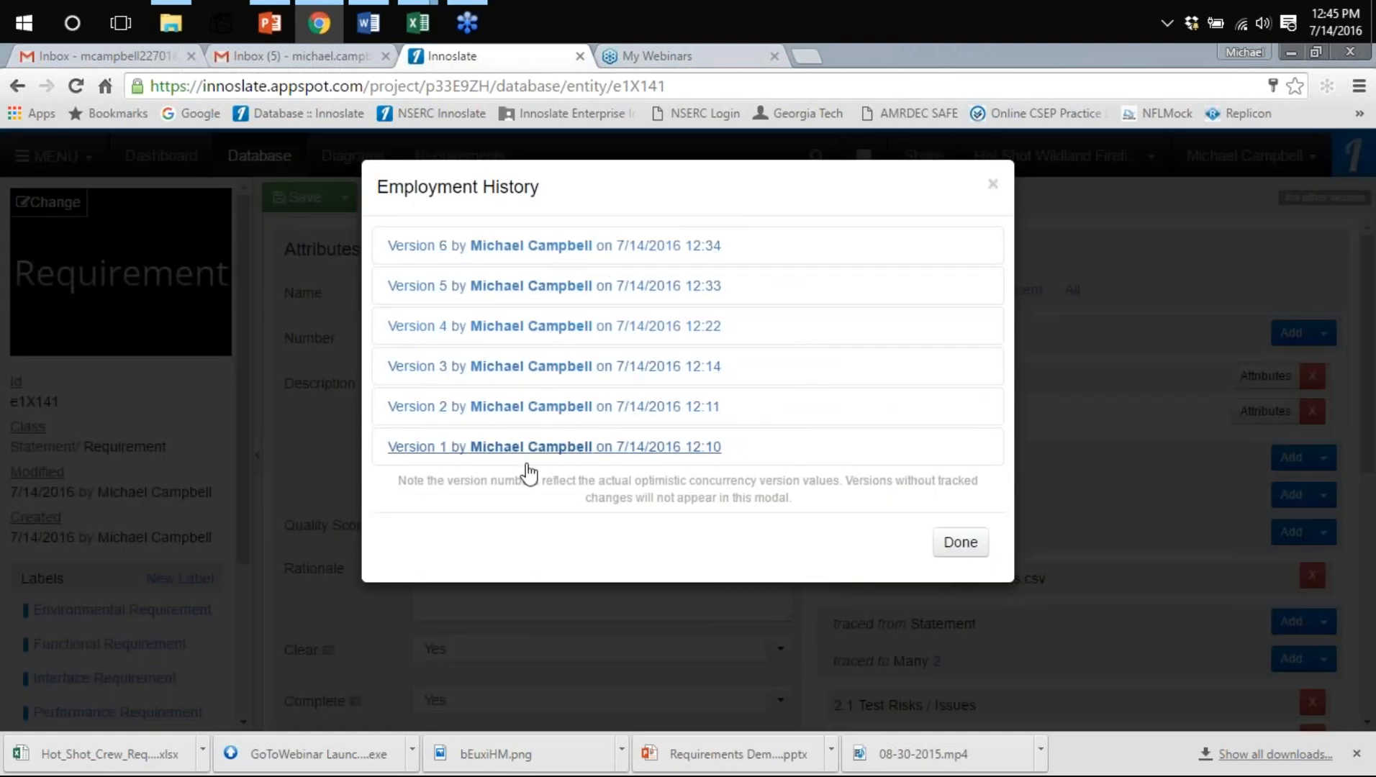
left_click(549, 248)
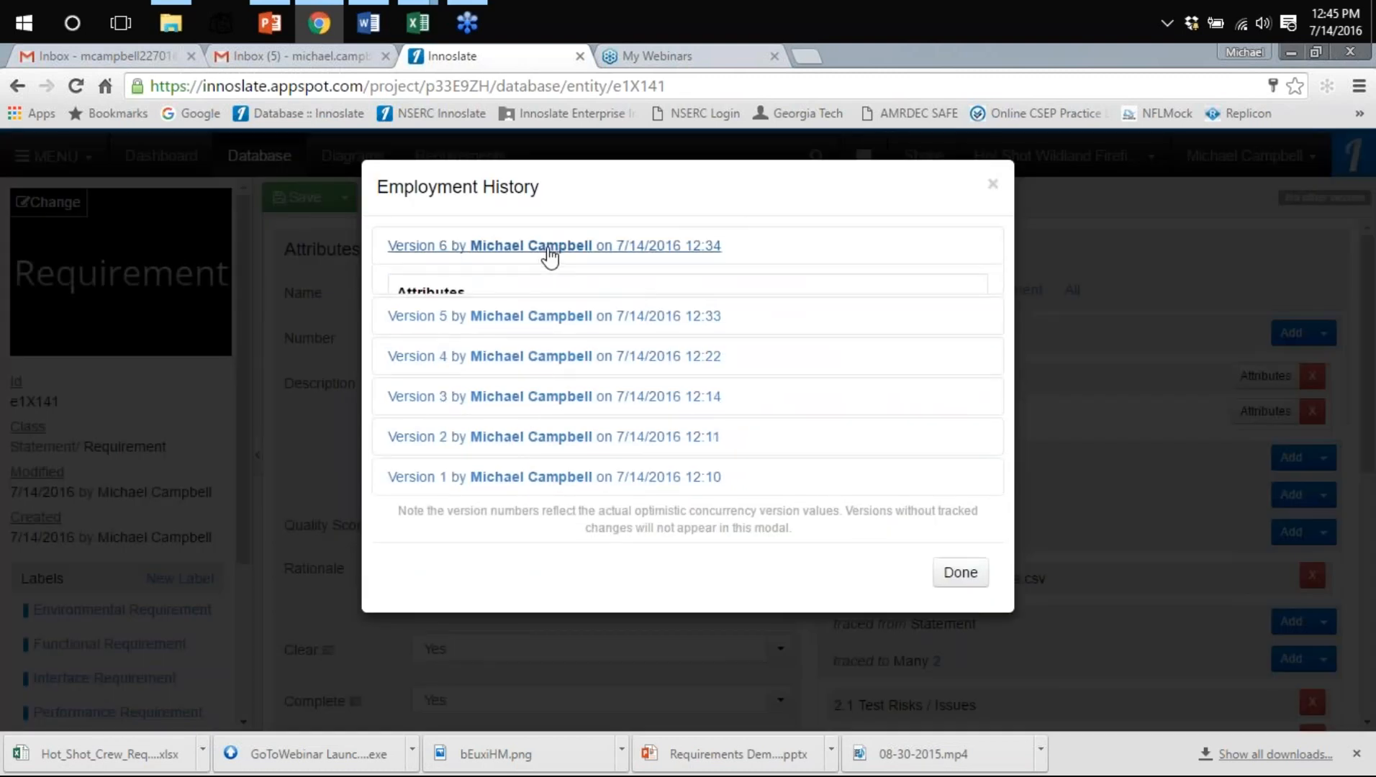
scroll(536, 245, "down", 1)
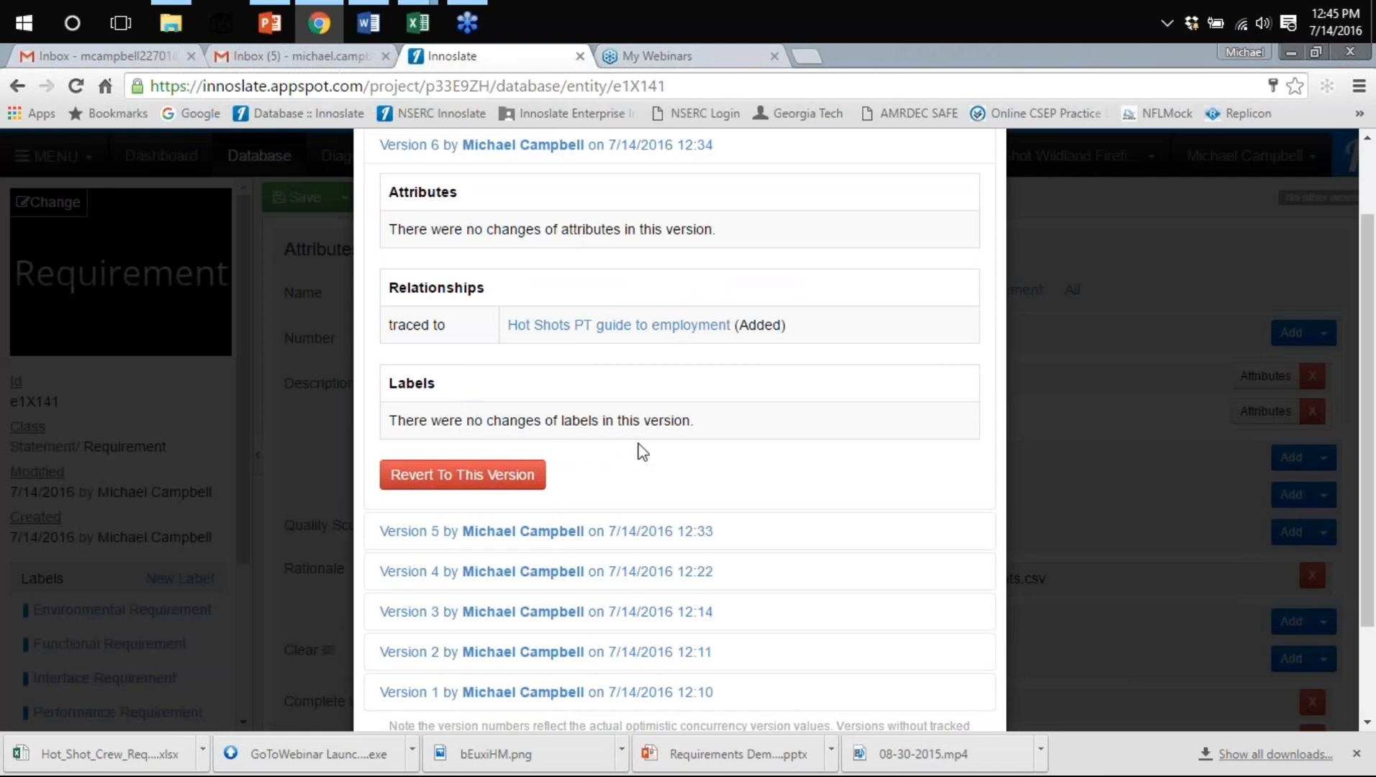
scroll(648, 453, "down", 2)
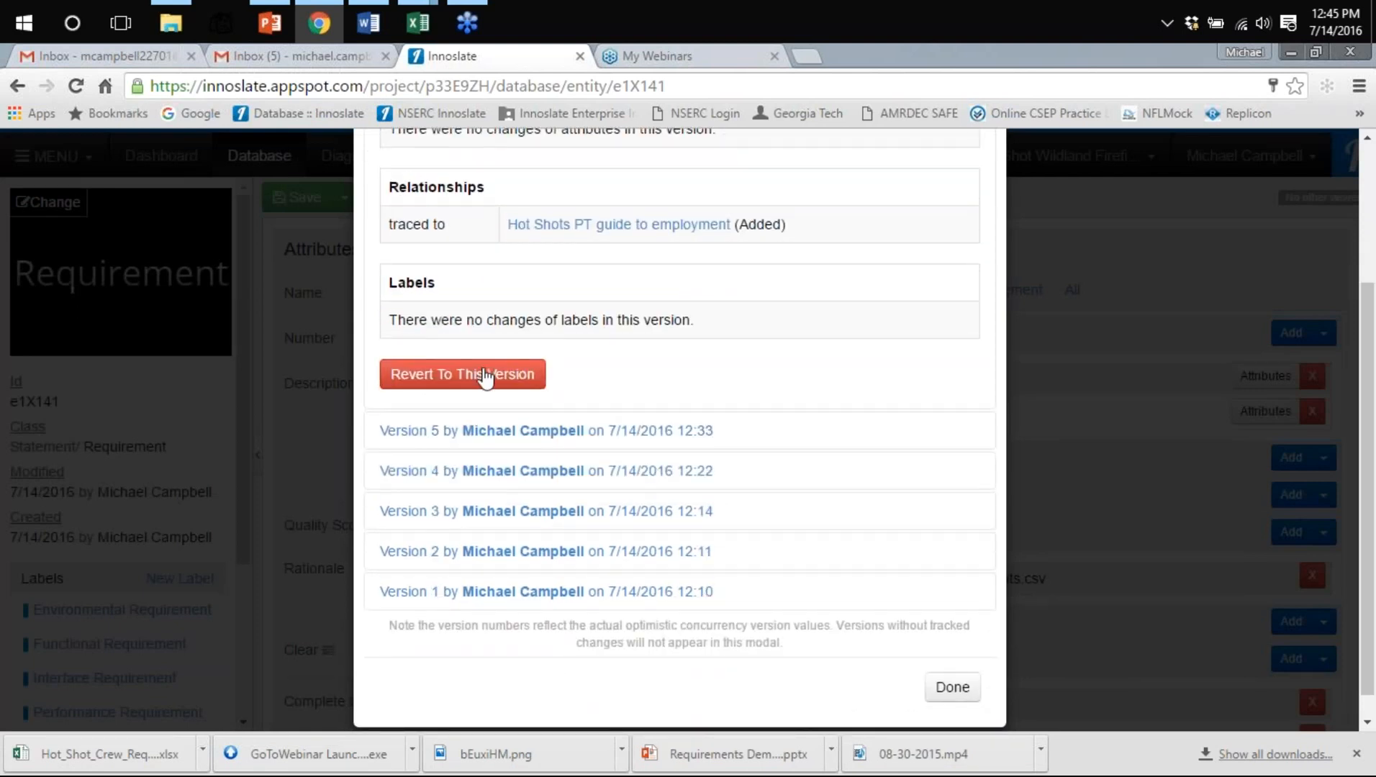
left_click(961, 696)
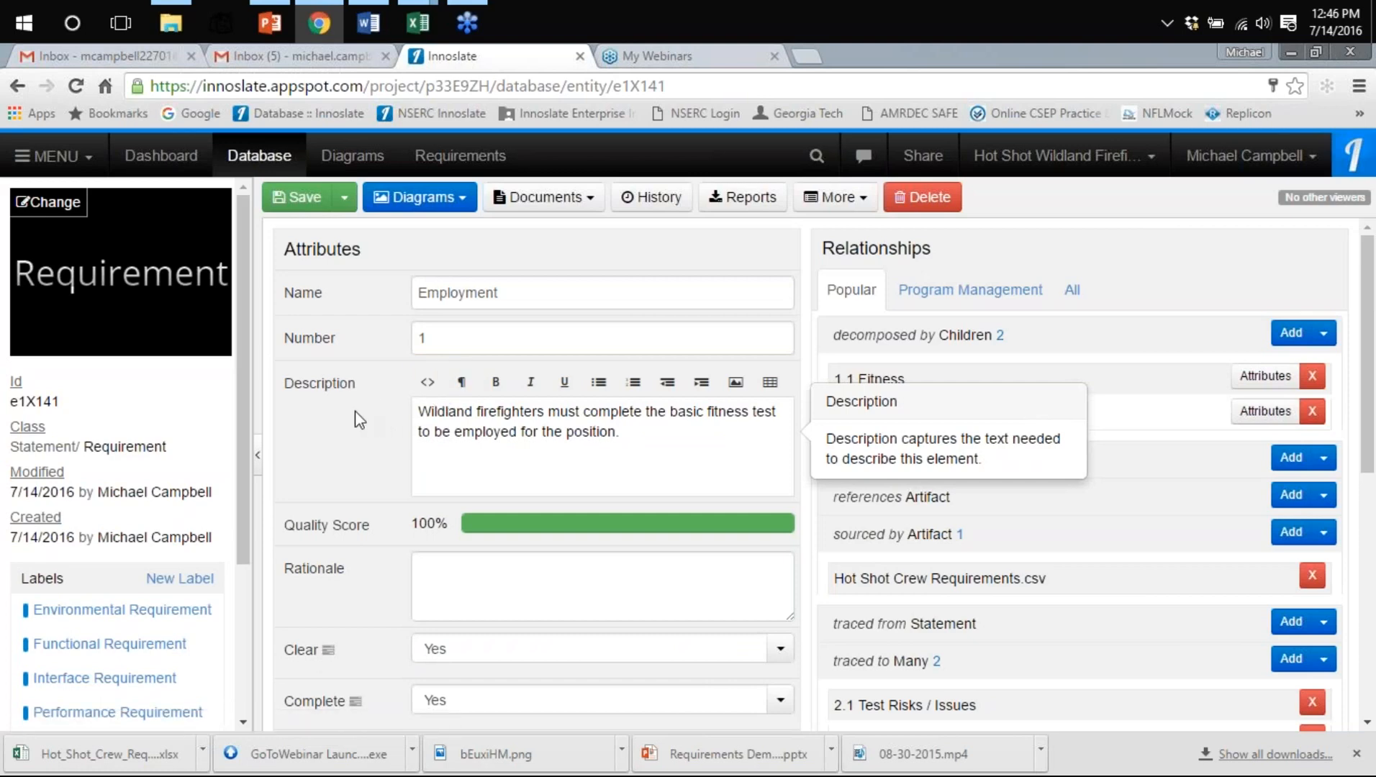
Assign the Performance Requirement, Functional Requirement and Reliability Requirement labels to the Employment requirement
scroll(355, 411, "down", 2)
scroll(115, 504, "down", 3)
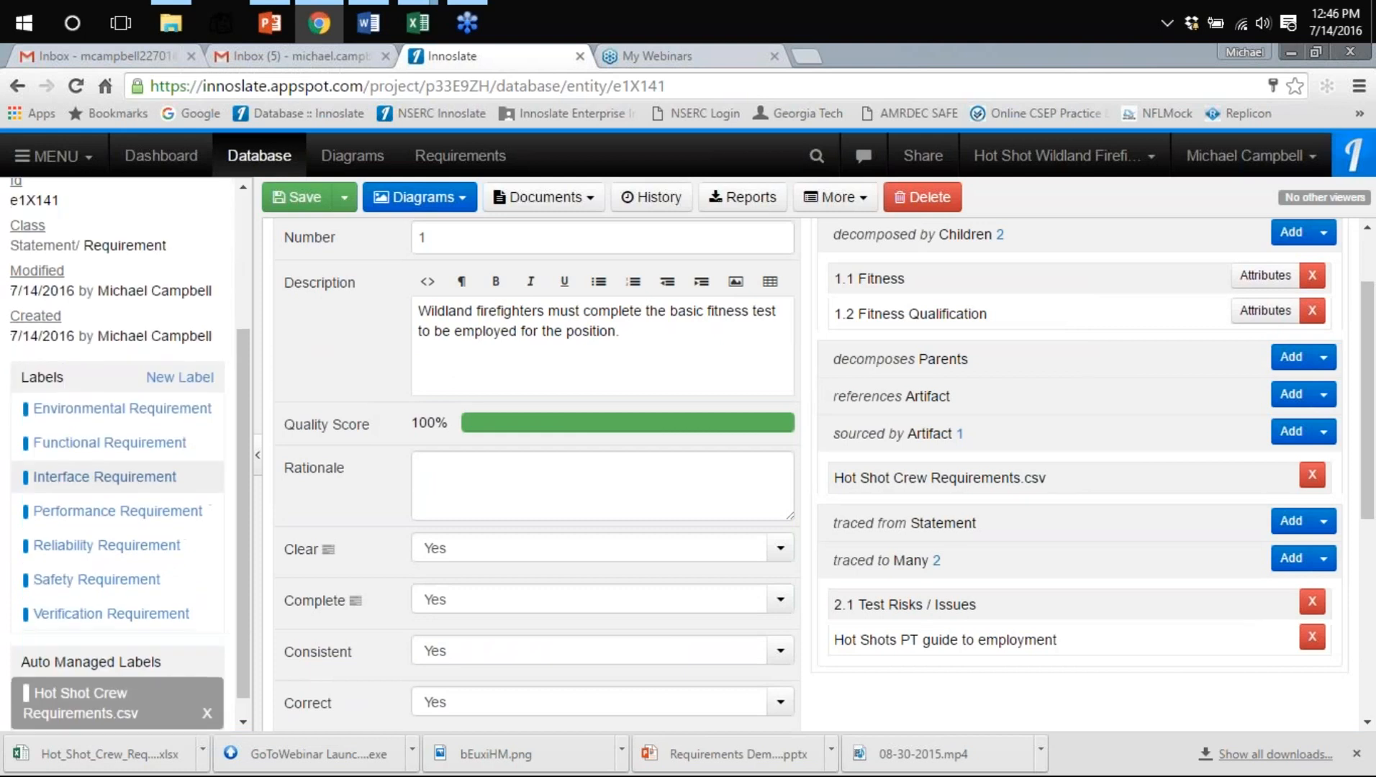
left_click(114, 512)
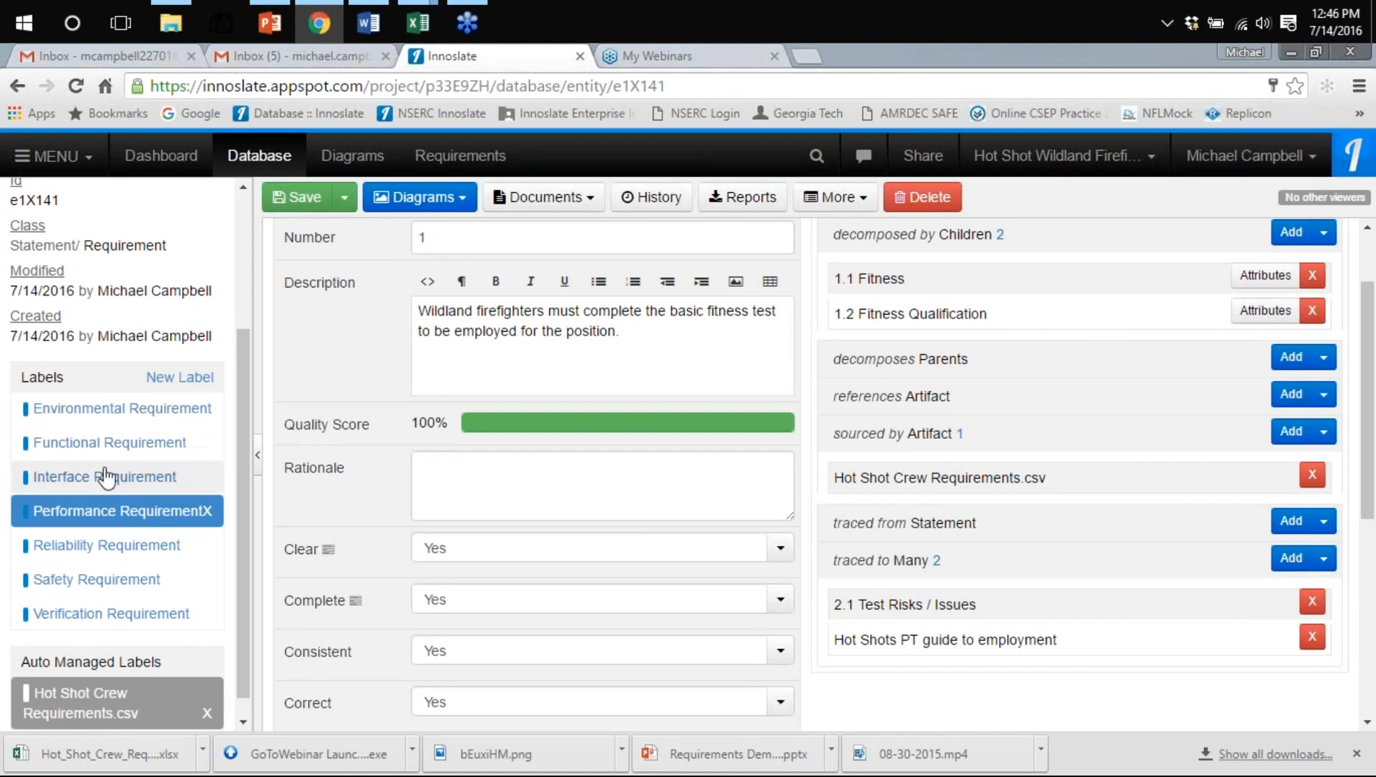
left_click(151, 447)
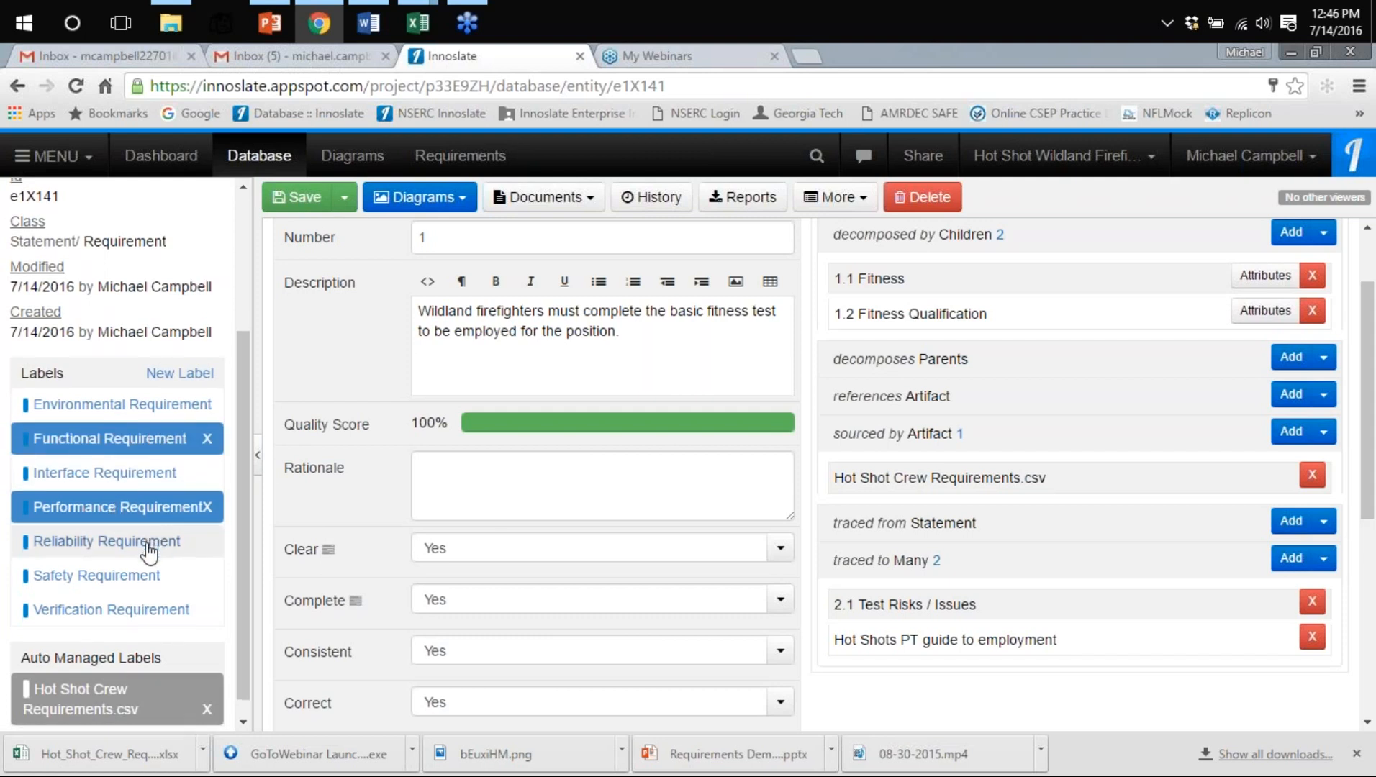
scroll(126, 536, "down", 1)
left_click(126, 533)
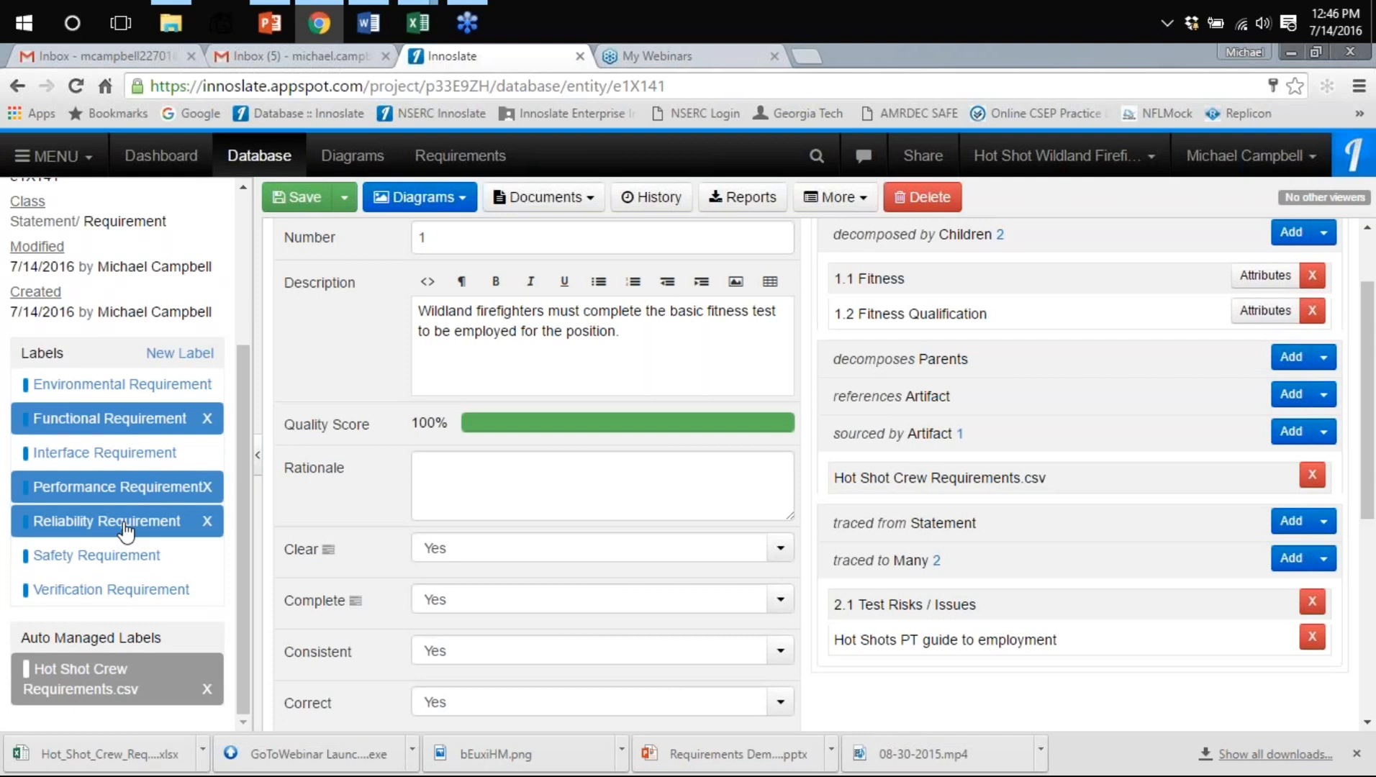
left_click(676, 309)
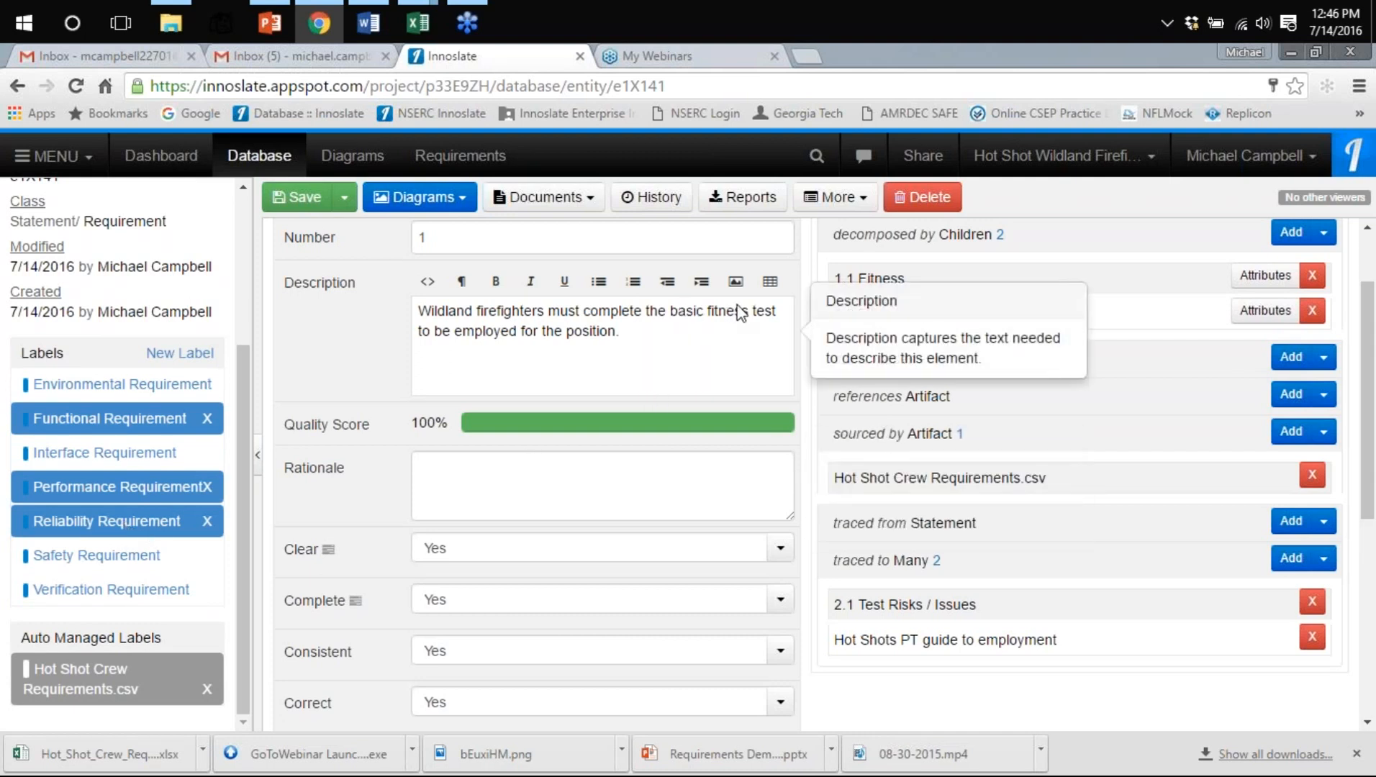
scroll(101, 504, "up", 2)
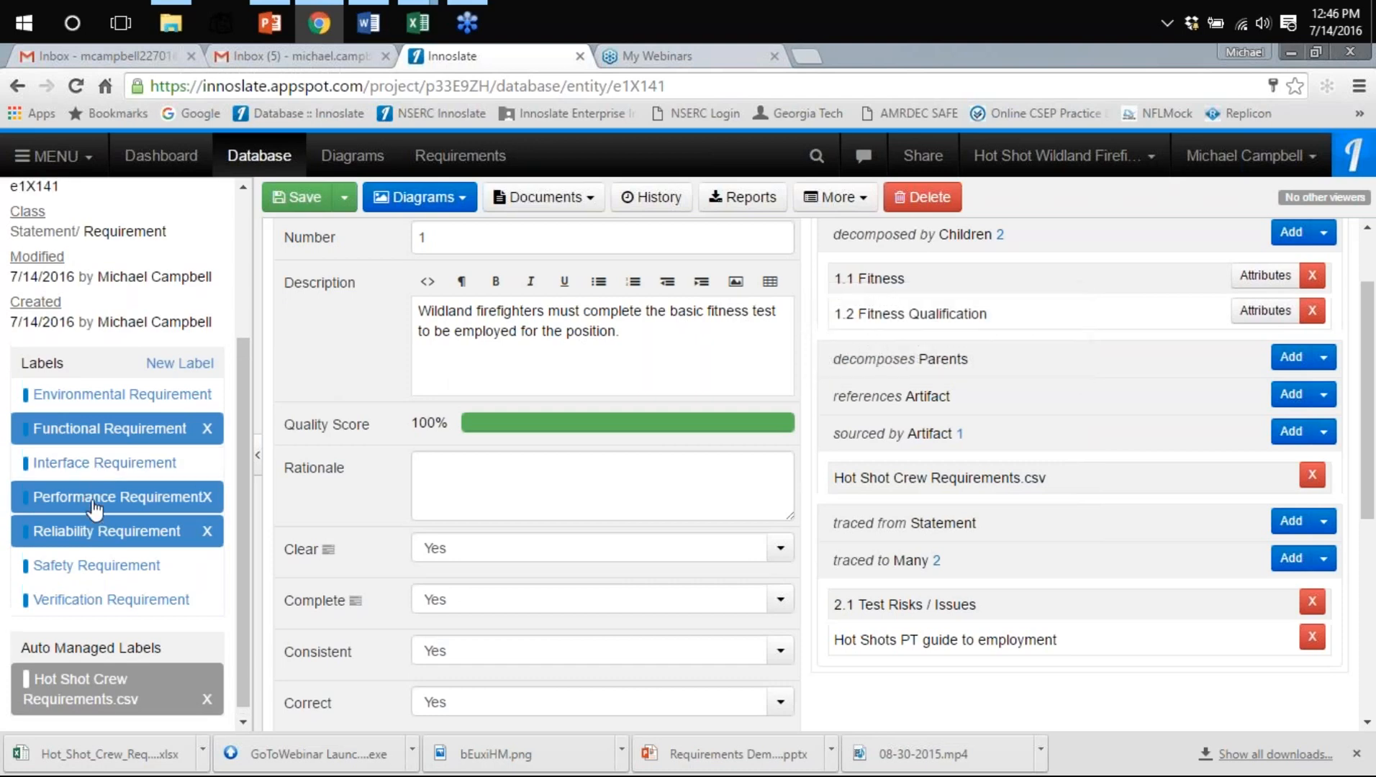
scroll(101, 504, "down", 2)
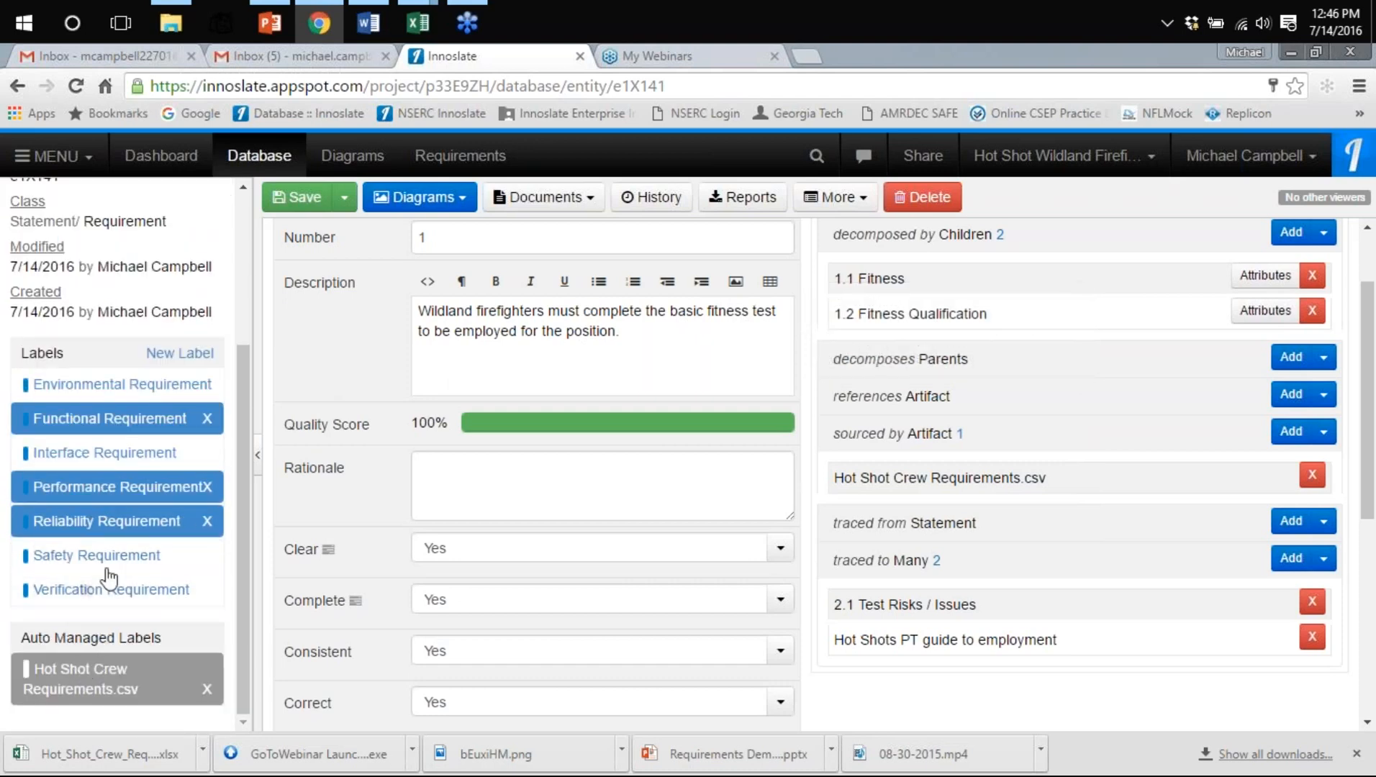
scroll(179, 568, "up", 3)
scroll(169, 575, "down", 3)
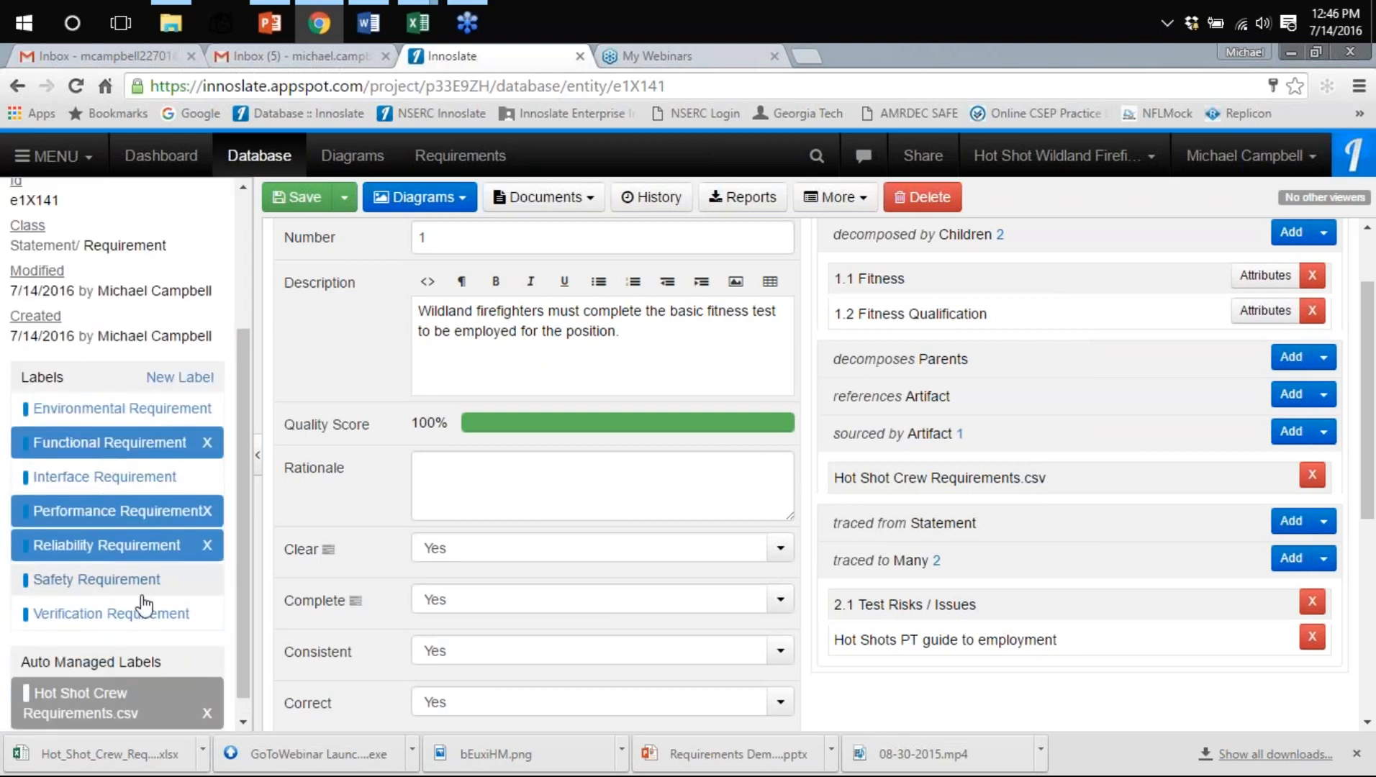
Filter the database entities by one of the requirement labels assigned to Employment
left_click(261, 157)
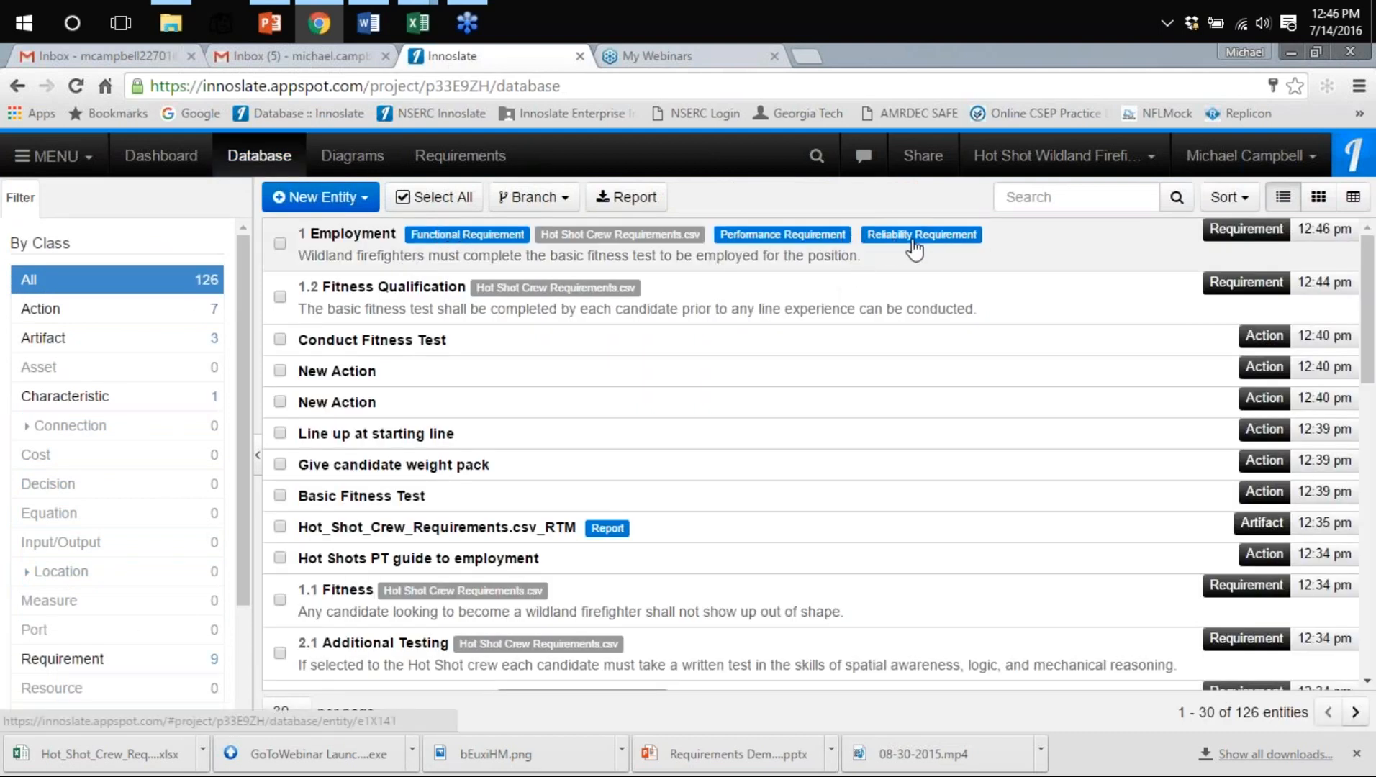
scroll(34, 464, "down", 2)
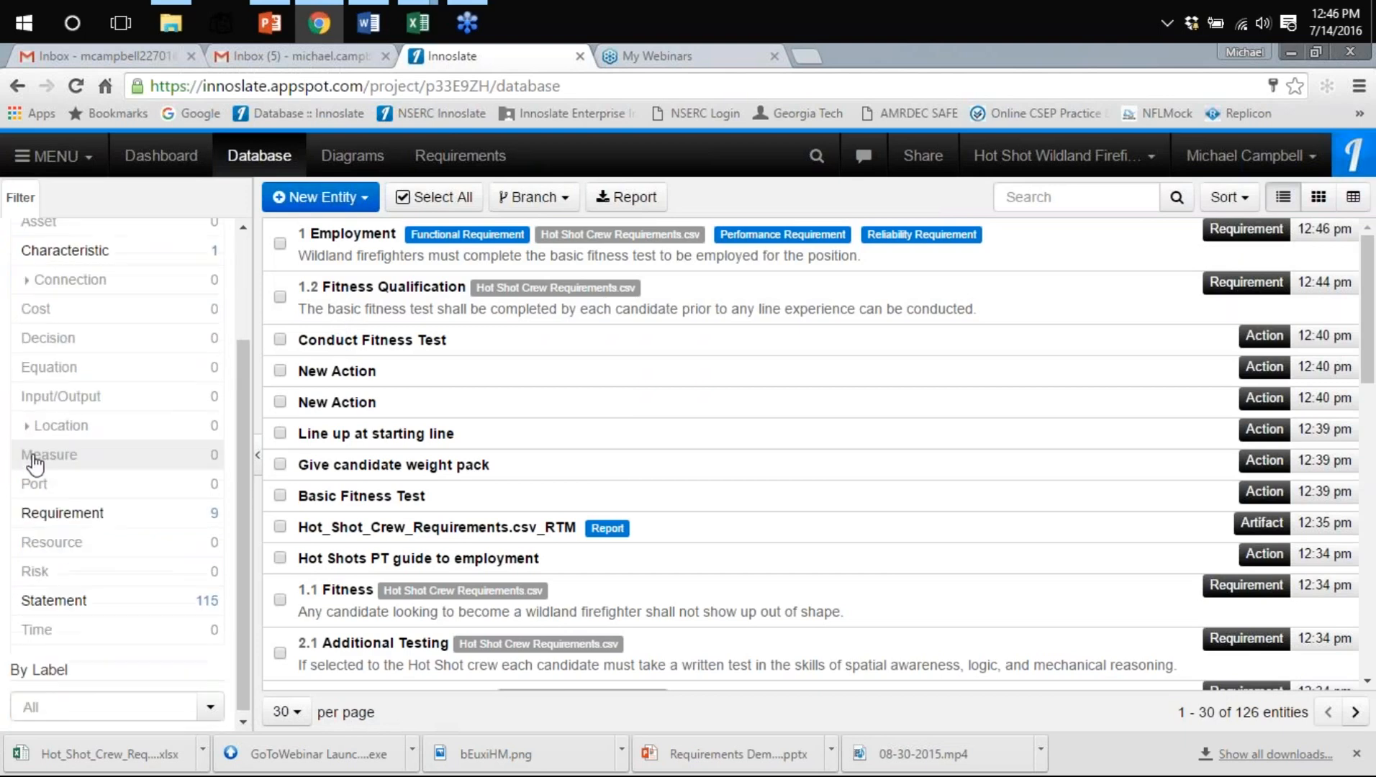
left_click(212, 707)
scroll(141, 572, "down", 3)
scroll(140, 572, "down", 5)
scroll(140, 572, "down", 10)
scroll(141, 572, "down", 10)
scroll(140, 572, "up", 8)
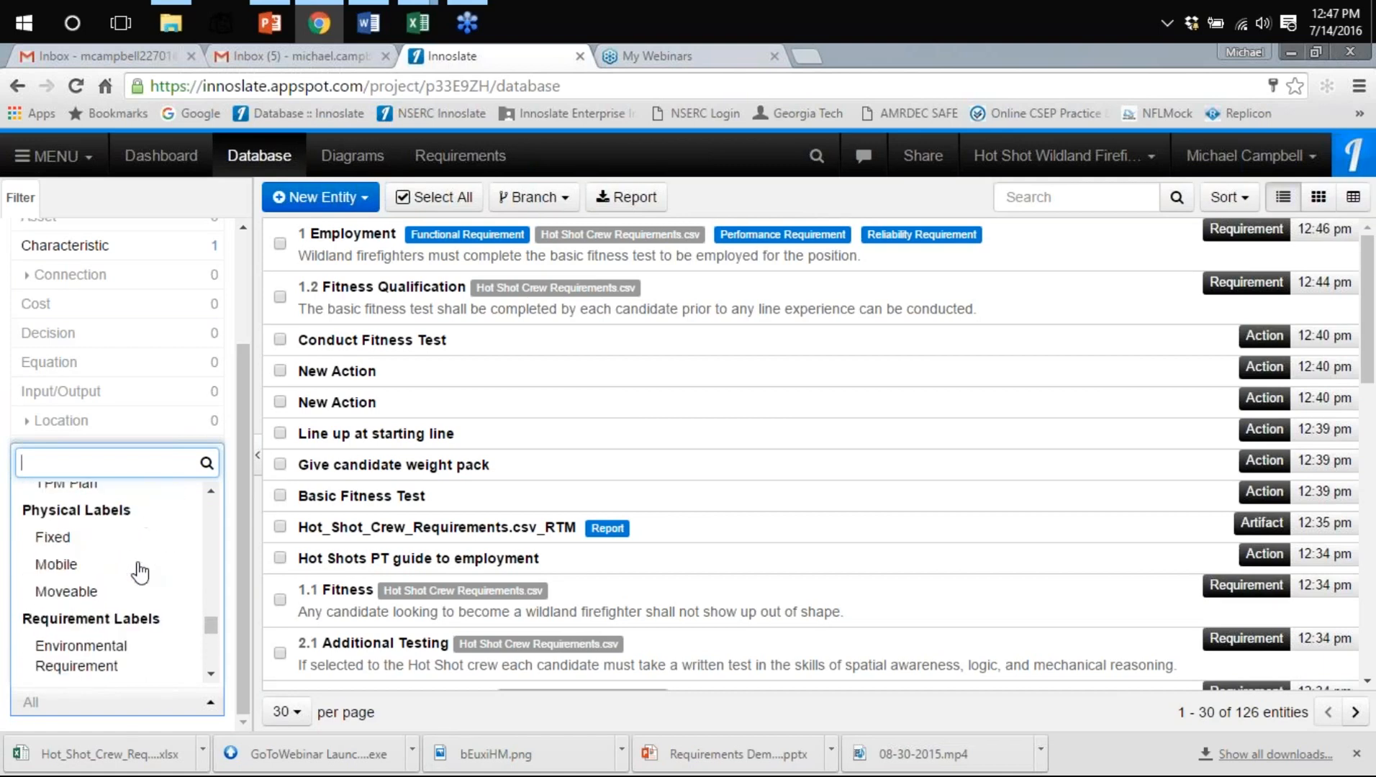
scroll(141, 573, "down", 3)
left_click(133, 615)
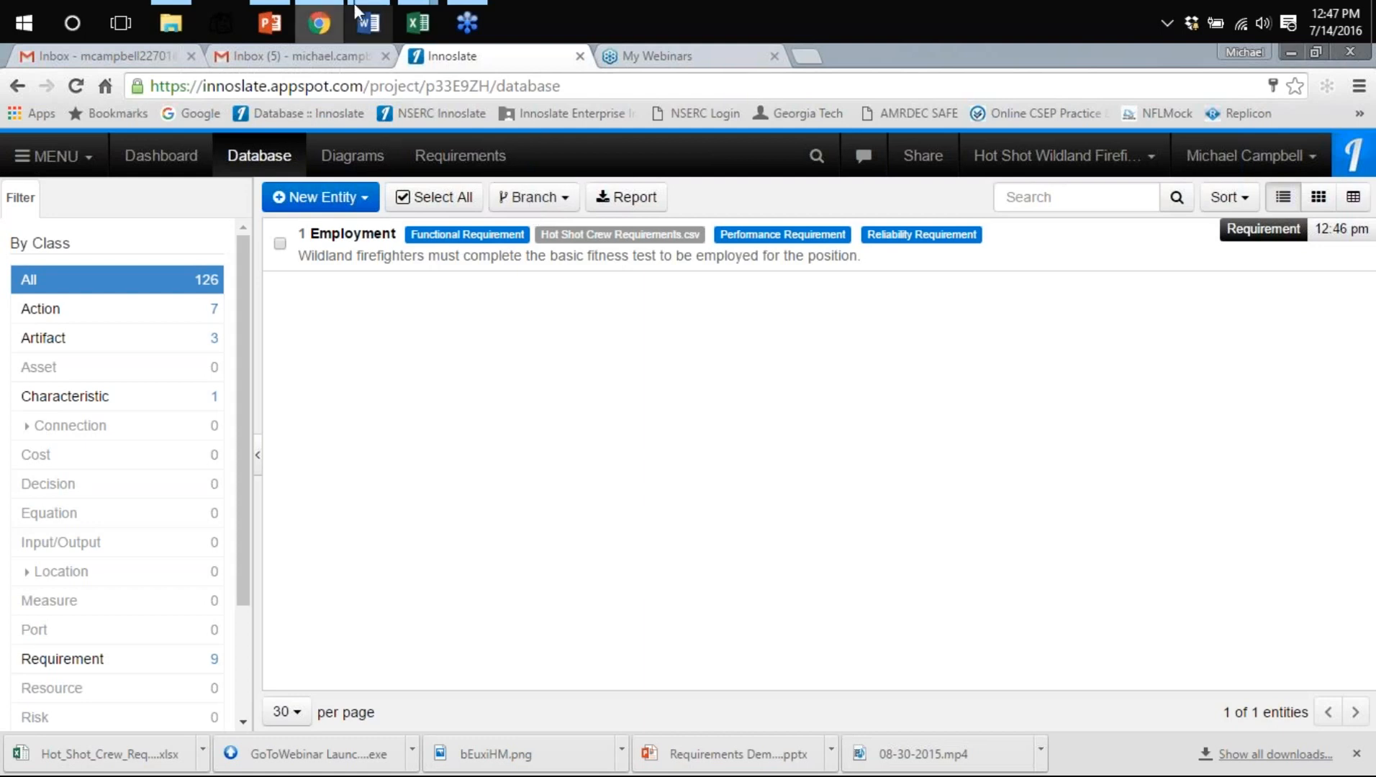
Return to the Hot Shot Crew Requirements.csv document and review the requirements' labels and change-status bars
left_click(490, 168)
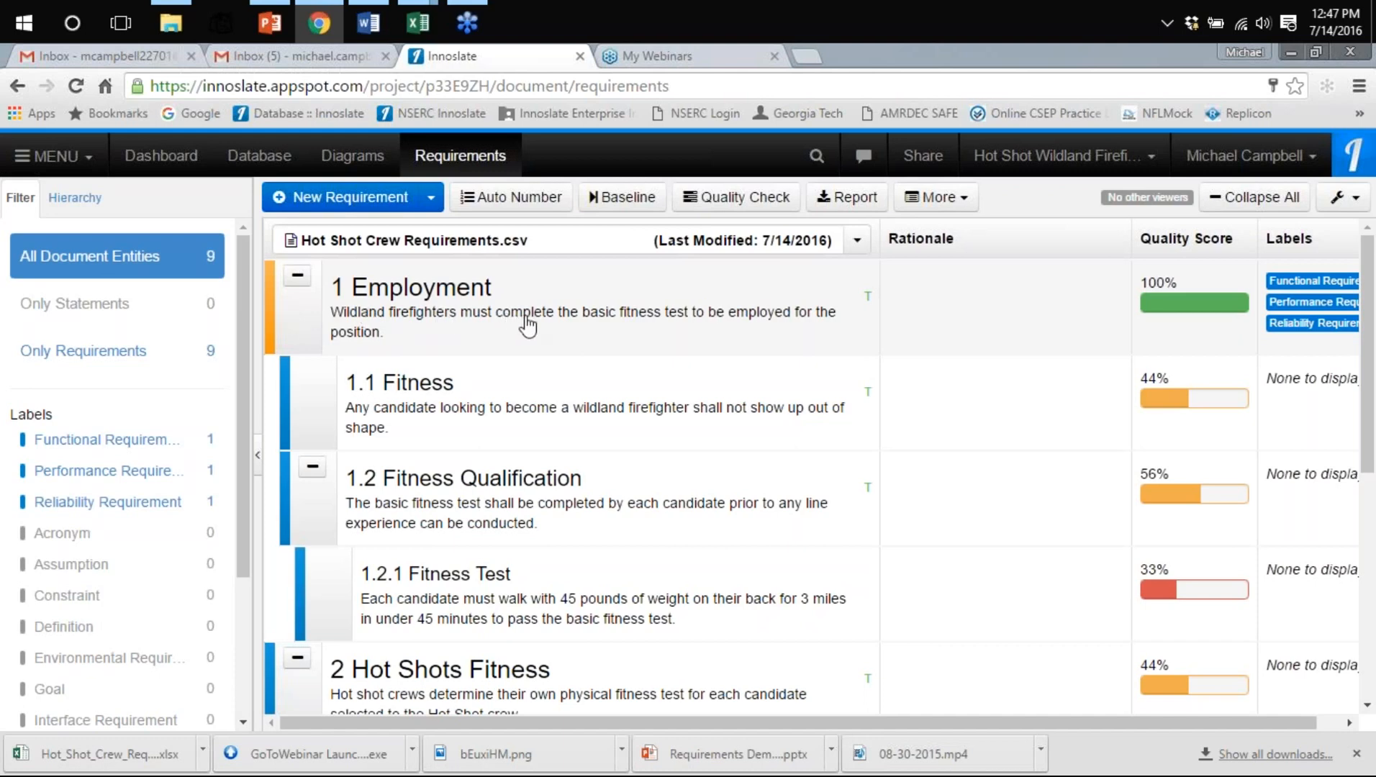
scroll(911, 362, "down", 5)
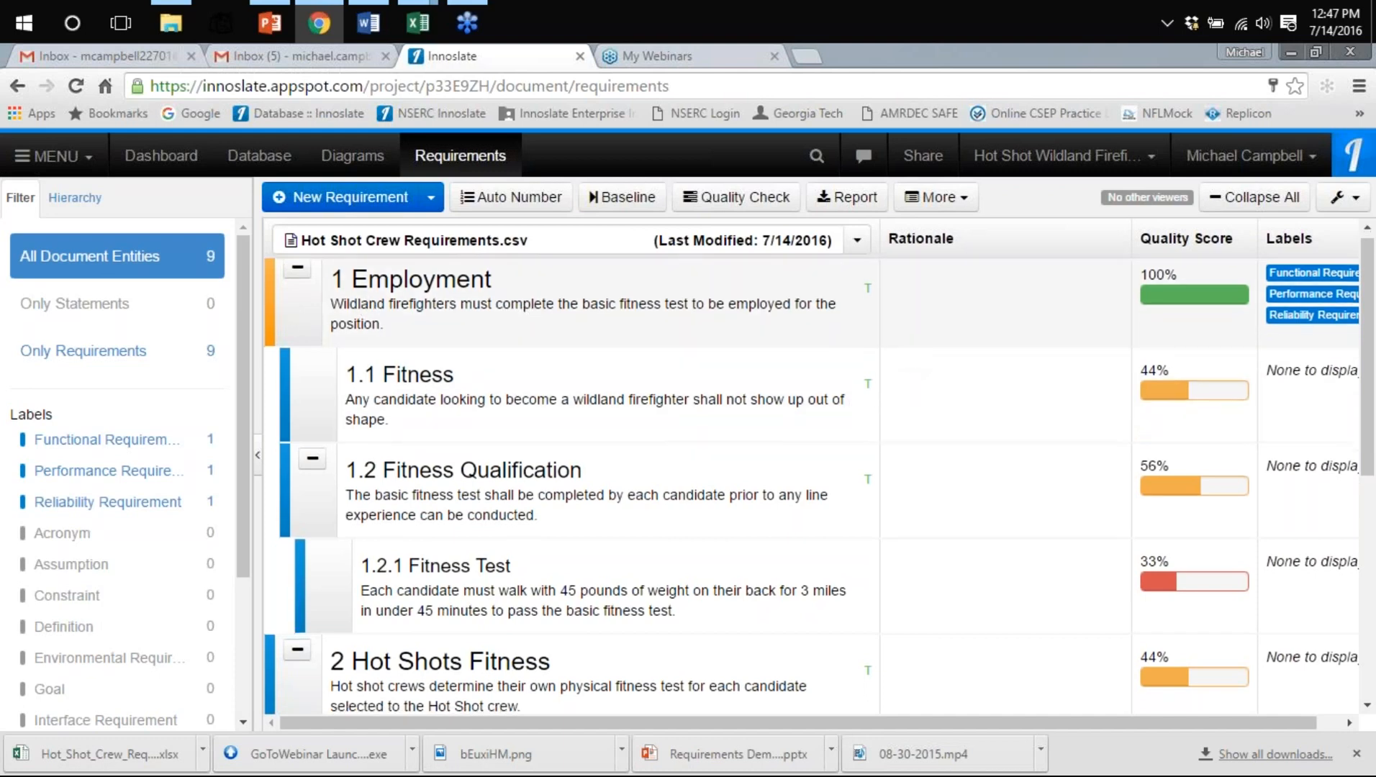
View the Hot Shot Requirements Baseline version of the document, then return to the current Hot Shot Crew Requirements.csv
scroll(912, 362, "down", 2)
scroll(911, 362, "up", 6)
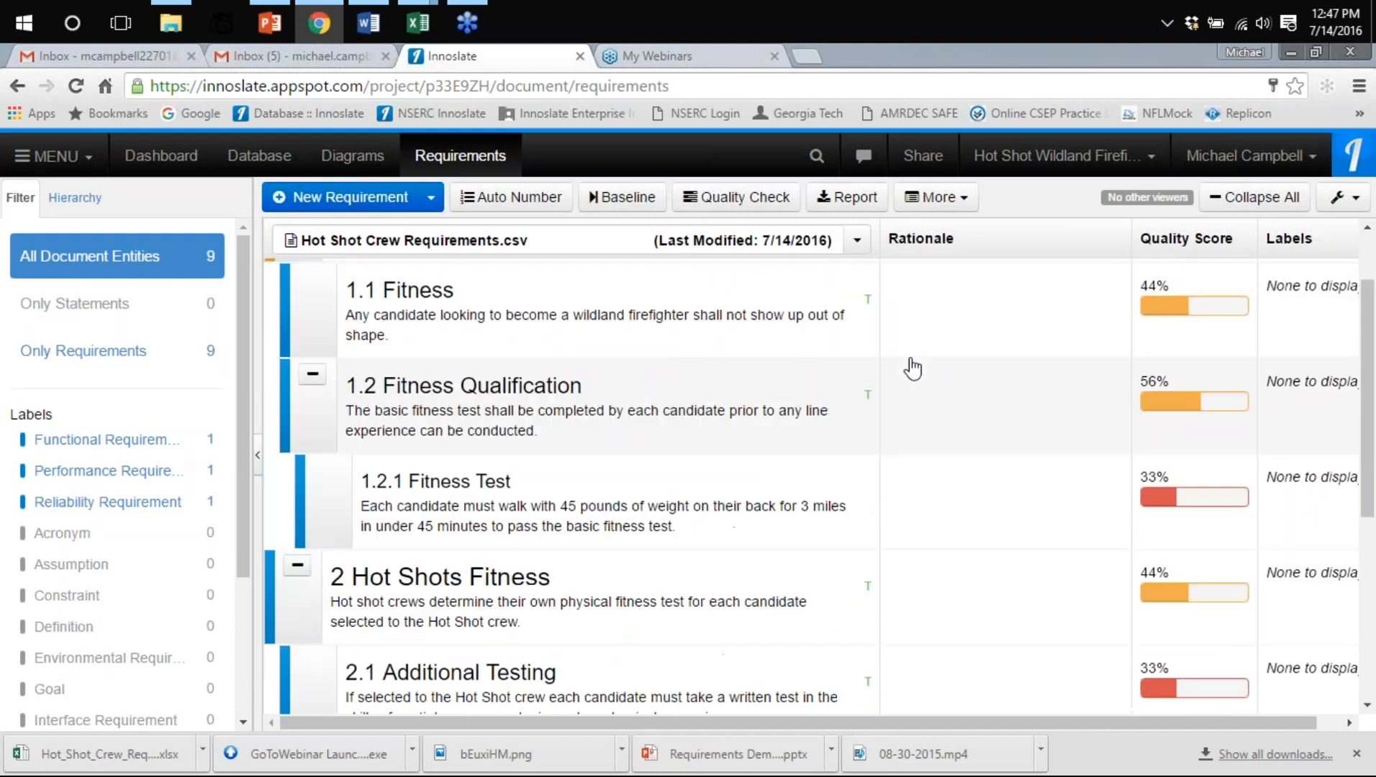
left_click(856, 240)
left_click(834, 329)
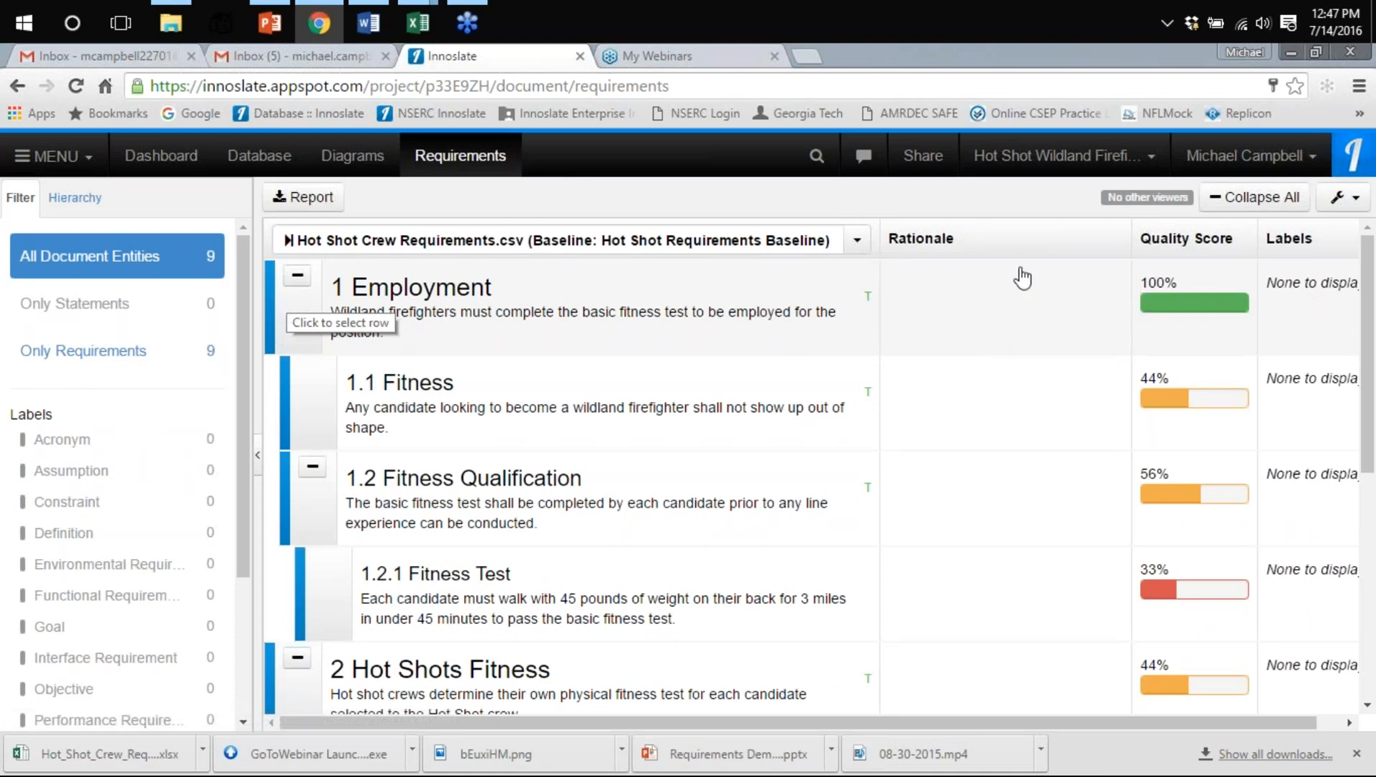
left_click(857, 239)
left_click(805, 302)
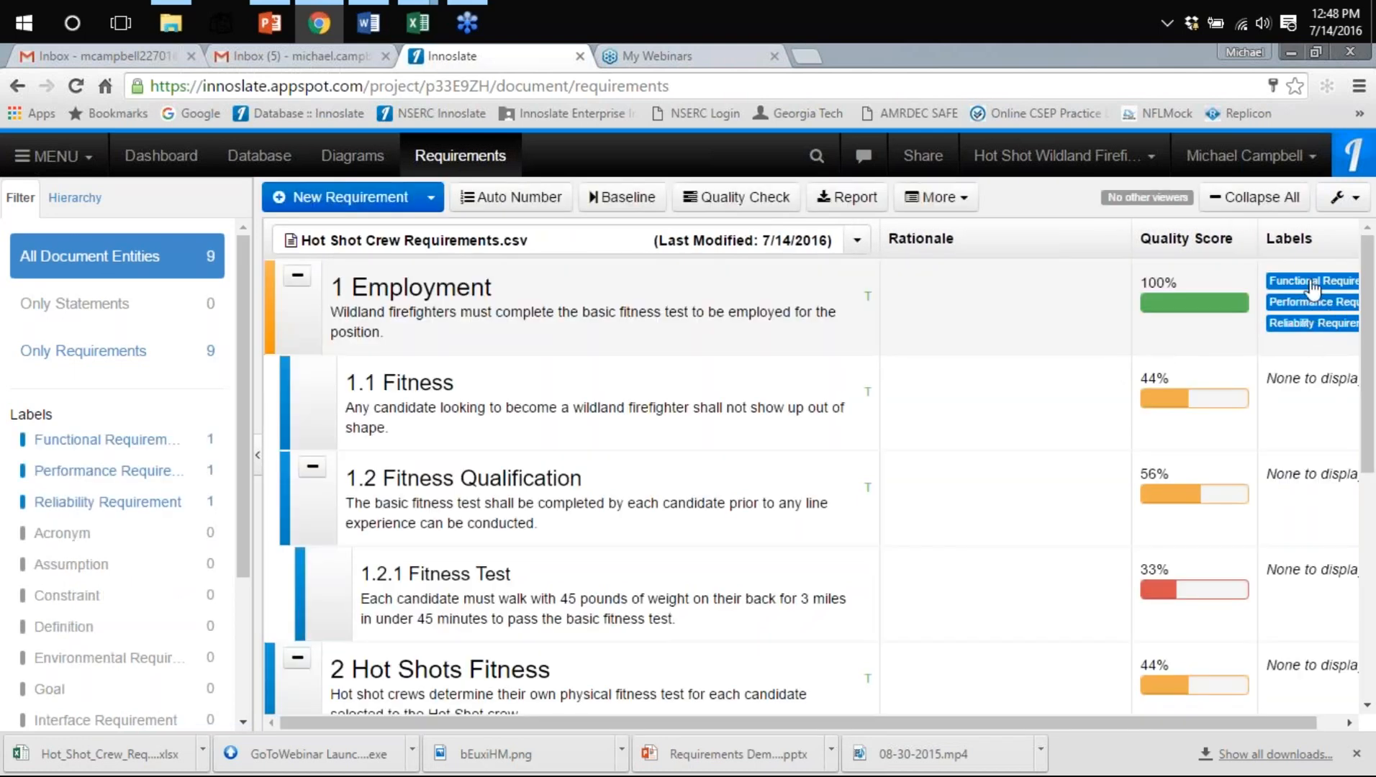
left_click(857, 240)
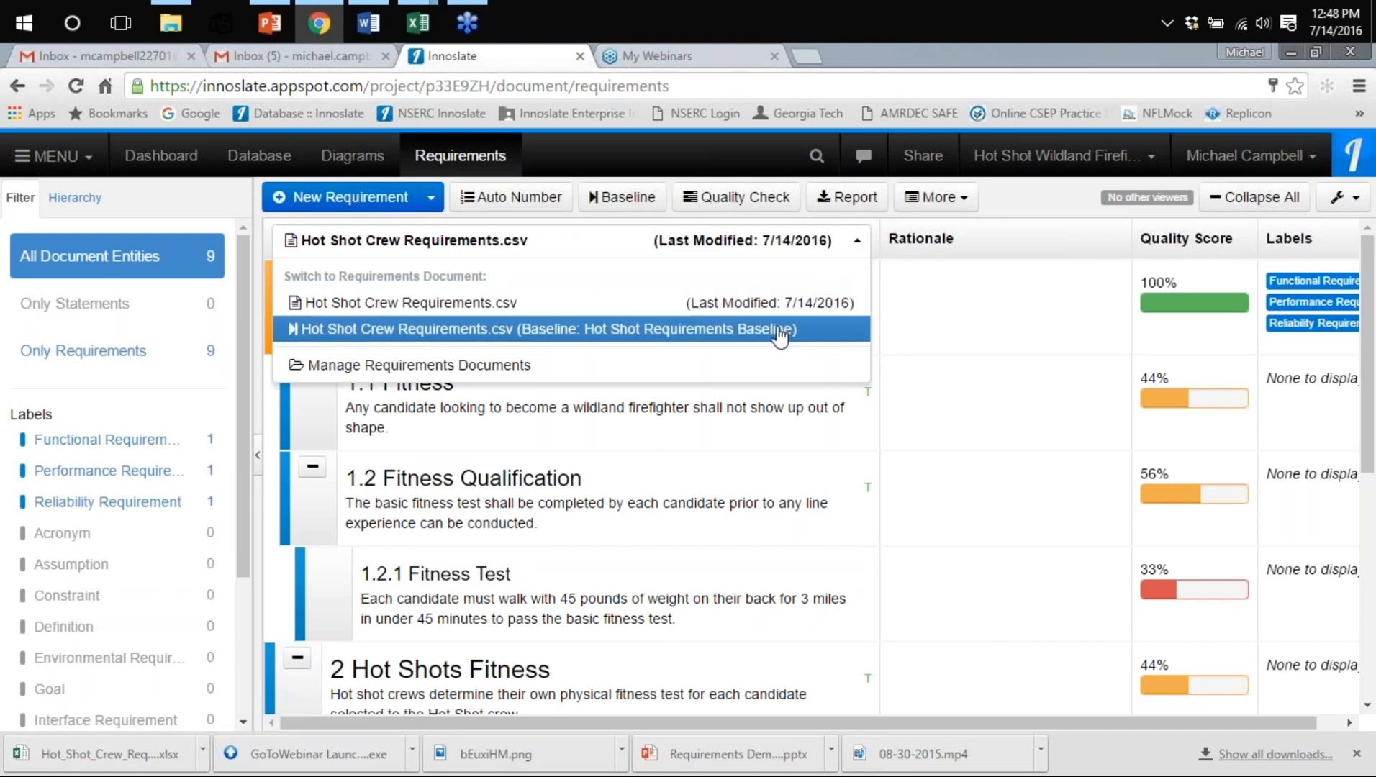
left_click(857, 241)
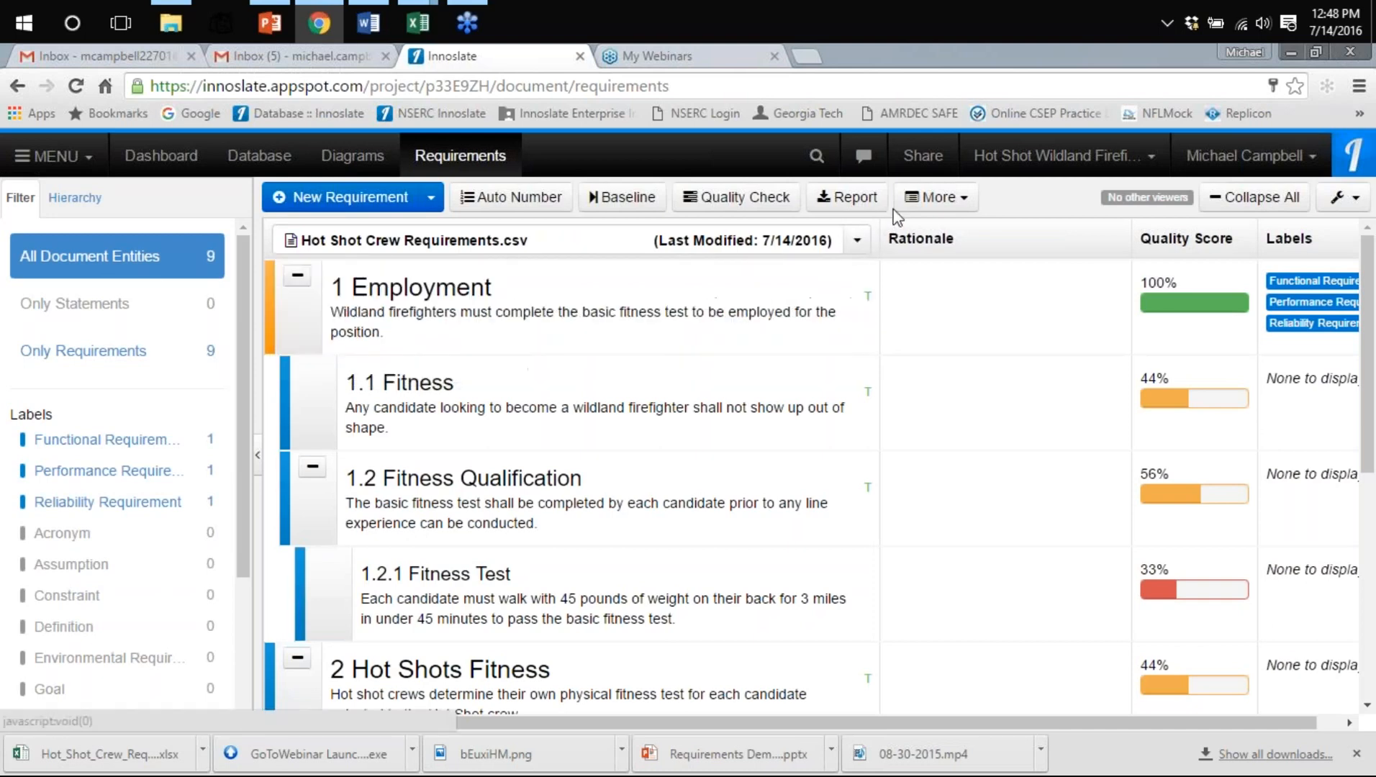
Open the Hot Shot Crew Requirements.csv document as a Document Tree Diagram
left_click(917, 207)
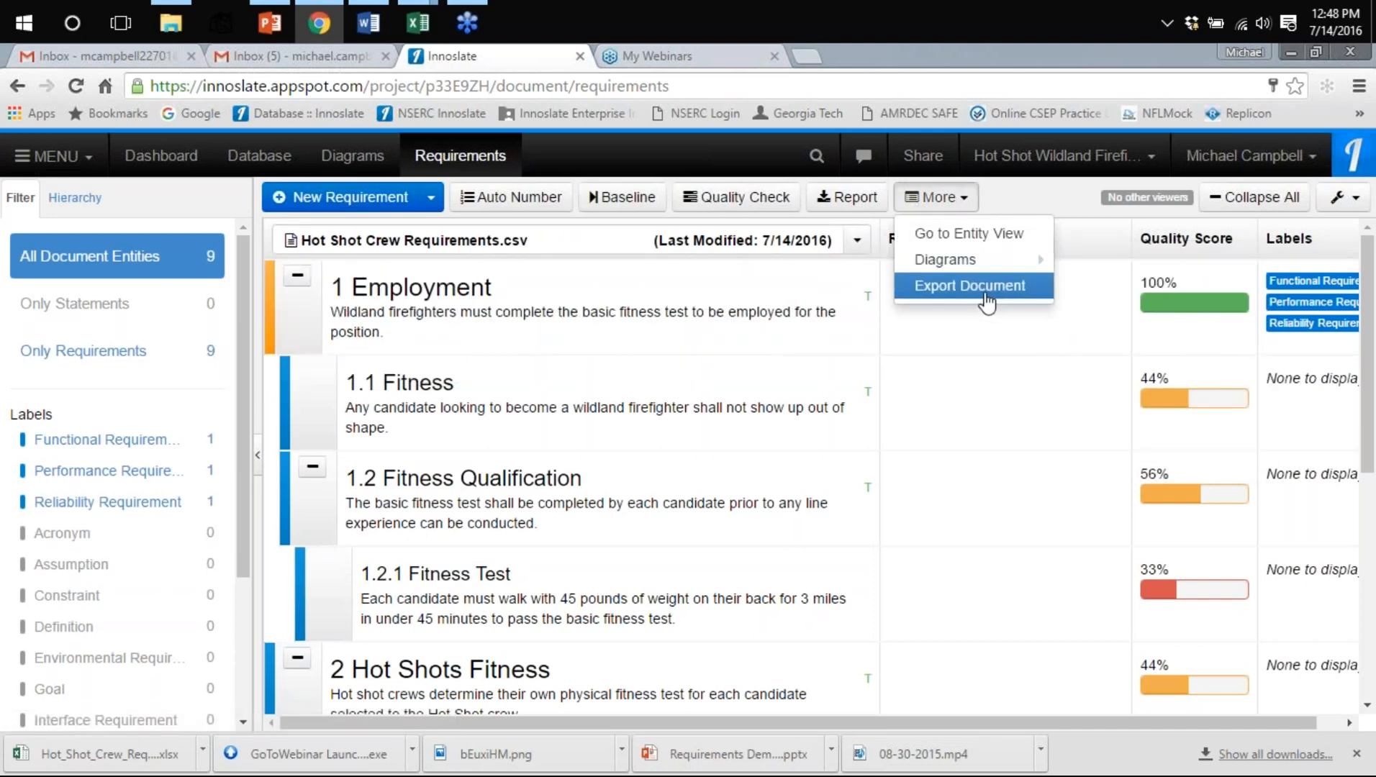
mouse_move(997, 263)
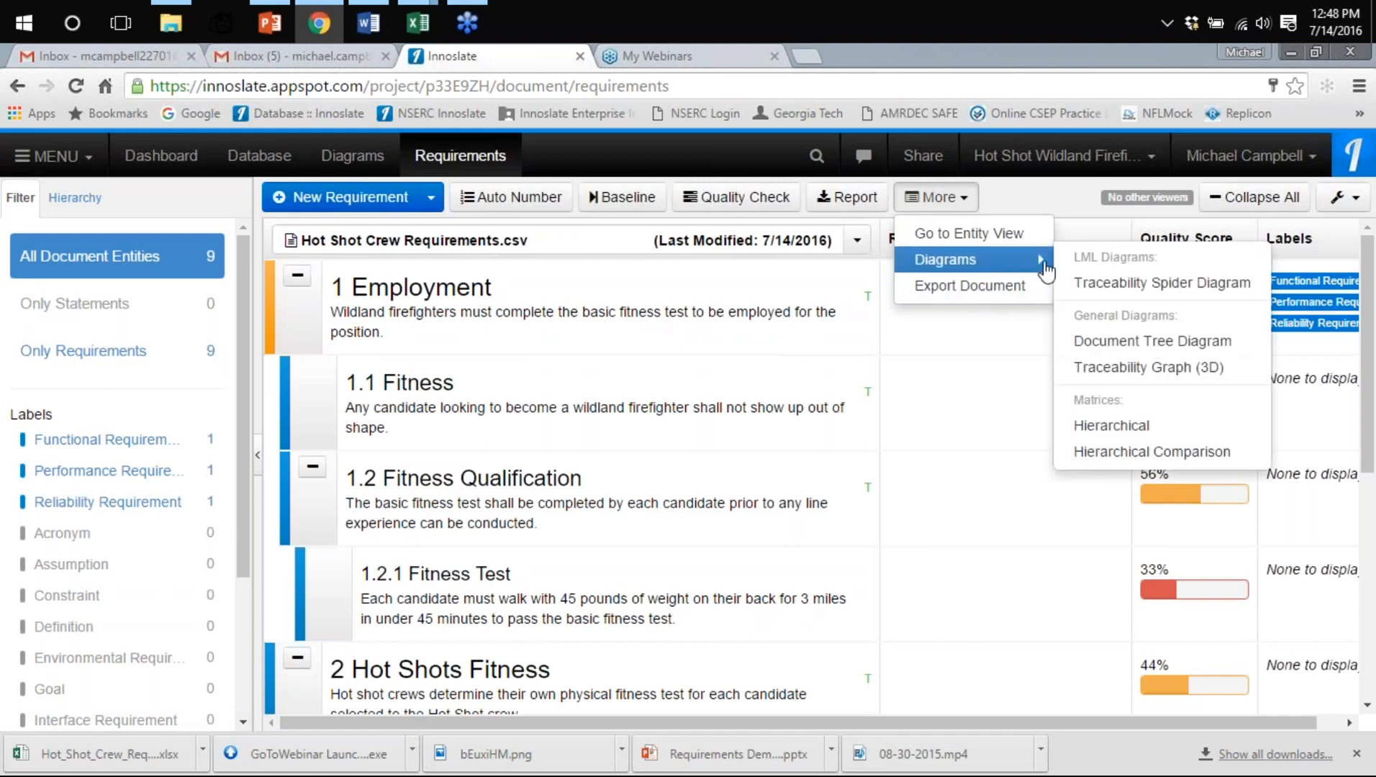
left_click(1143, 351)
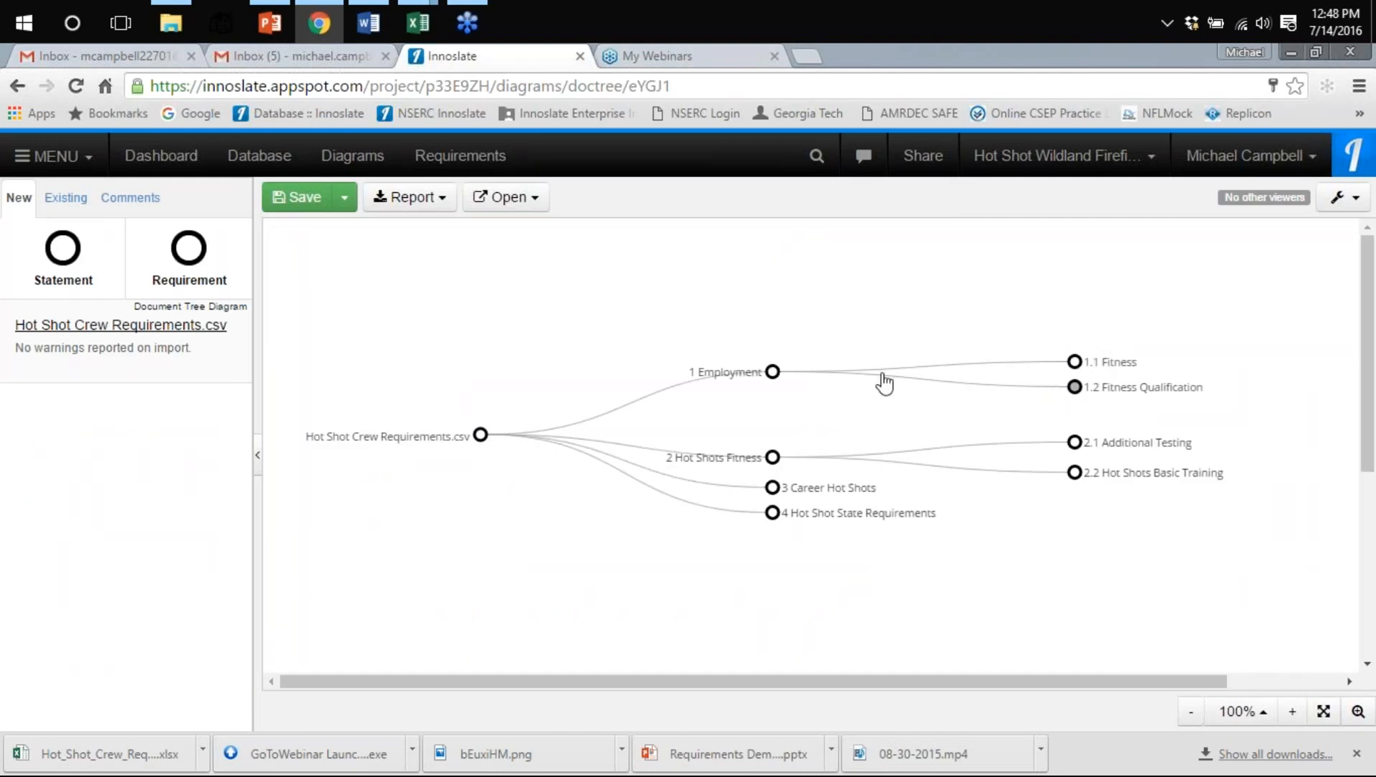
Add a new requirement under 1.1 Fitness in the tree diagram and place its node above and to the right of Fitness
left_click_drag(195, 254, 1077, 416)
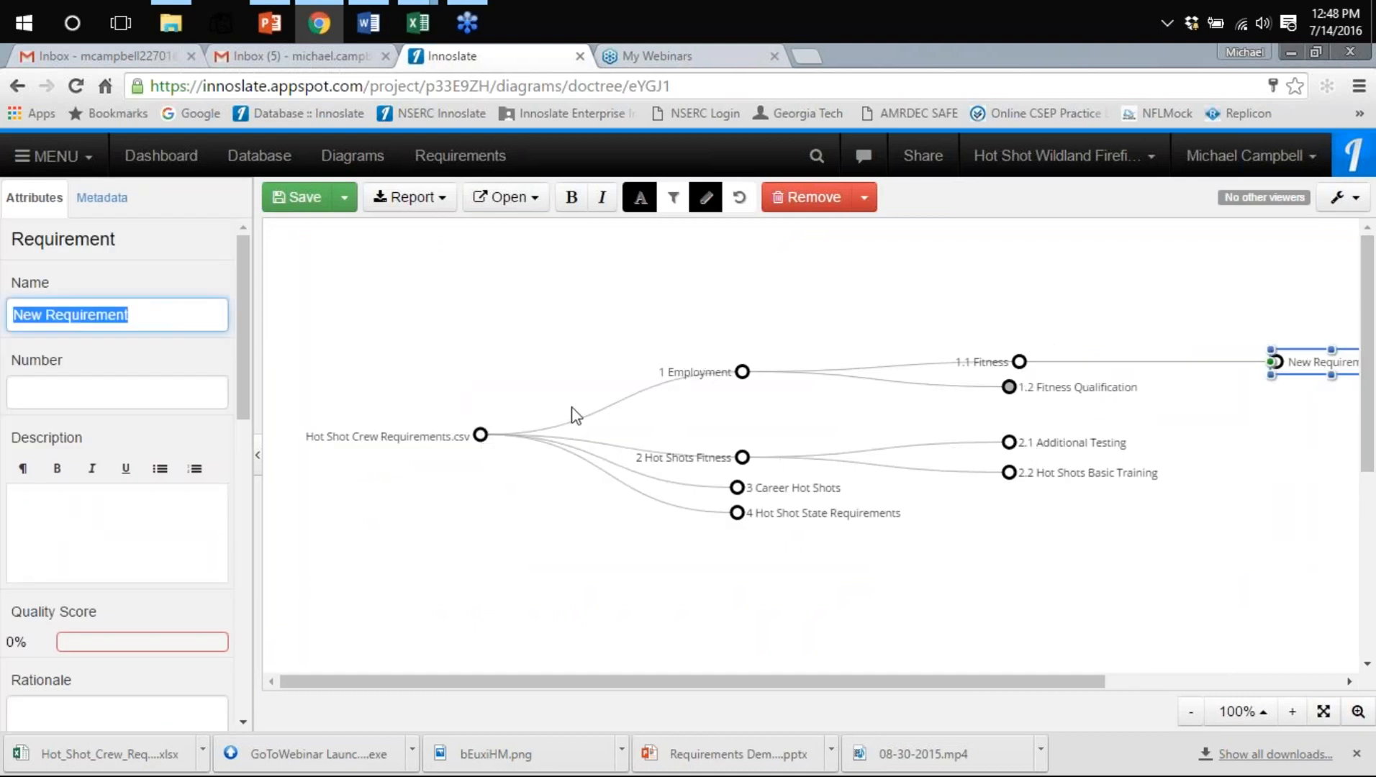
scroll(122, 580, "down", 12)
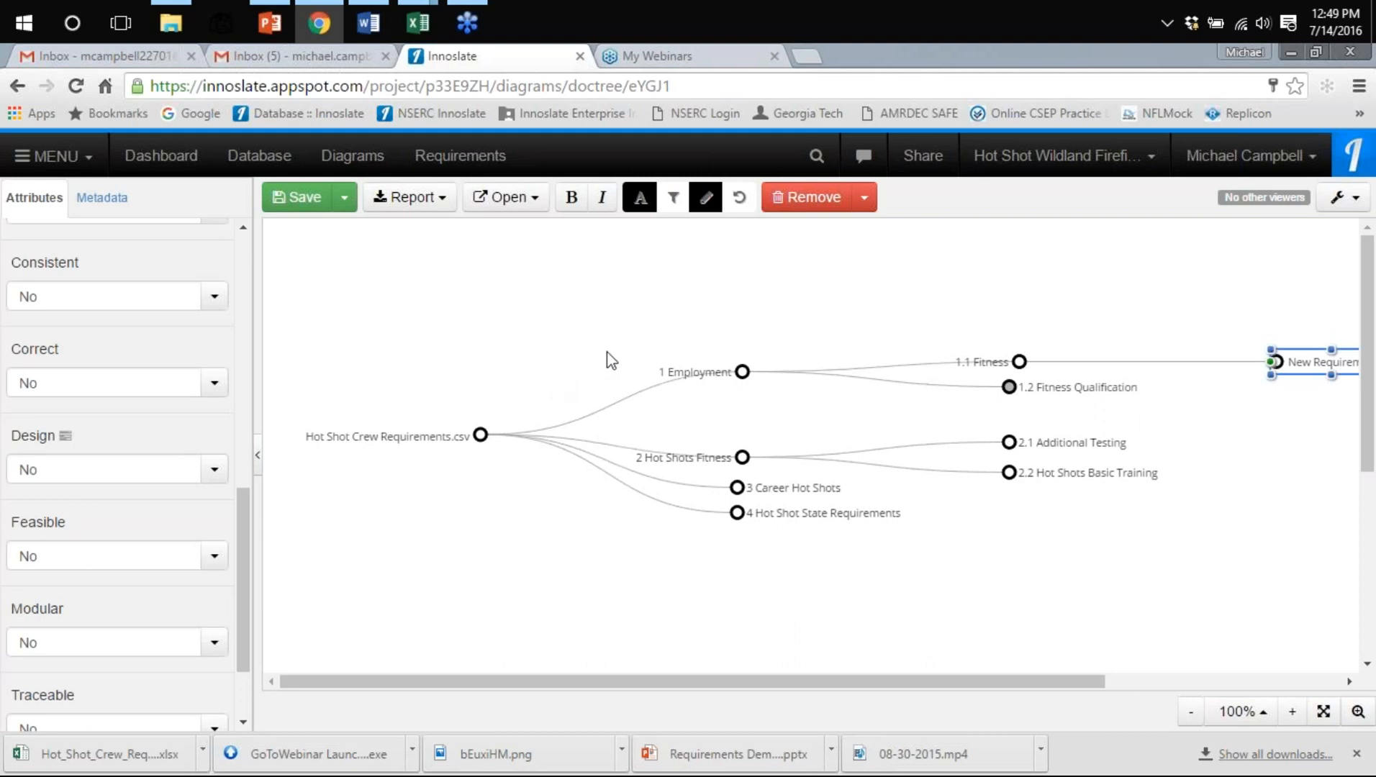
left_click_drag(1314, 363, 1223, 317)
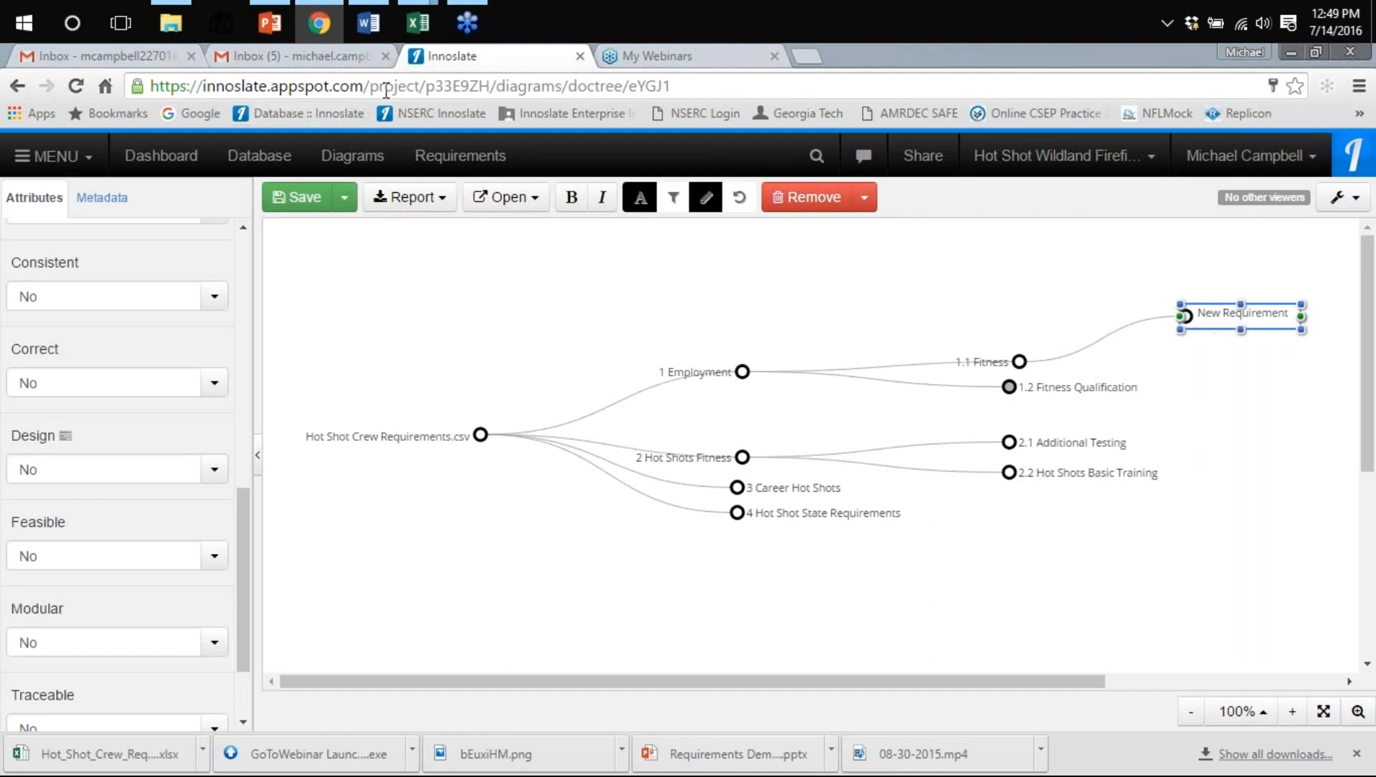
Return to the requirements document and review the new requirement under 1.1 Fitness together with the other entries
left_click(471, 156)
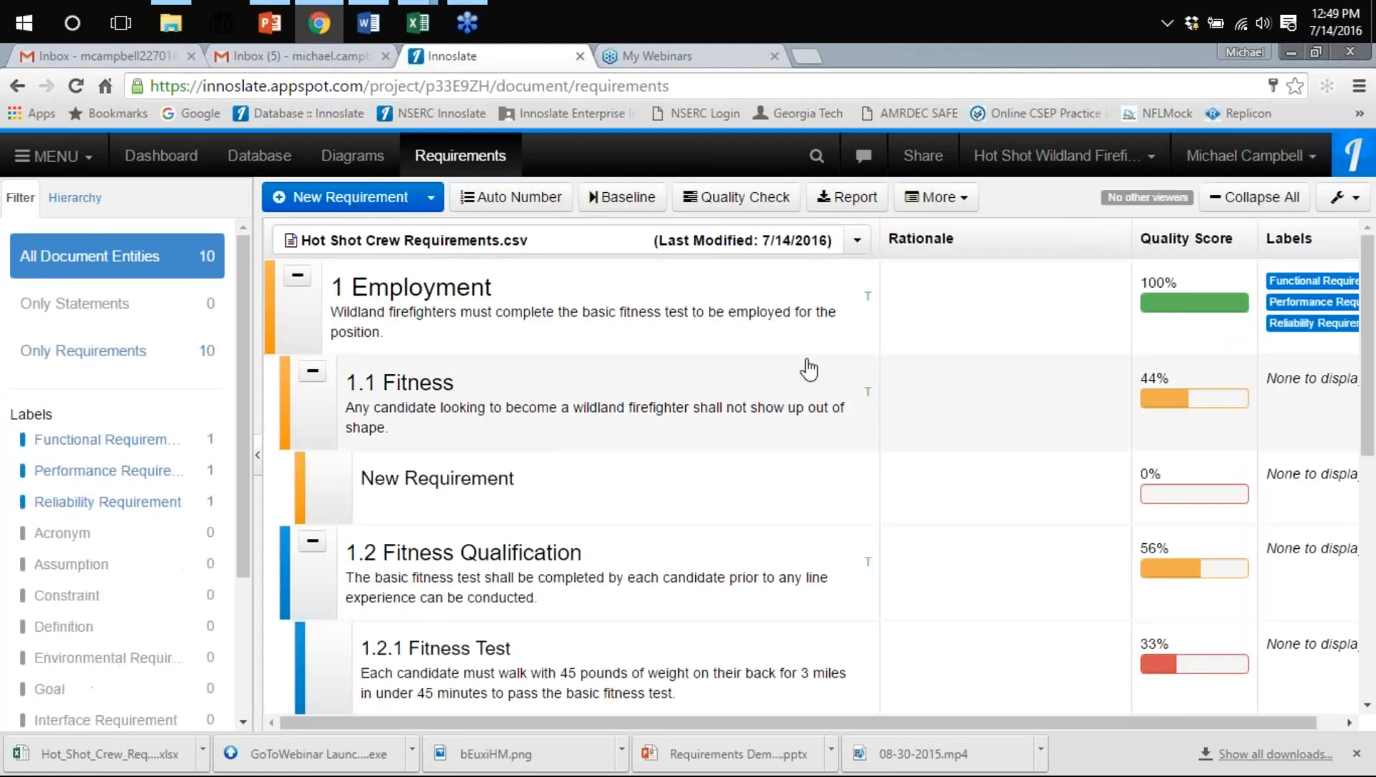
scroll(809, 369, "down", 8)
scroll(792, 378, "up", 8)
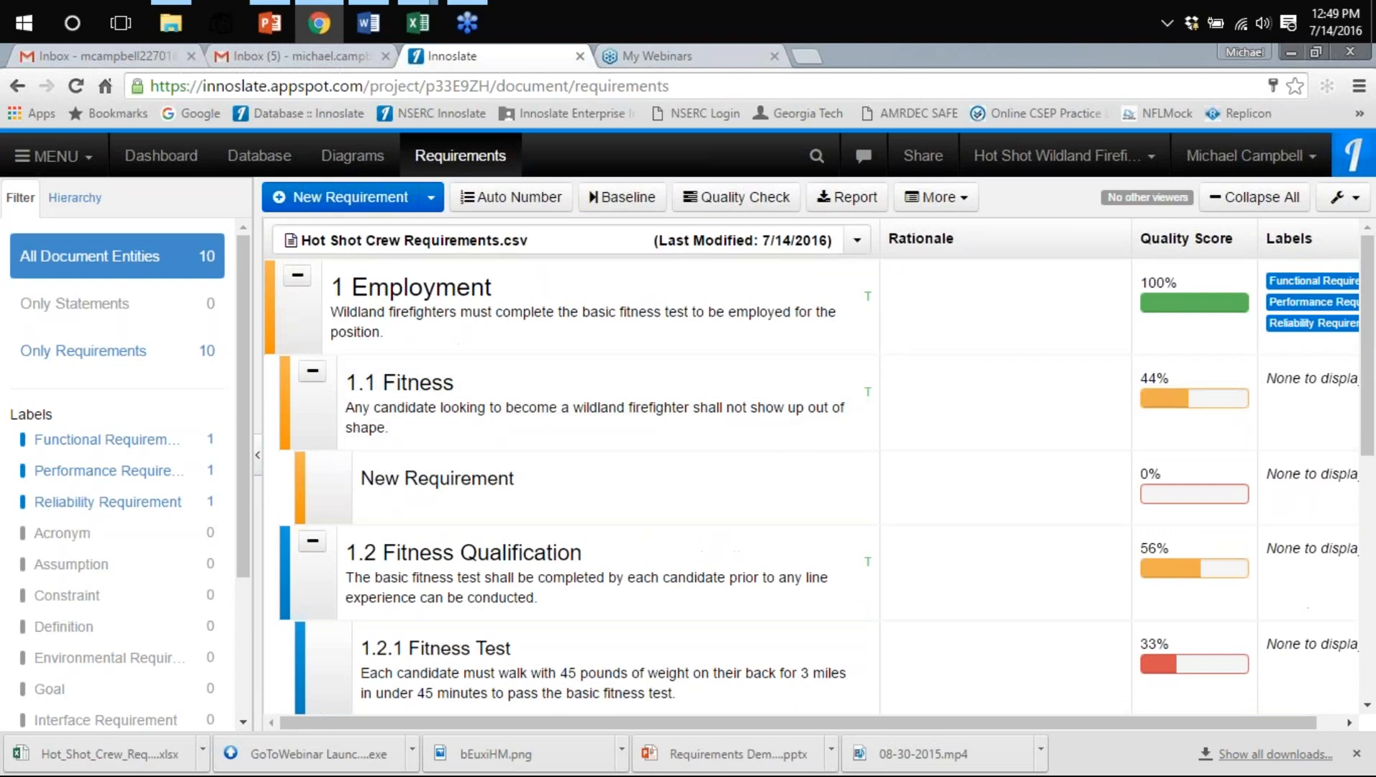
Switch to the Requirements Demo Slides presentation in PowerPoint and go to slide 11
left_click(267, 25)
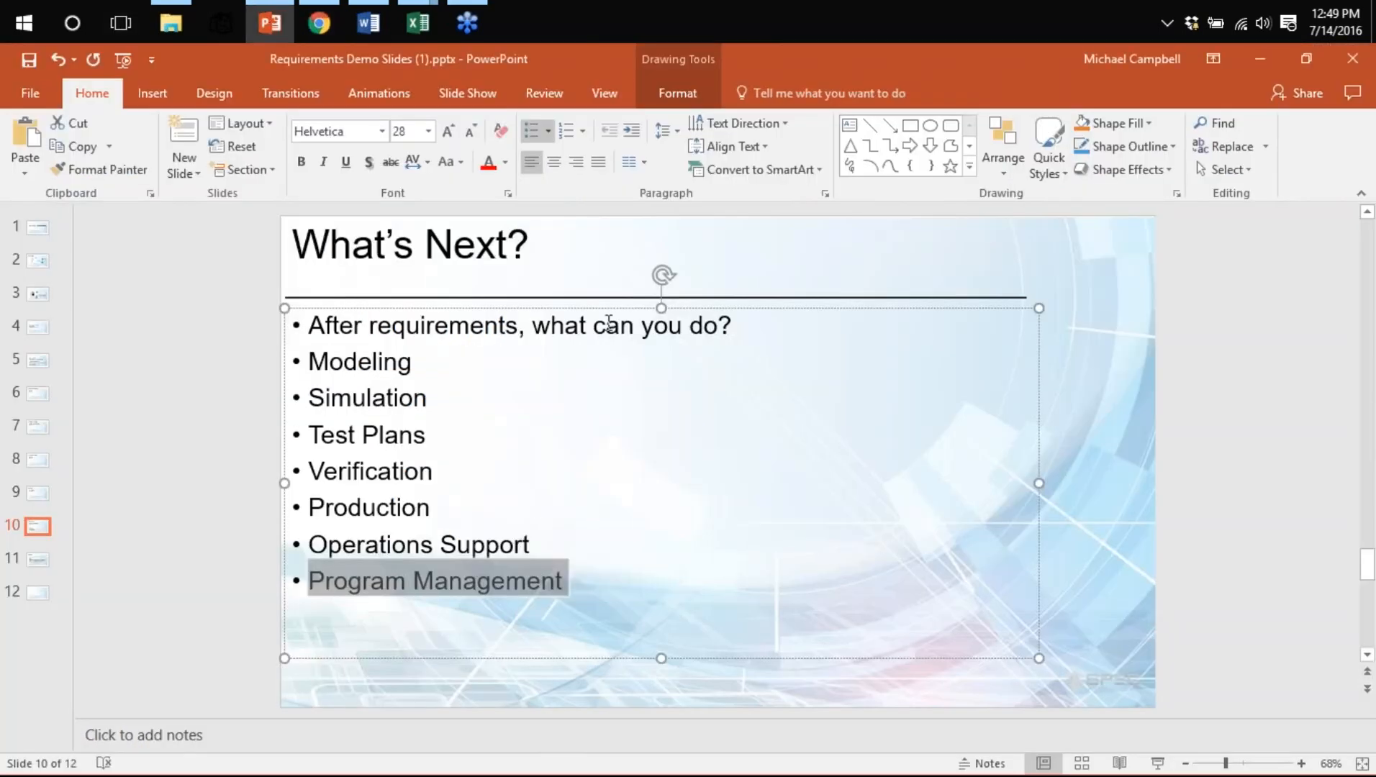
left_click(40, 564)
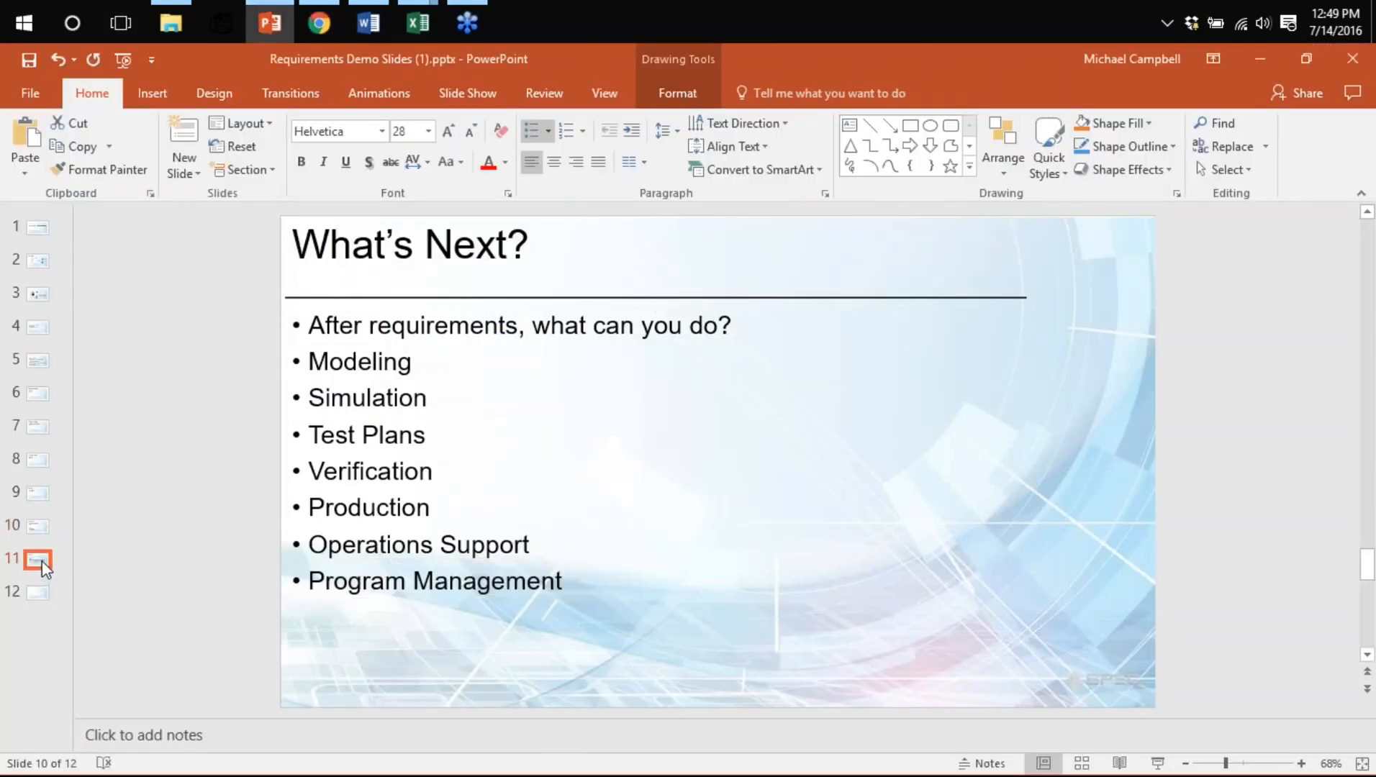
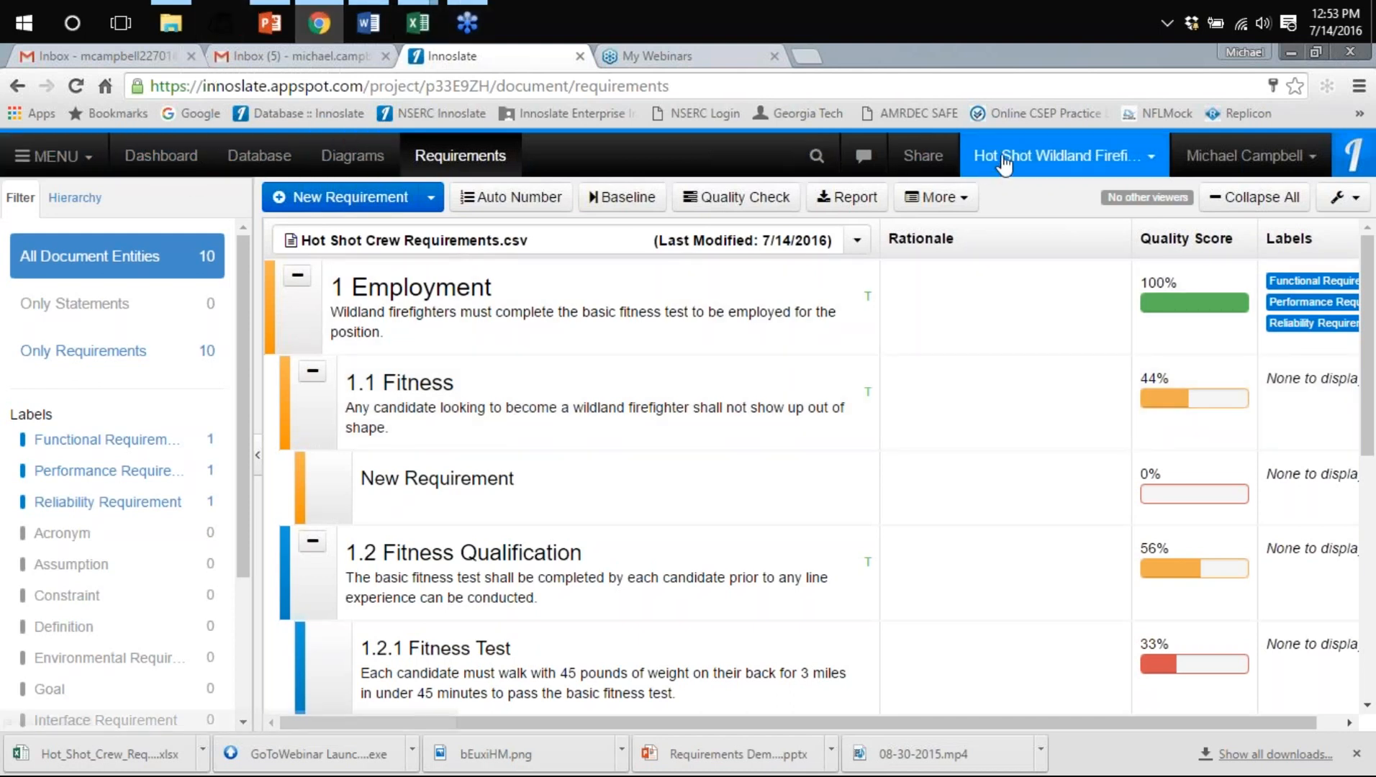
Switch from the Hot Shot project to the TVC 2014 project and view its diagrams
left_click(1057, 156)
scroll(1022, 378, "up", 3)
scroll(1019, 371, "up", 3)
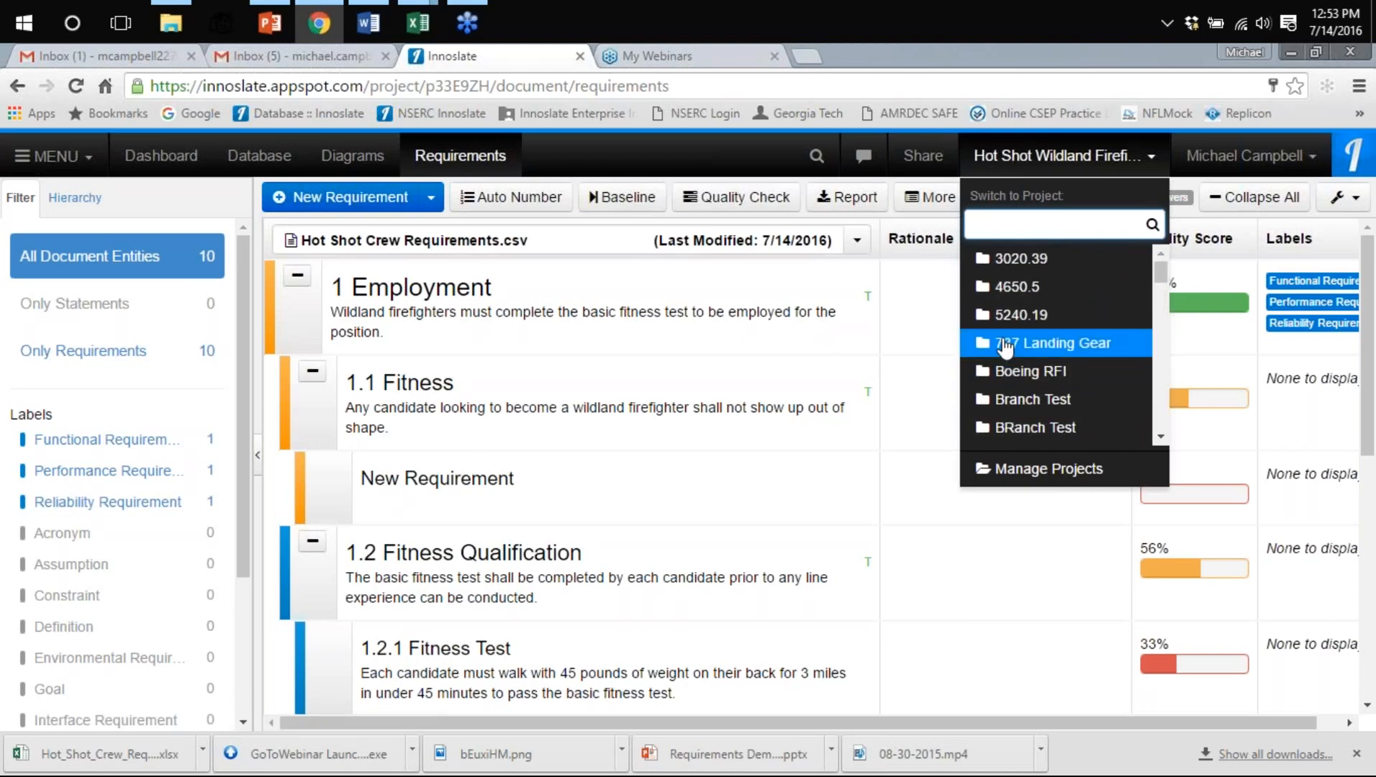
scroll(1006, 349, "down", 4)
scroll(1007, 368, "down", 5)
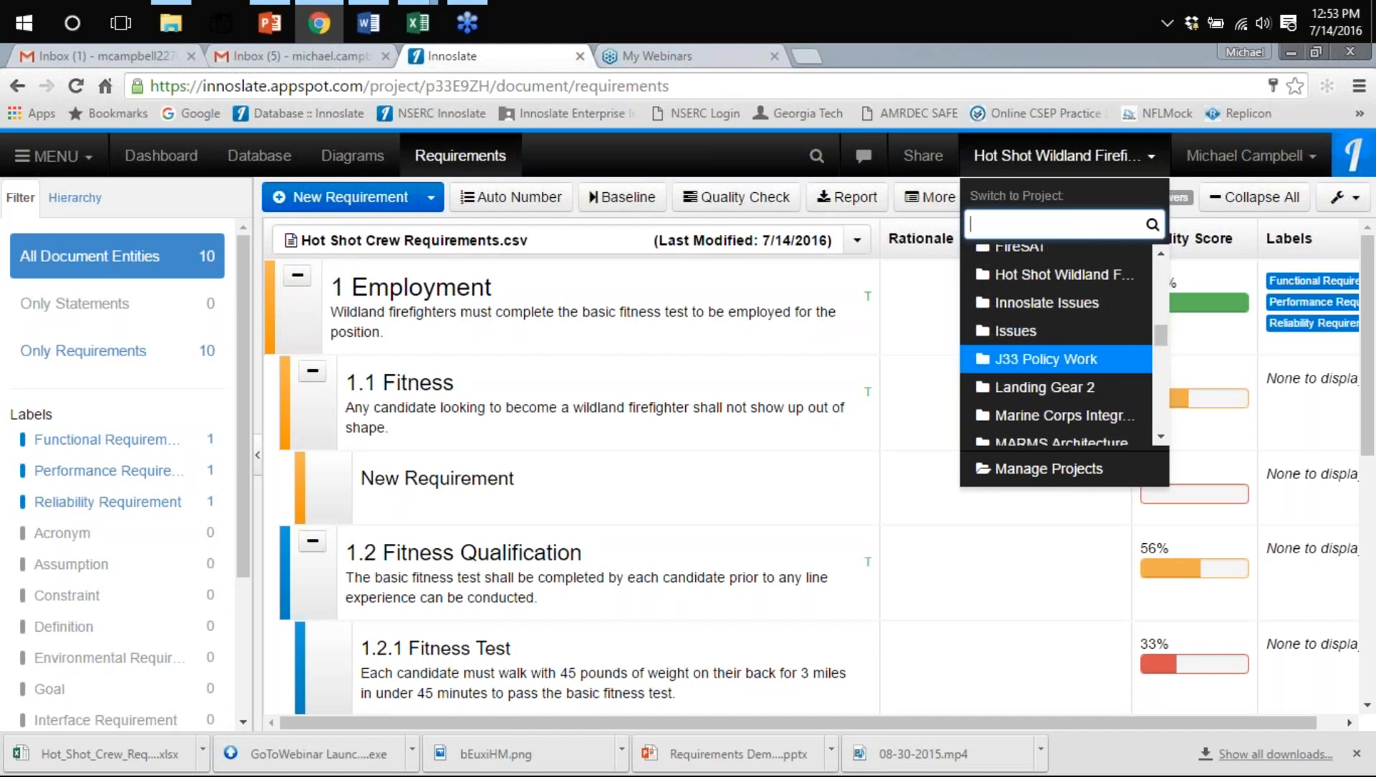
scroll(1022, 393, "down", 3)
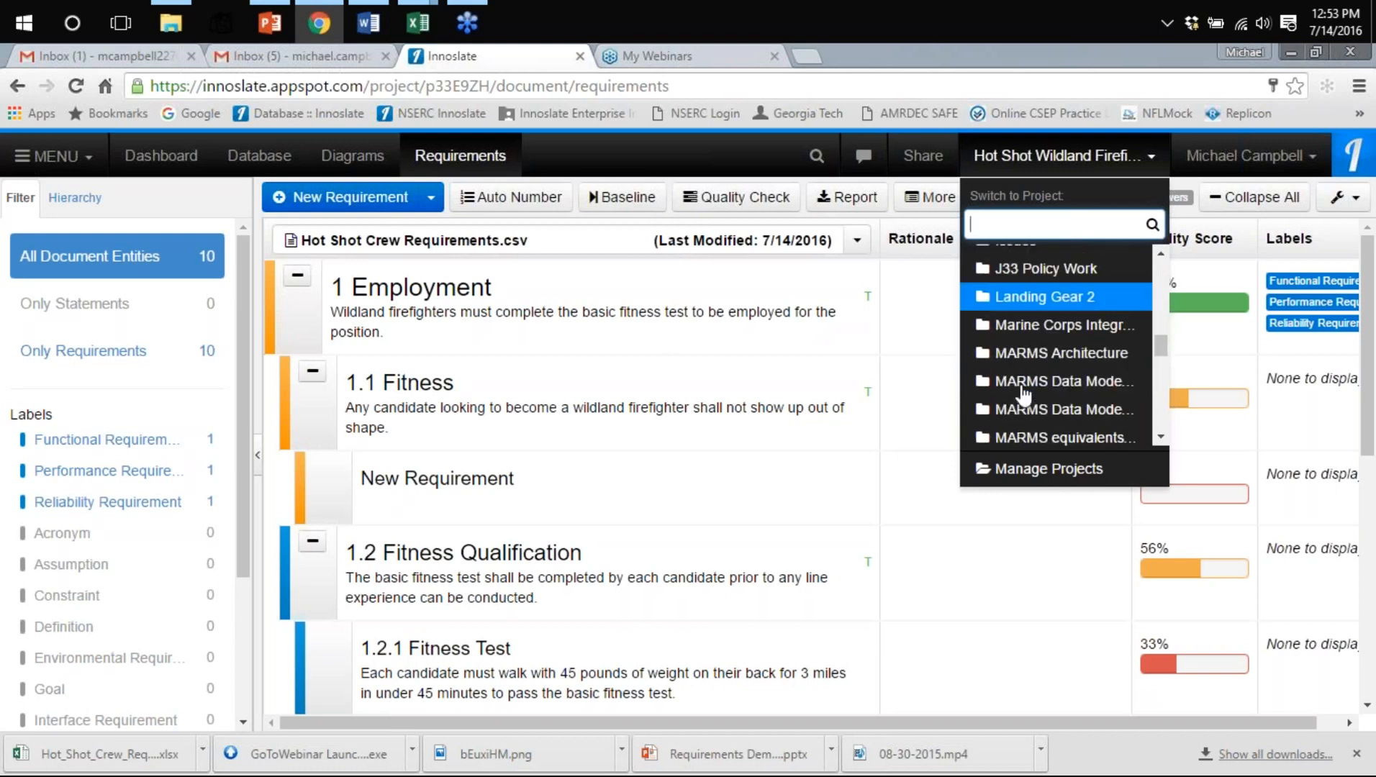
scroll(1020, 383, "down", 4)
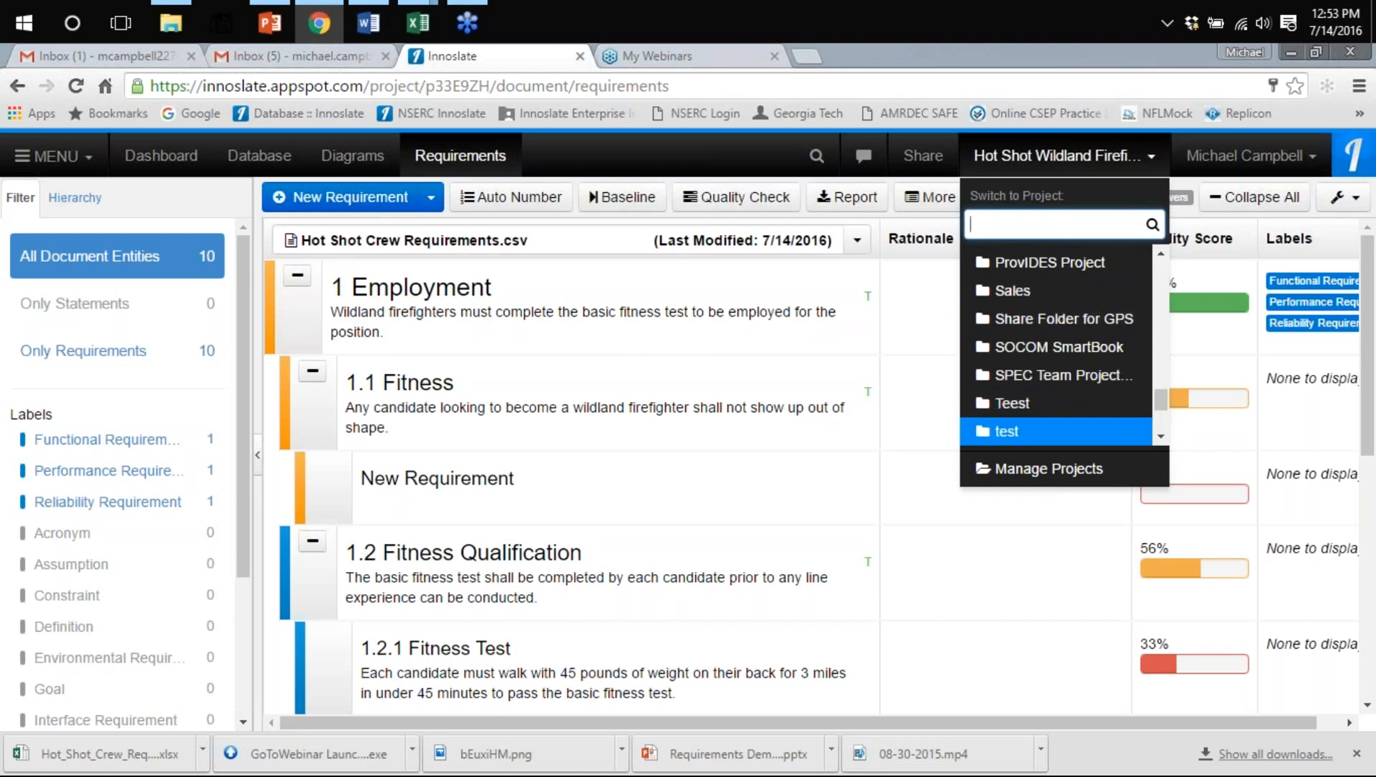
scroll(1030, 389, "down", 3)
left_click(1028, 346)
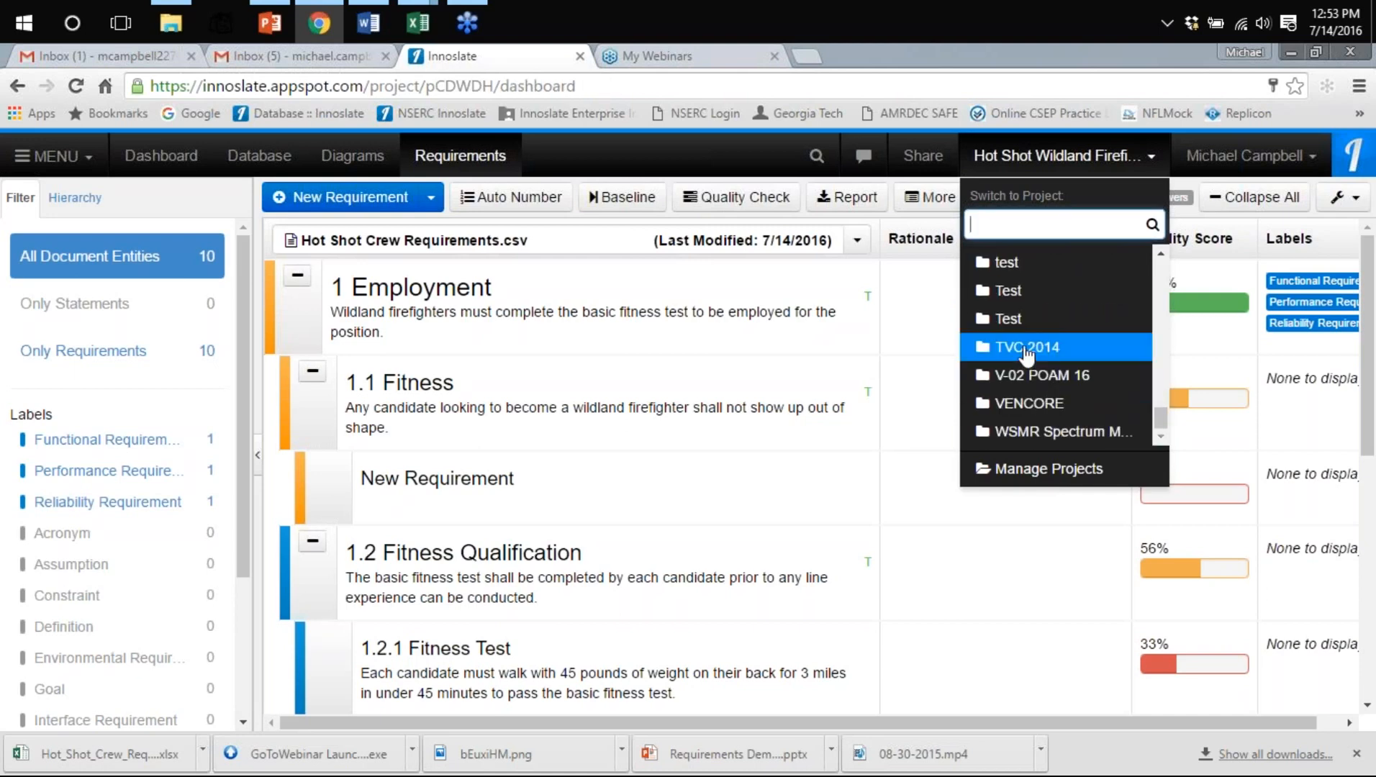
left_click(364, 170)
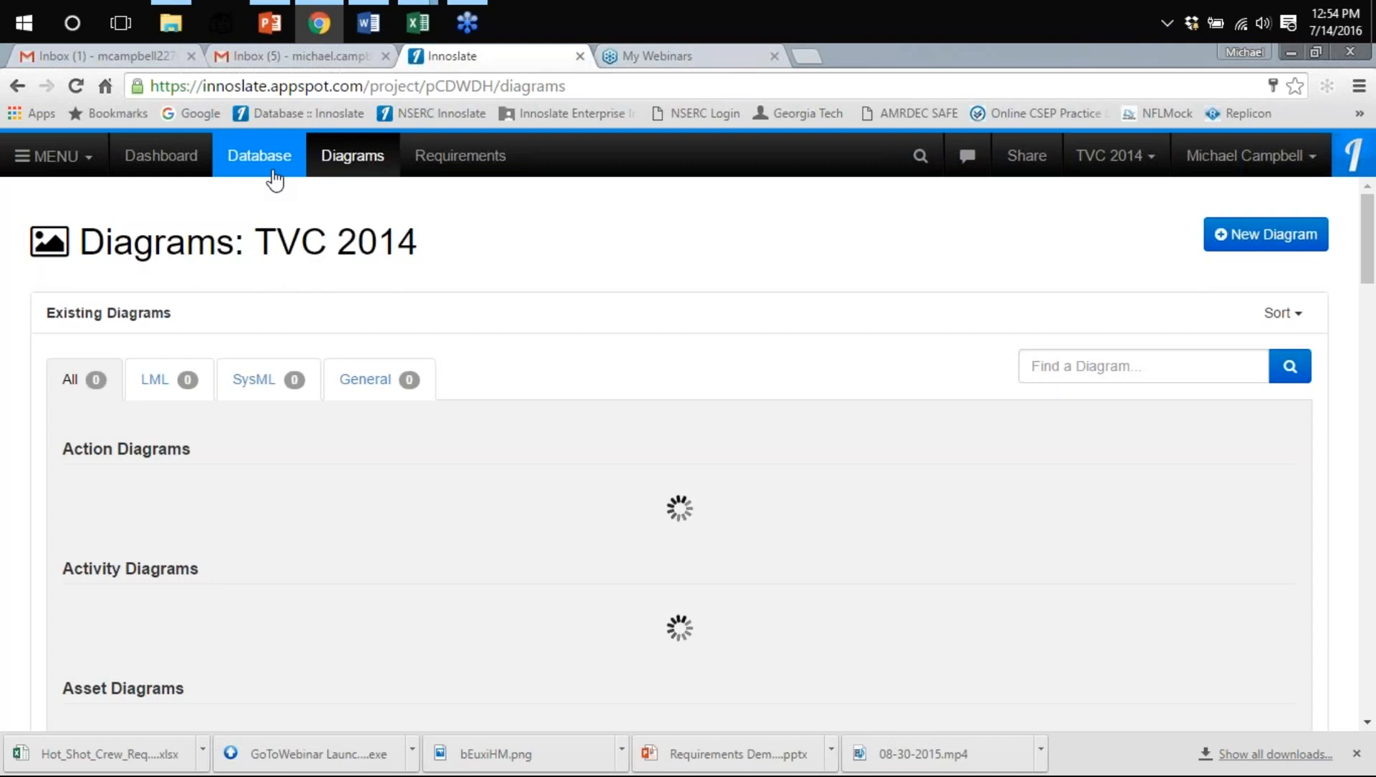
Switch to the project named Test, the entry directly above TVC 2014, and view its dashboard
left_click(1109, 154)
scroll(1145, 345, "down", 3)
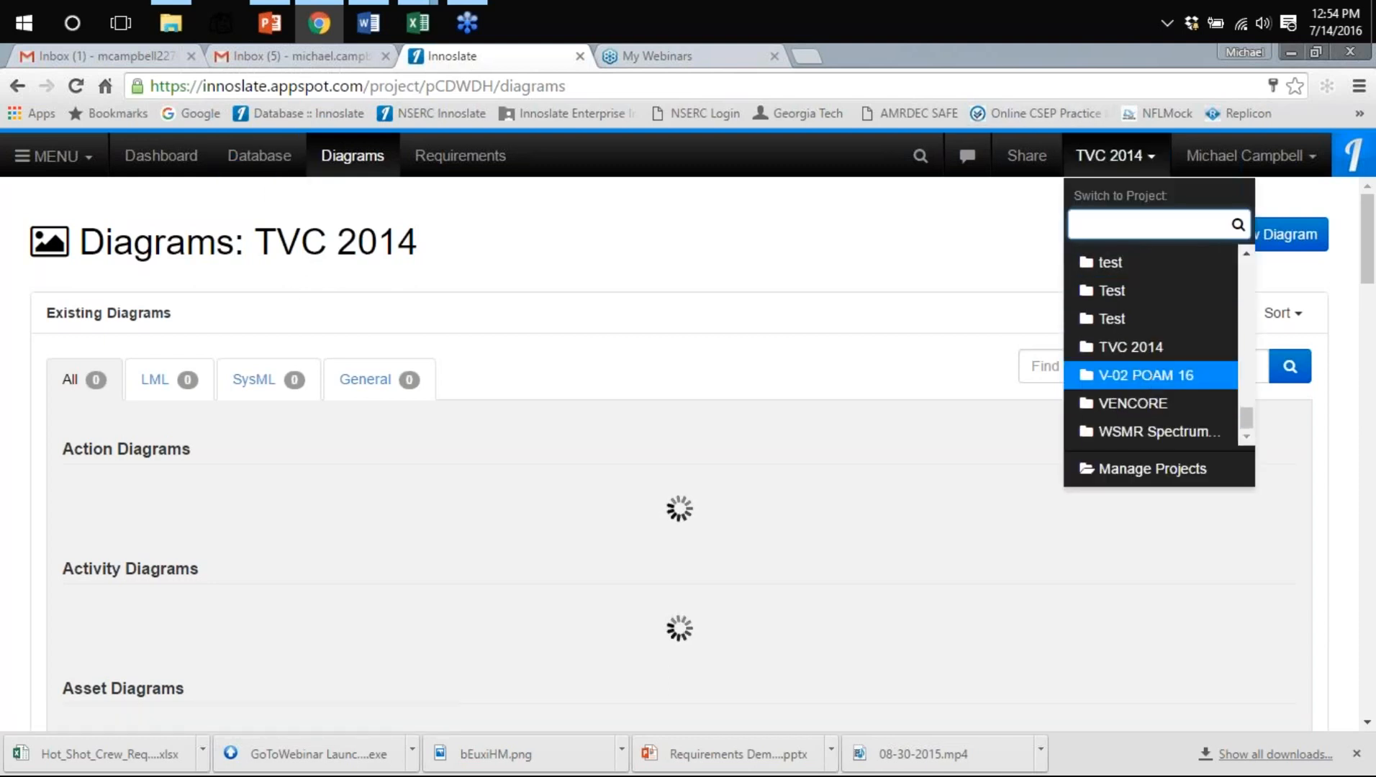
left_click(1112, 318)
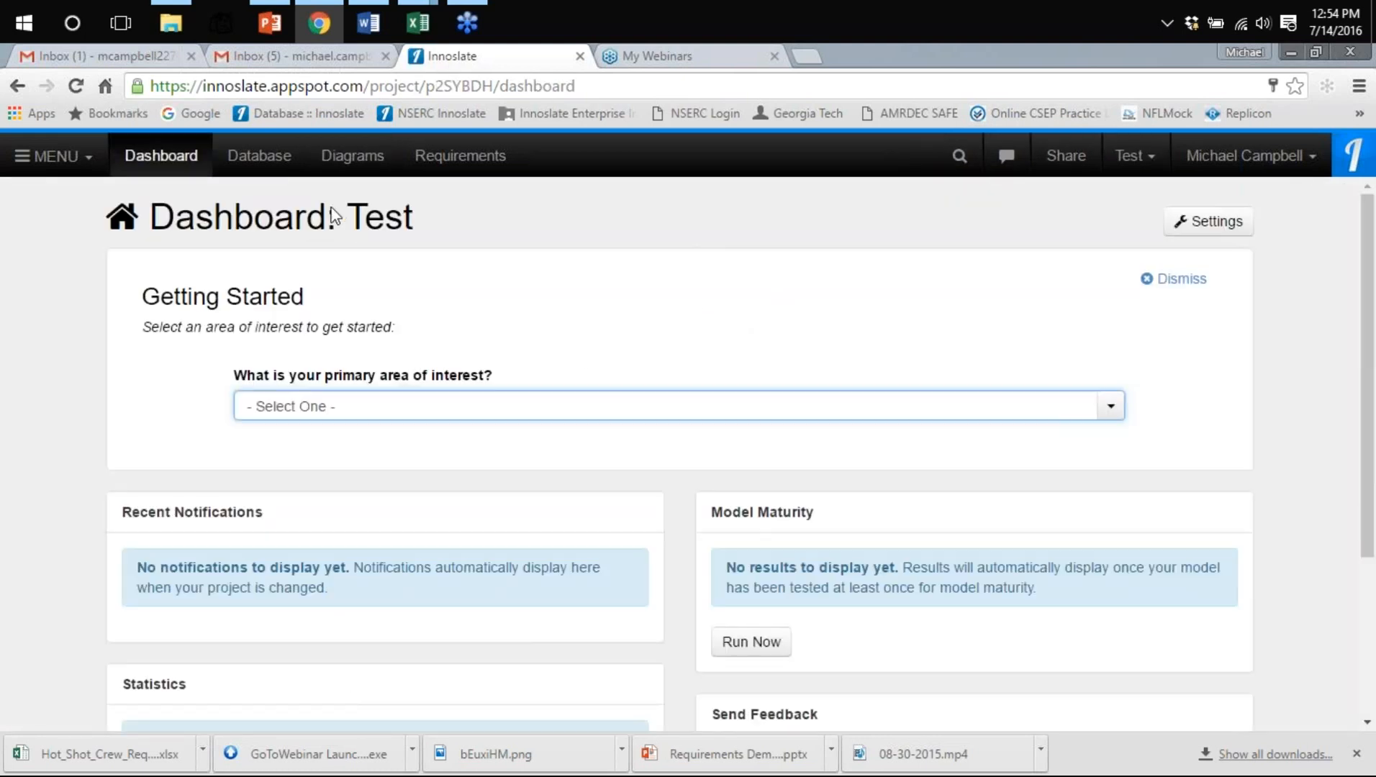
Switch to the lowercase test project and check its database and its existing diagrams
left_click(1120, 172)
scroll(1151, 302, "up", 1)
left_click(1149, 393)
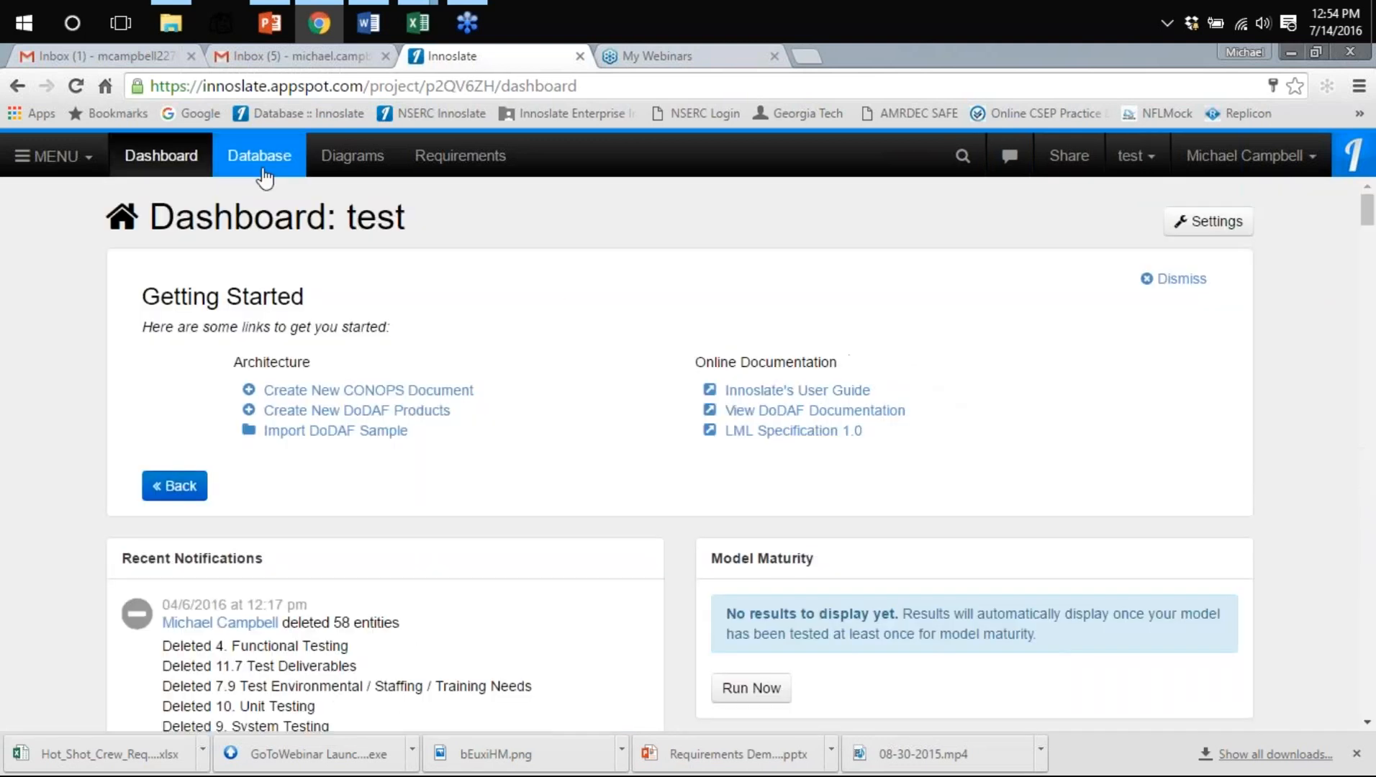
left_click(263, 170)
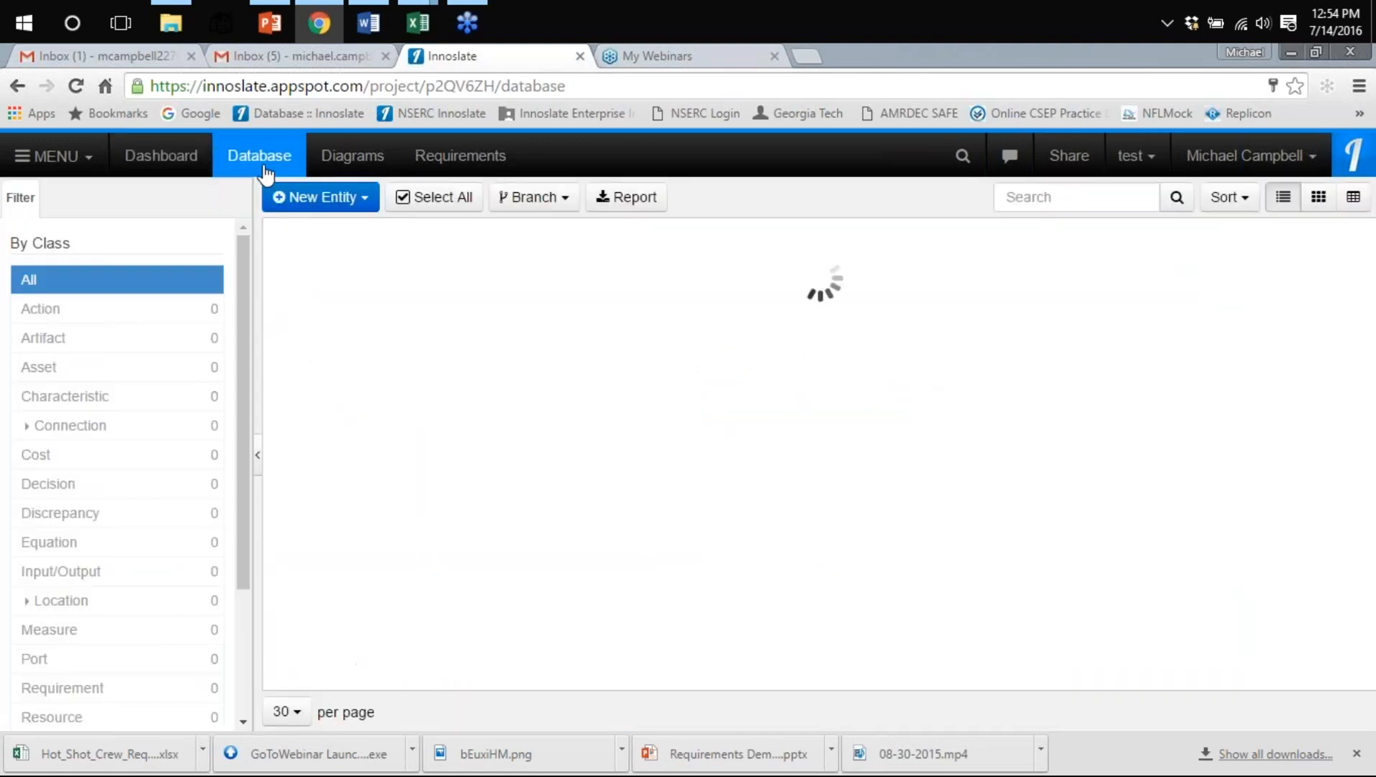
left_click(366, 161)
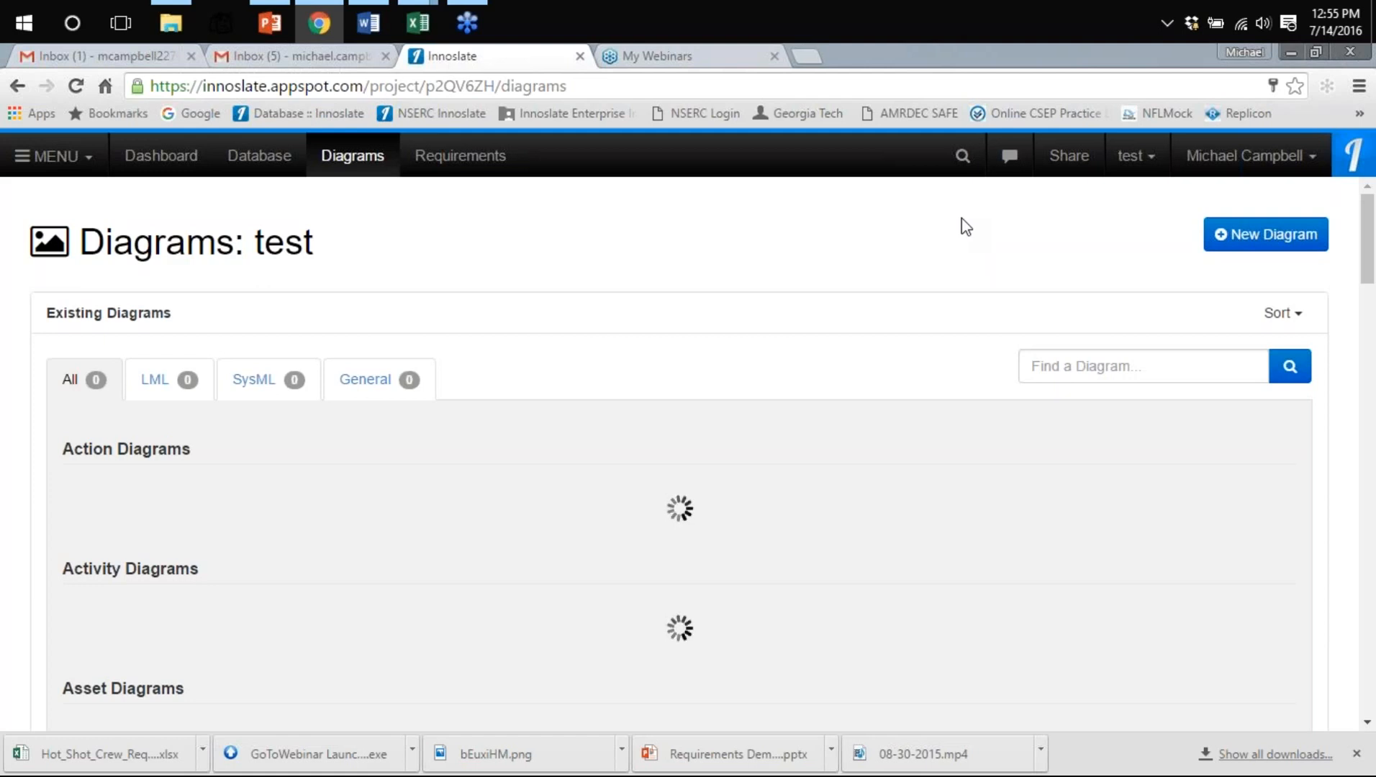
Switch to the 737 Landing Gear project and view its LML diagrams
left_click(1136, 157)
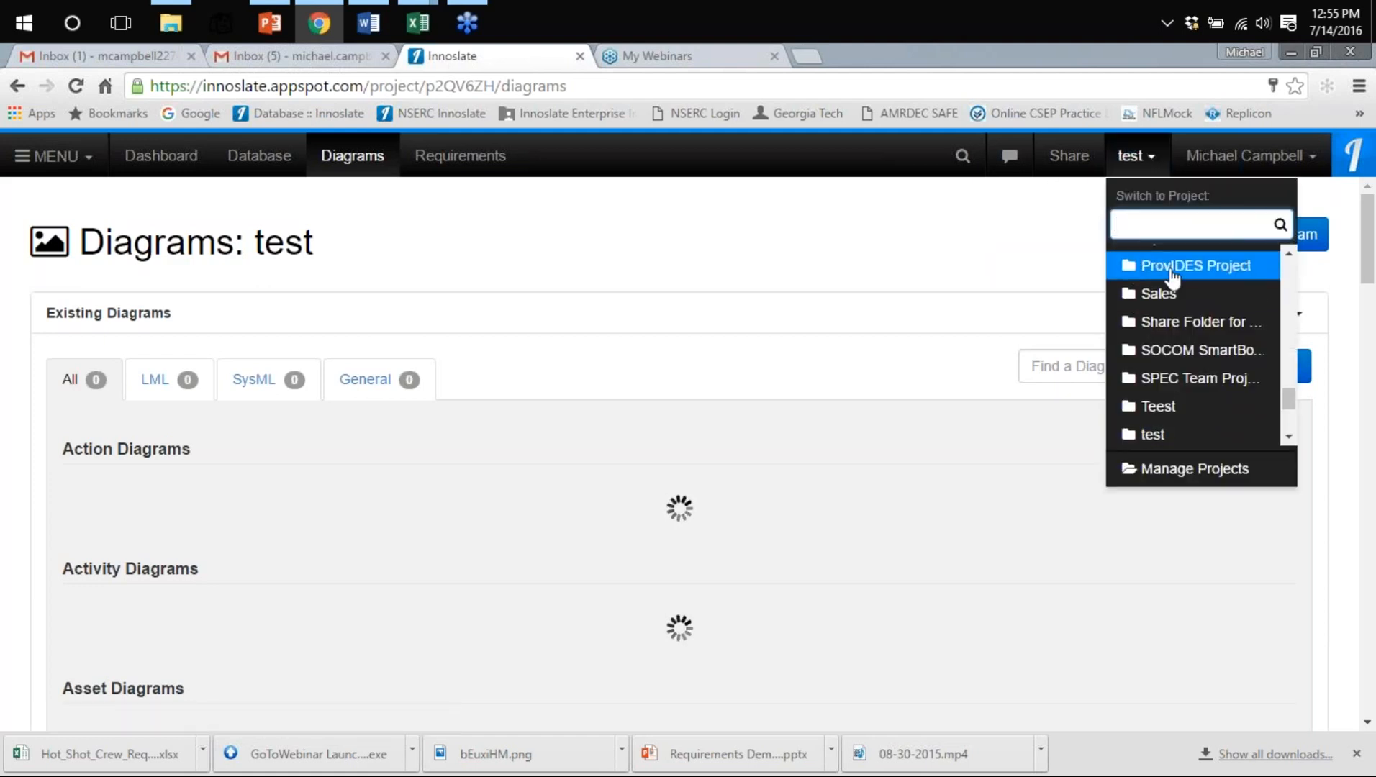
scroll(1172, 278, "up", 10)
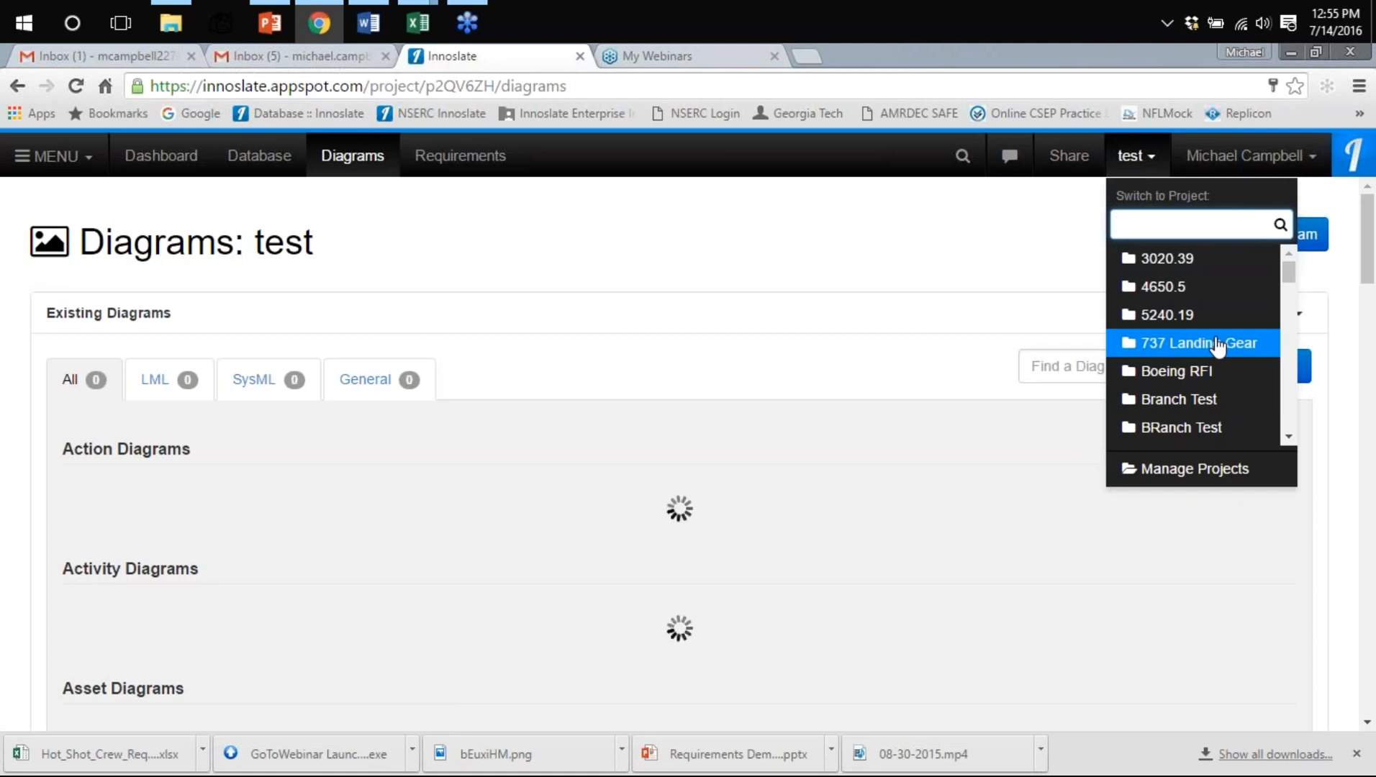
left_click(1216, 344)
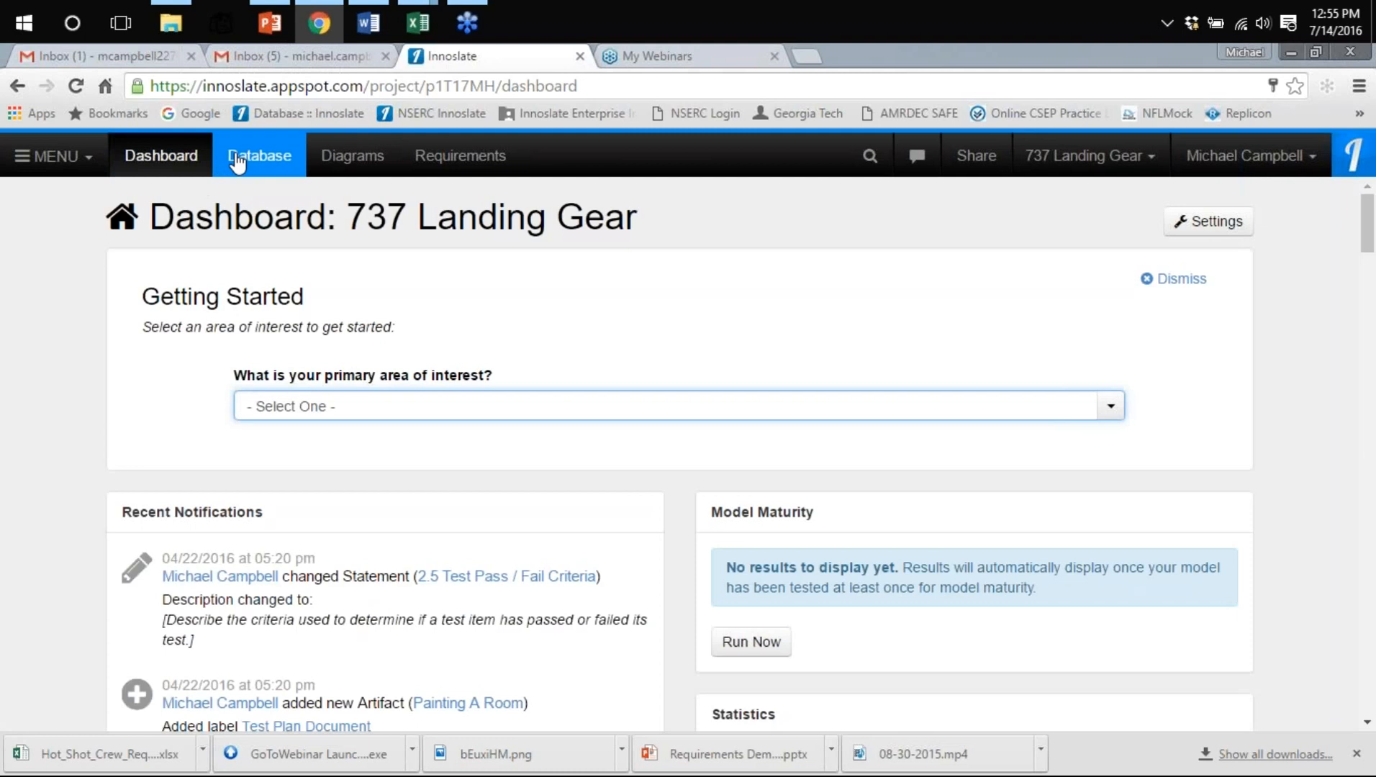
left_click(355, 173)
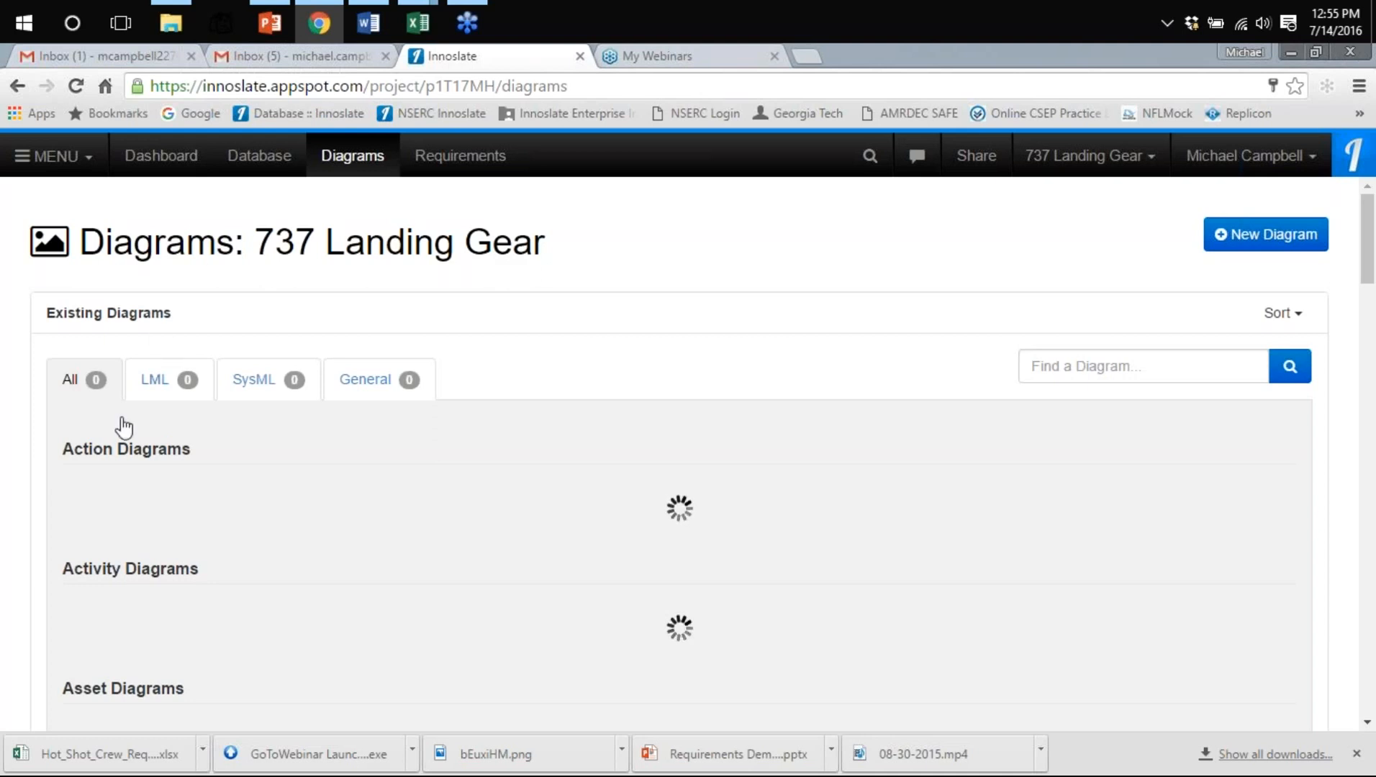
left_click(153, 381)
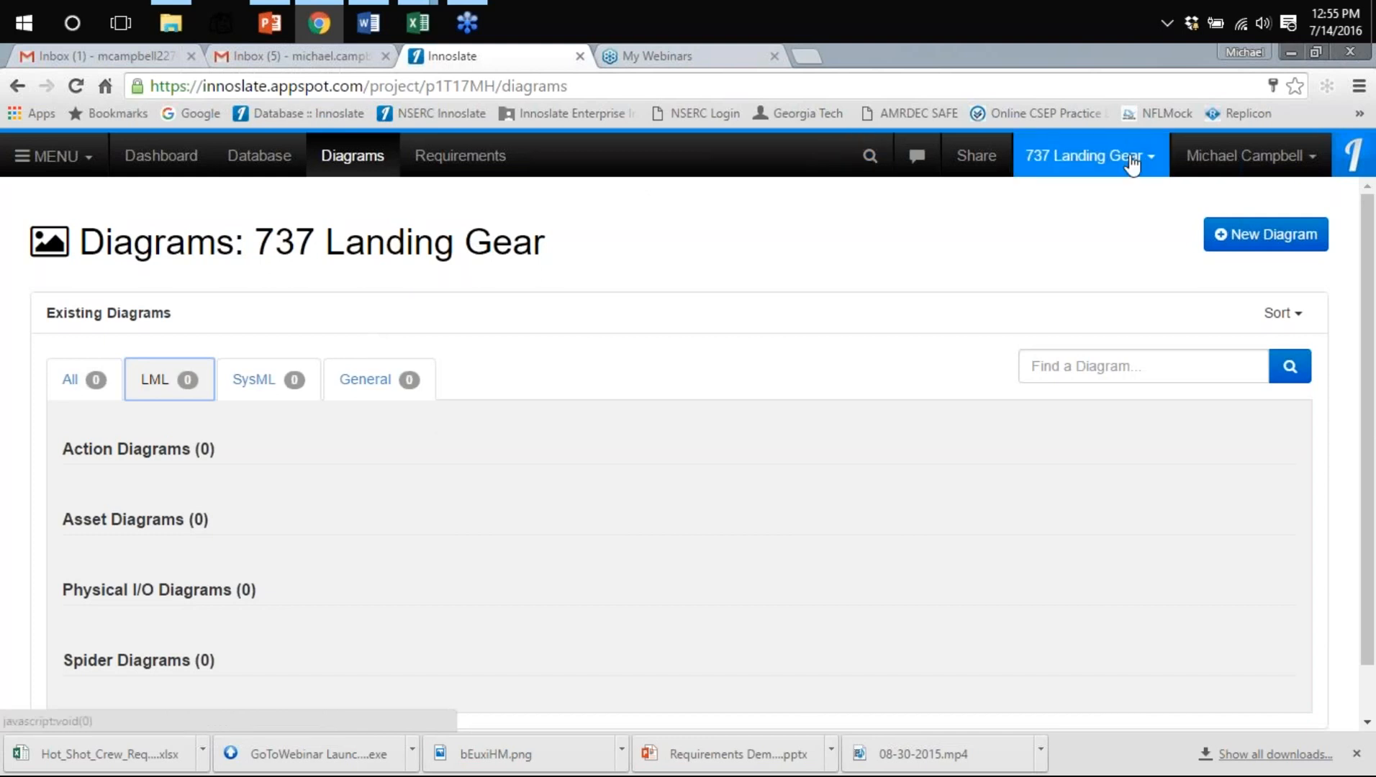
Browse the 737 Landing Gear project's database entities and filter them by the Action class
left_click(248, 164)
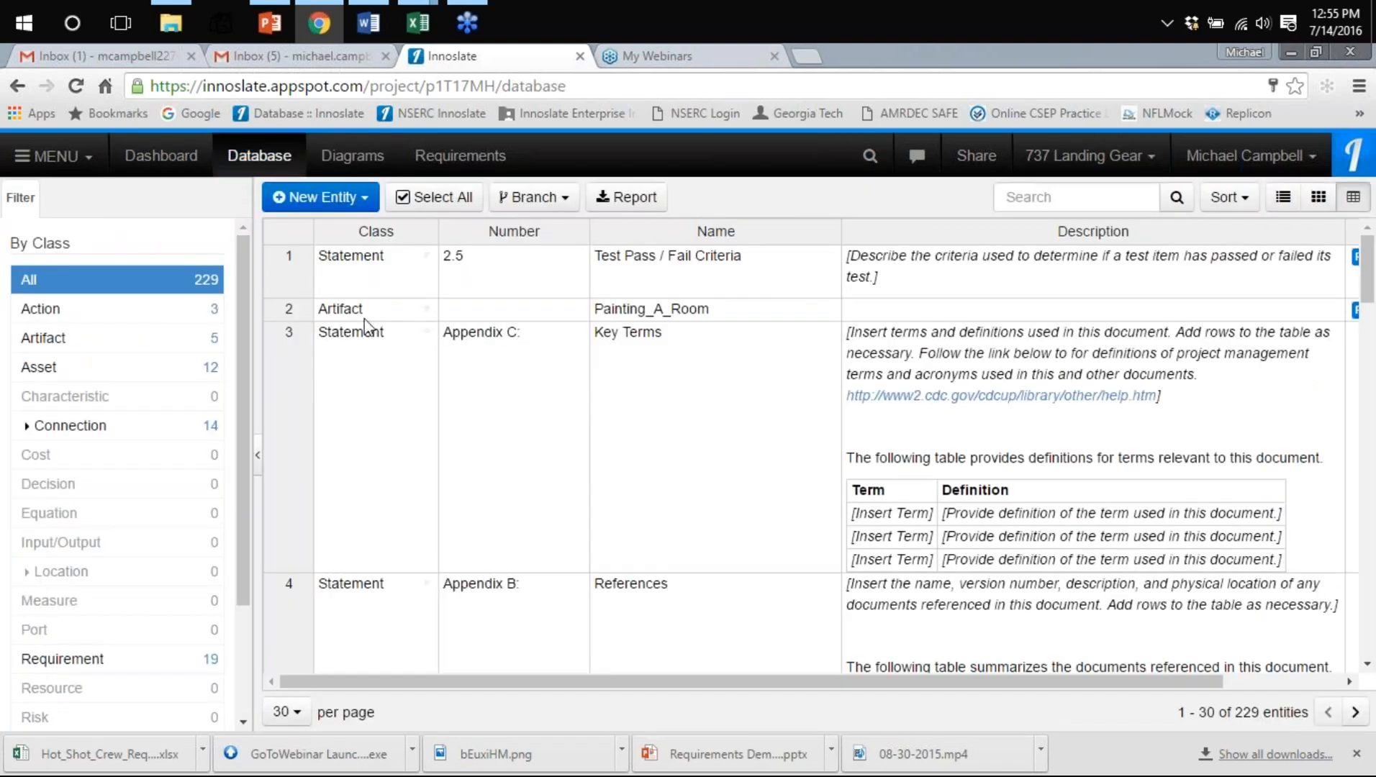
scroll(386, 398, "down", 10)
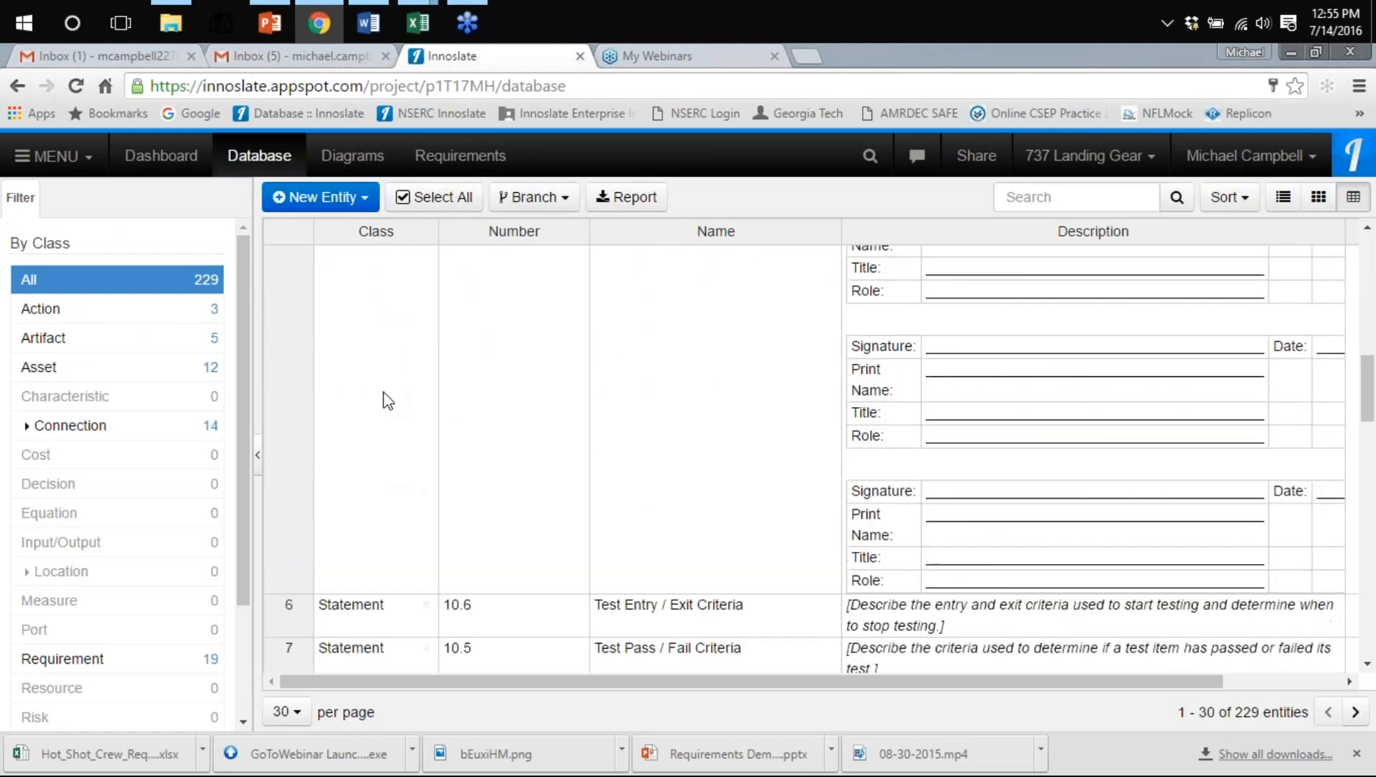
scroll(387, 398, "down", 5)
left_click(180, 309)
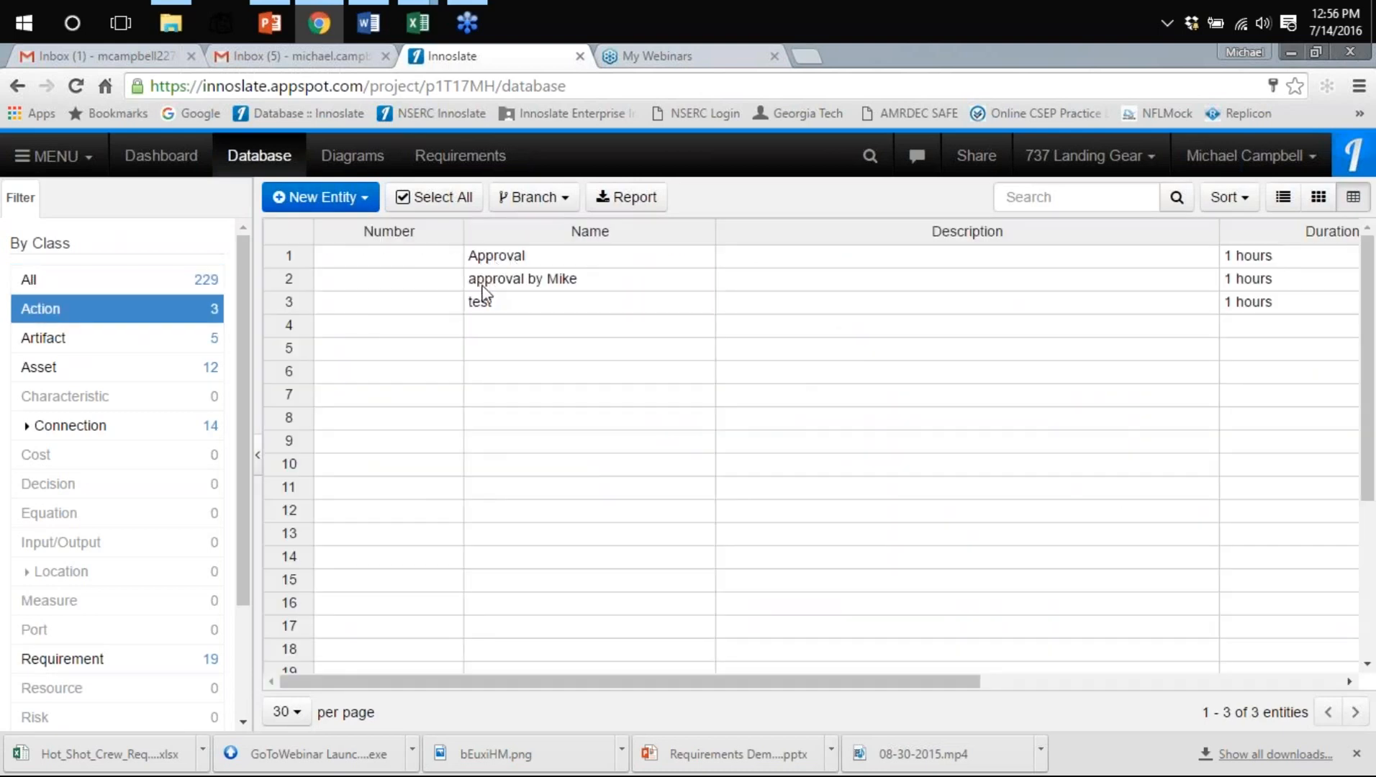
Select the Approval action in the entity table and review its metadata and attribute cells
left_click(438, 266)
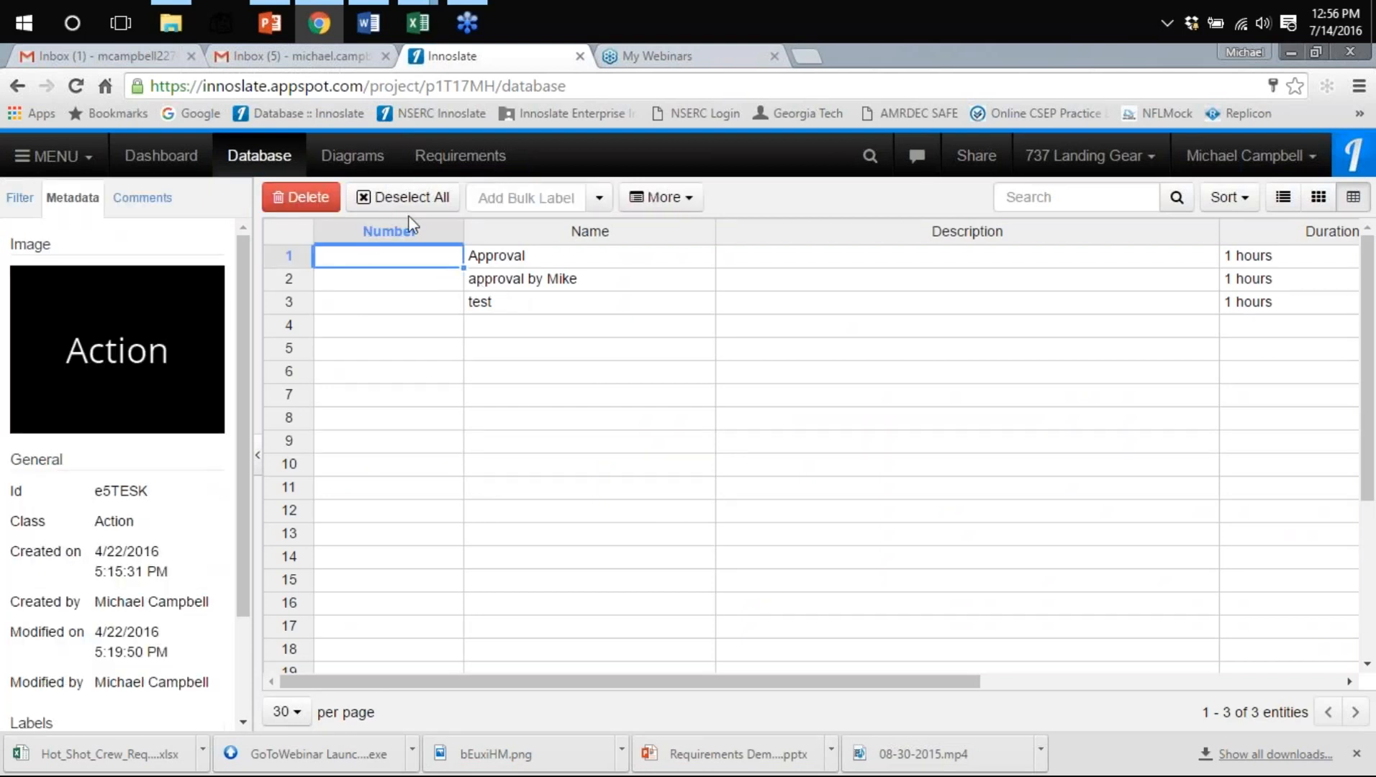
left_click(508, 261)
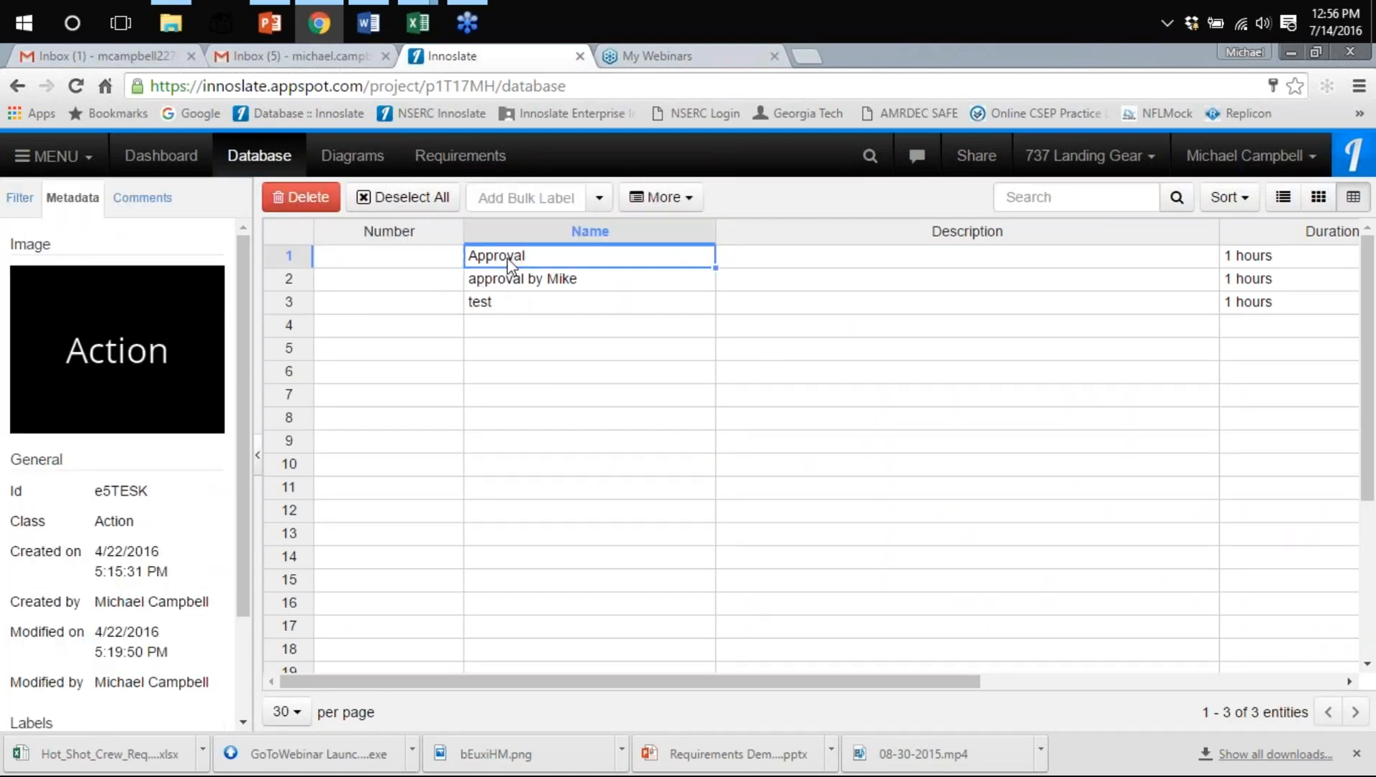
left_click(904, 262)
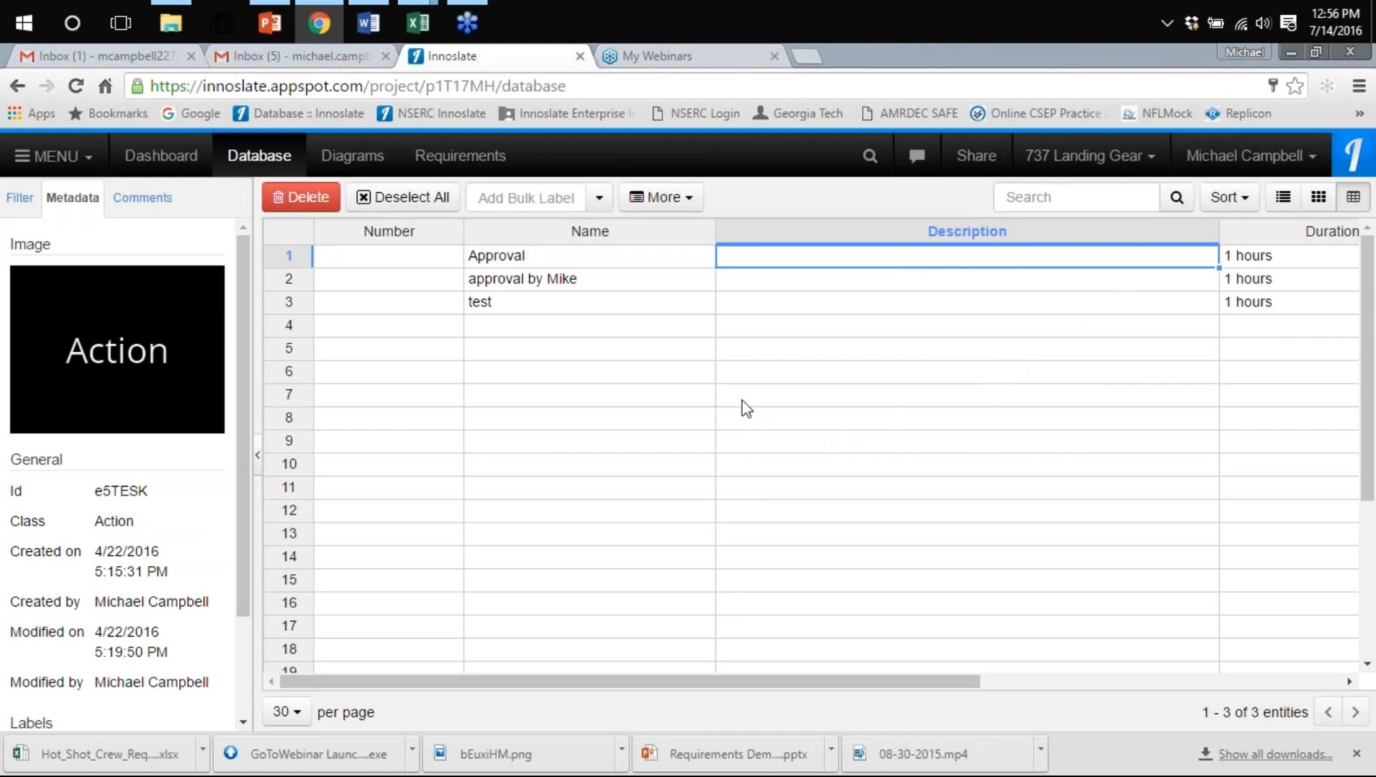
scroll(742, 401, "down", 2)
scroll(742, 400, "down", 2)
scroll(742, 400, "up", 4)
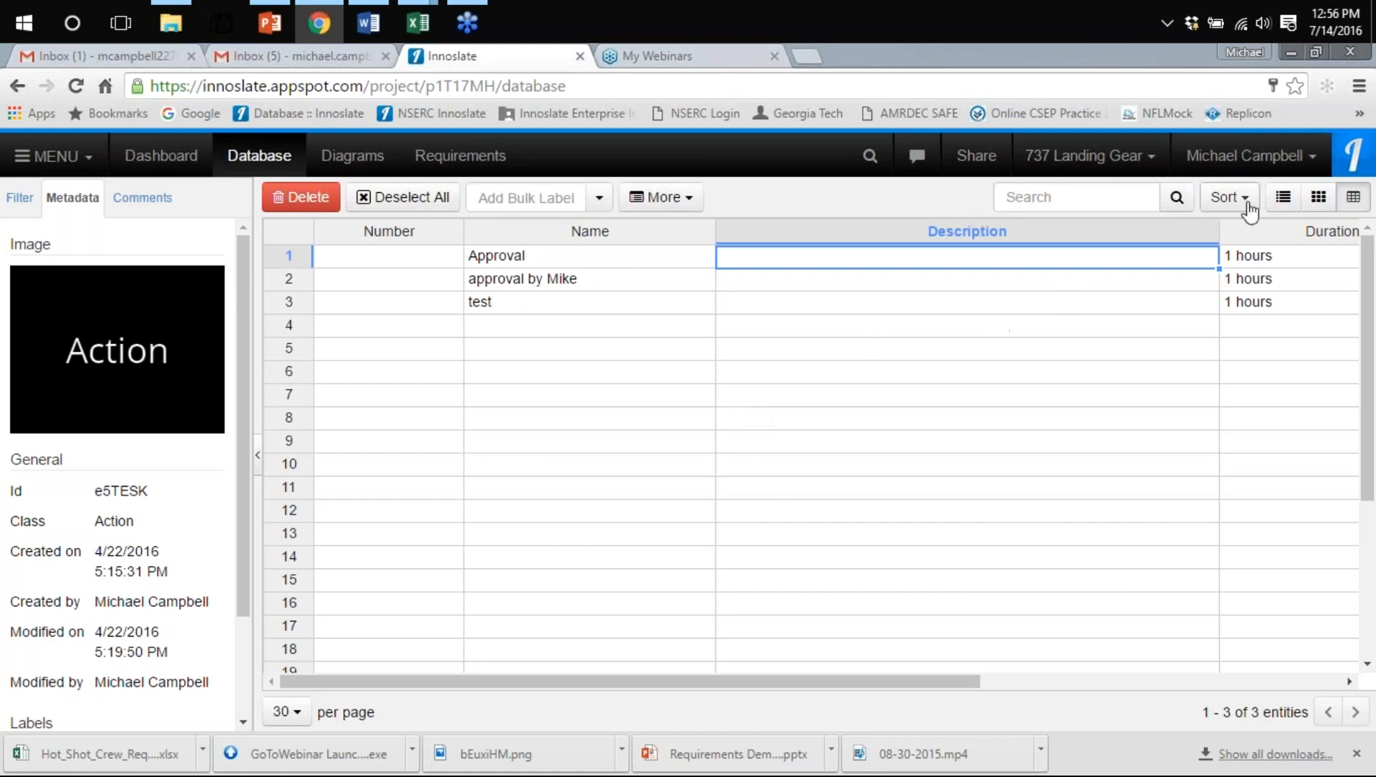
Show the Action entities as a list, open the Approval entity and display its Action Diagram
left_click(1277, 205)
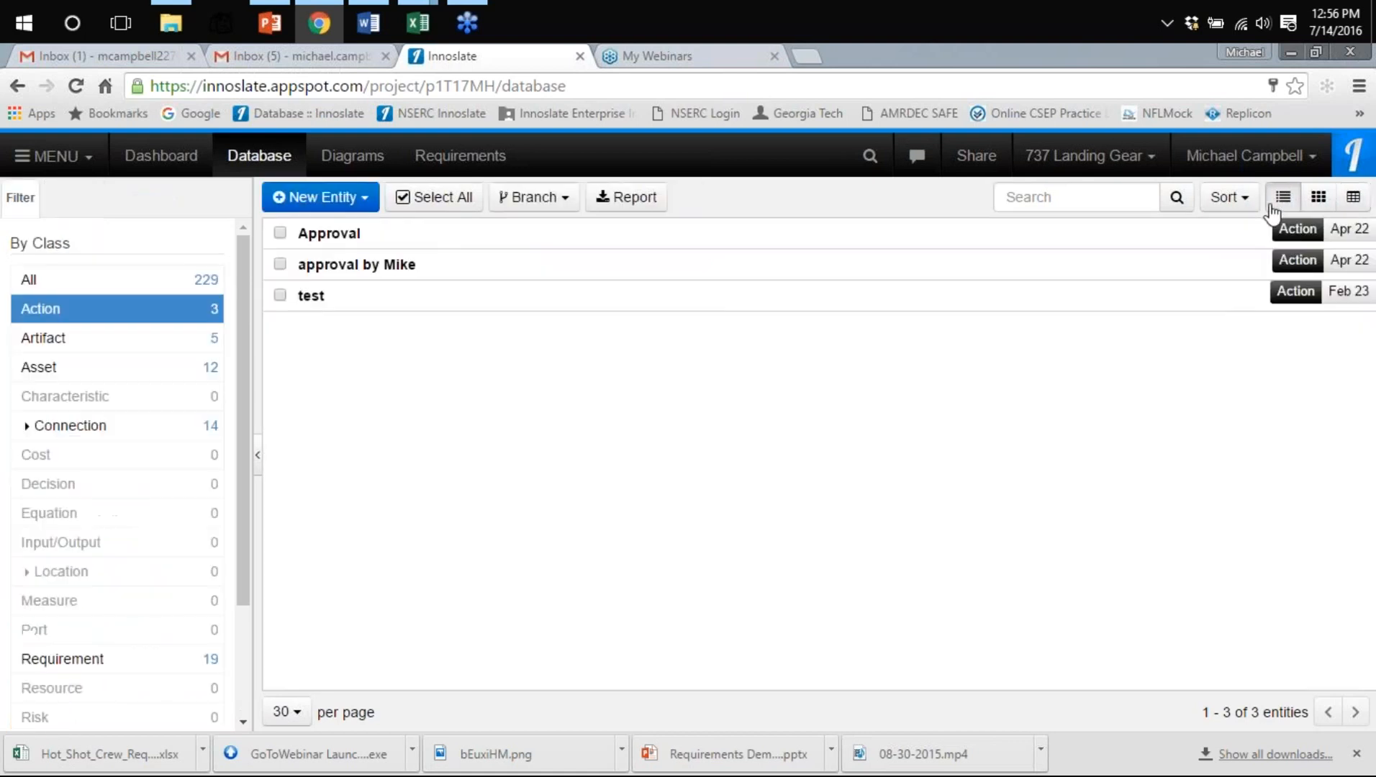
left_click(324, 243)
left_click(425, 197)
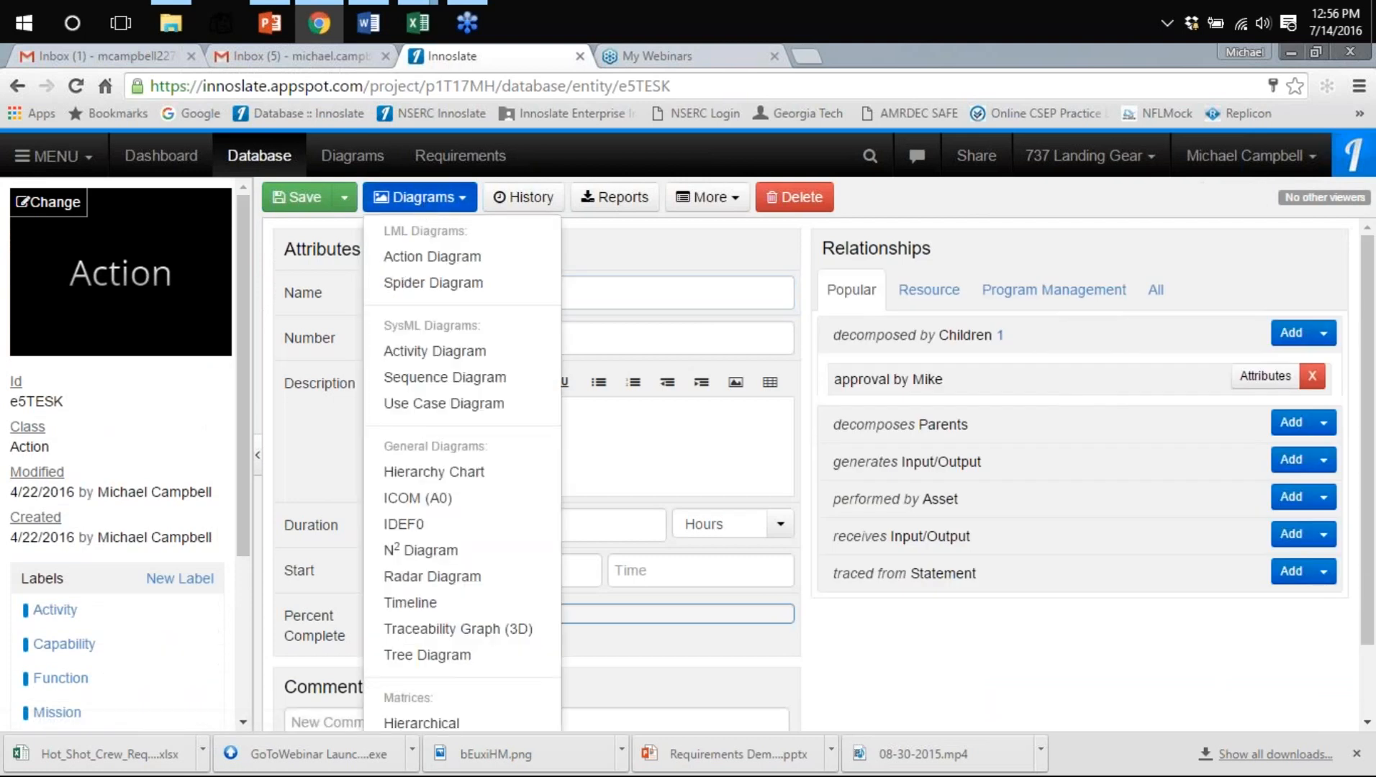
left_click(418, 257)
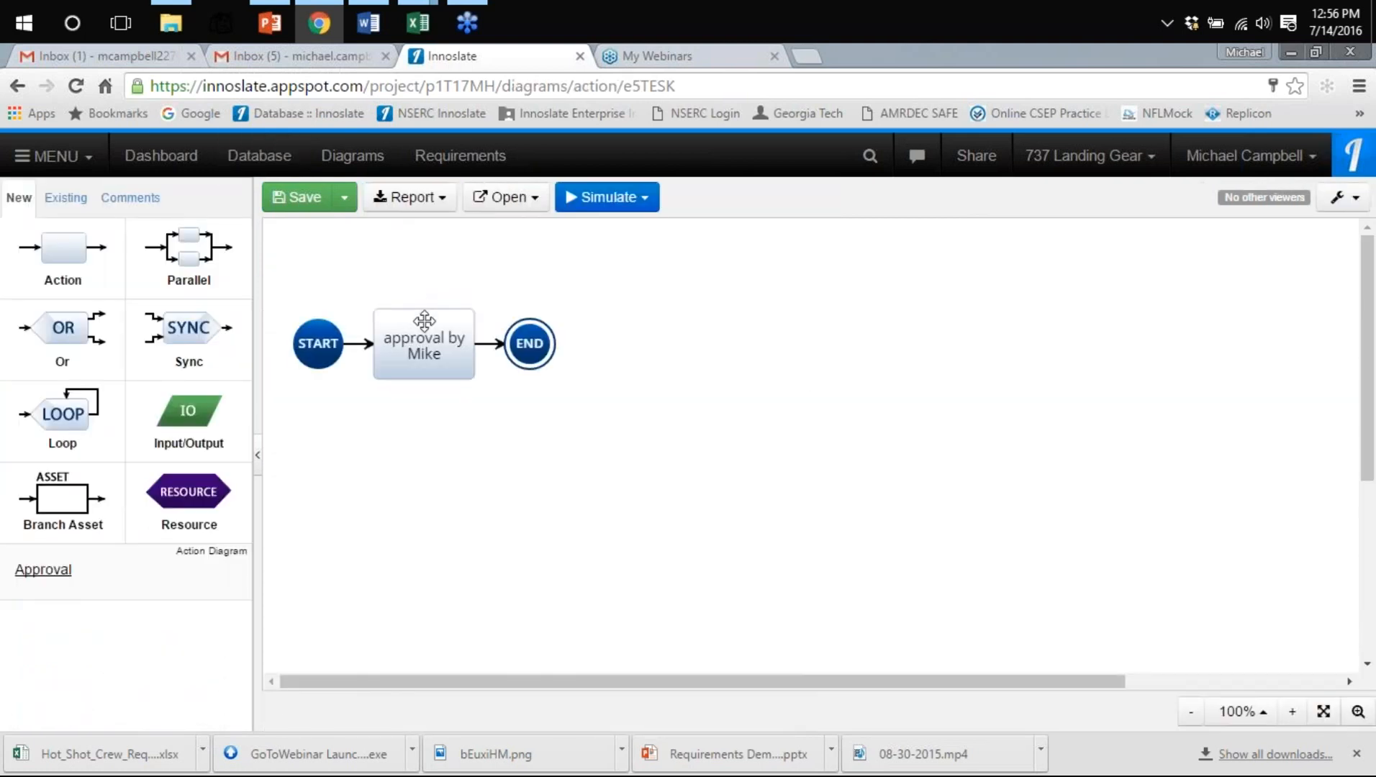
Launch the Advanced Technology Discrete Event simulator for the Approval diagram and inspect the attributes of the action in the 3D trace
left_click(608, 197)
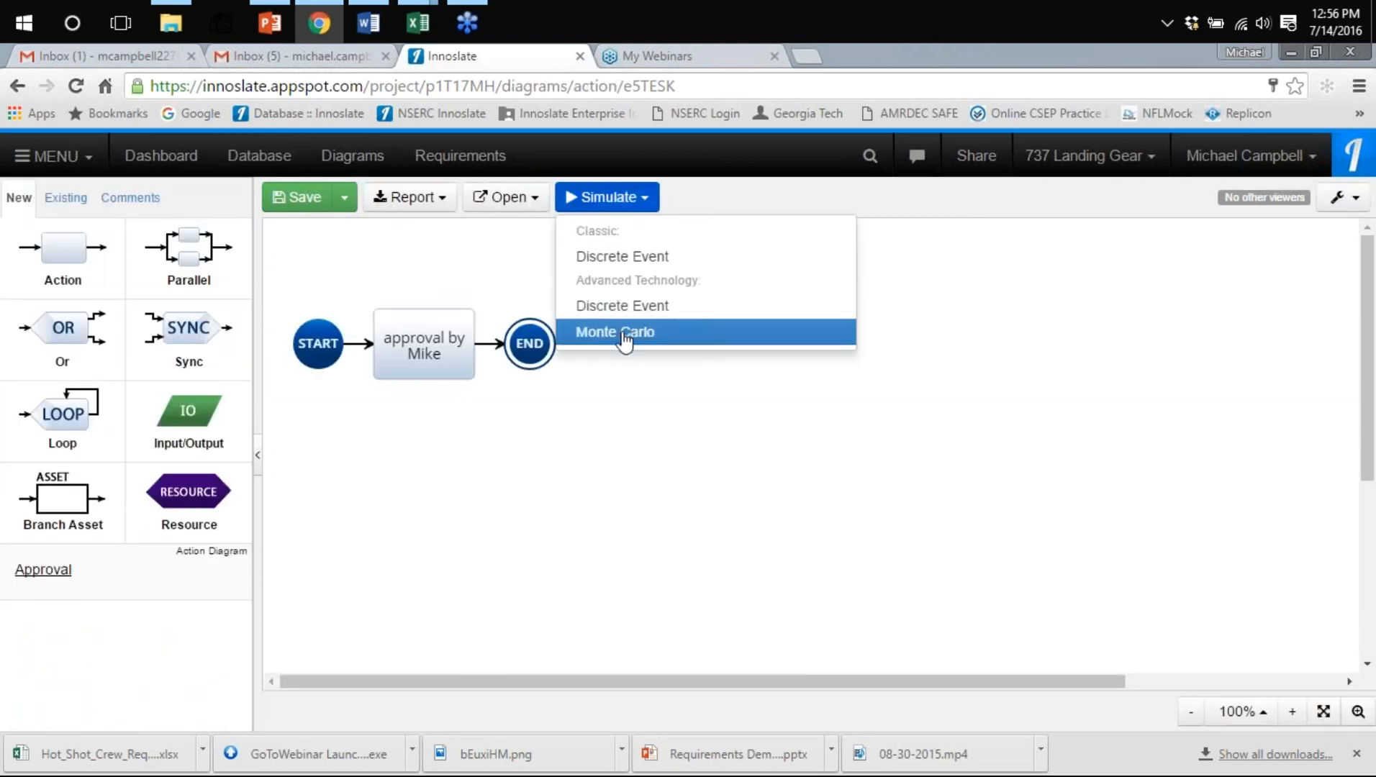
left_click(624, 310)
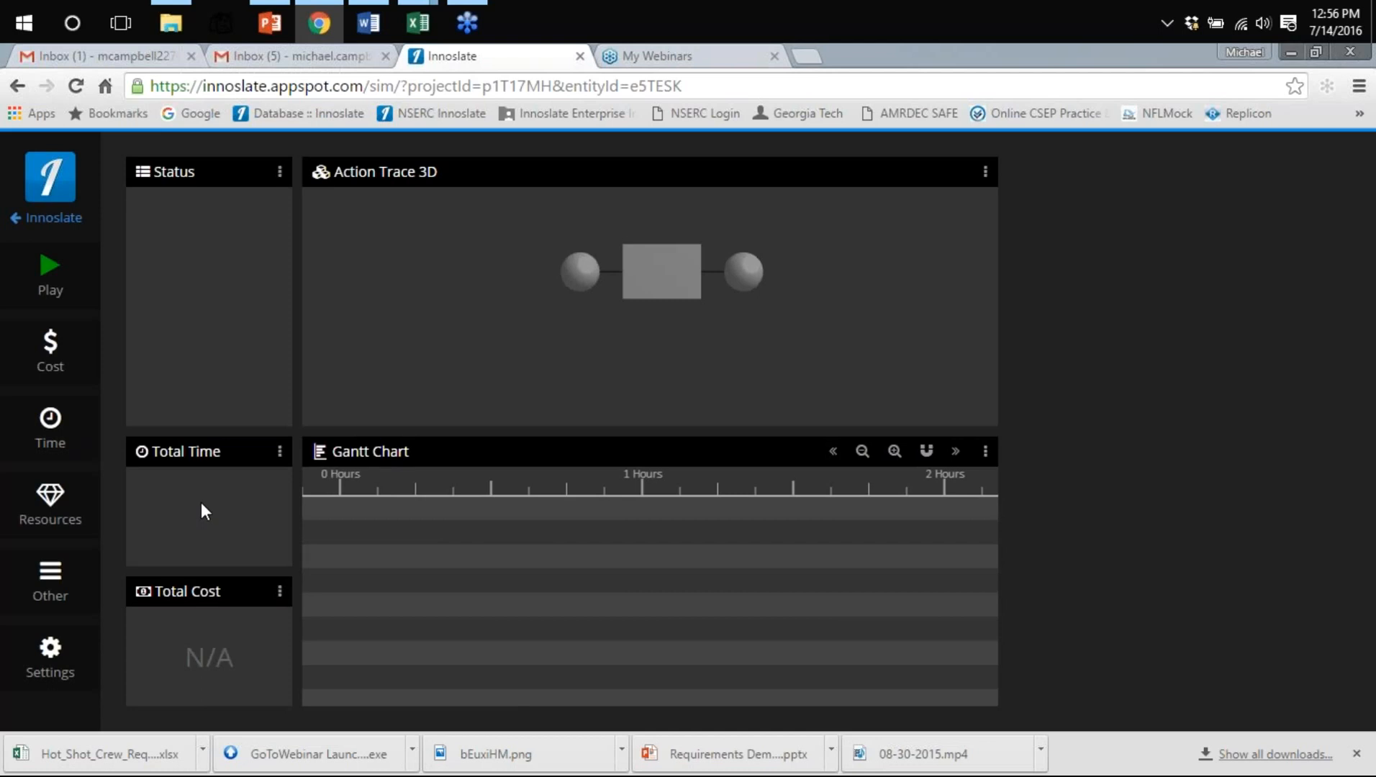
mouse_move(681, 286)
left_mouse_down()
mouse_move(679, 244)
mouse_move(675, 284)
left_mouse_up()
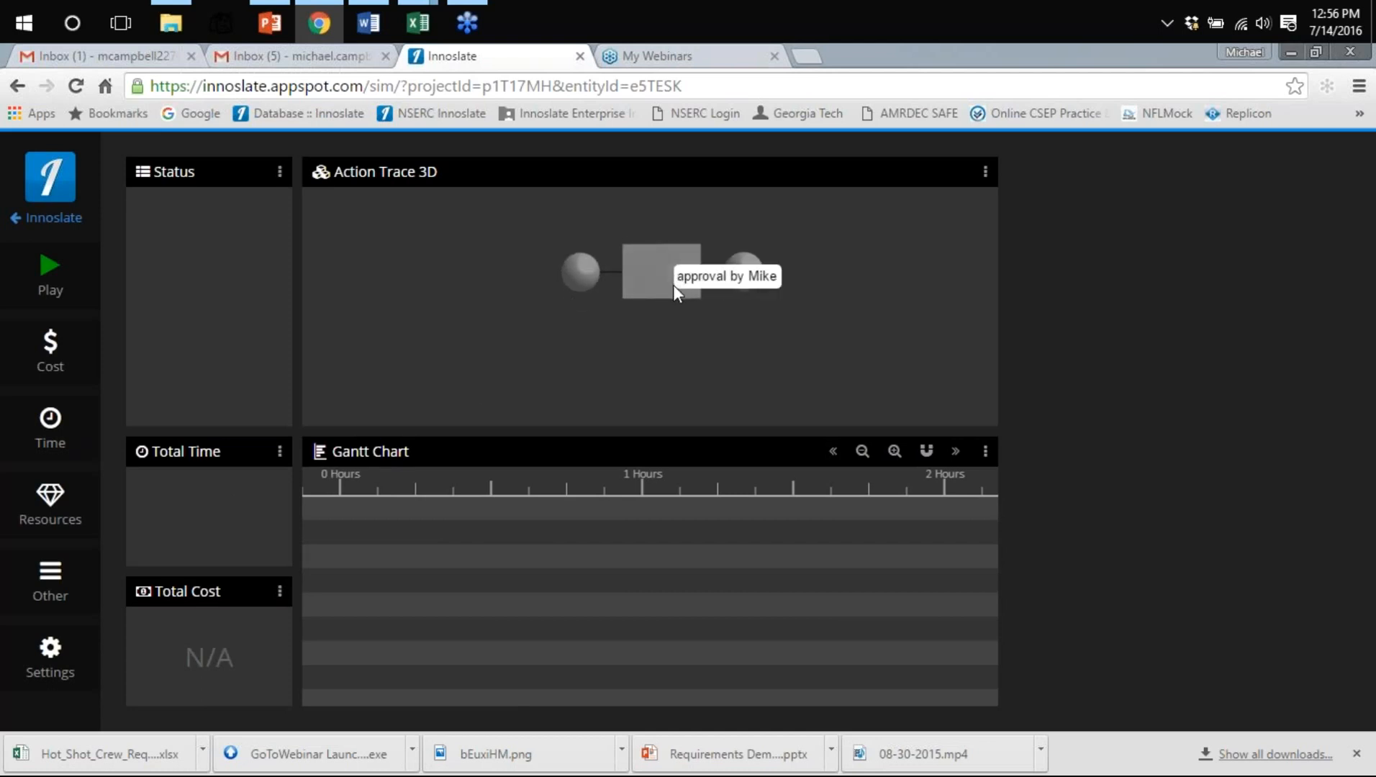
left_click(673, 284)
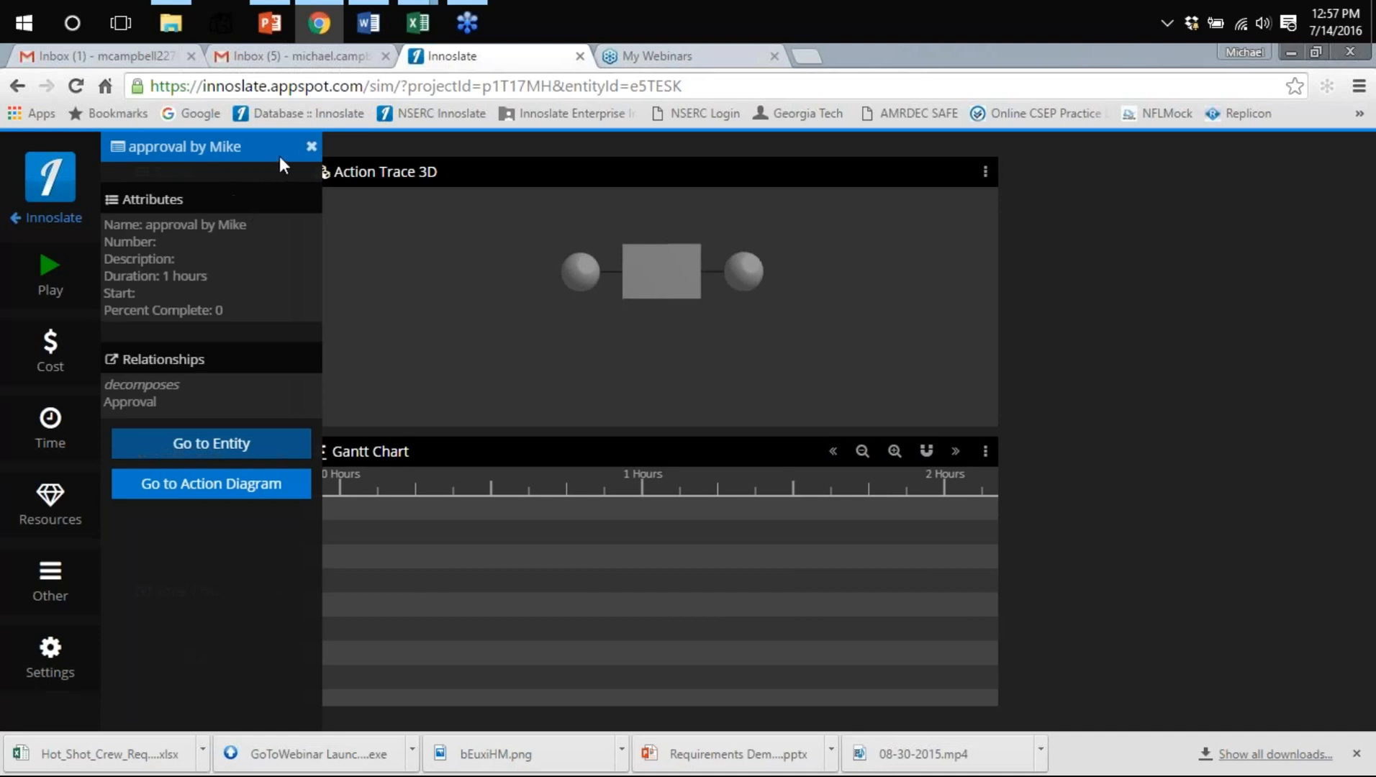
left_click(311, 147)
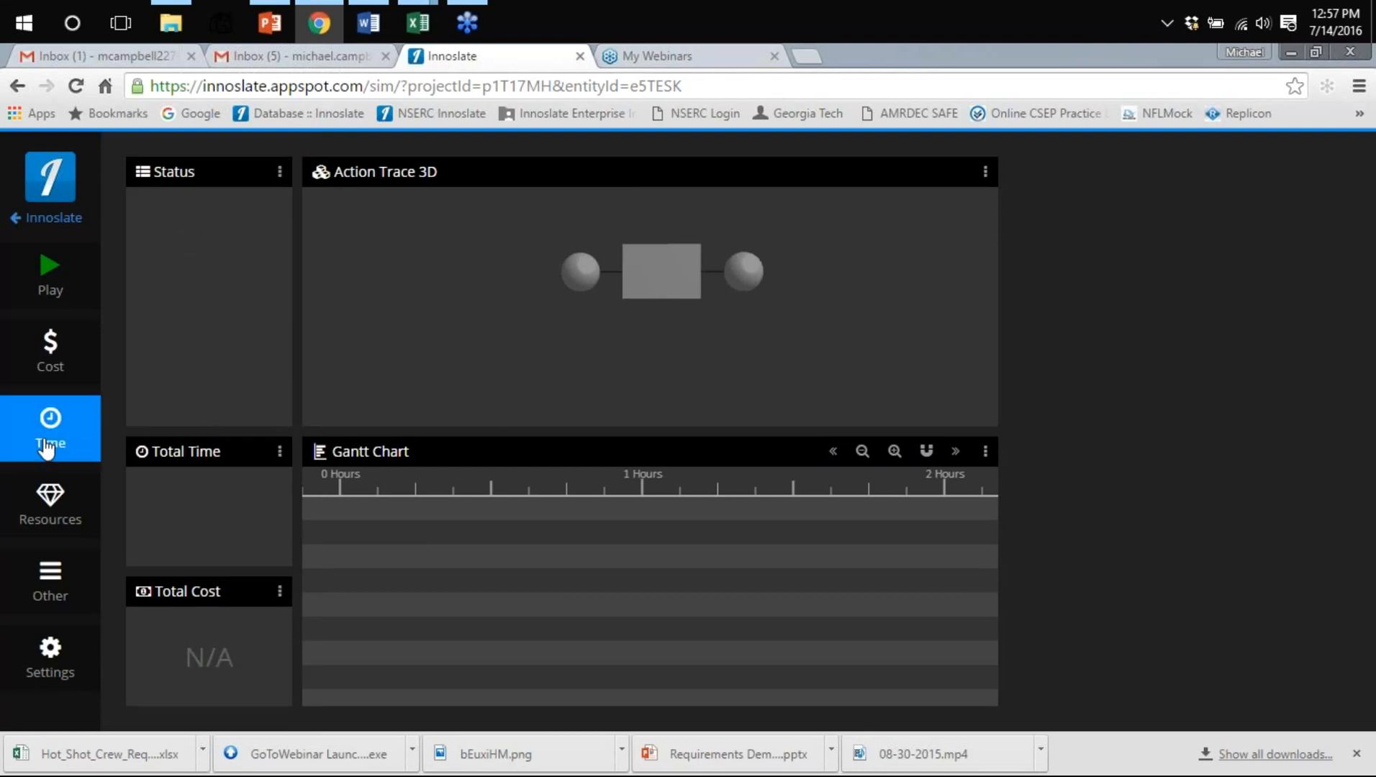
Add the time Tree Map panel to the simulator dashboard and run the discrete event simulation
left_click(62, 600)
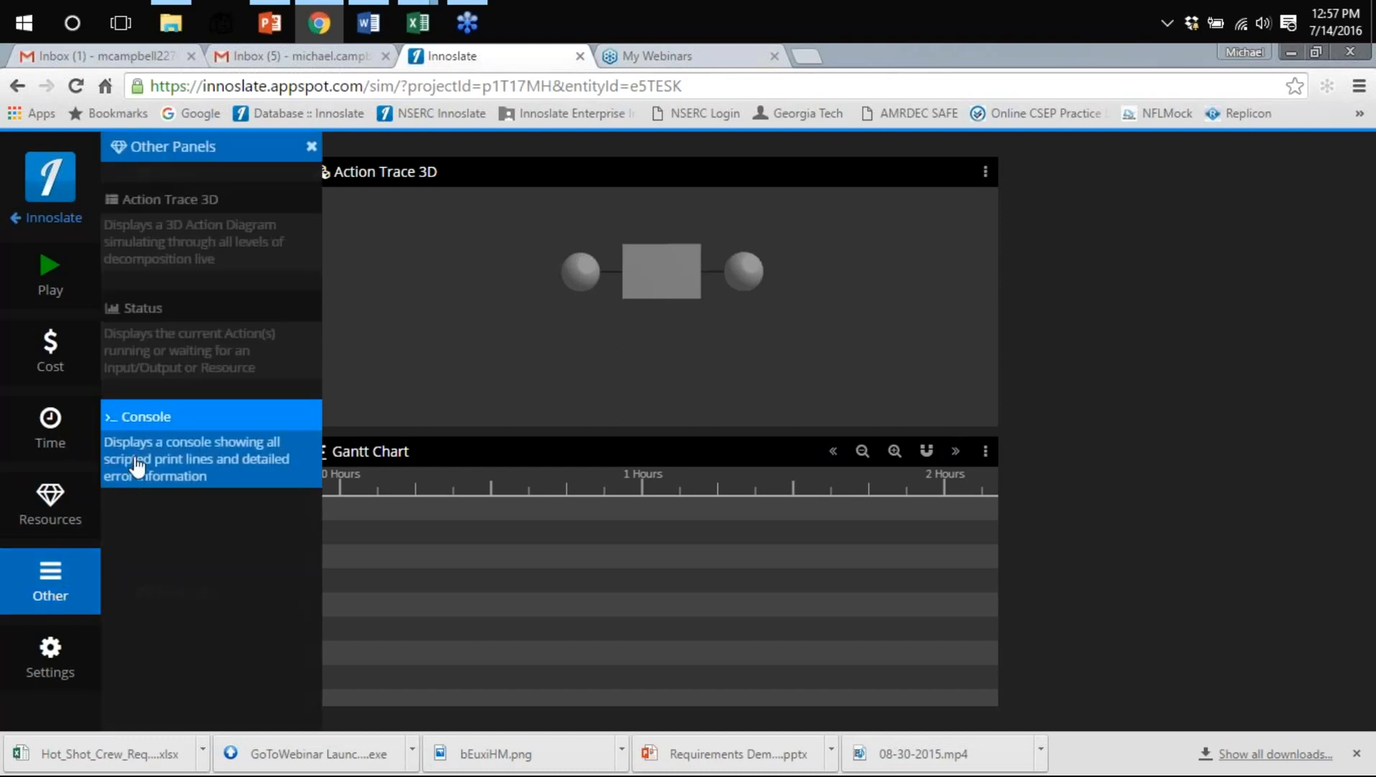
left_click(36, 450)
left_click_drag(143, 342, 1023, 444)
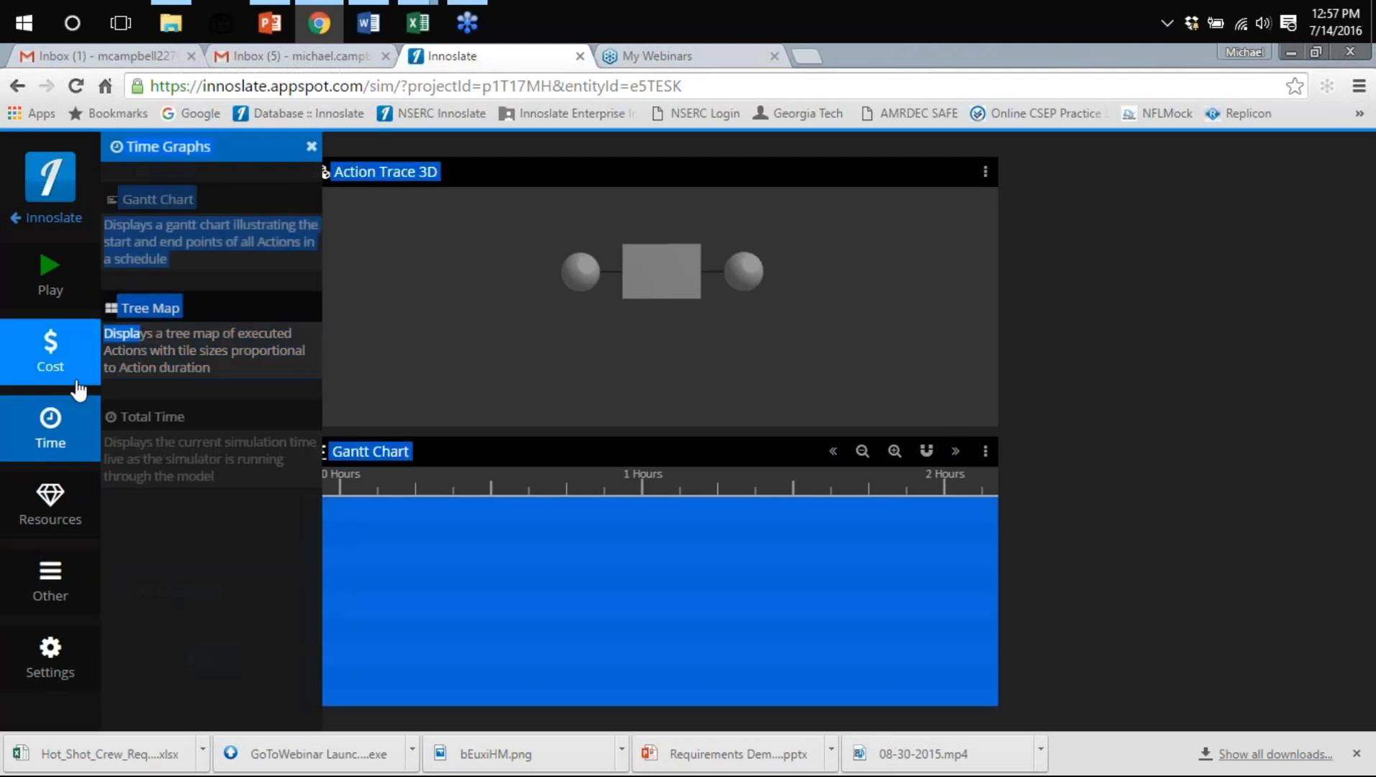
left_click(120, 346)
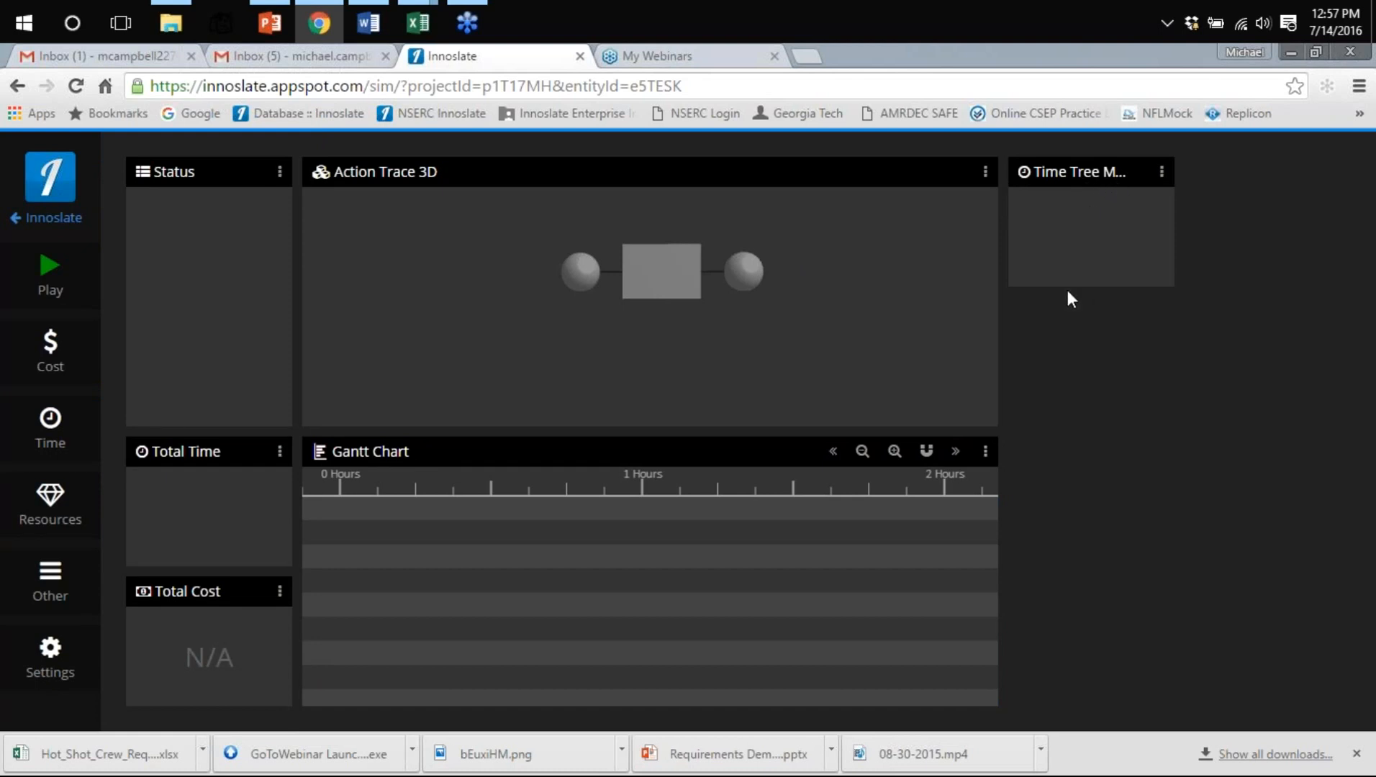
left_click(49, 275)
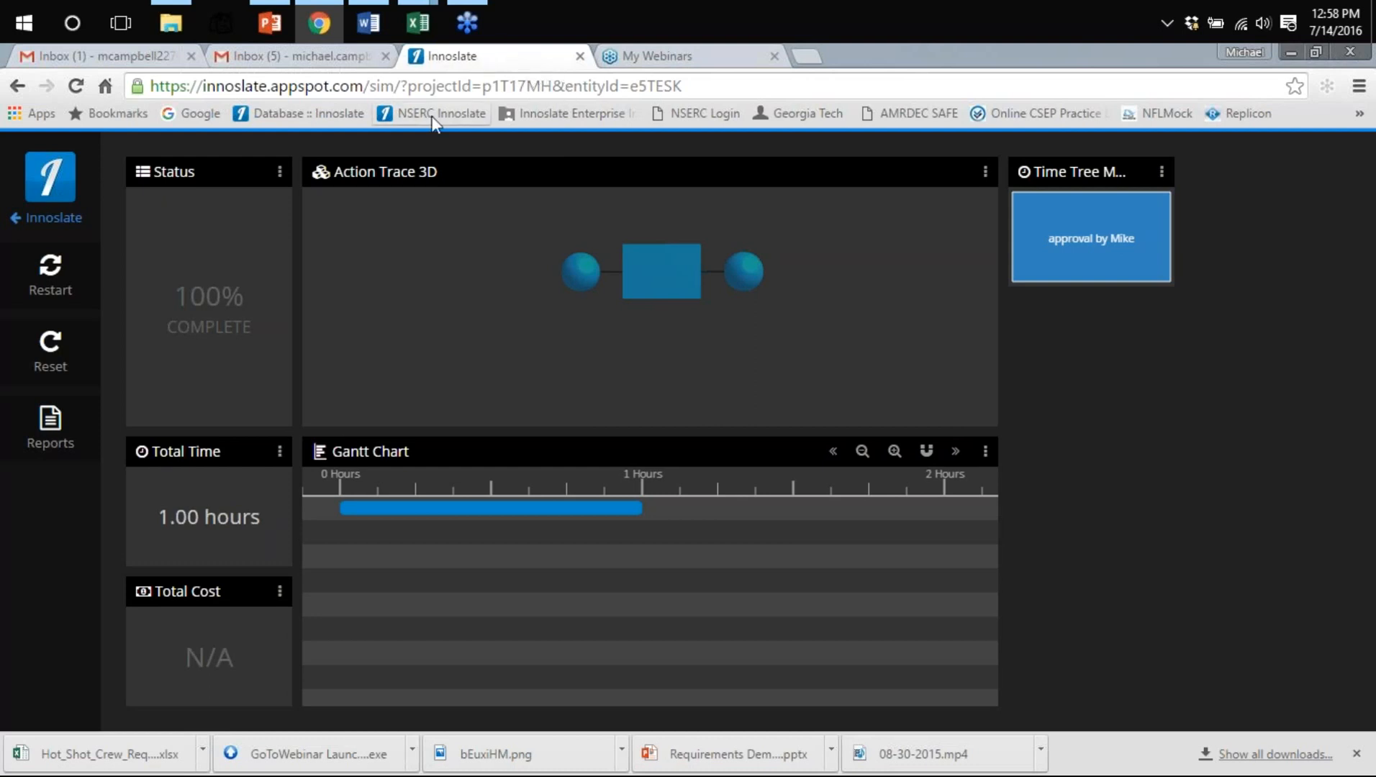
Leave the simulator and look through the 737 Landing Gear project's requirements document
left_click(54, 218)
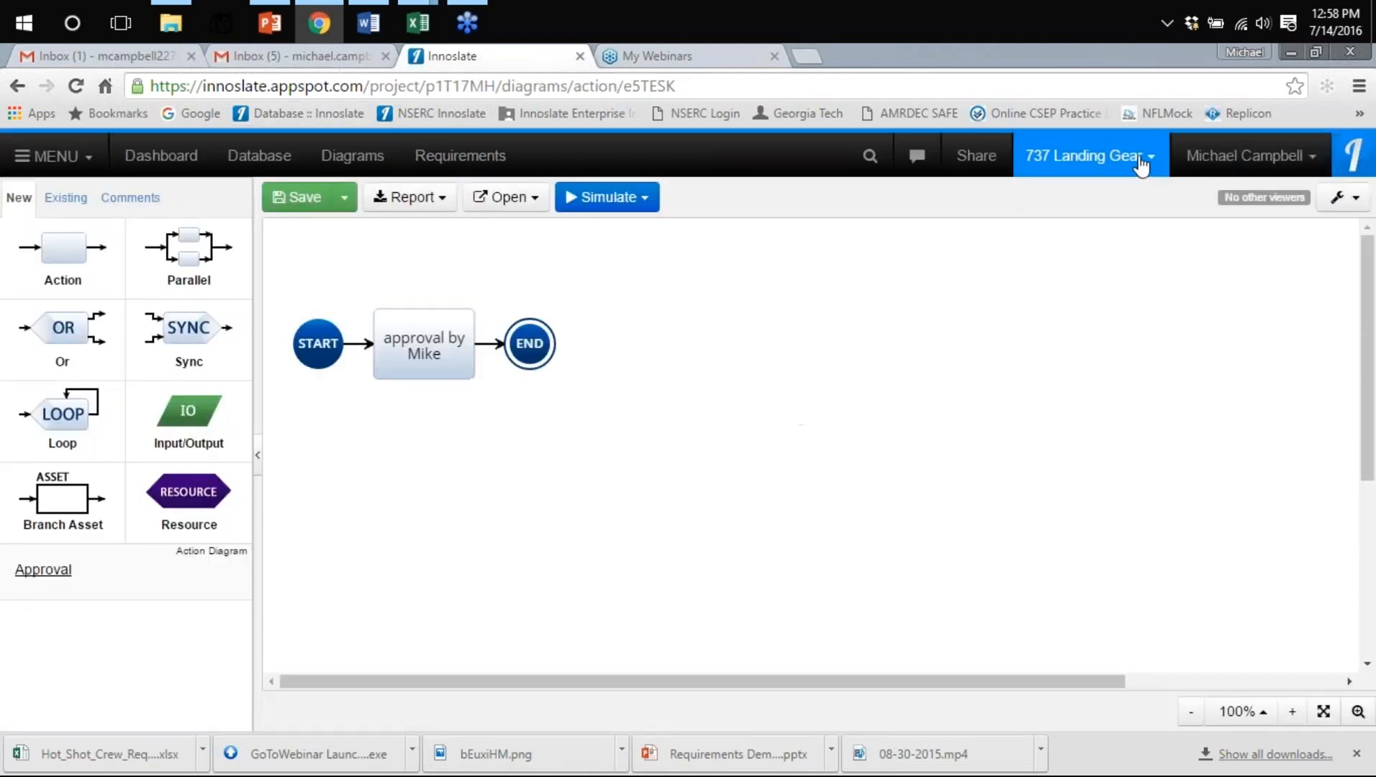
left_click(1141, 164)
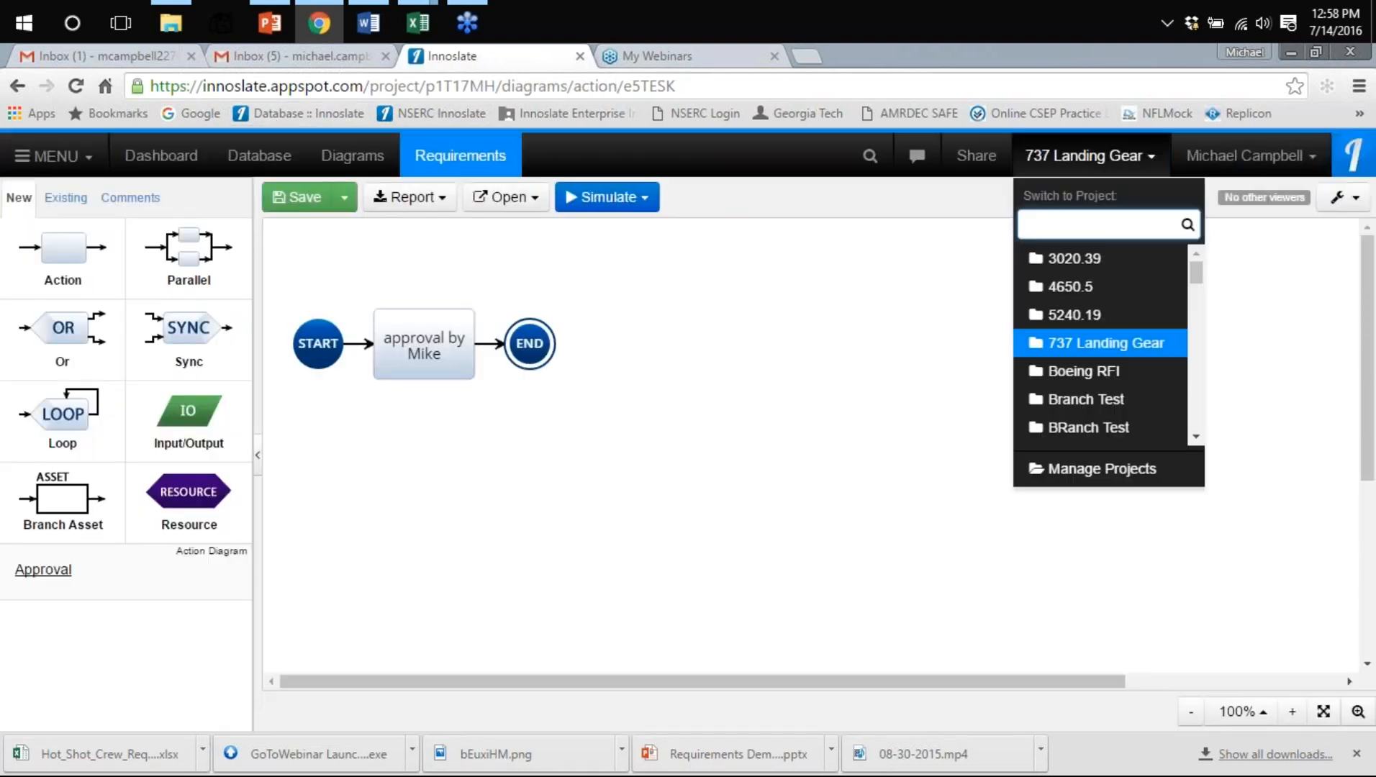
left_click(492, 161)
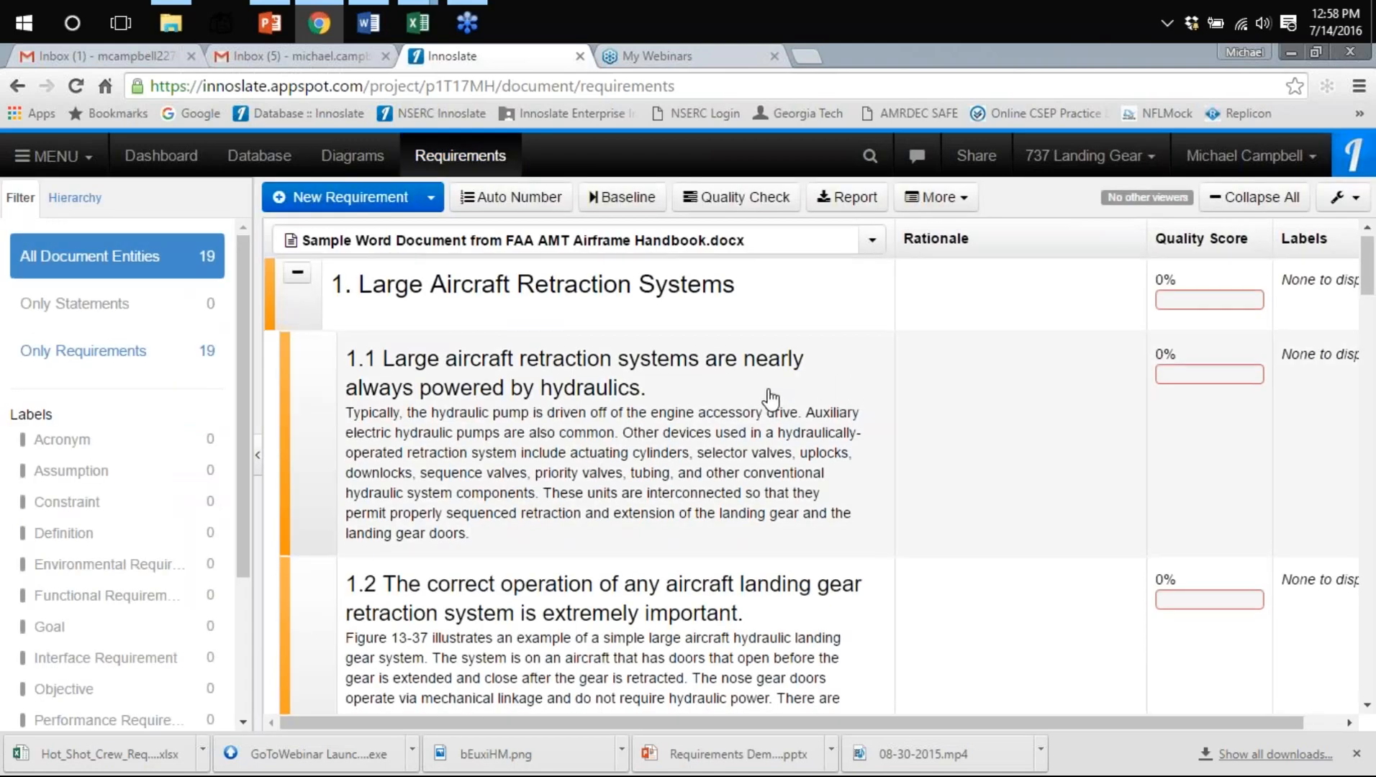
scroll(766, 396, "down", 5)
scroll(769, 398, "down", 15)
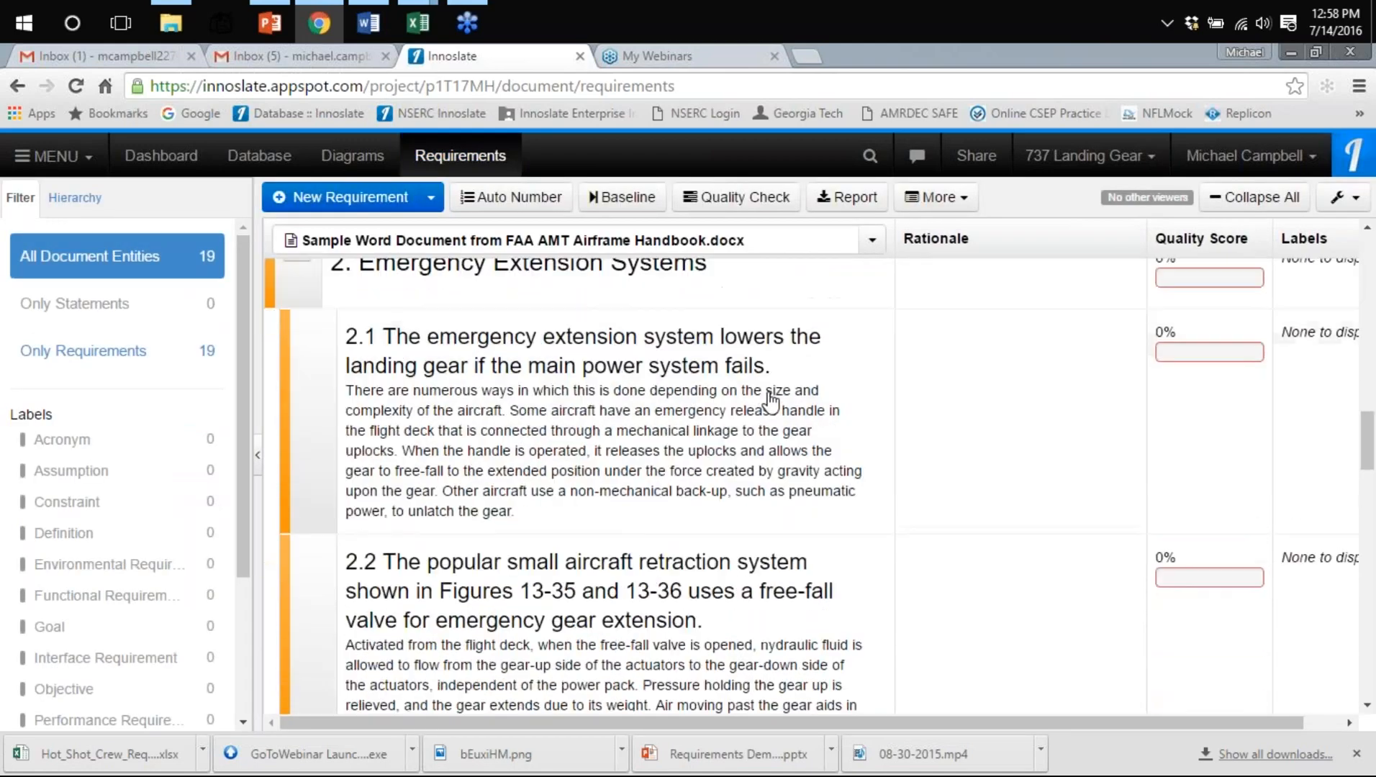
scroll(769, 400, "down", 3)
scroll(773, 389, "up", 10)
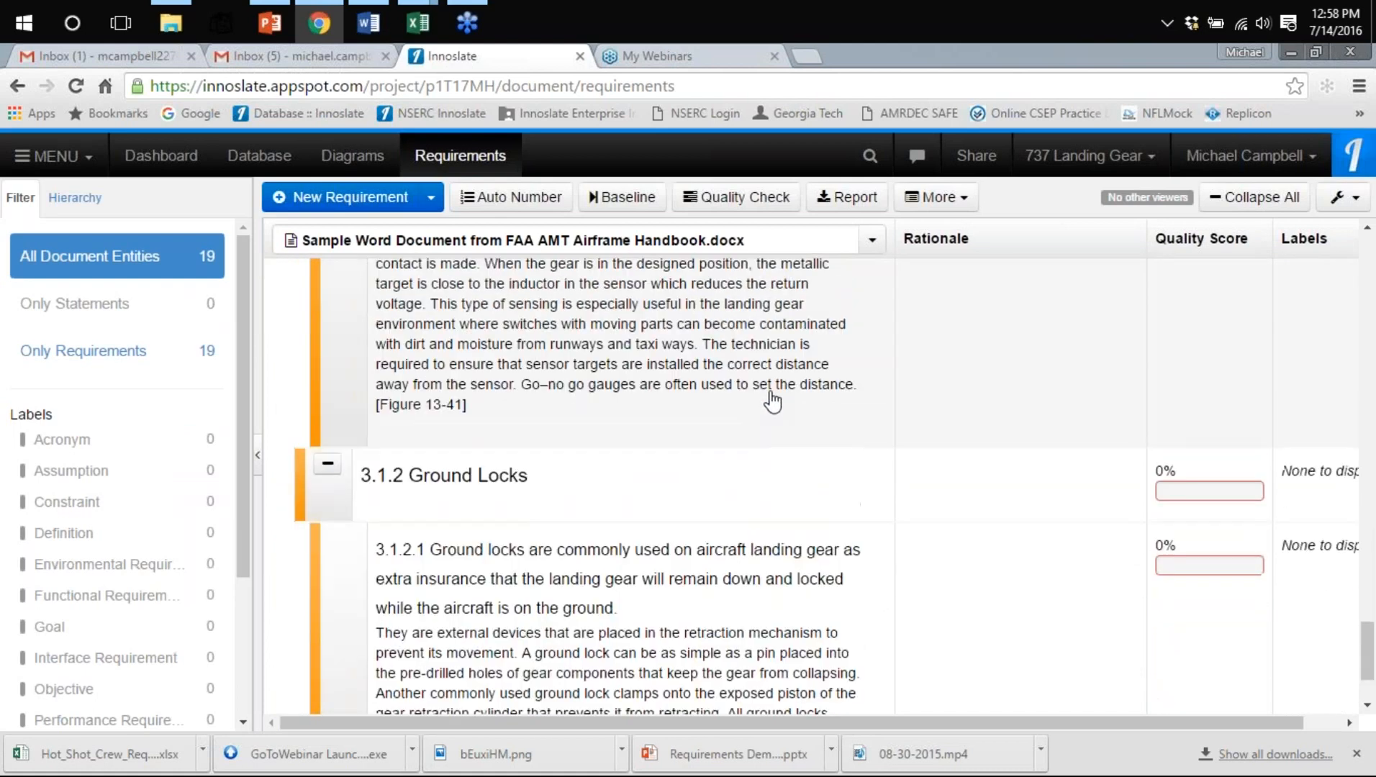
scroll(781, 363, "up", 8)
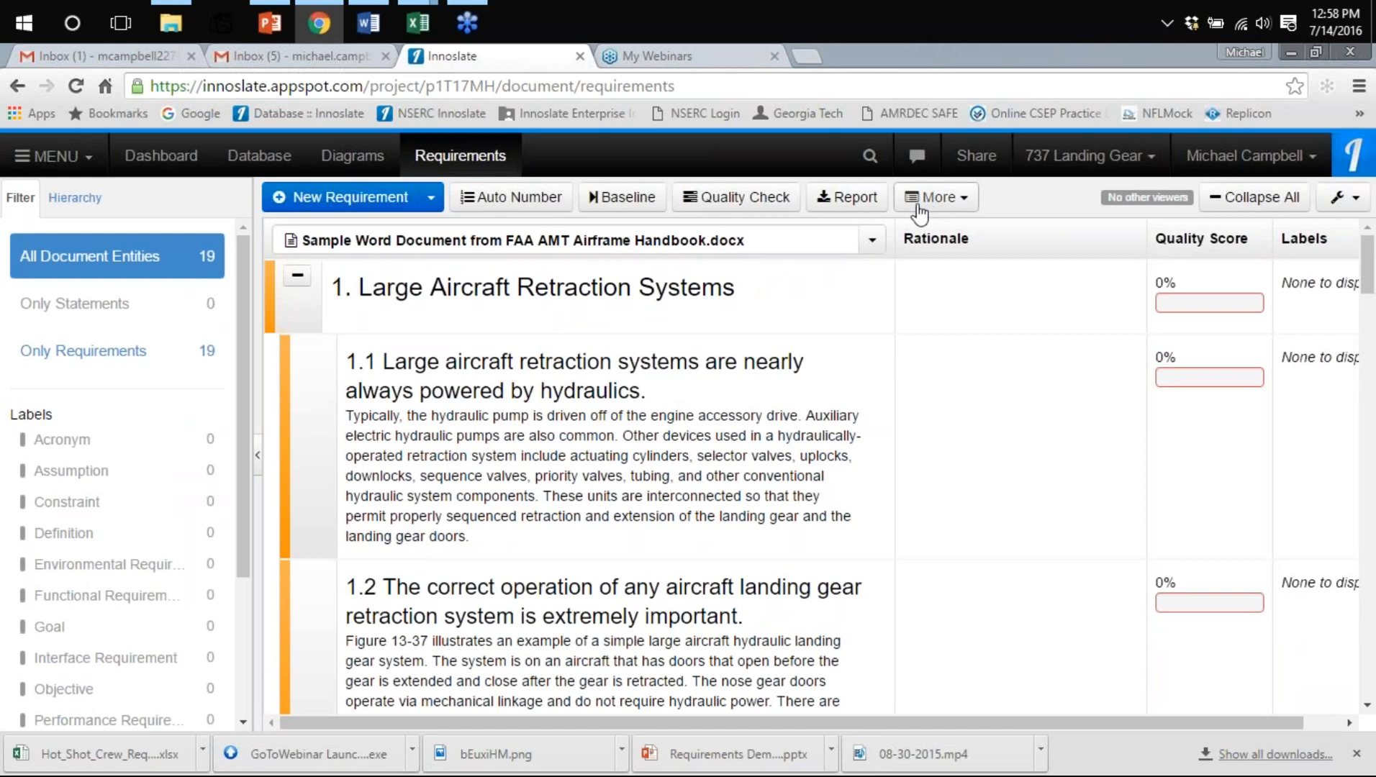
Create an RVM Output report of the requirements document, save it to the Desktop under the suggested file name, and open it in Excel
left_click(861, 208)
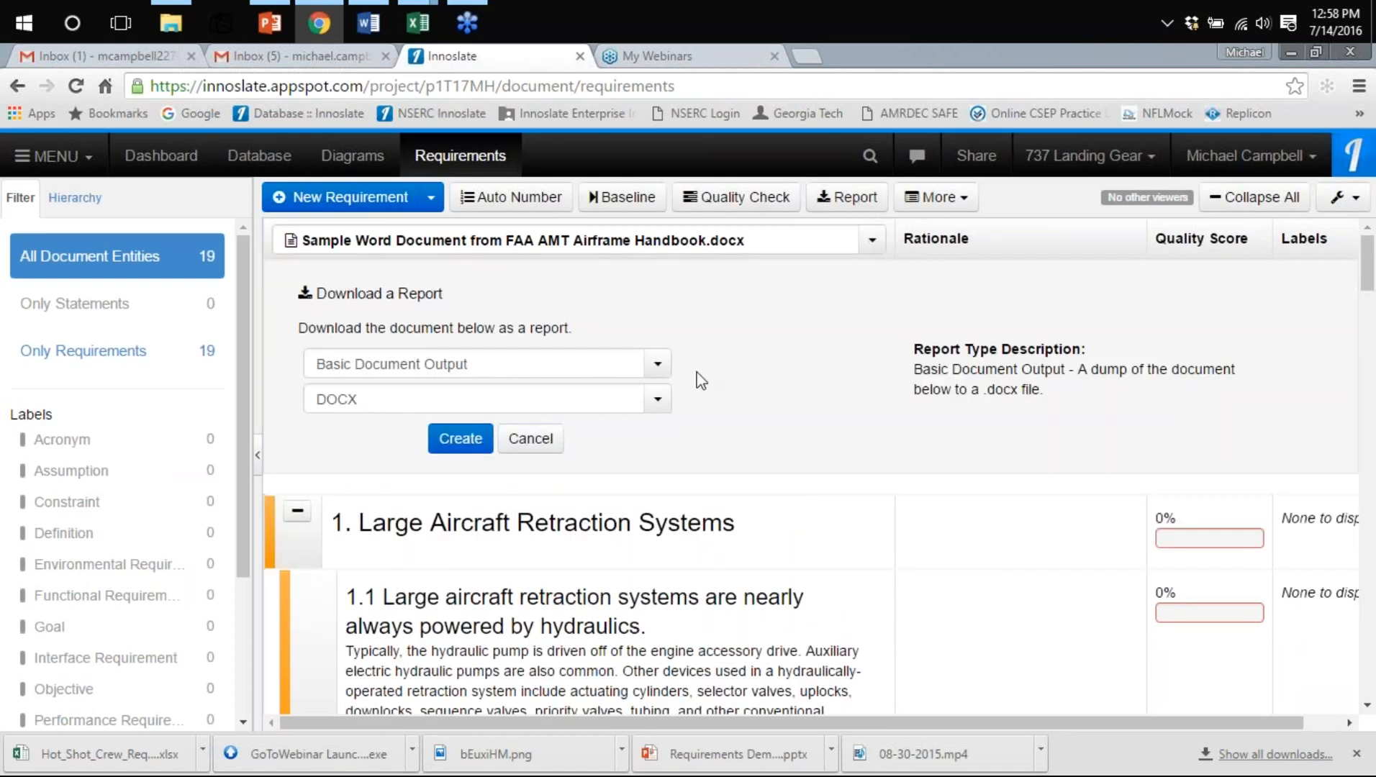
left_click(659, 365)
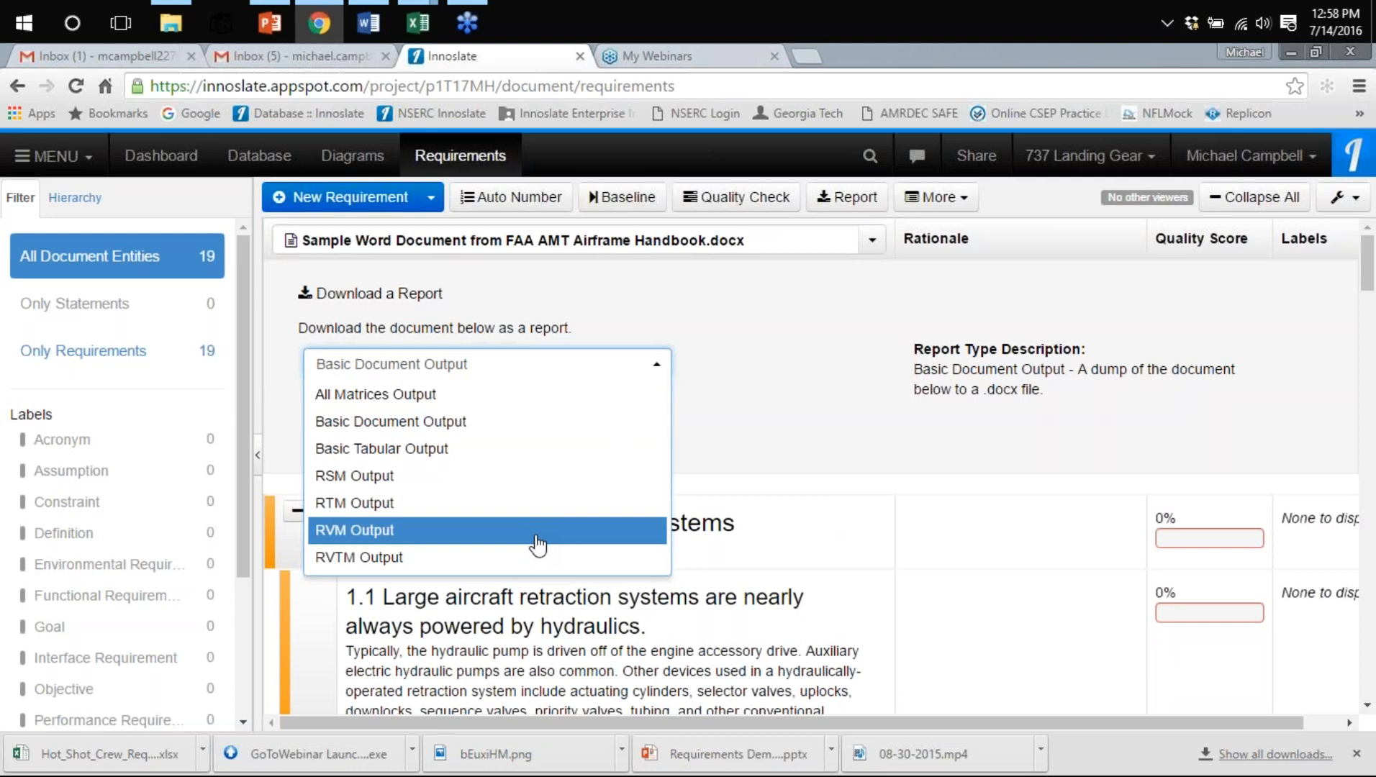
left_click(537, 545)
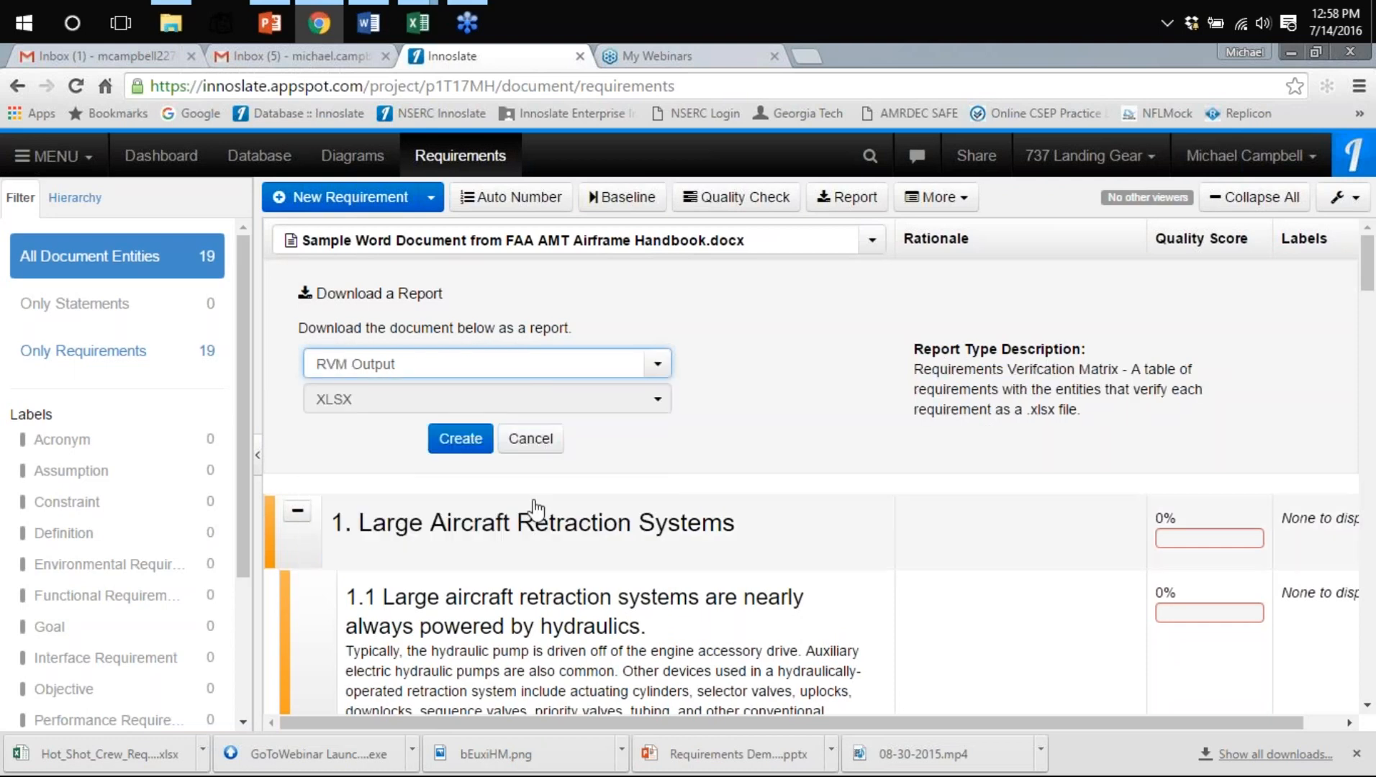
left_click(456, 445)
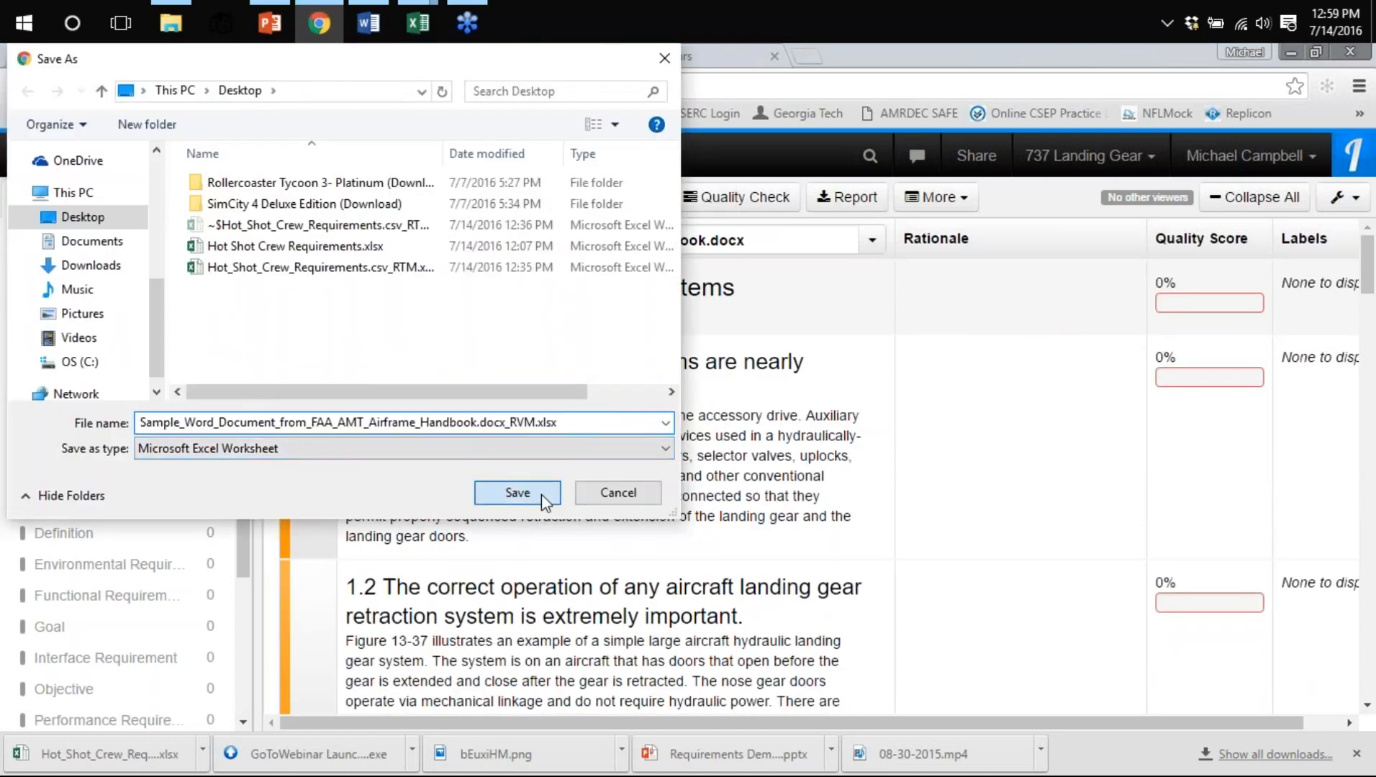
left_click(541, 495)
left_click(147, 765)
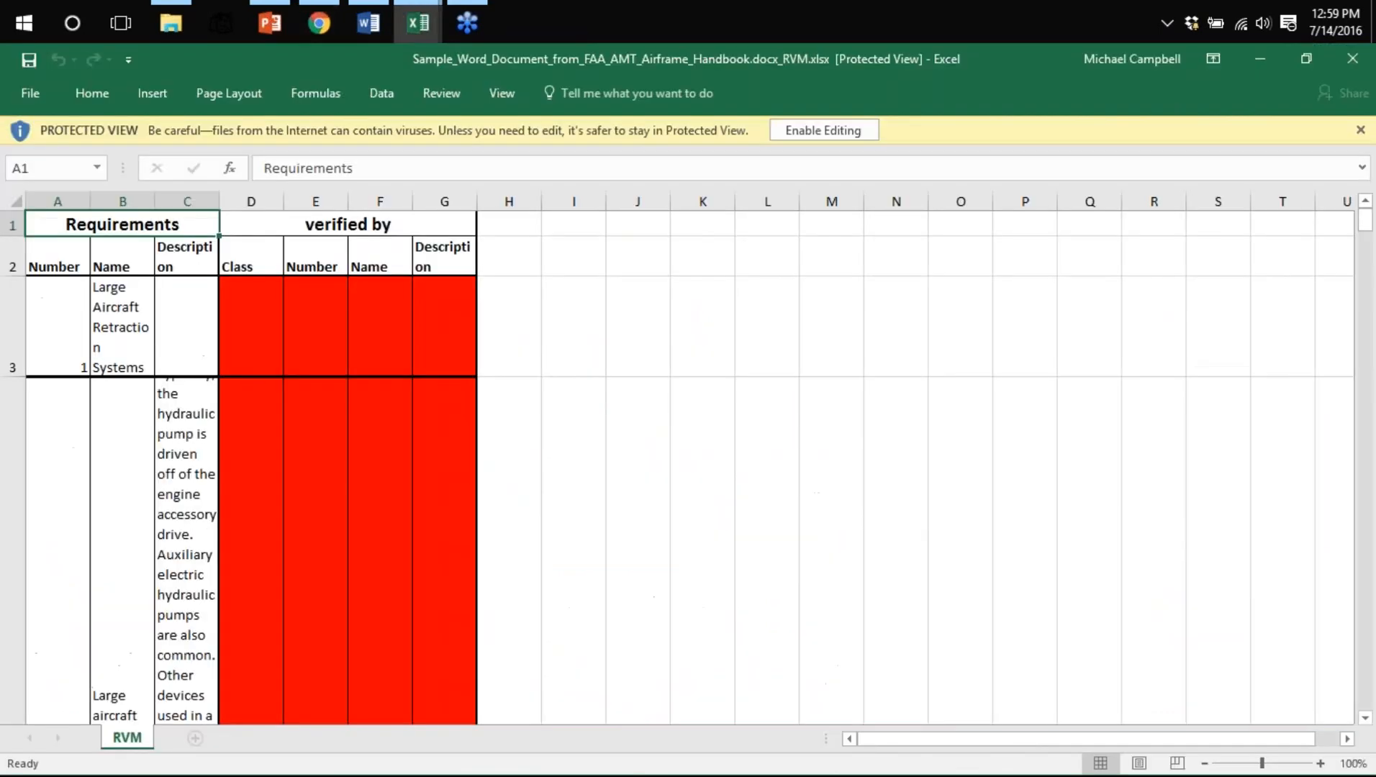
Look through the requirement rows and their verified by columns in the RVM worksheet
scroll(337, 450, "down", 3)
scroll(337, 450, "down", 5)
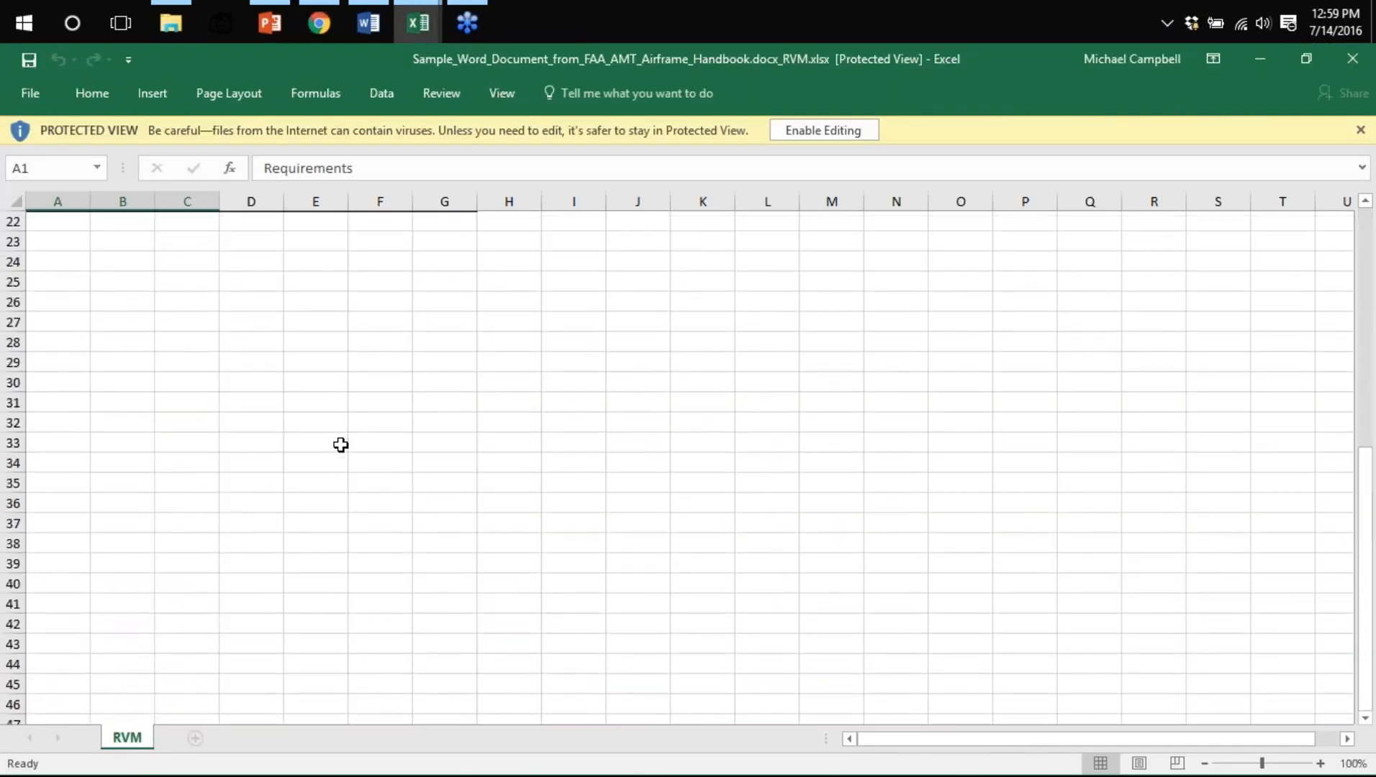
scroll(340, 445, "up", 3)
scroll(340, 446, "down", 3)
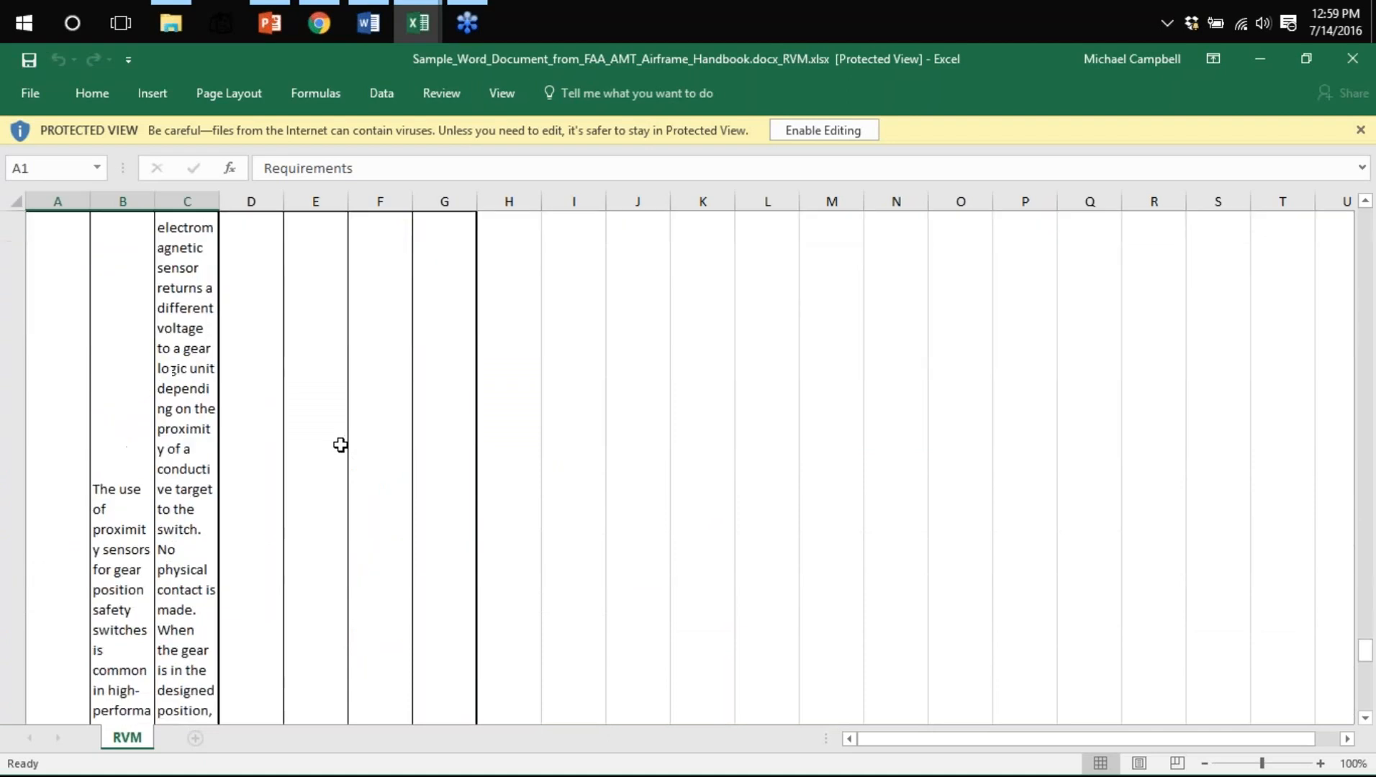
scroll(340, 446, "up", 5)
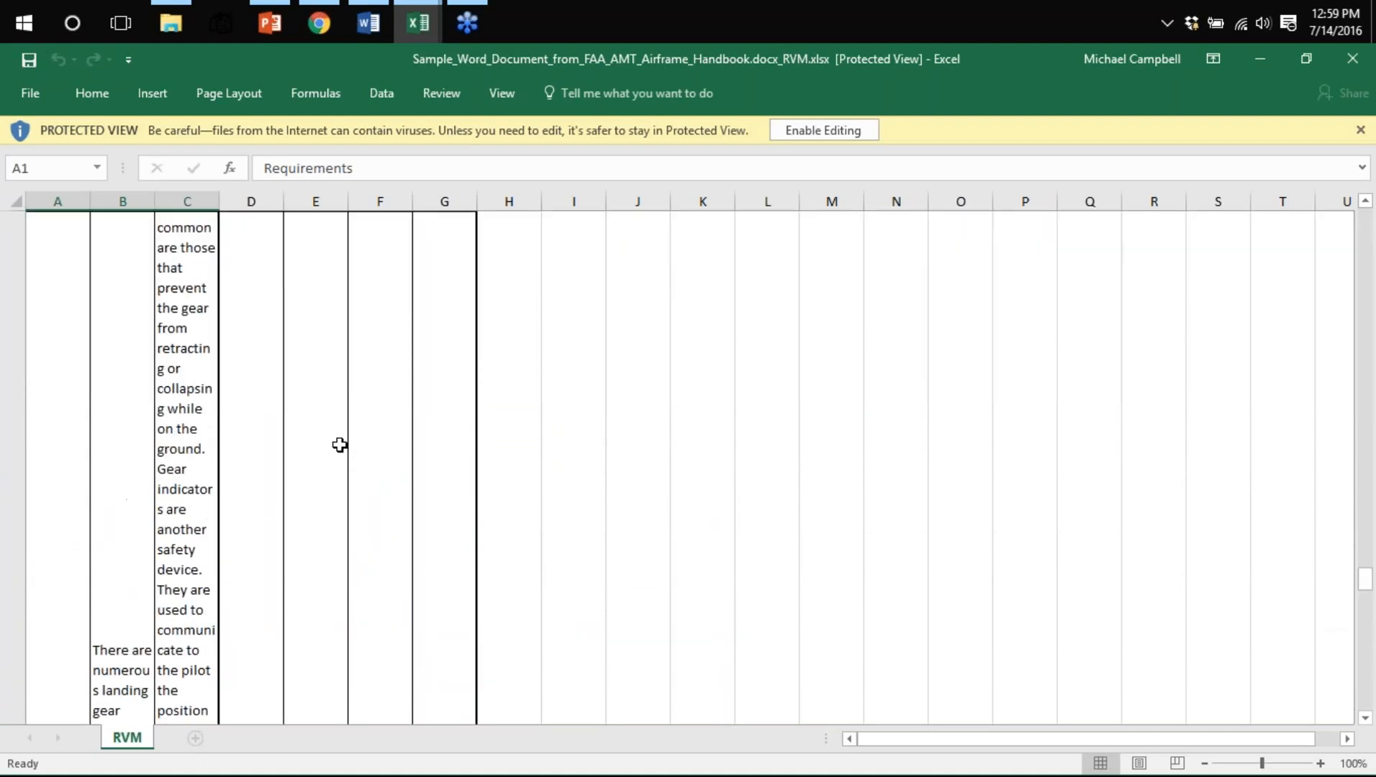
scroll(339, 445, "up", 5)
scroll(339, 444, "up", 8)
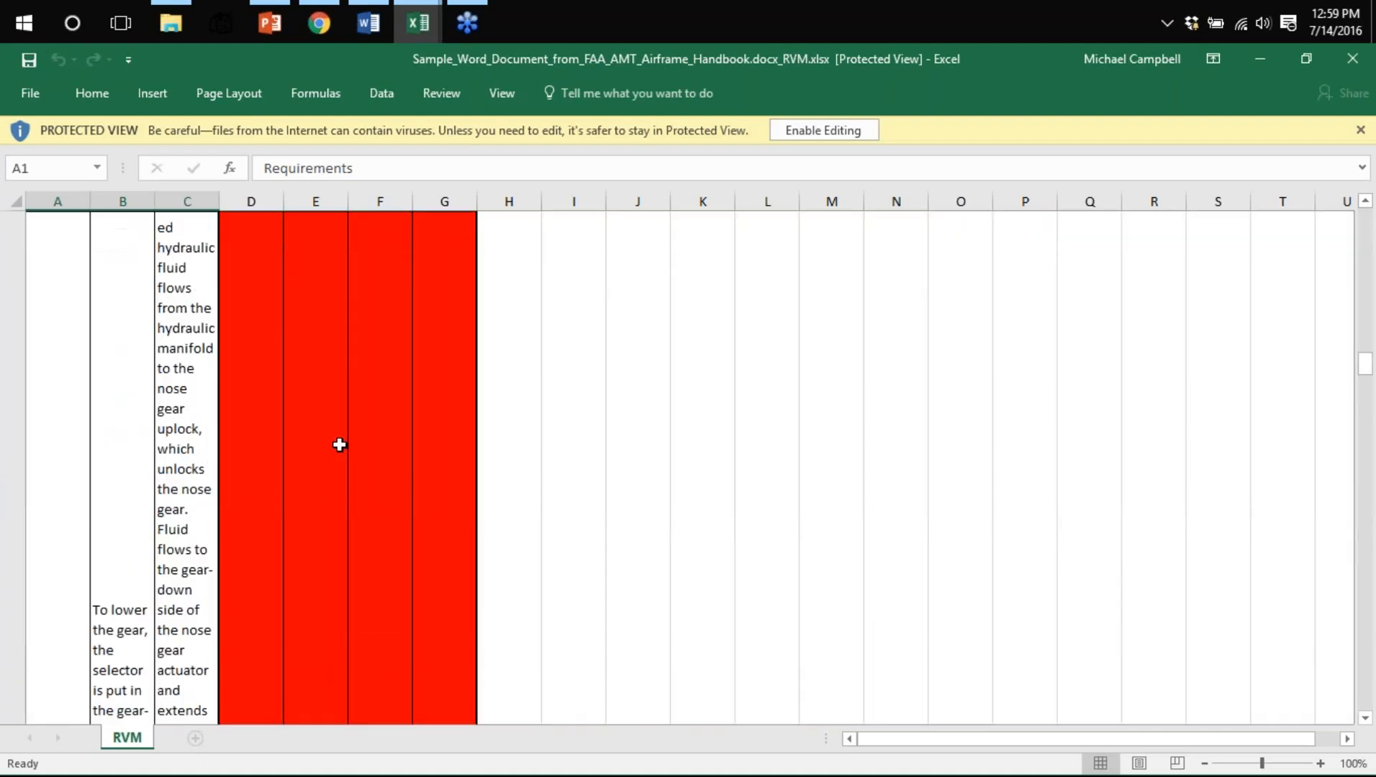
Shrink the worksheet display to 20% and survey the verification matrix from its first row to its last
left_click(1205, 763)
left_click(1205, 763)
left_click(1206, 763)
left_click(1205, 763)
left_click(1205, 763)
left_click(1205, 763)
left_click(1205, 764)
left_click(1205, 763)
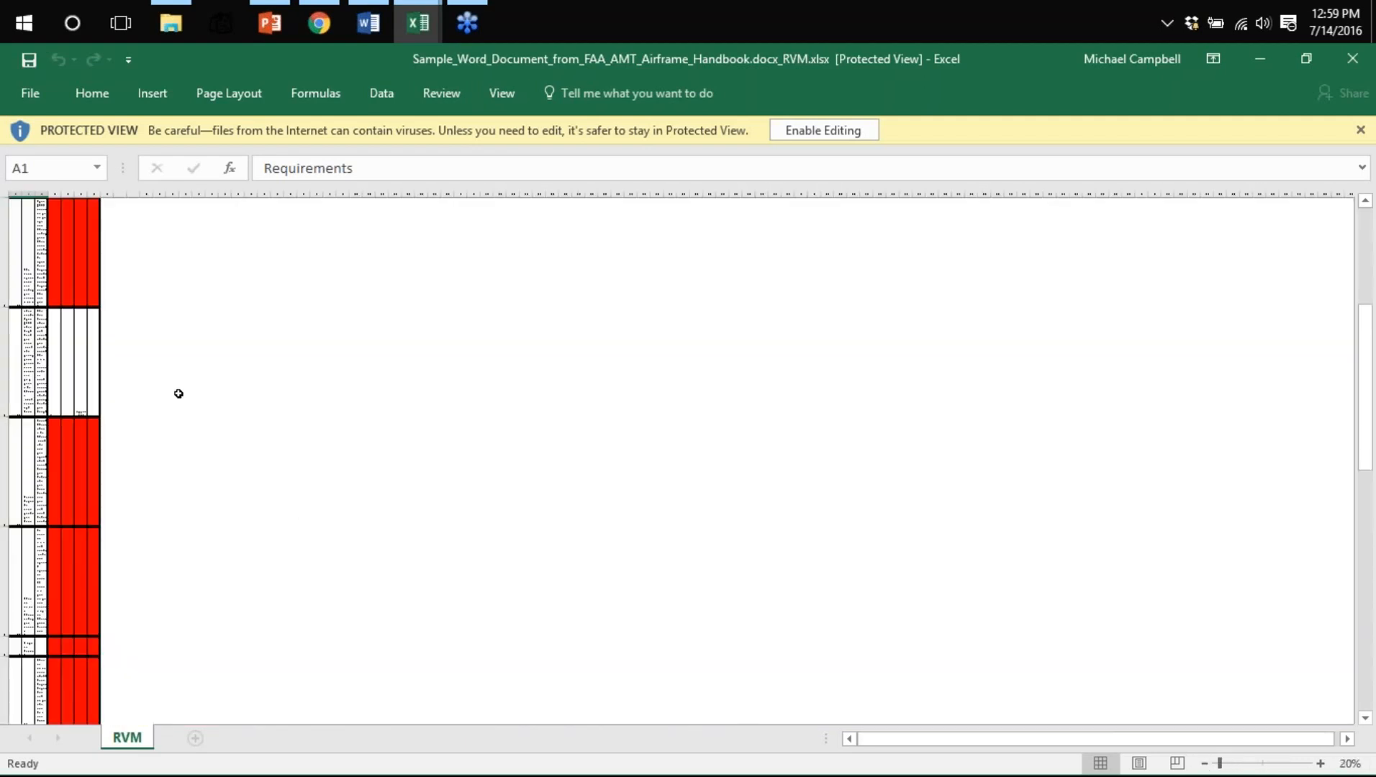
scroll(174, 384, "down", 5)
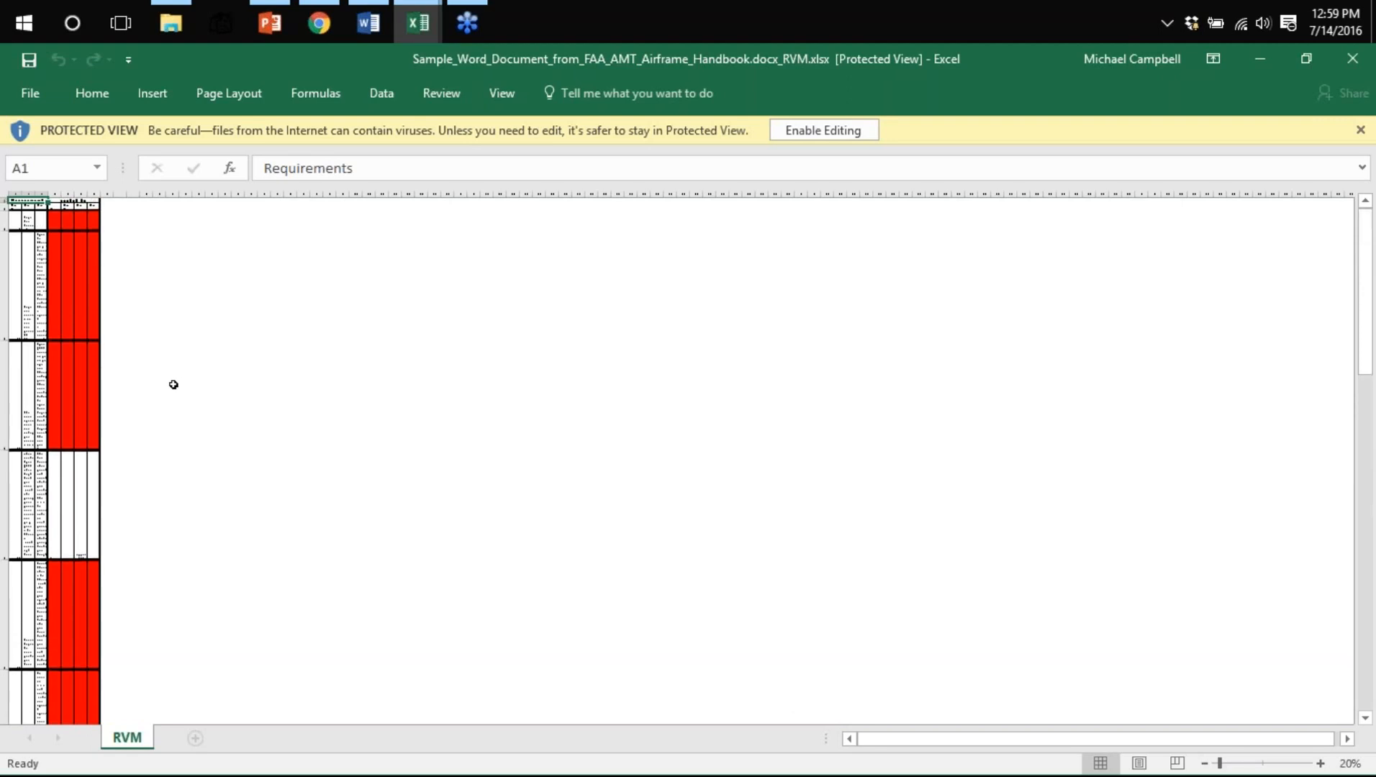
scroll(173, 386, "down", 3)
scroll(173, 386, "down", 1)
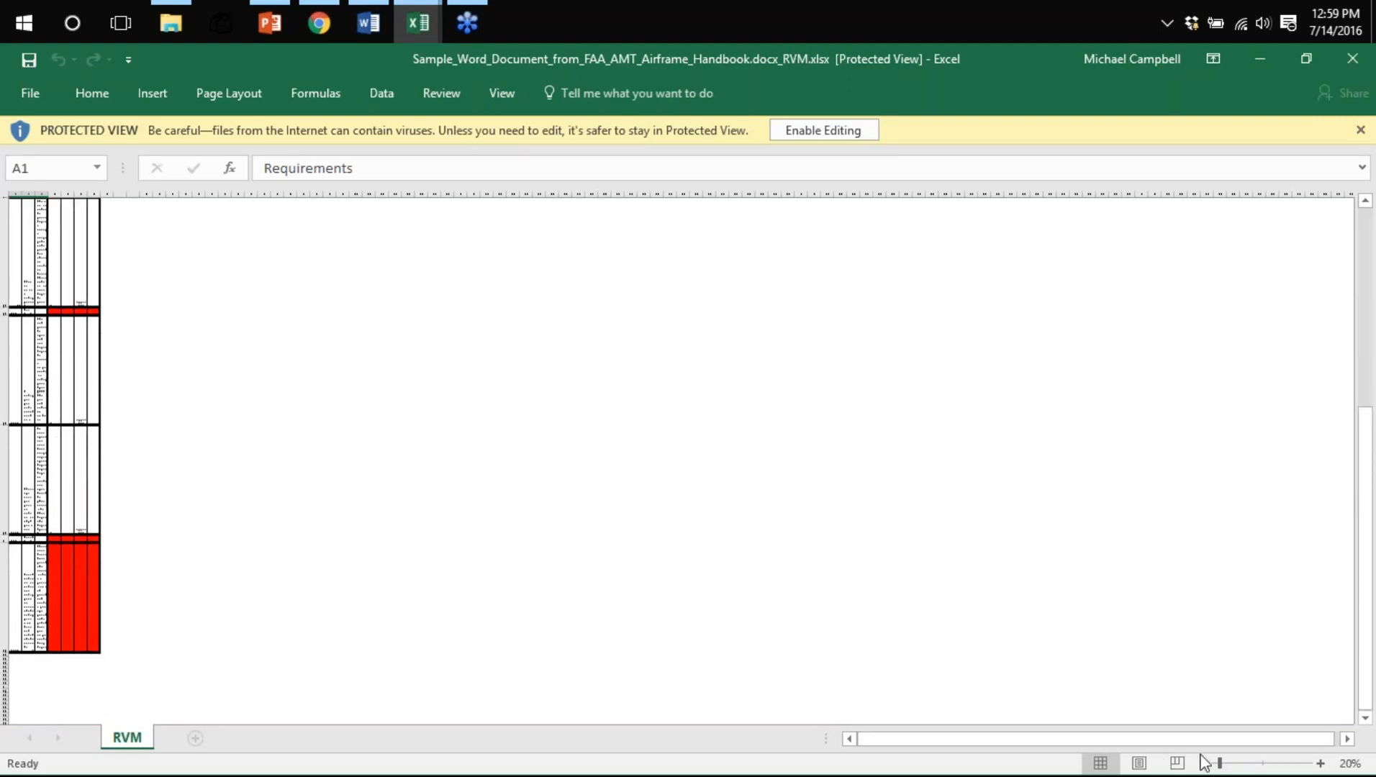
Enlarge the worksheet display to 90% and examine the verified by entries of requirement 3.1.1.2 and the rows above it
left_click(1321, 763)
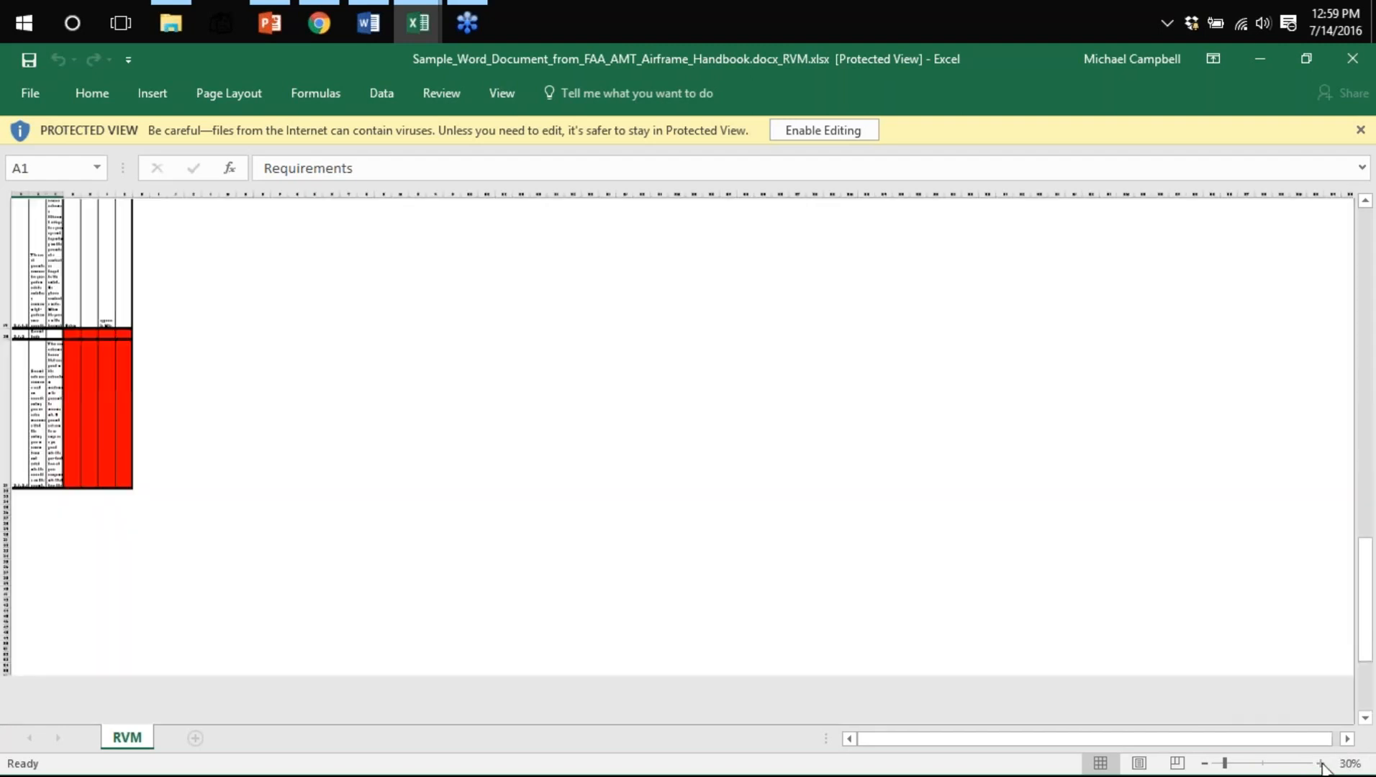
left_click(1322, 763)
left_click(1321, 764)
left_click(1321, 764)
left_click(1321, 764)
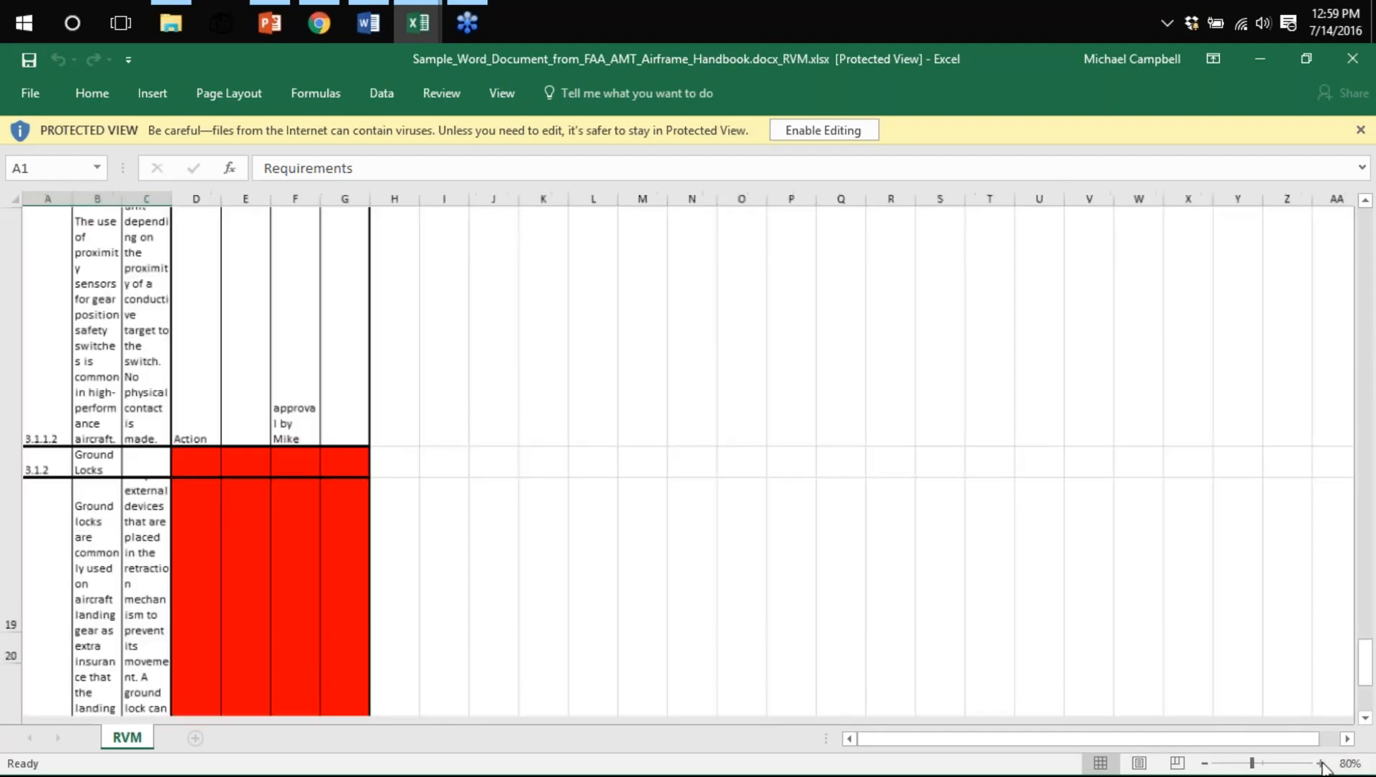
left_click(1321, 763)
left_click(1322, 764)
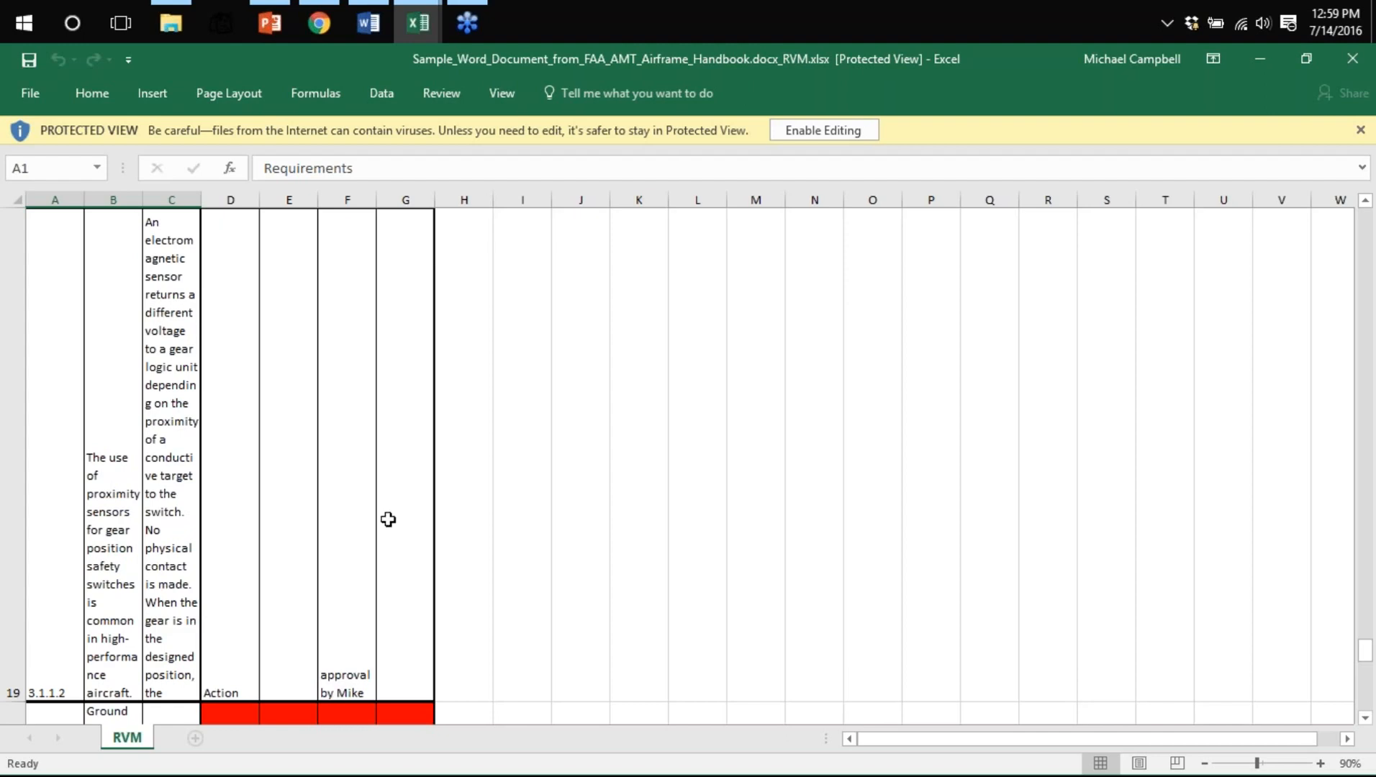
scroll(387, 519, "up", 2)
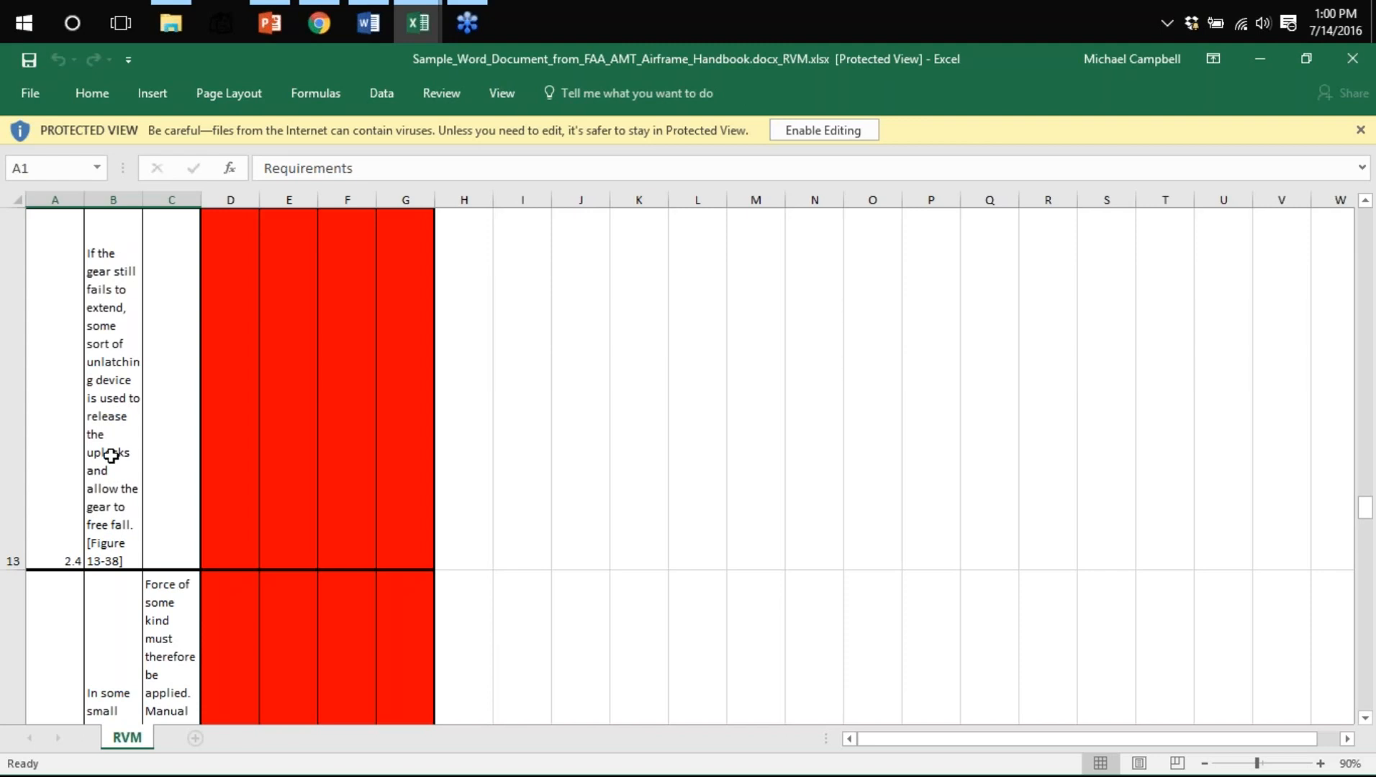
Switch to Innoslate in Chrome, open the project's test plan document and look through its sections up to Performance Testing
left_click(320, 23)
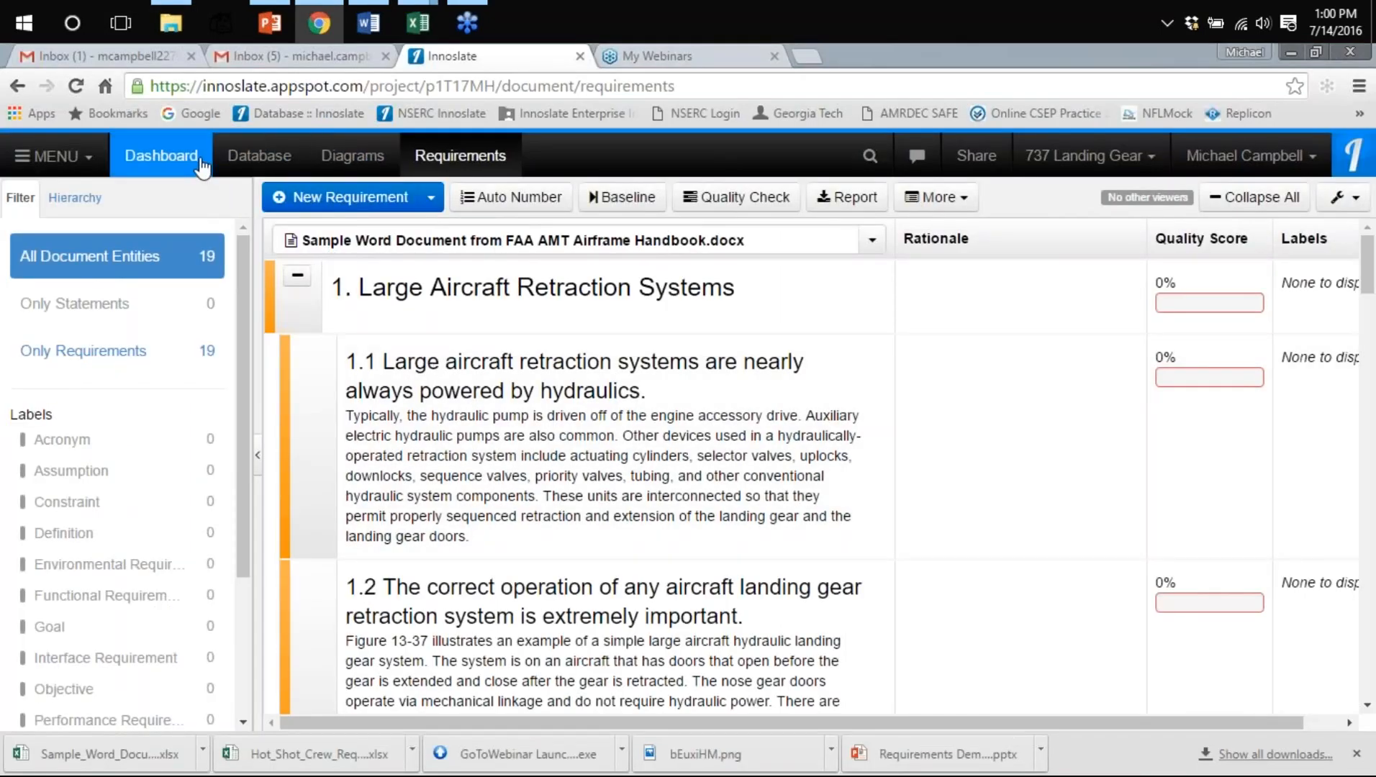
left_click(68, 160)
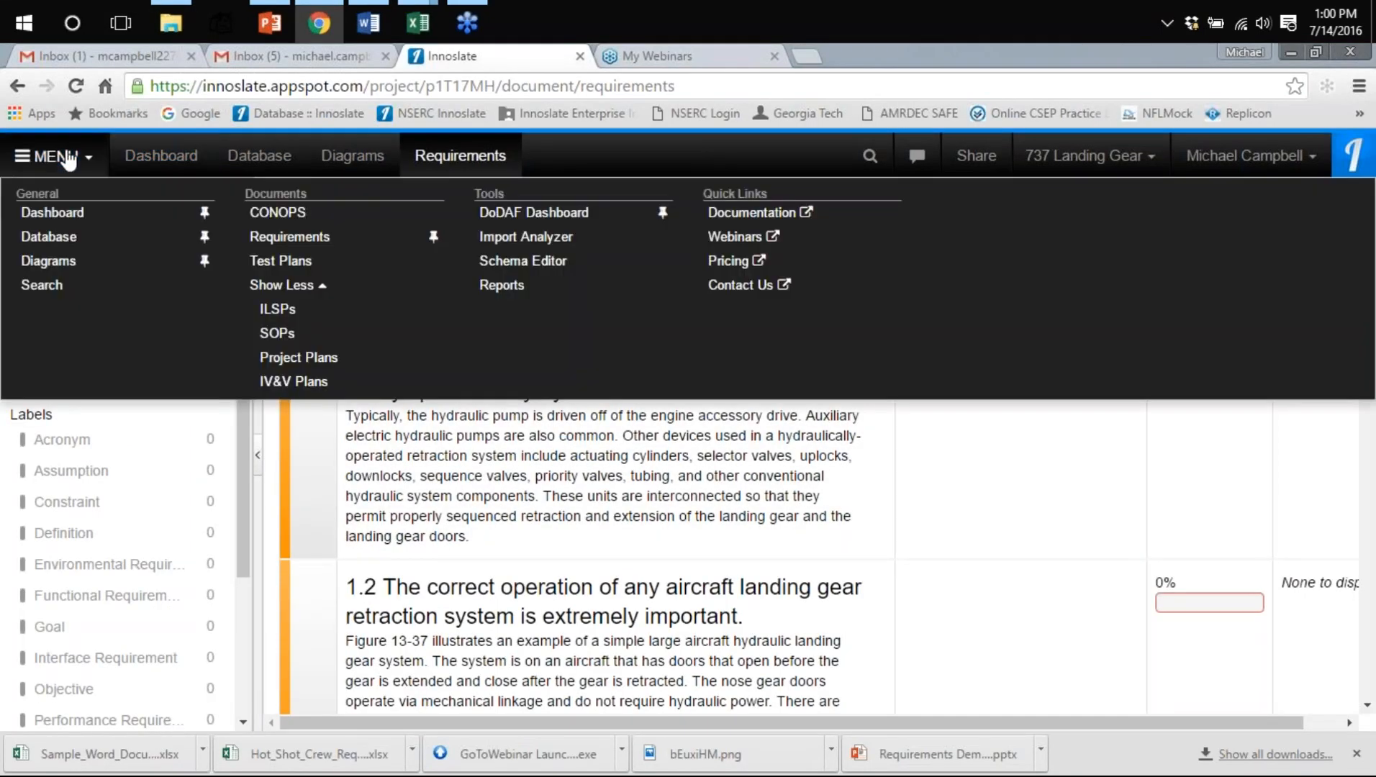
left_click(306, 260)
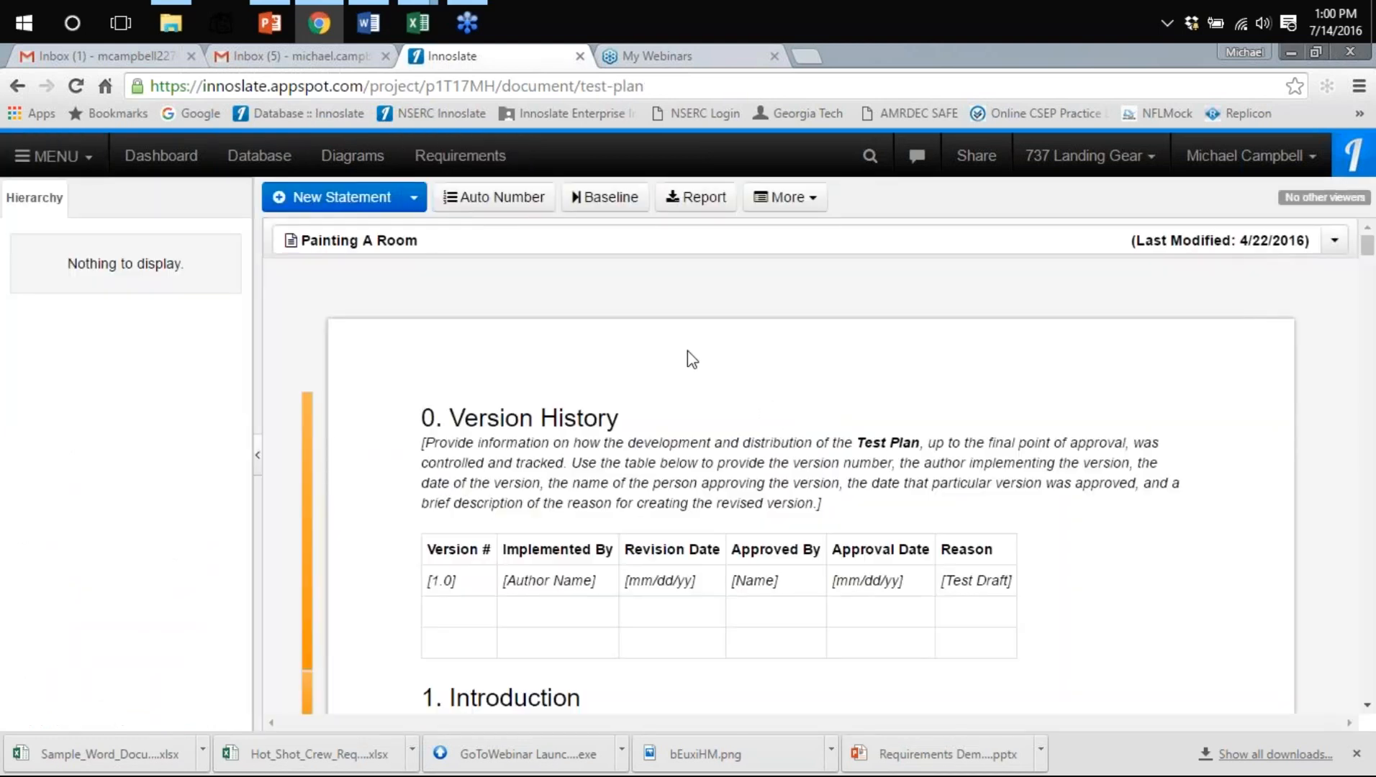
scroll(690, 403, "down", 4)
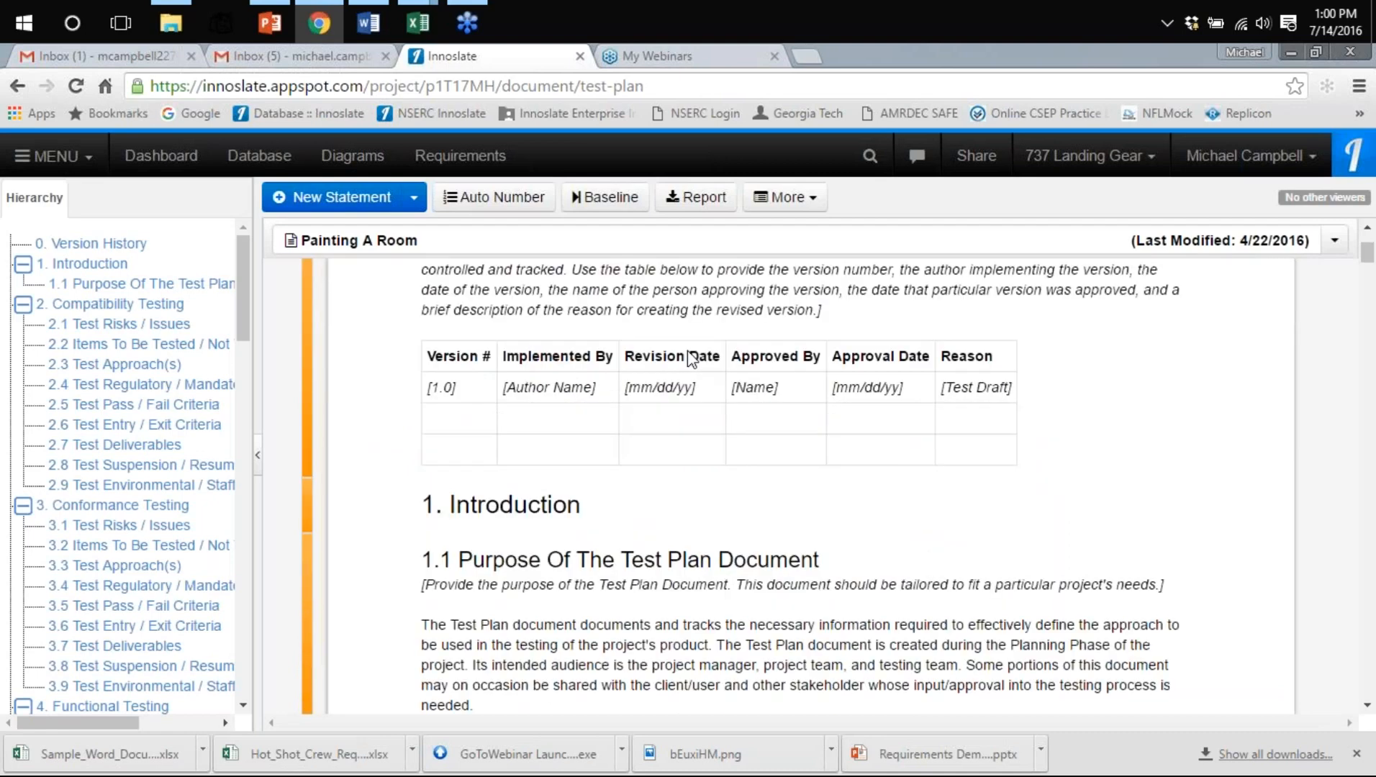
scroll(656, 441, "down", 10)
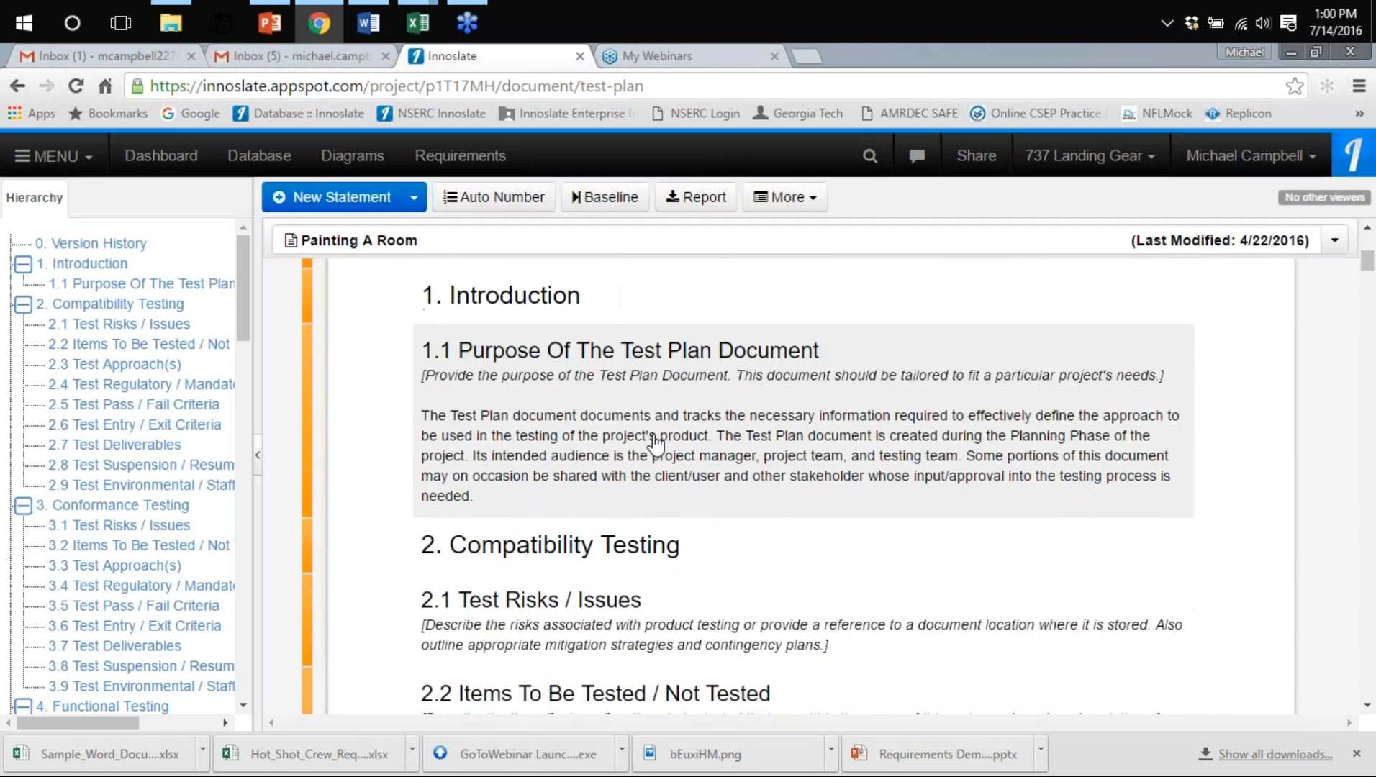
scroll(656, 447, "down", 20)
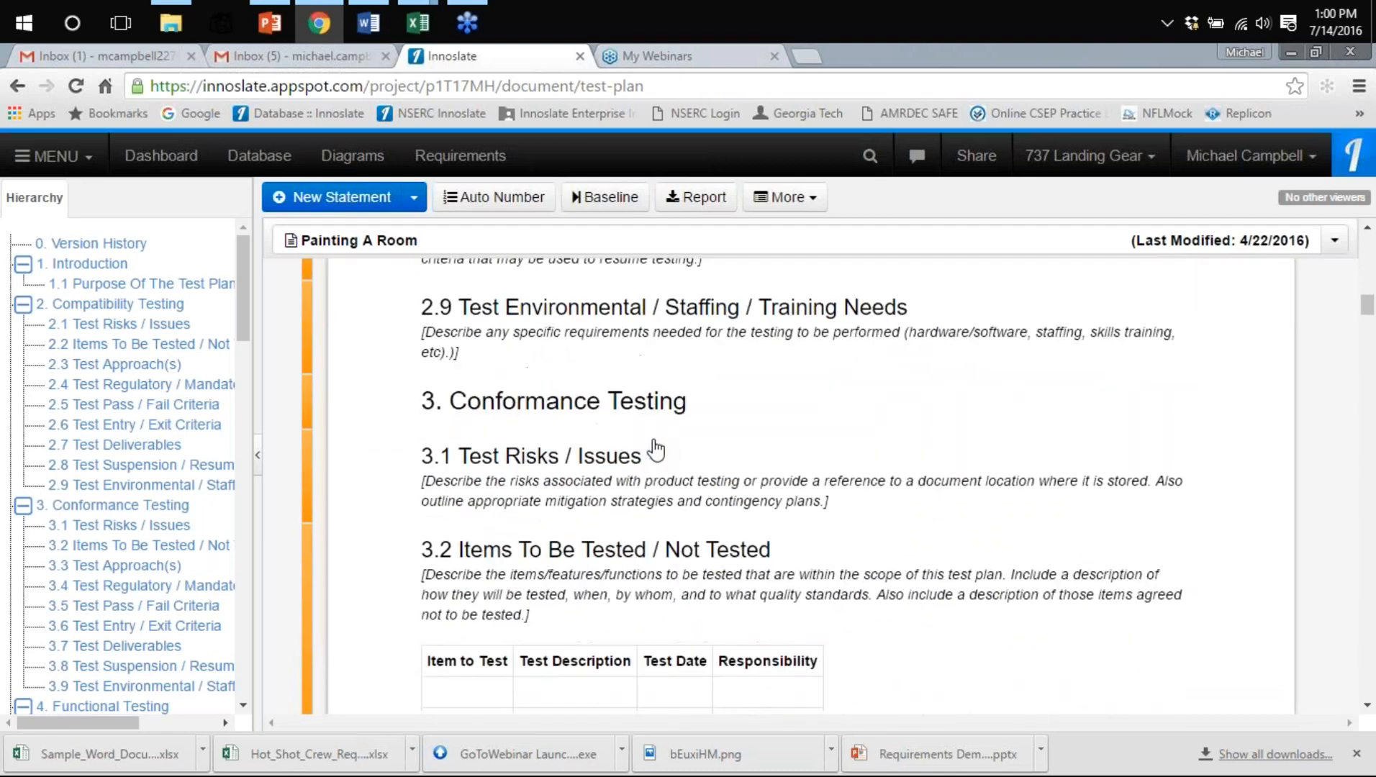
scroll(657, 448, "down", 18)
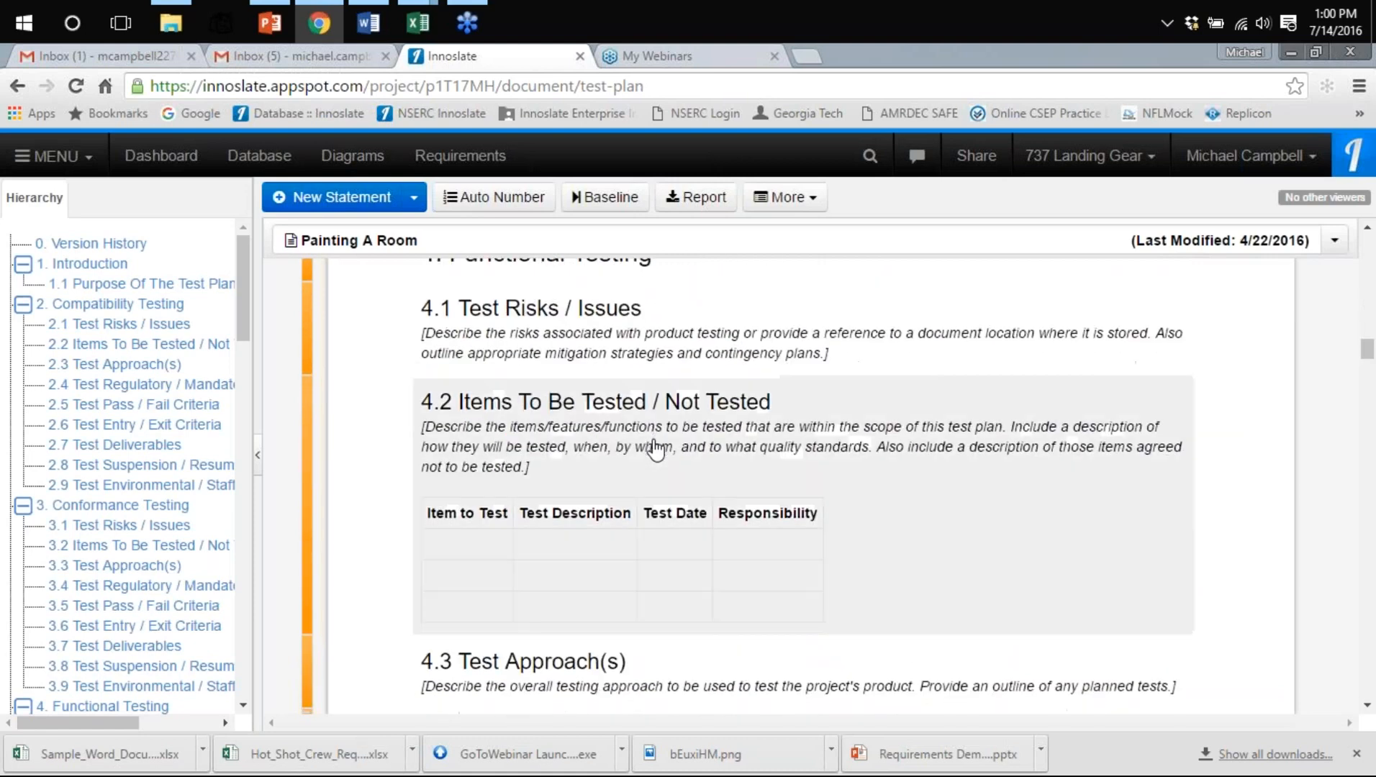
scroll(657, 448, "down", 20)
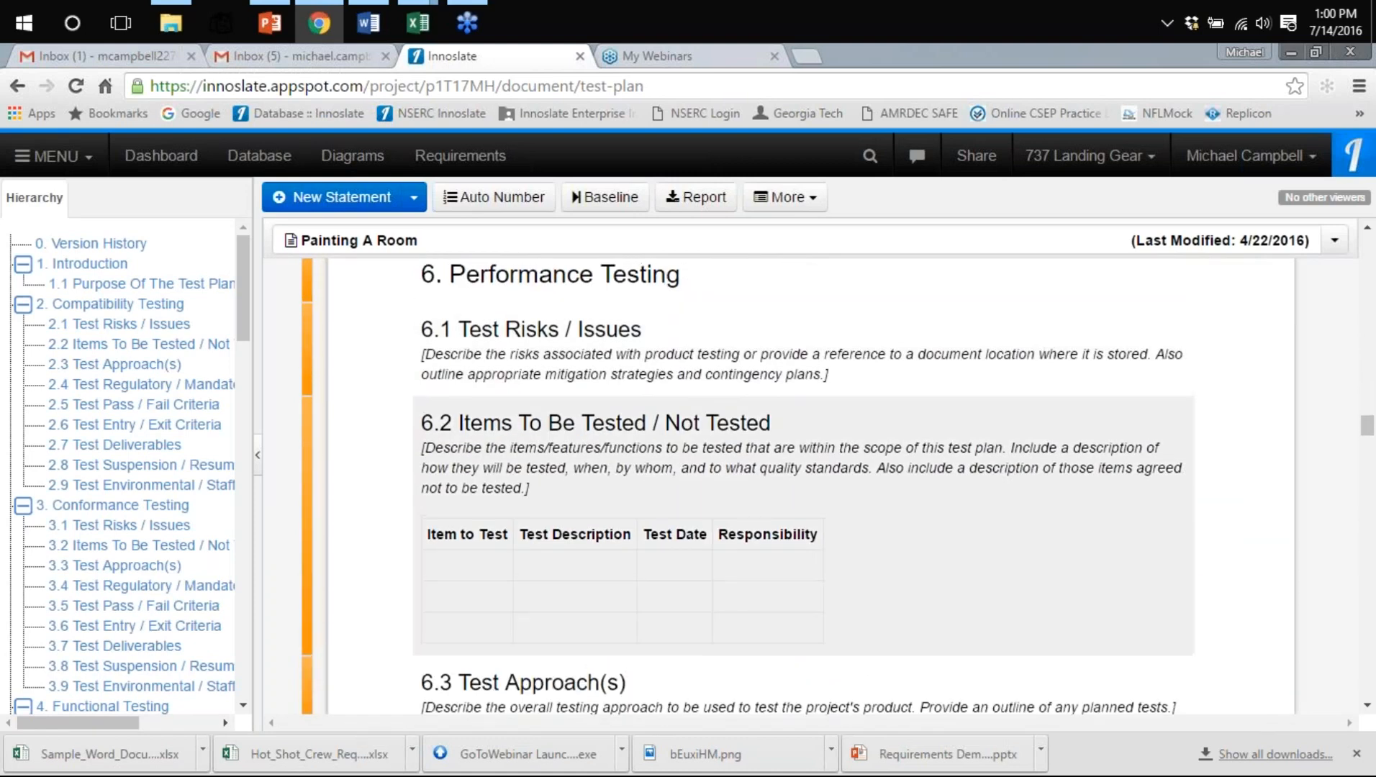
Read the Performance Testing subsections of the test plan, from items to be tested through staffing and training needs
scroll(616, 405, "up", 2)
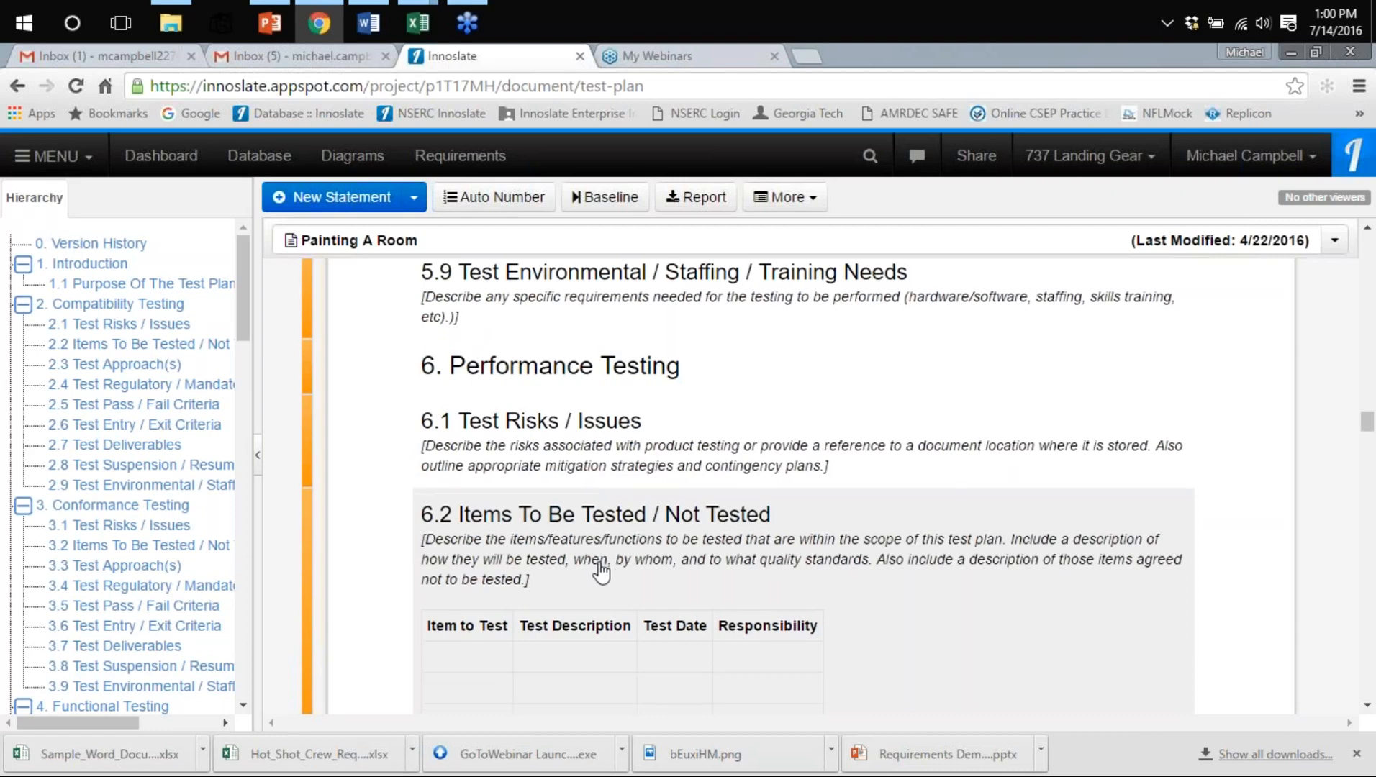
scroll(602, 574, "down", 4)
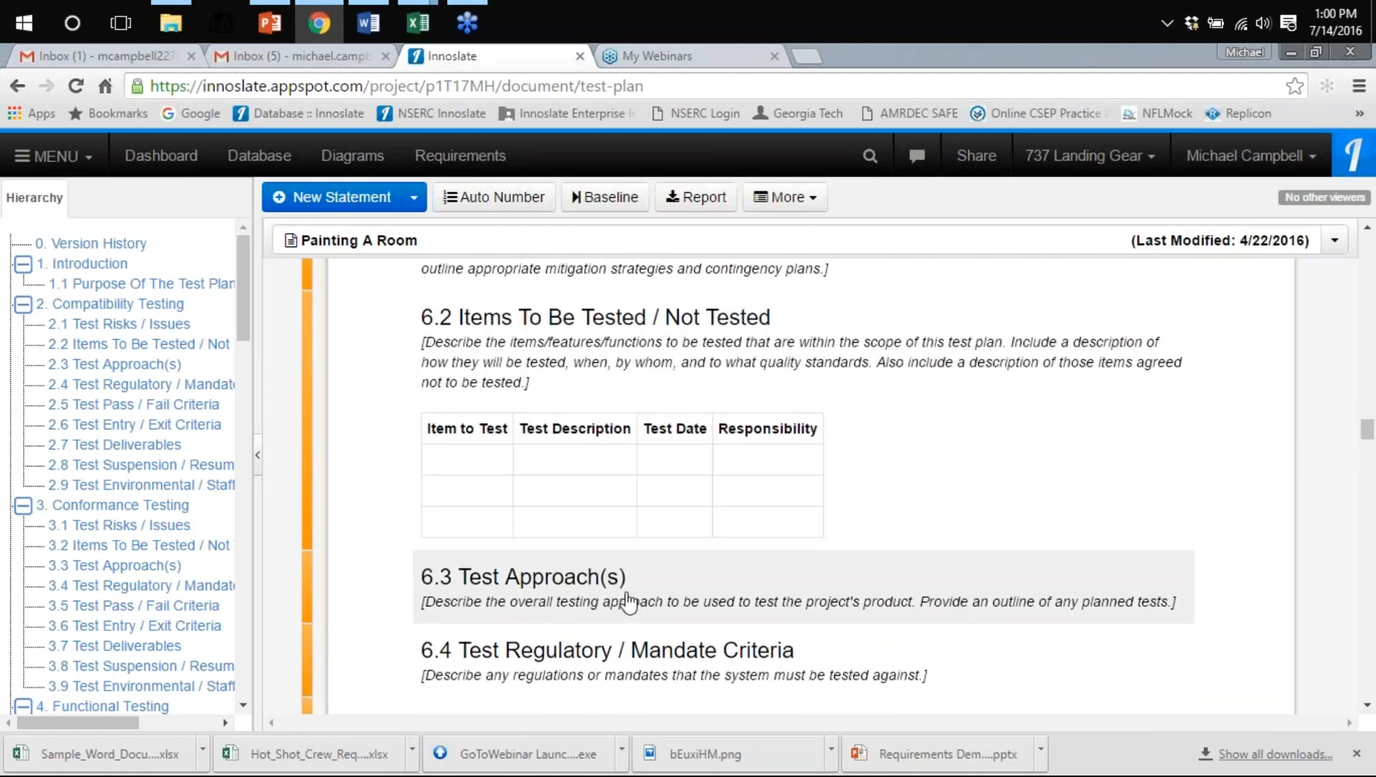
scroll(648, 597, "down", 3)
scroll(660, 590, "down", 2)
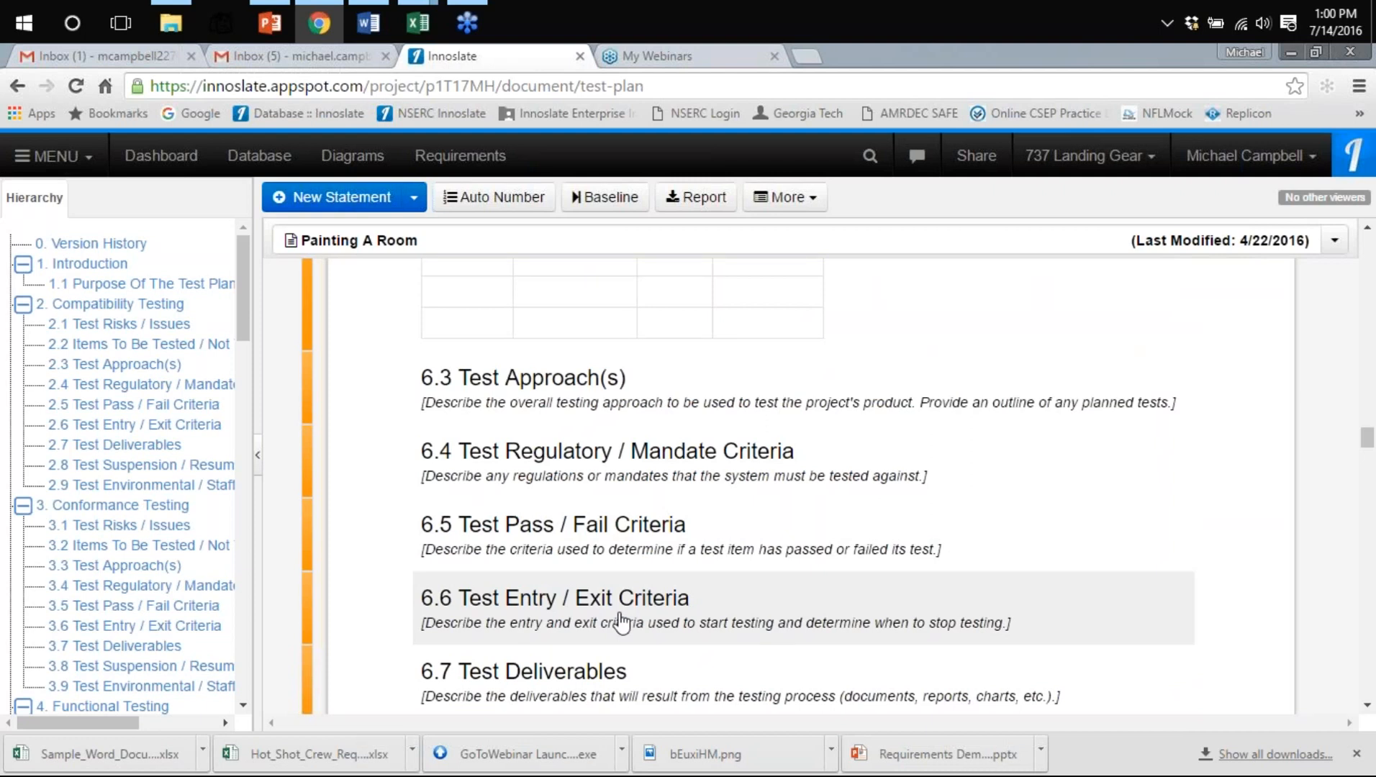
scroll(621, 623, "down", 1)
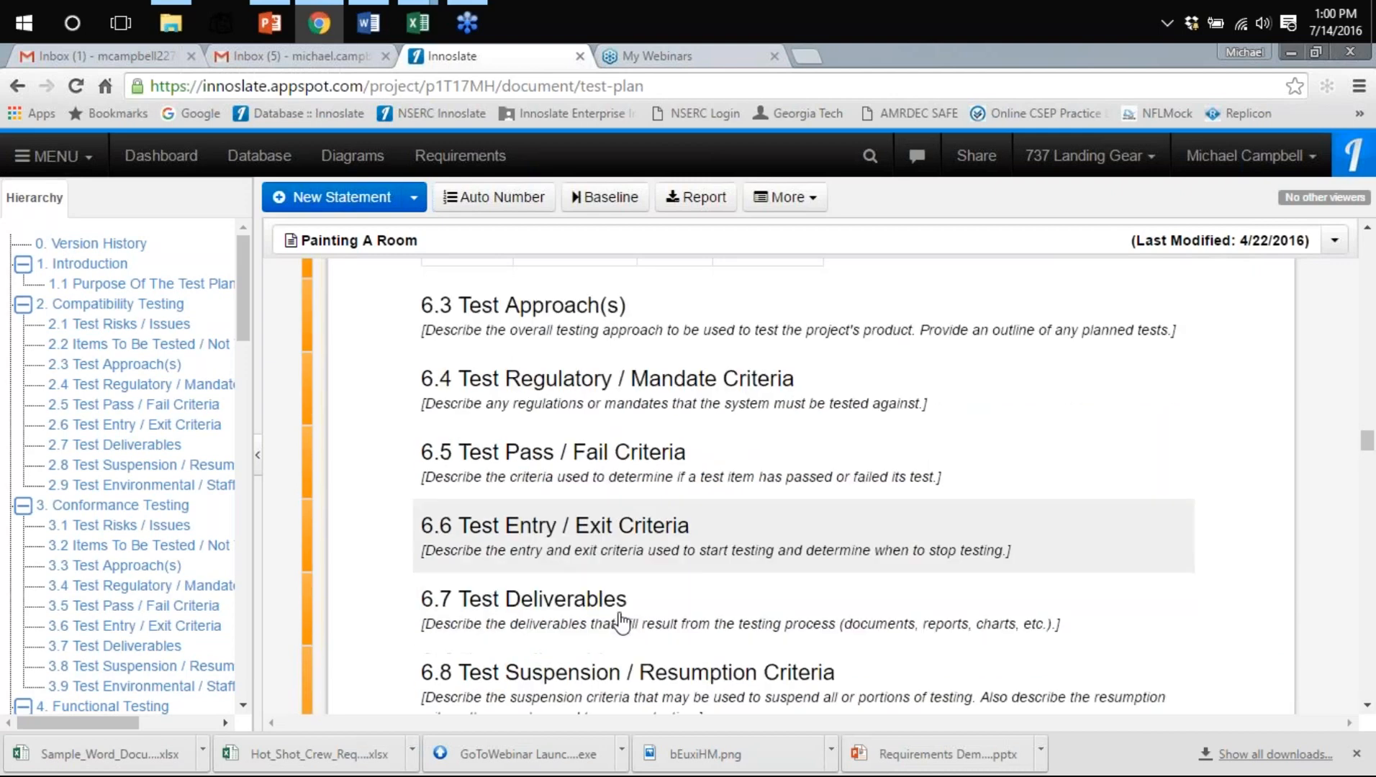
scroll(605, 605, "down", 1)
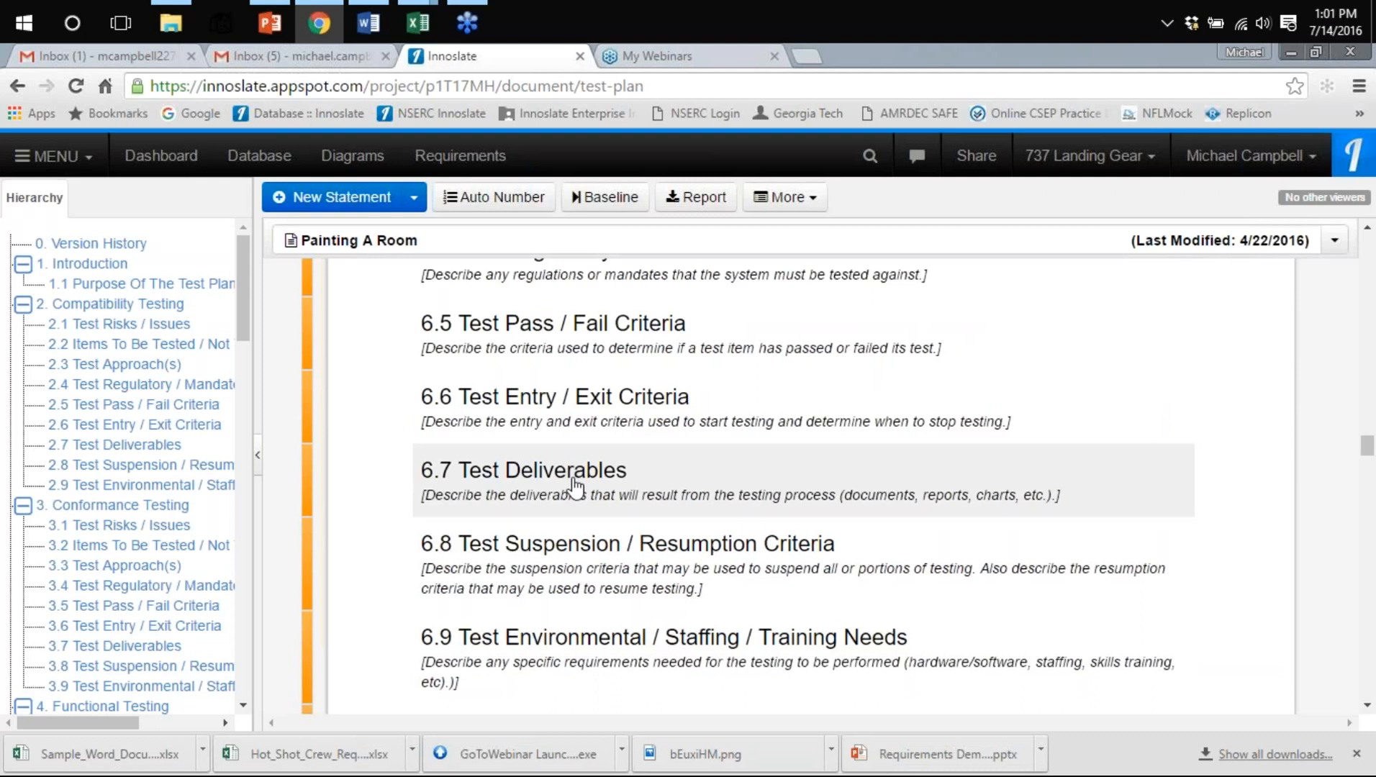
Open the full entity view of test plan statement 6.7 Test Deliverables and examine all of its available relationships
left_click(575, 488)
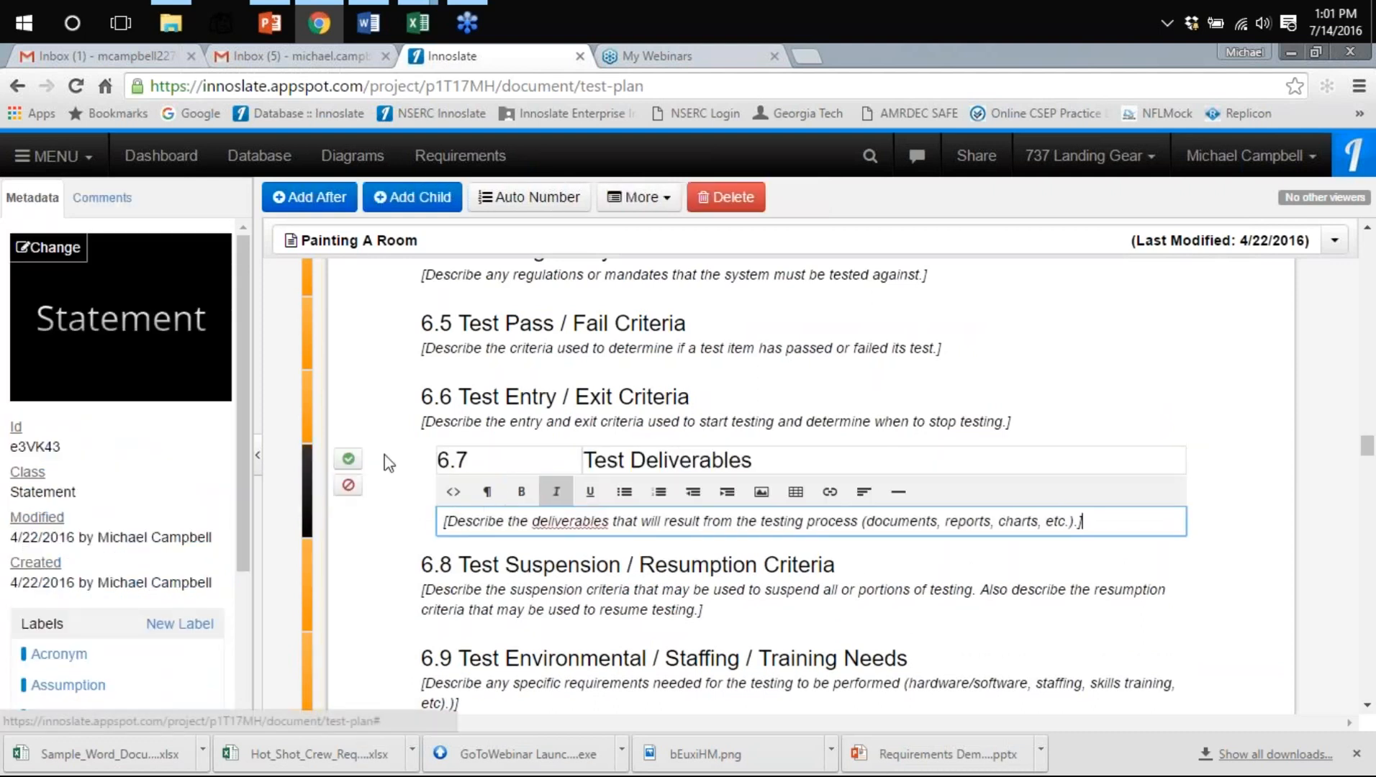
left_click(640, 197)
left_click(665, 231)
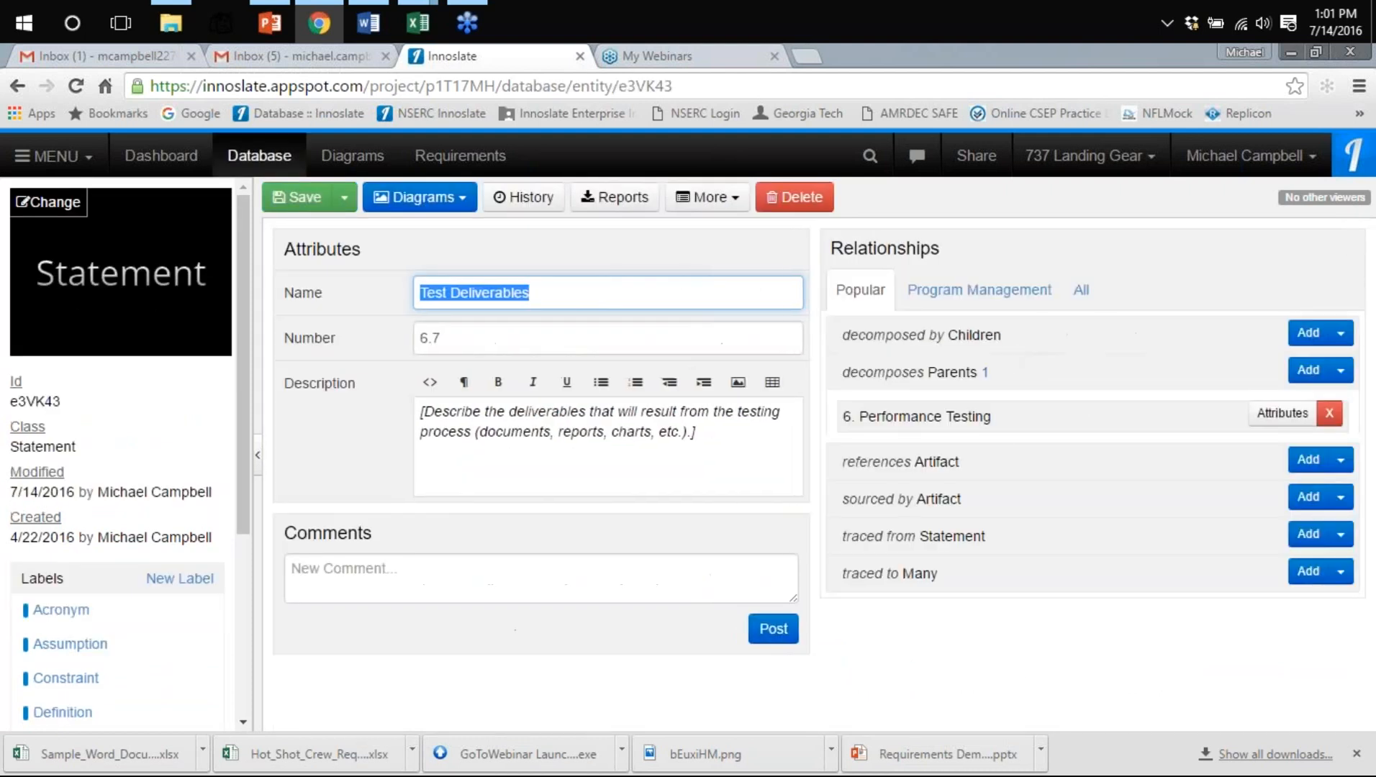
left_click(1082, 291)
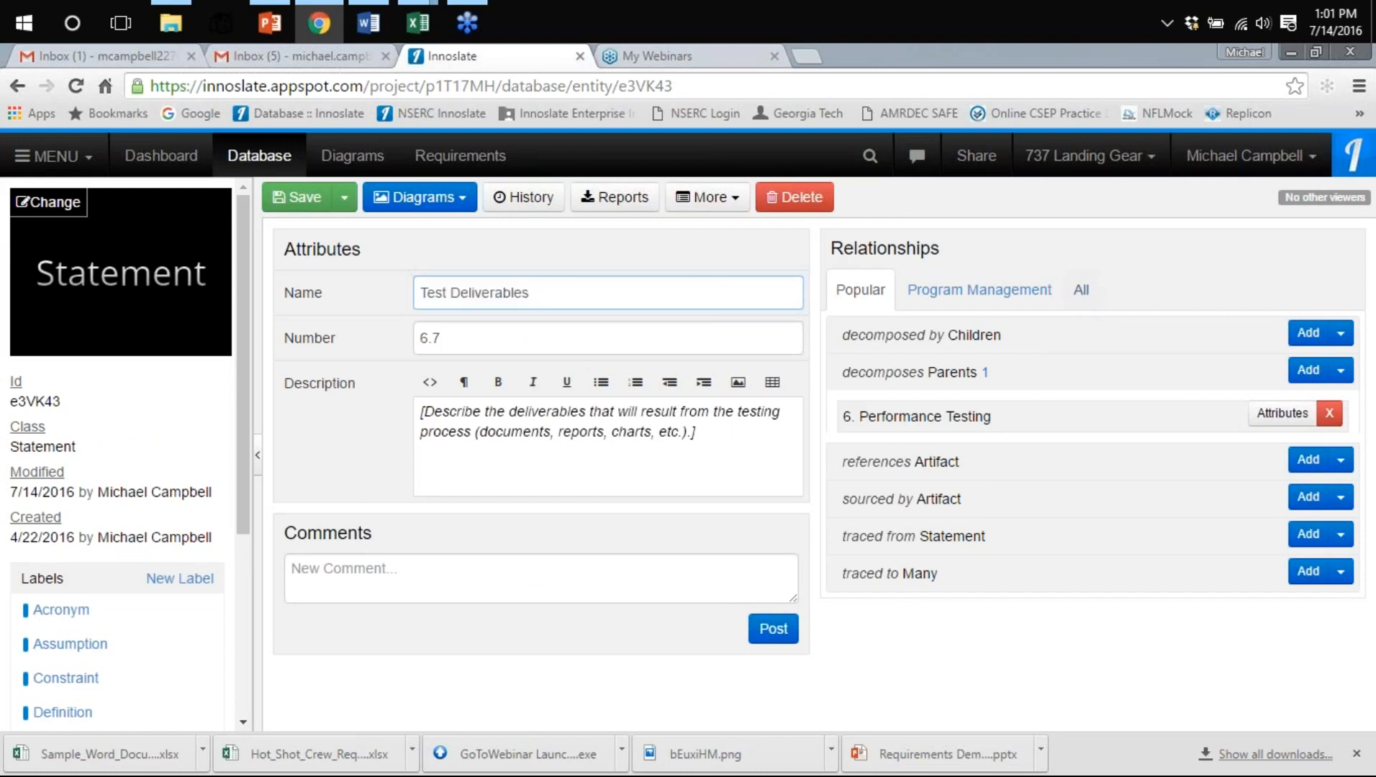
scroll(1026, 455, "down", 3)
scroll(1029, 455, "down", 2)
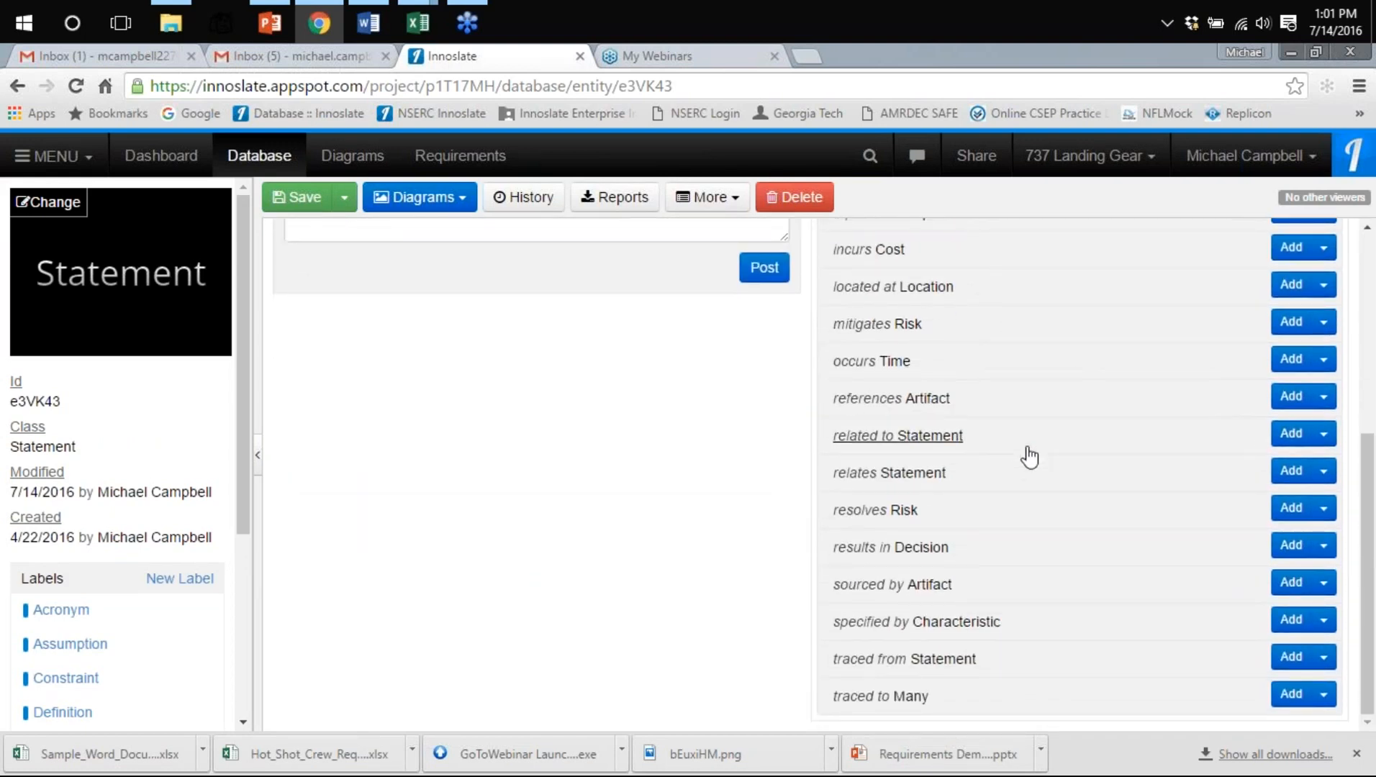
scroll(1029, 455, "up", 4)
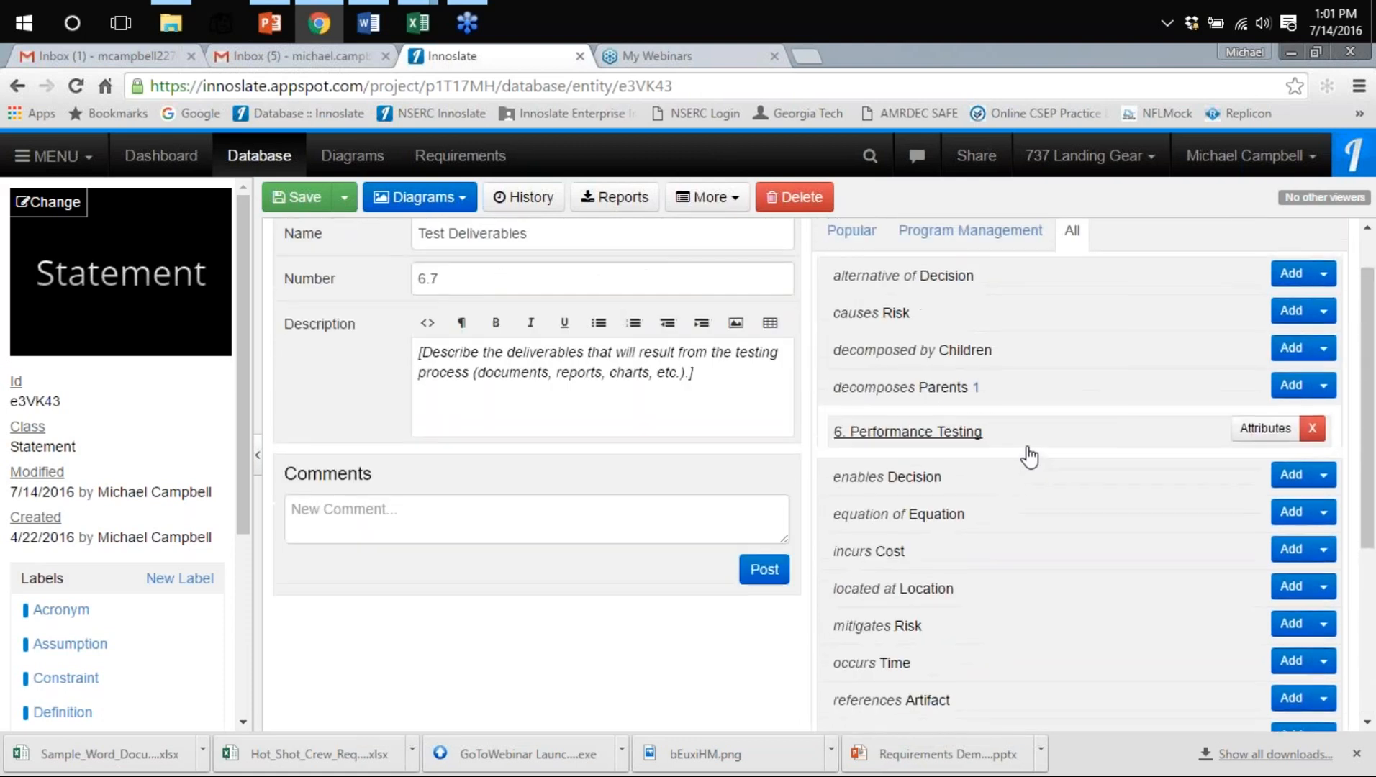
scroll(1029, 456, "up", 1)
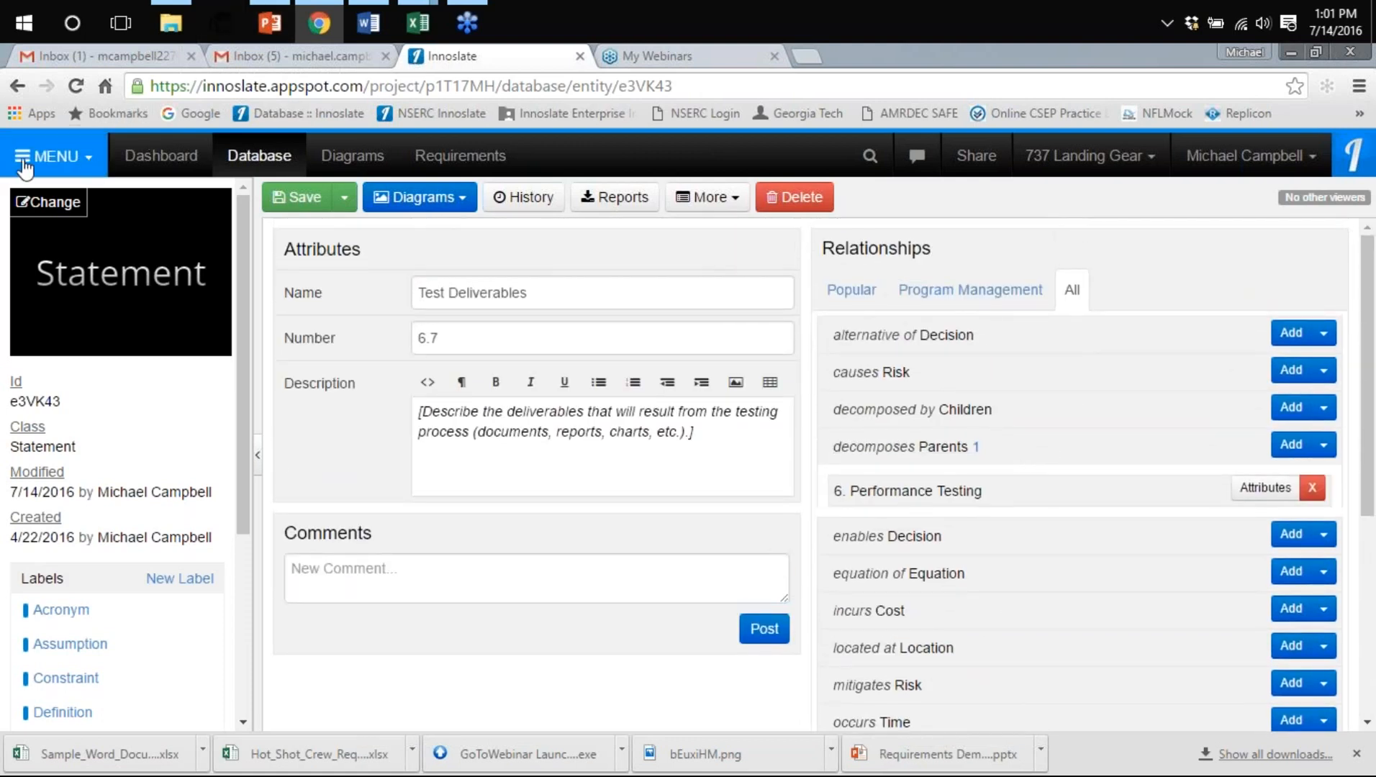
Create an IV&V plan document named "test" from the CDC Independent Verification & Validation Plan (With Guidelines) template
left_click(54, 156)
left_click(287, 383)
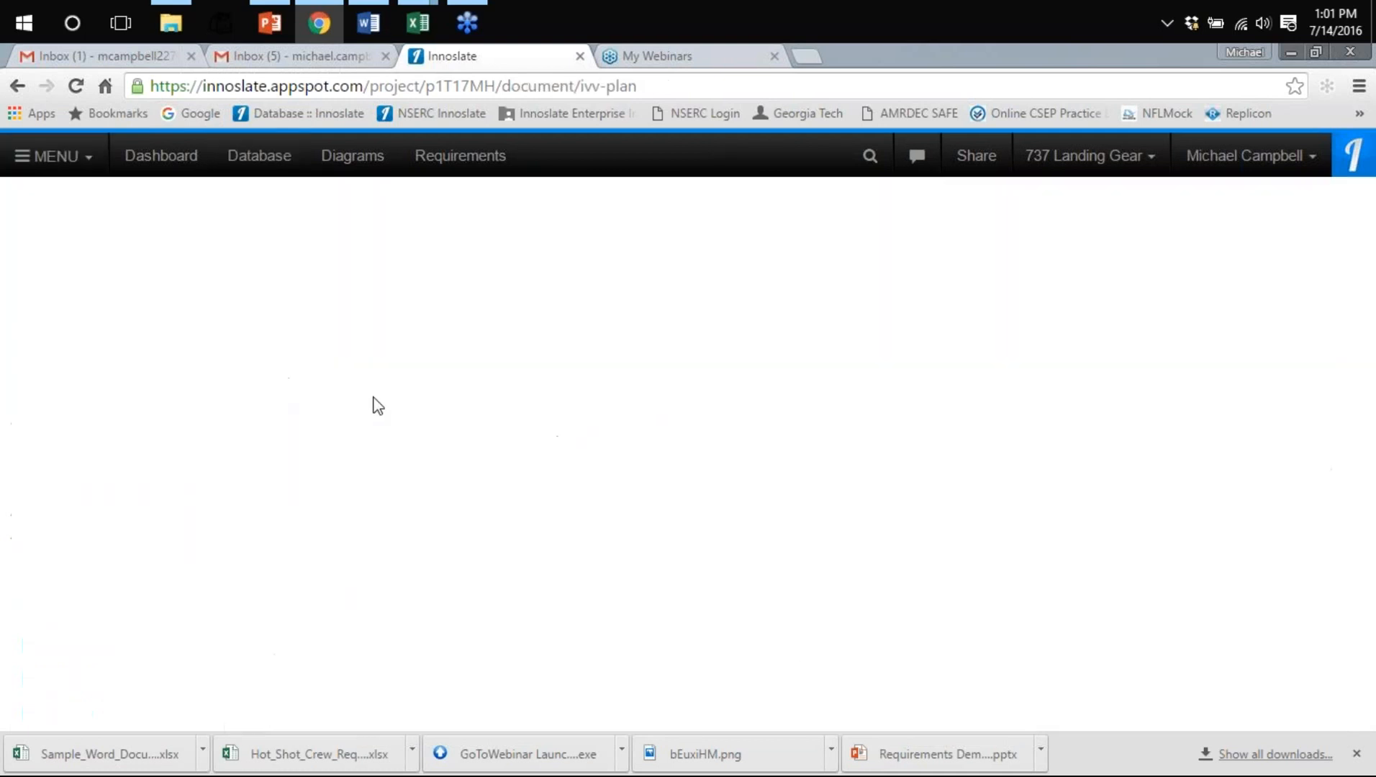
type("test")
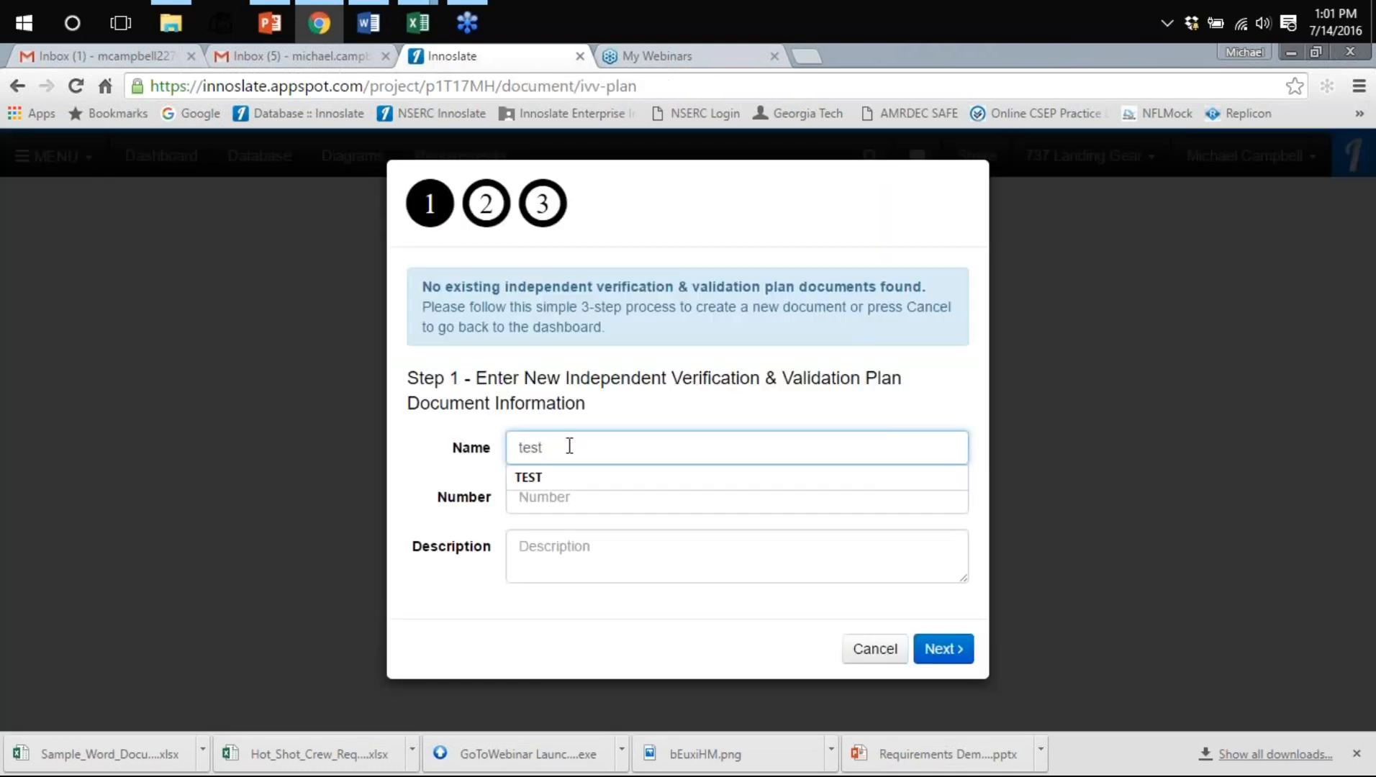
key("Return")
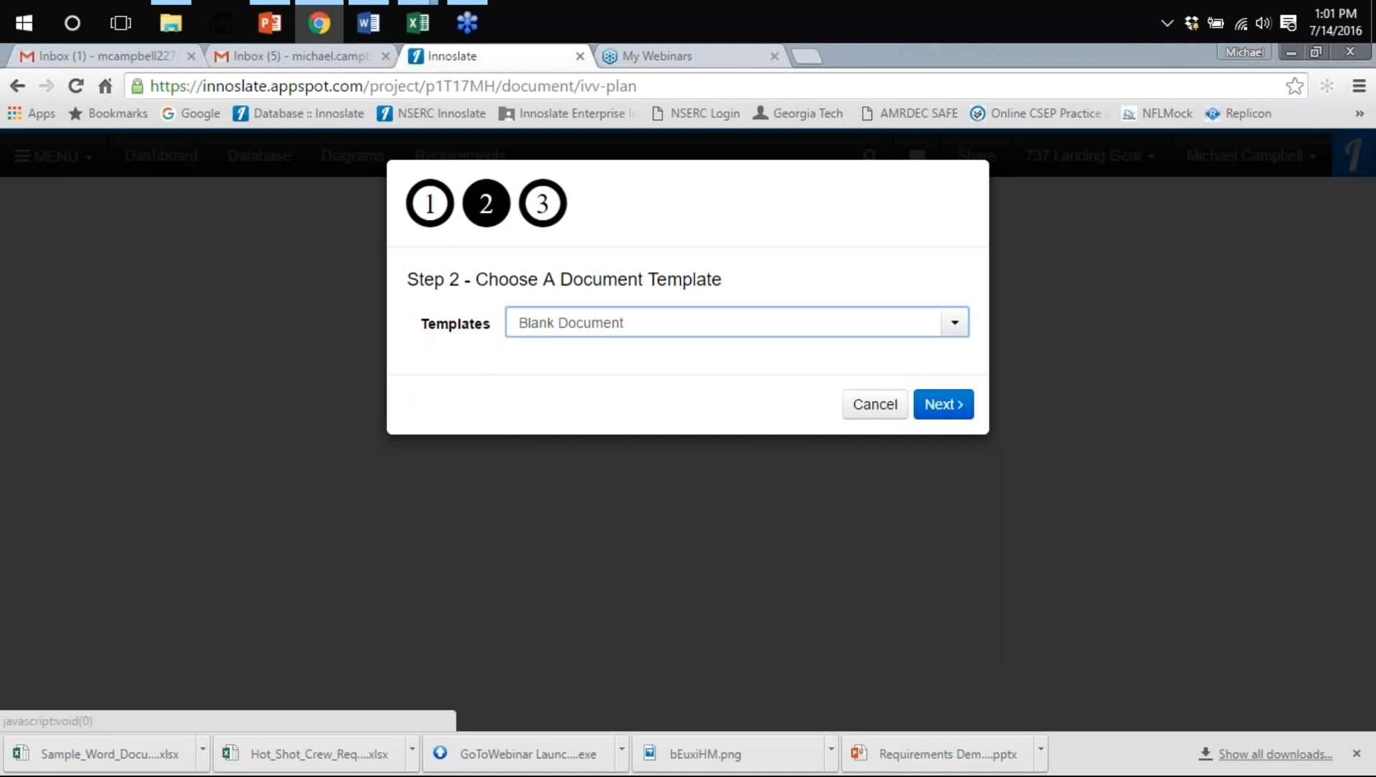
left_click(950, 324)
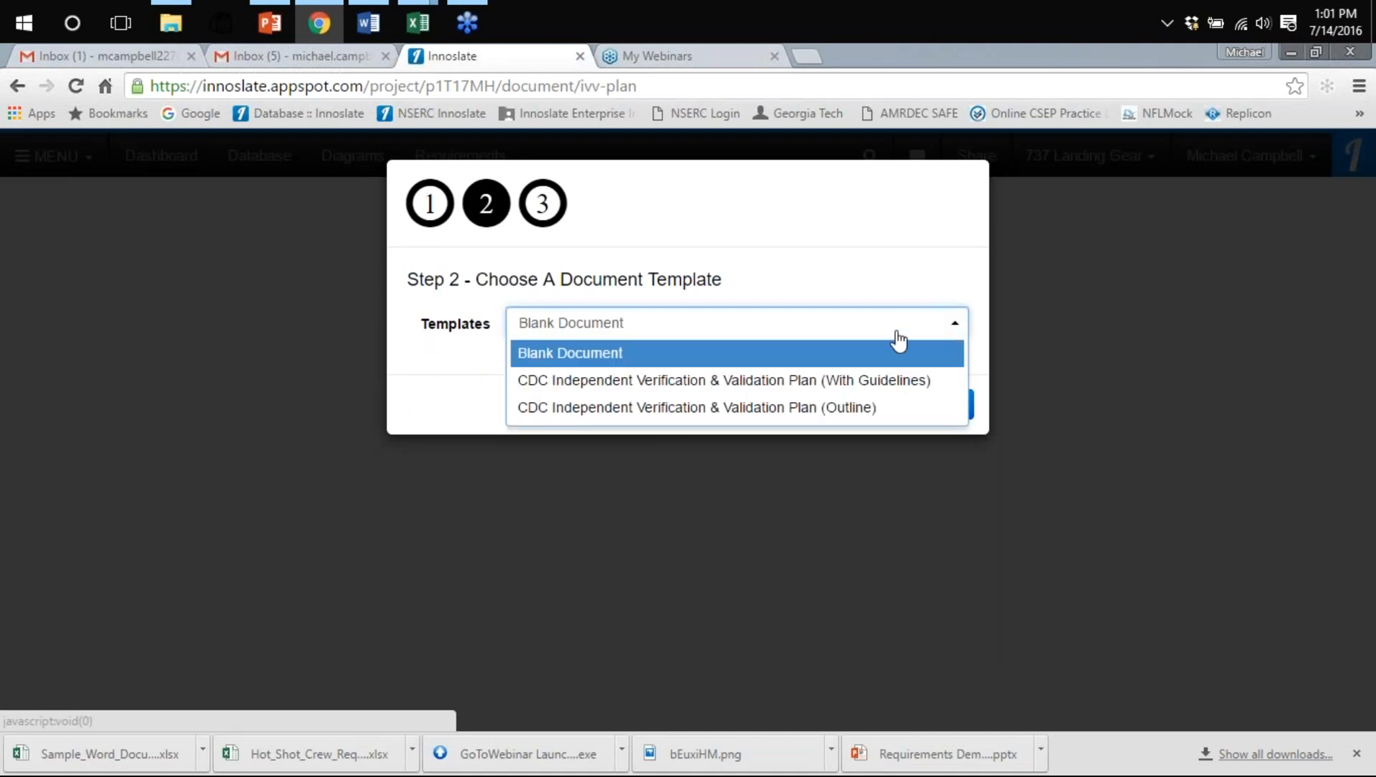
left_click(833, 389)
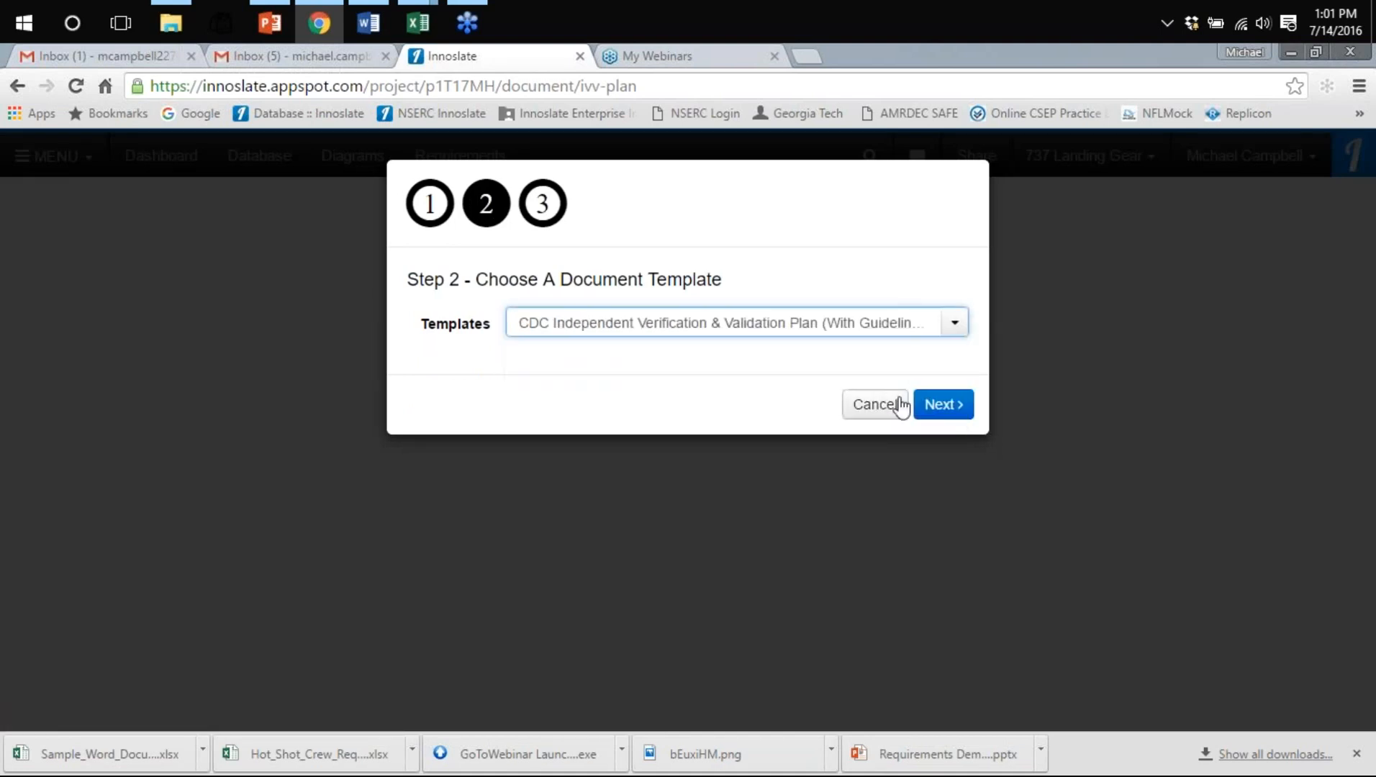
left_click(936, 411)
left_click(937, 416)
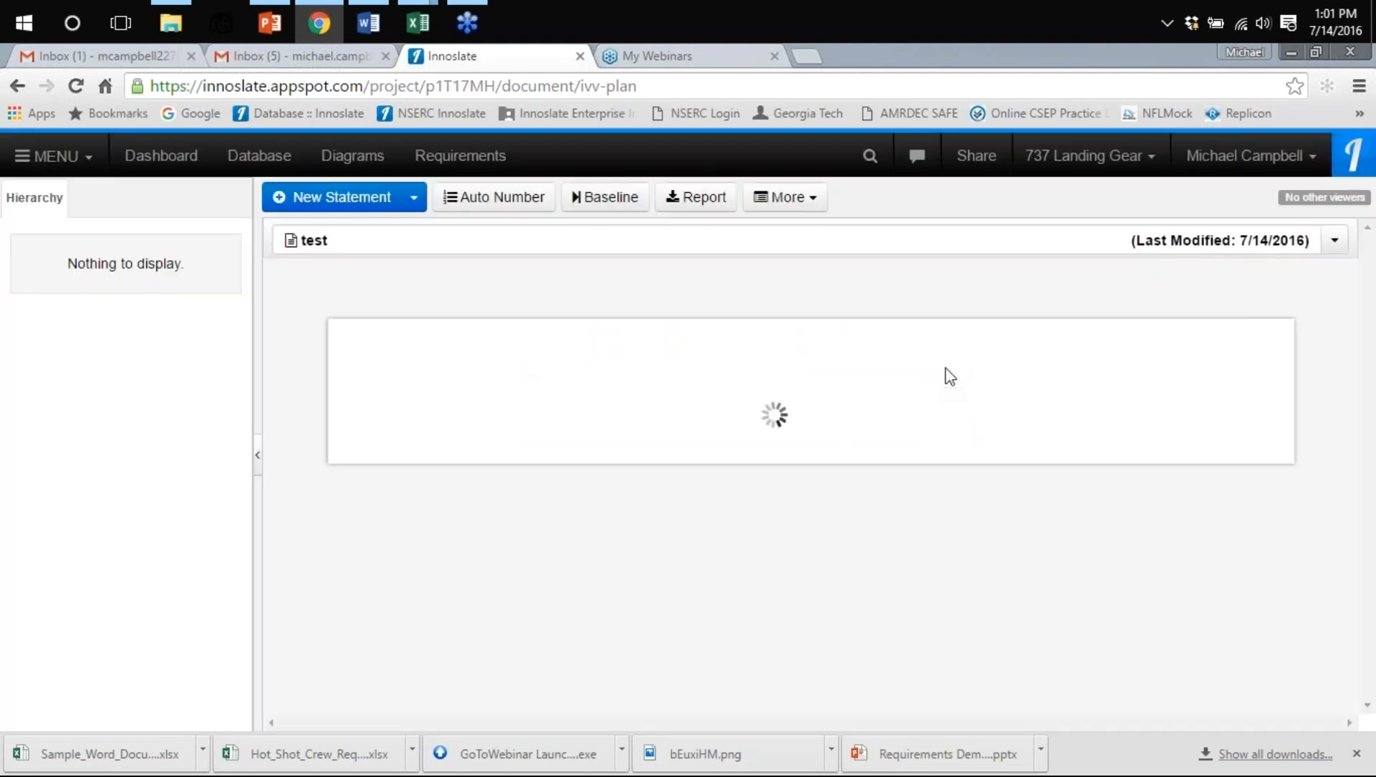
Look through the new IV&V plan's sections from Introduction to Appendix A
scroll(787, 414, "down", 9)
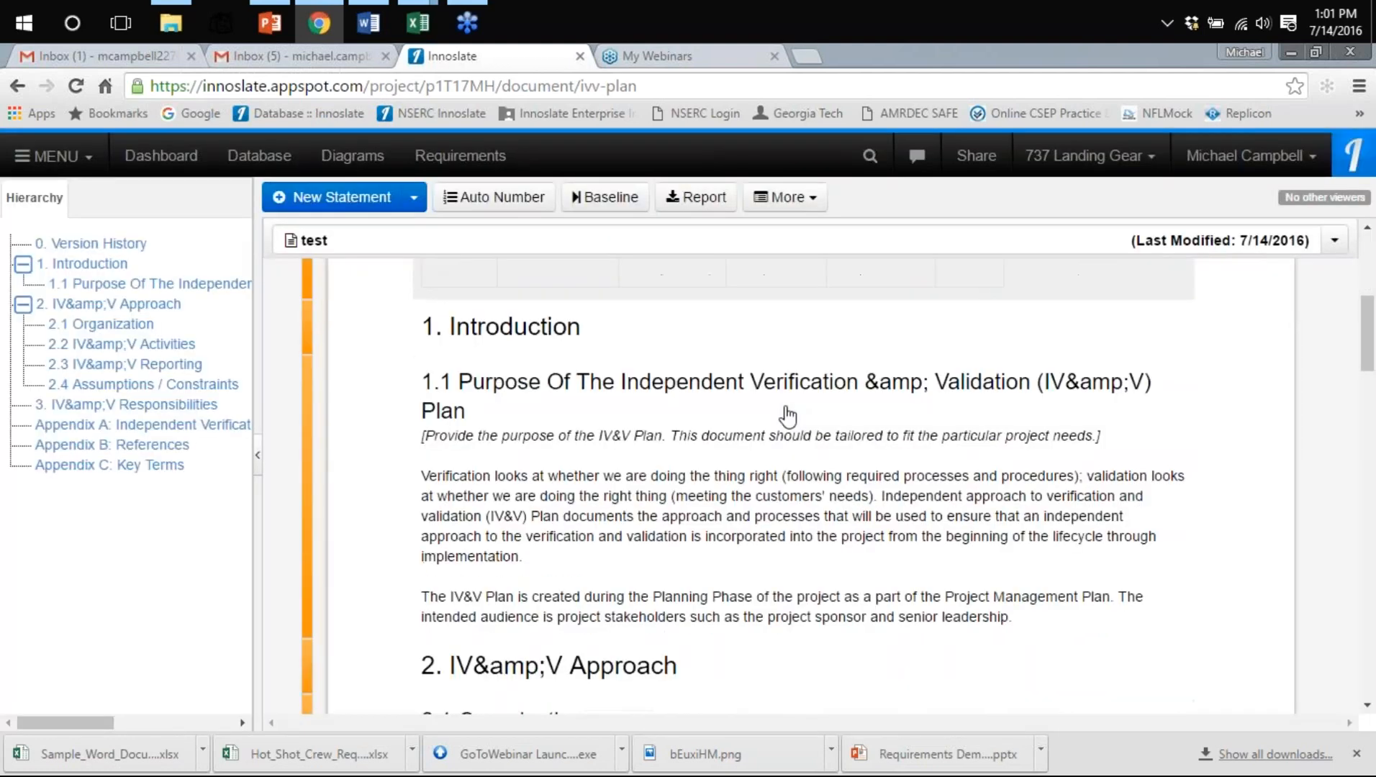
scroll(786, 414, "down", 7)
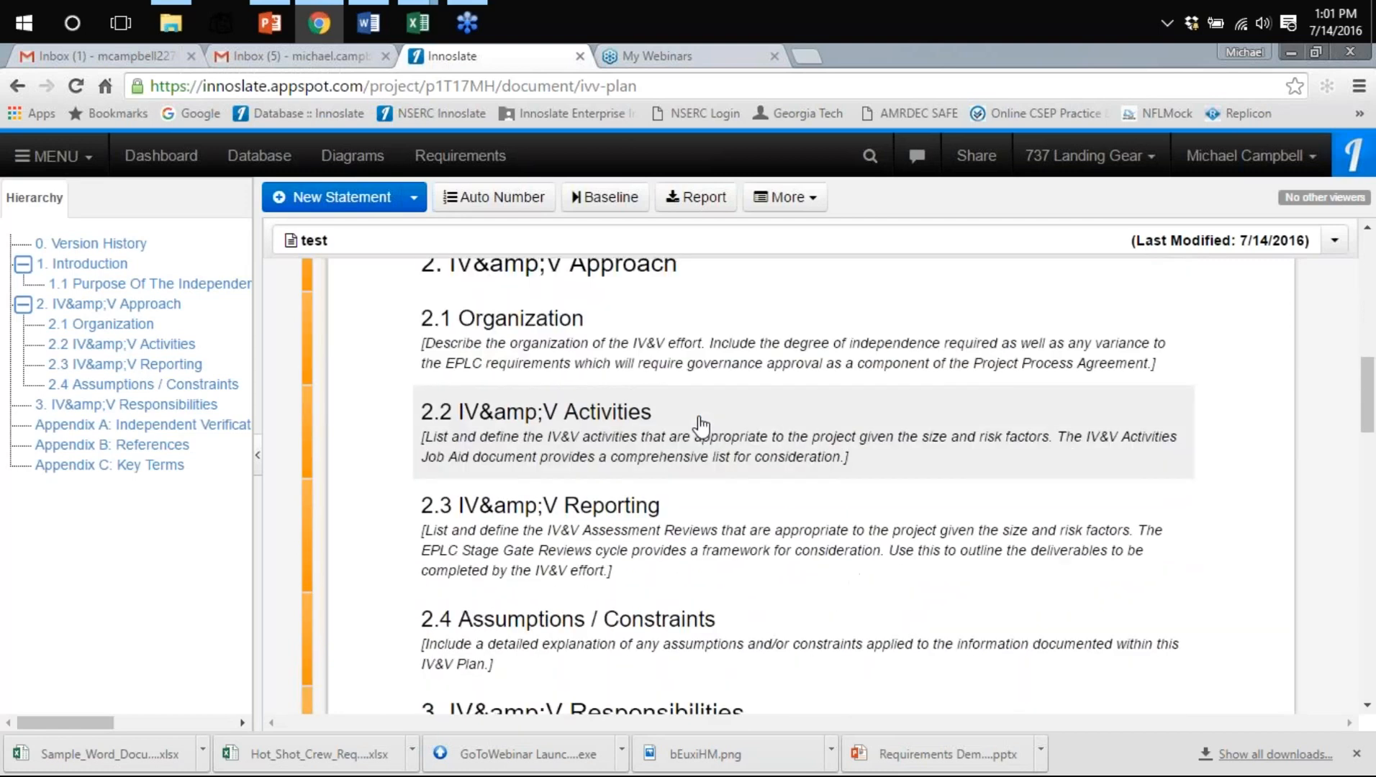
scroll(716, 380, "down", 7)
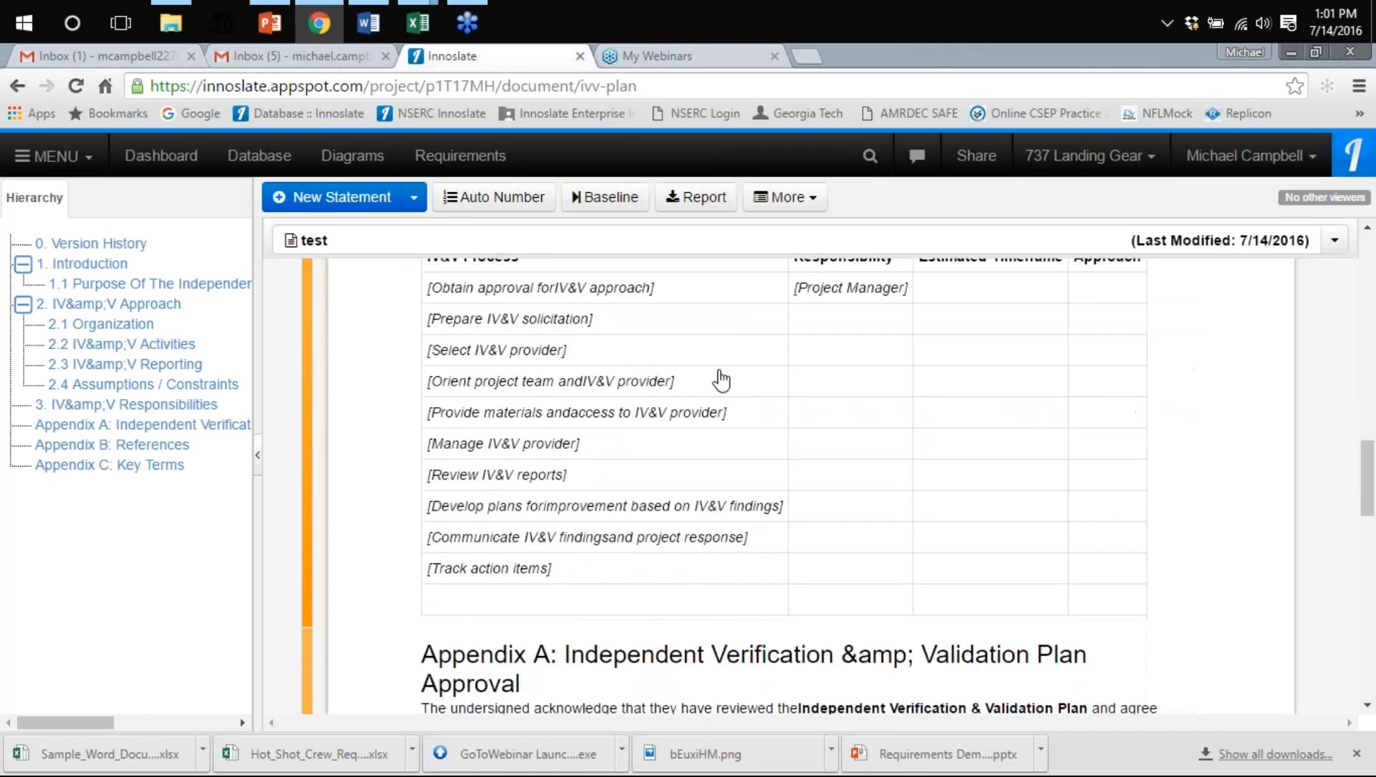
scroll(720, 380, "down", 2)
scroll(716, 384, "up", 9)
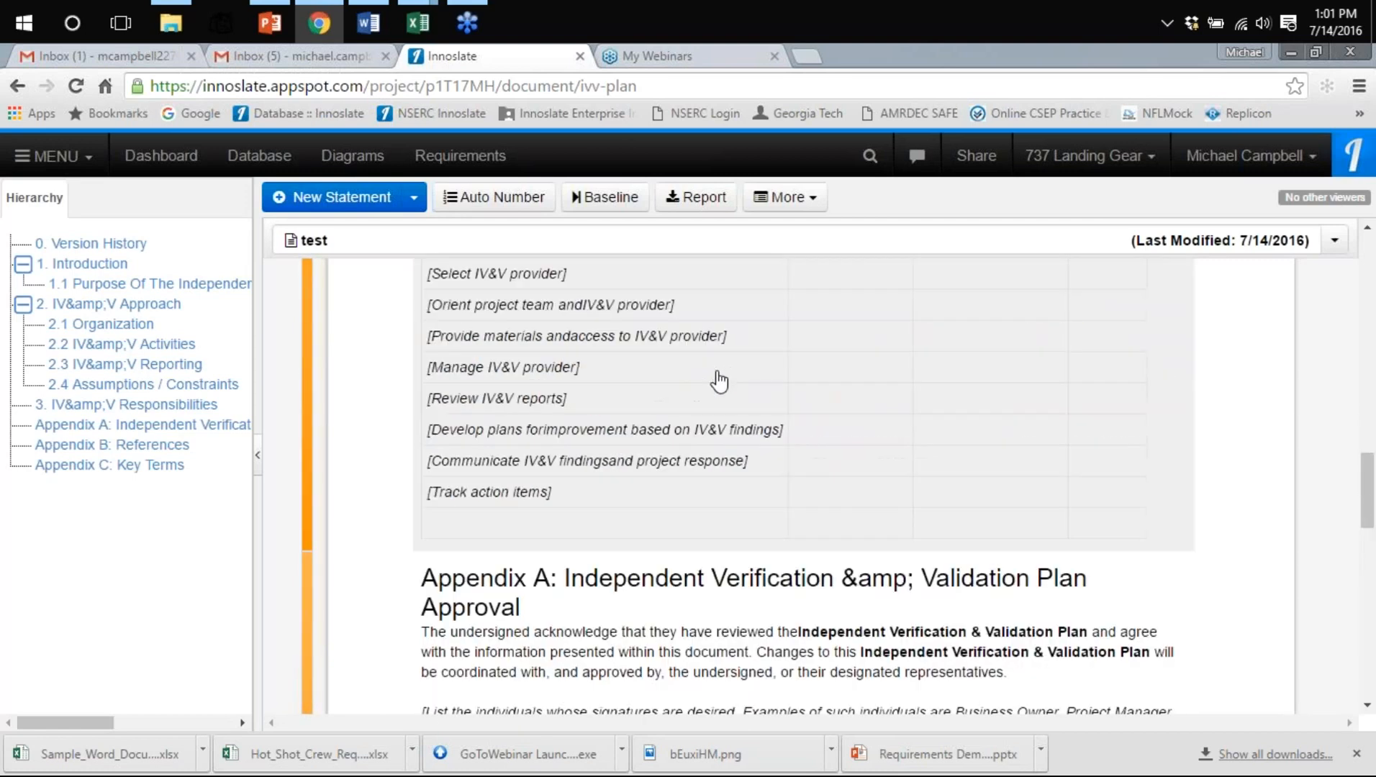
Open the full entity view of IV&V plan statement 2.4 Assumptions / Constraints and examine all of its available relationships
left_click(674, 440)
left_click(643, 198)
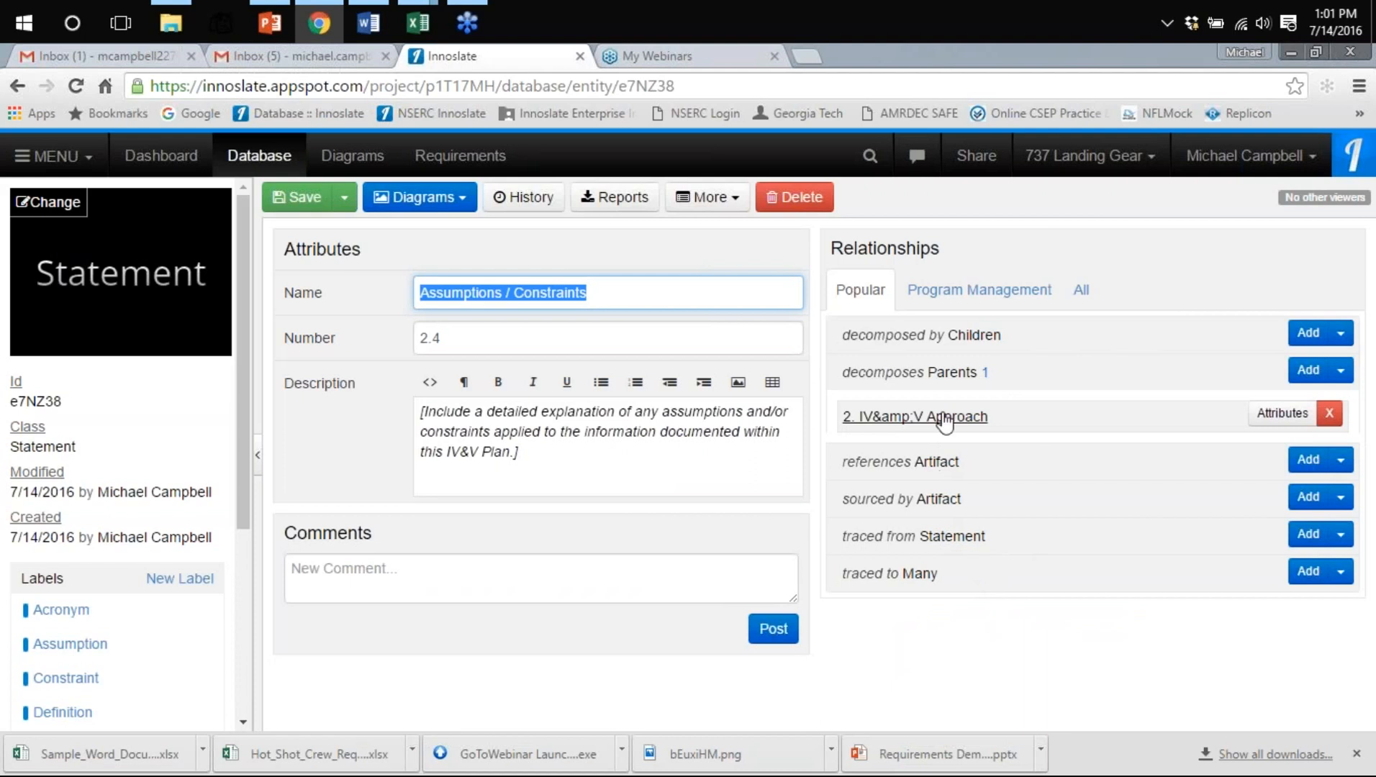
left_click(1080, 290)
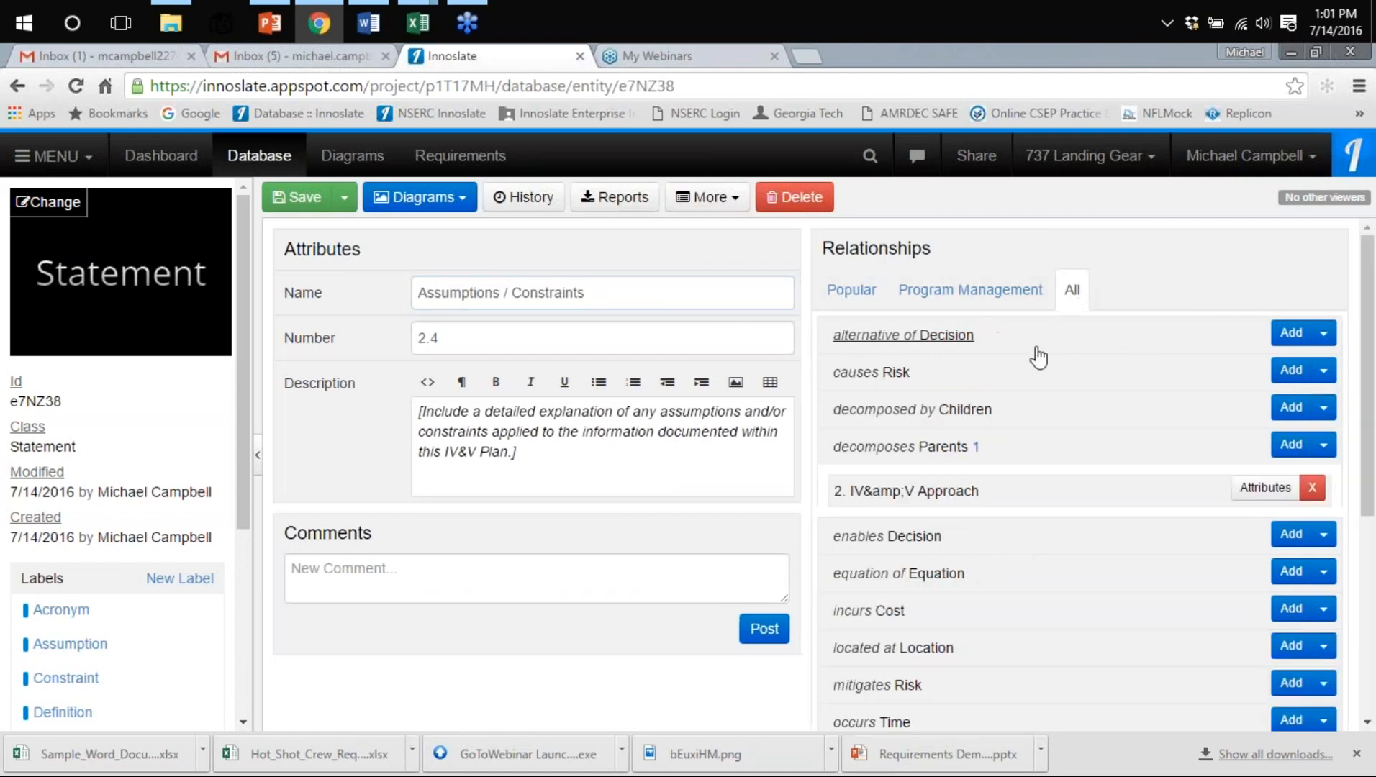
scroll(1002, 400, "down", 5)
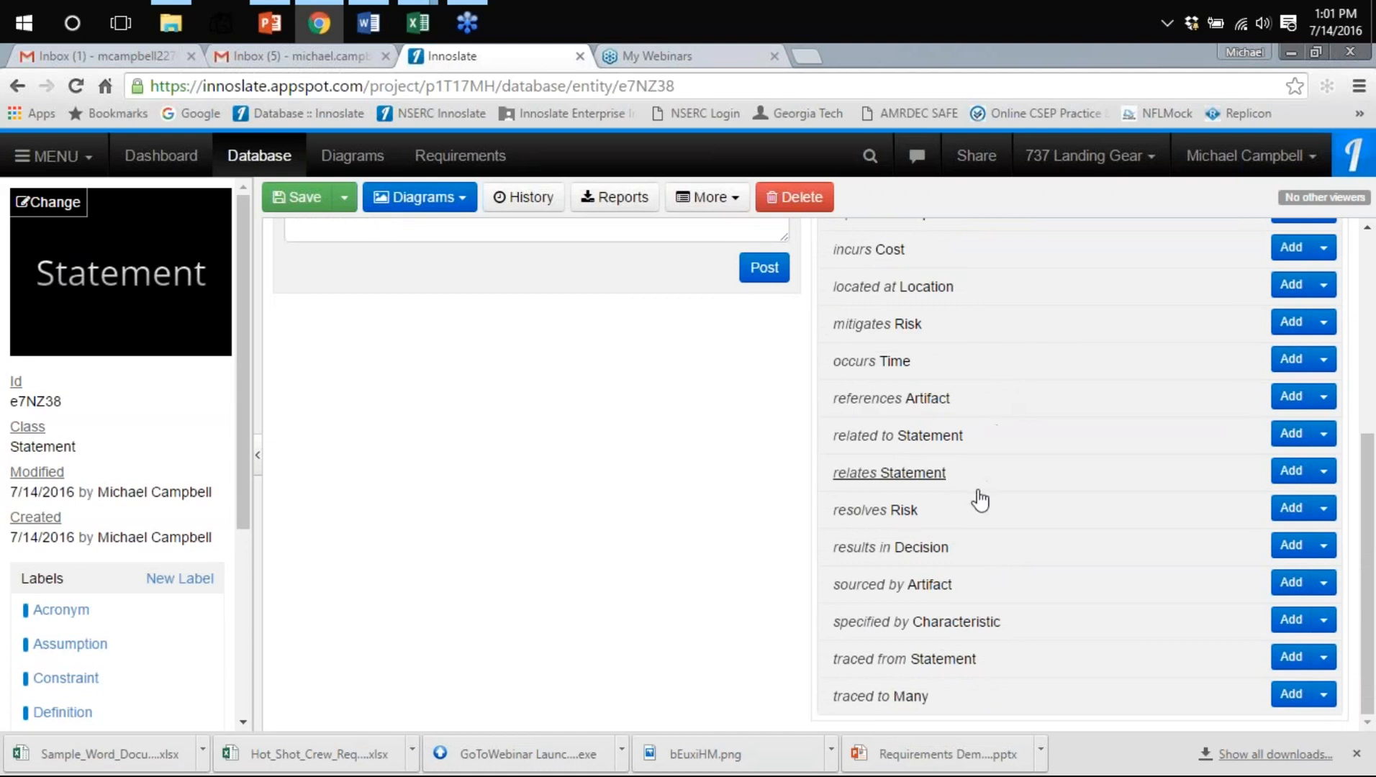
scroll(978, 497, "up", 3)
scroll(981, 500, "up", 1)
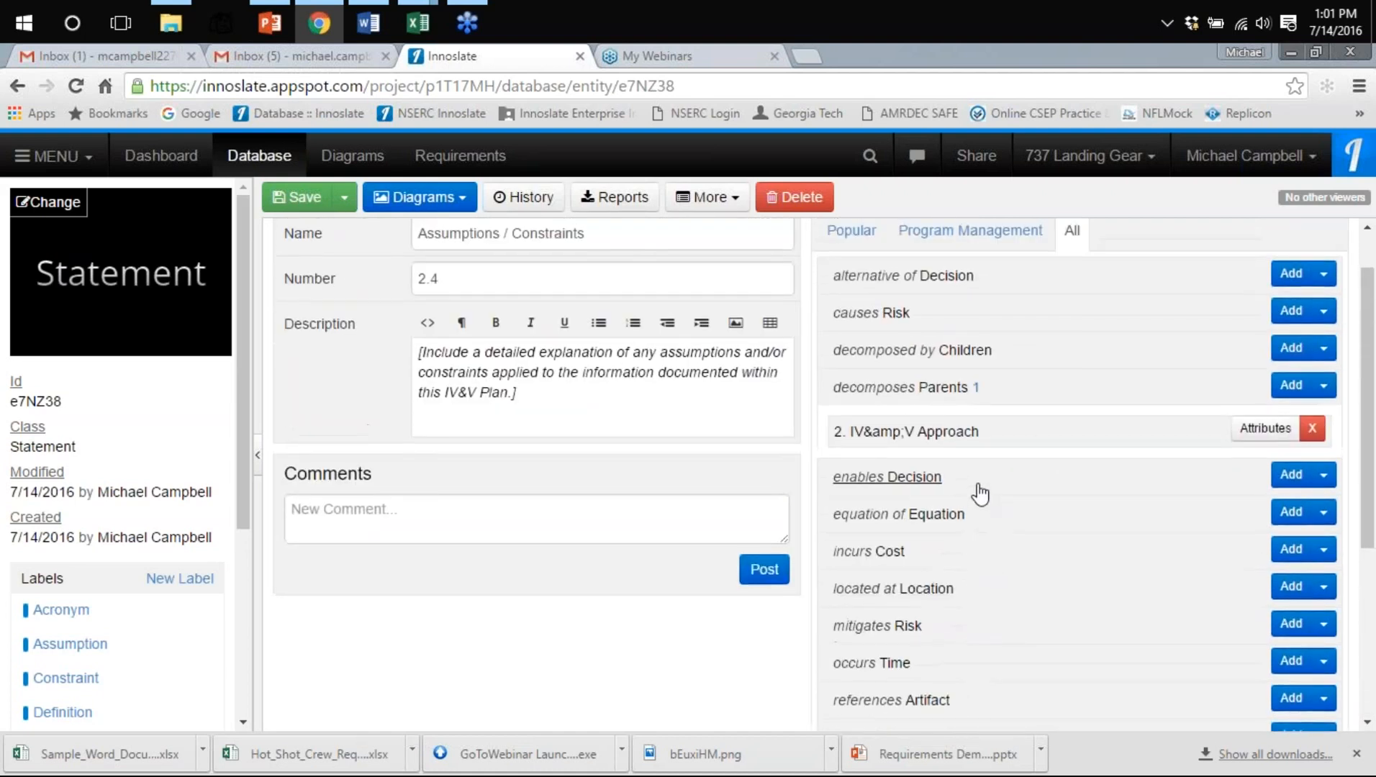
scroll(978, 430, "up", 1)
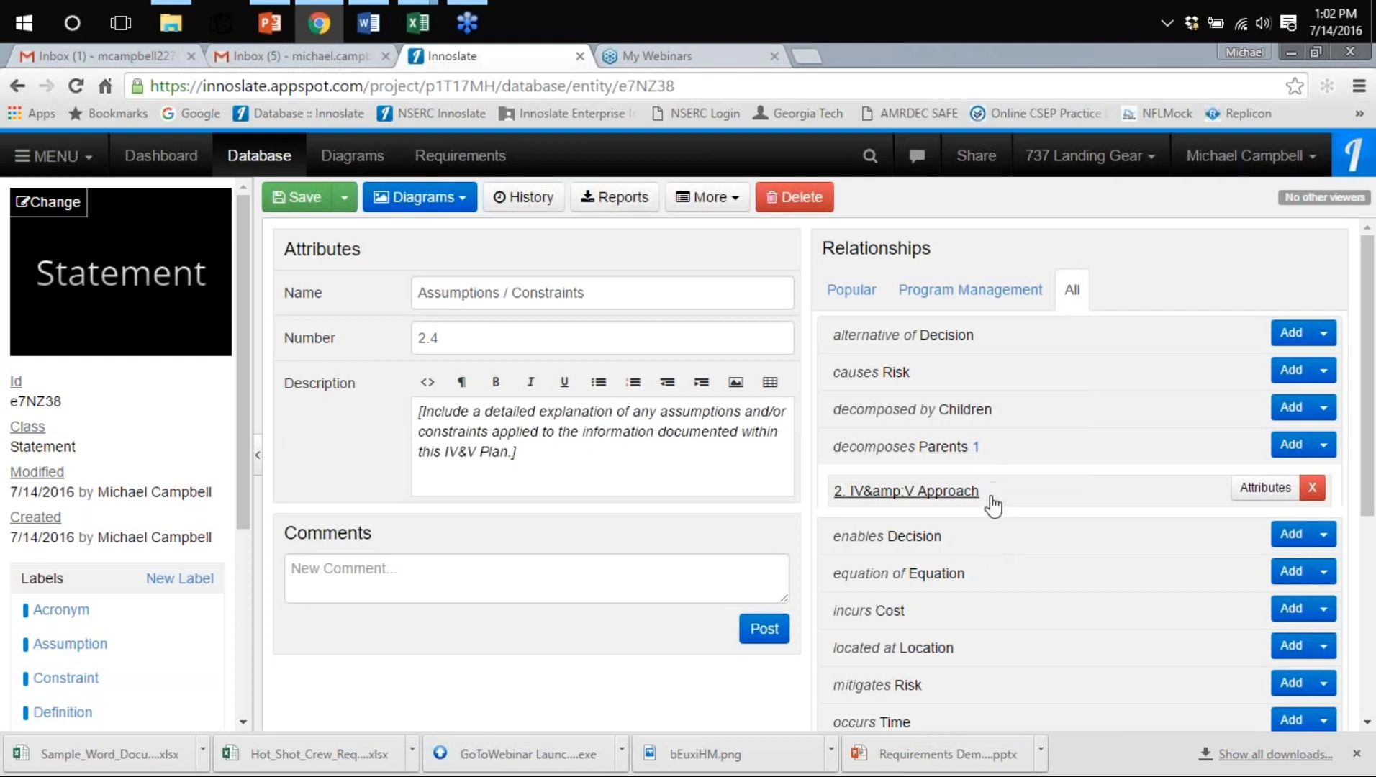
Review the statement's complete relationship list again, followed by its Program Management and Popular relationship groups
scroll(991, 506, "down", 1)
scroll(993, 506, "down", 1)
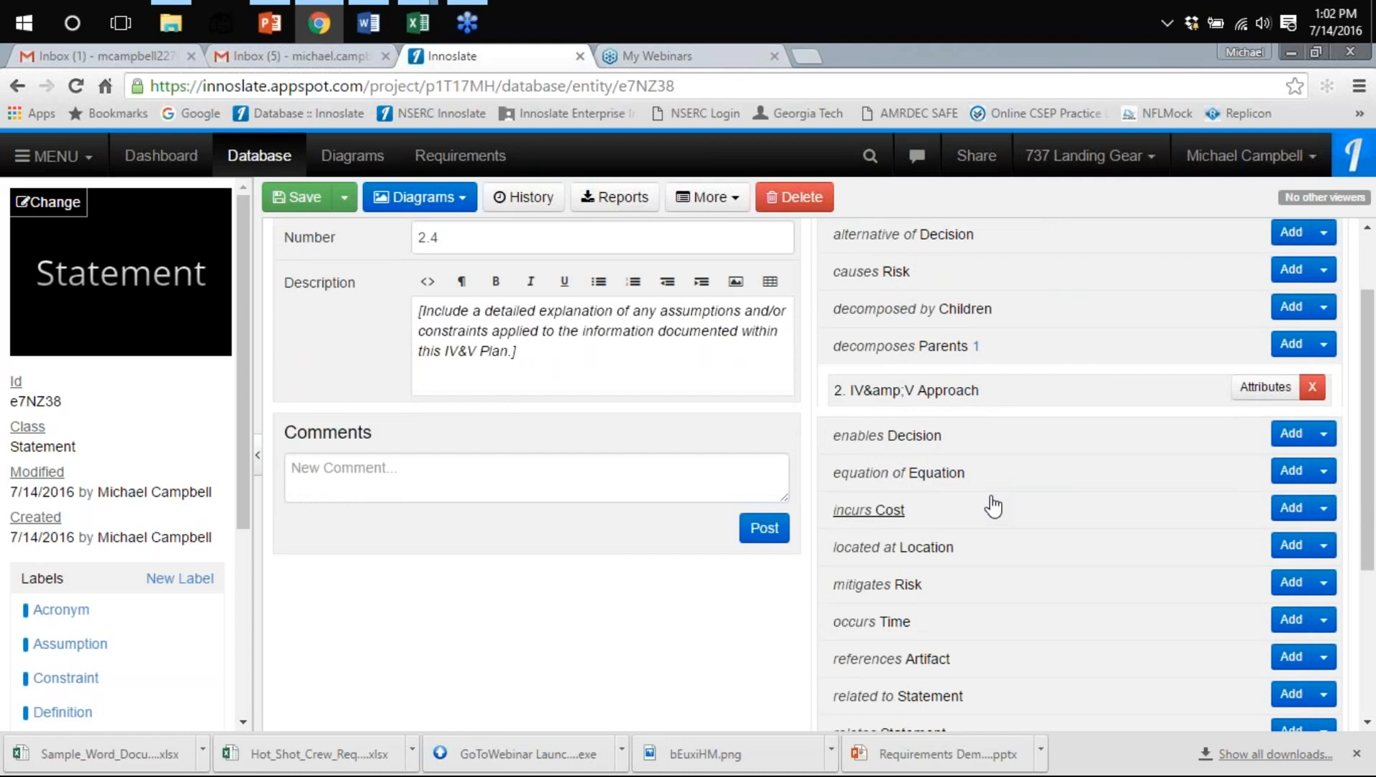
scroll(993, 507, "down", 4)
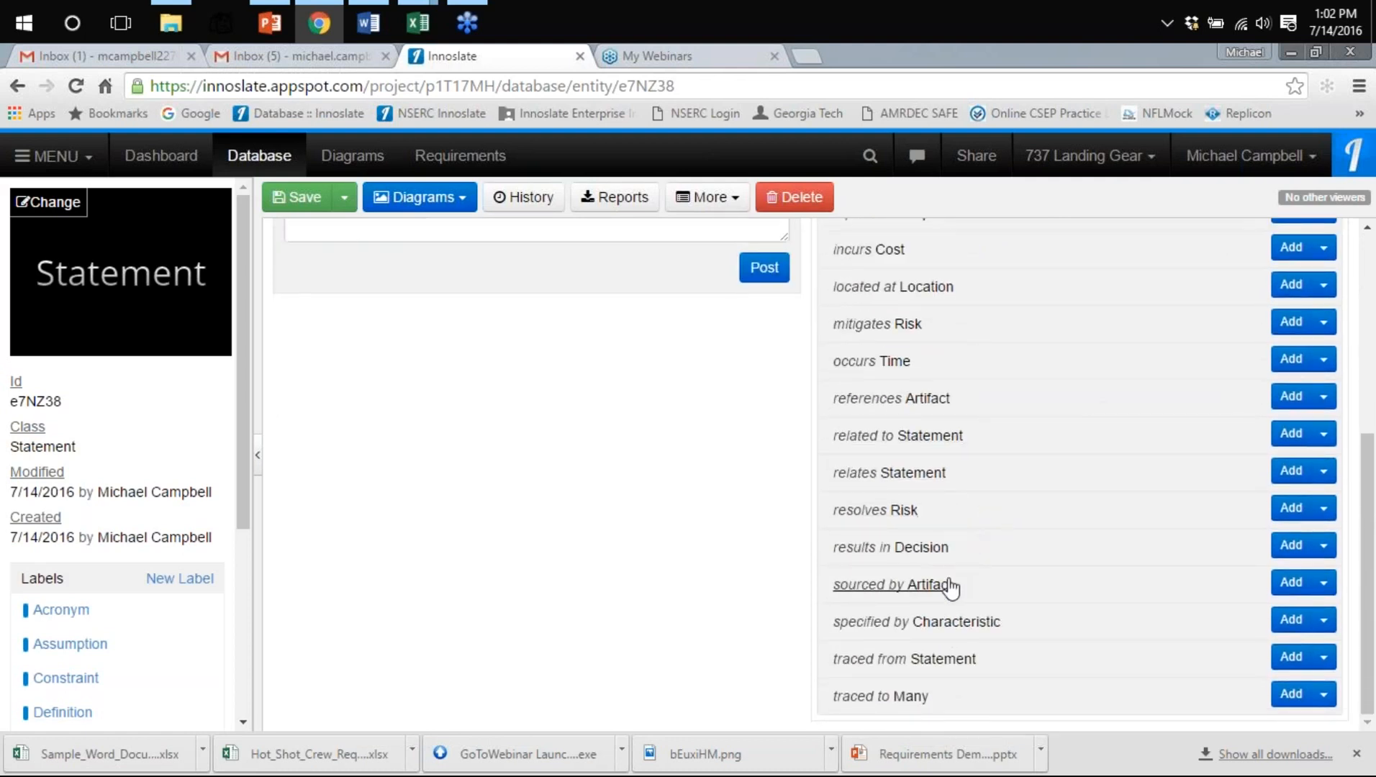
scroll(951, 598, "up", 5)
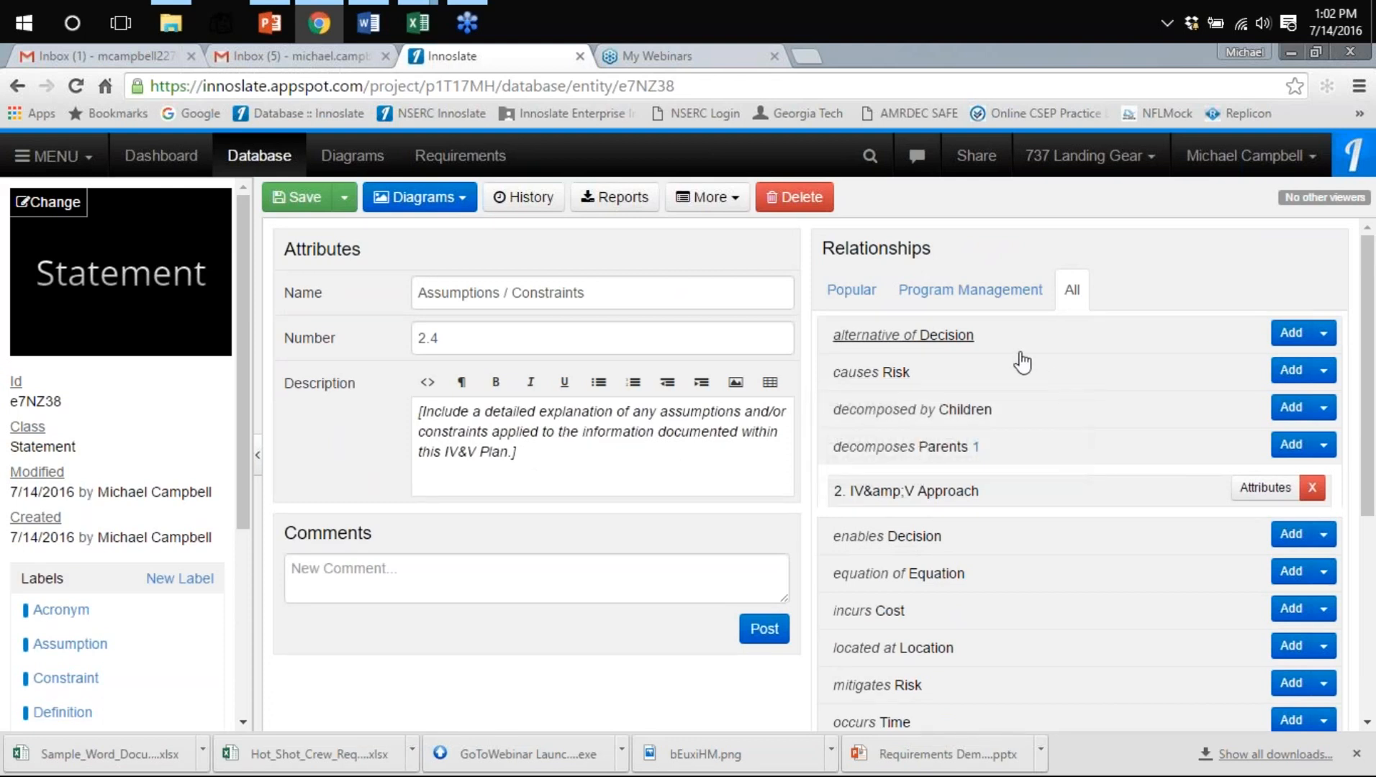
left_click(1001, 294)
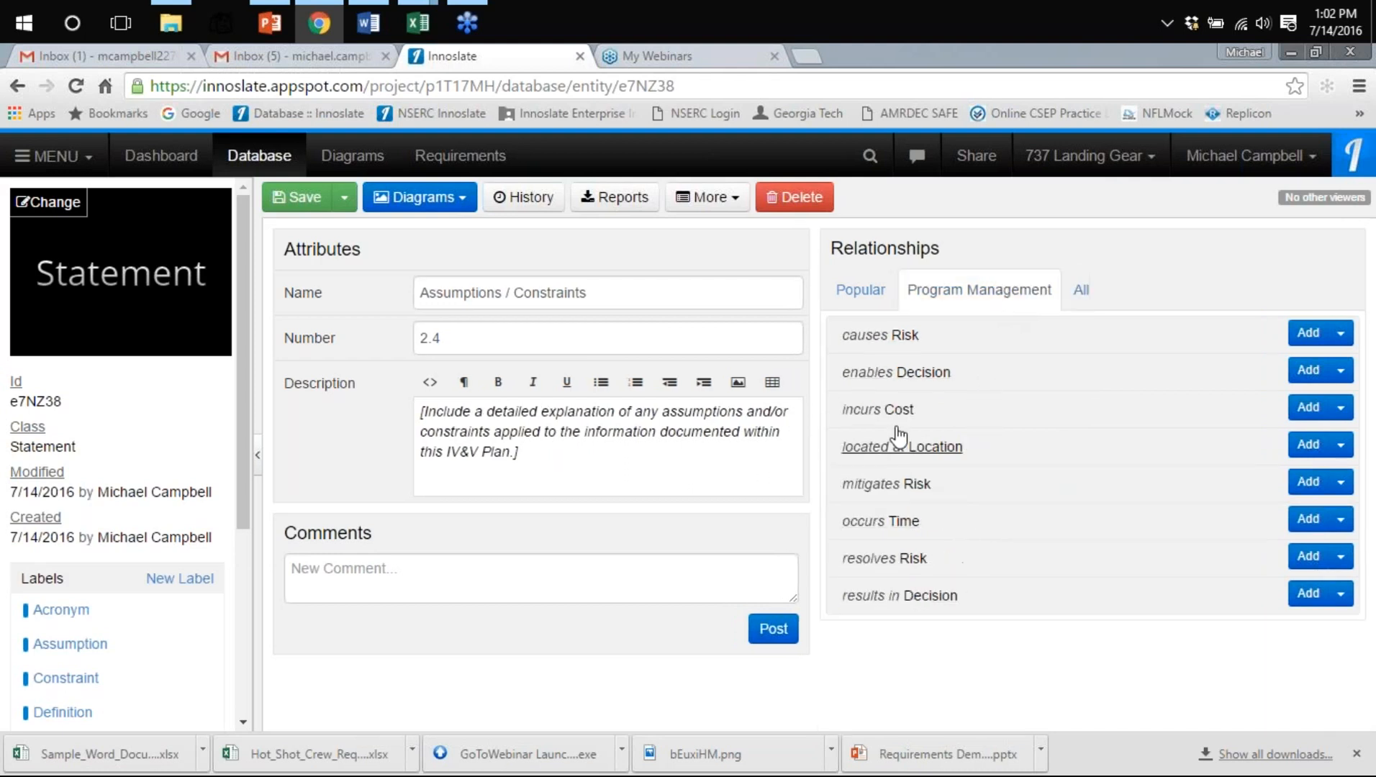
left_click(863, 294)
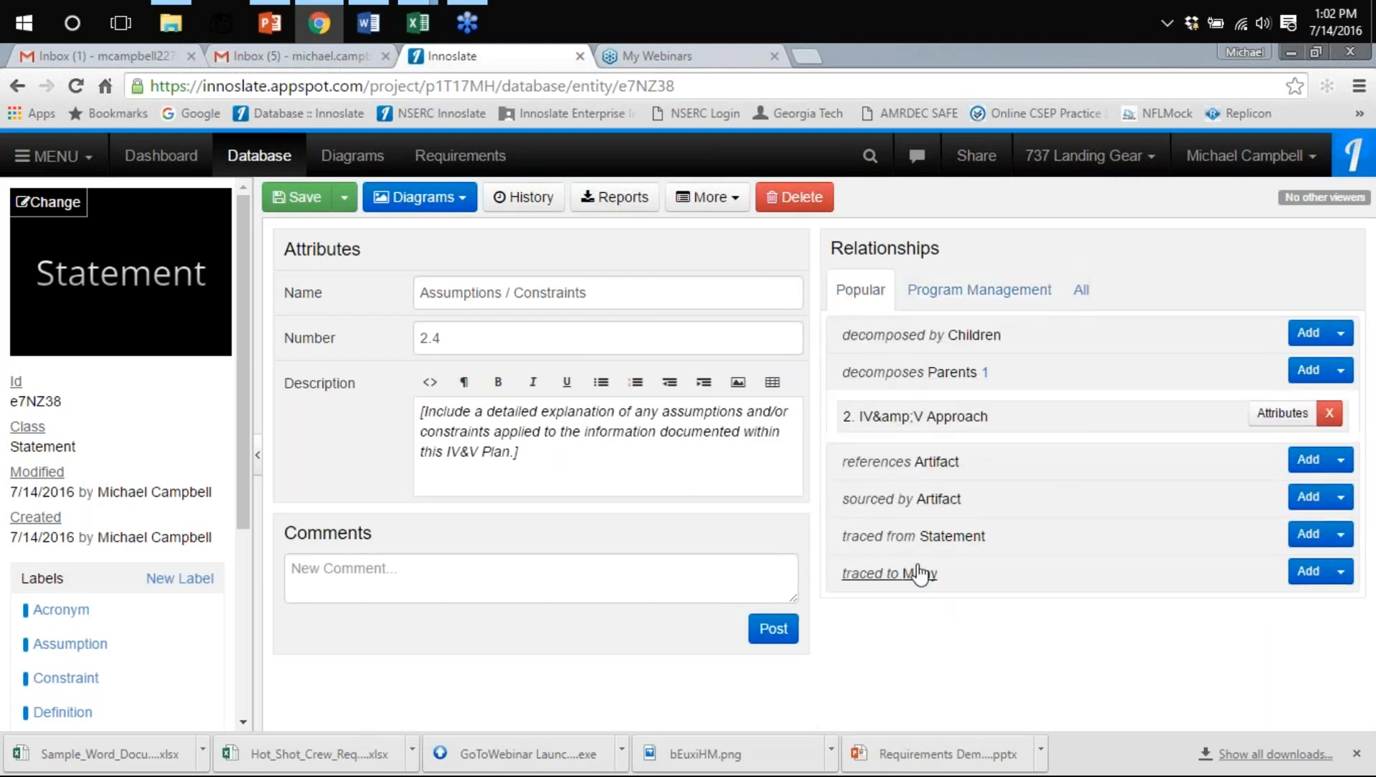
Open the Schema Editor and look through the project's classes and its relations
left_click(54, 155)
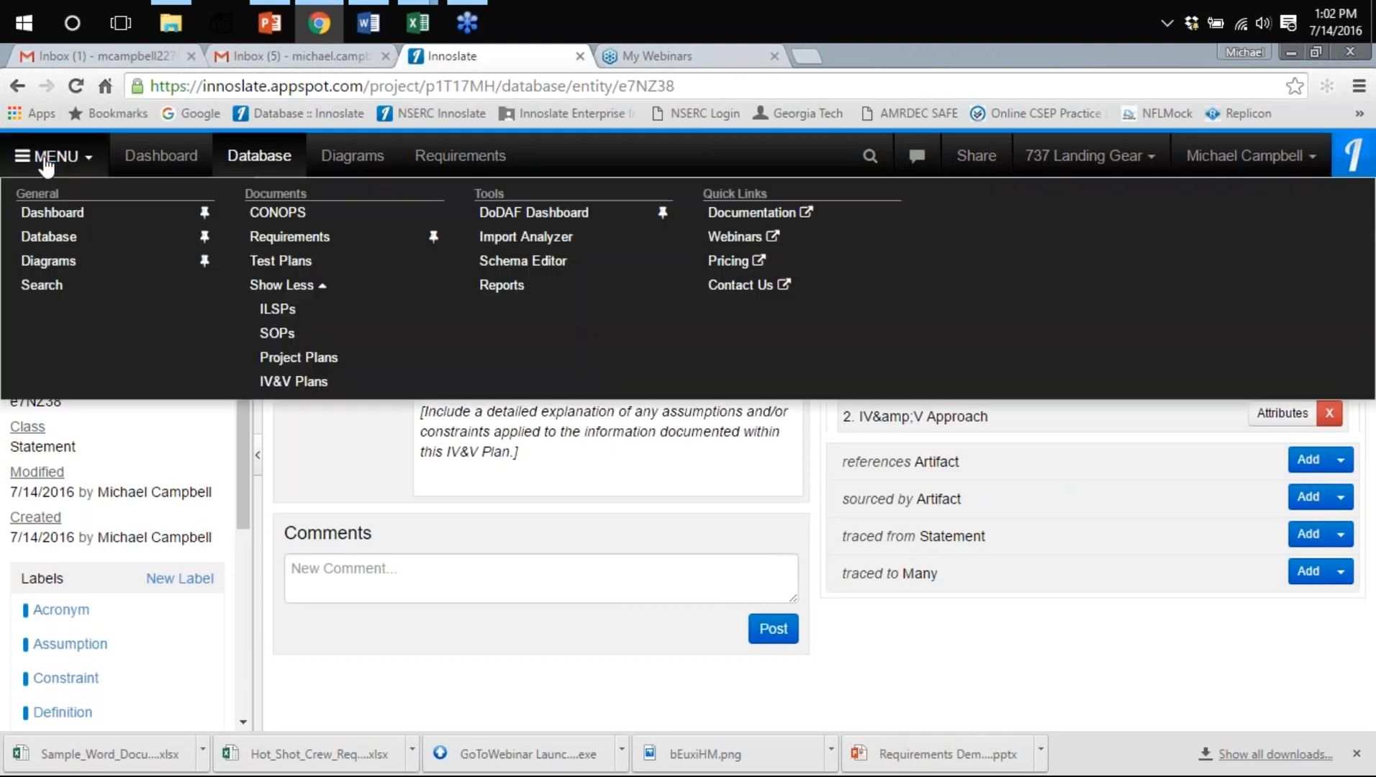
left_click(553, 262)
scroll(505, 397, "down", 10)
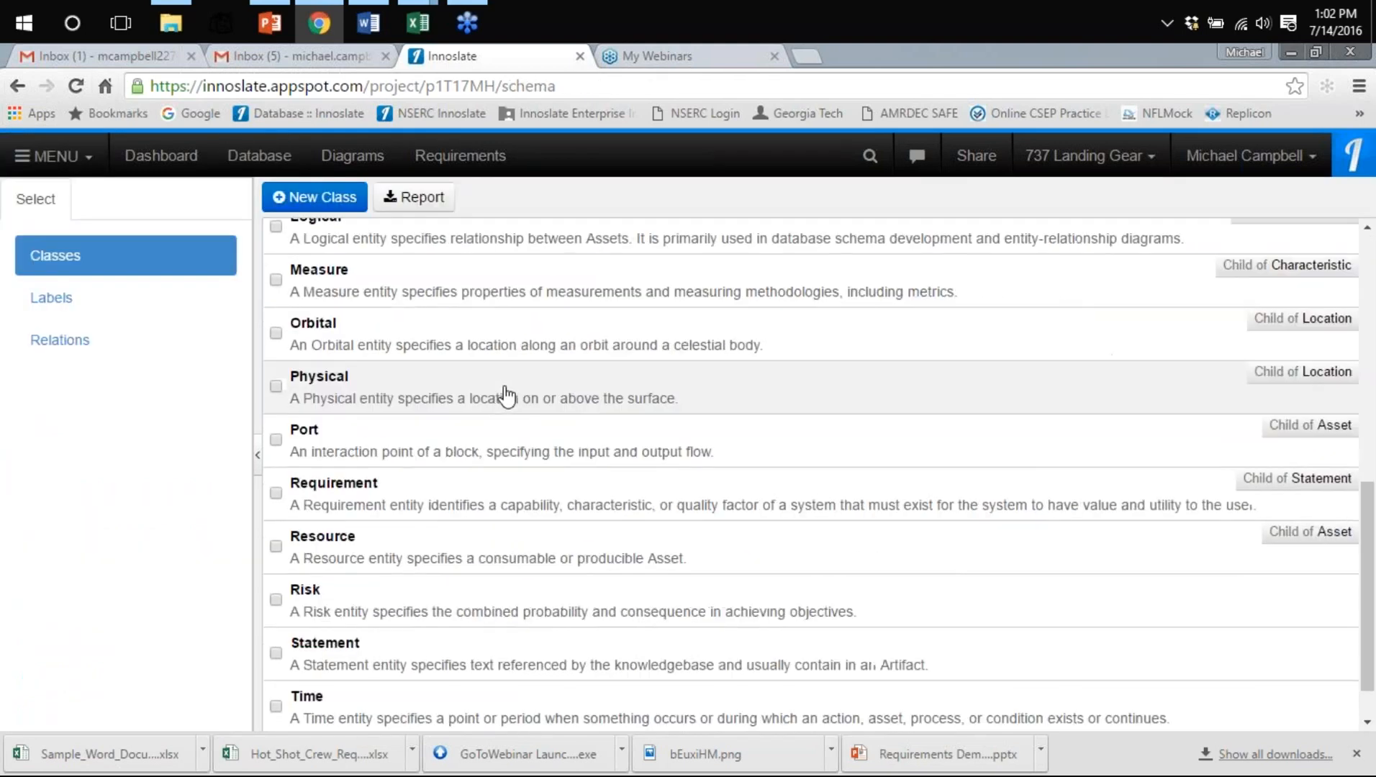
left_click(107, 366)
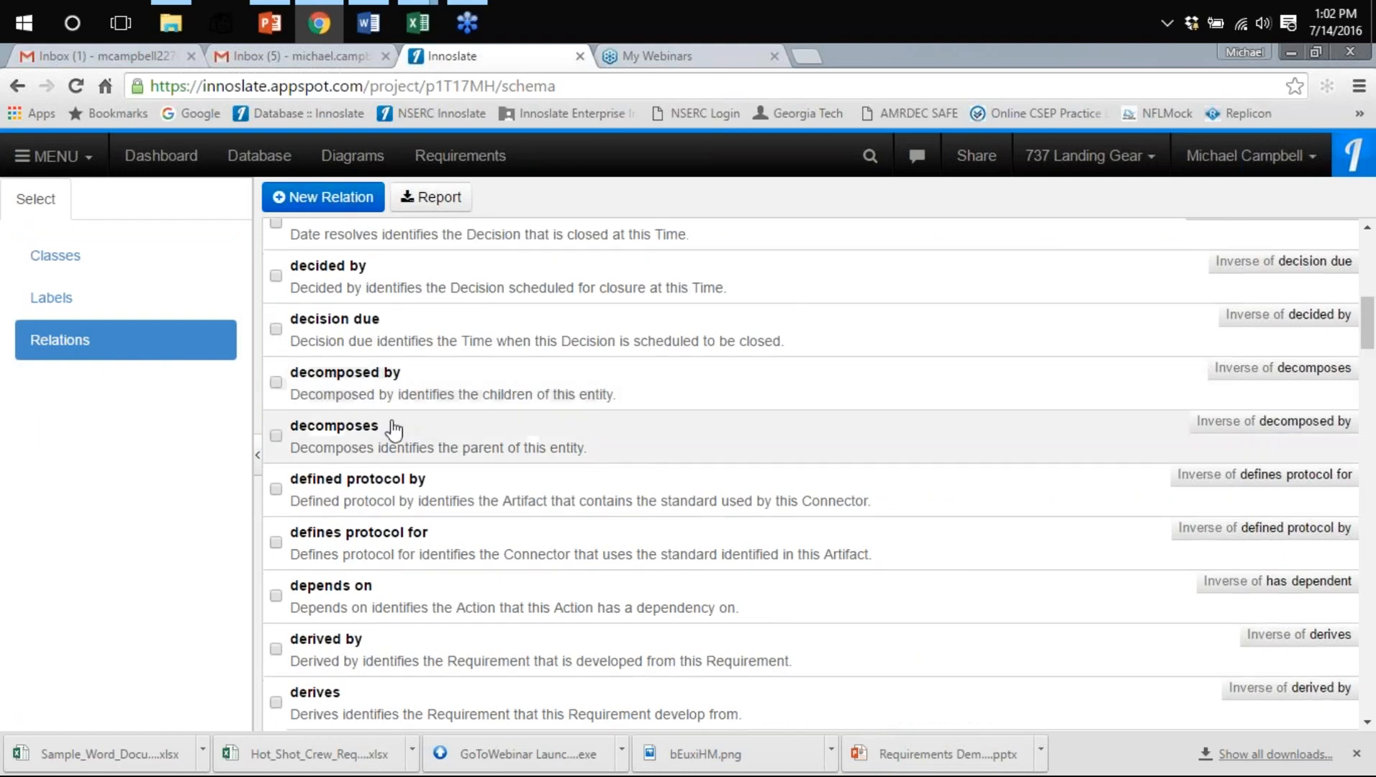
scroll(403, 425, "down", 15)
scroll(415, 409, "down", 20)
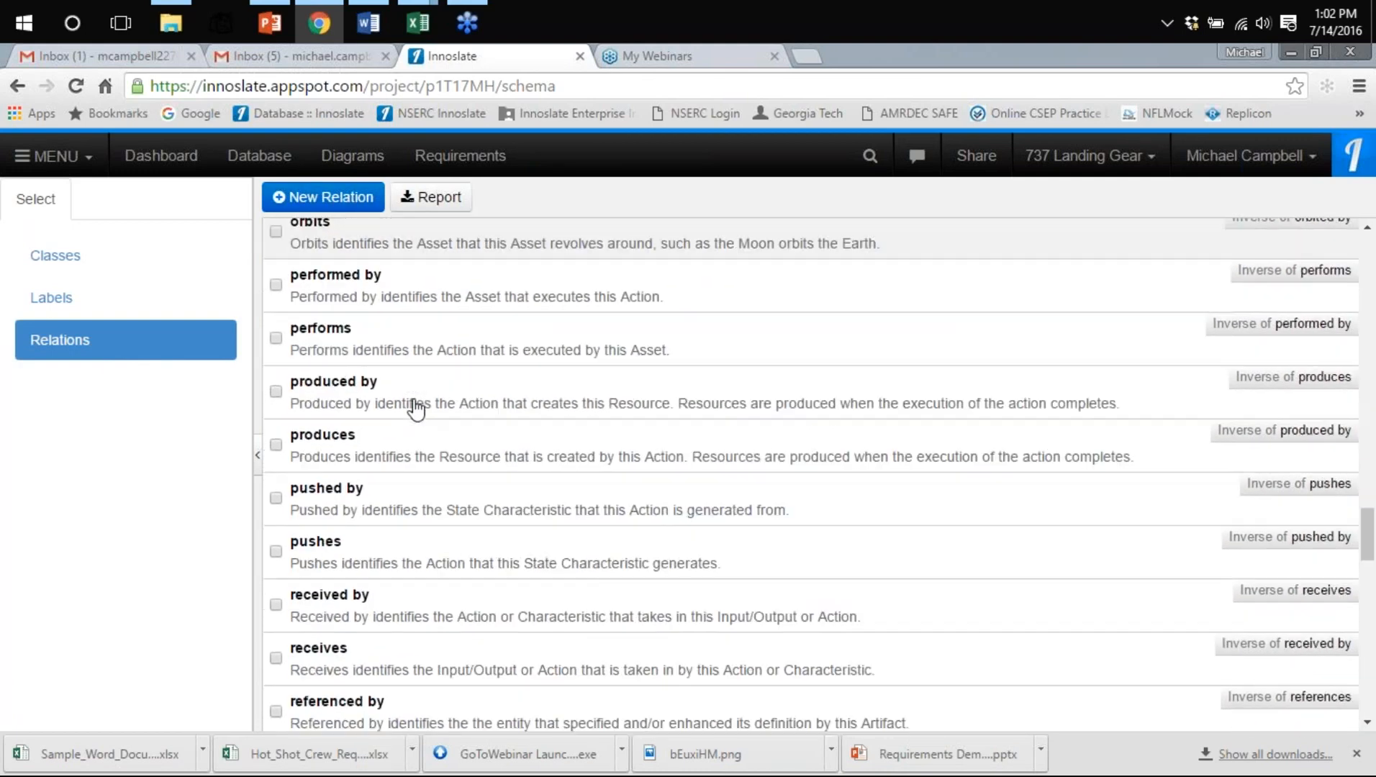
scroll(415, 407, "down", 1)
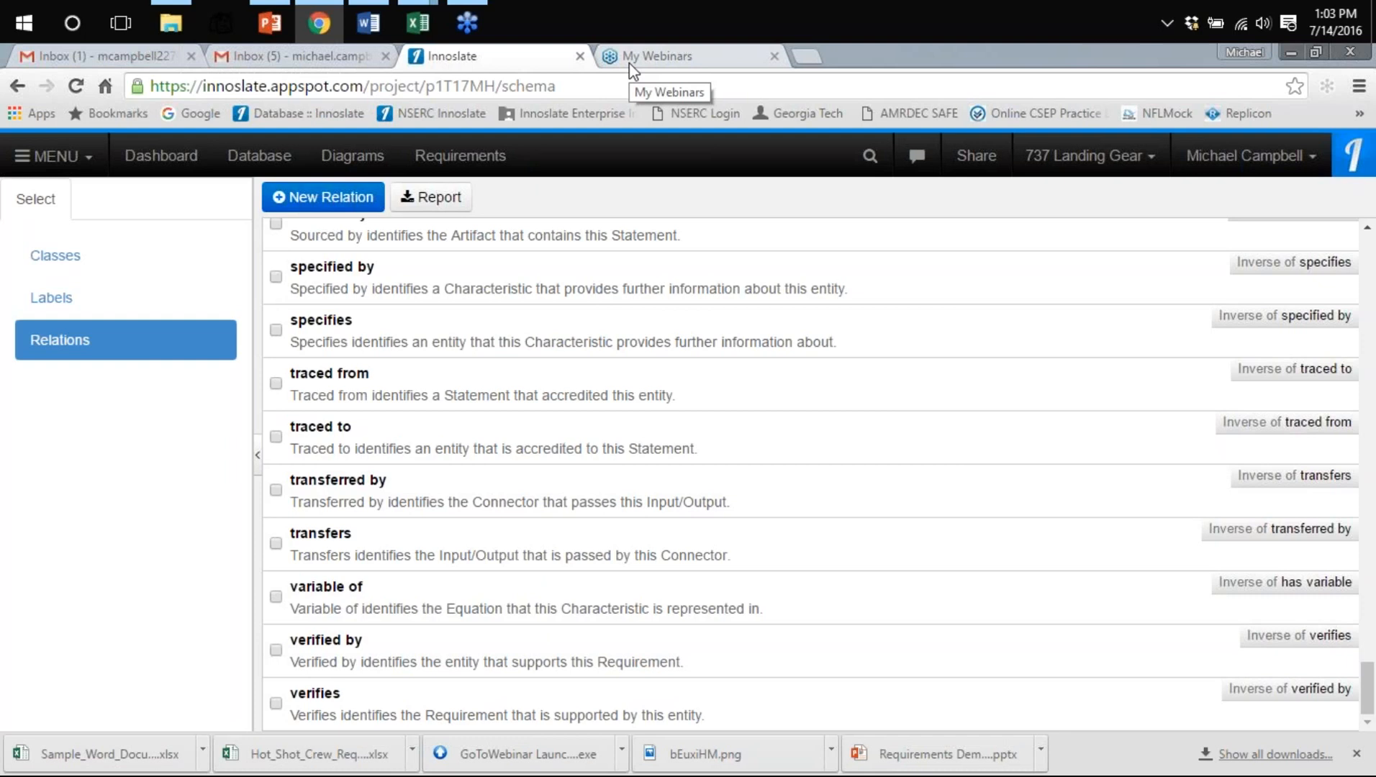
Open the project's requirements document and look through its requirements from section 1 into the emergency extension systems section
left_click(443, 161)
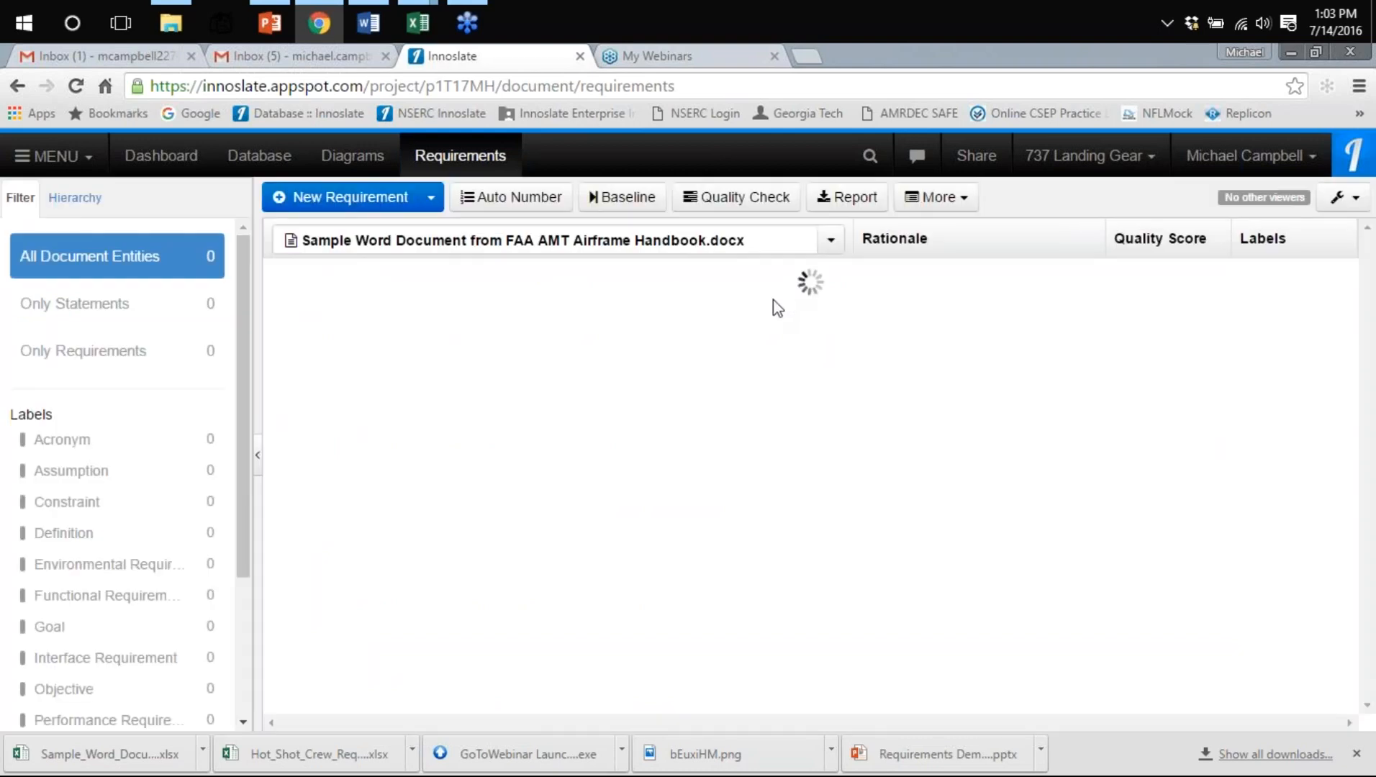
scroll(799, 342, "down", 9)
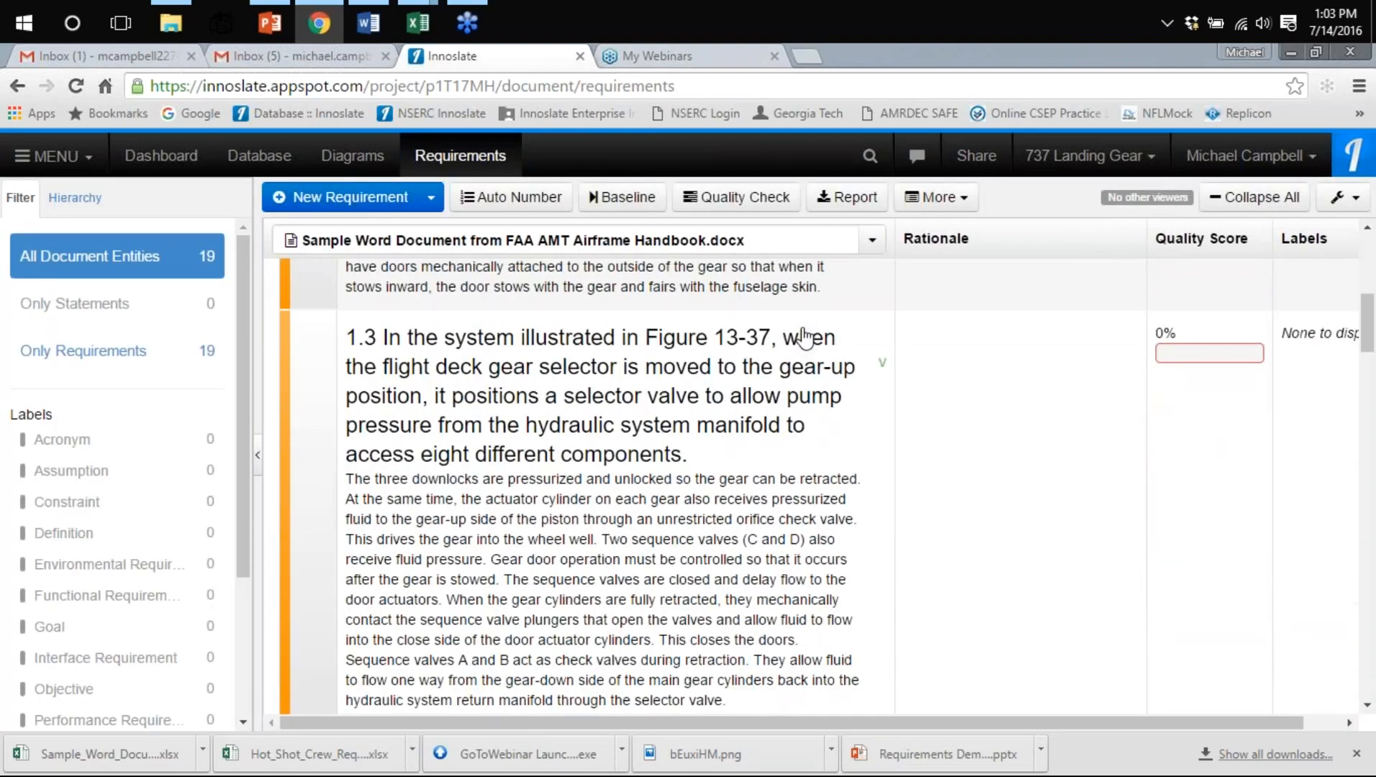
scroll(910, 370, "up", 1)
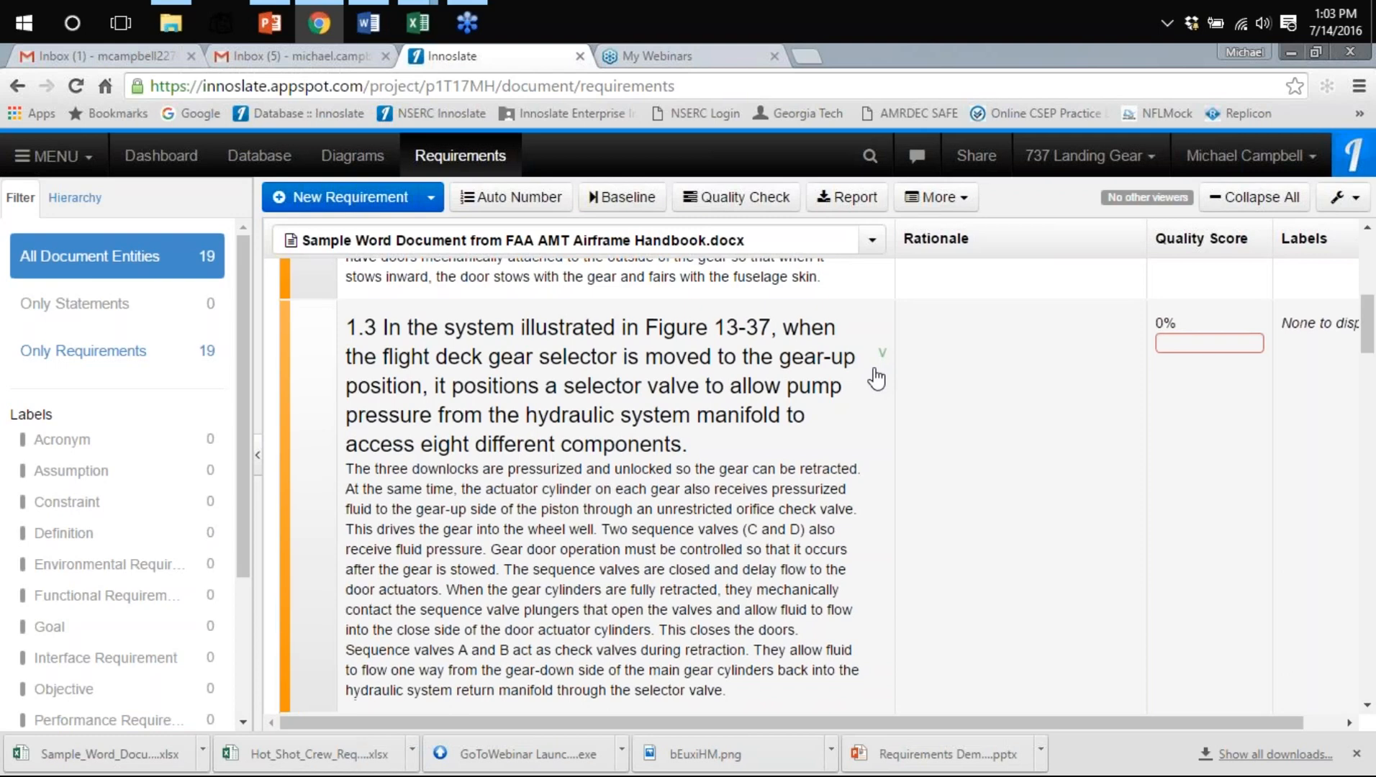
scroll(876, 374, "down", 4)
scroll(877, 379, "down", 9)
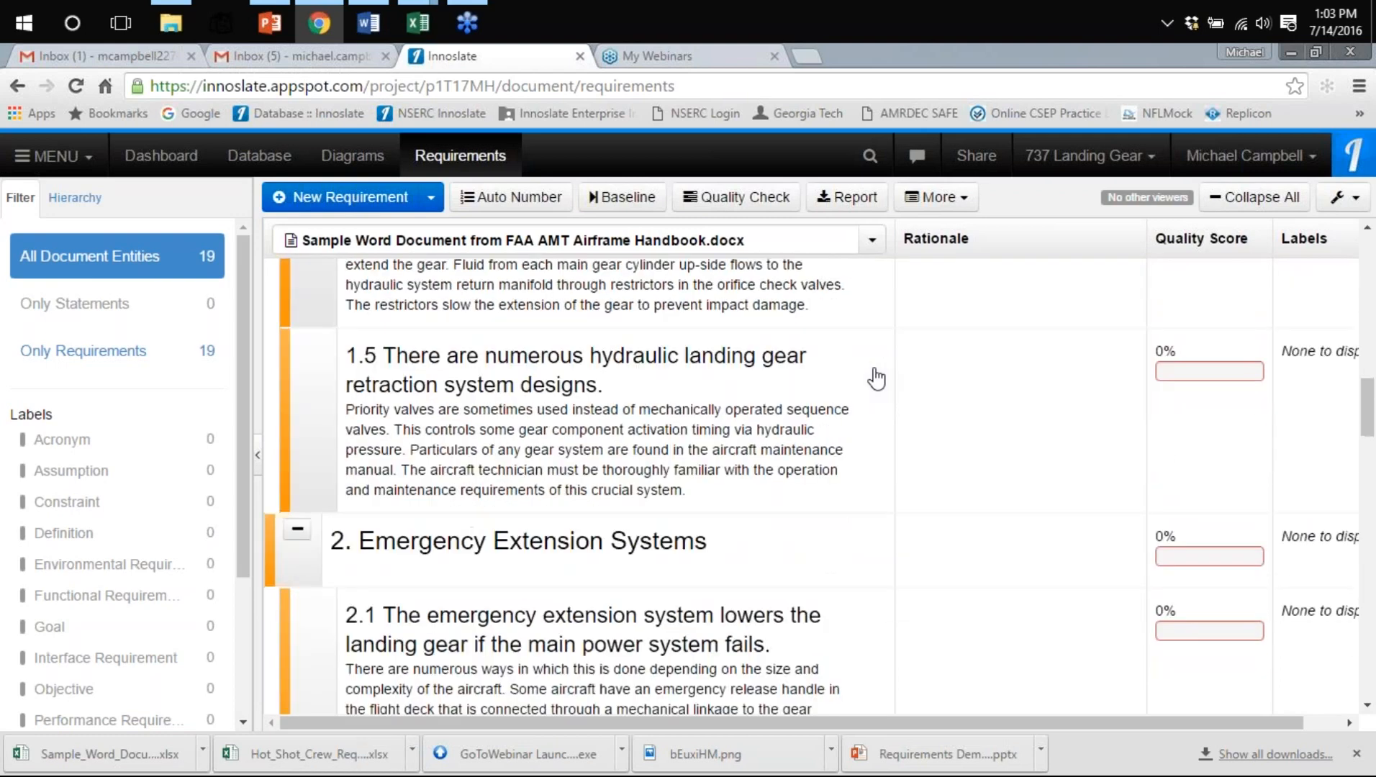
scroll(877, 378, "down", 2)
scroll(876, 379, "up", 10)
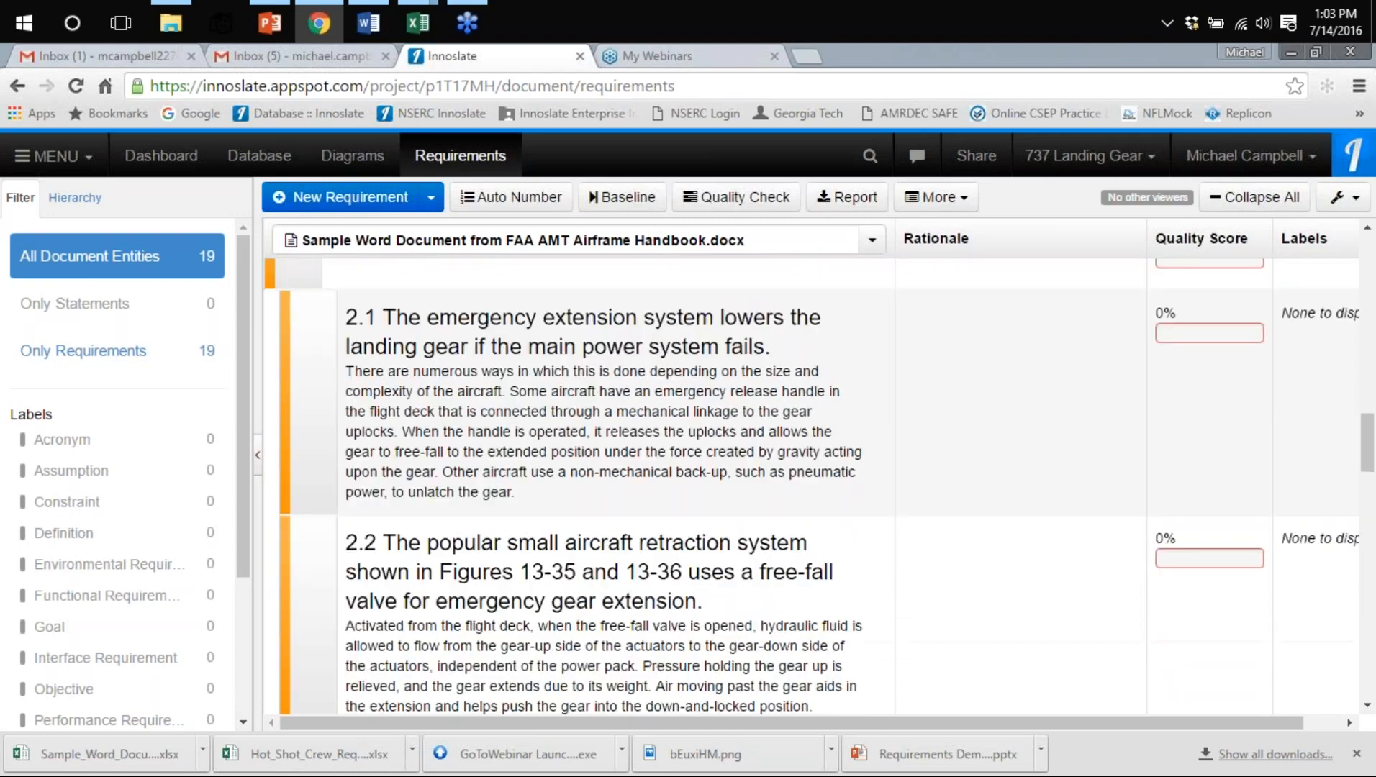
scroll(856, 378, "up", 1)
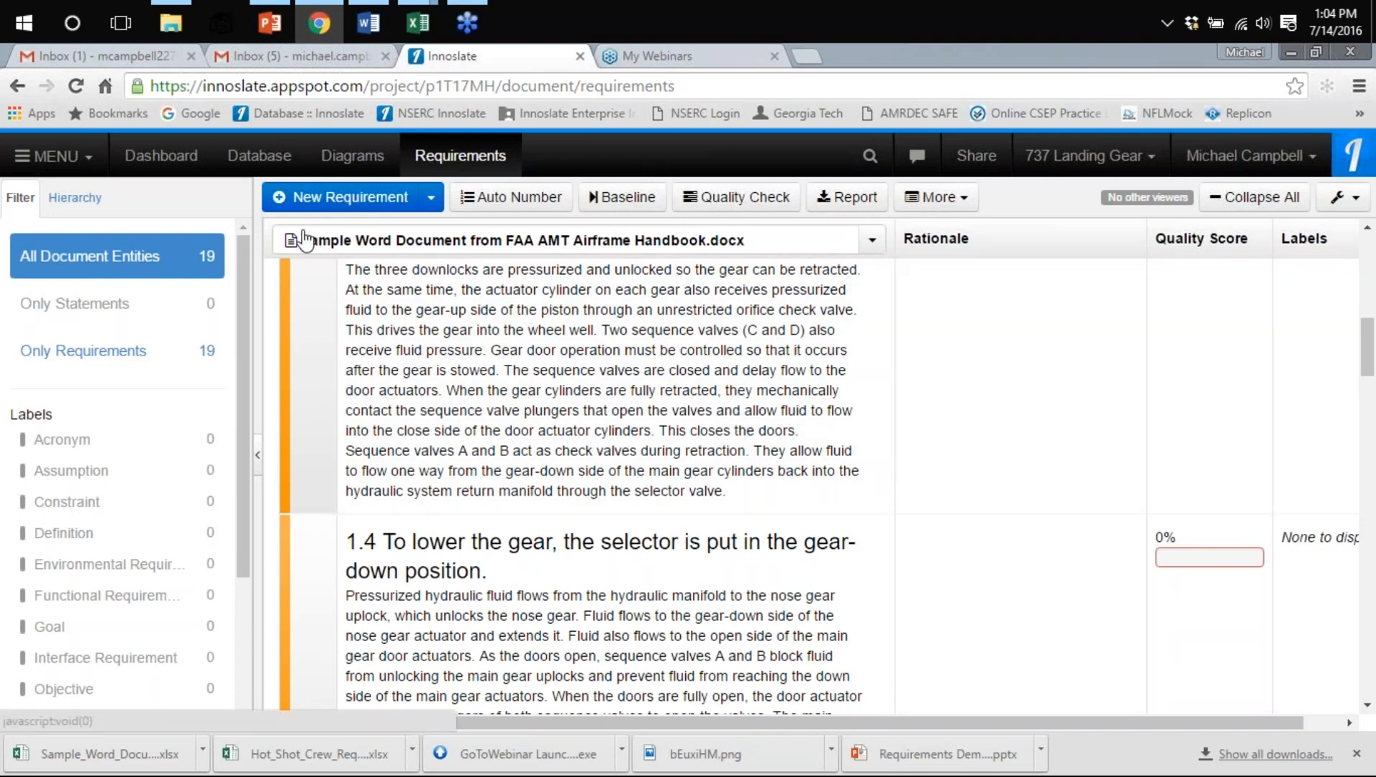
Open the project database, show 100 entities per page and look through the listed entities
left_click(278, 156)
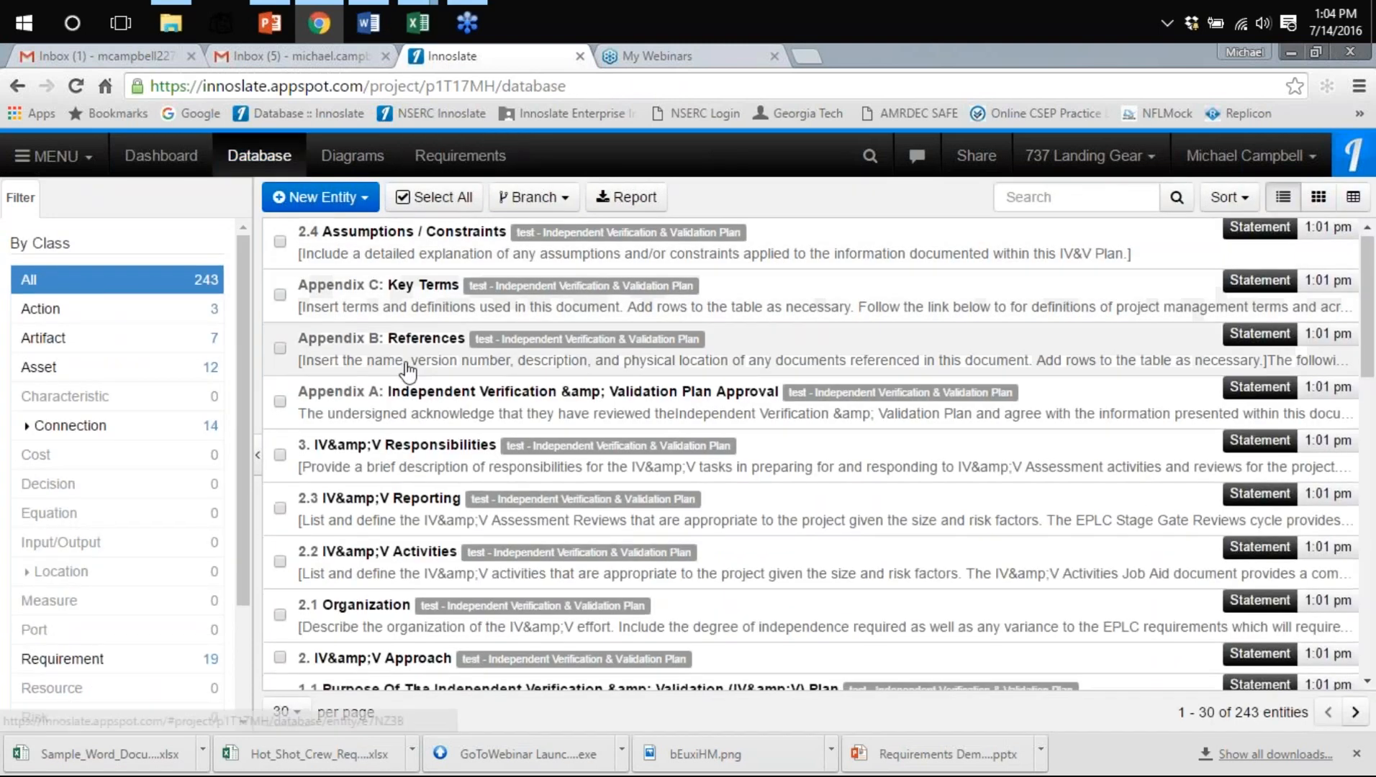
scroll(406, 371, "down", 15)
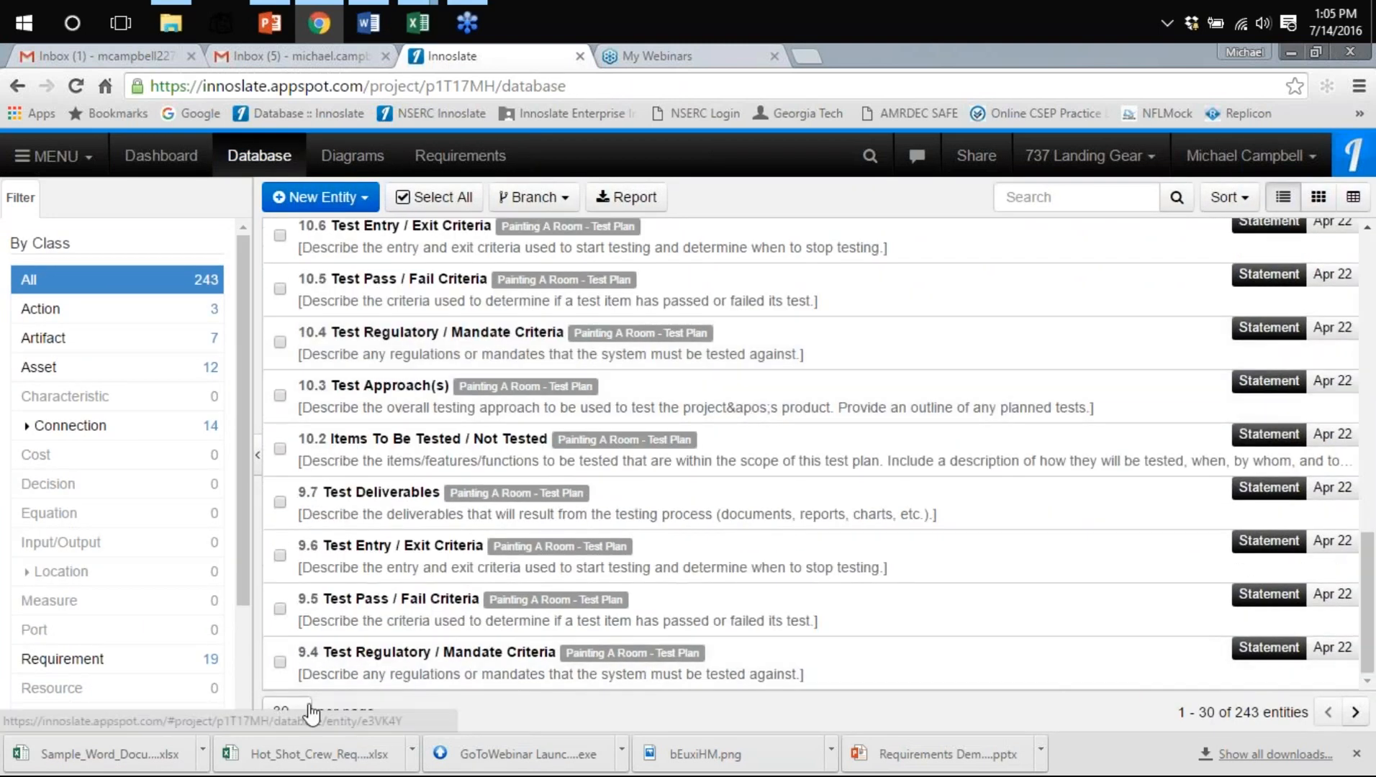
left_click(308, 712)
left_click(292, 673)
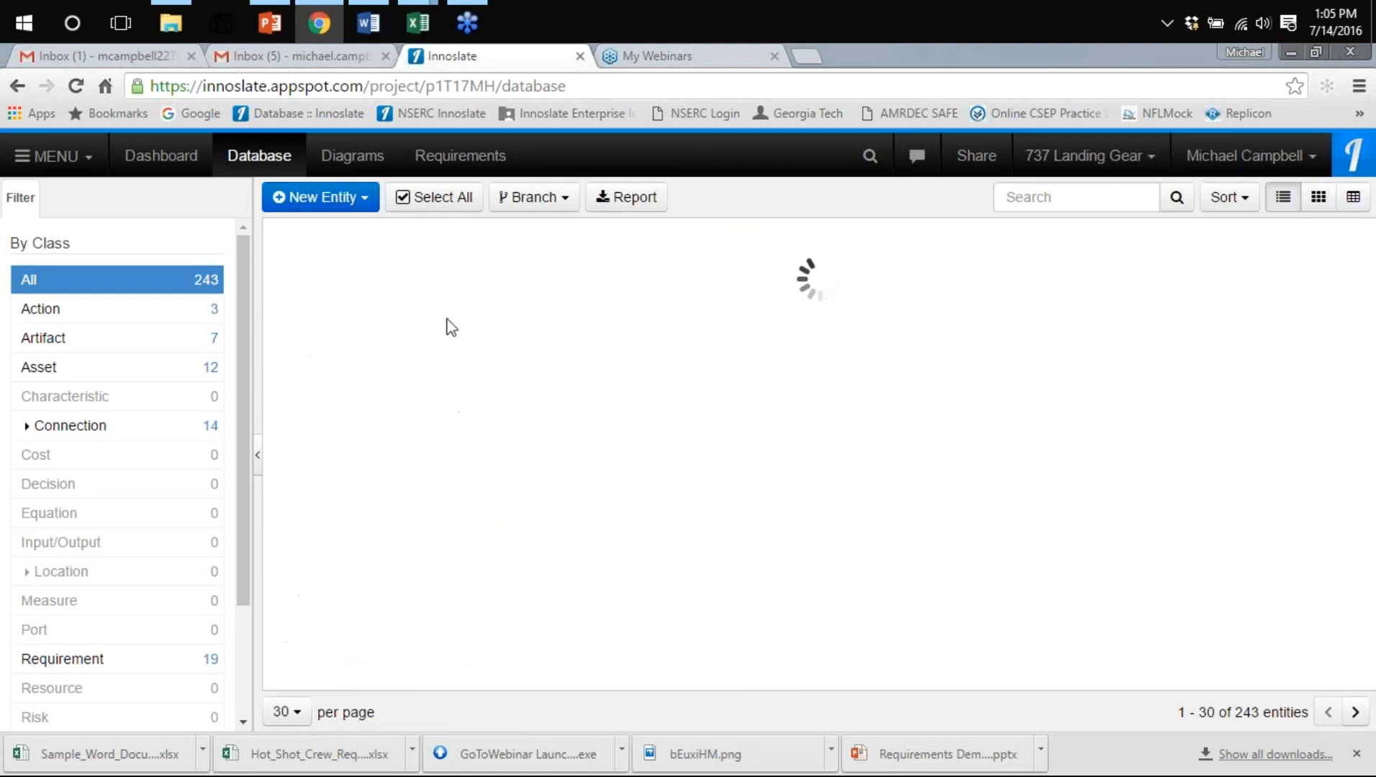
scroll(437, 324, "up", 3)
scroll(434, 333, "down", 20)
scroll(428, 342, "down", 10)
scroll(427, 341, "up", 20)
scroll(426, 342, "up", 15)
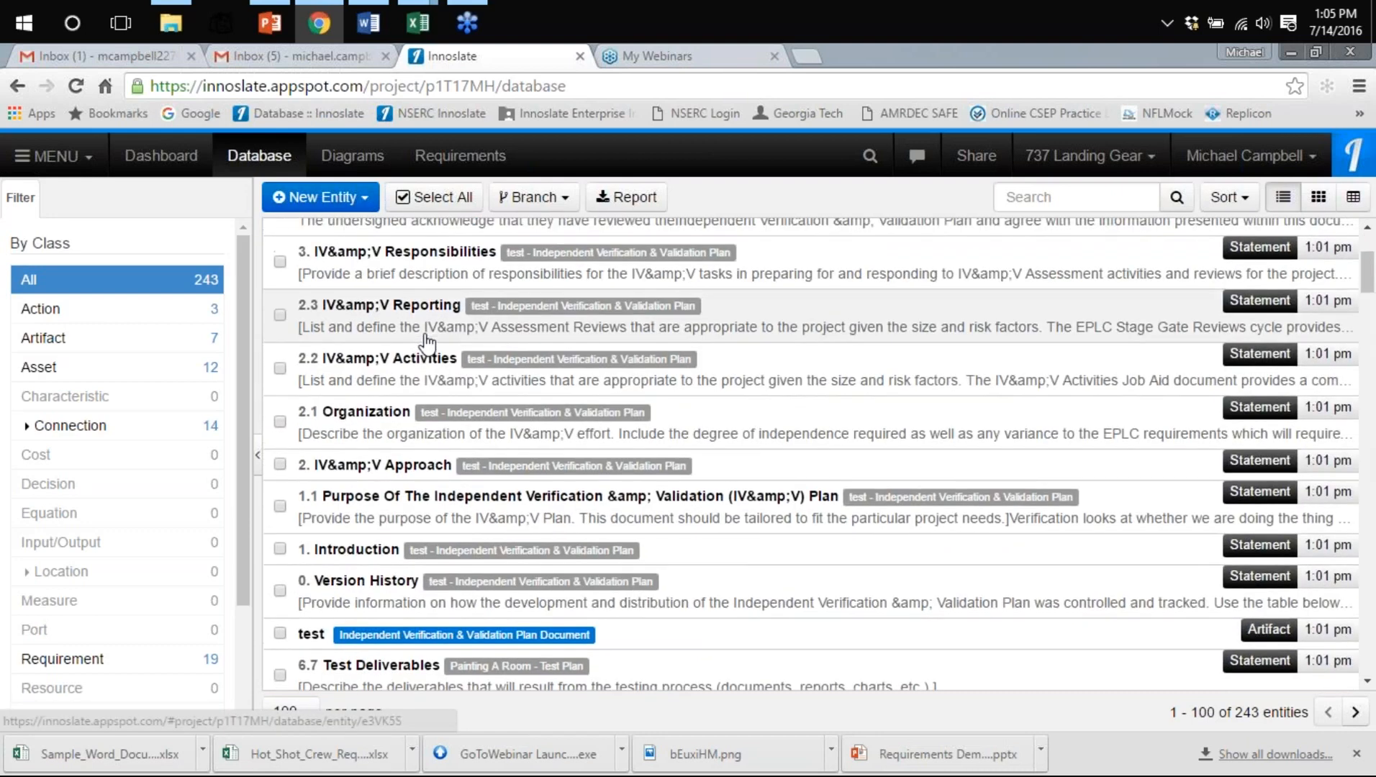
Select the database entities from the start of the list through 10.3 Test Approach(s)
scroll(426, 343, "up", 4)
left_click(326, 345)
scroll(322, 353, "down", 6)
scroll(322, 352, "down", 8)
left_click(280, 484, "shift")
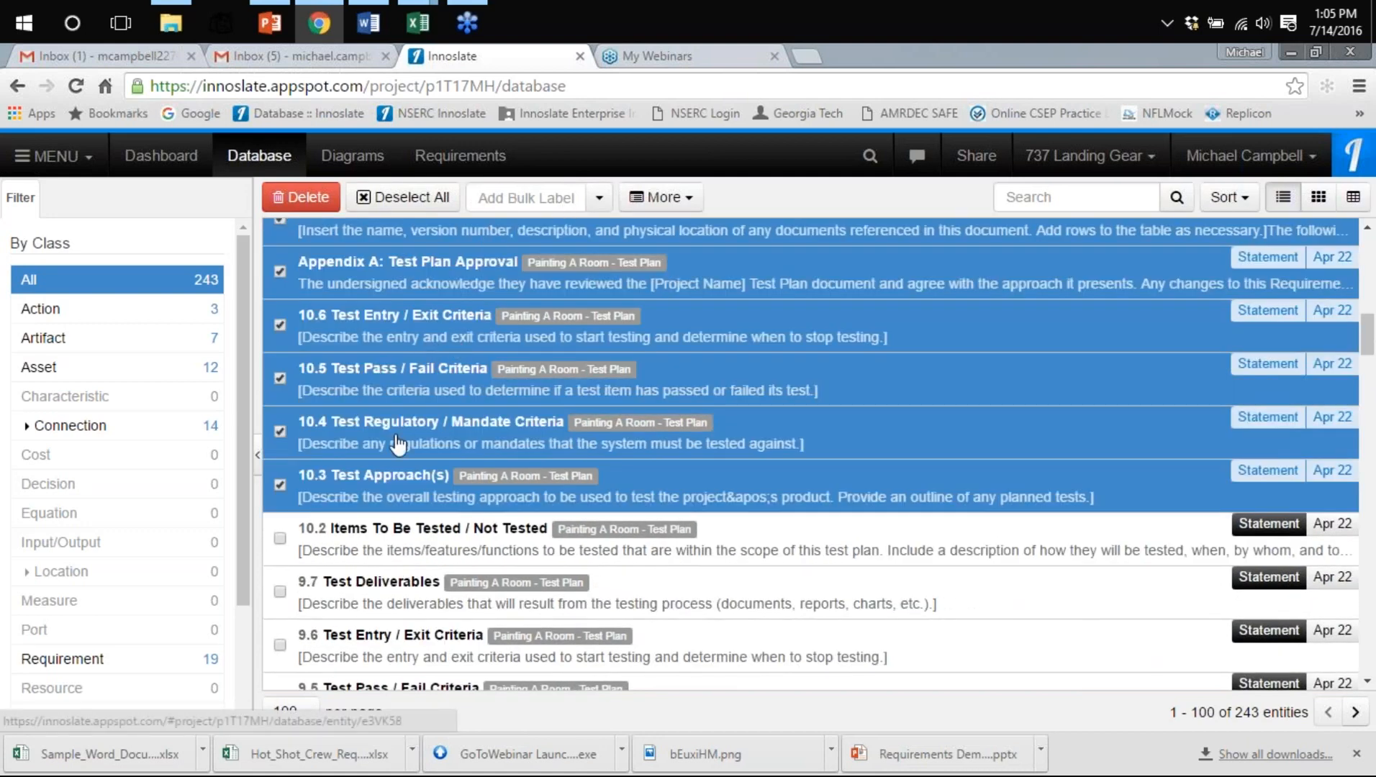
scroll(398, 442, "up", 10)
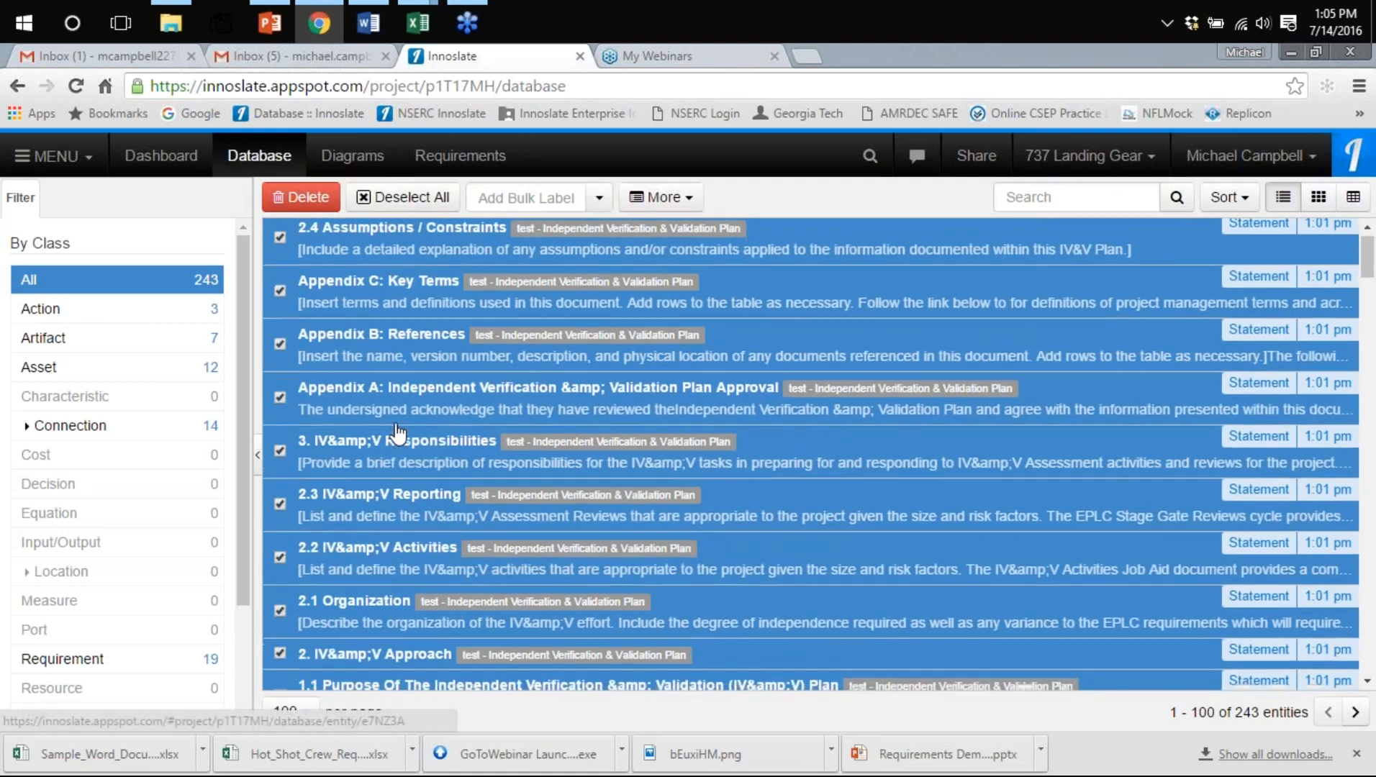
scroll(397, 433, "down", 10)
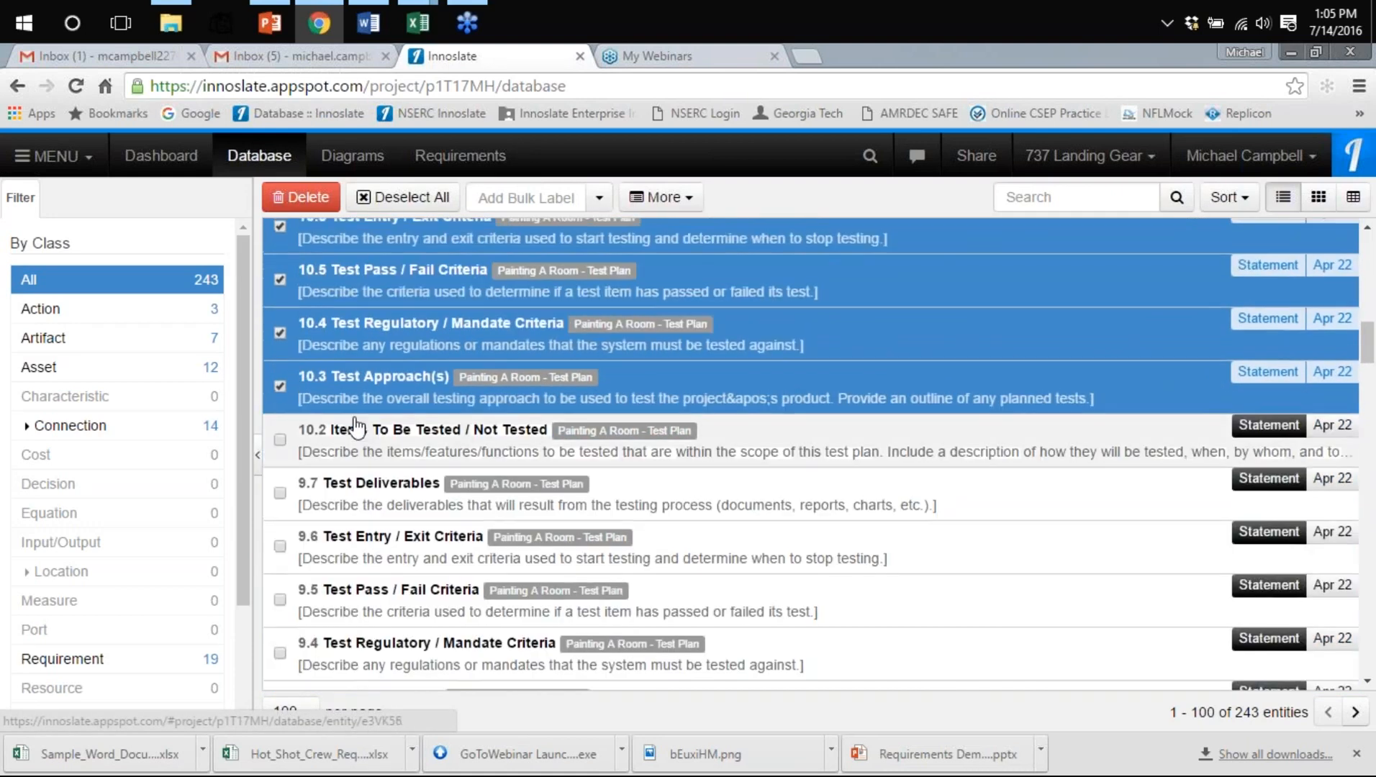
scroll(355, 428, "up", 8)
Search the bulk labels for "functional" for the selected entities, then clear the search and close the label list
left_click(599, 198)
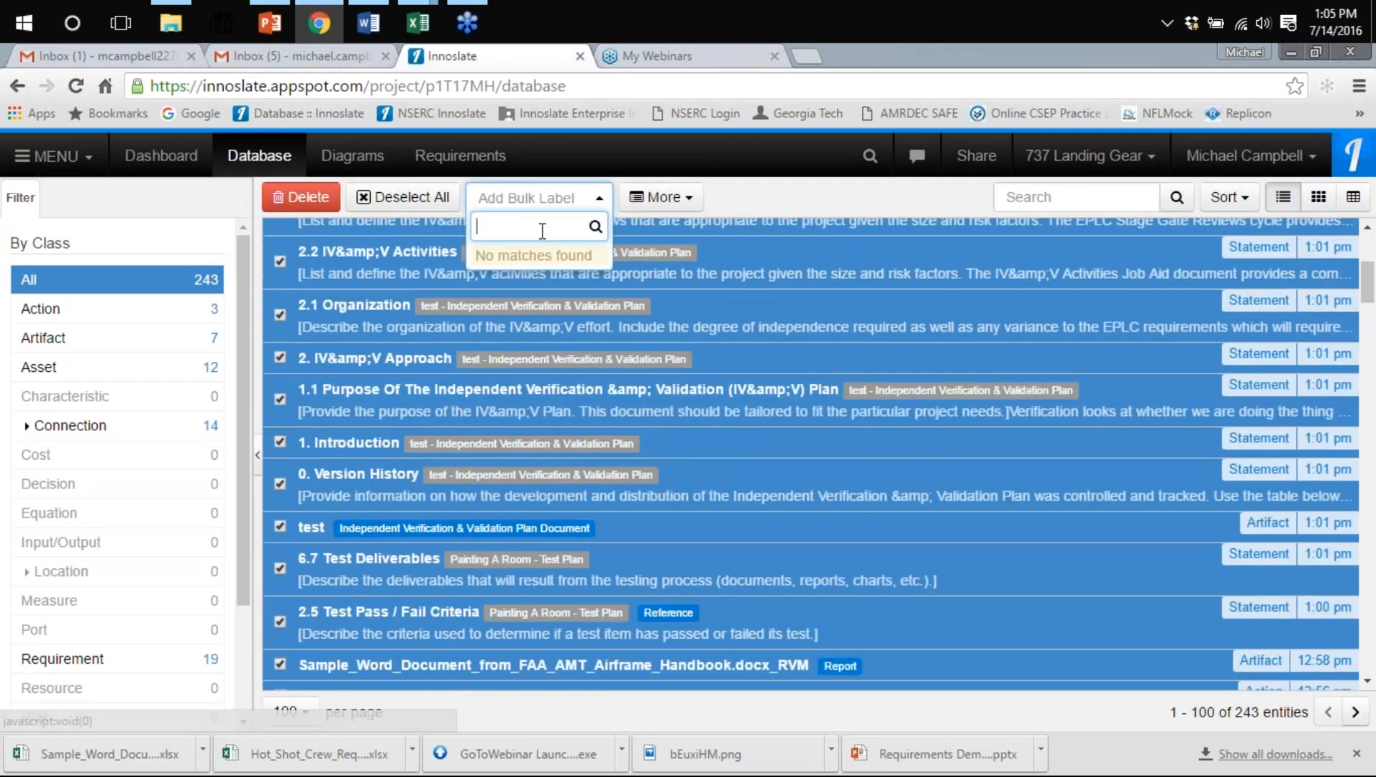
type("functional")
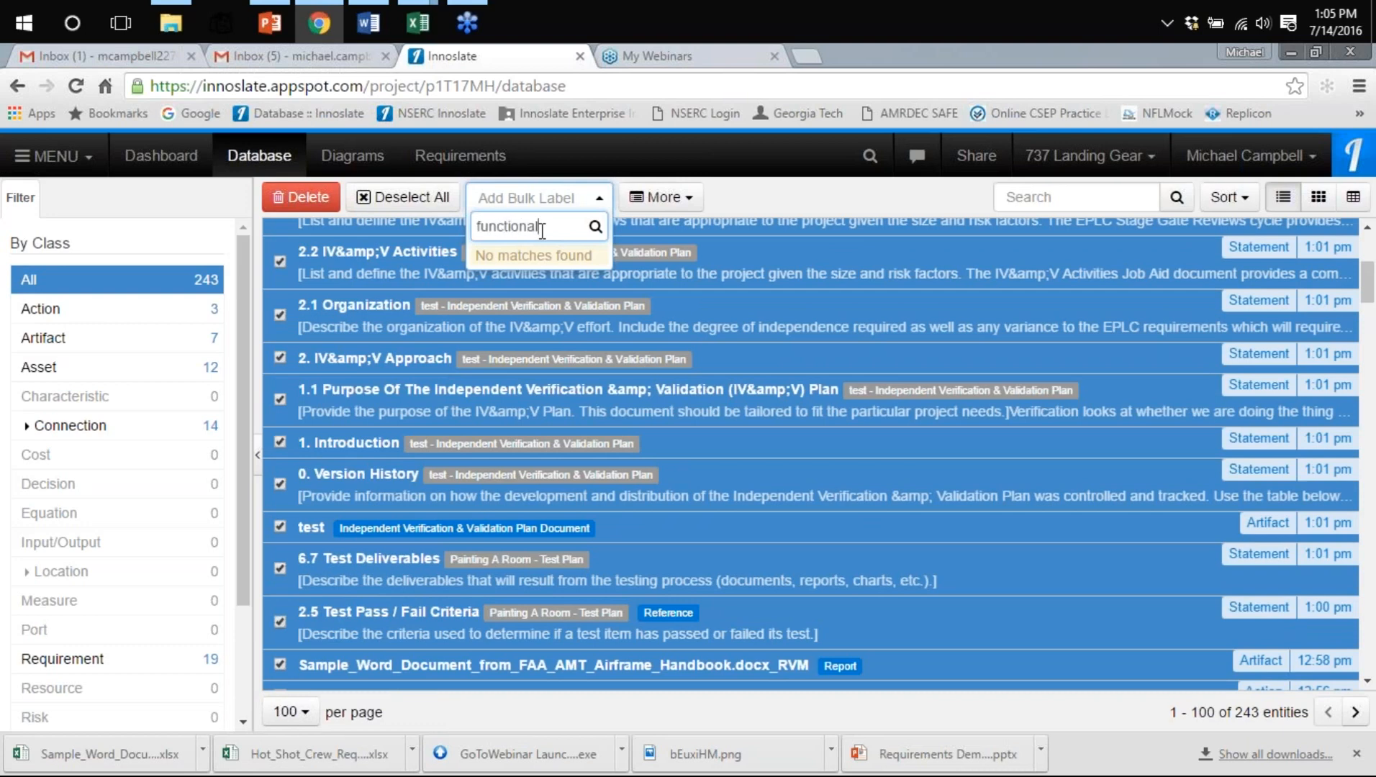
key("BackSpace")
key("BackSpace")
key("BackSpace")
key("BackSpace")
key("BackSpace")
key("BackSpace")
key("BackSpace")
key("BackSpace")
key("BackSpace")
key("BackSpace")
left_click(598, 198)
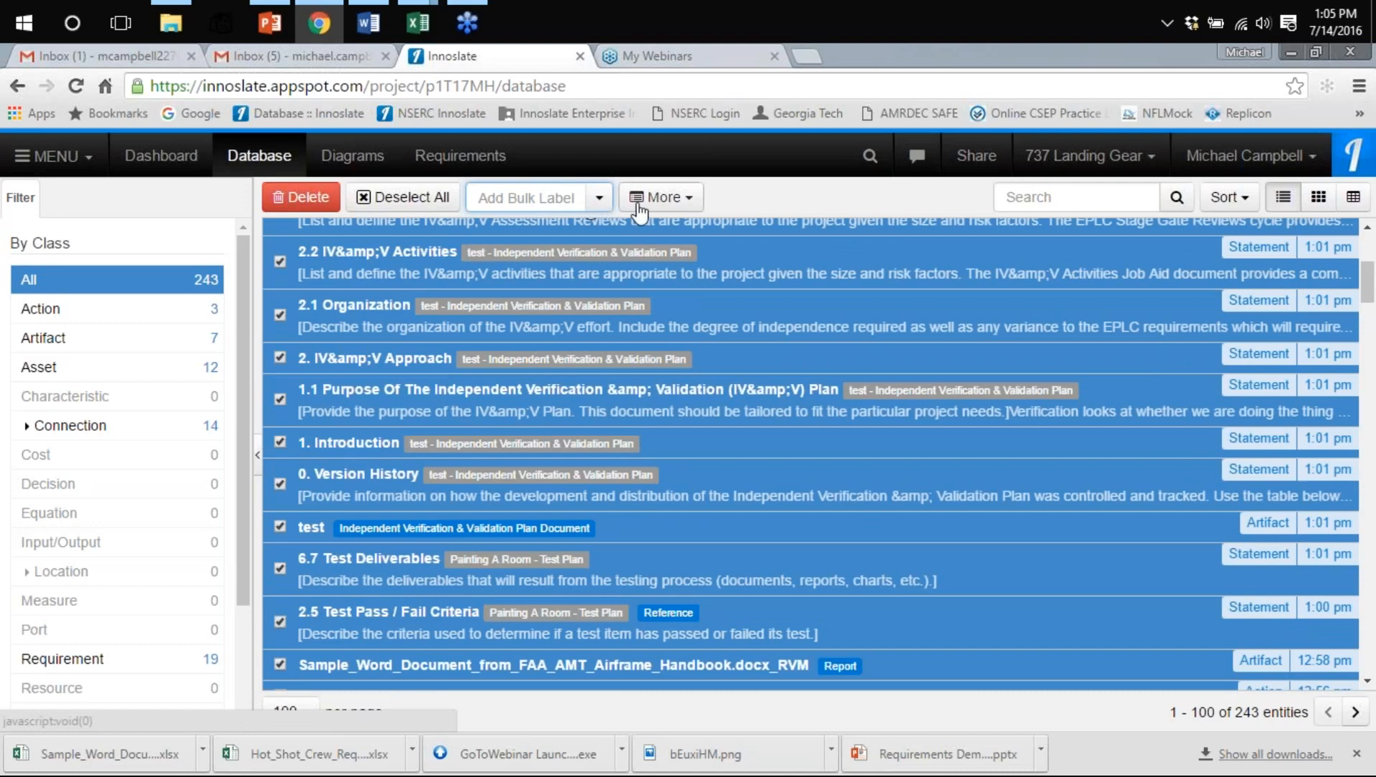
Open the Schema Editor and look through the project's list of labels
left_click(76, 160)
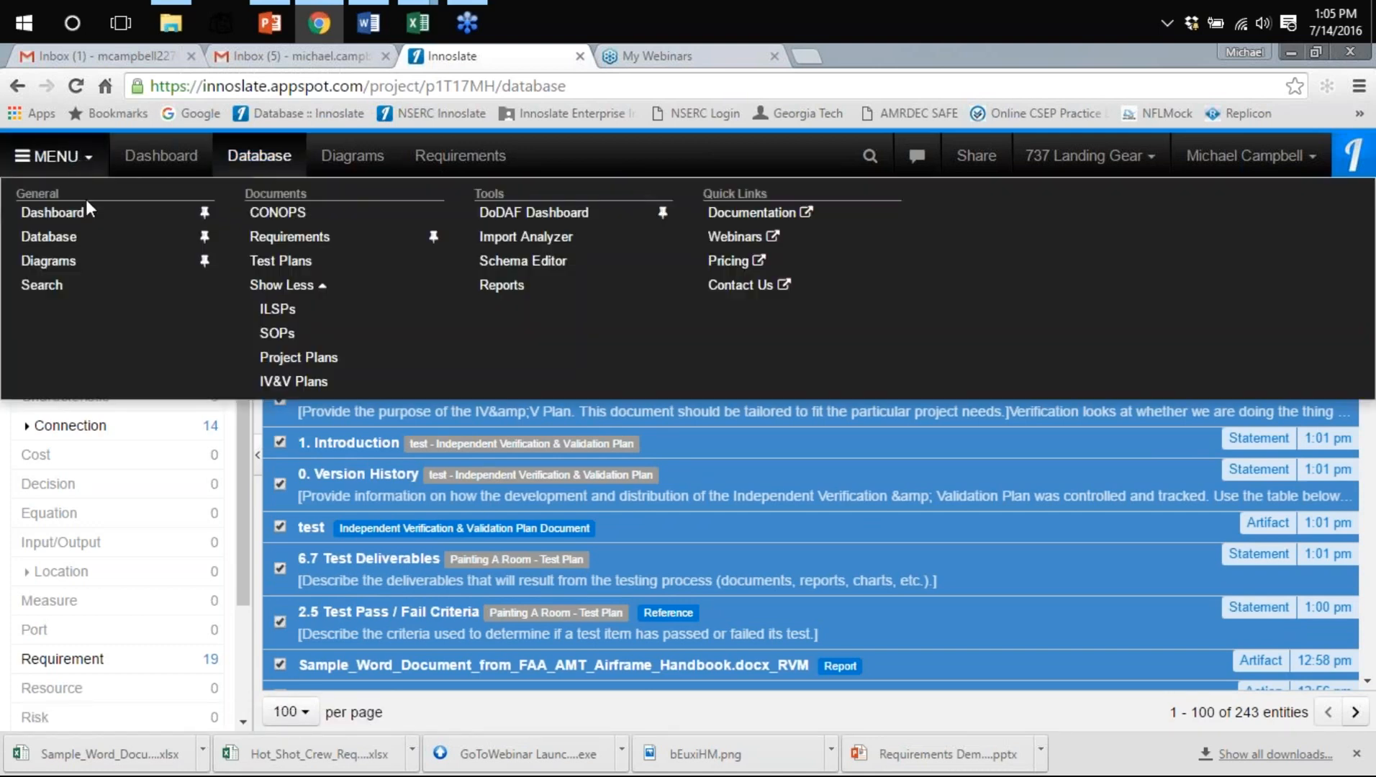
left_click(500, 264)
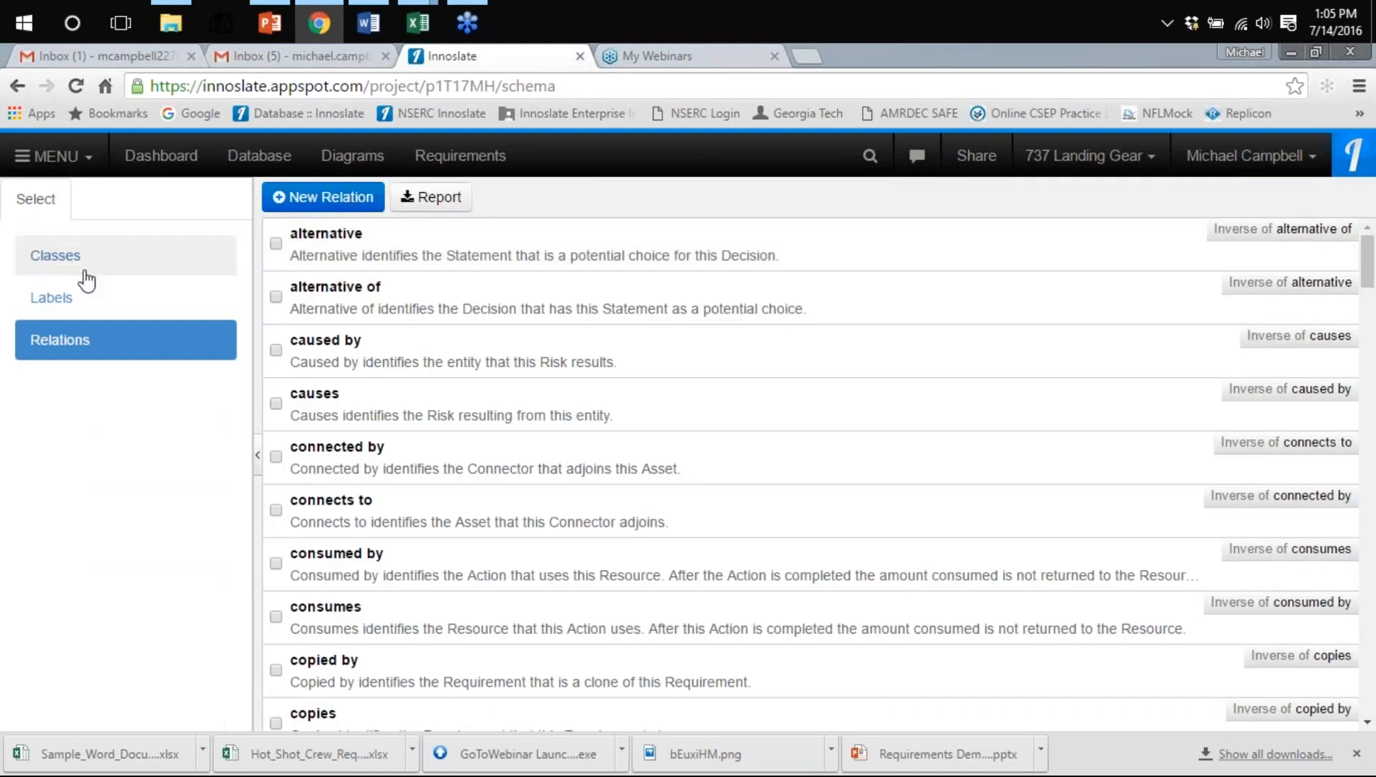
left_click(63, 299)
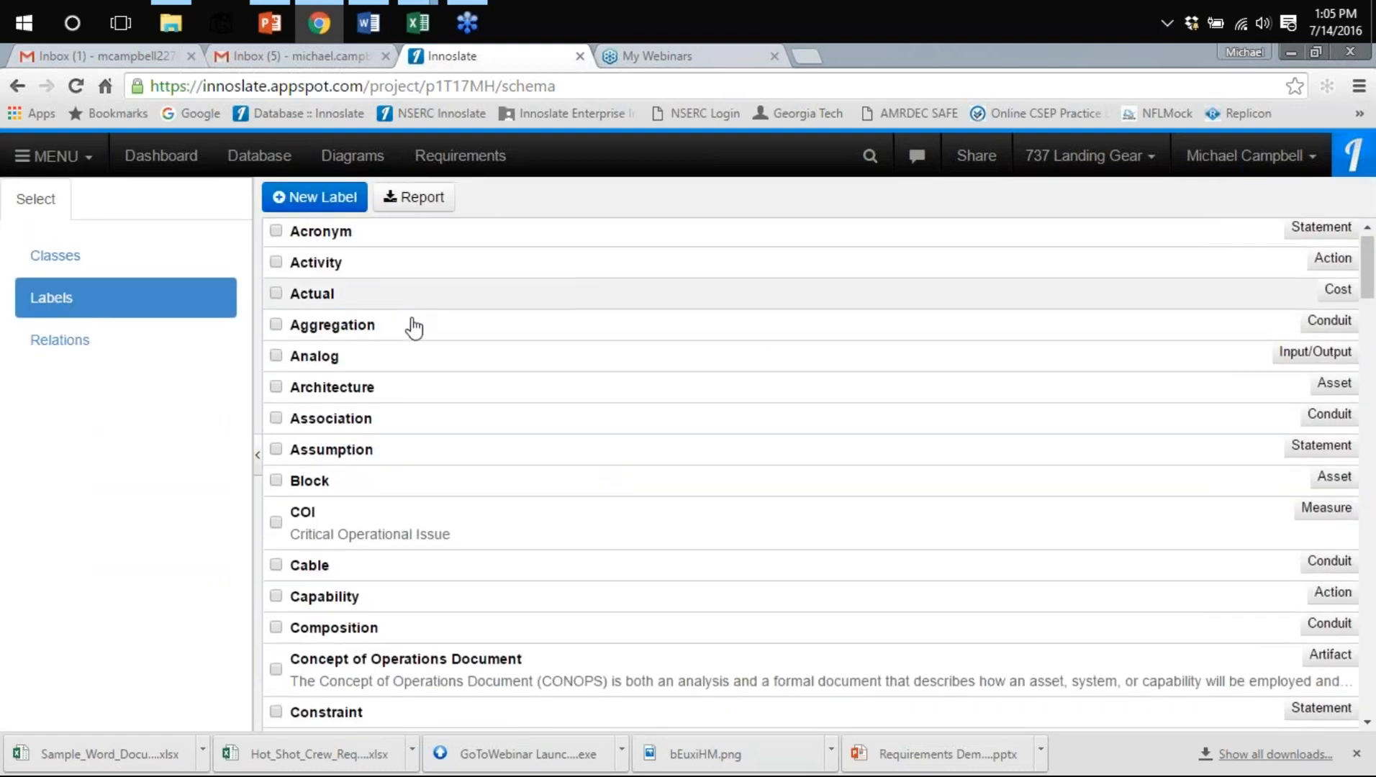
scroll(414, 327, "down", 20)
scroll(415, 334, "down", 11)
scroll(416, 334, "up", 3)
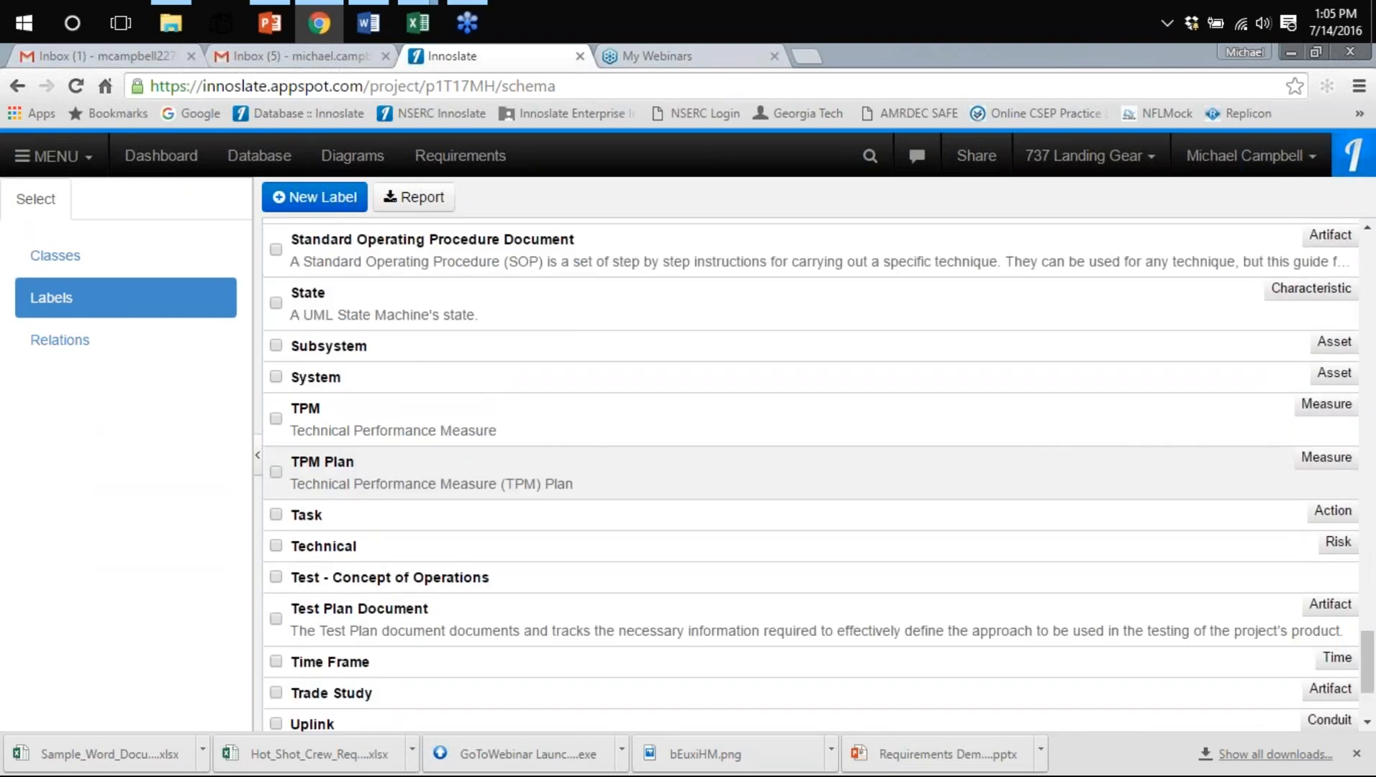
scroll(810, 475, "up", 20)
scroll(810, 475, "up", 15)
Start a new schema label and name it "New Label Test"
left_click(324, 197)
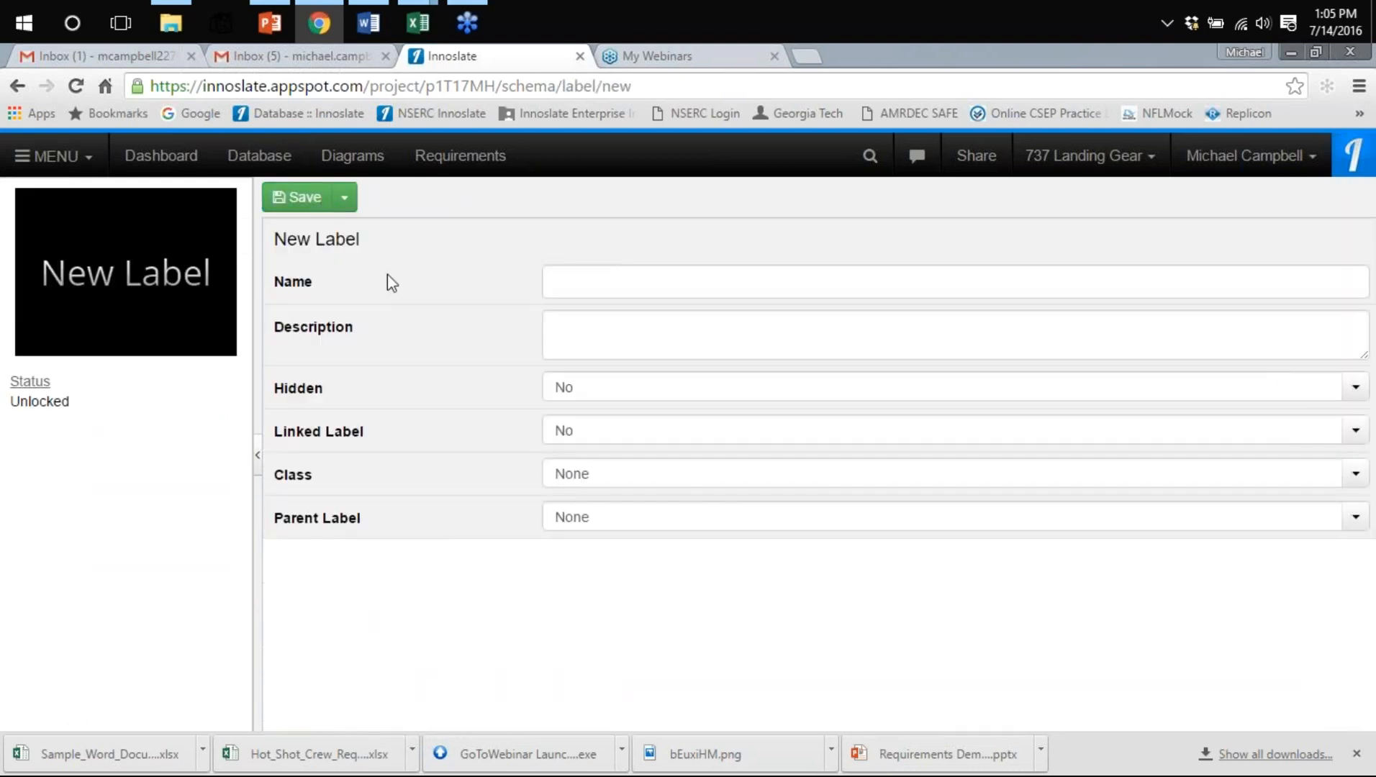
left_click(571, 270)
type("nEW")
key("BackSpace")
key("BackSpace")
key("BackSpace")
key("BackSpace")
type("New L")
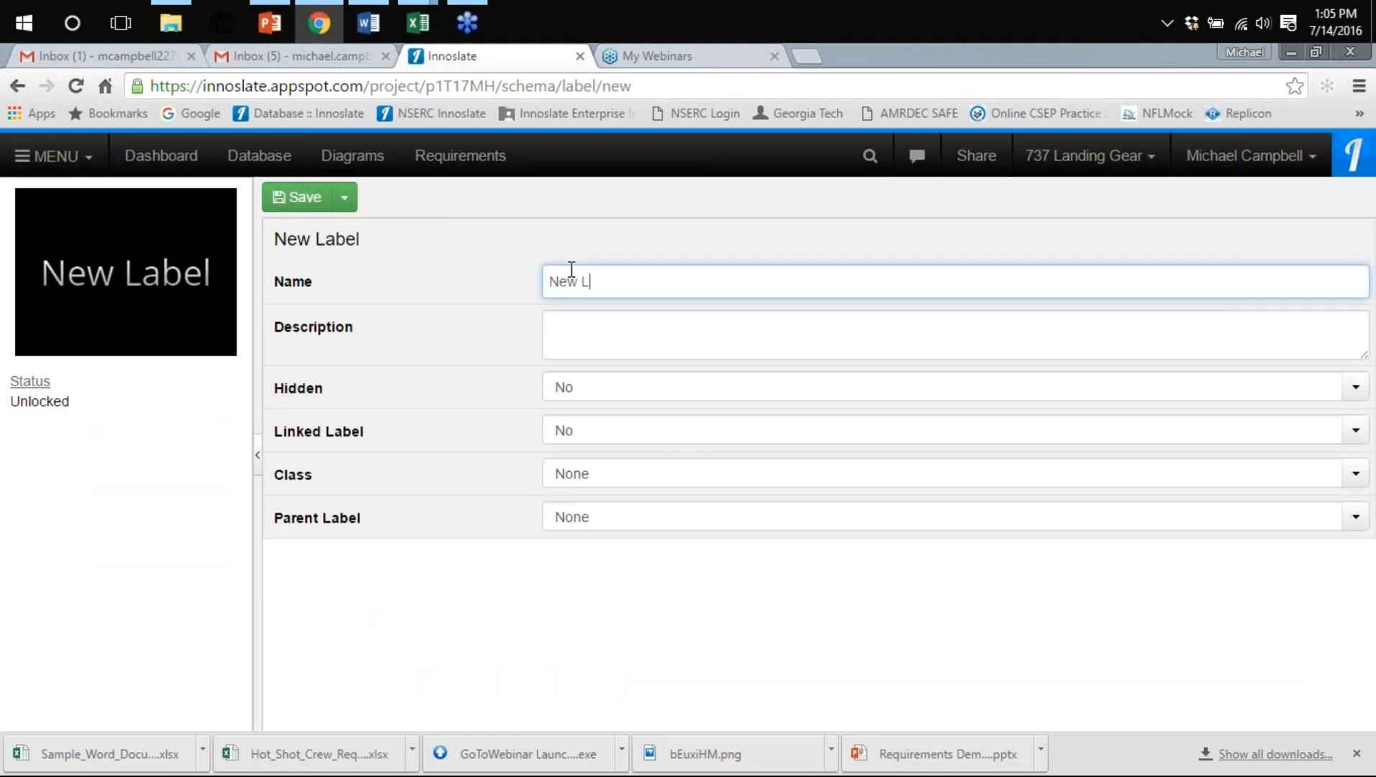
type("abel Test")
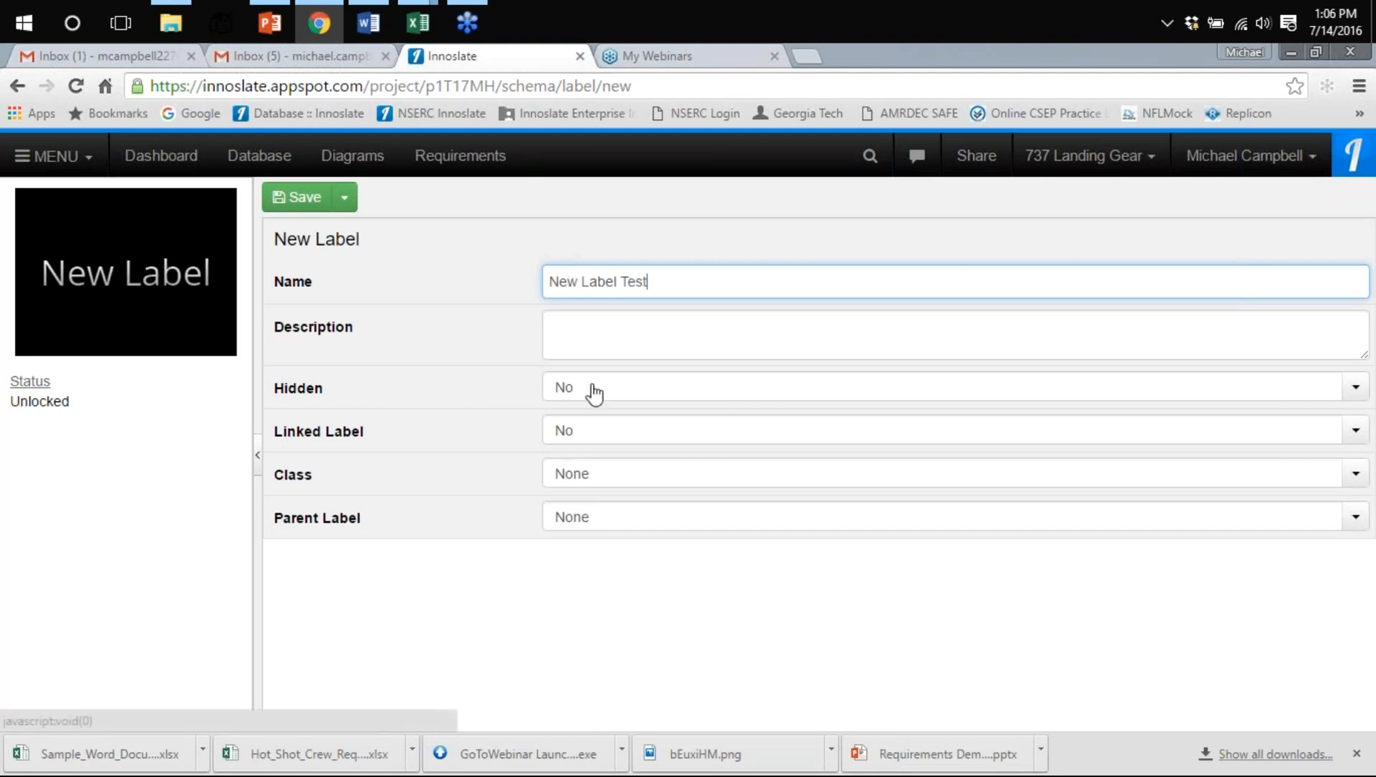
Check the new label's Class, Parent Label and Linked Label choices, keep the defaults, and save the label
left_click(596, 487)
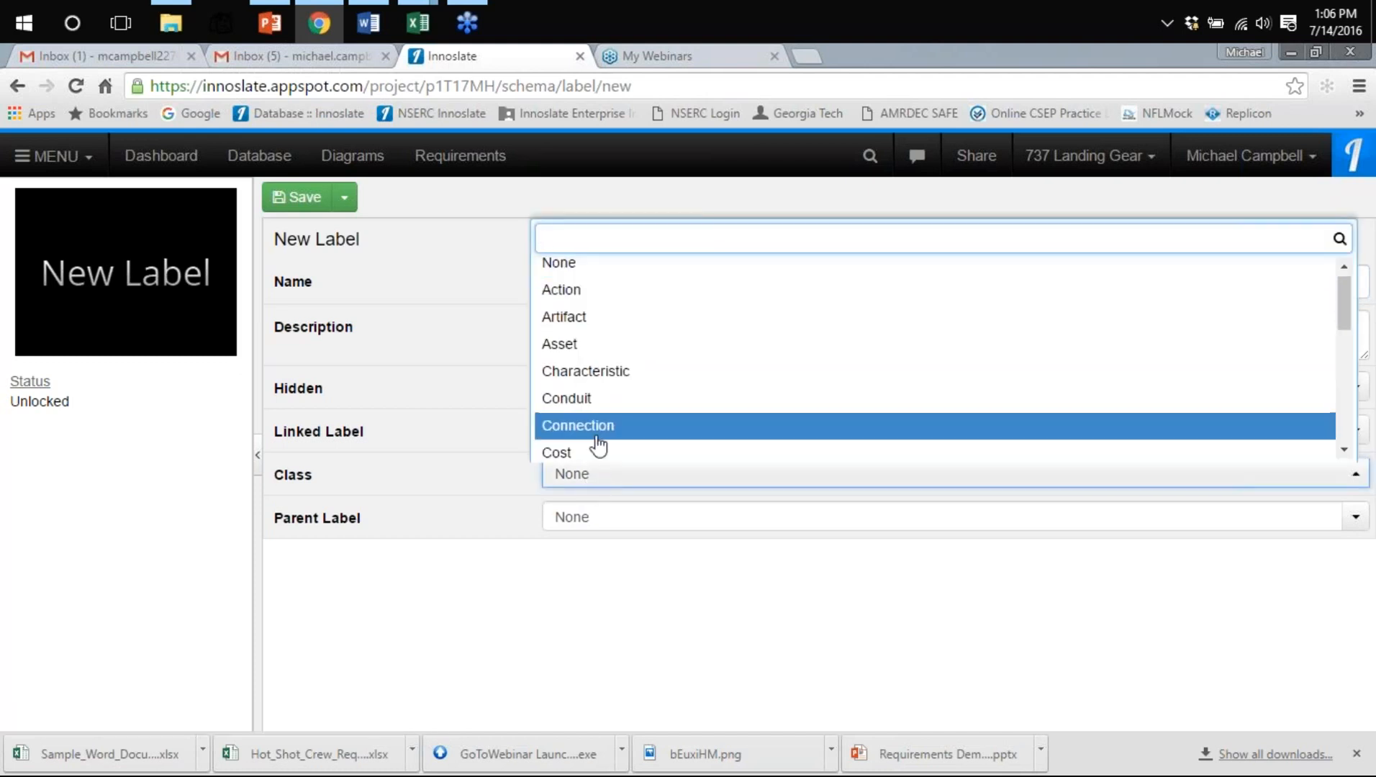
left_click(631, 488)
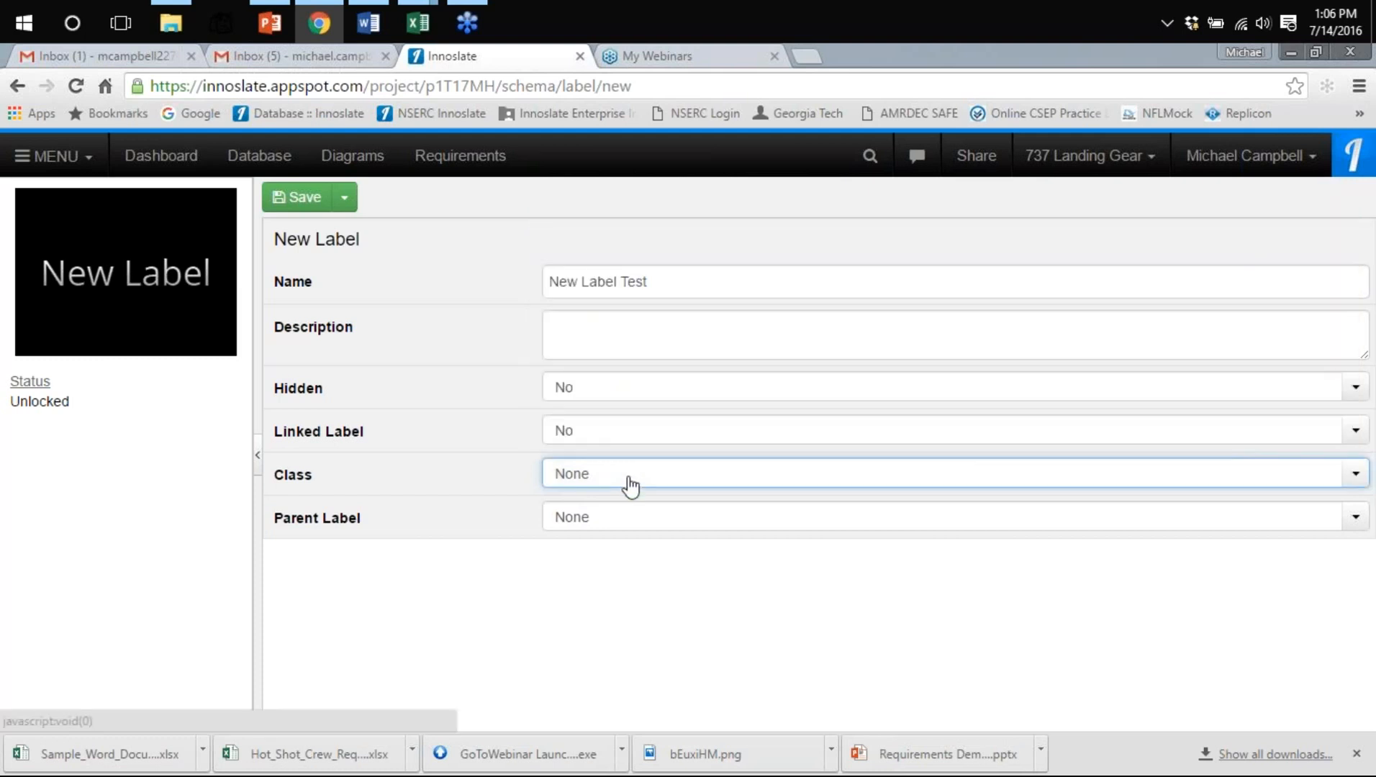
left_click(618, 525)
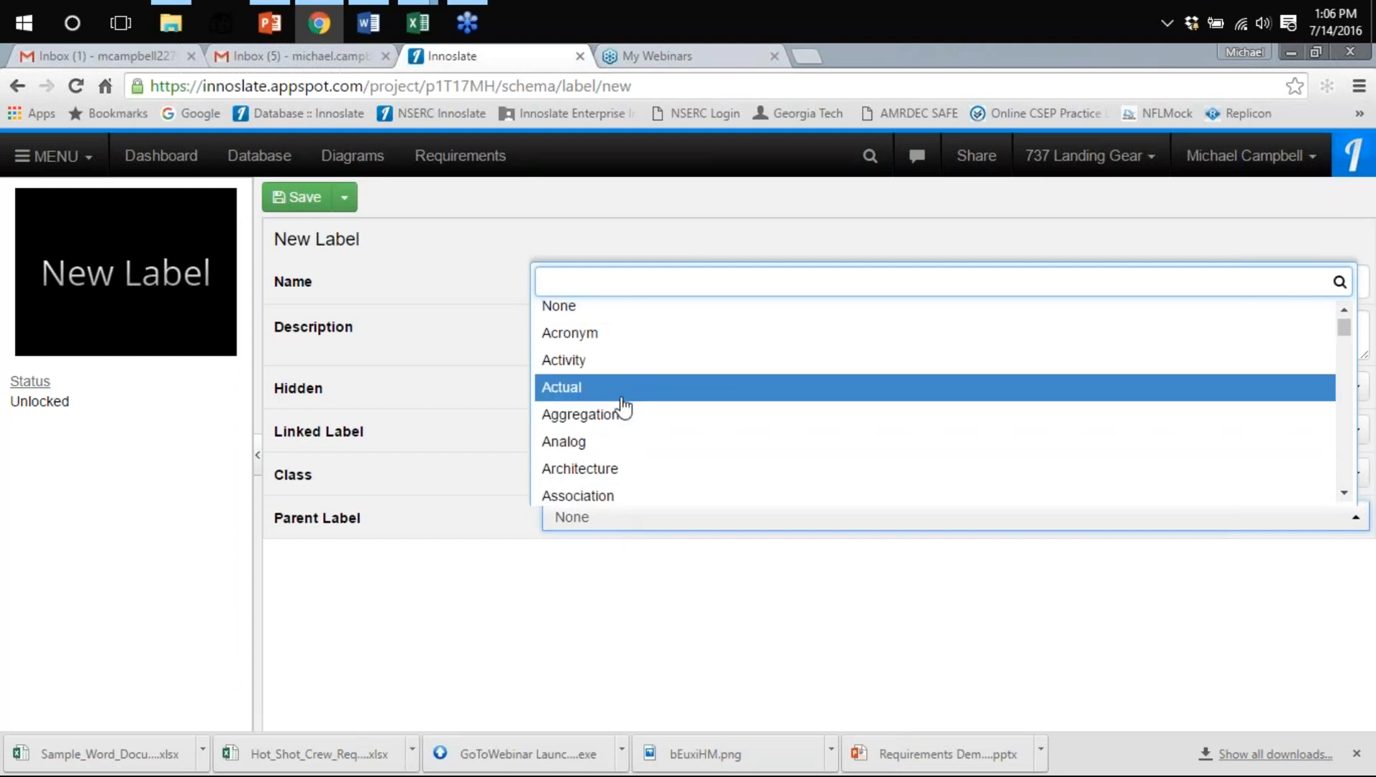
left_click(608, 524)
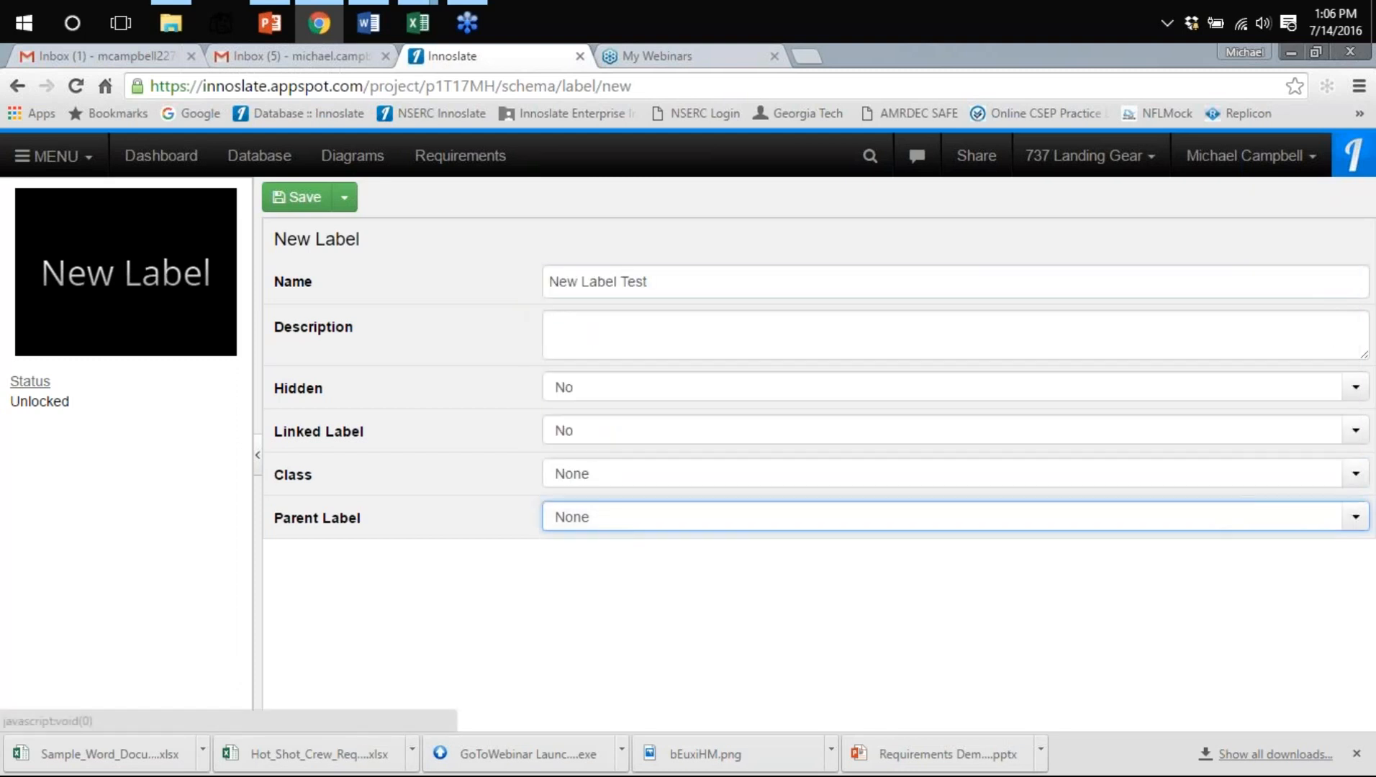
left_click(607, 432)
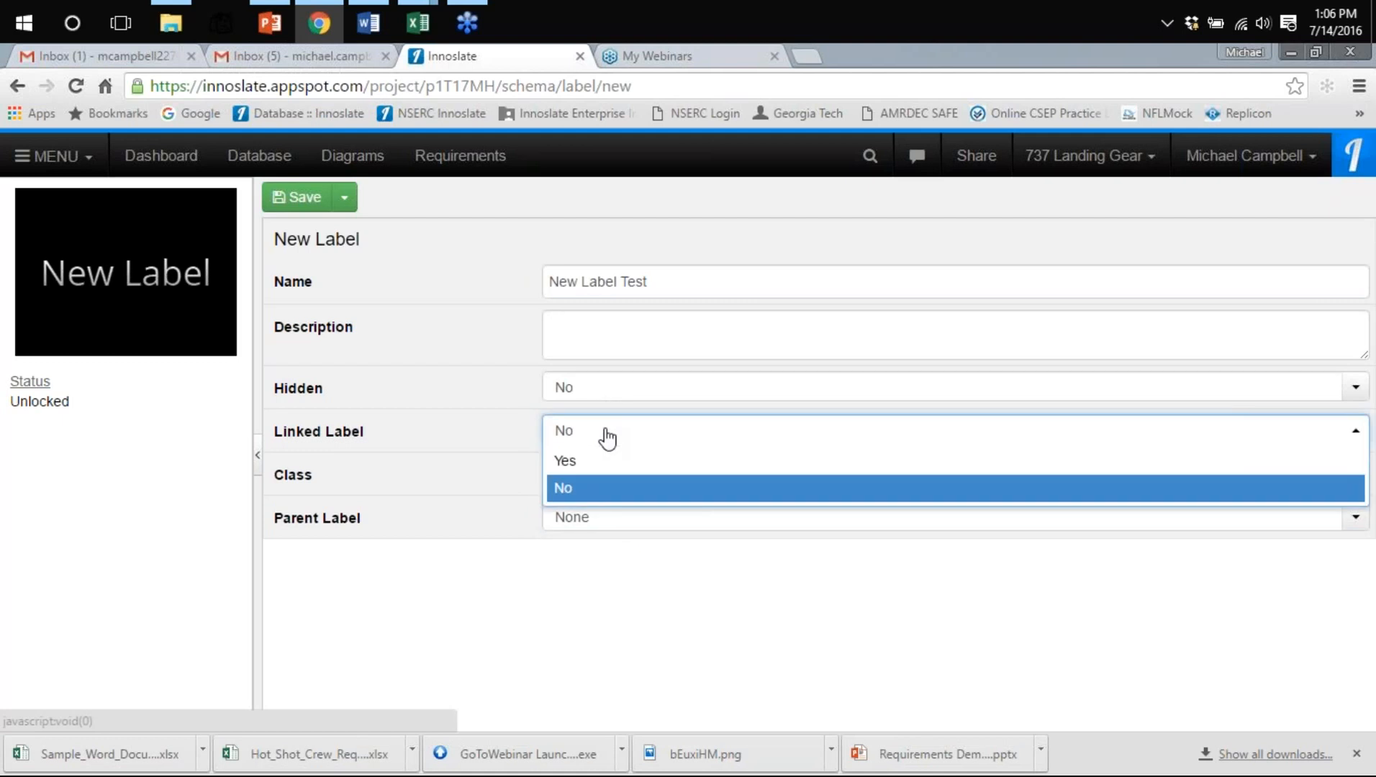
left_click(609, 432)
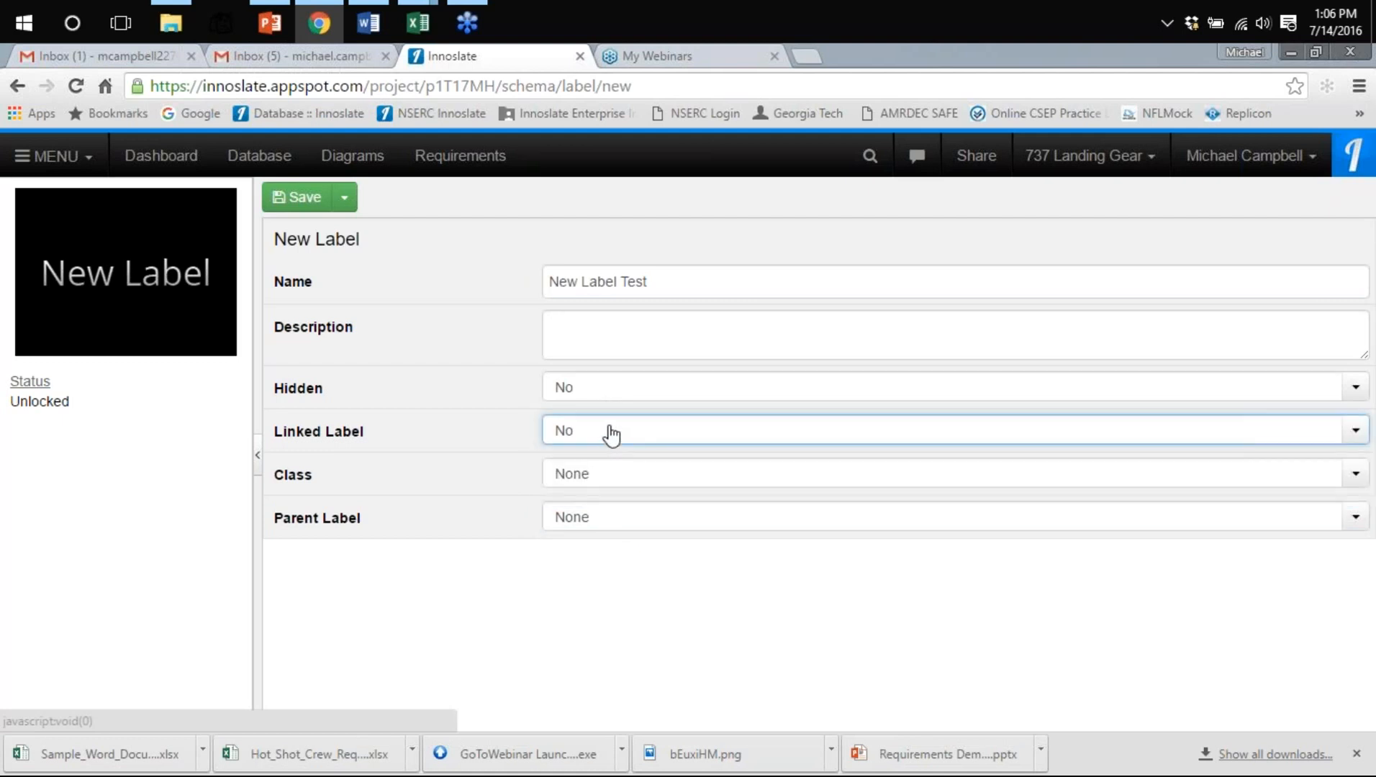
left_click(599, 339)
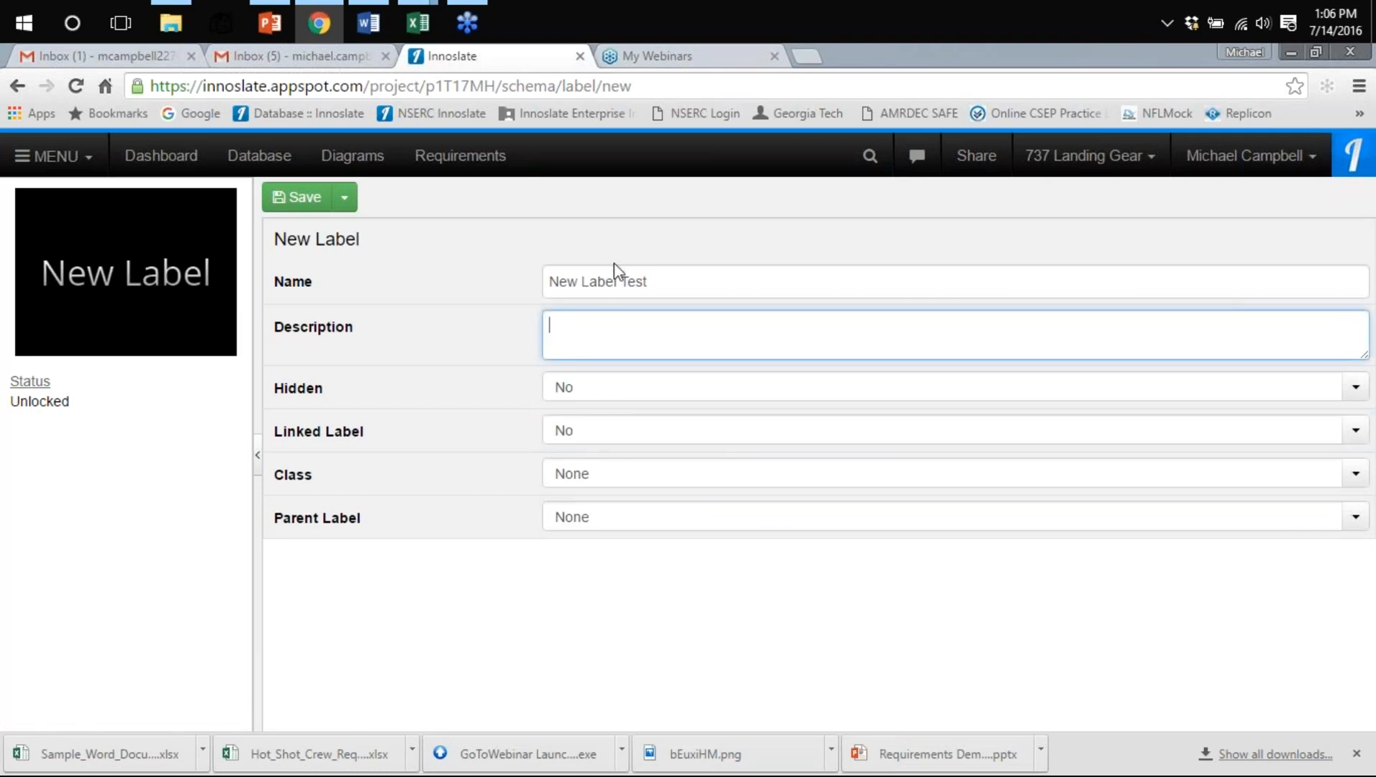
left_click(290, 207)
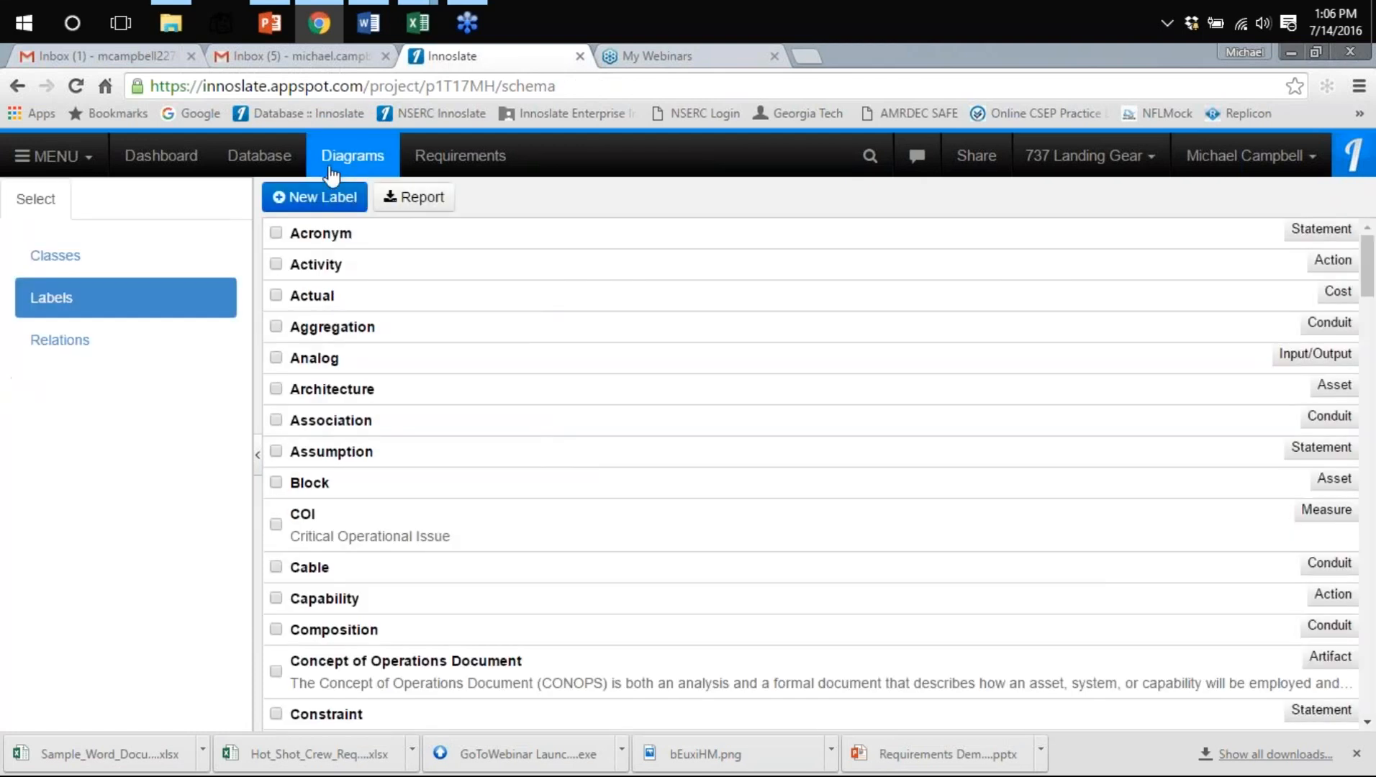
Return to the database and select the entities from 2.4 Assumptions / Constraints through the Painting A Room test plan's 10.6 Test Entry / Exit Criteria
left_click(259, 155)
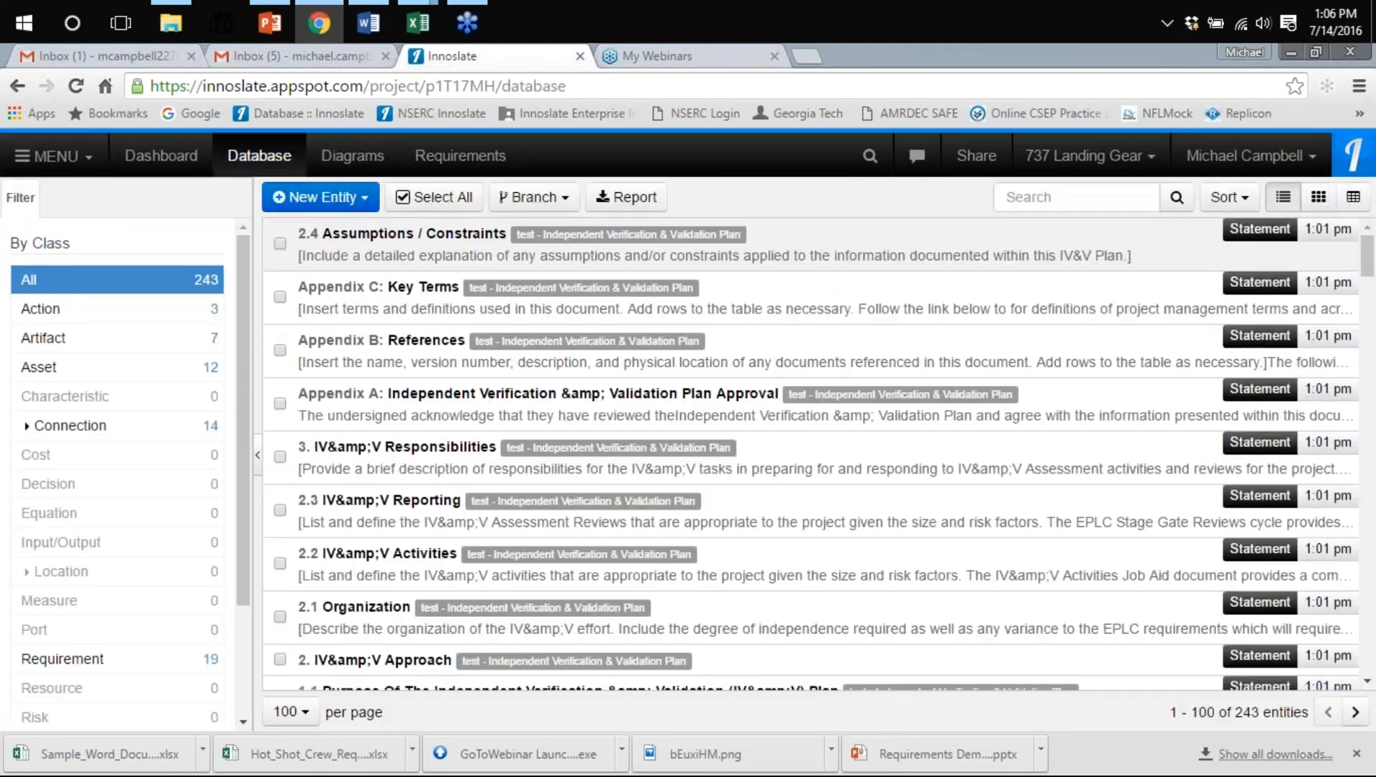
left_click(279, 243)
scroll(353, 428, "down", 10)
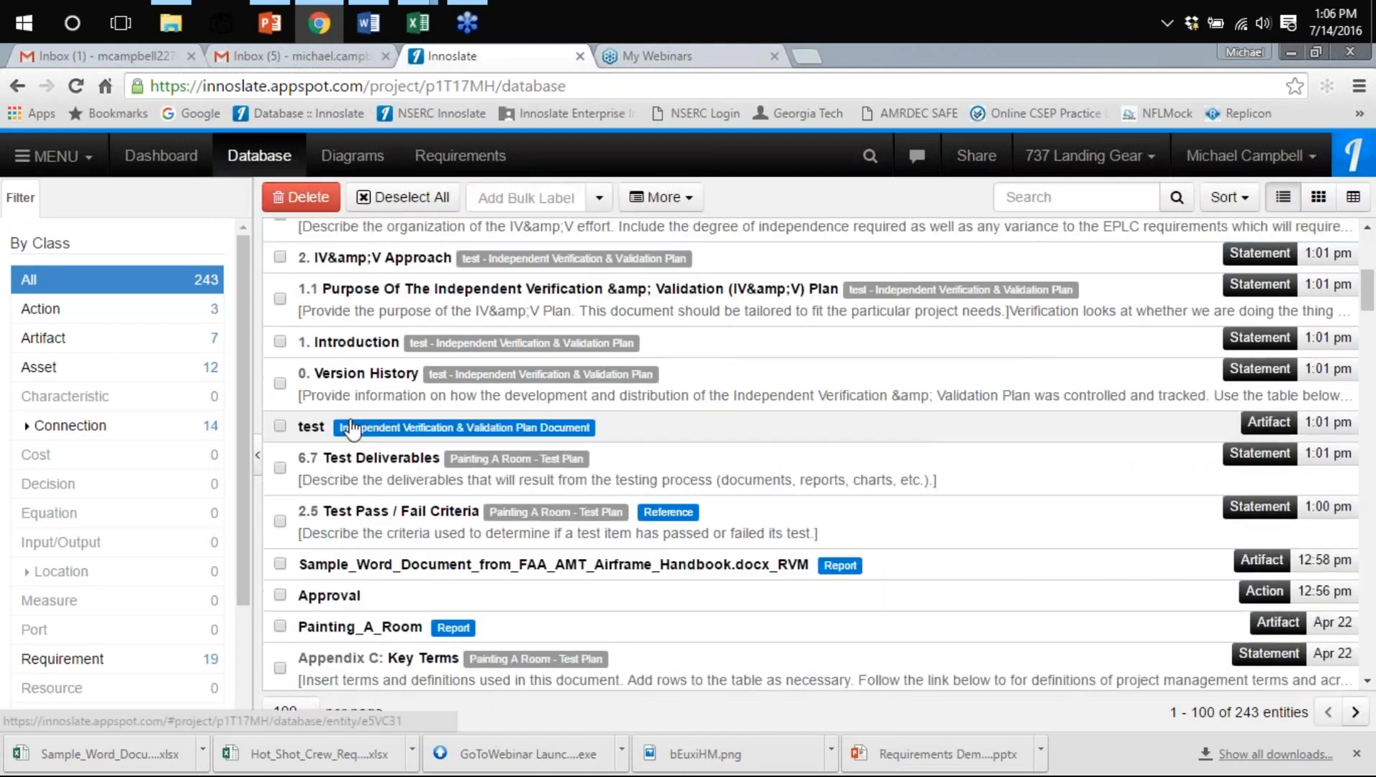
left_click(280, 525)
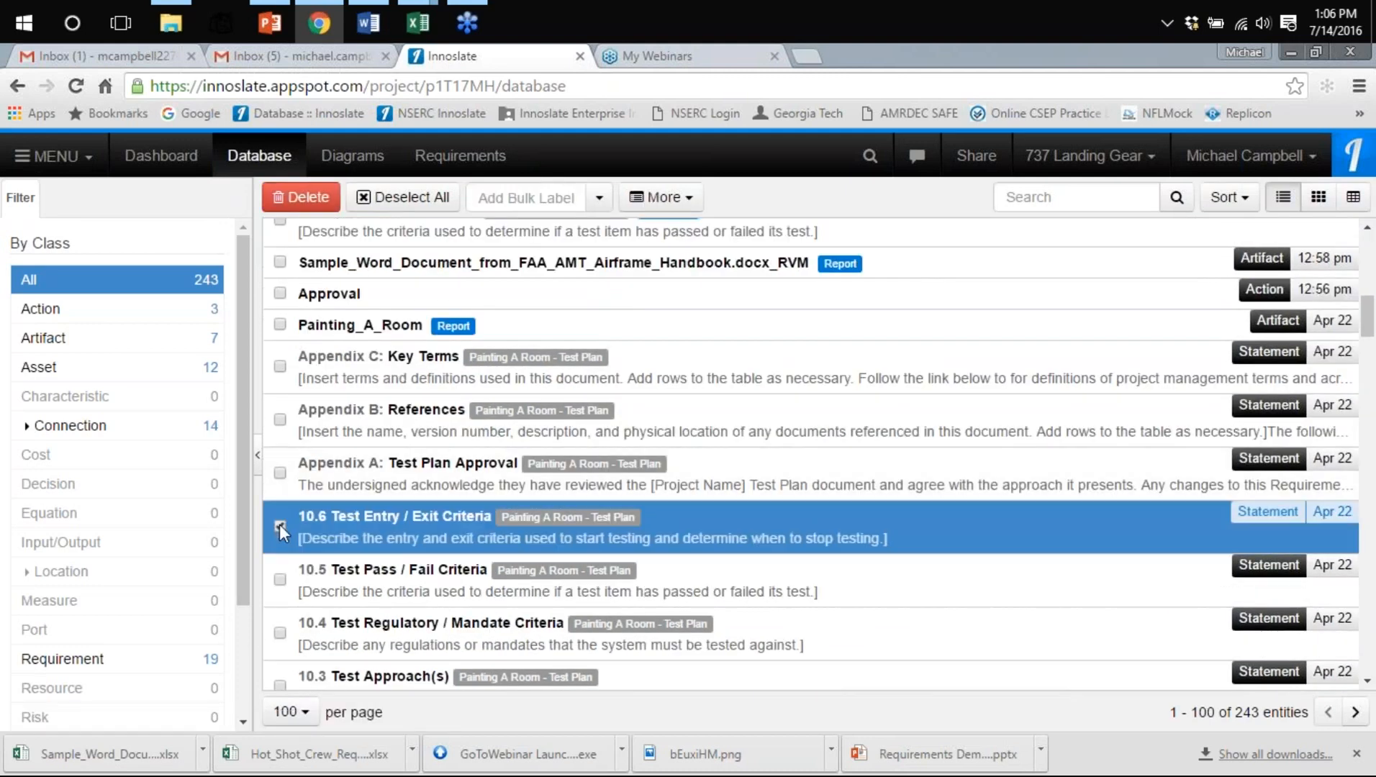
left_click(279, 522)
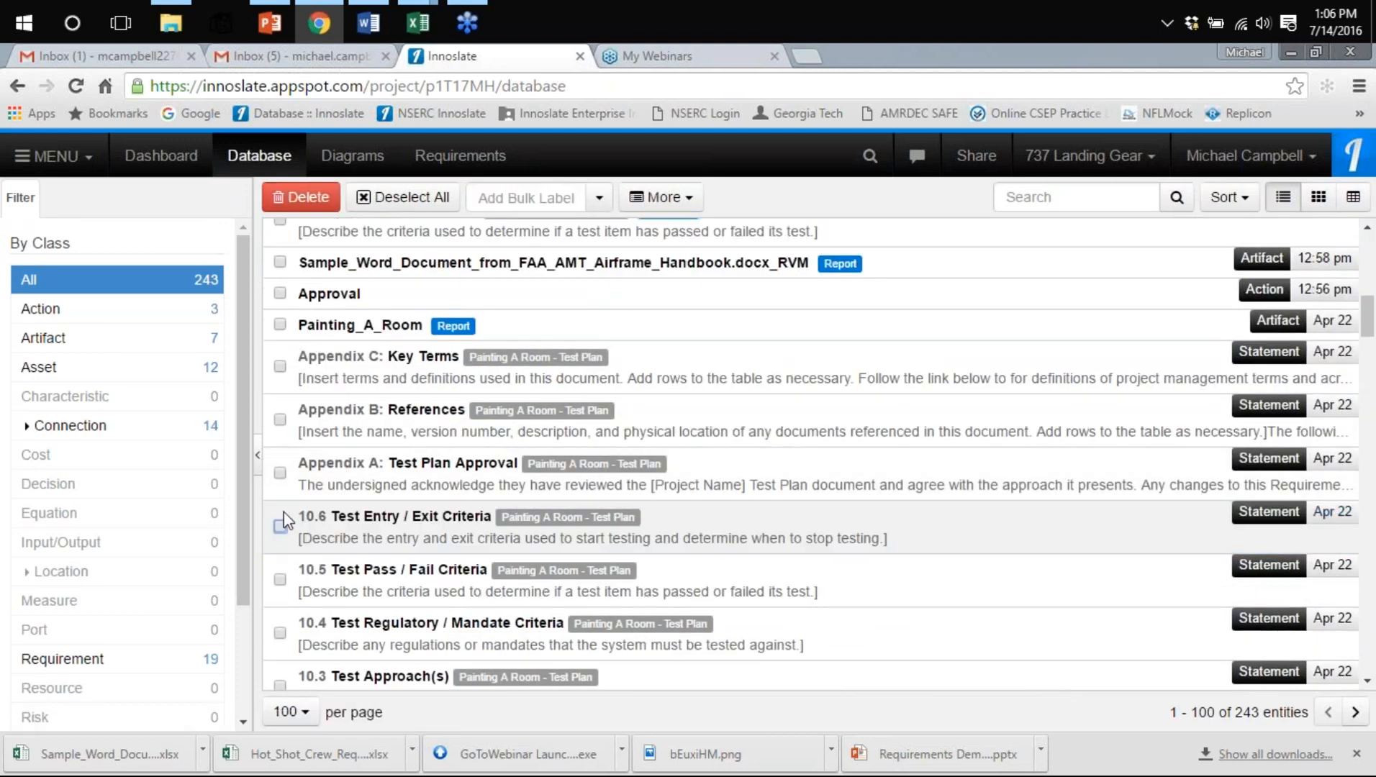
left_click(281, 527)
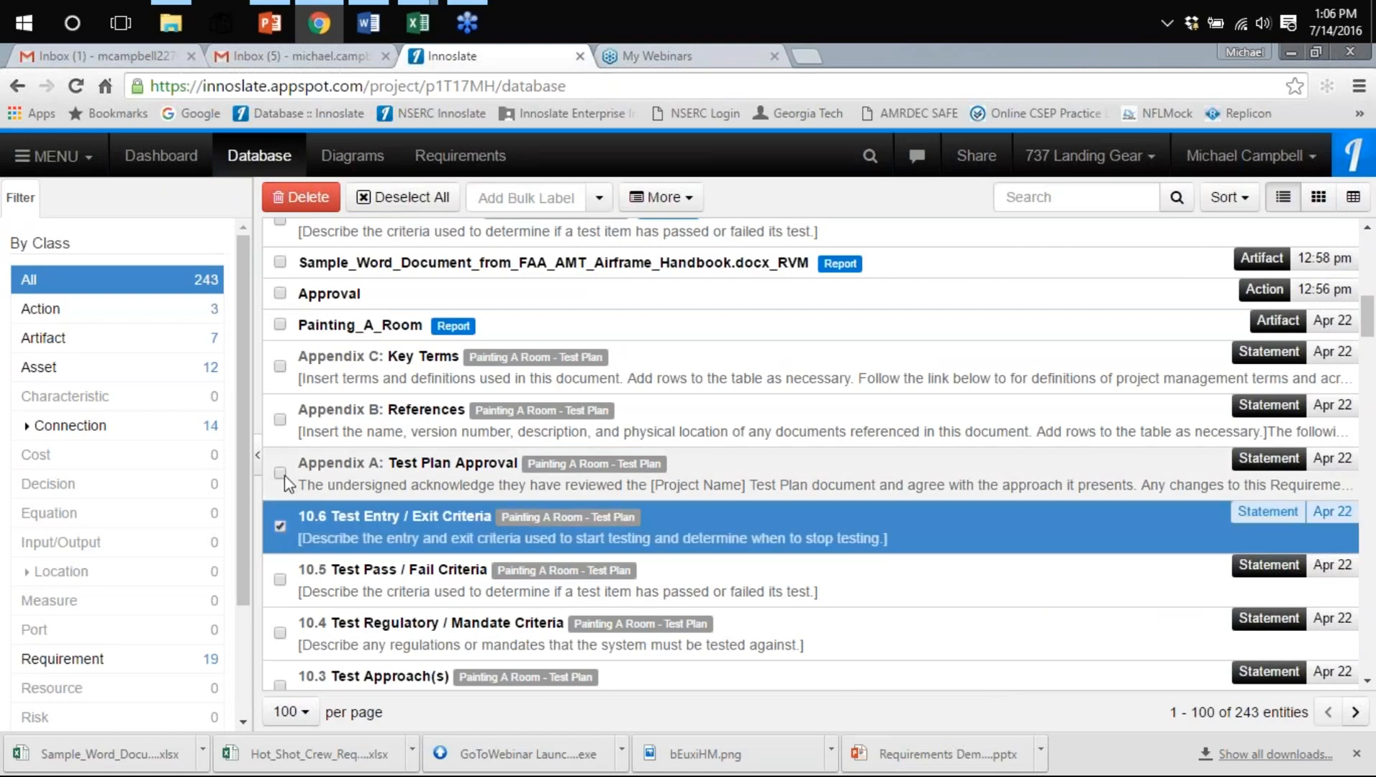
scroll(306, 399, "up", 3)
scroll(306, 399, "up", 8)
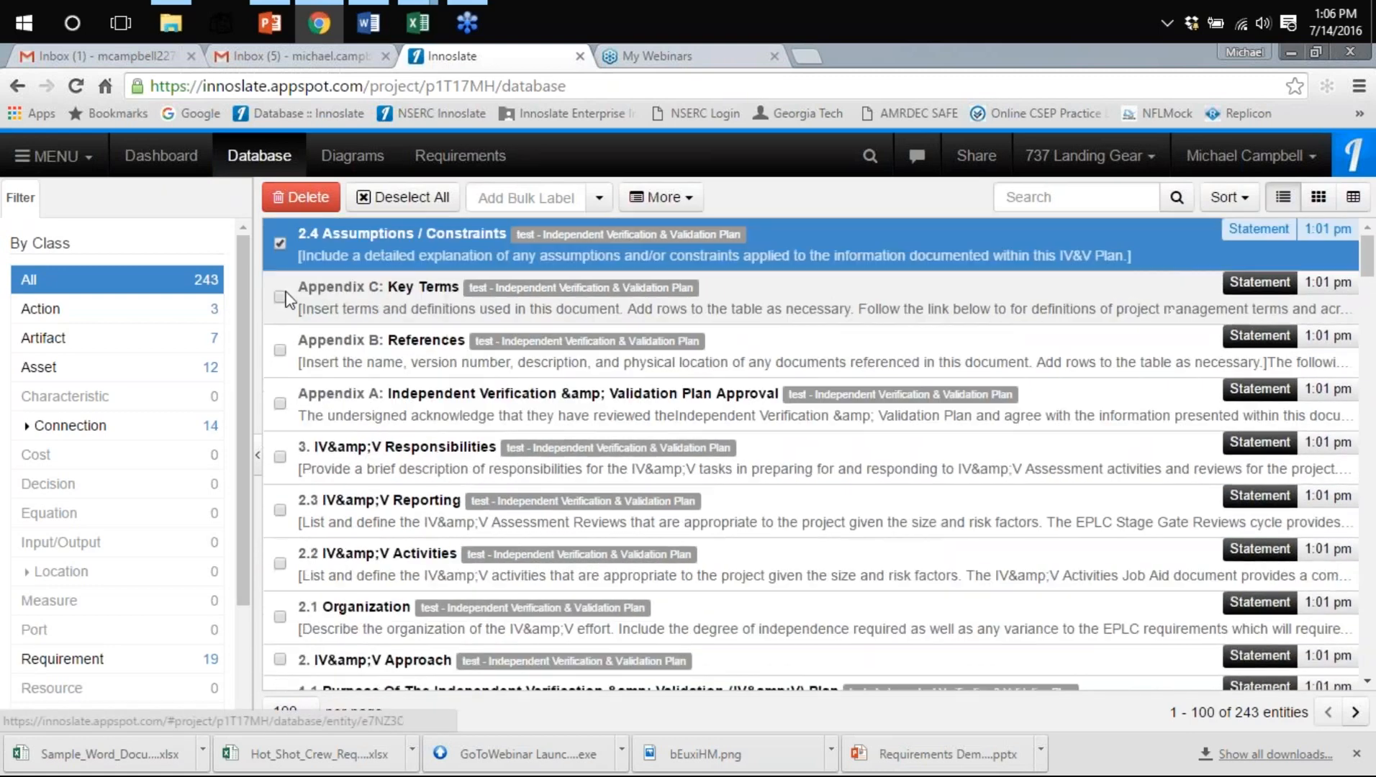
left_click(281, 298, "shift")
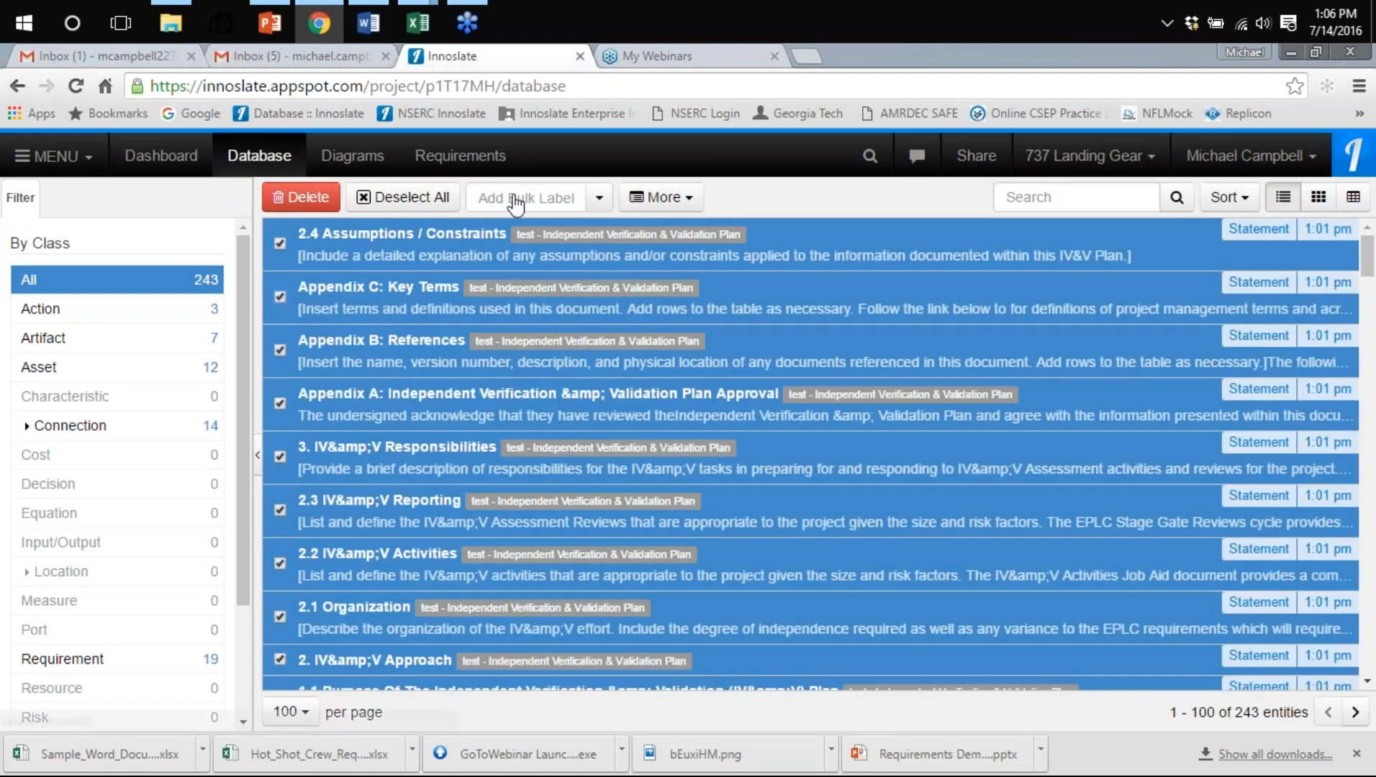
Apply the New Label Test label in bulk to the selected entities and check the labelled entries
left_click(597, 199)
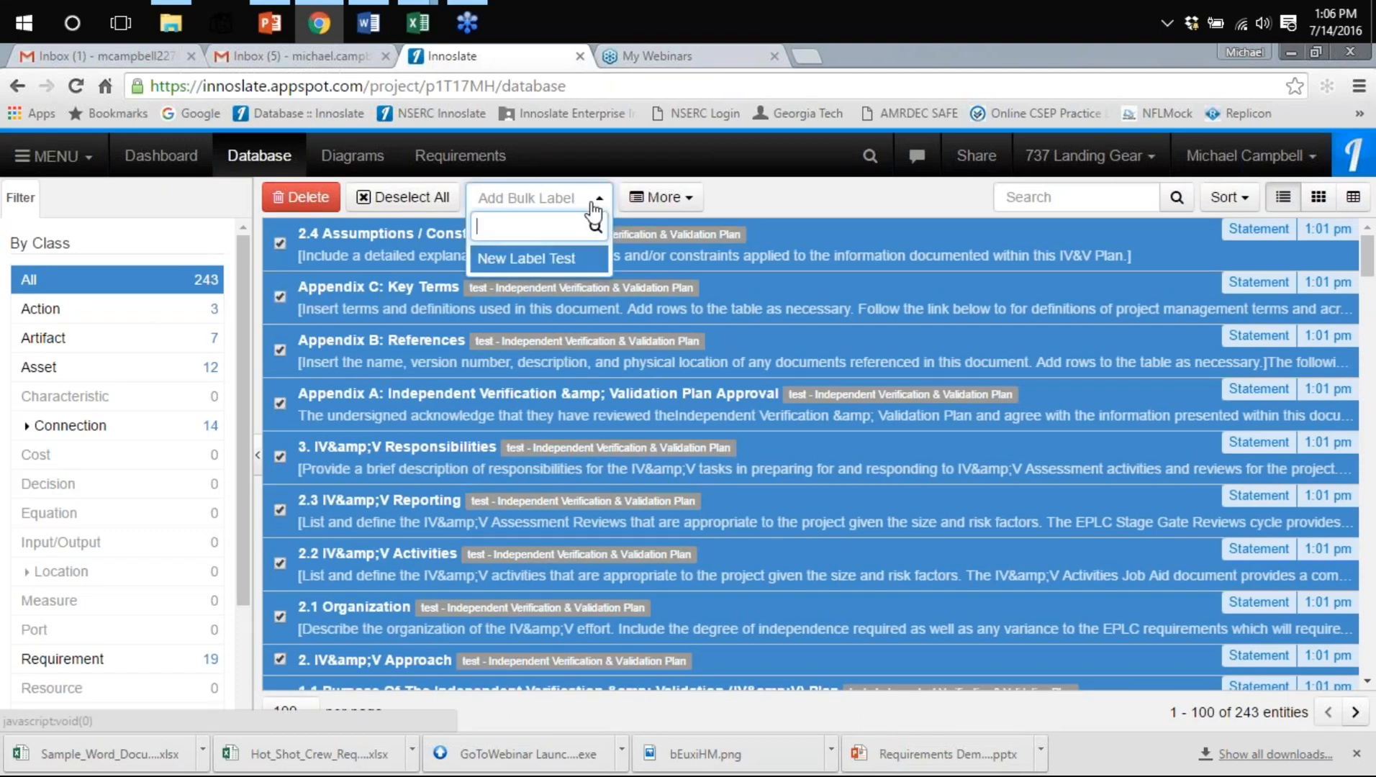
left_click(543, 260)
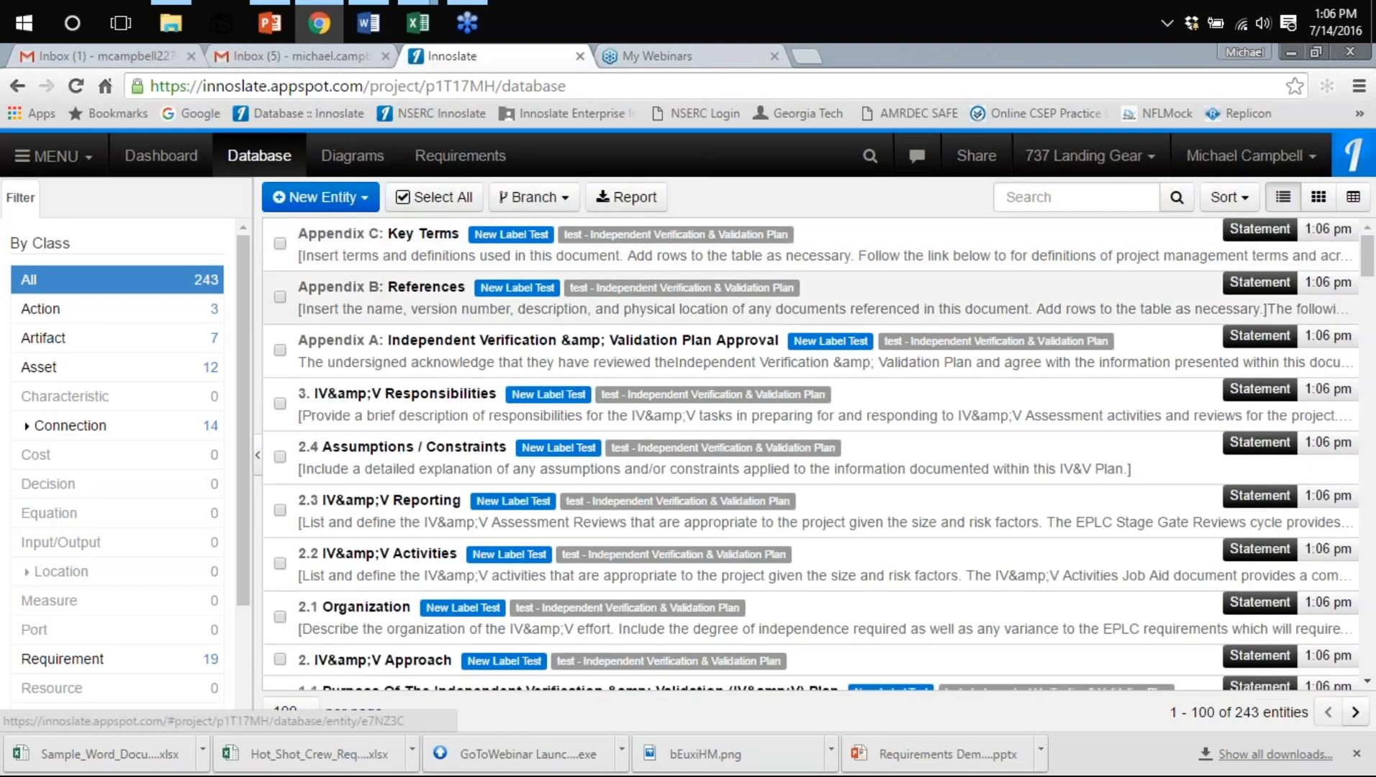
scroll(369, 287, "down", 4)
scroll(369, 288, "down", 8)
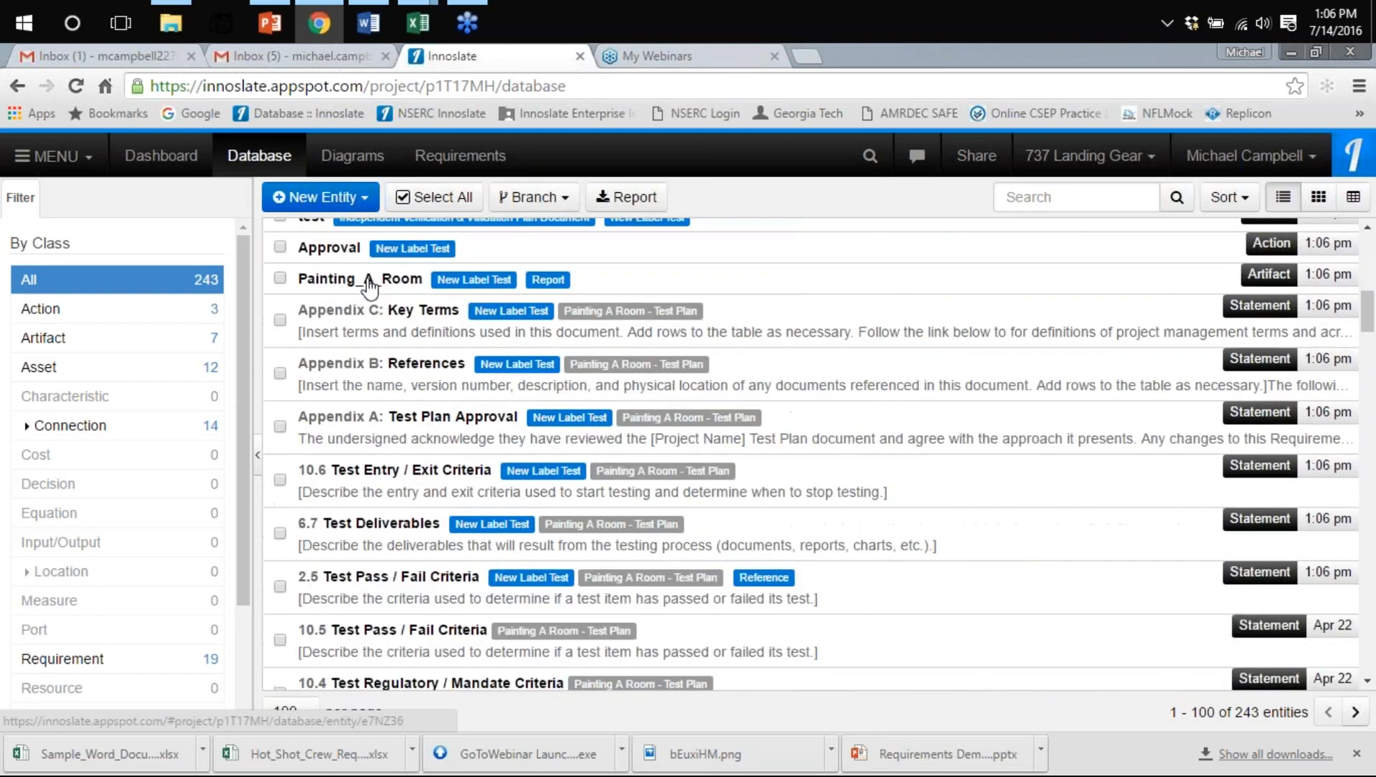
scroll(368, 301, "up", 4)
scroll(368, 300, "up", 10)
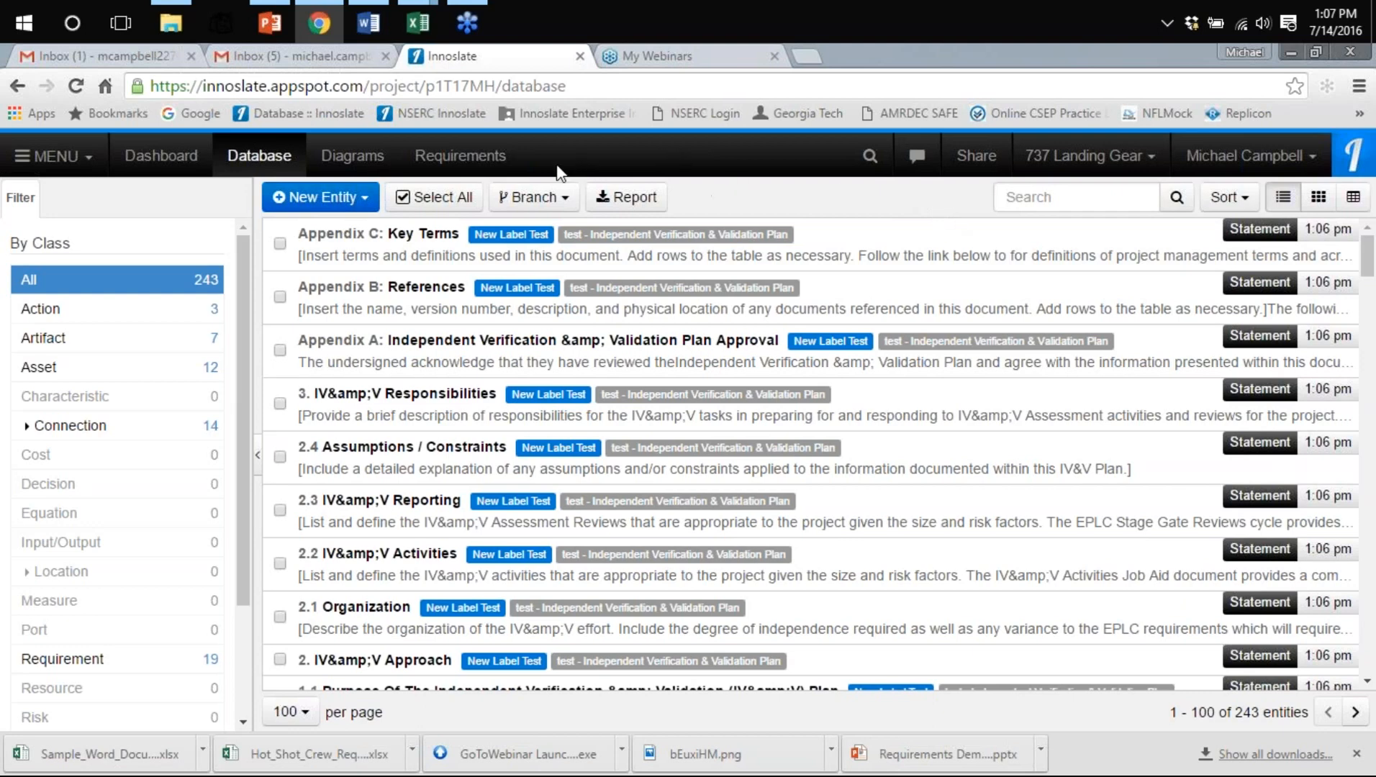
Open the project's requirements document and review the Large Aircraft Retraction Systems section from 1.1 through 1.4
left_click(448, 156)
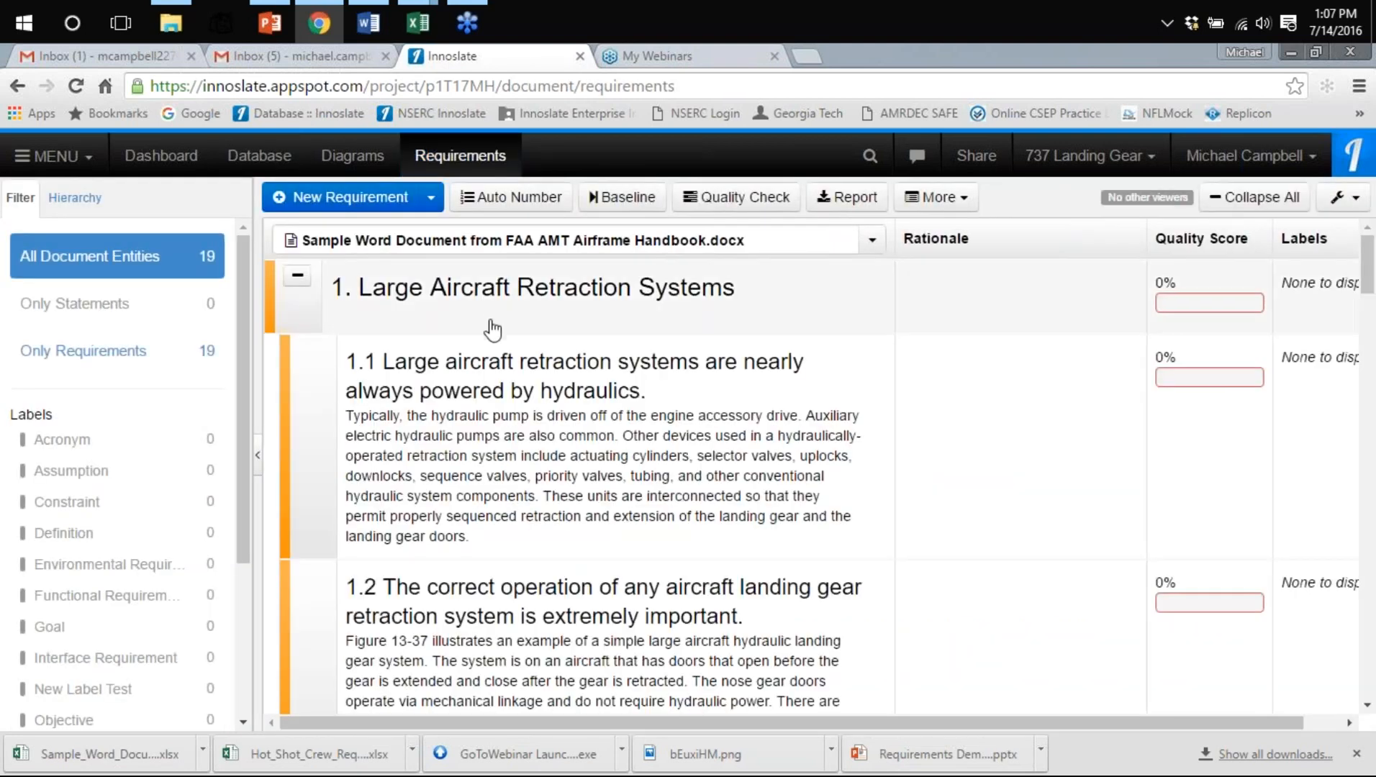
scroll(576, 489, "down", 6)
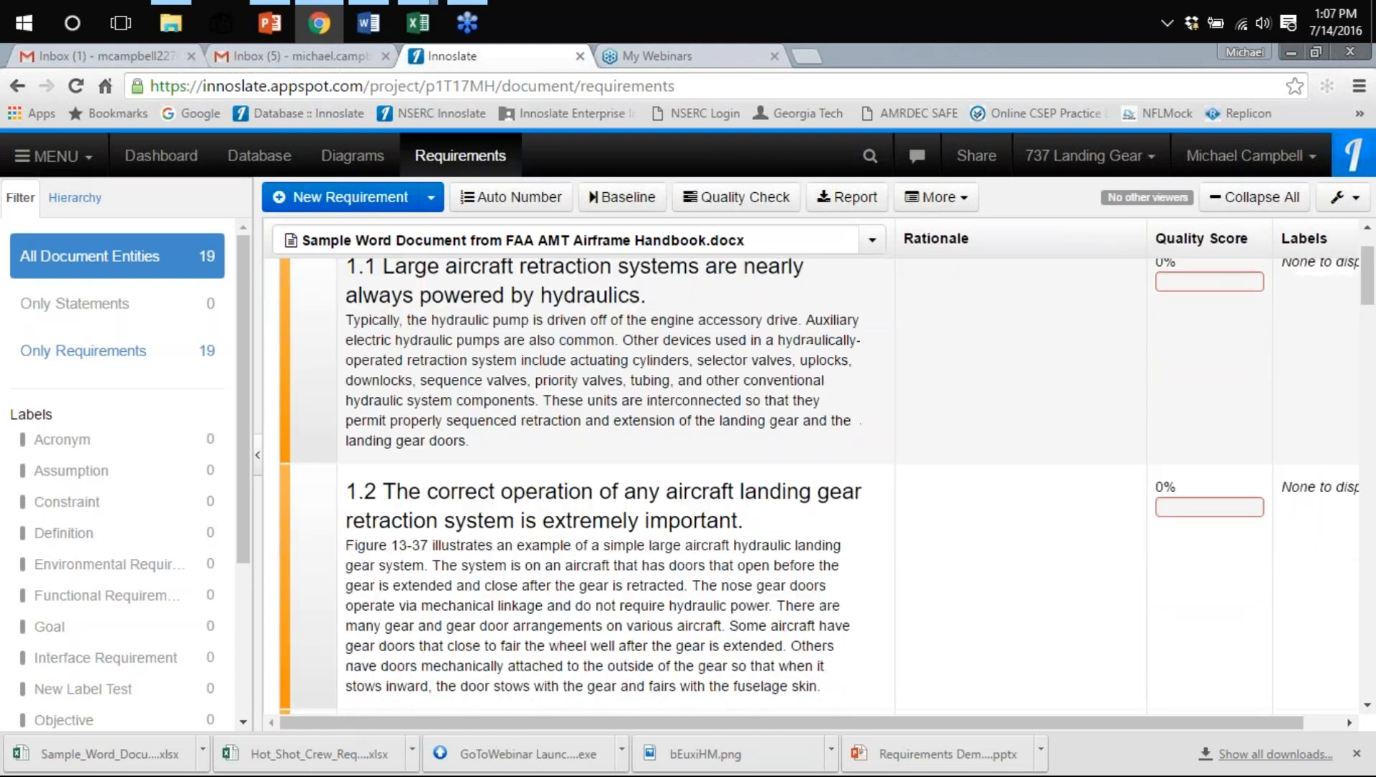
scroll(576, 389, "down", 3)
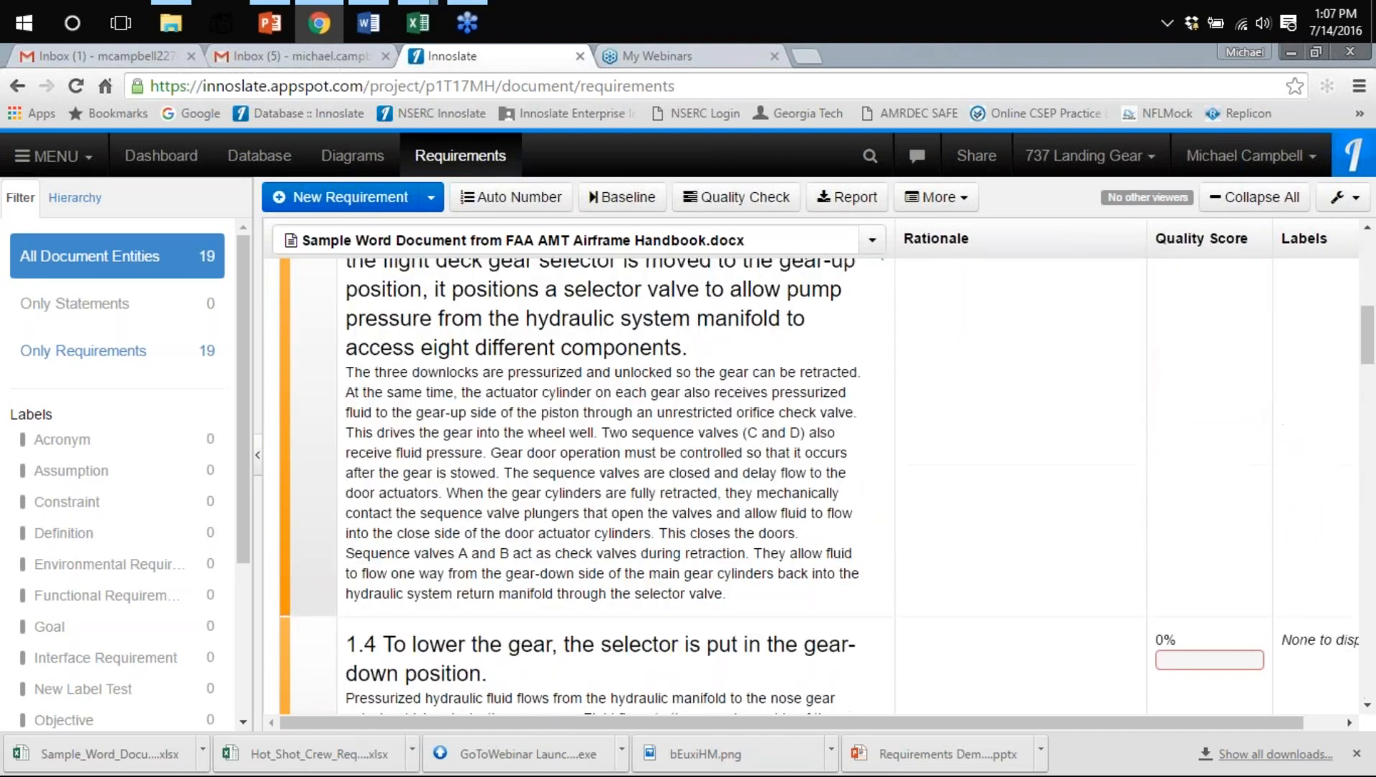
scroll(608, 390, "up", 1)
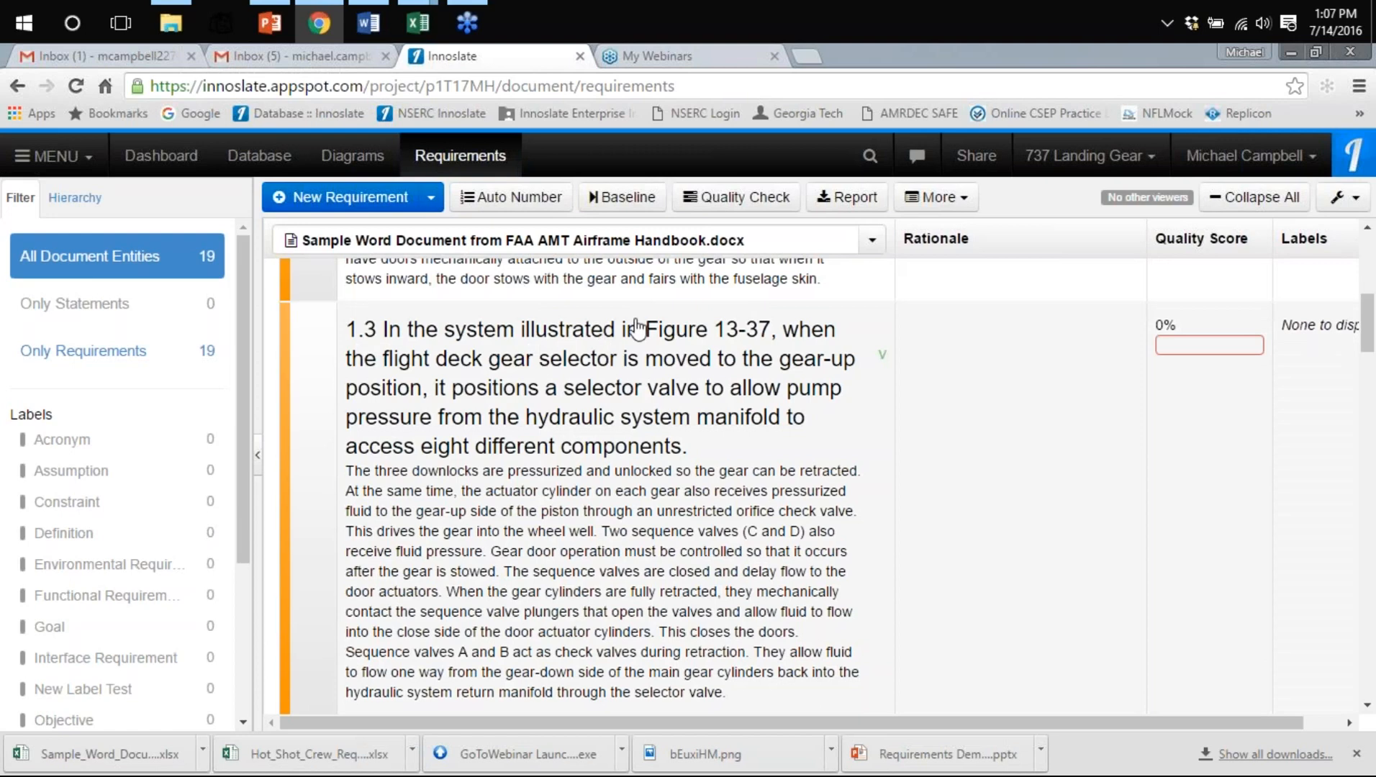
scroll(636, 329, "up", 5)
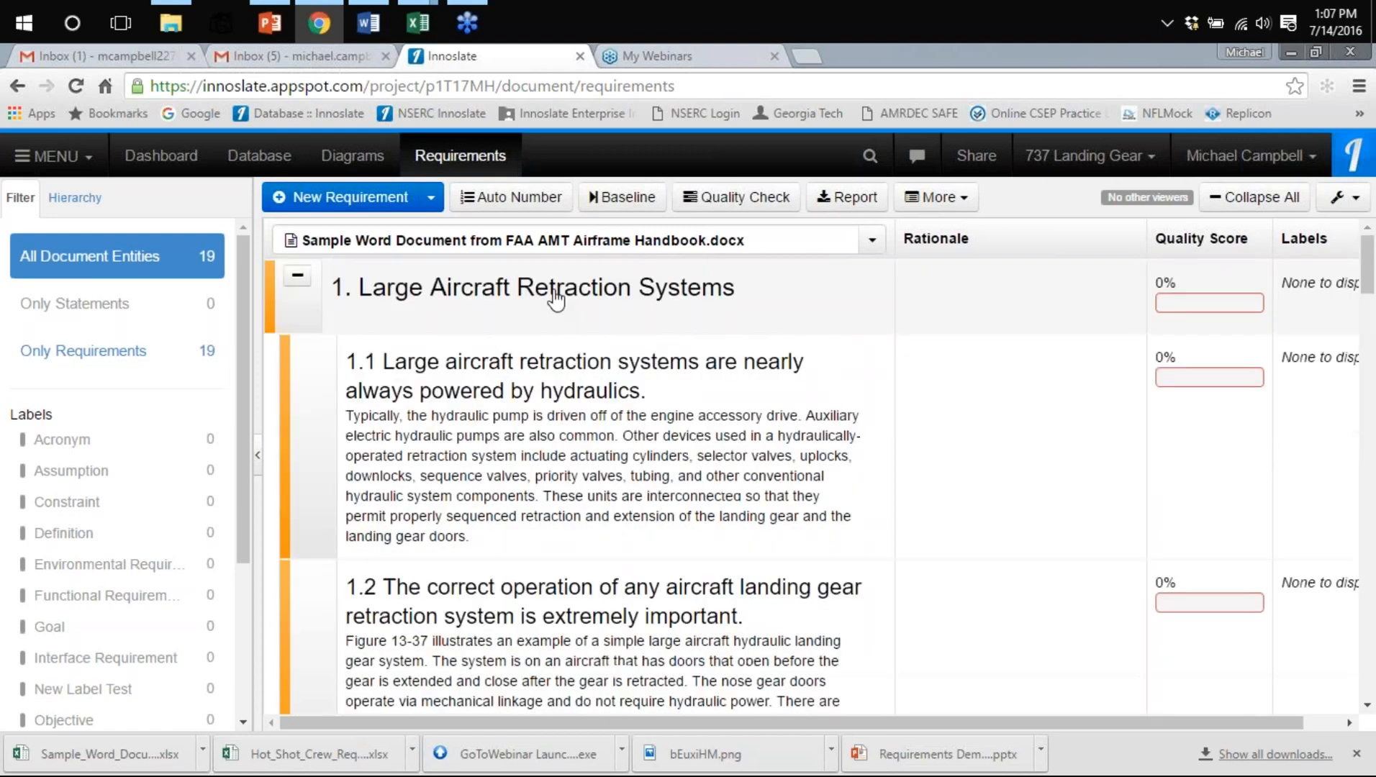
Browse the project's existing diagrams, including the action and asset diagram groups
left_click(349, 166)
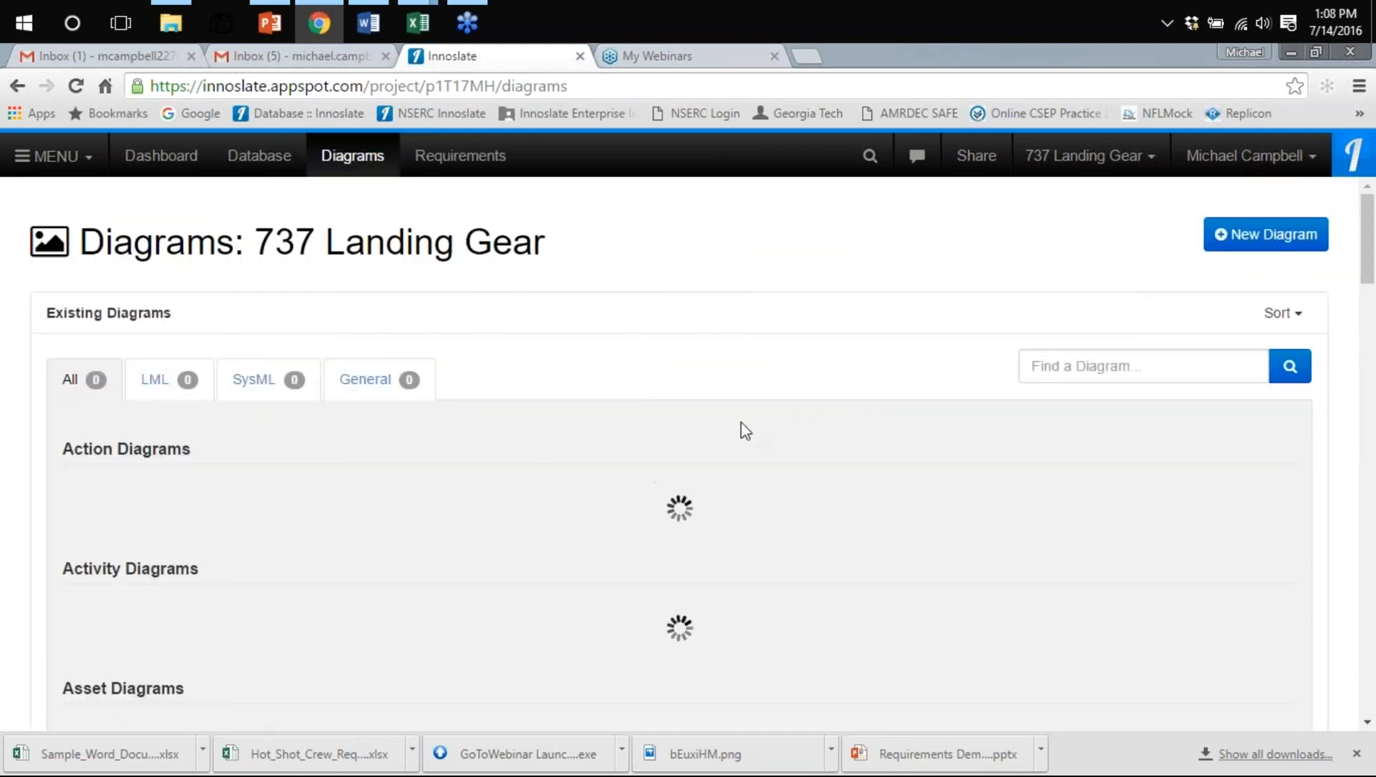
scroll(751, 424, "down", 15)
scroll(763, 435, "down", 5)
scroll(763, 434, "up", 20)
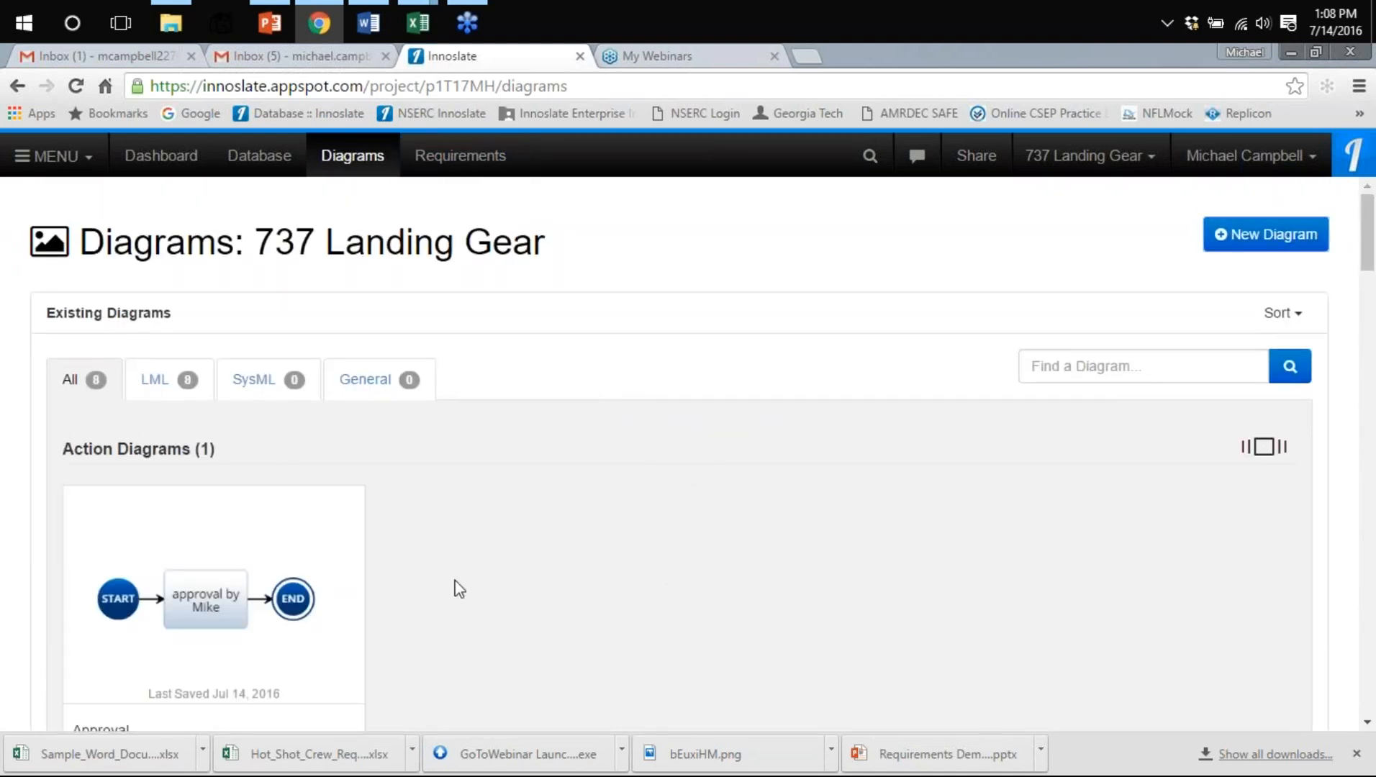
scroll(459, 589, "down", 7)
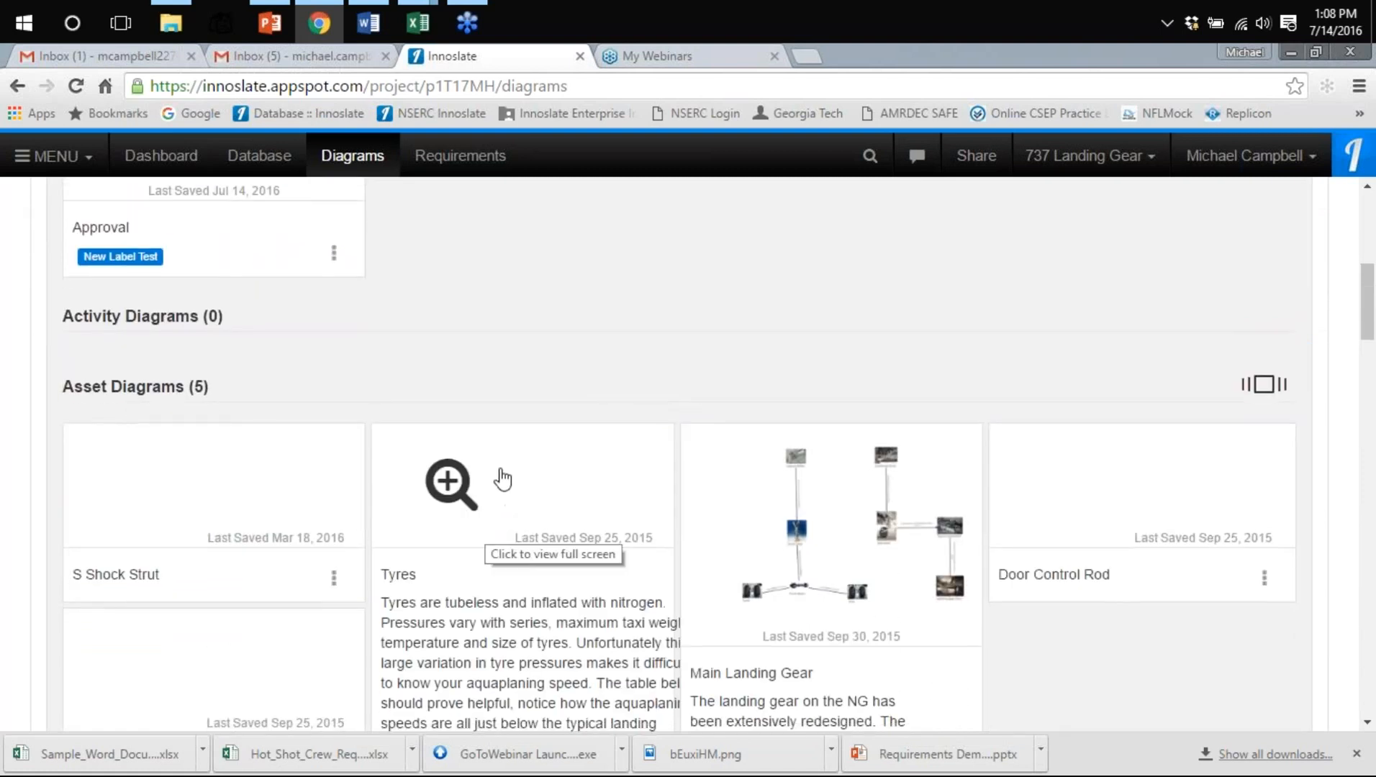
scroll(507, 396, "up", 7)
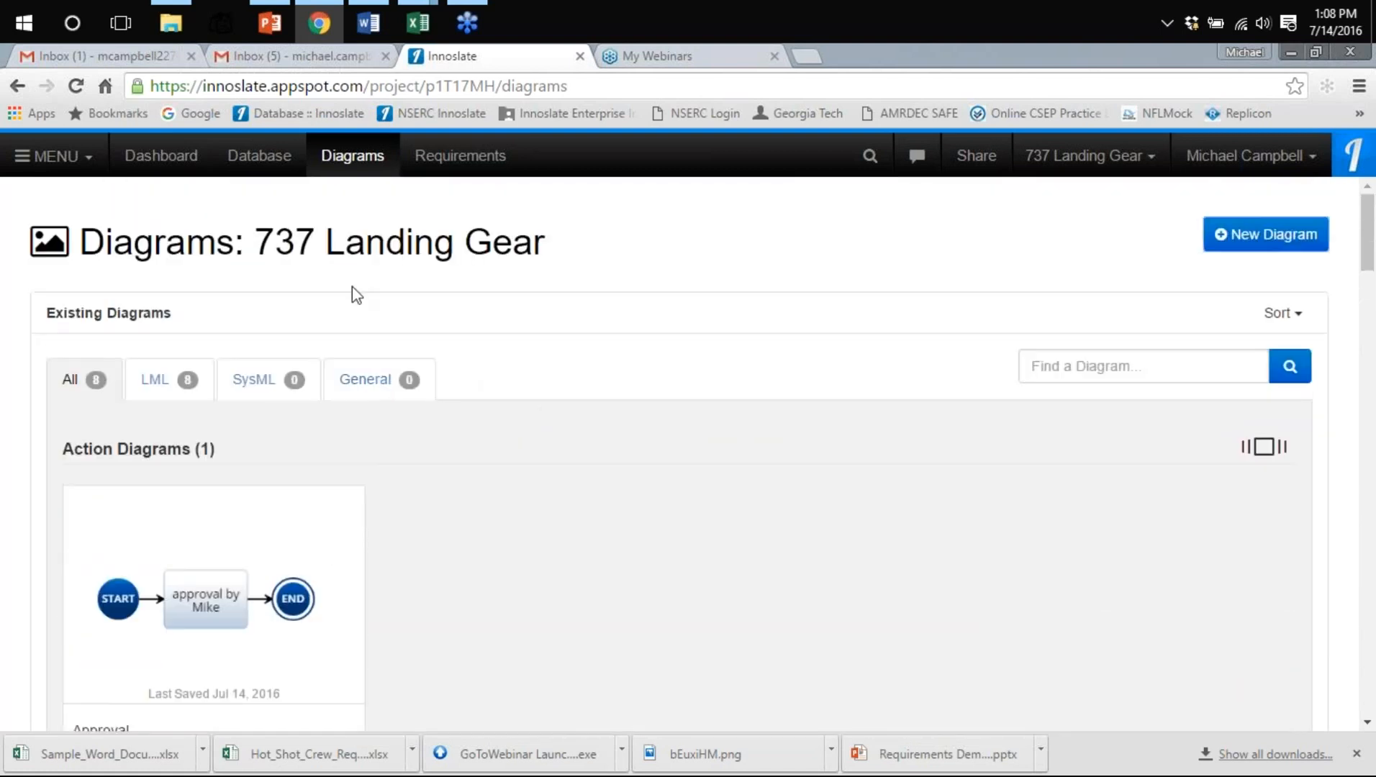
Create a new Action Diagram with a root Action entity named "landing gear"
left_click(460, 164)
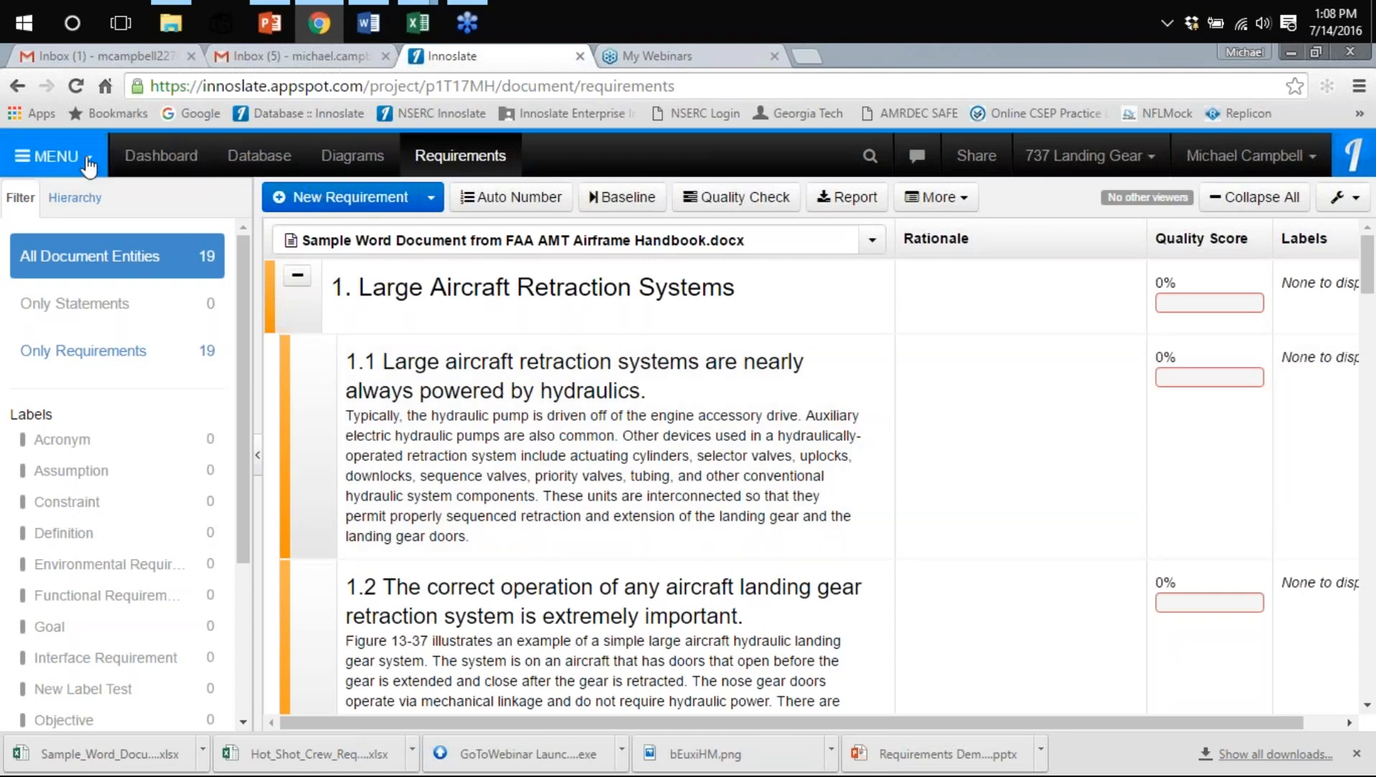
left_click(342, 162)
left_click(1241, 242)
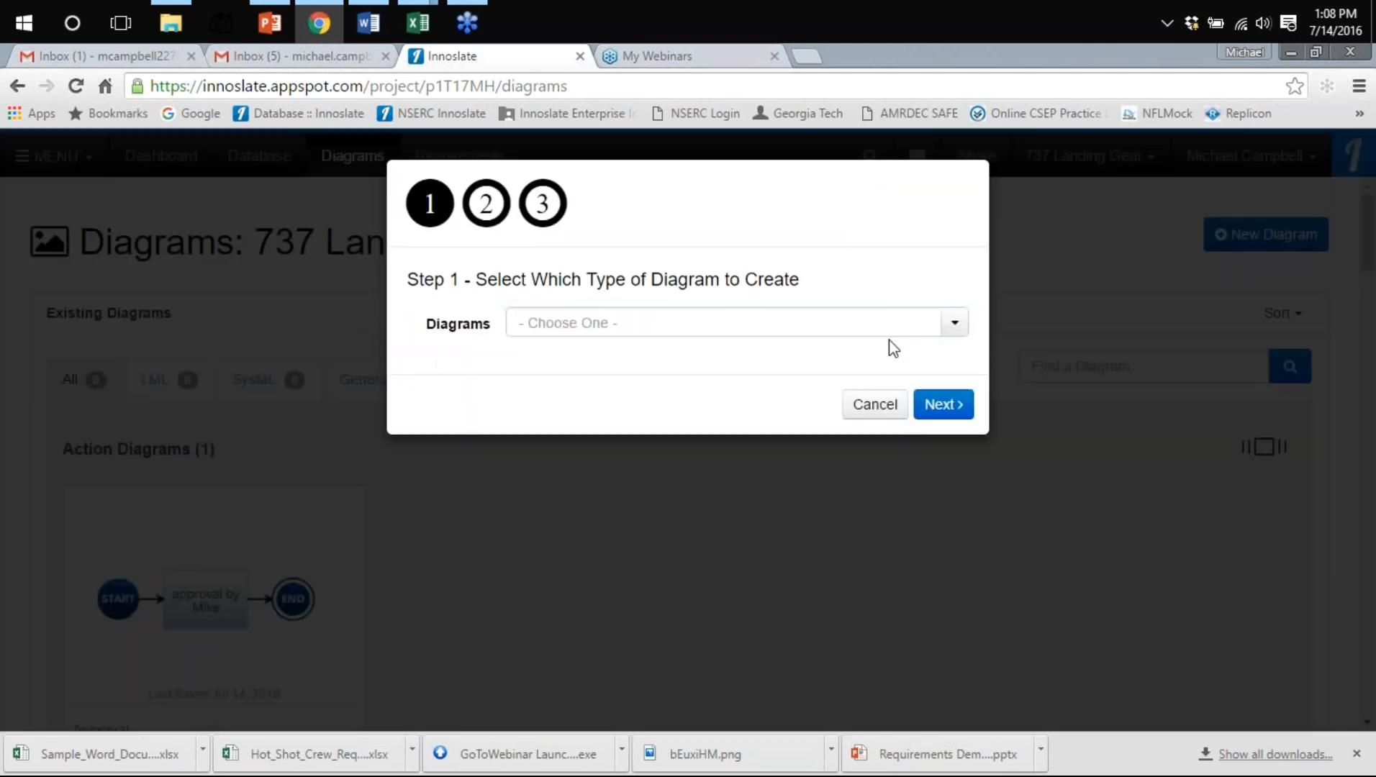
left_click(950, 325)
left_click(657, 411)
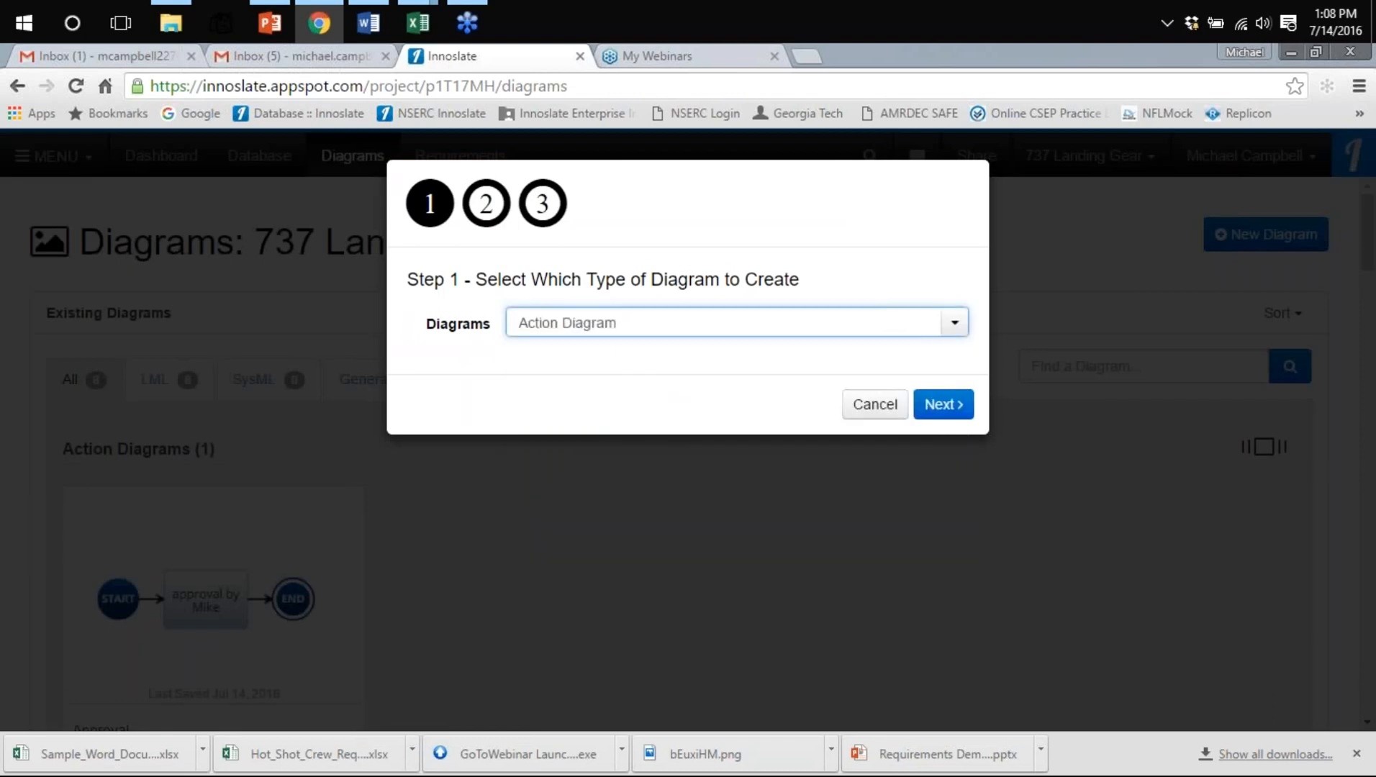
left_click(951, 417)
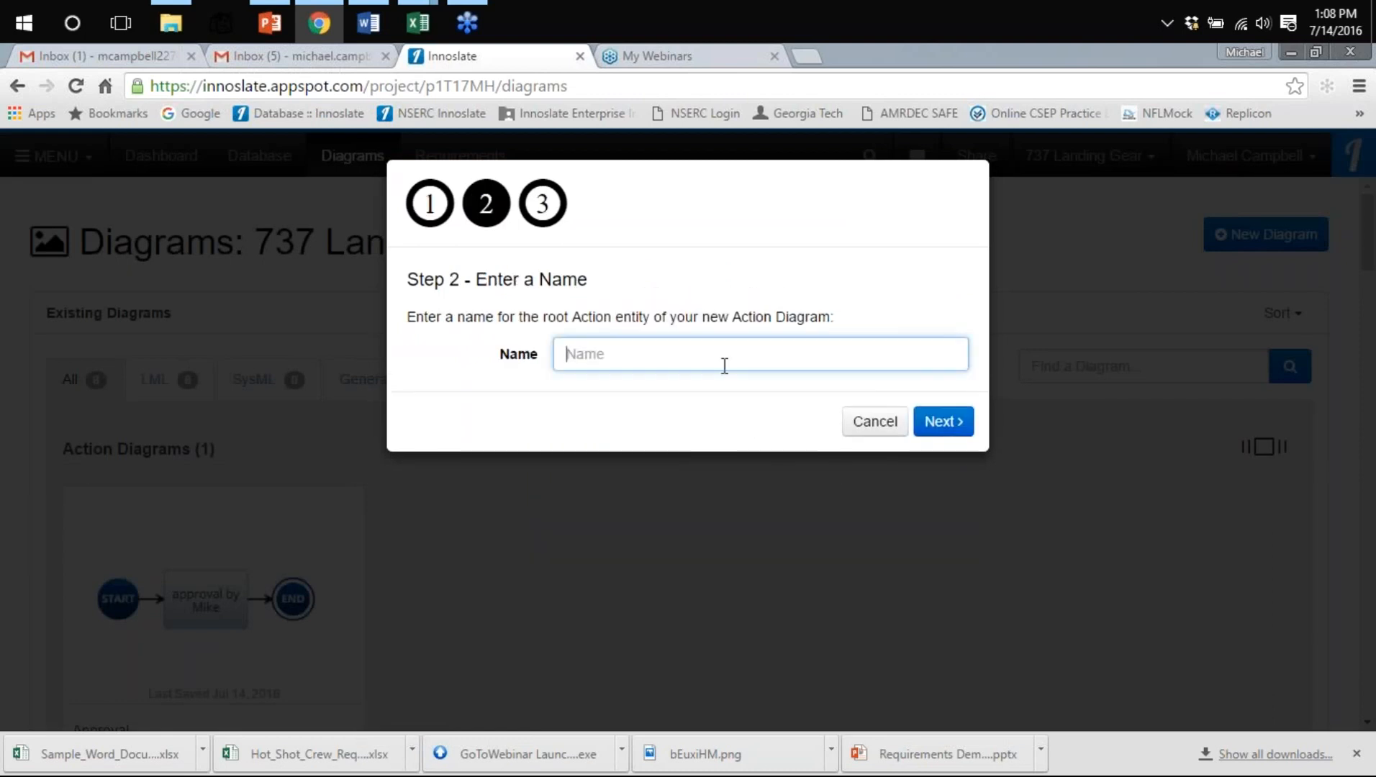
type("landing gear")
left_click(937, 428)
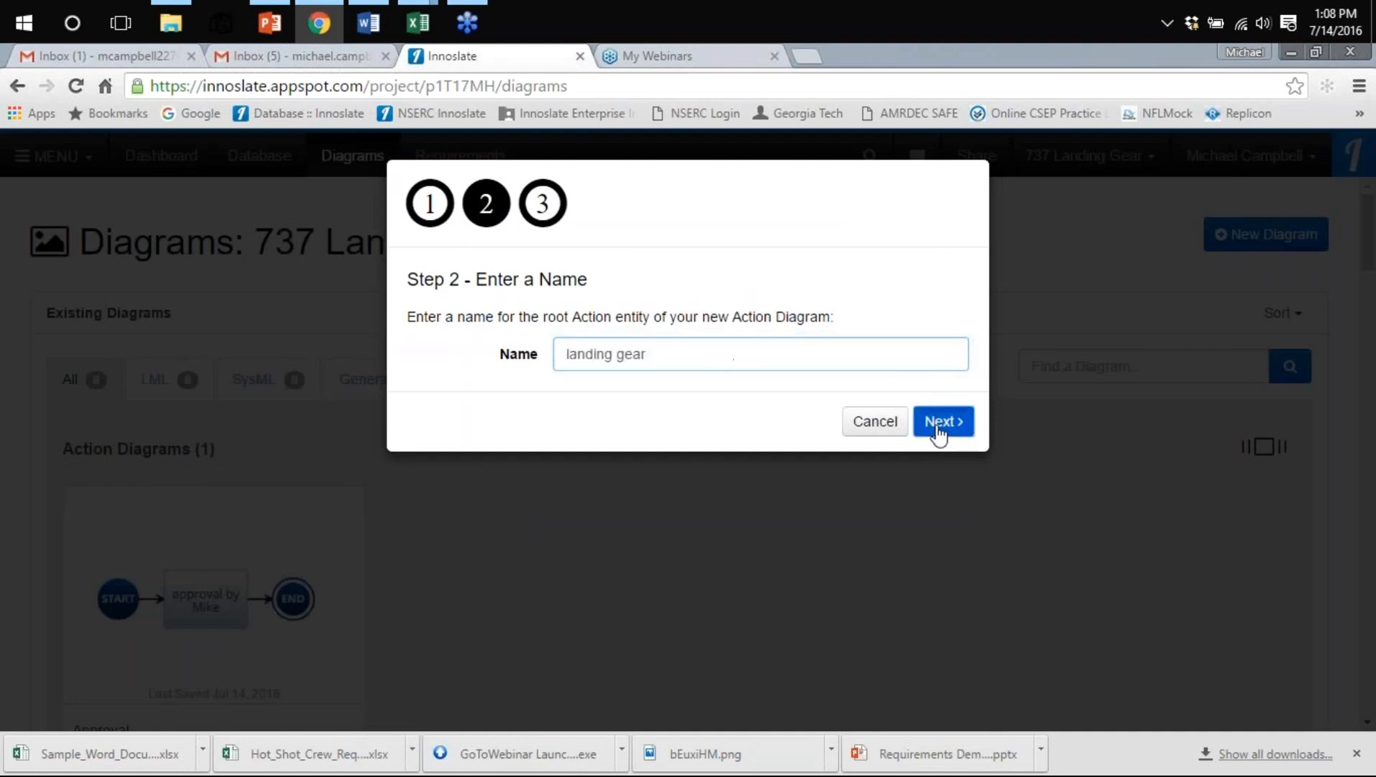
left_click(939, 418)
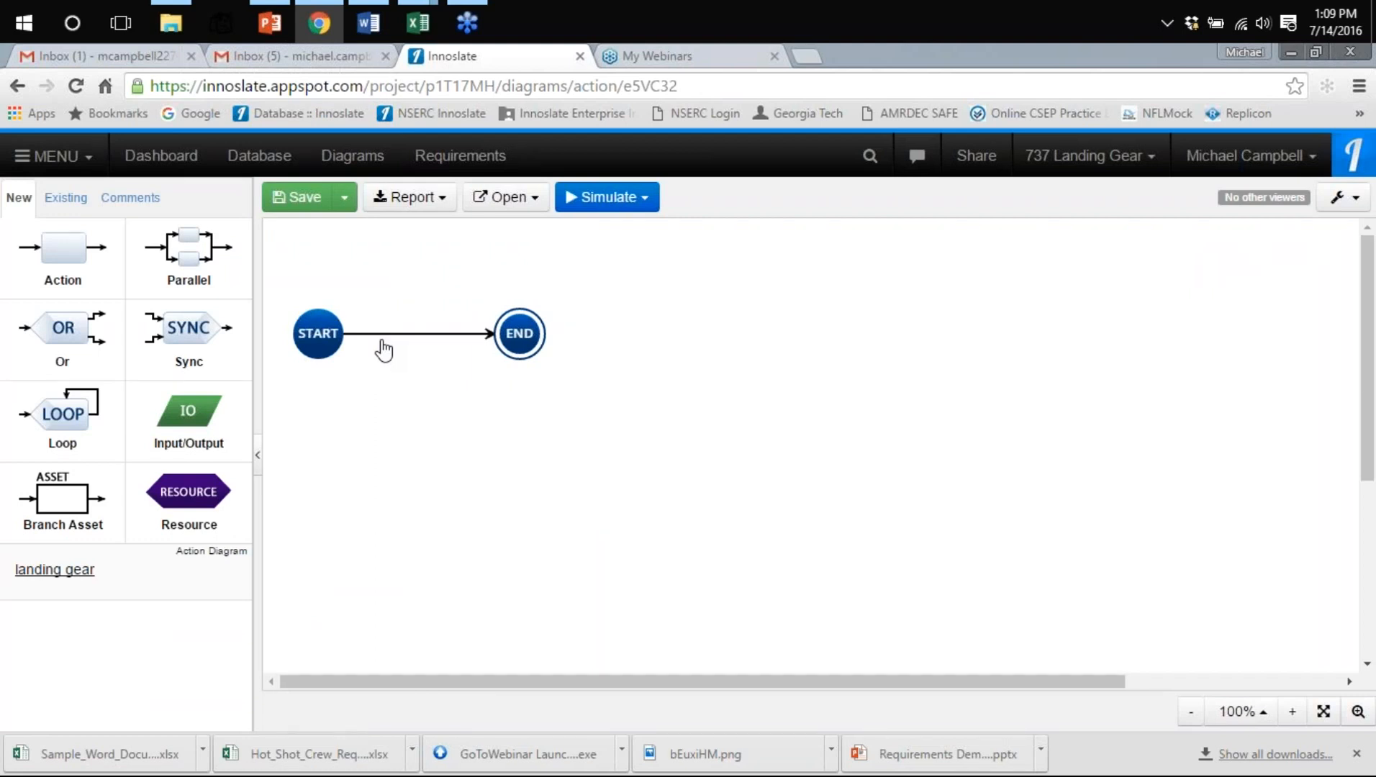
Add an action named "Engage Landing Gear" between START and END
left_click_drag(79, 251, 404, 342)
left_click_drag(405, 333, 405, 334)
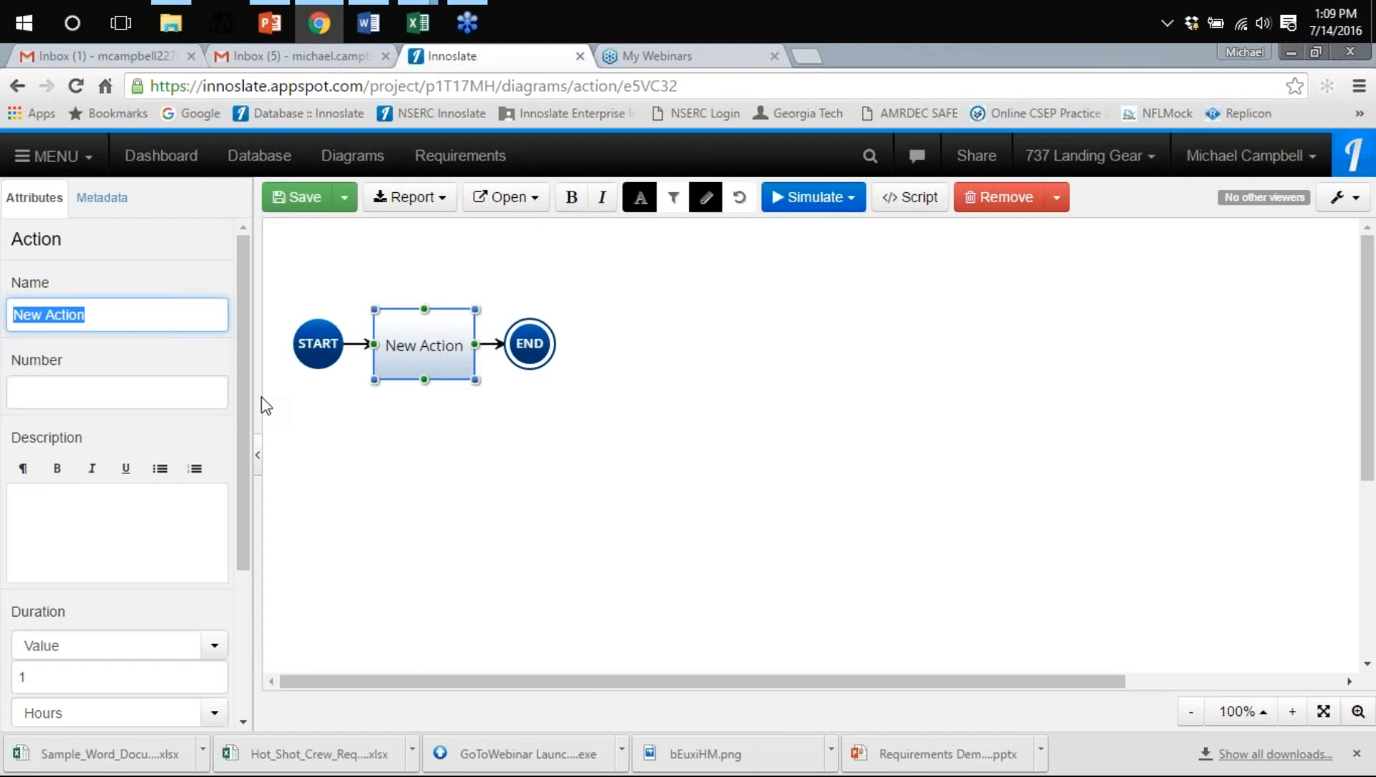
type("Engage Landing Gear")
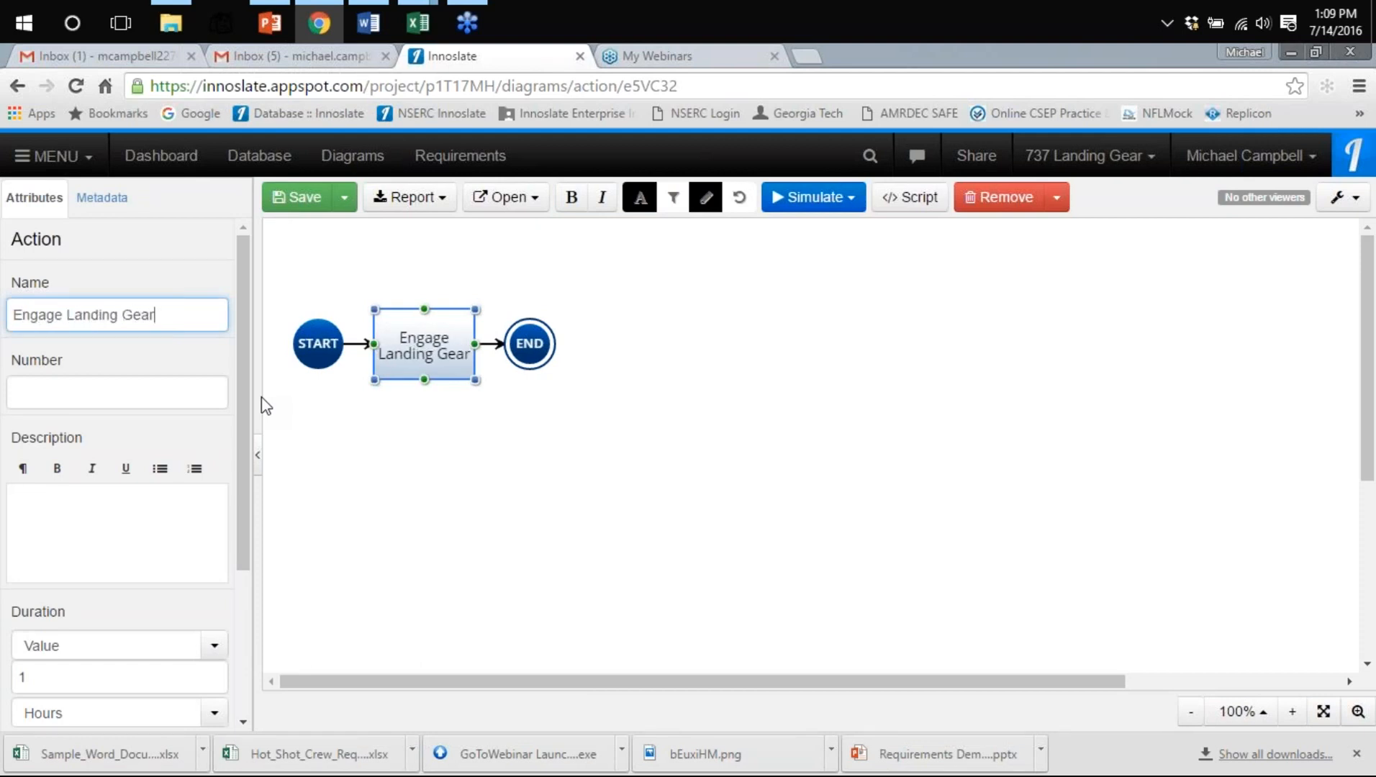
left_click(408, 389)
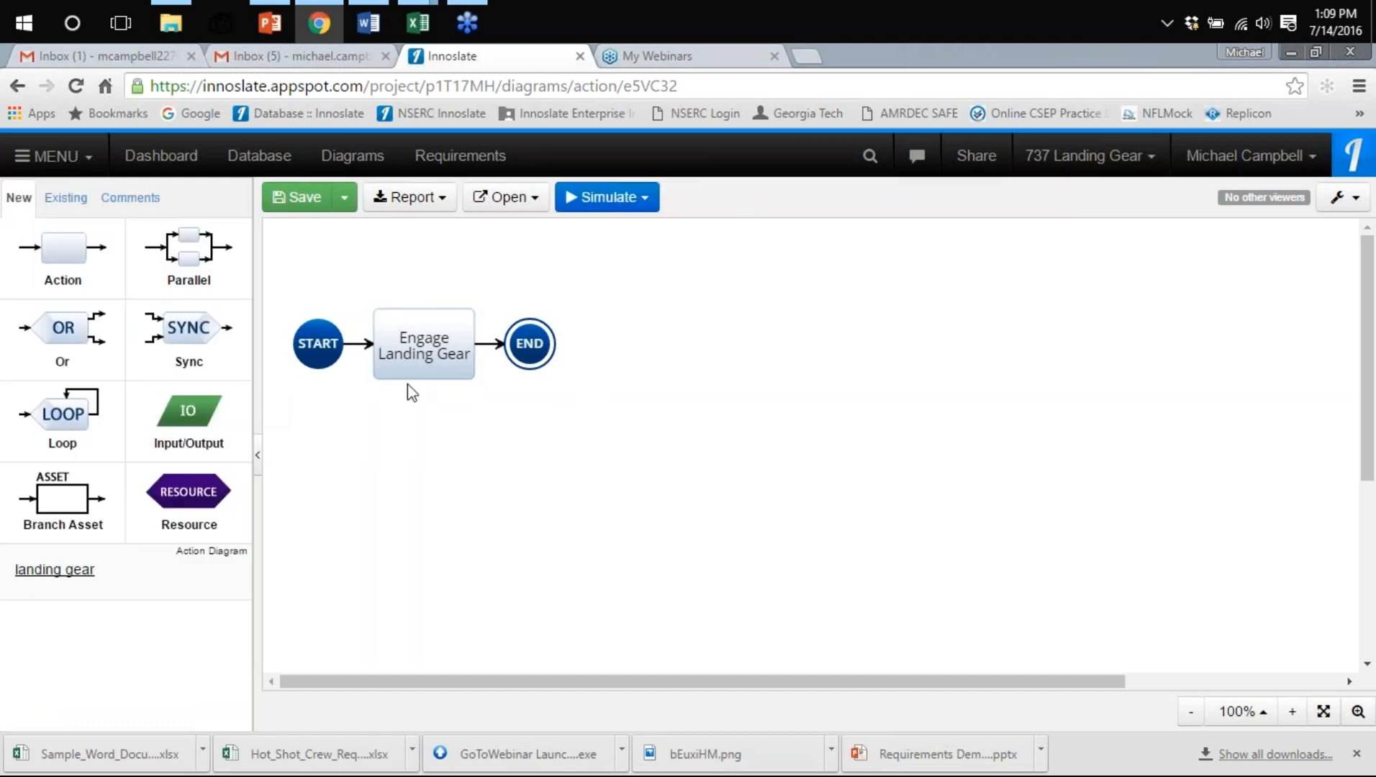
Add a second action named "Hydraulics Pressurized" between Engage Landing Gear and END
left_click_drag(59, 264, 486, 346)
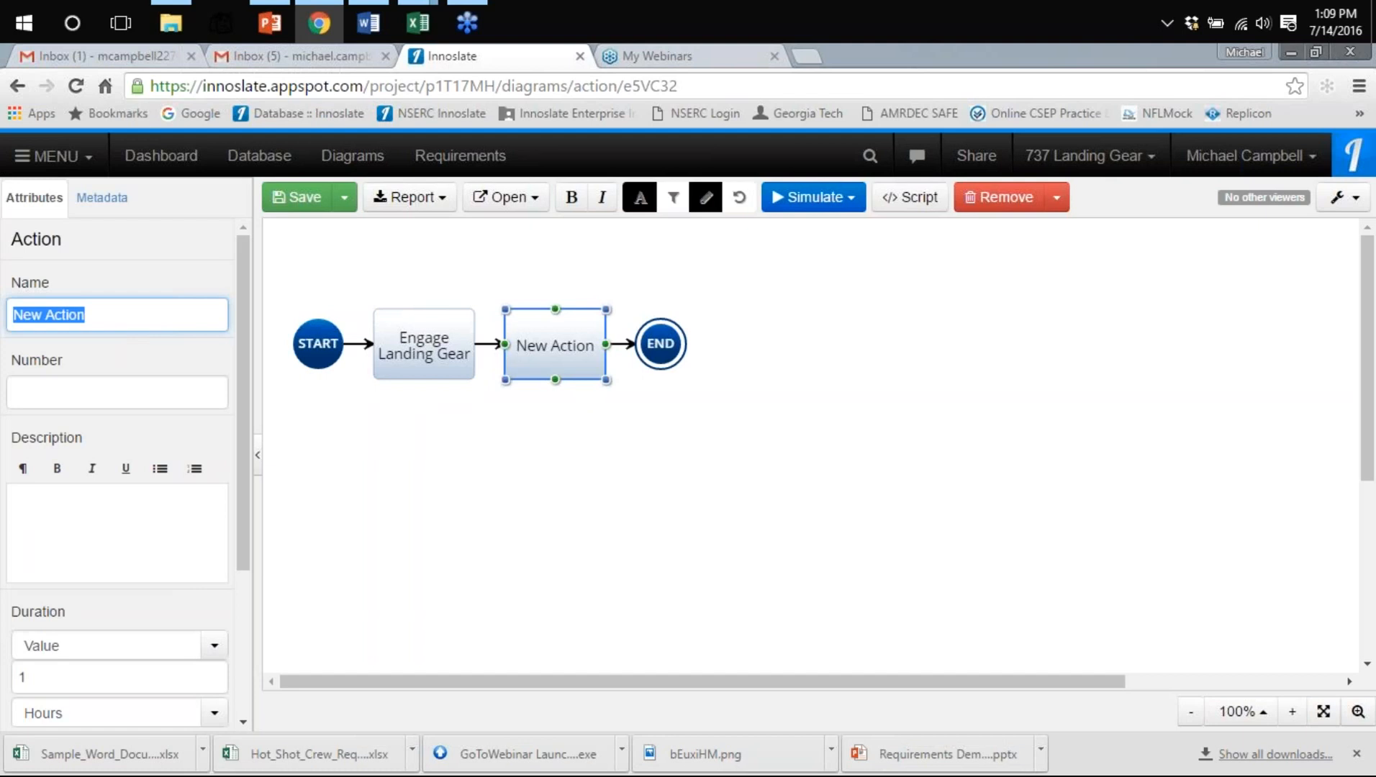
type("Hydrauk")
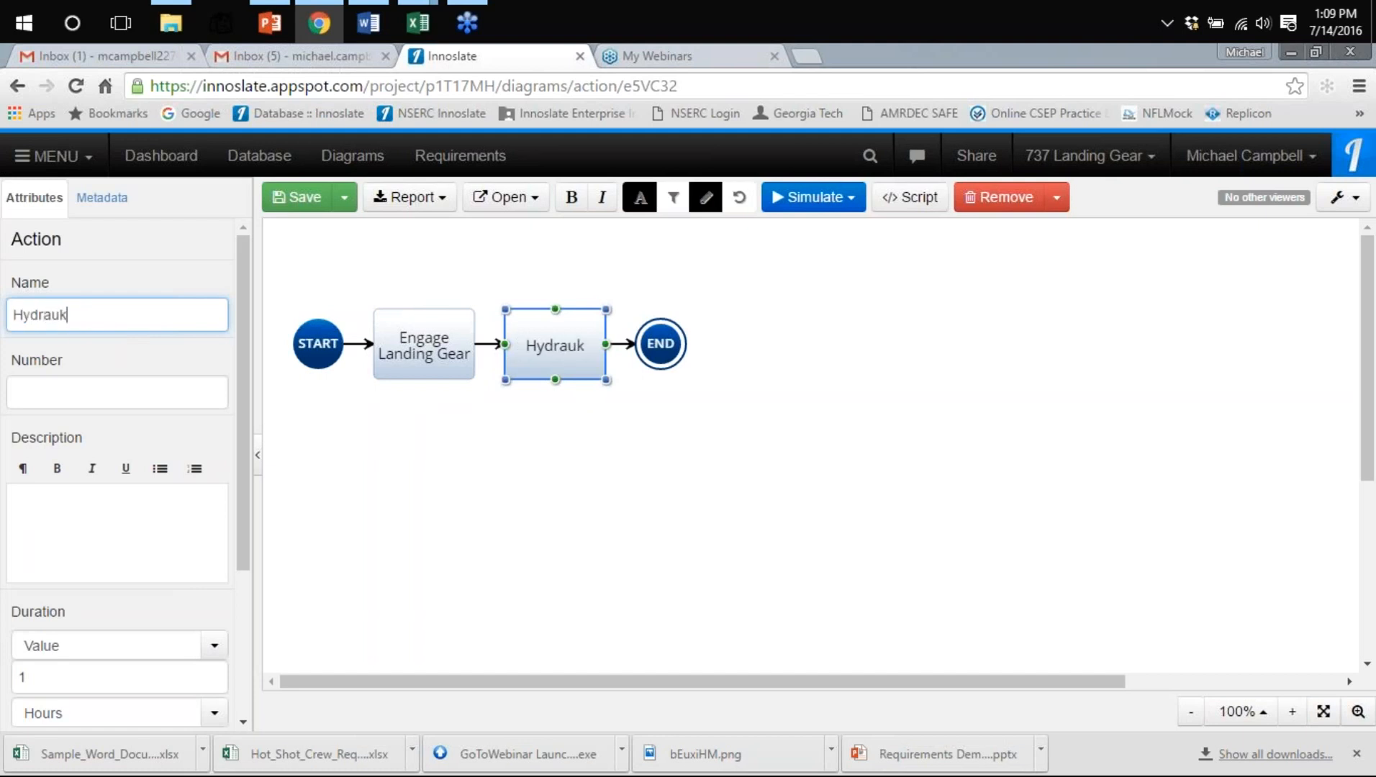
key("BackSpace")
type("lics Engaged")
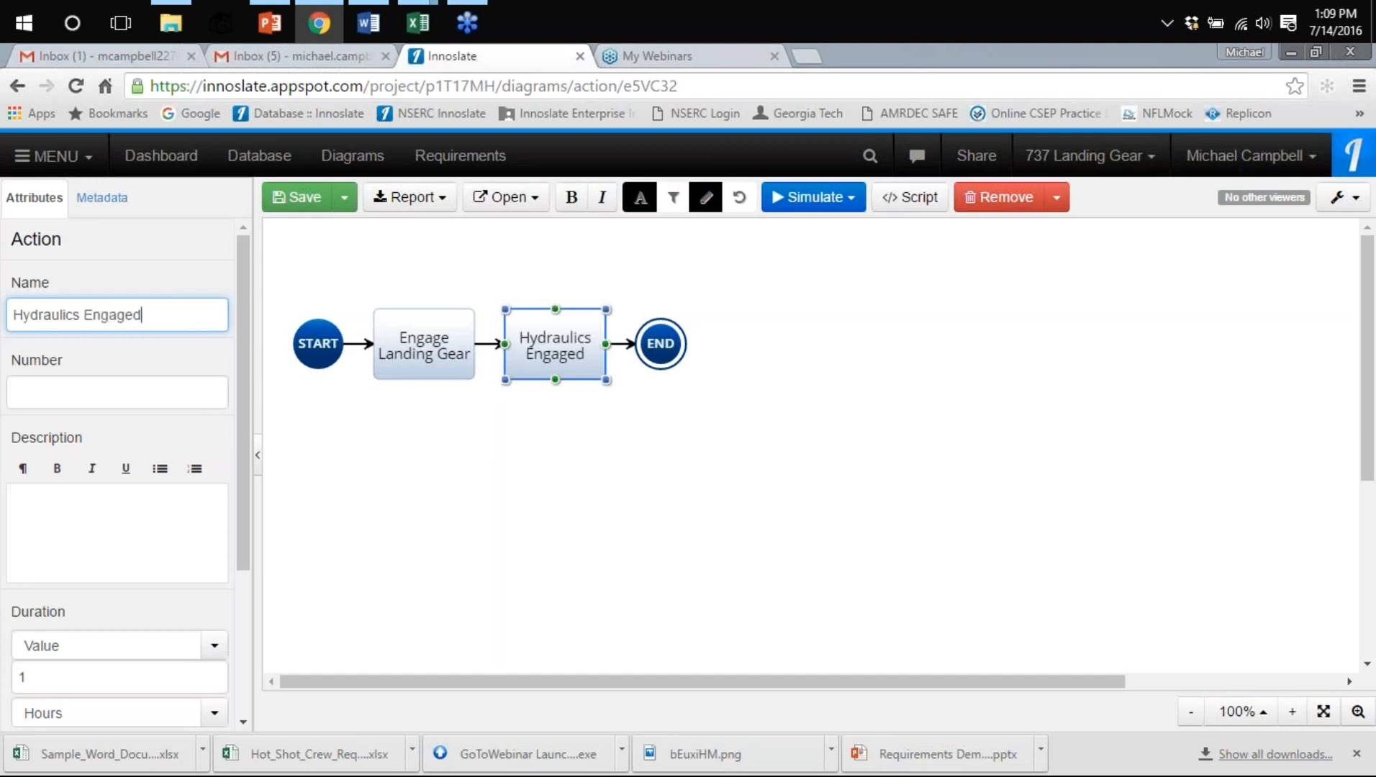
key("BackSpace")
key("BackSpace")
key("BackSpace")
key("BackSpace")
key("BackSpace")
key("BackSpace")
key("BackSpace")
type("re")
key("BackSpace")
type("P")
key("BackSpace")
key("BackSpace")
type("Pressurized")
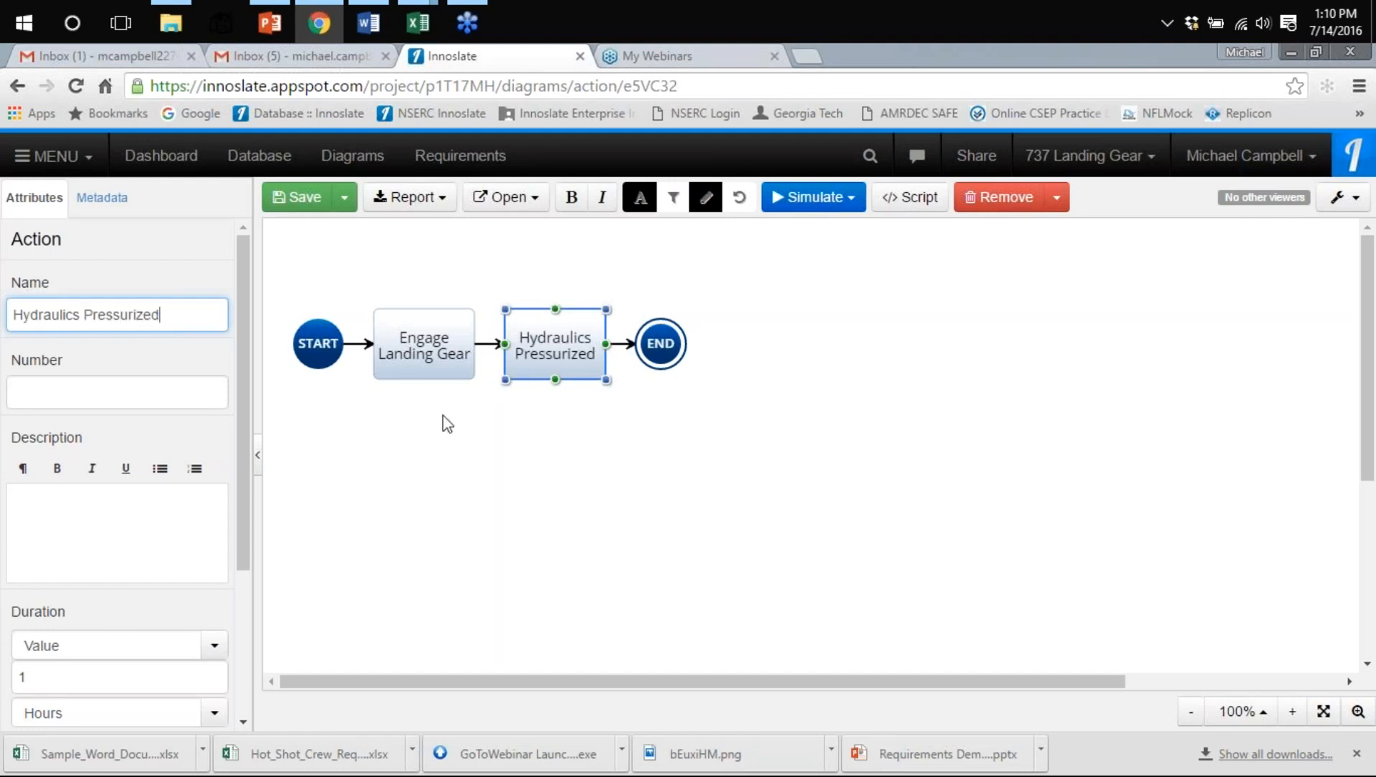
left_click(644, 465)
Add an Or action named "Hydraulics fully pressurized?" between Hydraulics Pressurized and END
left_click_drag(102, 281, 648, 344)
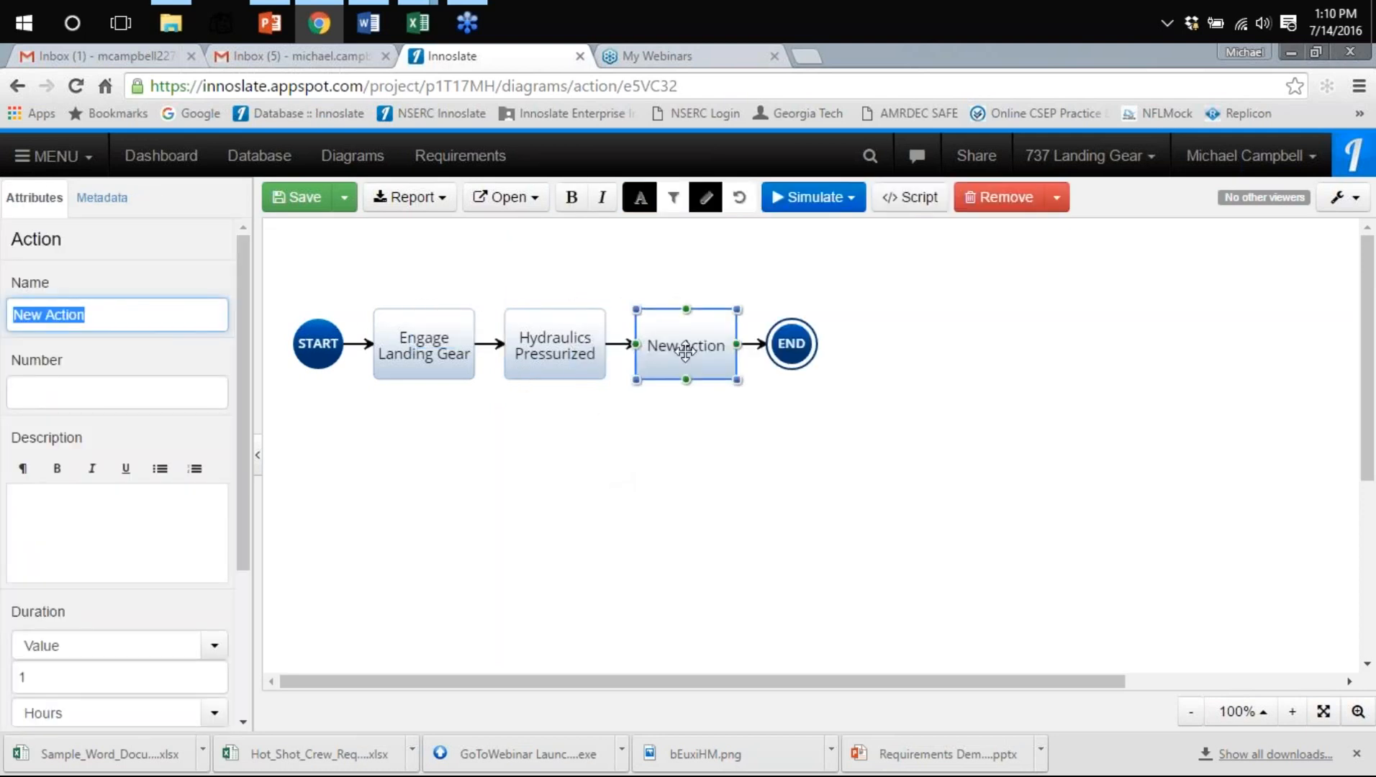
left_click(997, 201)
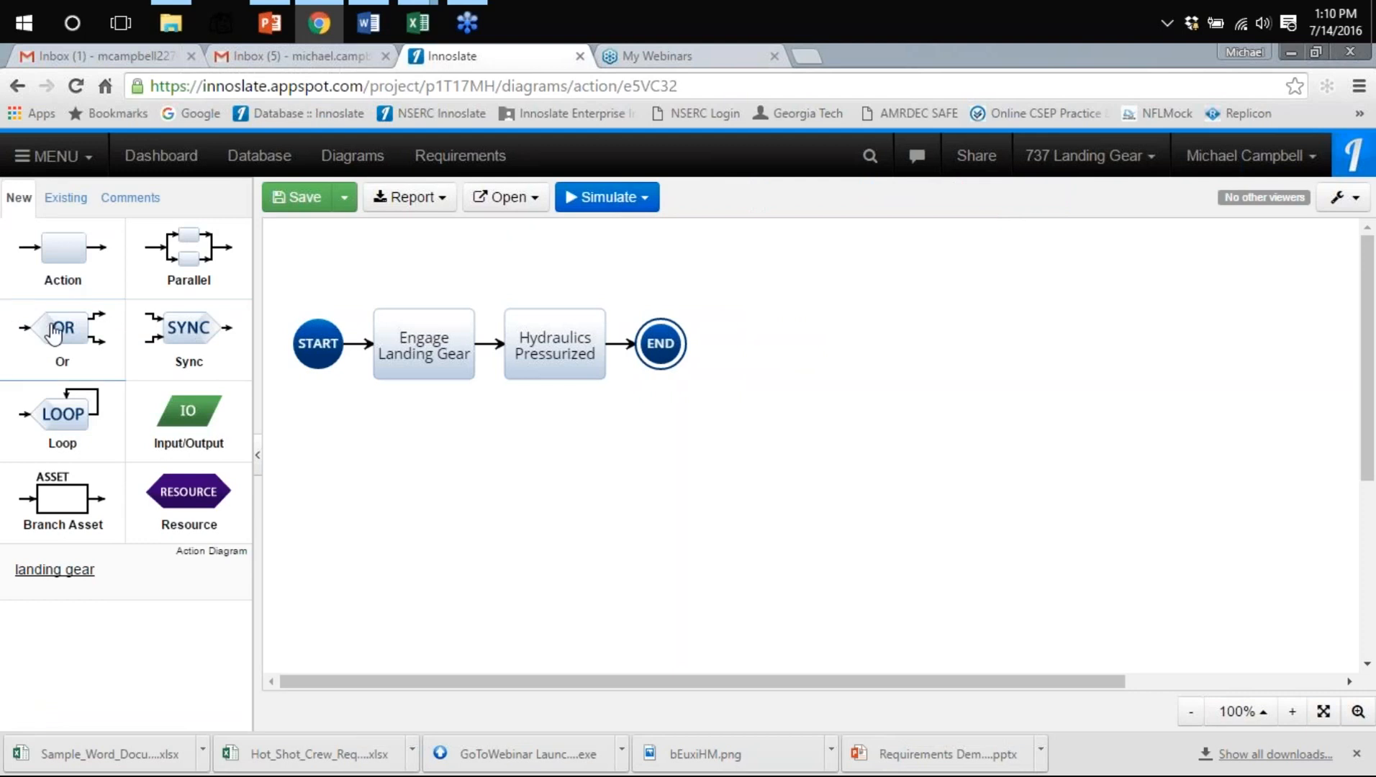
left_click_drag(58, 332, 618, 343)
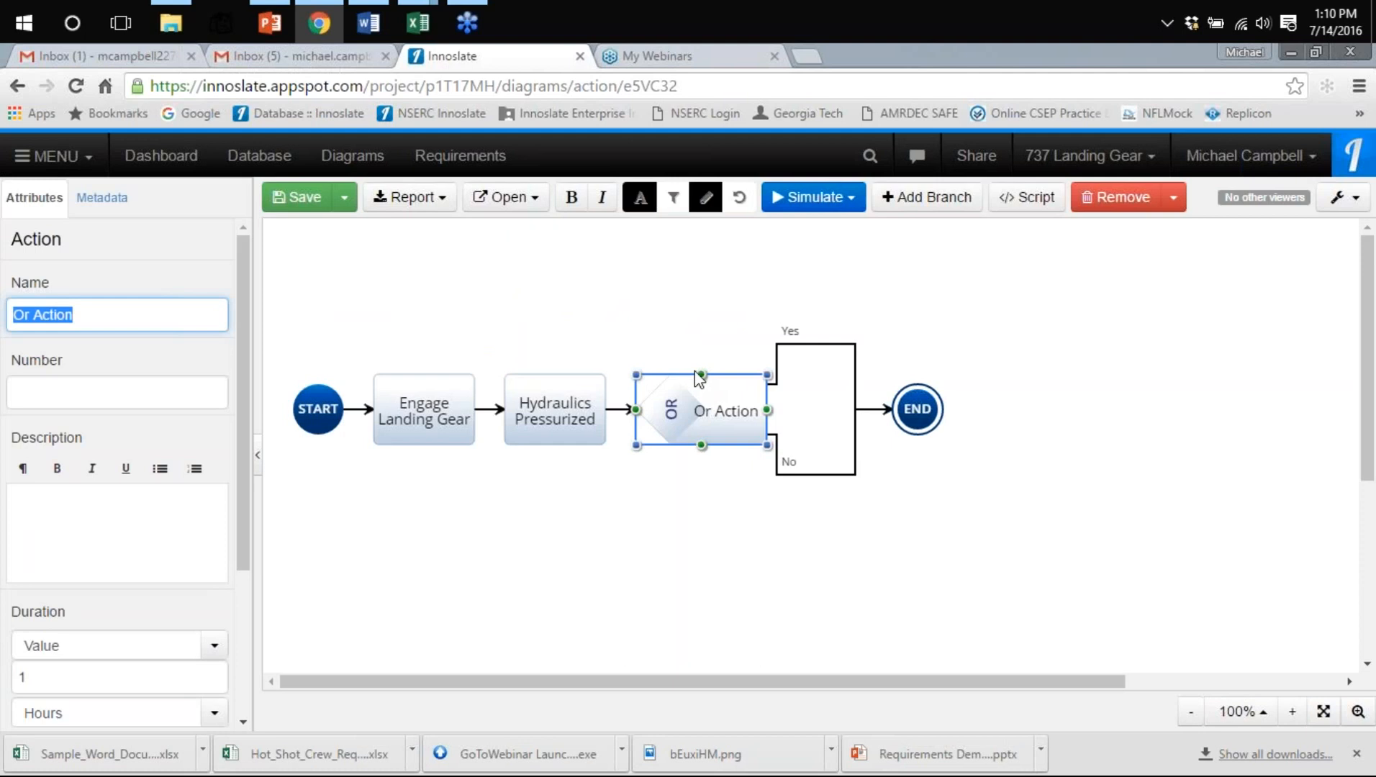
type("Hydrauli")
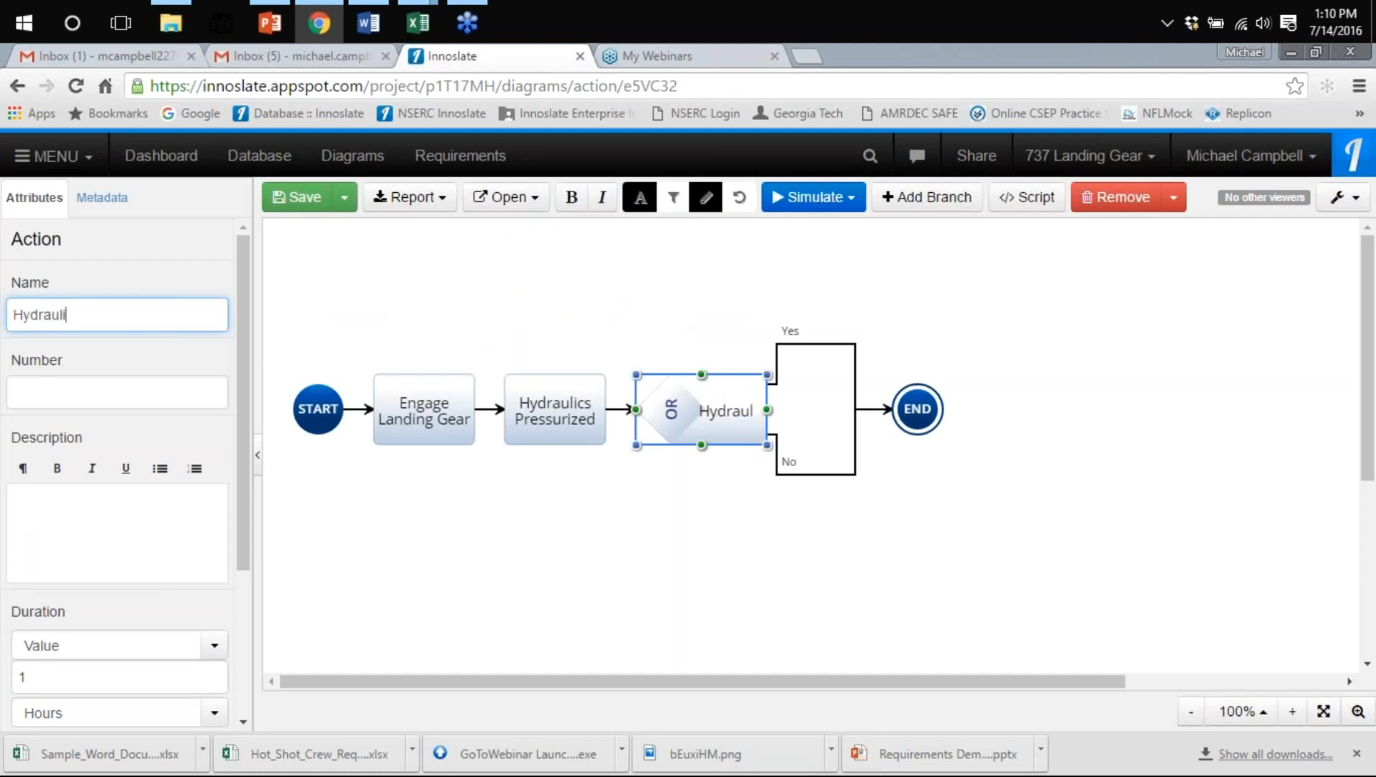
type("cs fu")
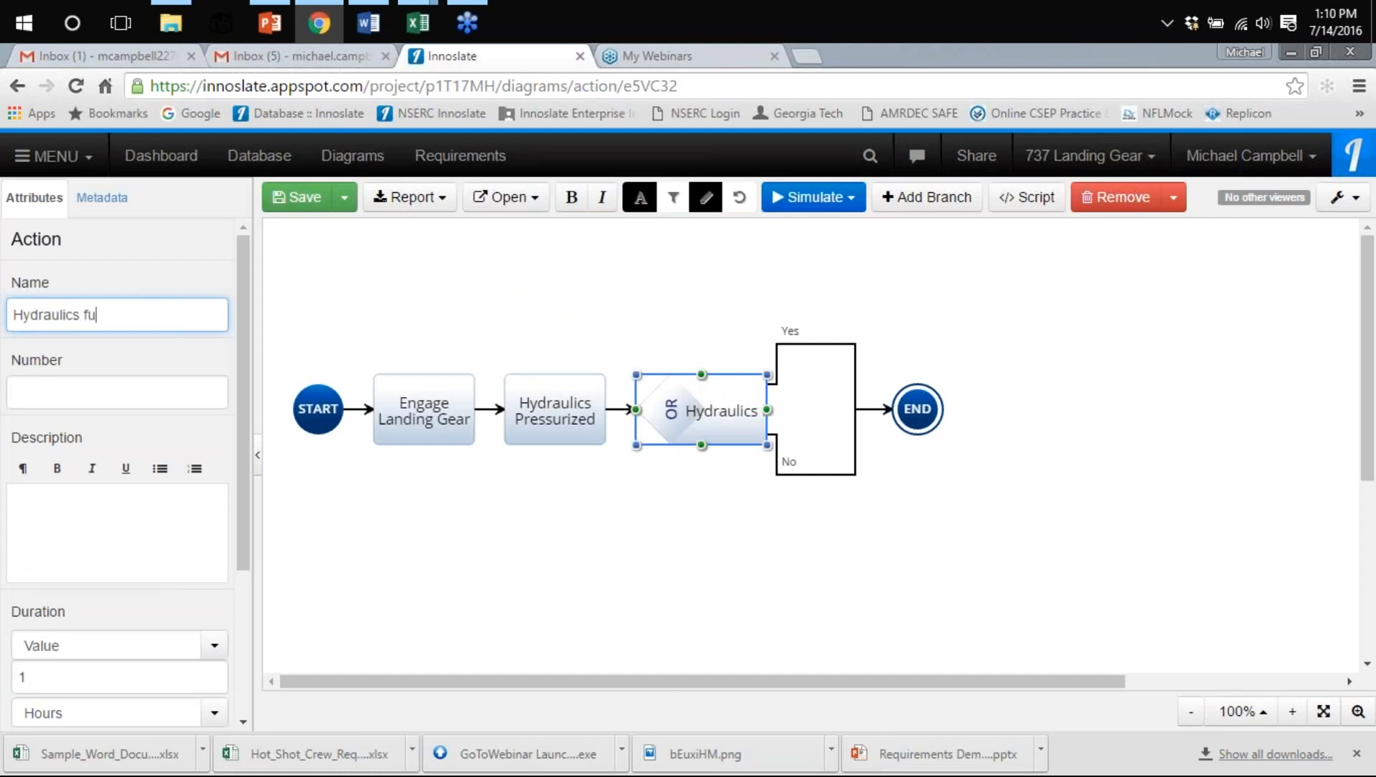
type("lly pressuri")
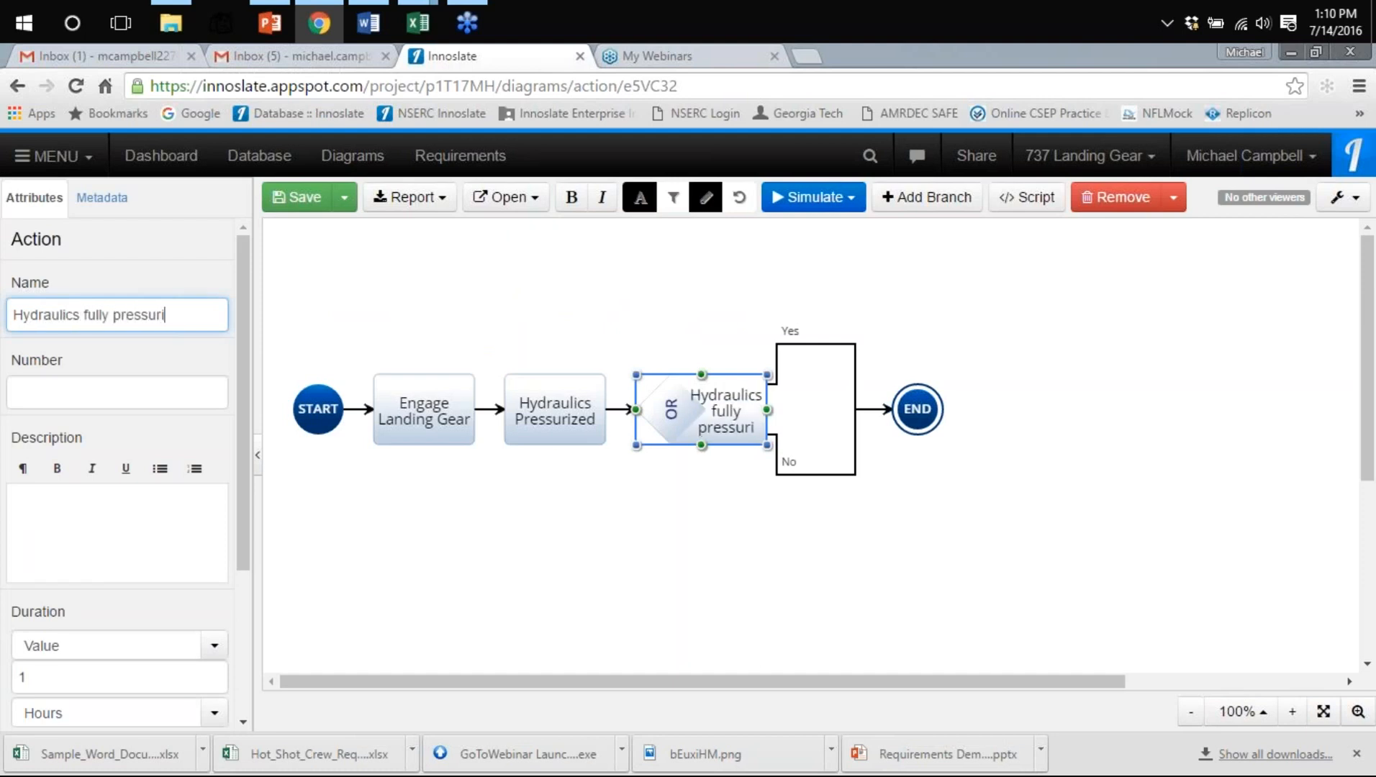
type("zed?")
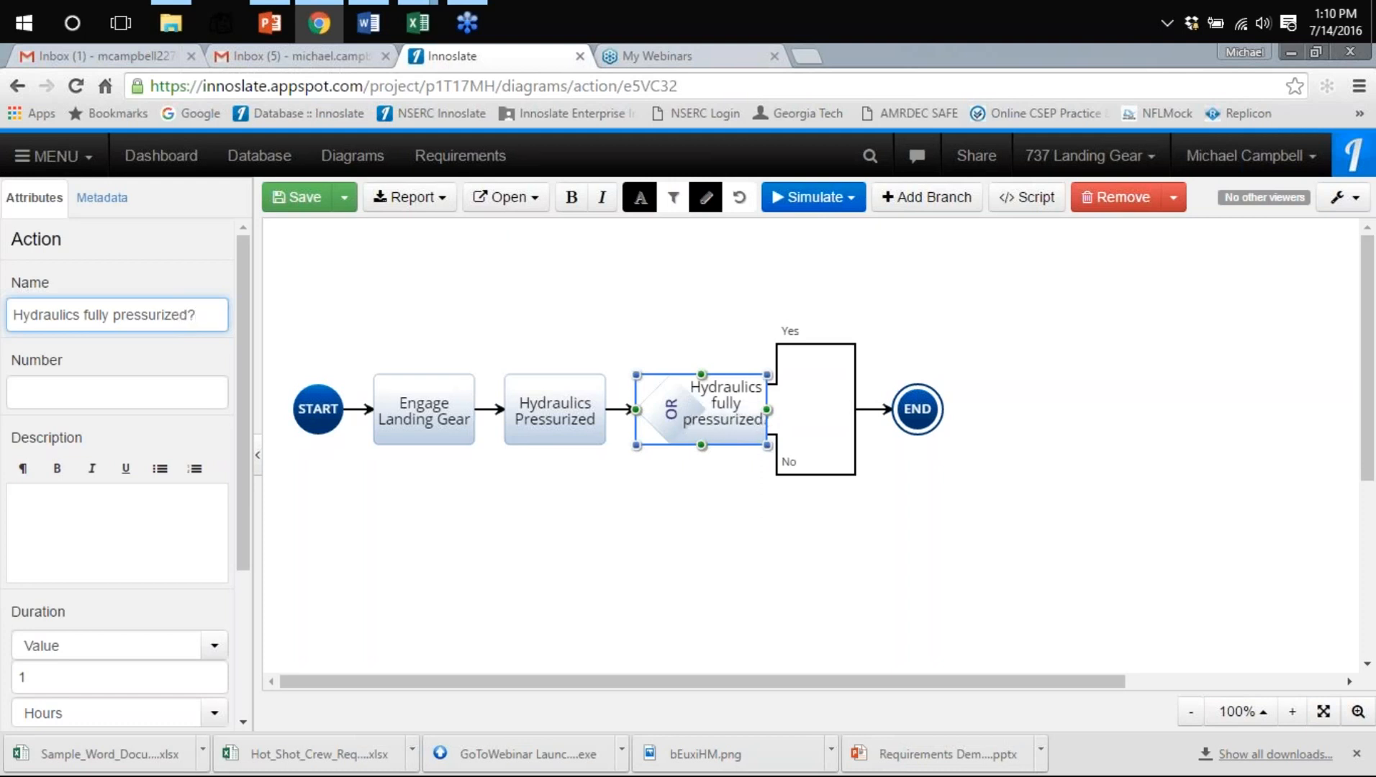
key("BackSpace")
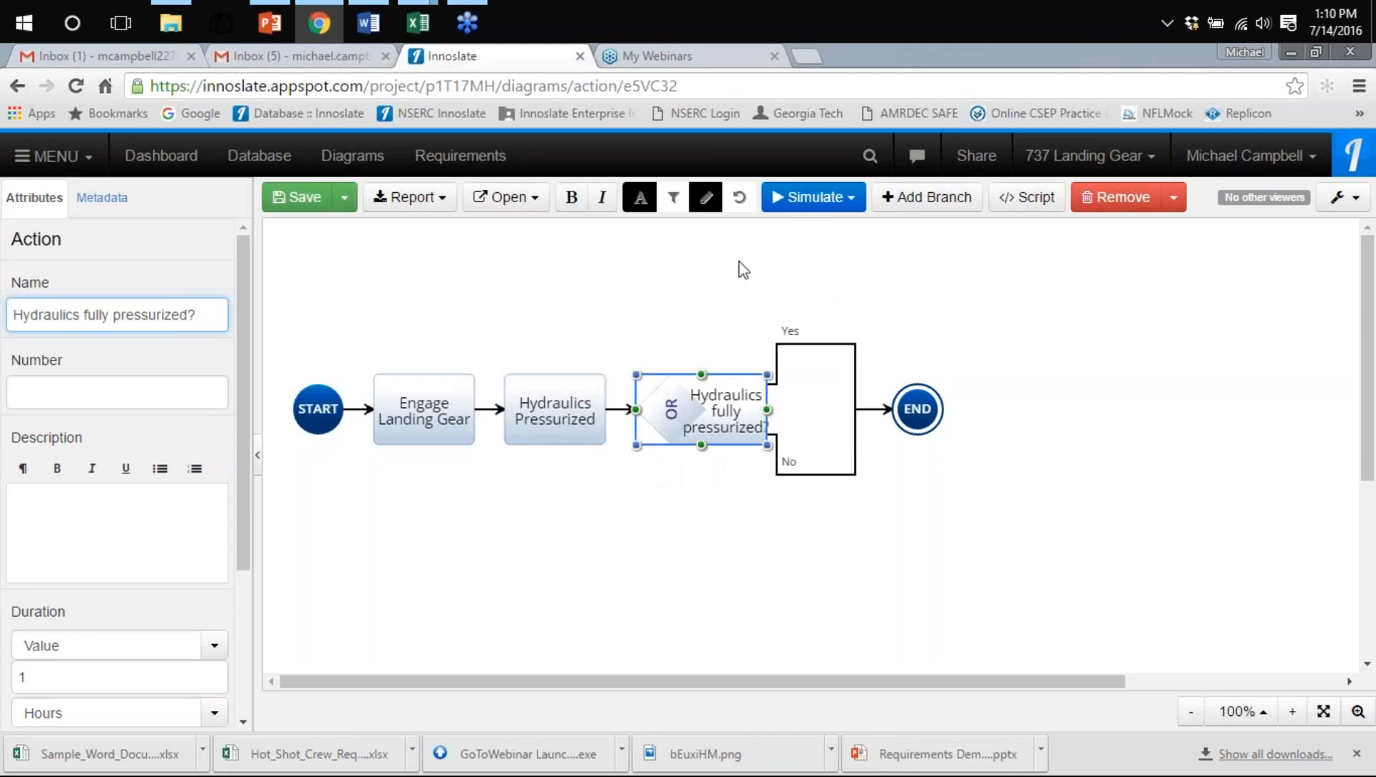
Save the landing gear diagram and check its entry among the project's action diagrams
left_click(306, 200)
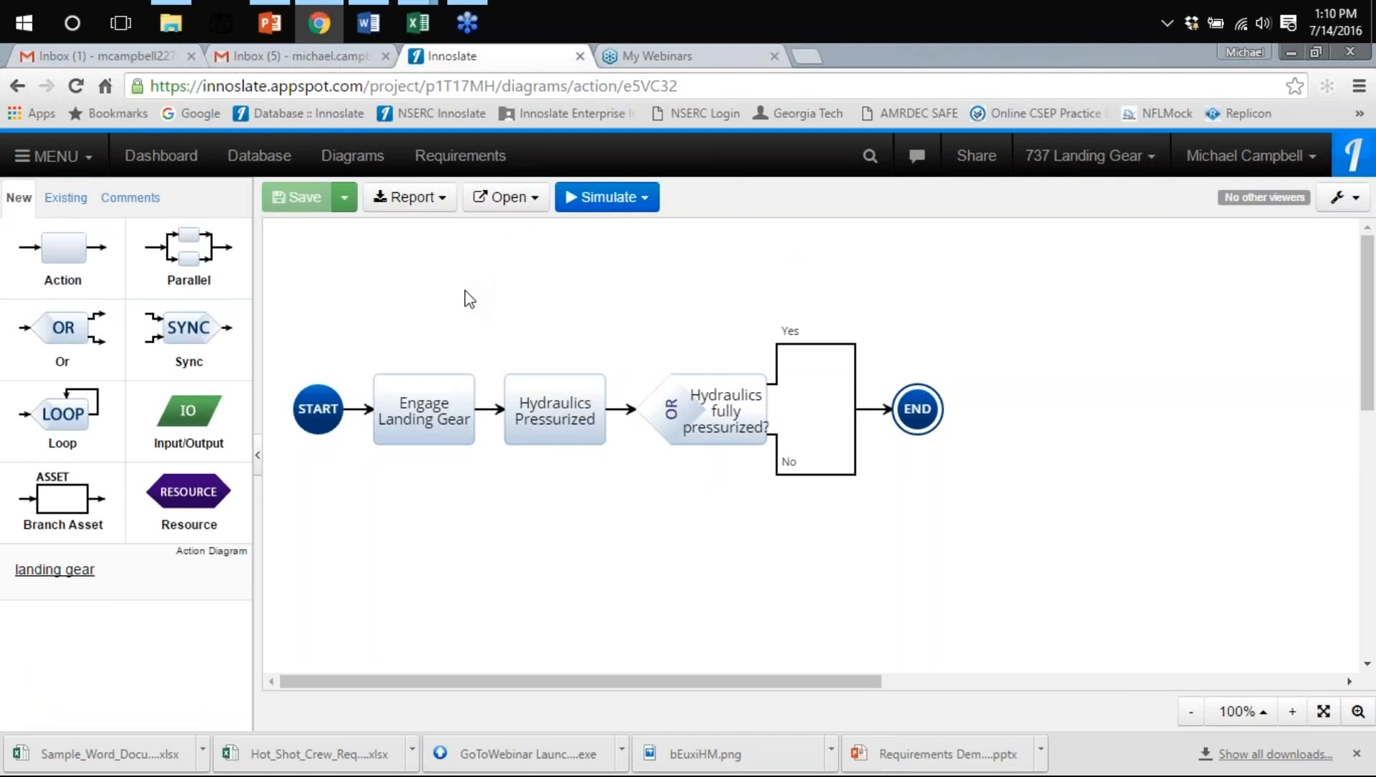
left_click(353, 156)
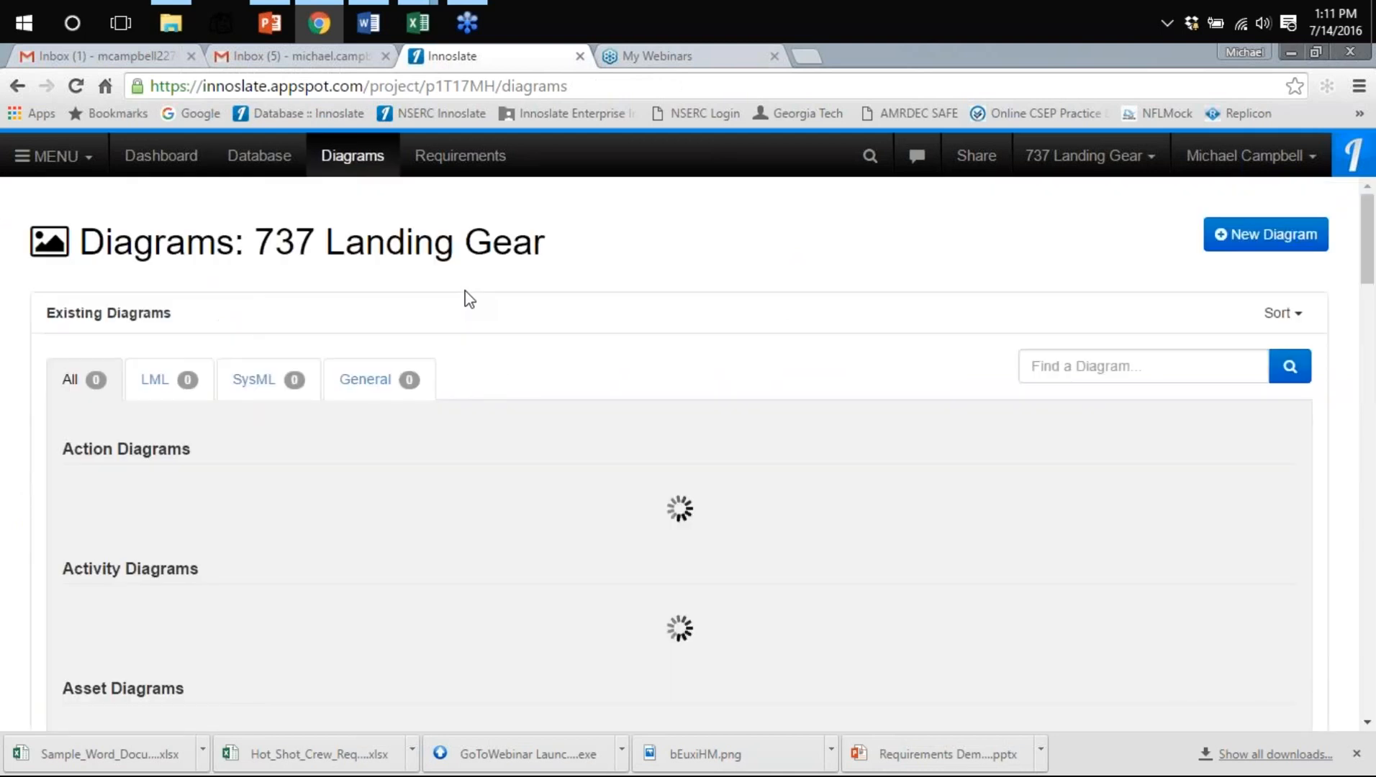
scroll(164, 181, "down", 3)
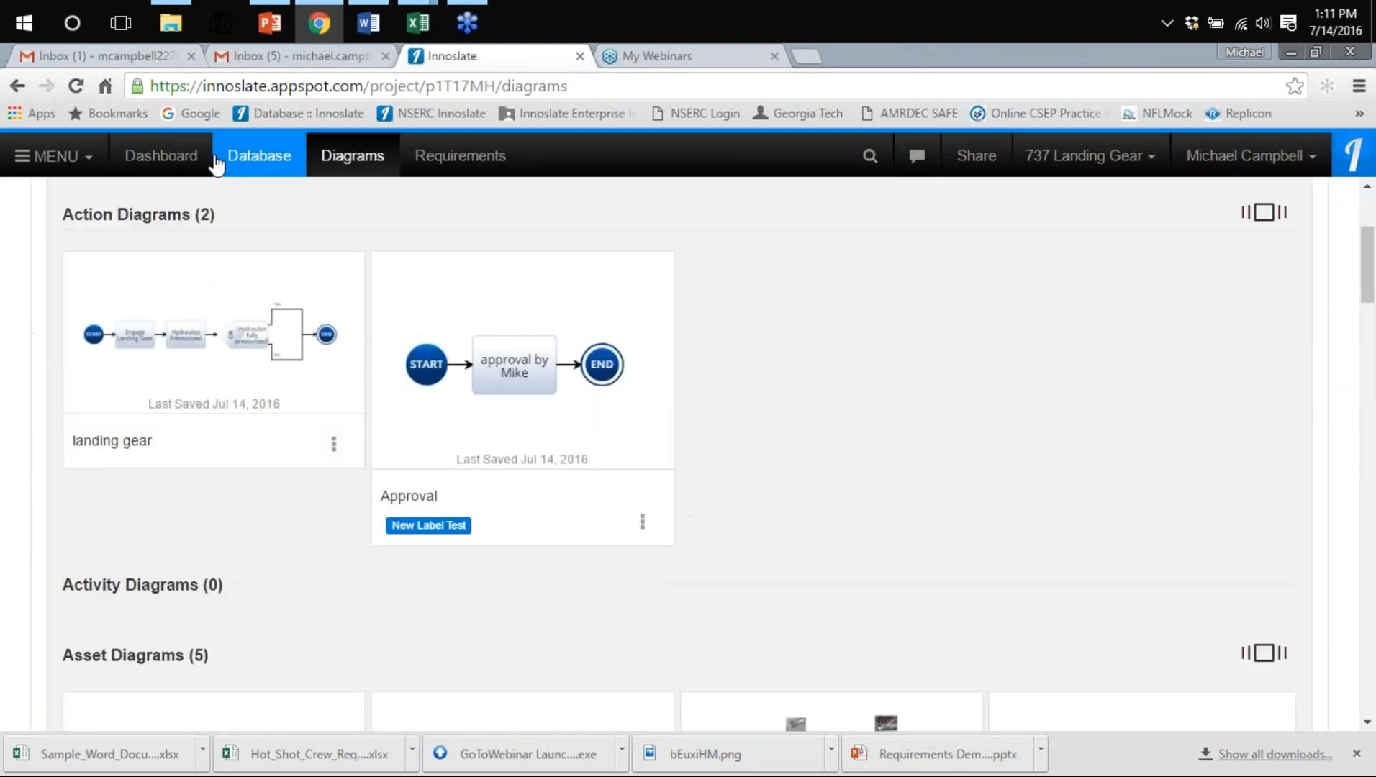
Open the project's Test Plan view and bring up the manager for its Test Plan documents
left_click(88, 156)
left_click(291, 260)
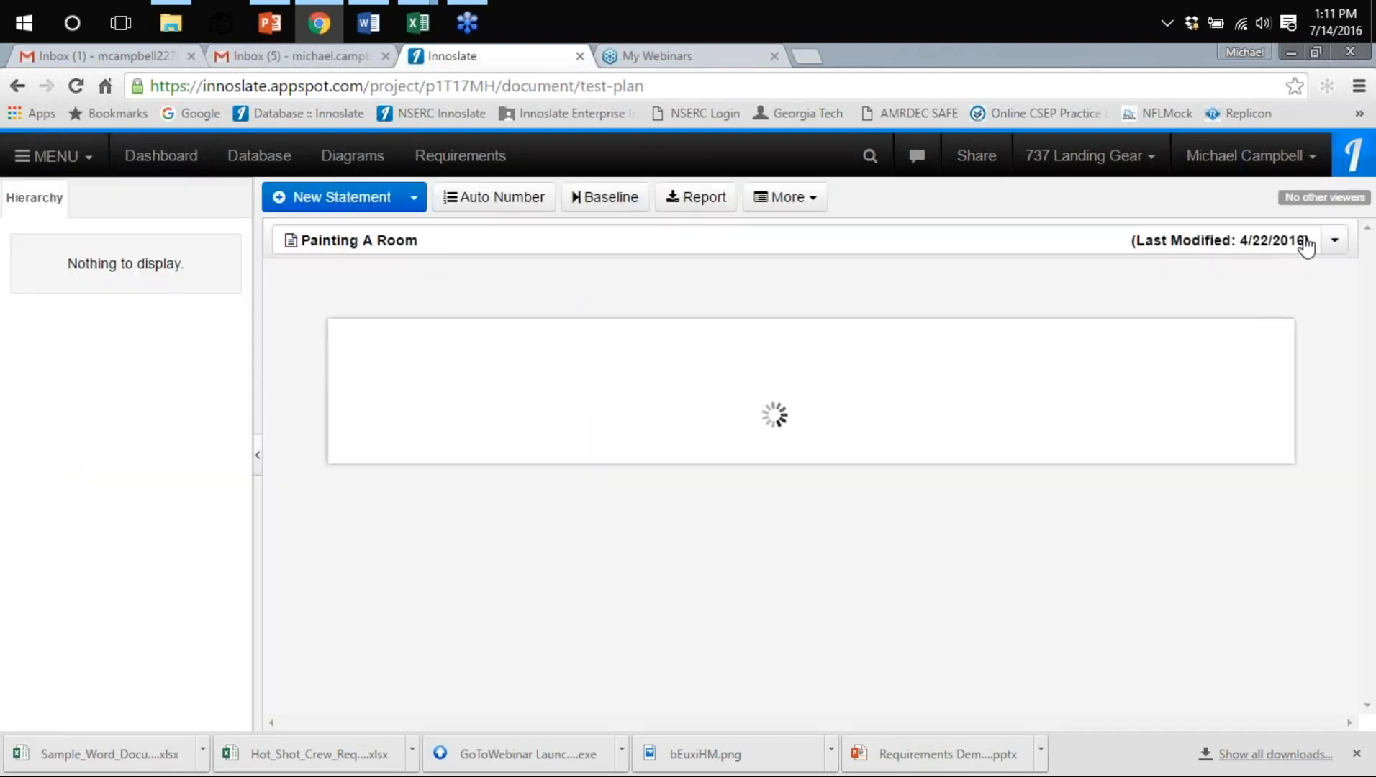
left_click(1333, 244)
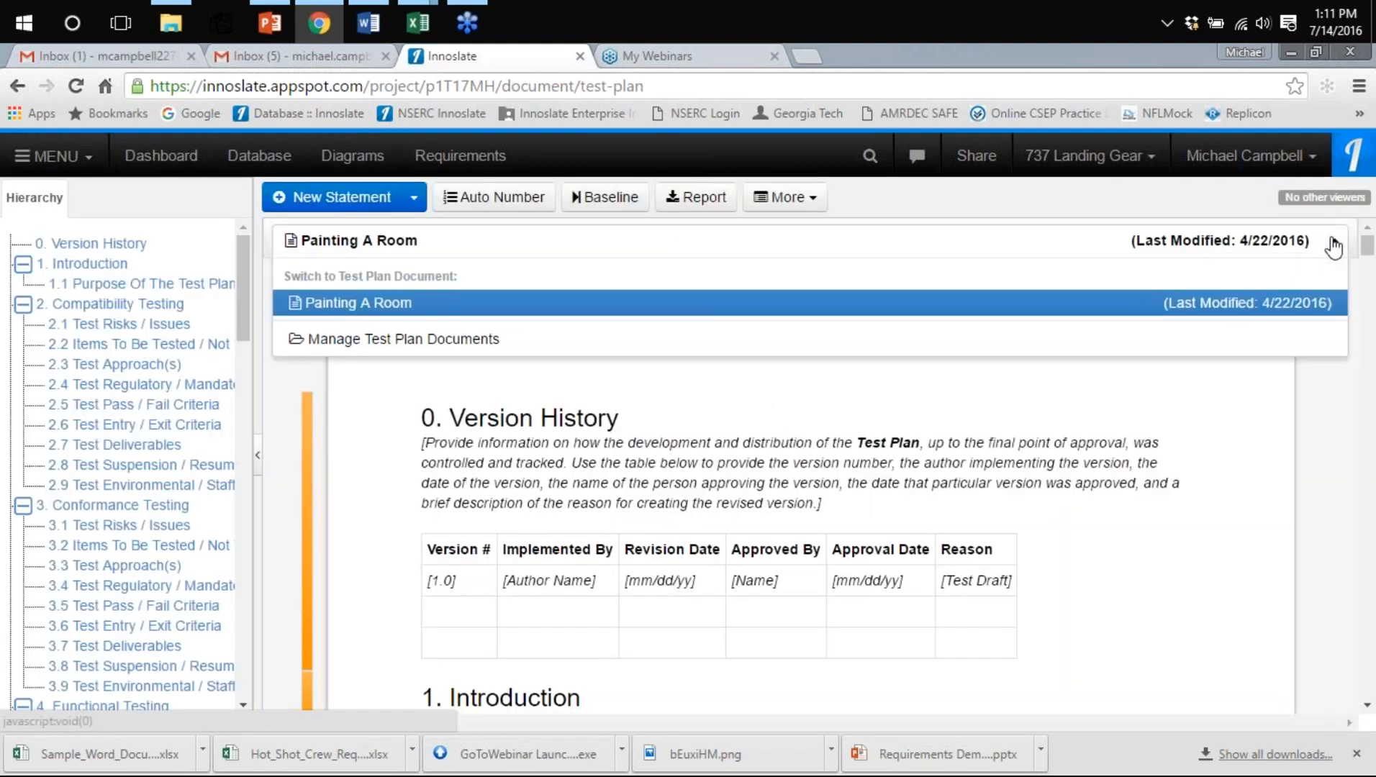
left_click(468, 348)
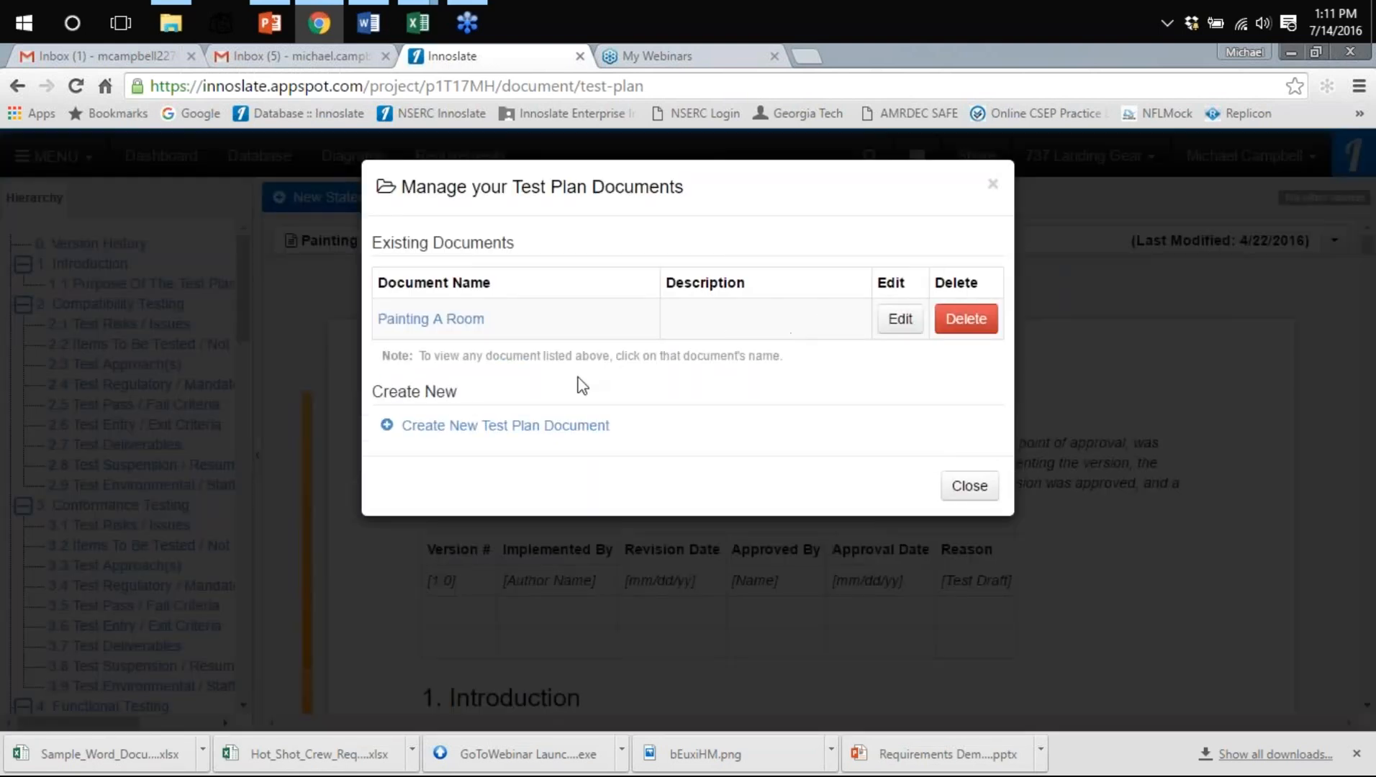
Start a new Test Plan document named "Testing Hydraulic Landing Gear System"
left_click(521, 426)
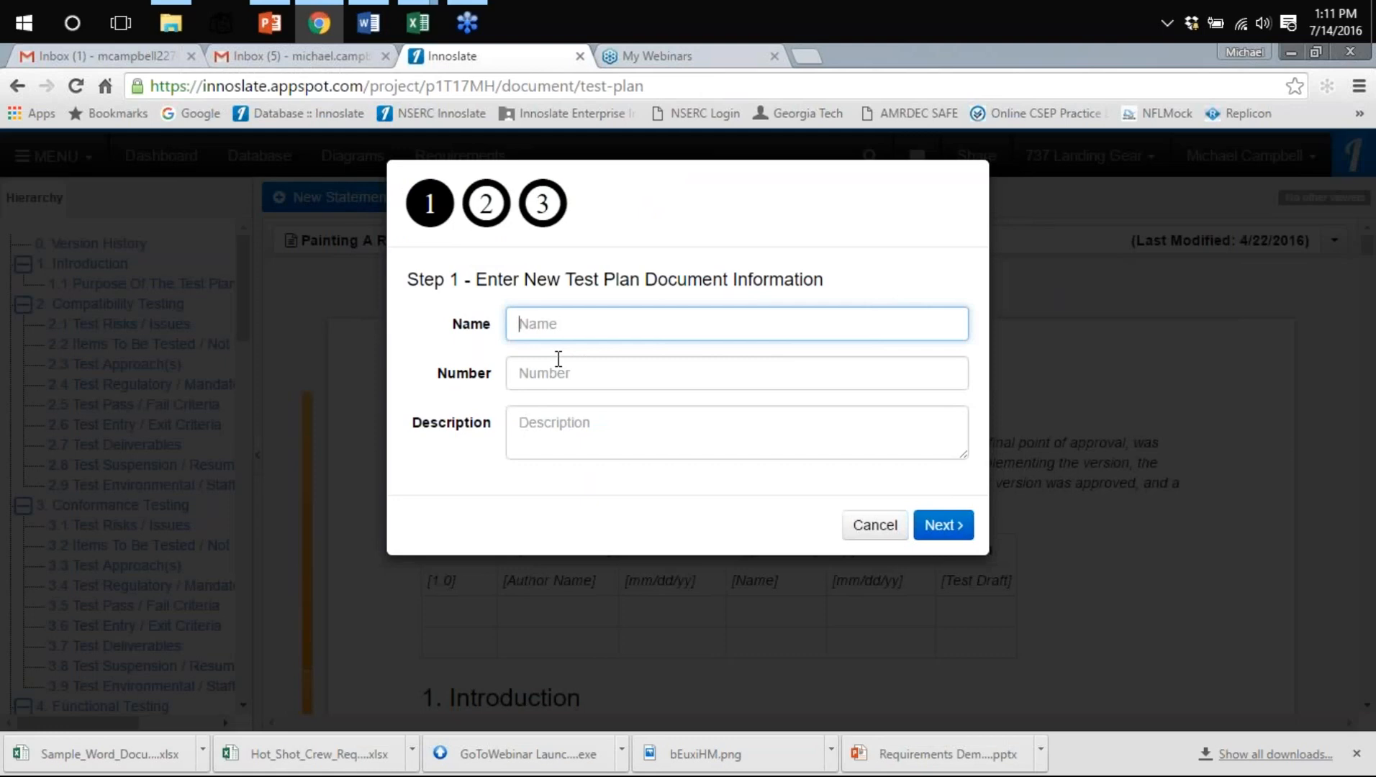
type("Test")
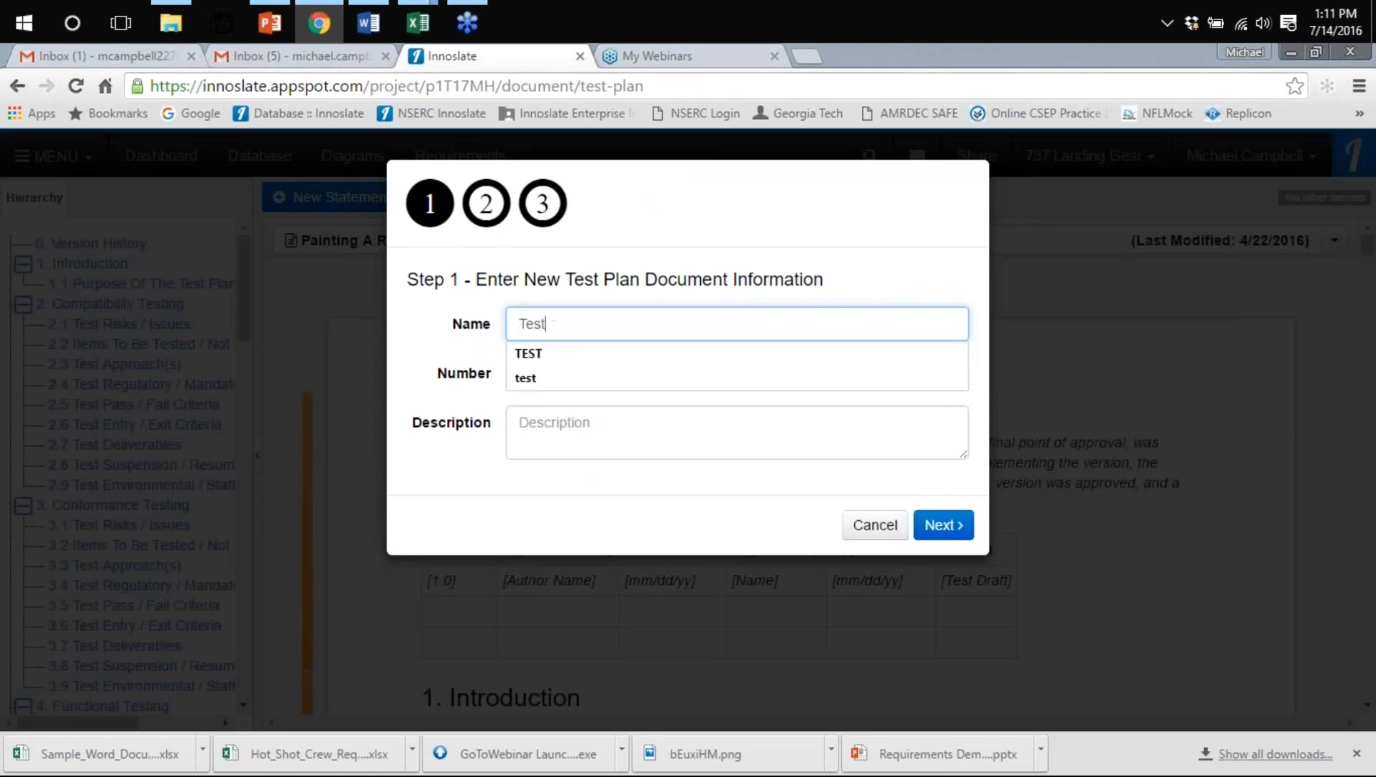
type("ing Hydraul")
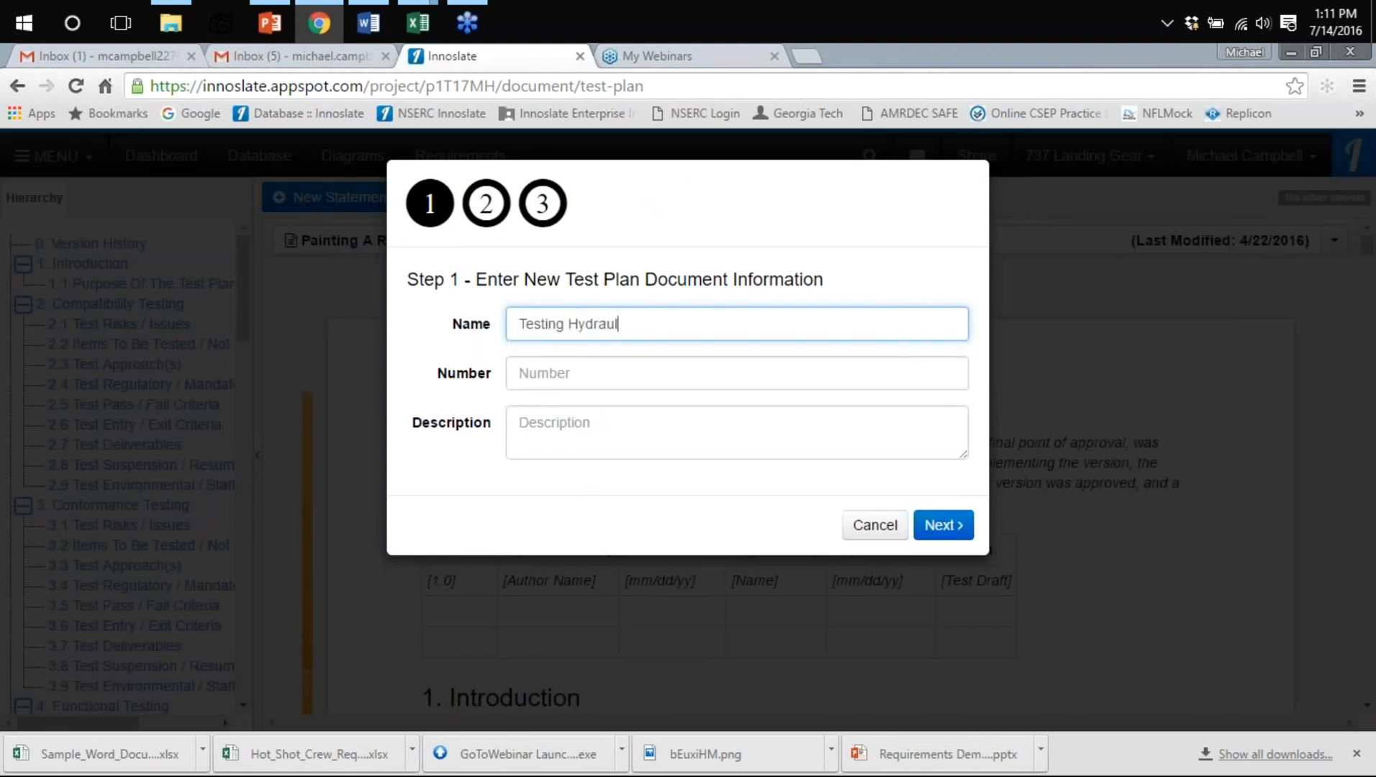
type("ic Landing Gear Ss")
key("BackSpace")
type("ystem")
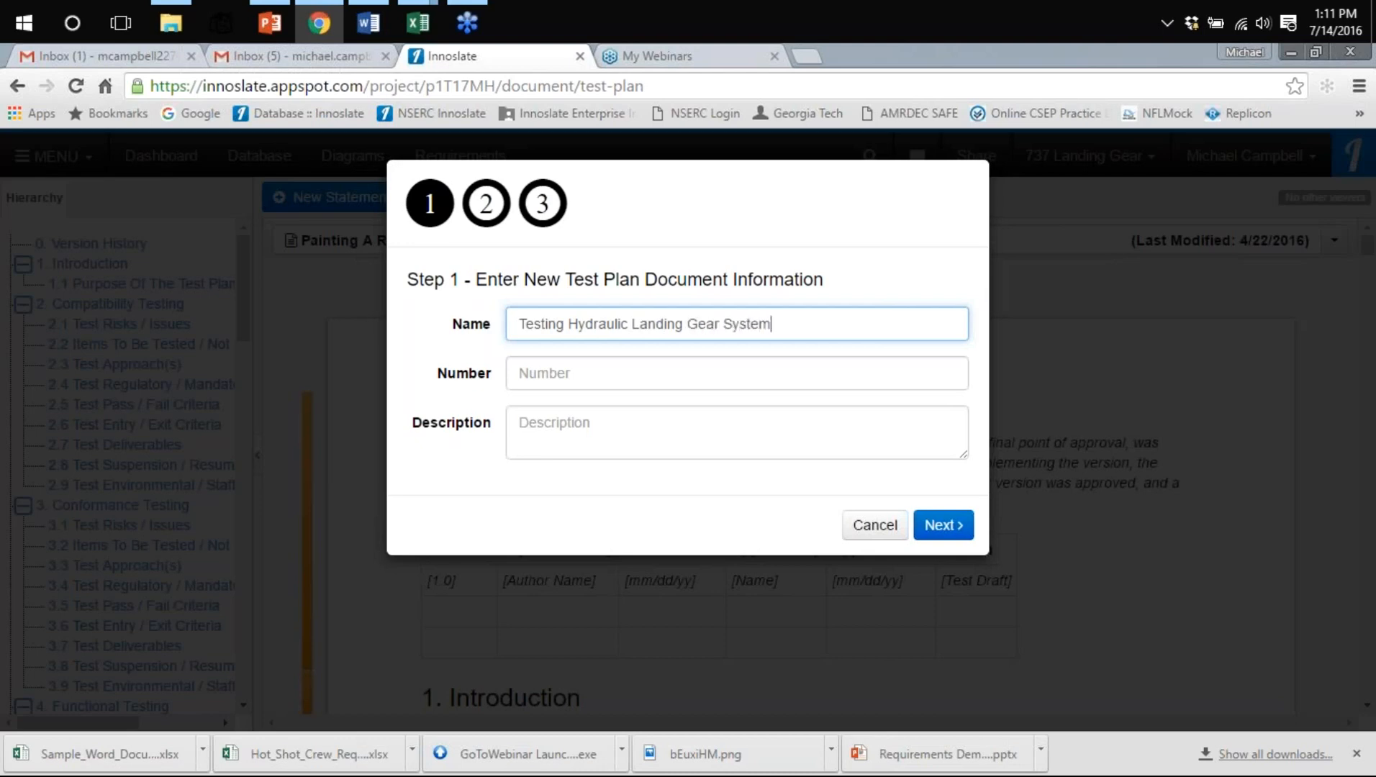
key("Return")
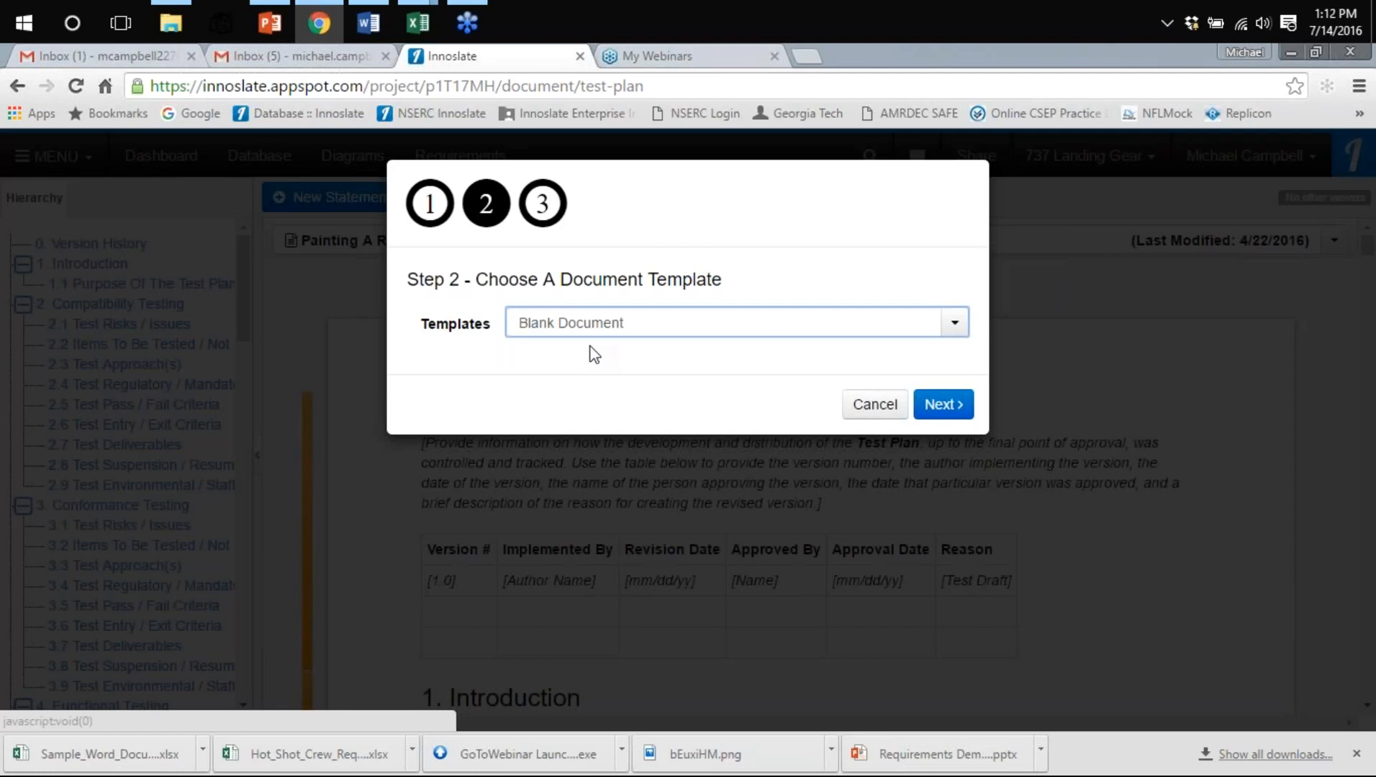
Choose the CDC Test Plan (With Guidelines) template and finish creating the document
left_click(953, 324)
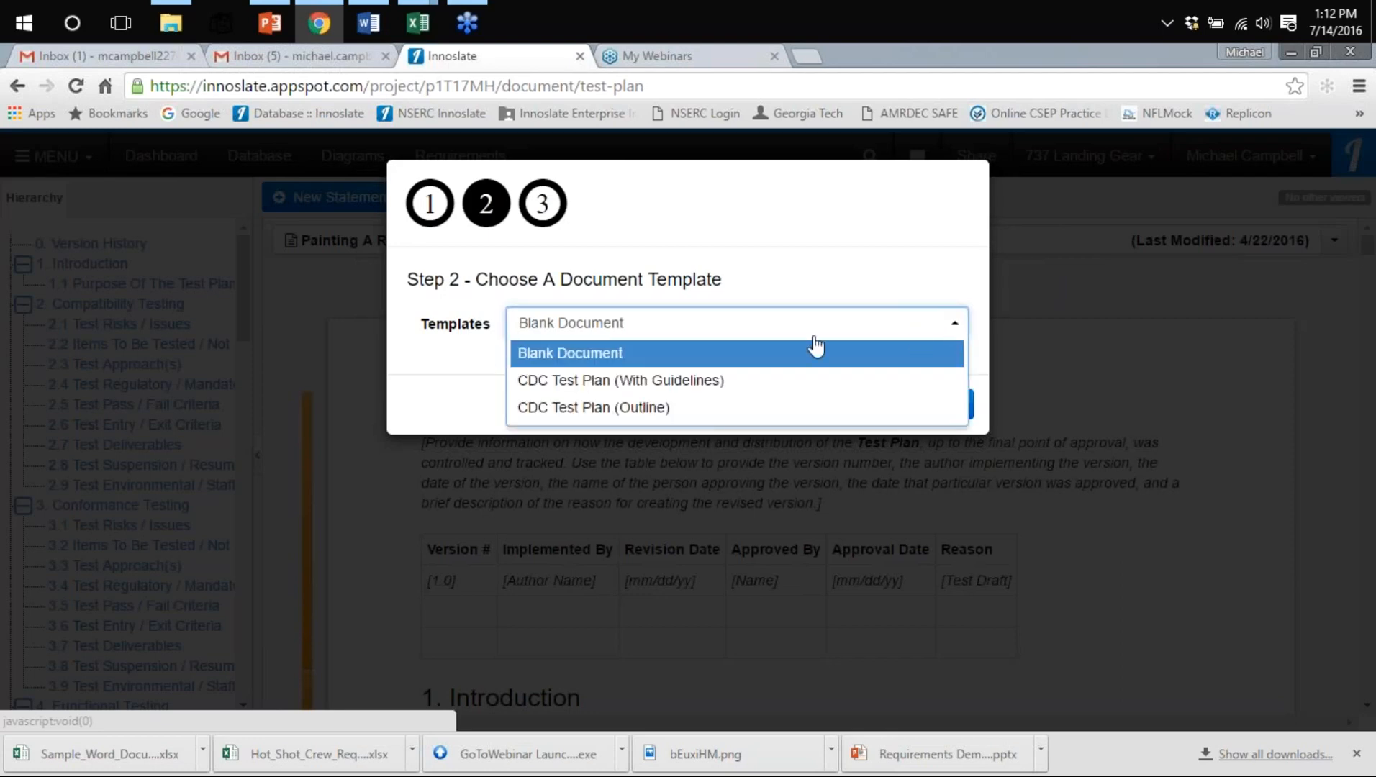
left_click(712, 393)
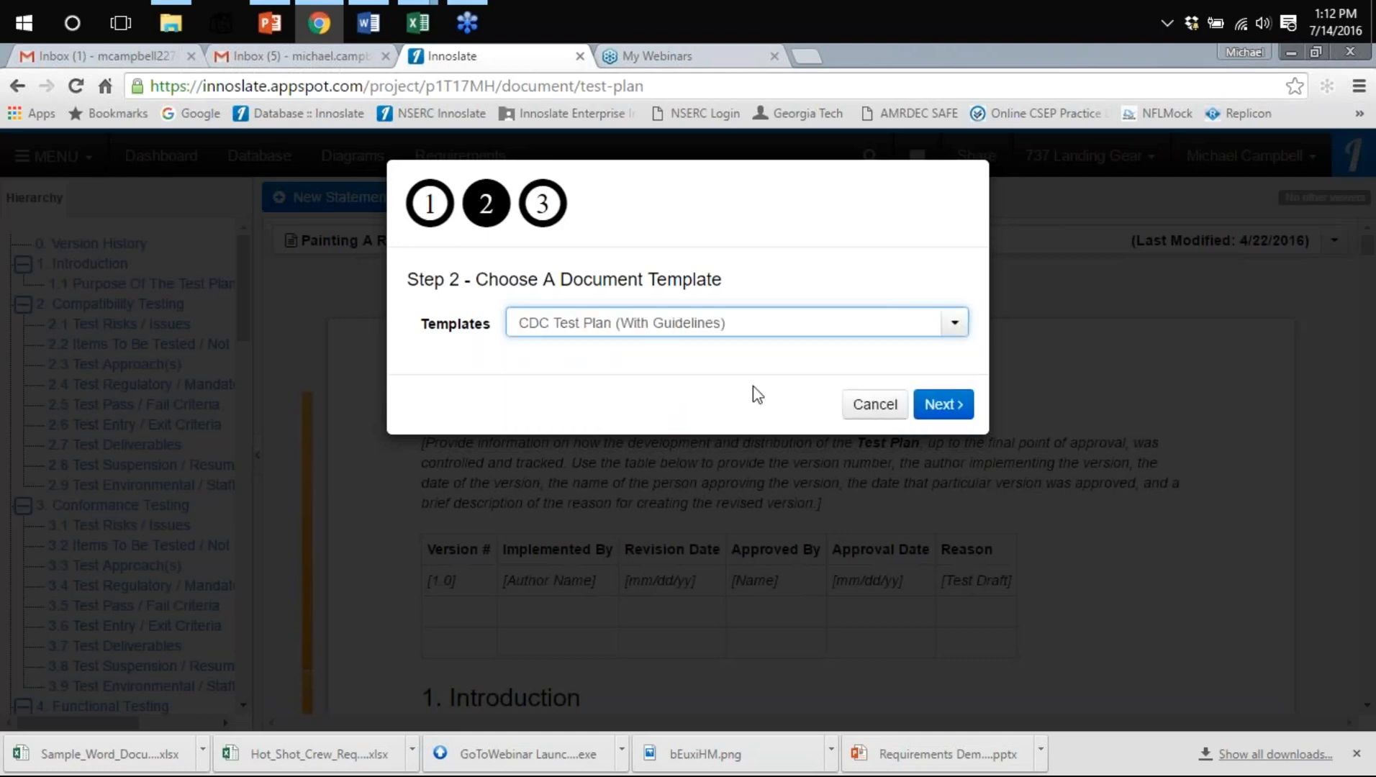
left_click(941, 405)
left_click(947, 419)
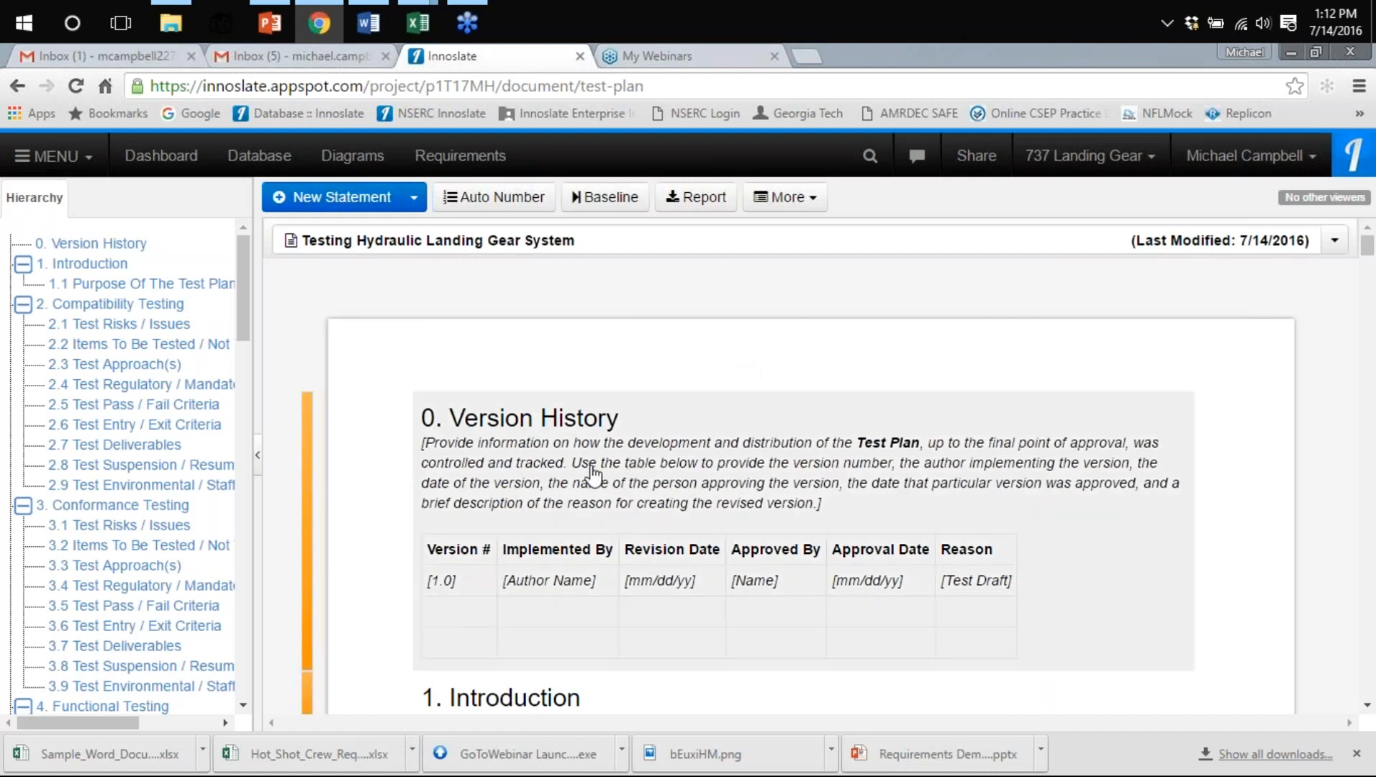
Open the Version History section for editing and read on through the Introduction to the start of Compatibility Testing
left_click(592, 475)
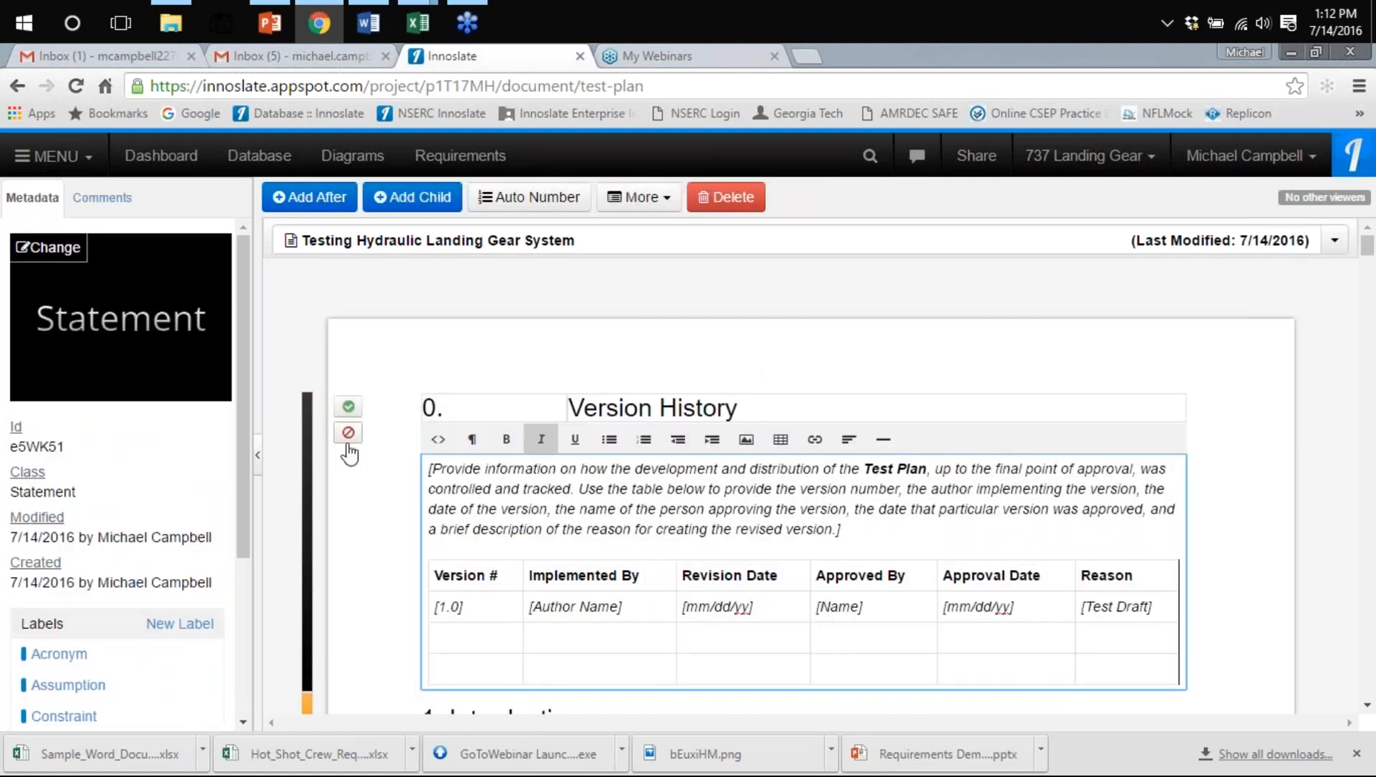
scroll(713, 486, "down", 1)
scroll(712, 484, "down", 1)
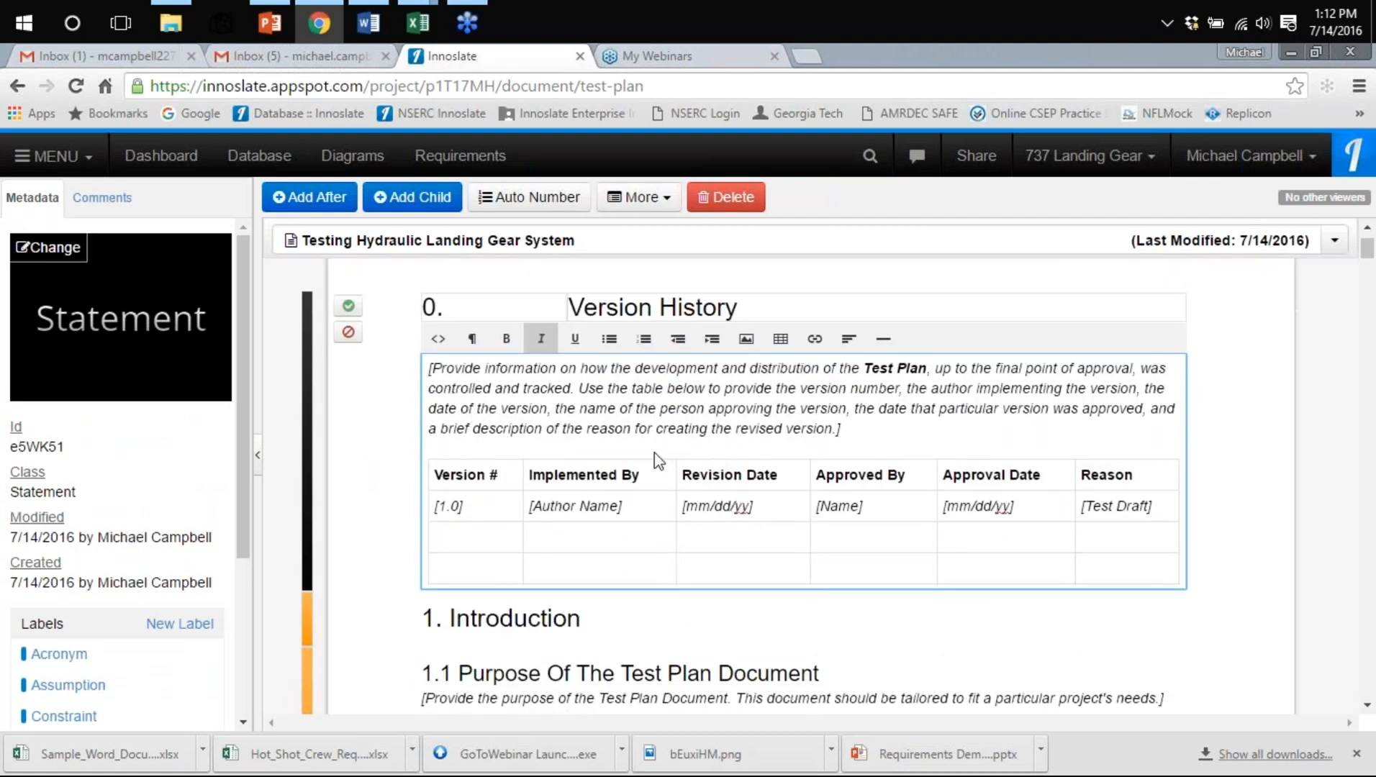
scroll(656, 461, "down", 2)
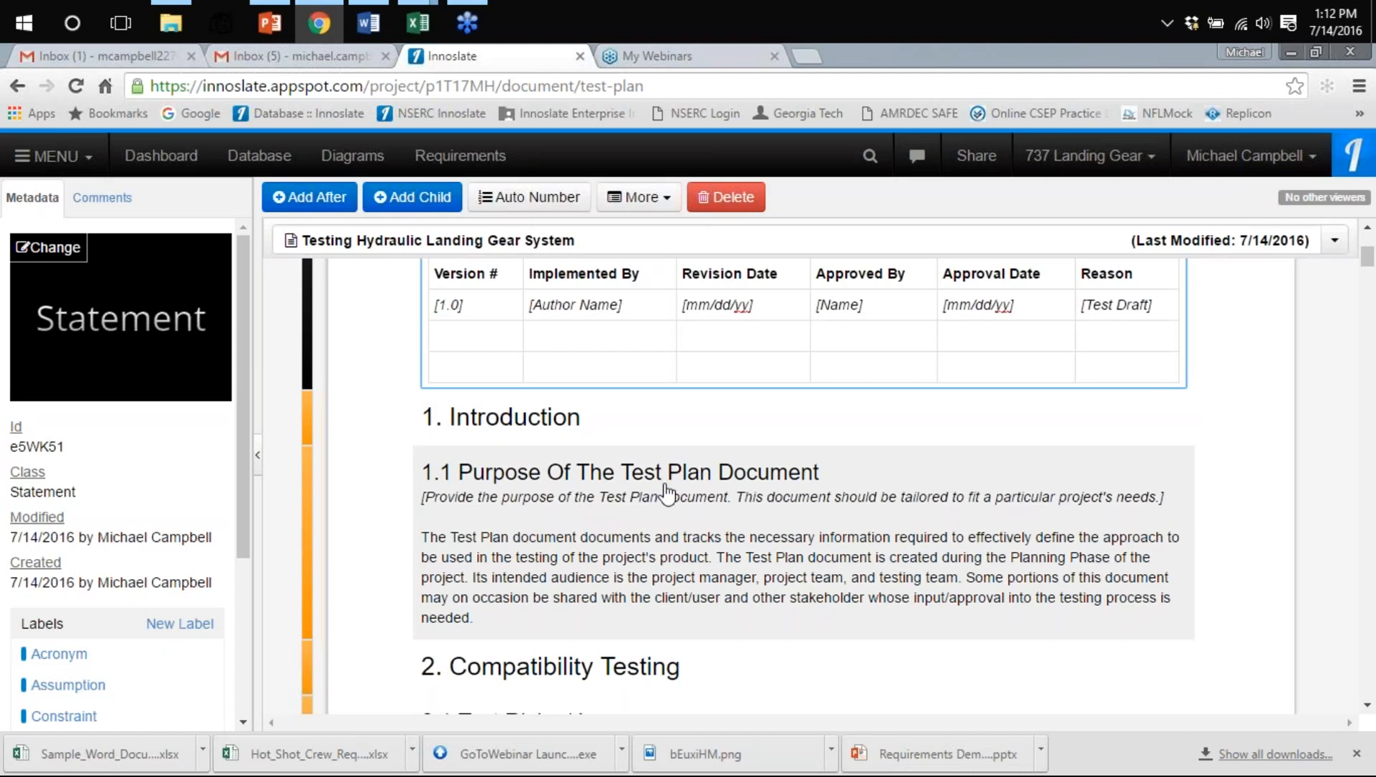
scroll(668, 493, "down", 3)
scroll(667, 493, "down", 3)
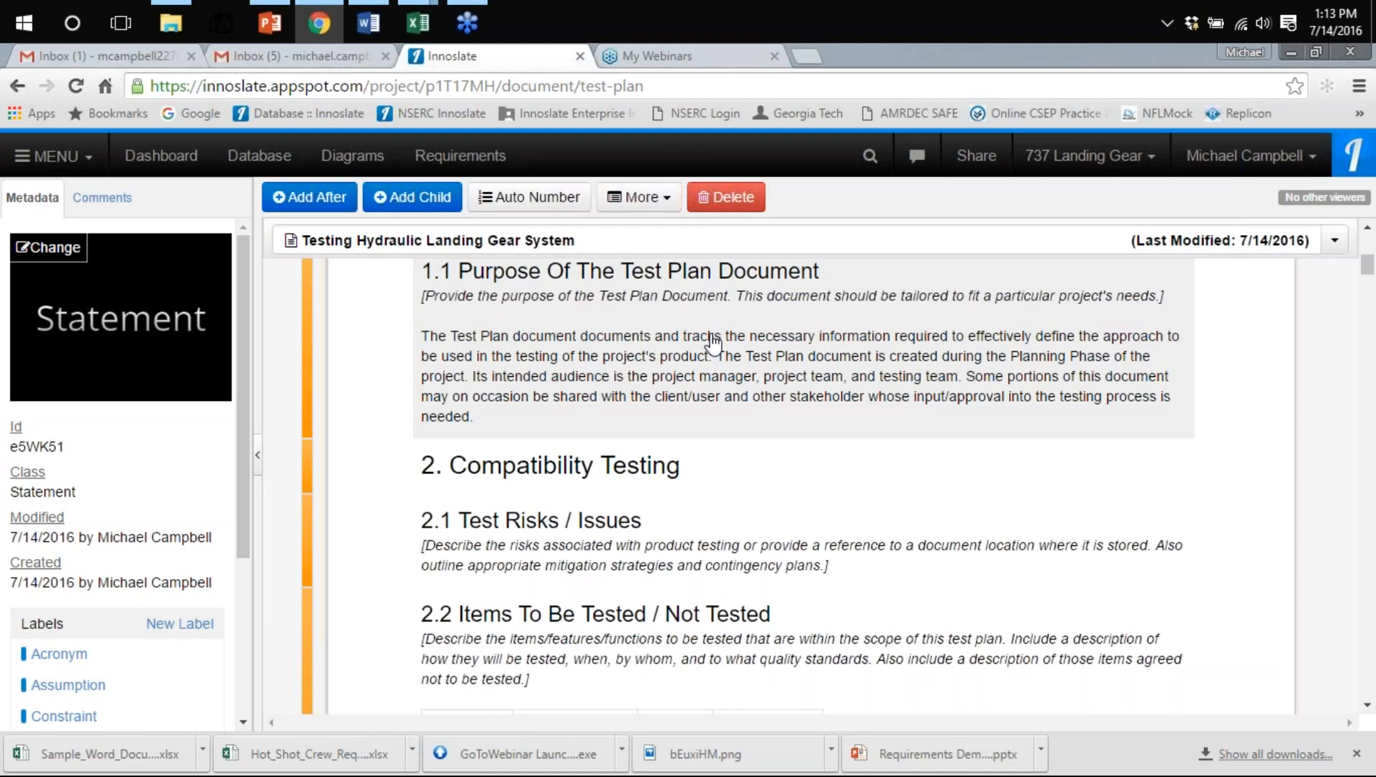
scroll(729, 335, "down", 3)
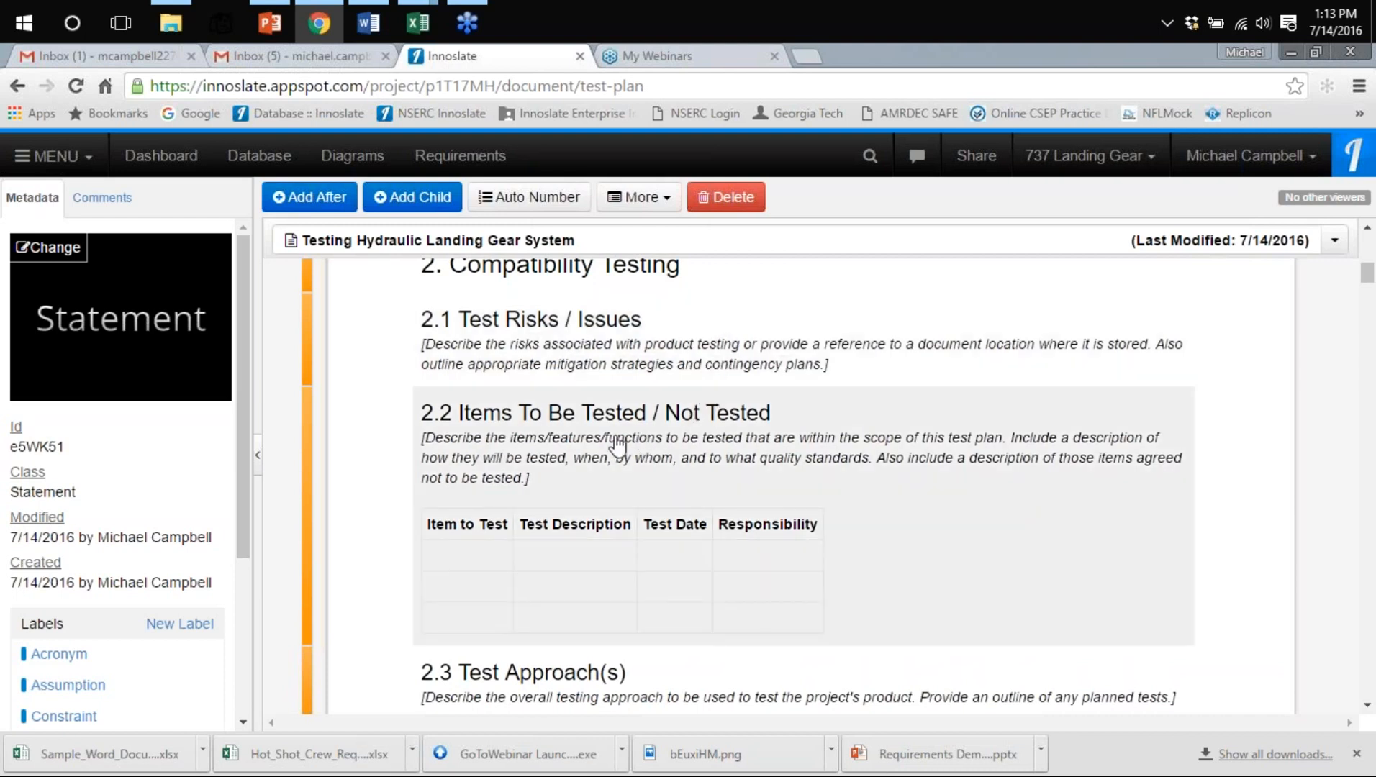
Open section 2.2 Items To Be Tested / Not Tested and read through the remaining Compatibility Testing sections
left_click(618, 446)
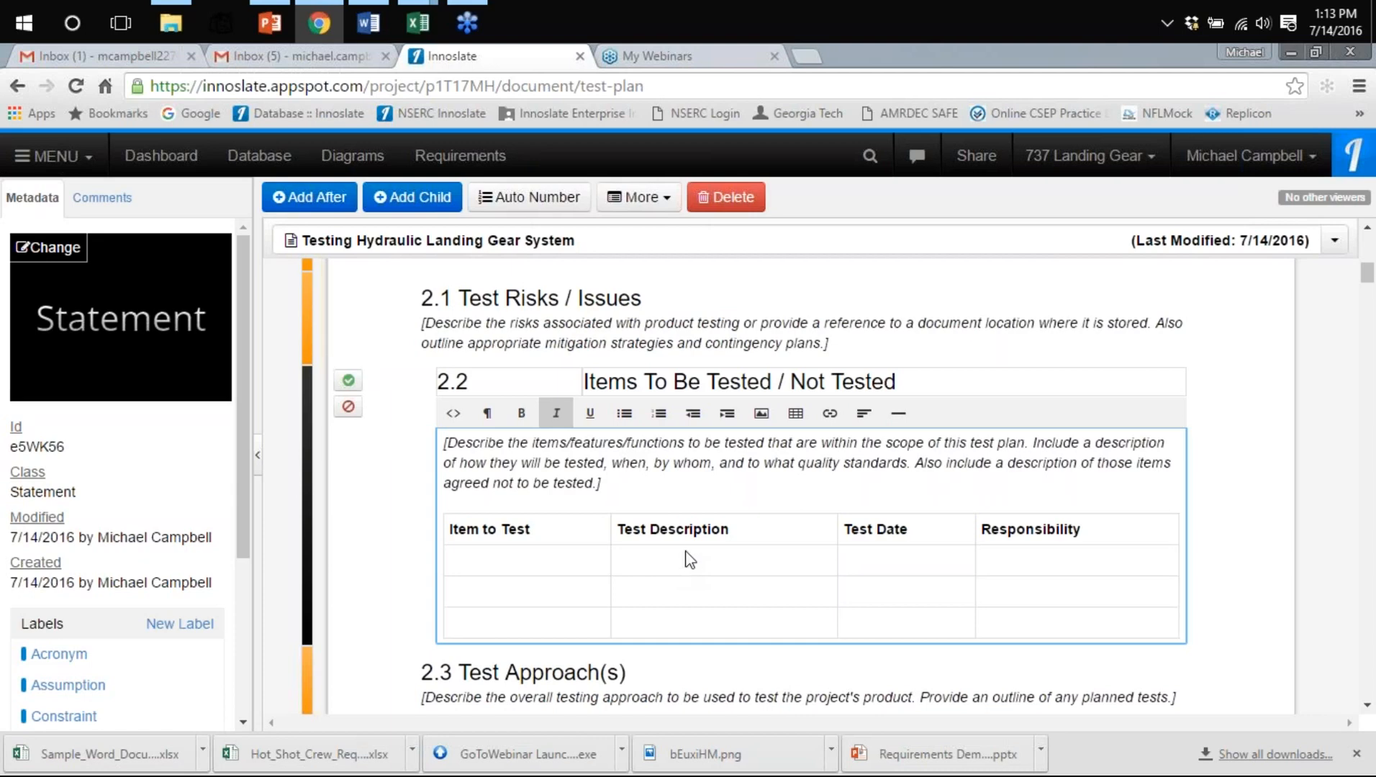
scroll(762, 498, "down", 2)
scroll(763, 498, "down", 2)
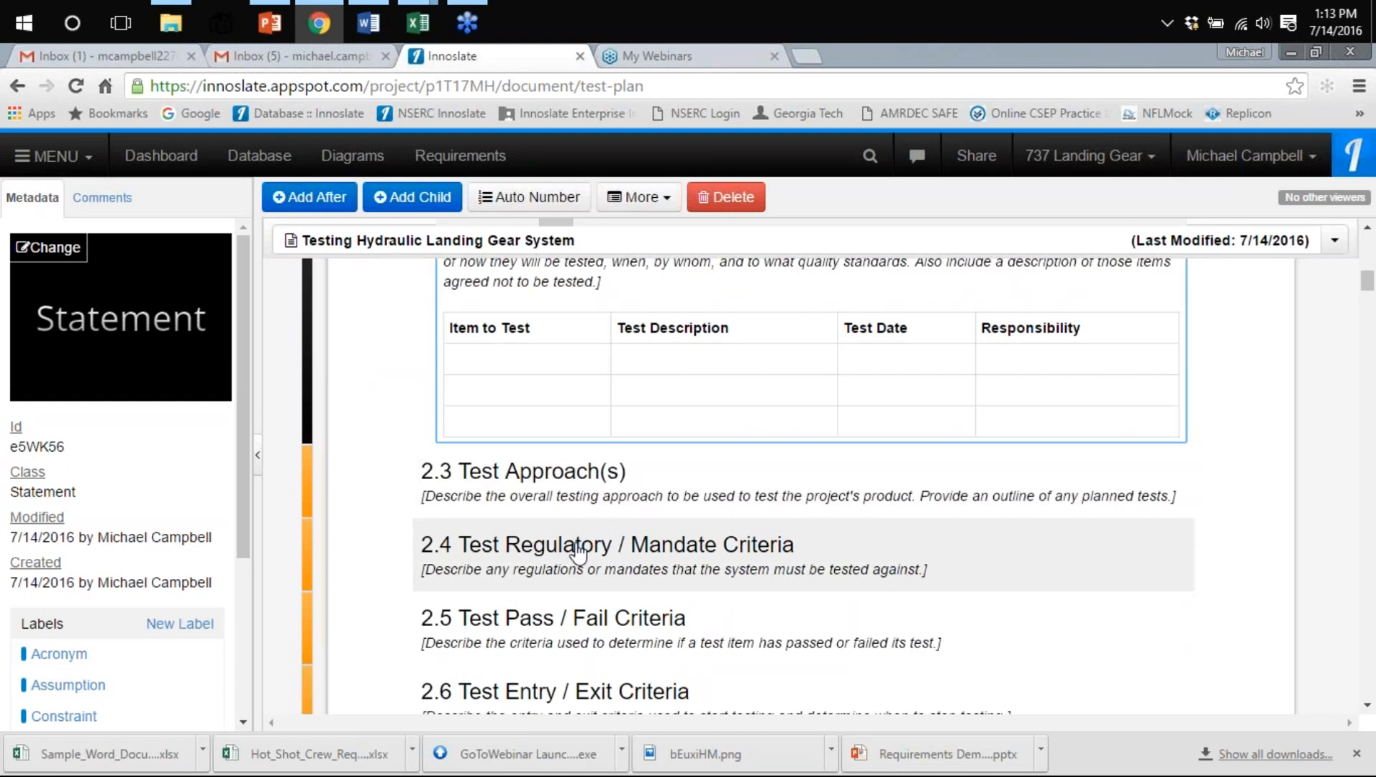
scroll(577, 552, "down", 2)
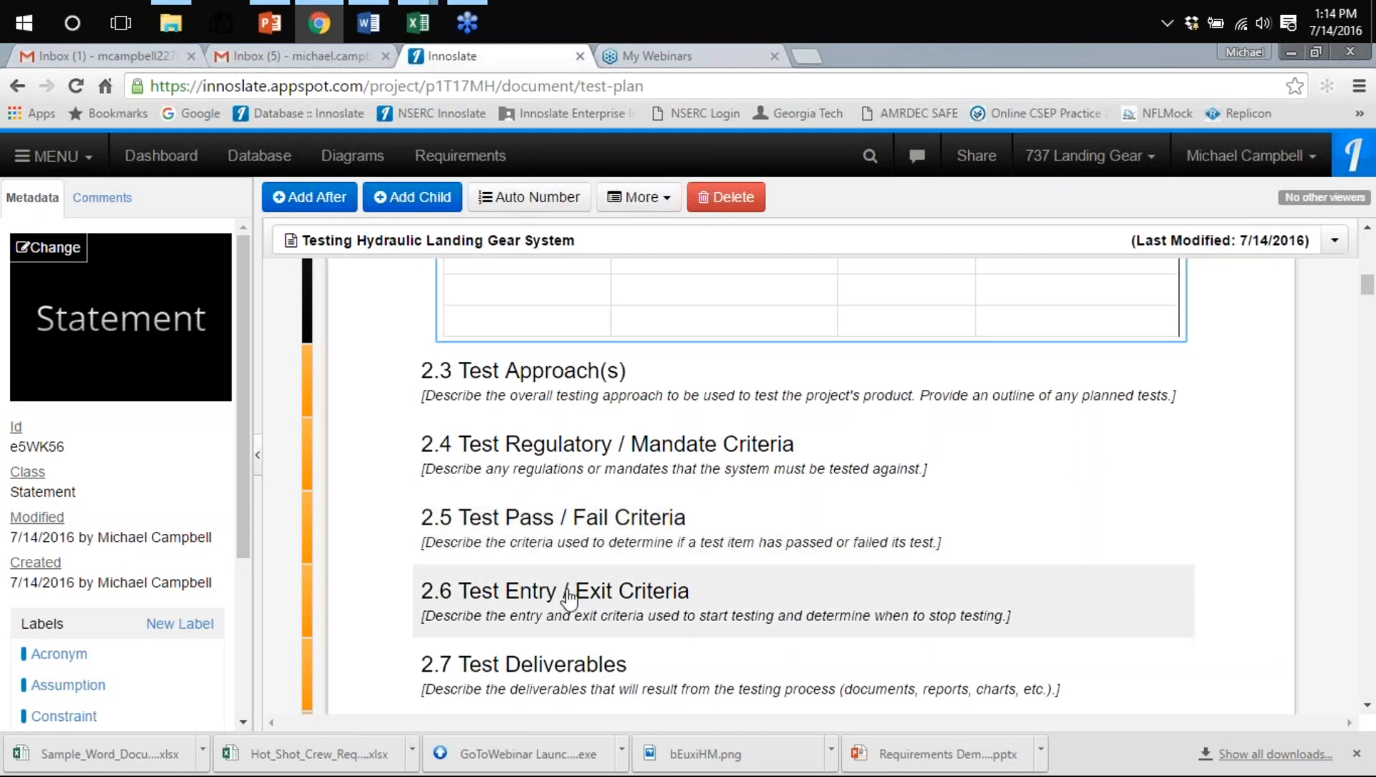
scroll(569, 596, "down", 1)
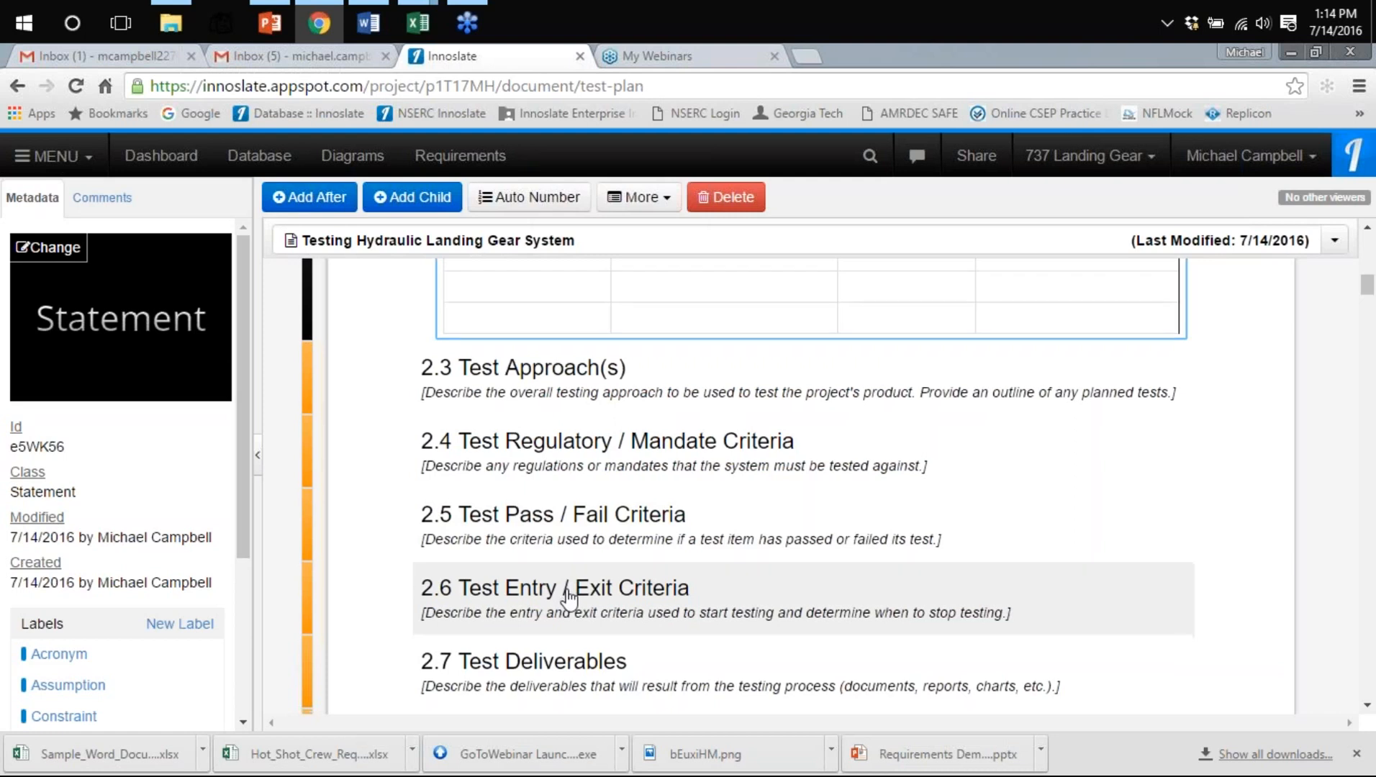
scroll(569, 596, "down", 1)
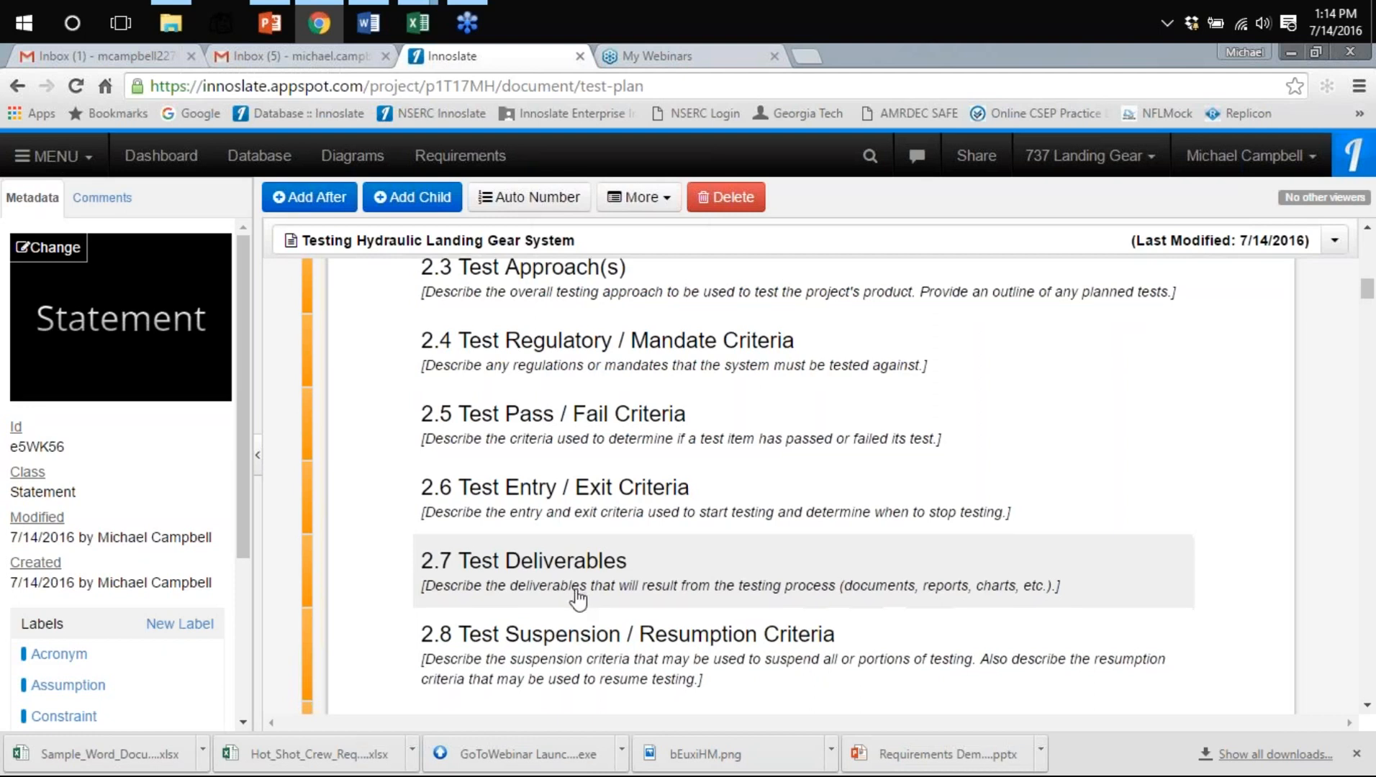
scroll(590, 583, "down", 1)
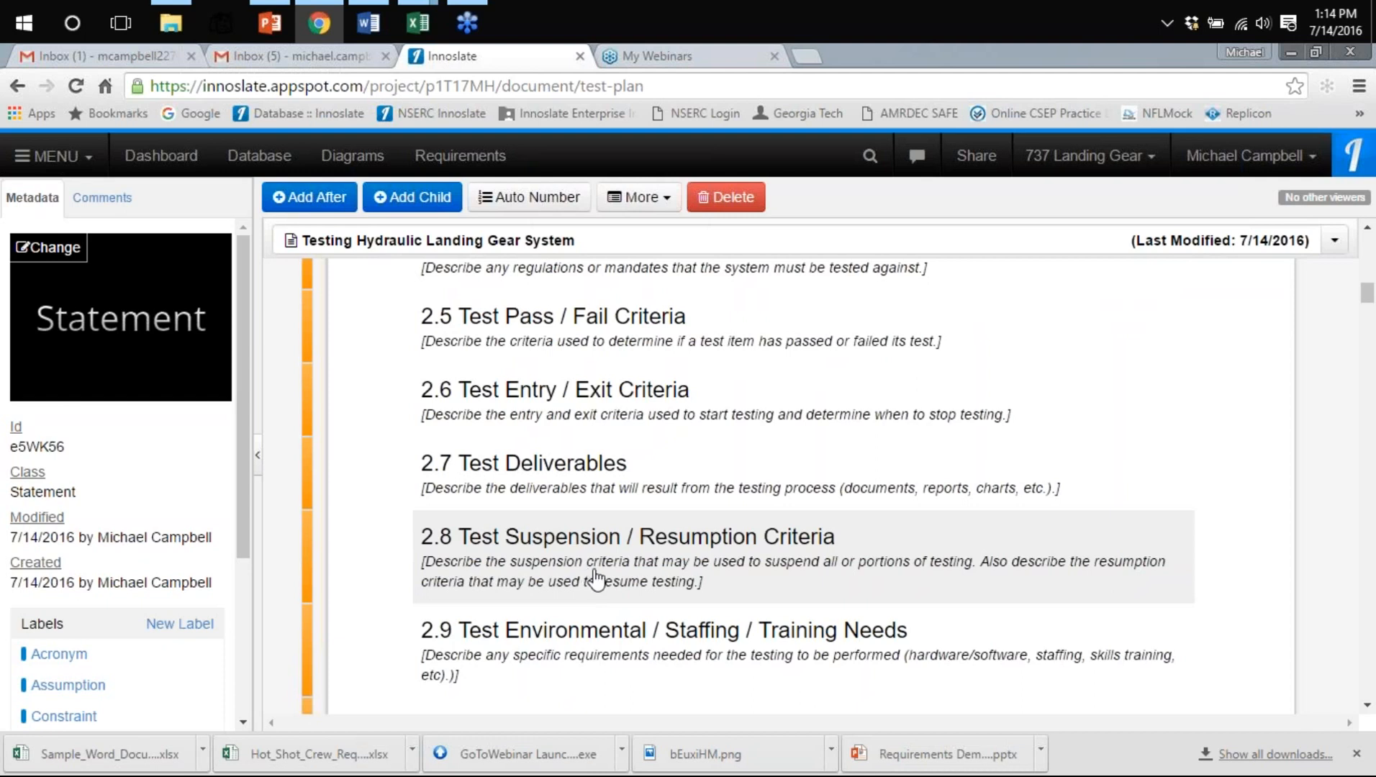
scroll(594, 573, "down", 2)
scroll(602, 568, "down", 2)
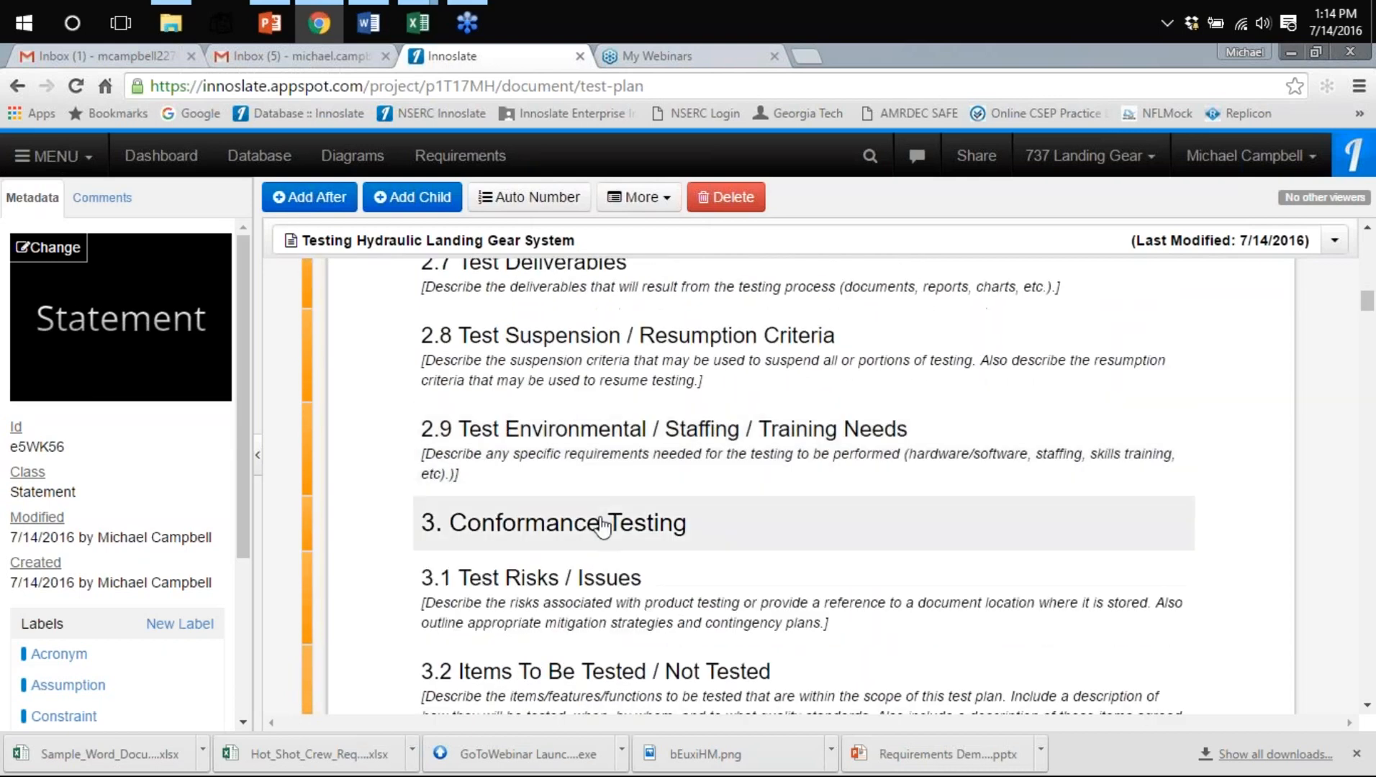
Select section 2.9 Test Environmental / Staffing / Training Needs and open it in Entity View
left_click(603, 454)
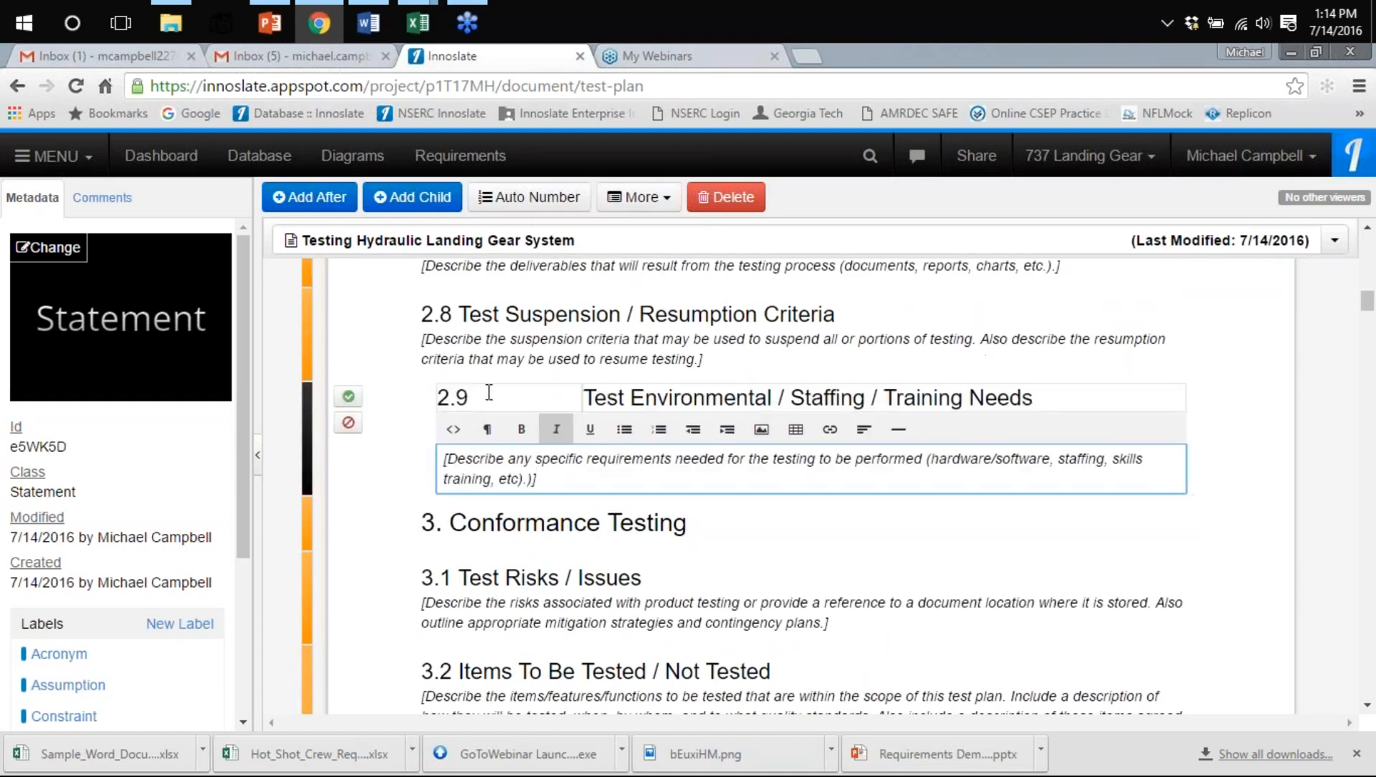
left_click(351, 400)
left_click(529, 415)
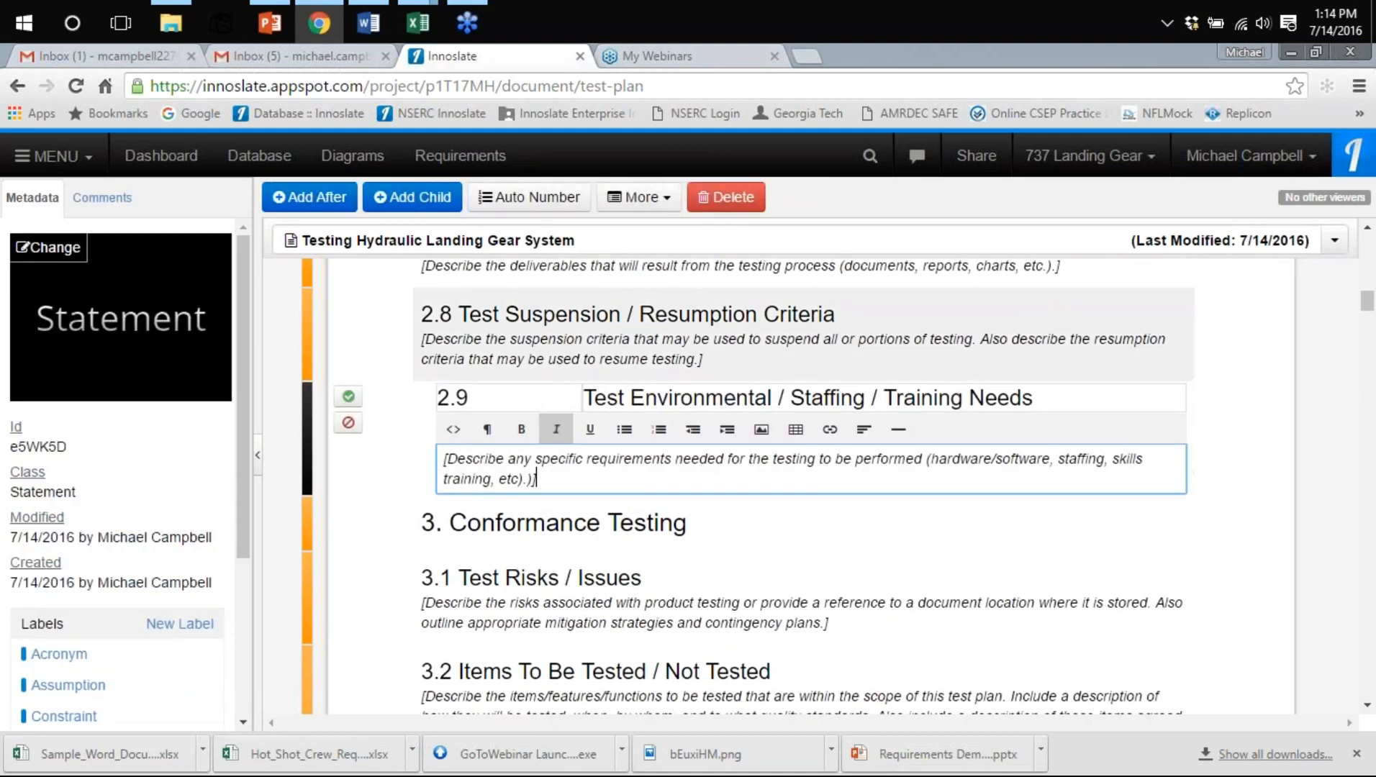
left_click(640, 209)
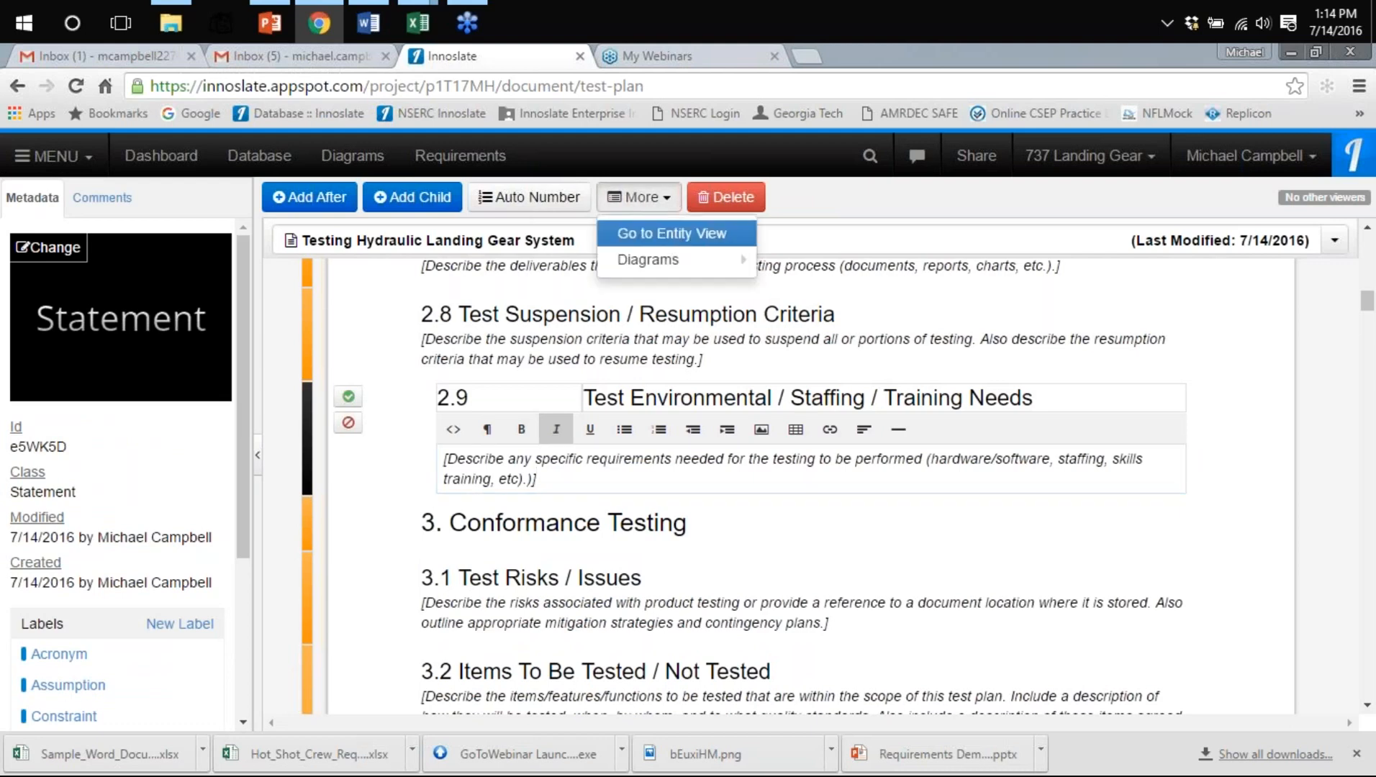
left_click(679, 234)
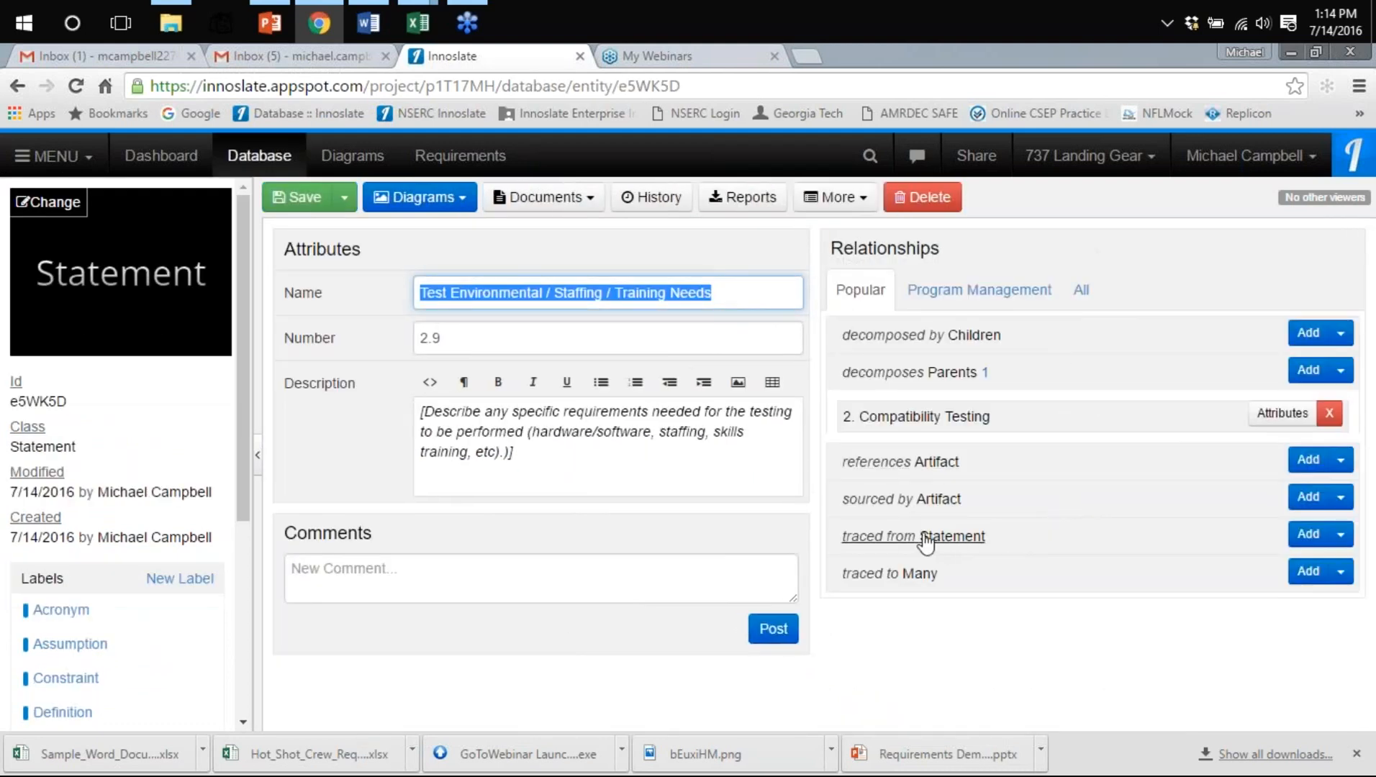
Show all relationship types for the section 2.9 statement and examine the full list
left_click(1081, 290)
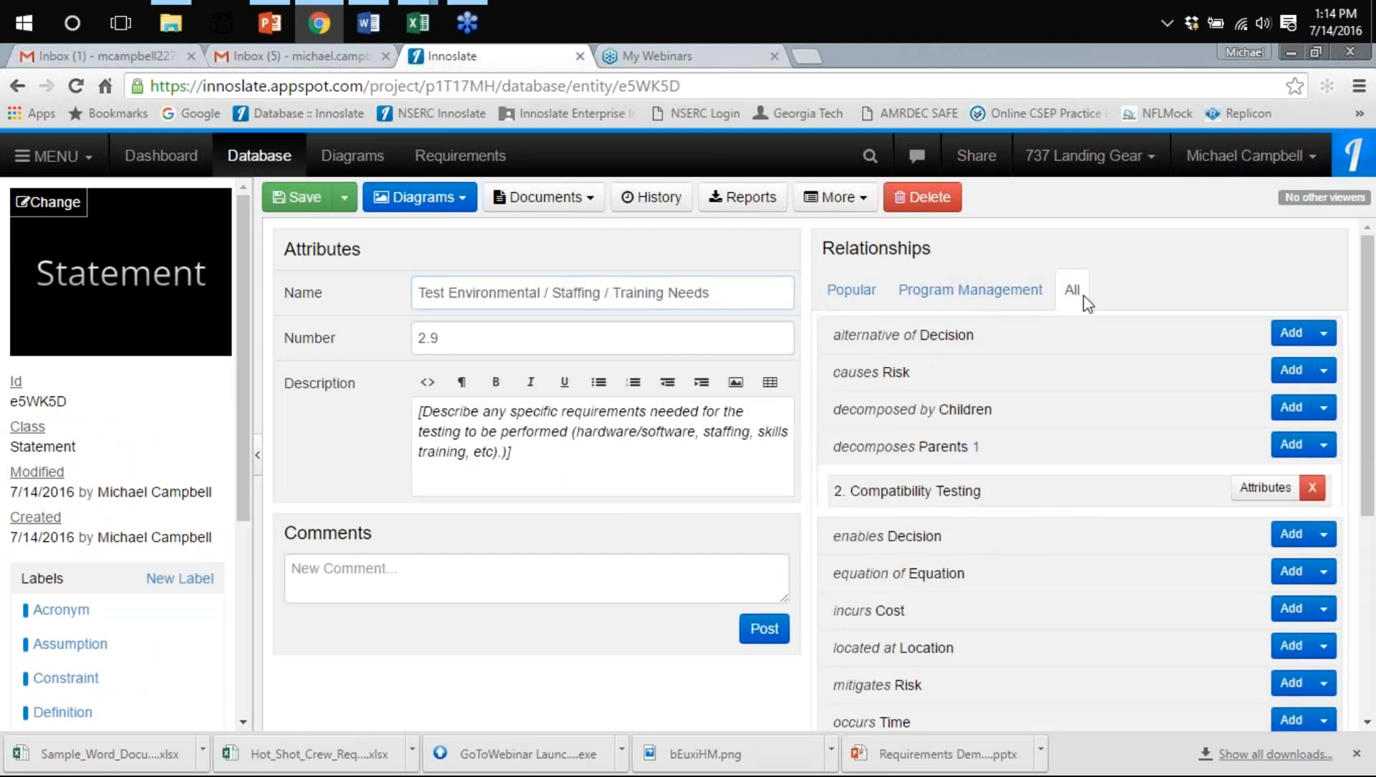
scroll(1015, 392, "down", 3)
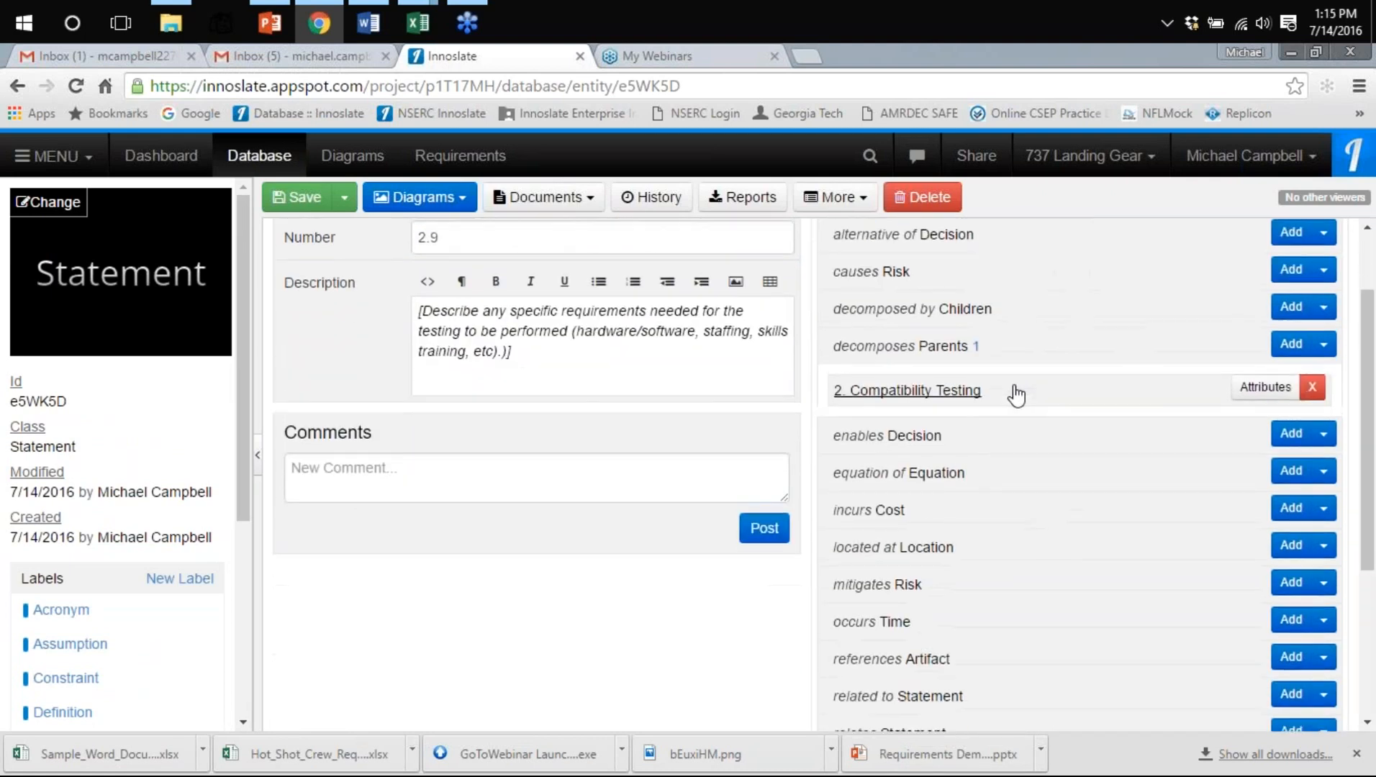
scroll(1016, 396, "down", 2)
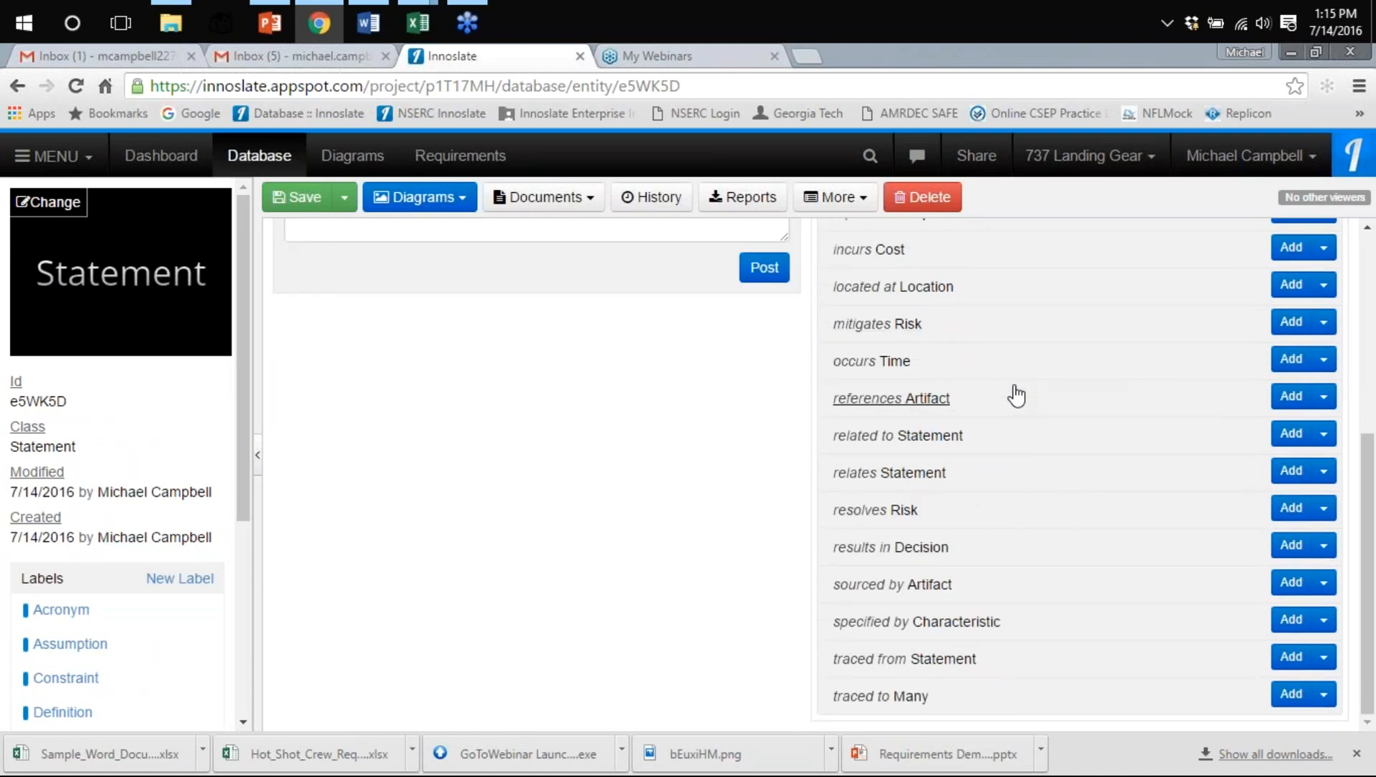
scroll(1001, 477, "up", 1)
scroll(1000, 477, "up", 4)
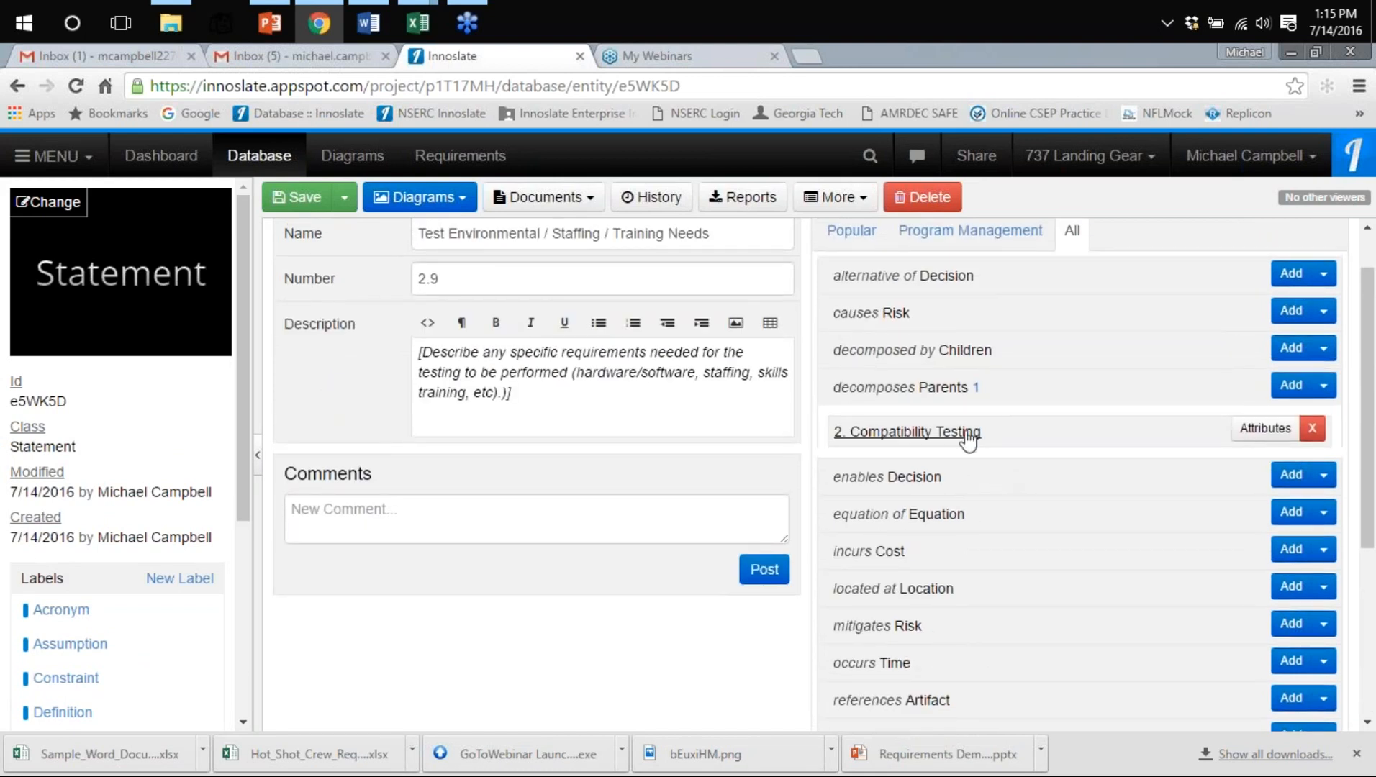
scroll(979, 490, "down", 1)
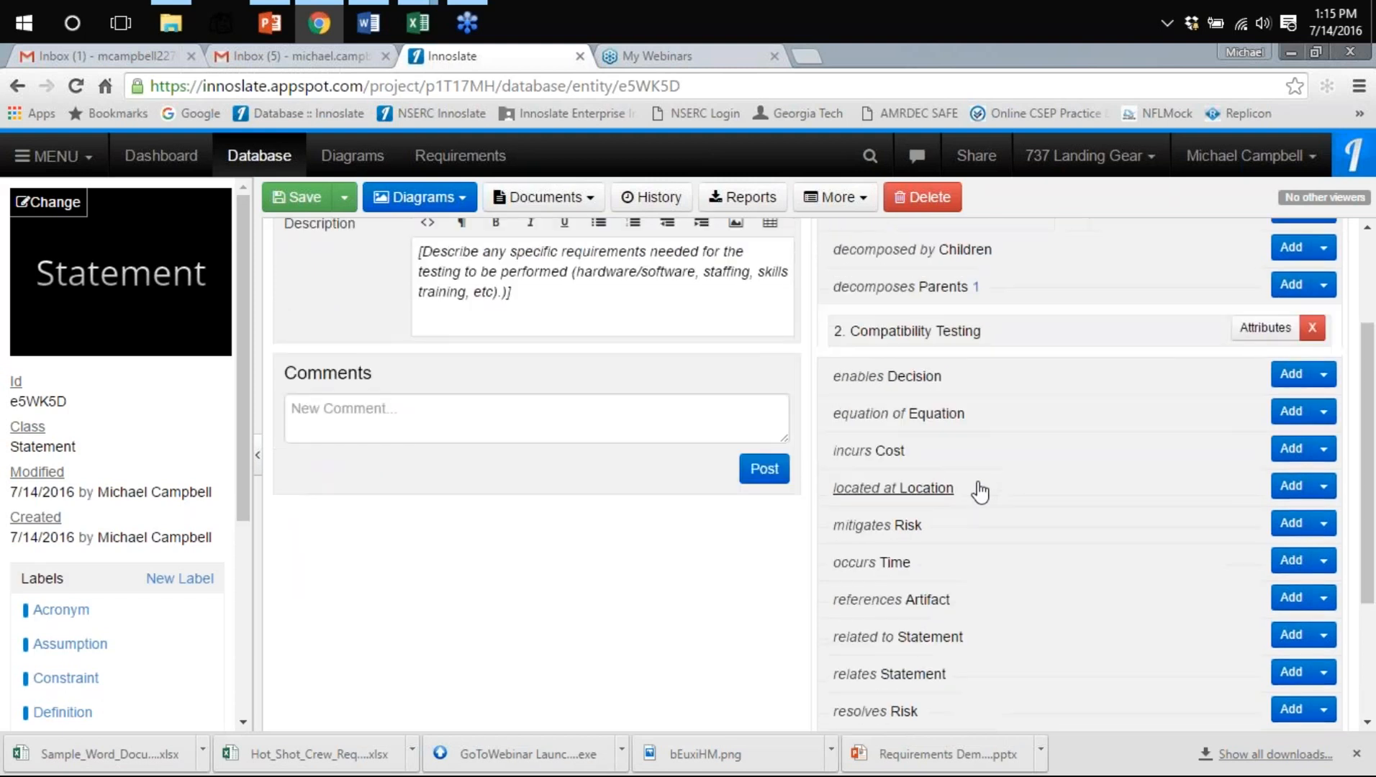
scroll(979, 493, "down", 1)
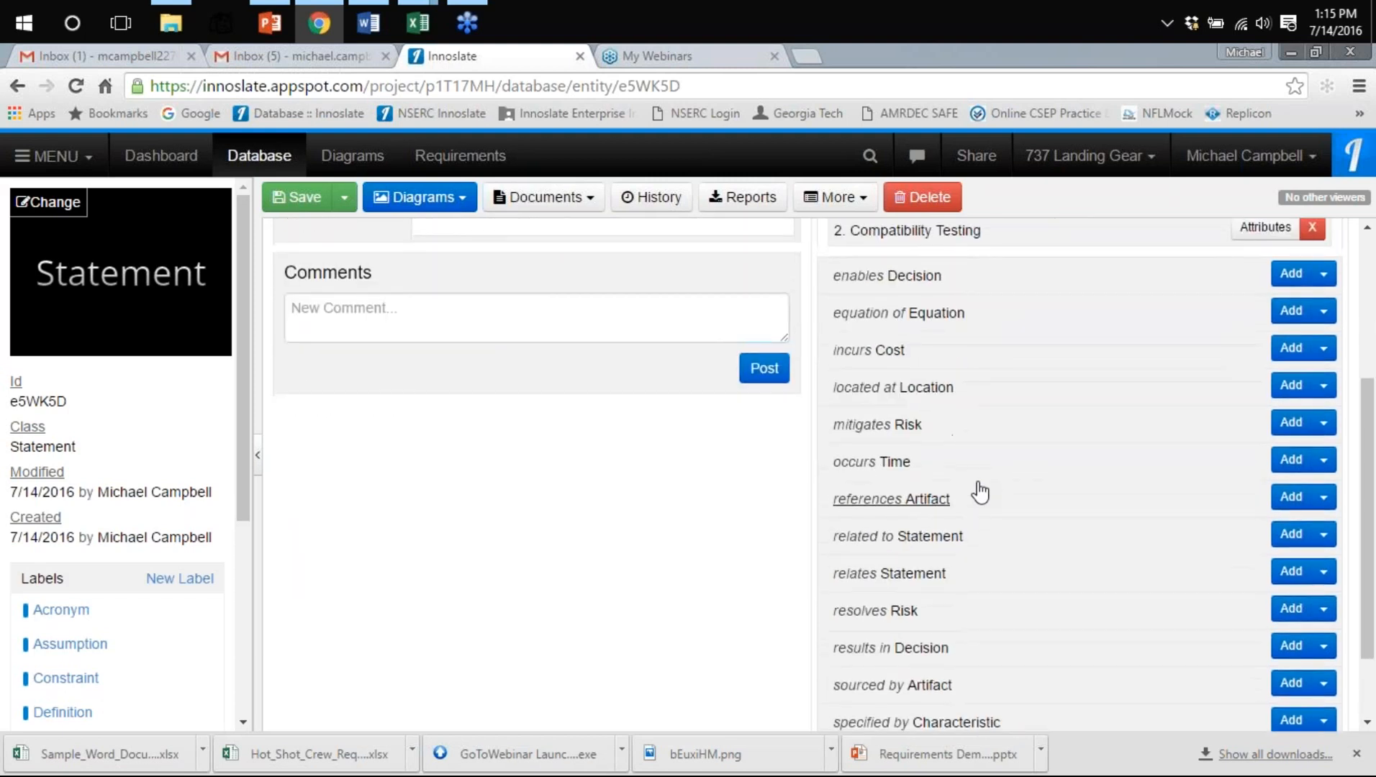
scroll(979, 492, "down", 1)
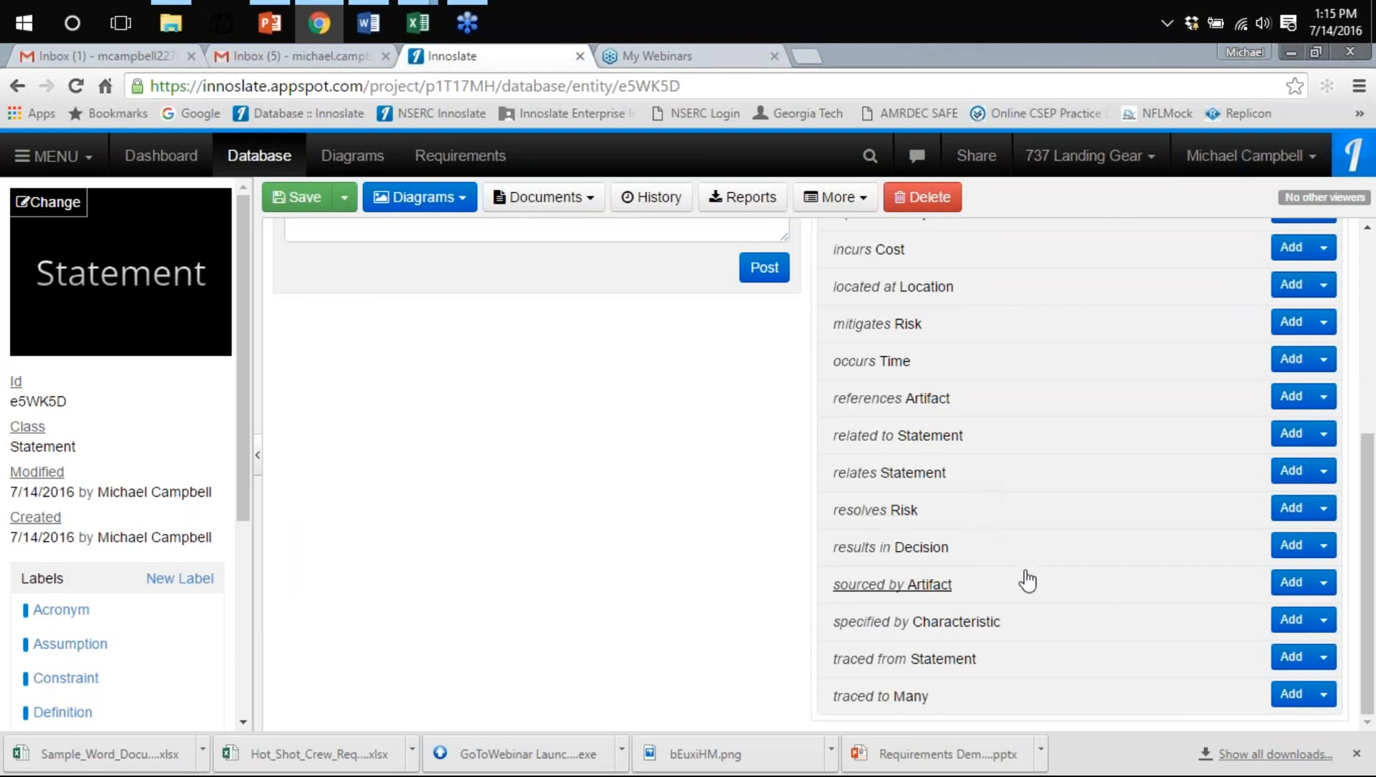
Add a traced to relationship from the section 2.9 statement to the "Hydraulics fully pressurized?" action
left_click(1285, 694)
scroll(1219, 623, "down", 3)
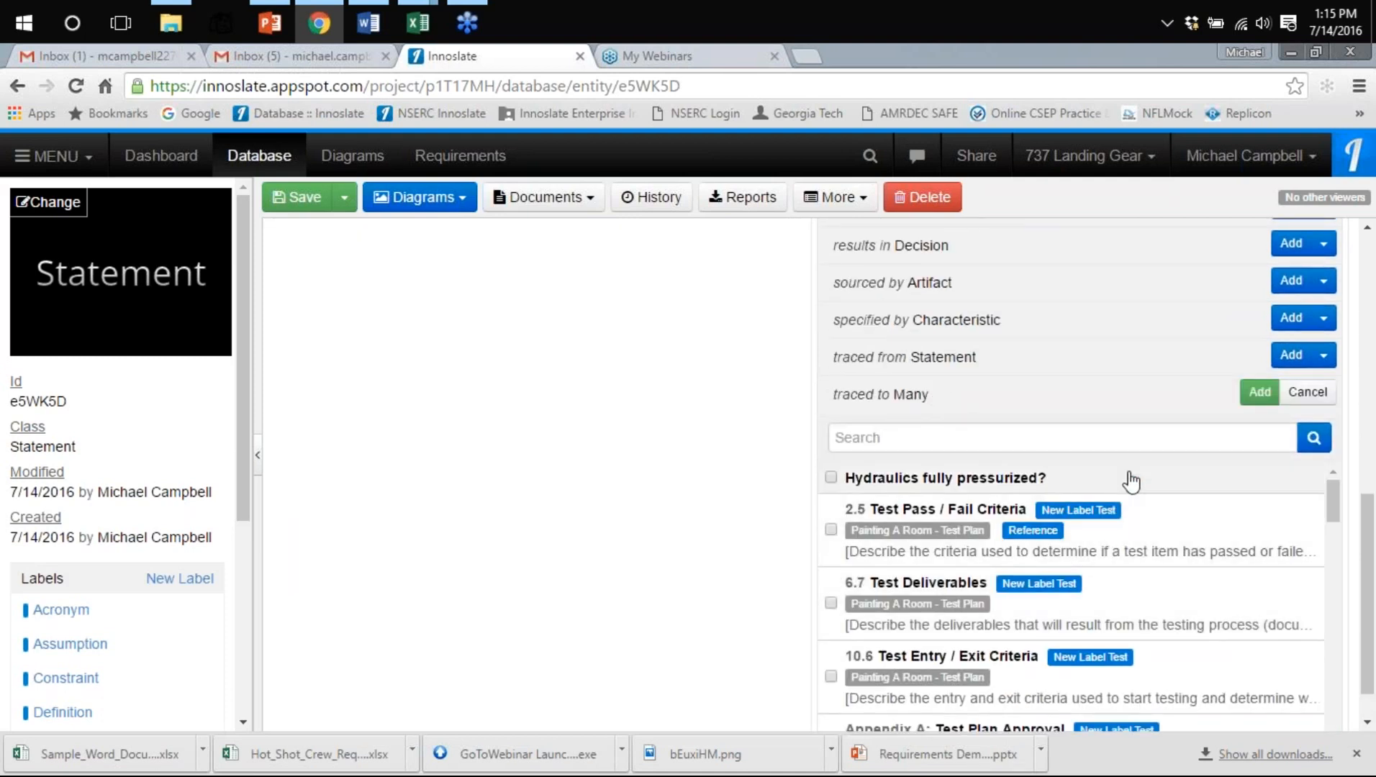
left_click(1015, 480)
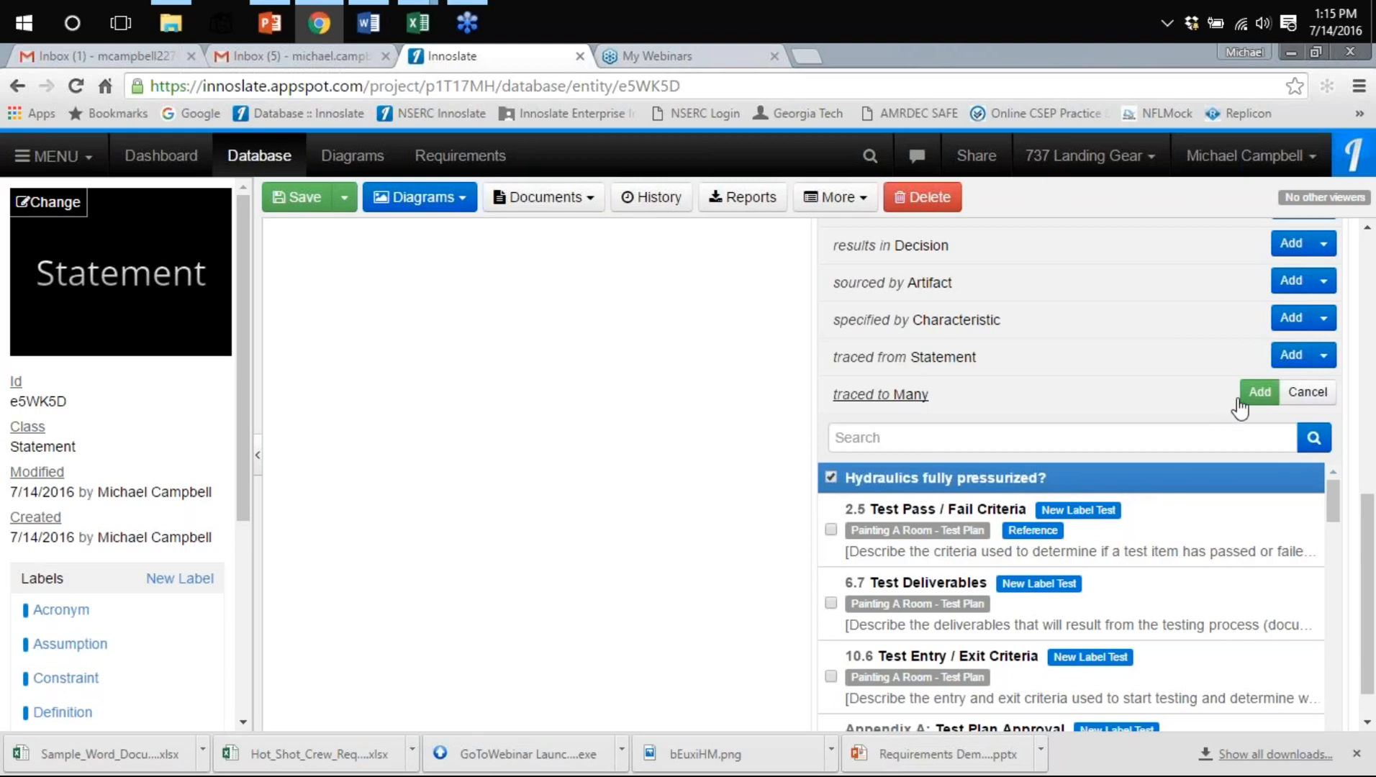
scroll(603, 331, "up", 3)
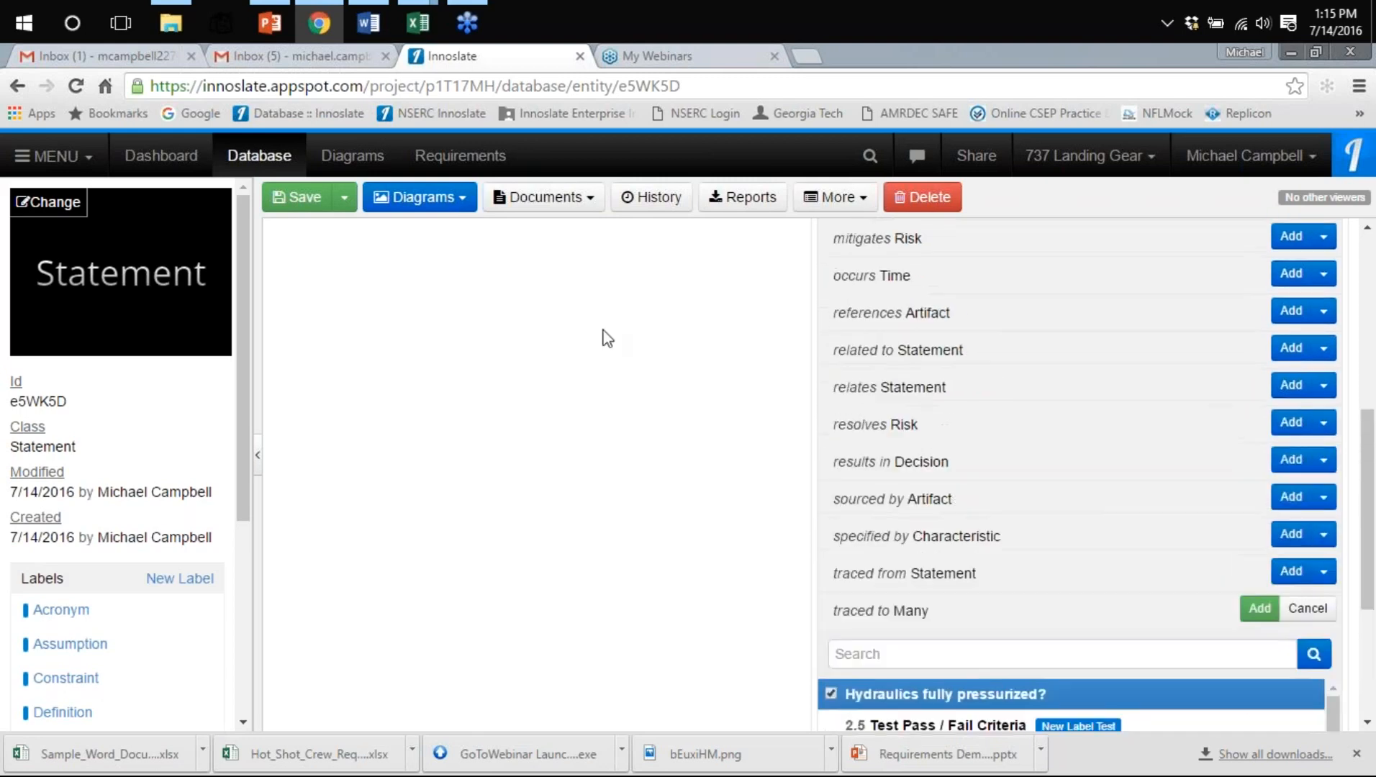
scroll(607, 337, "up", 5)
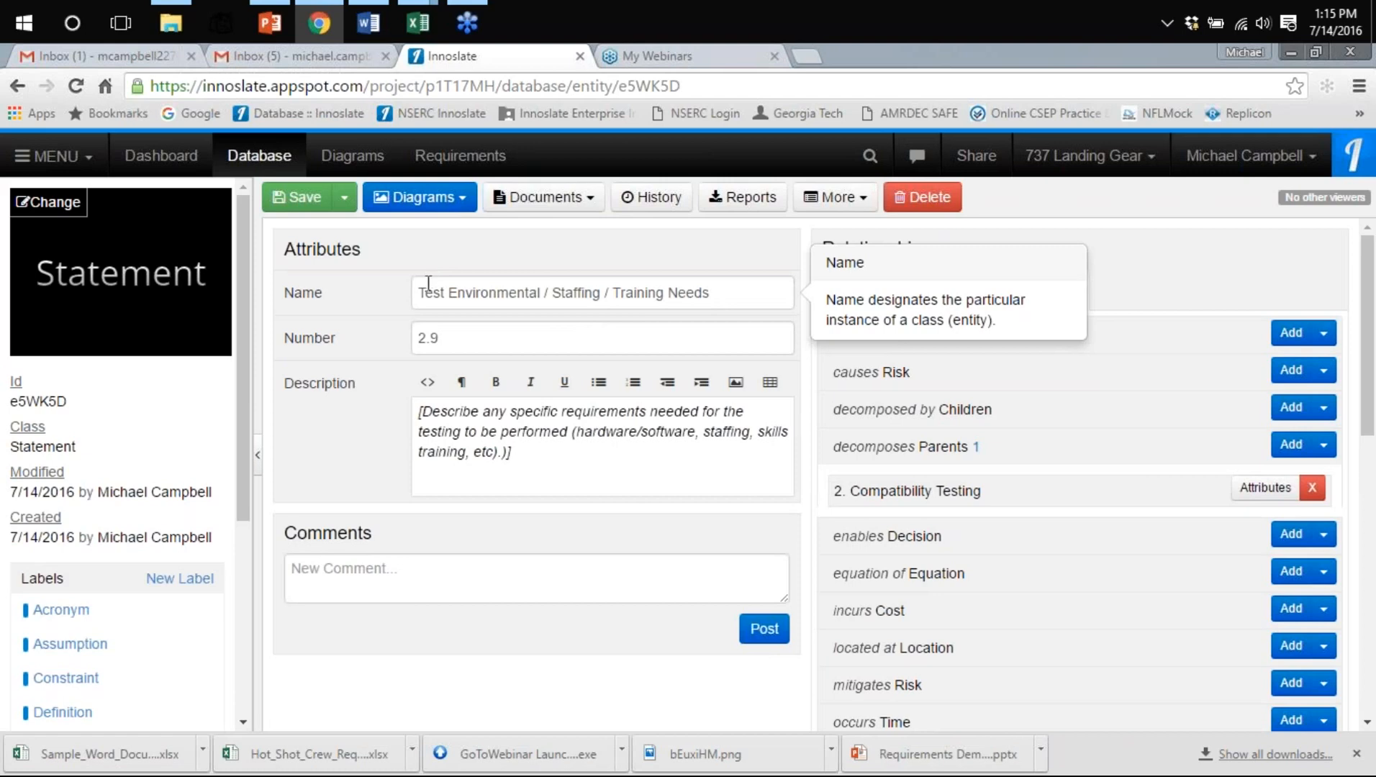
scroll(1065, 702, "down", 7)
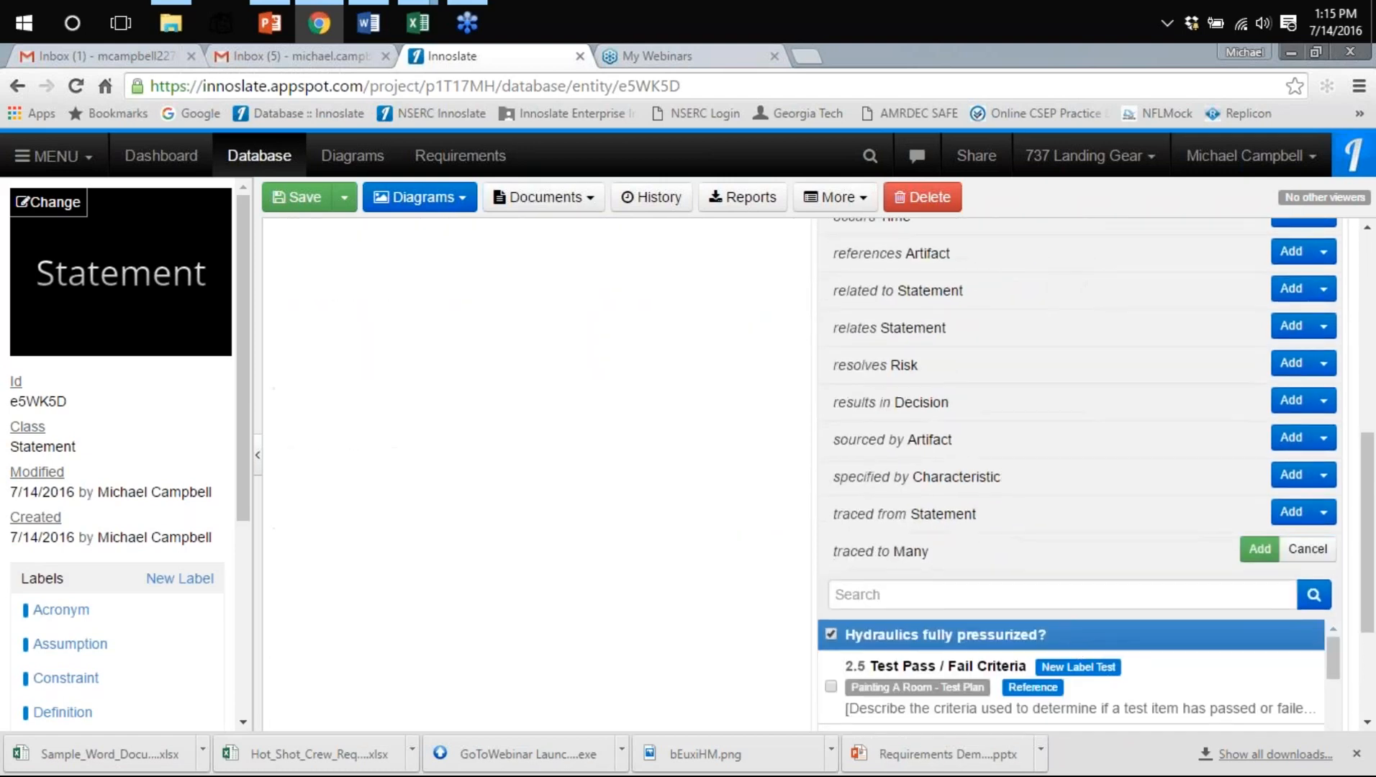
scroll(1078, 648, "down", 1)
left_click(1256, 461)
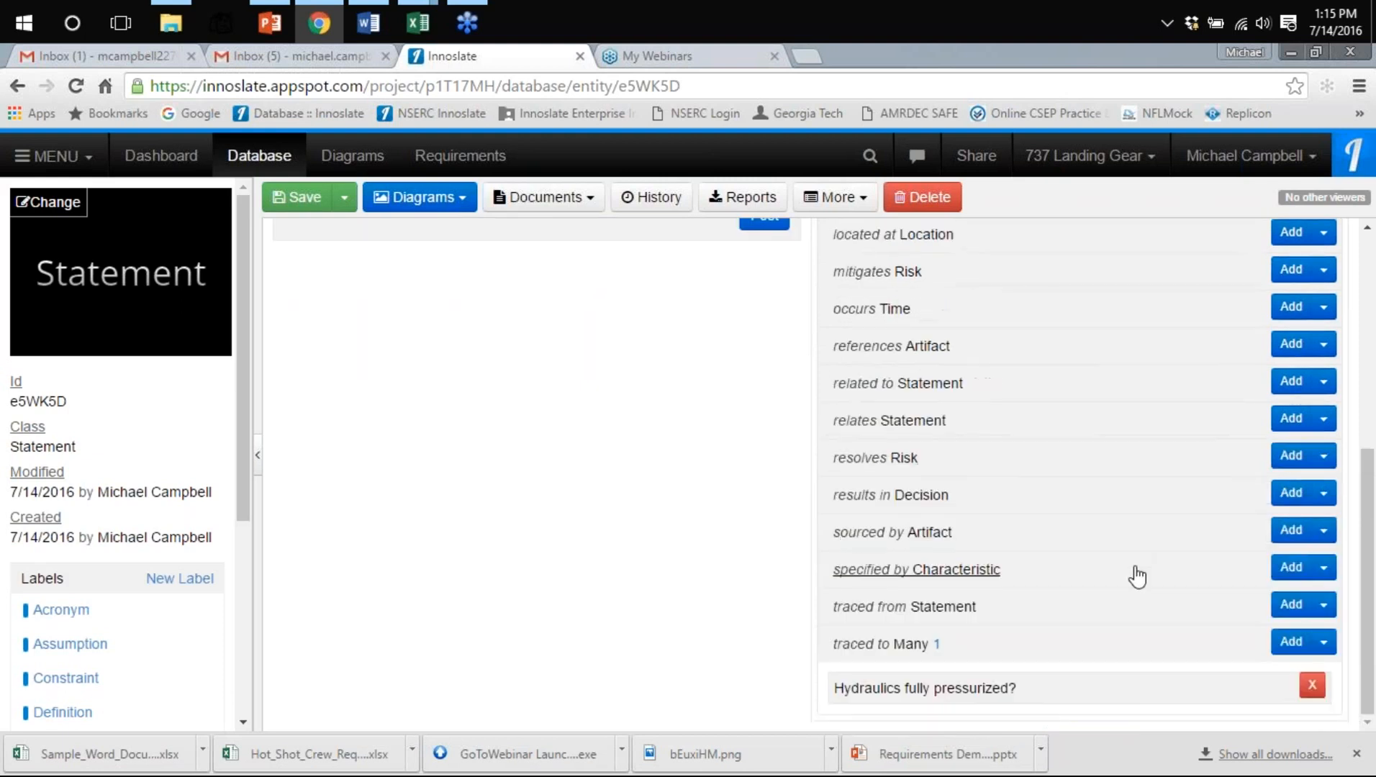
Open the "Hydraulics fully pressurized?" action and examine its Resource relationships and the full list of relationship types
left_click(949, 691)
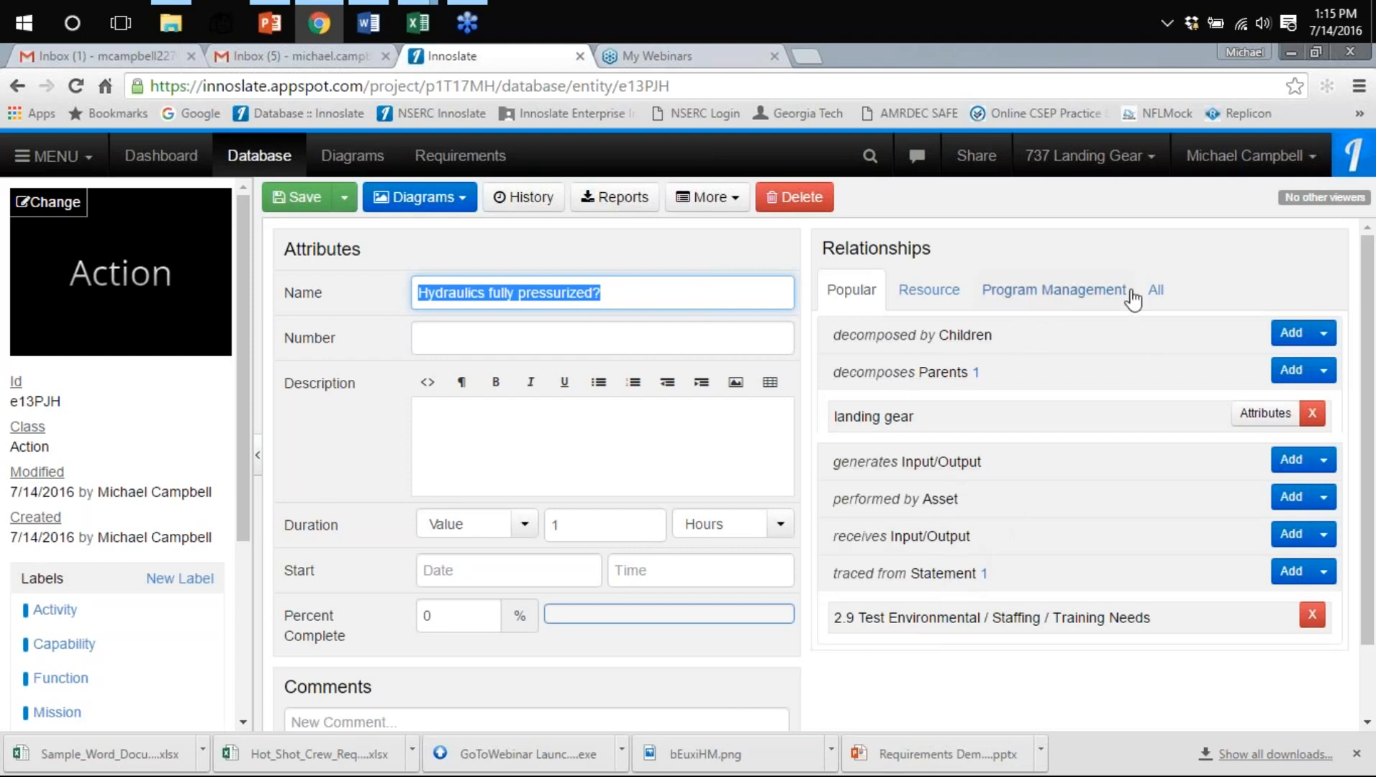
left_click(940, 299)
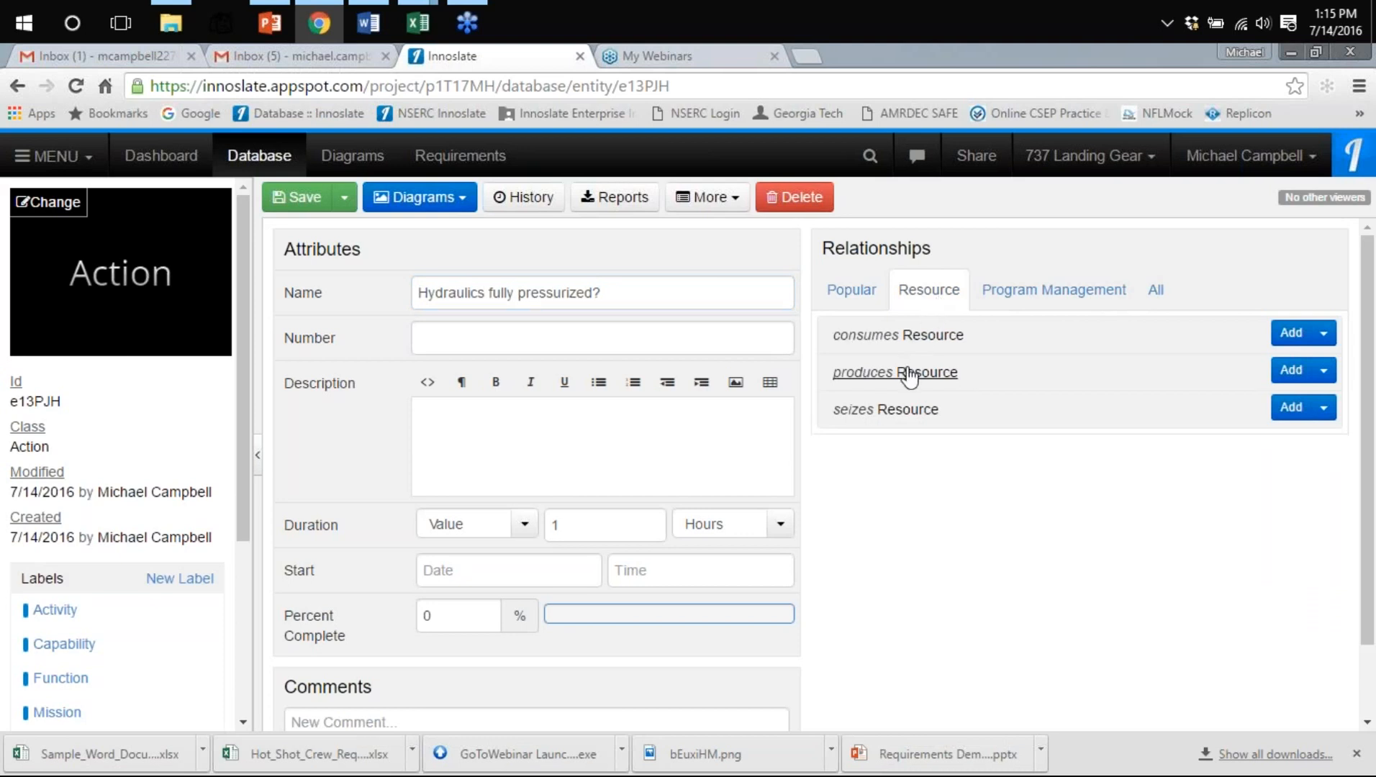
left_click(1157, 293)
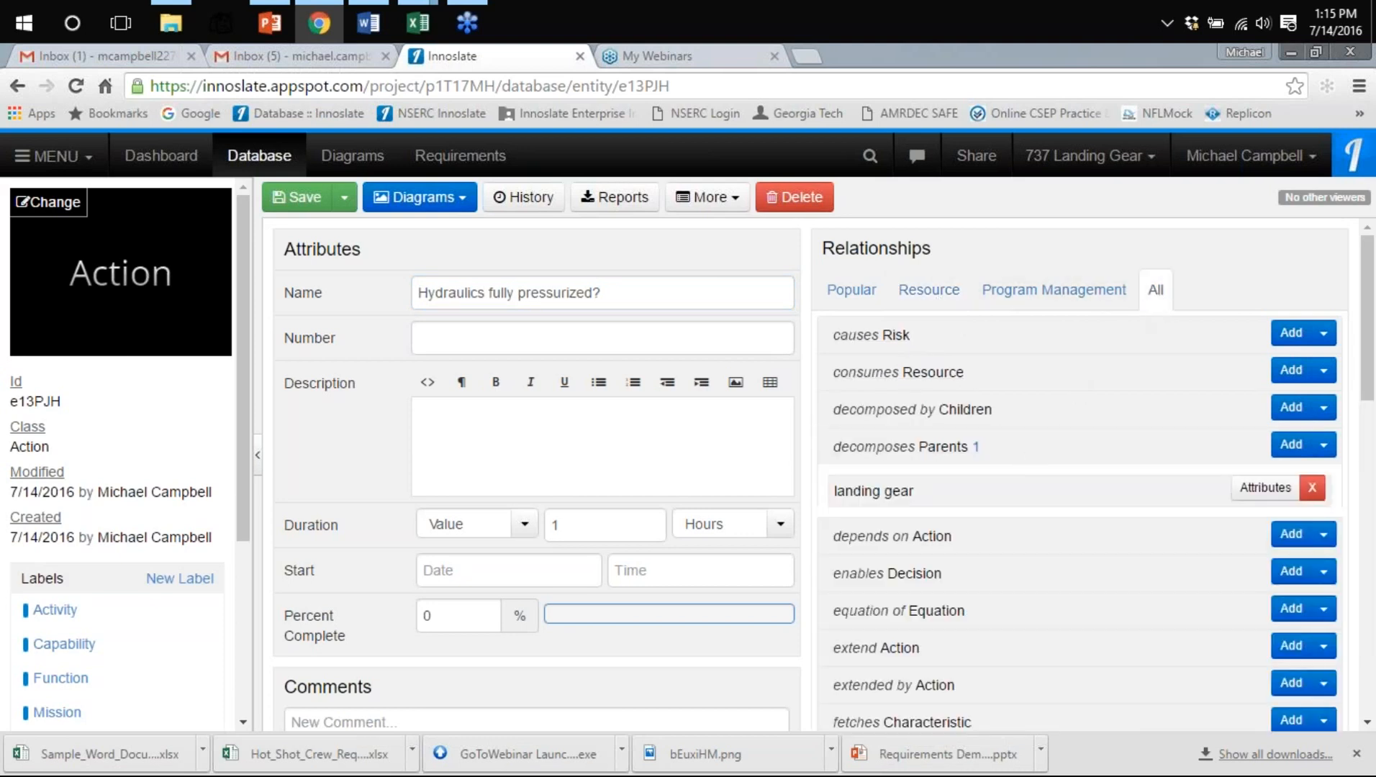
scroll(1022, 476, "down", 2)
scroll(887, 473, "down", 4)
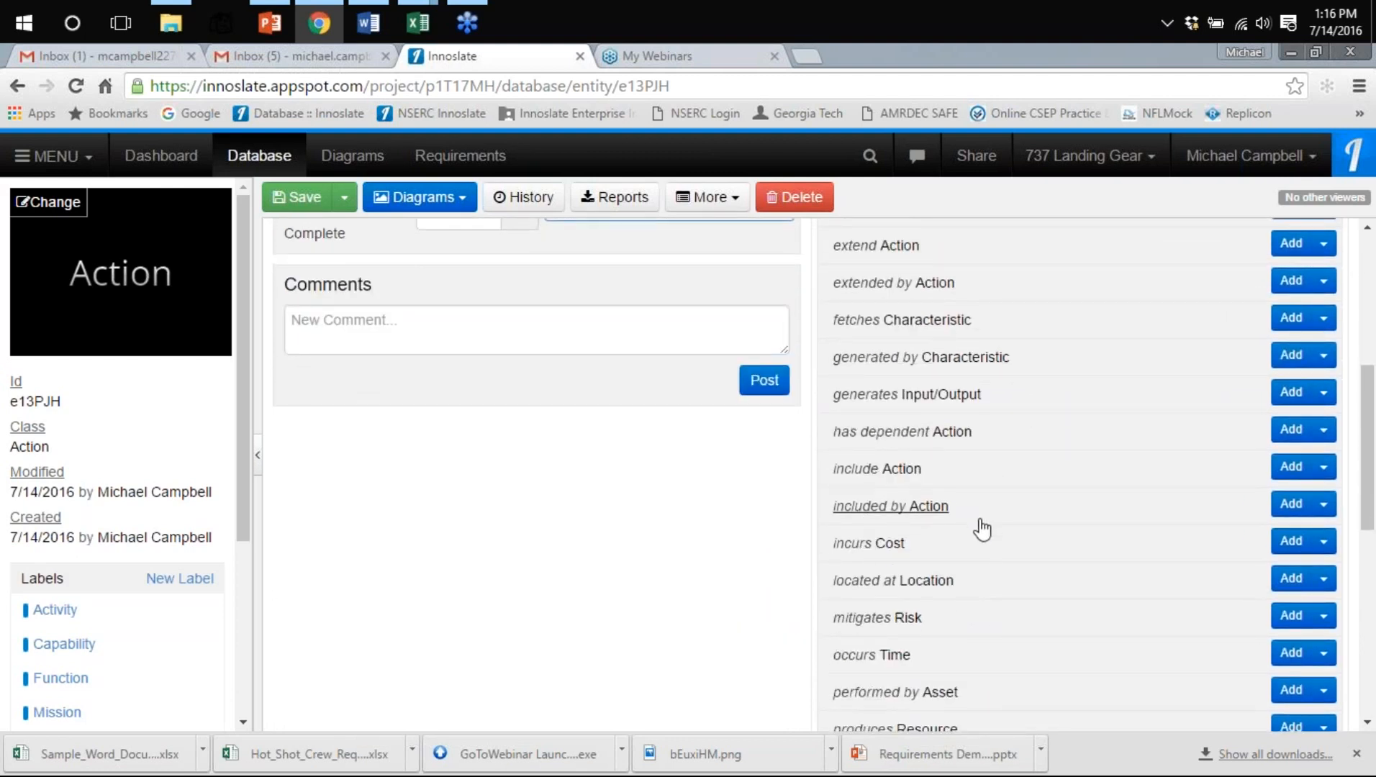
scroll(1075, 527, "down", 1)
scroll(1075, 527, "down", 1)
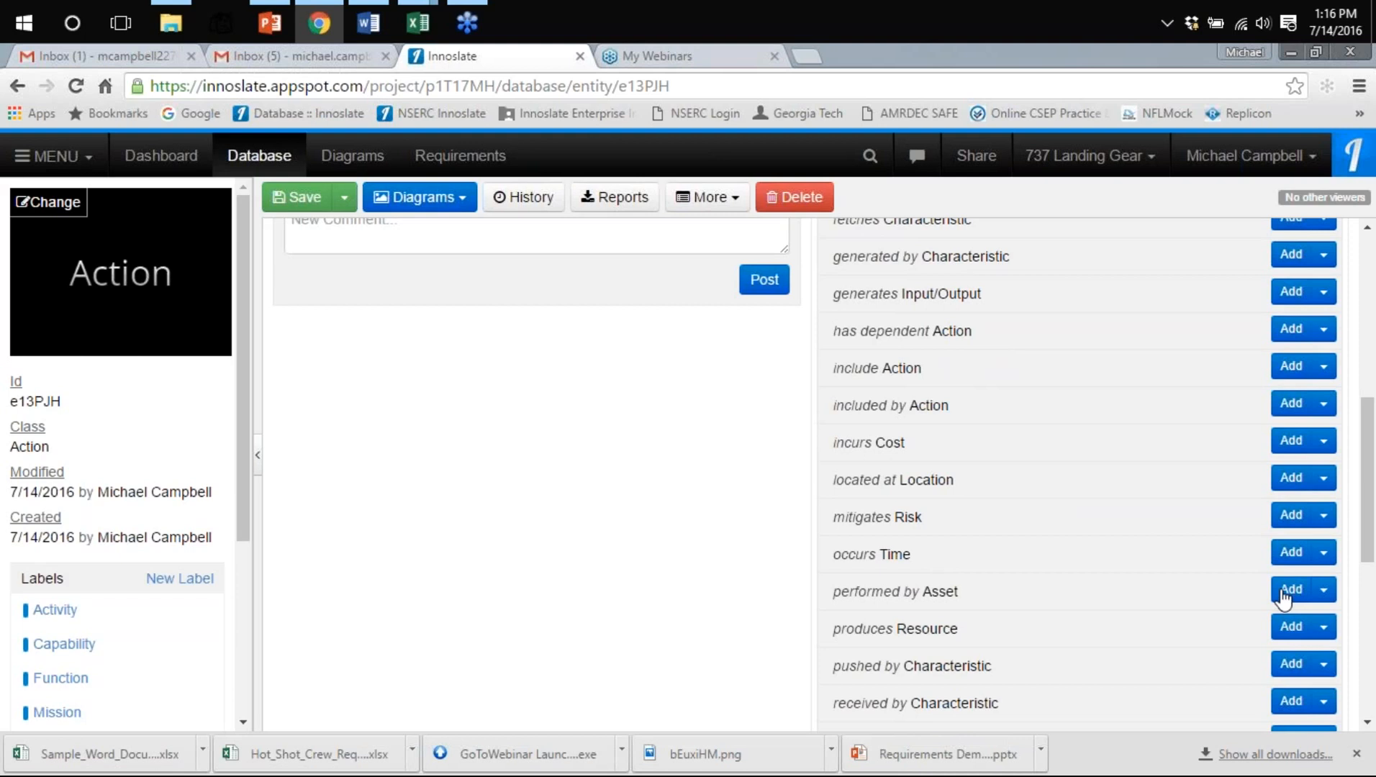
scroll(1080, 547, "down", 5)
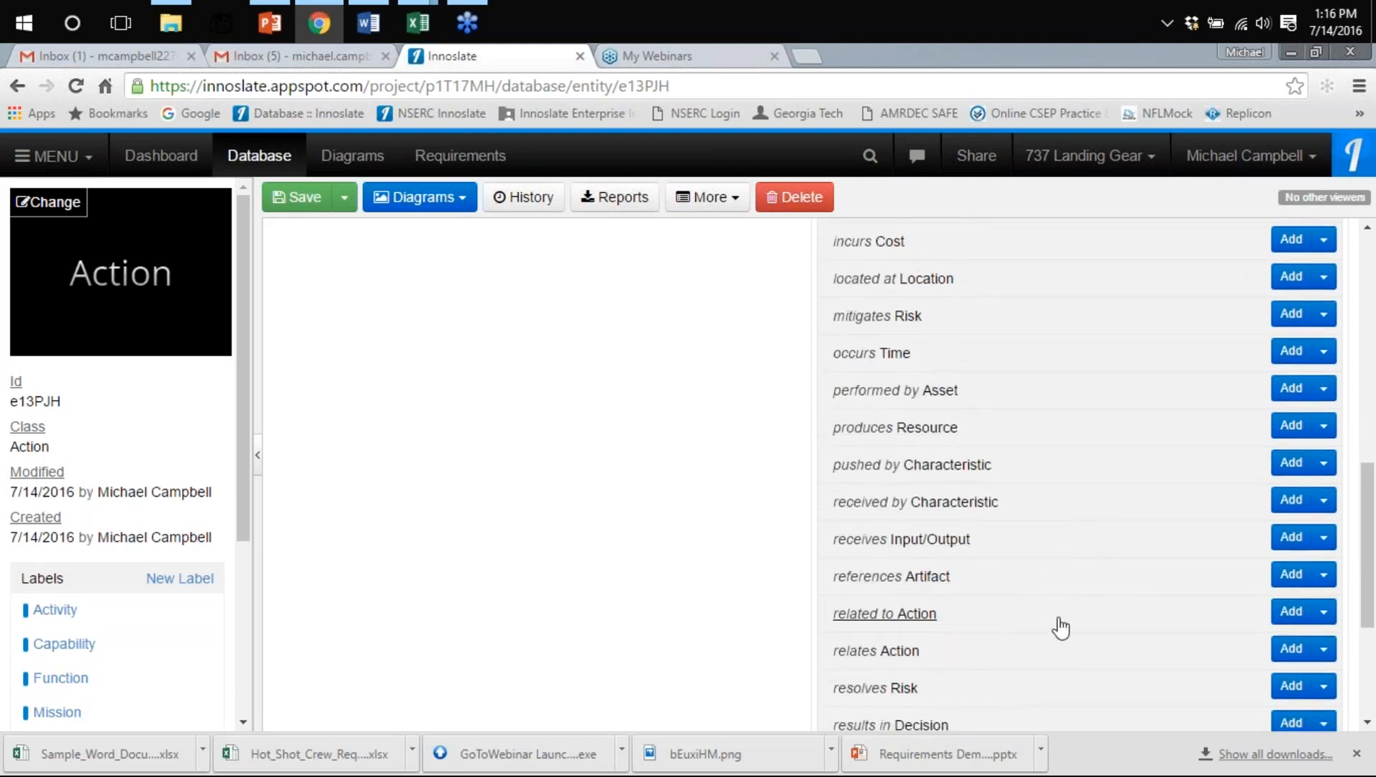
scroll(1061, 629, "down", 5)
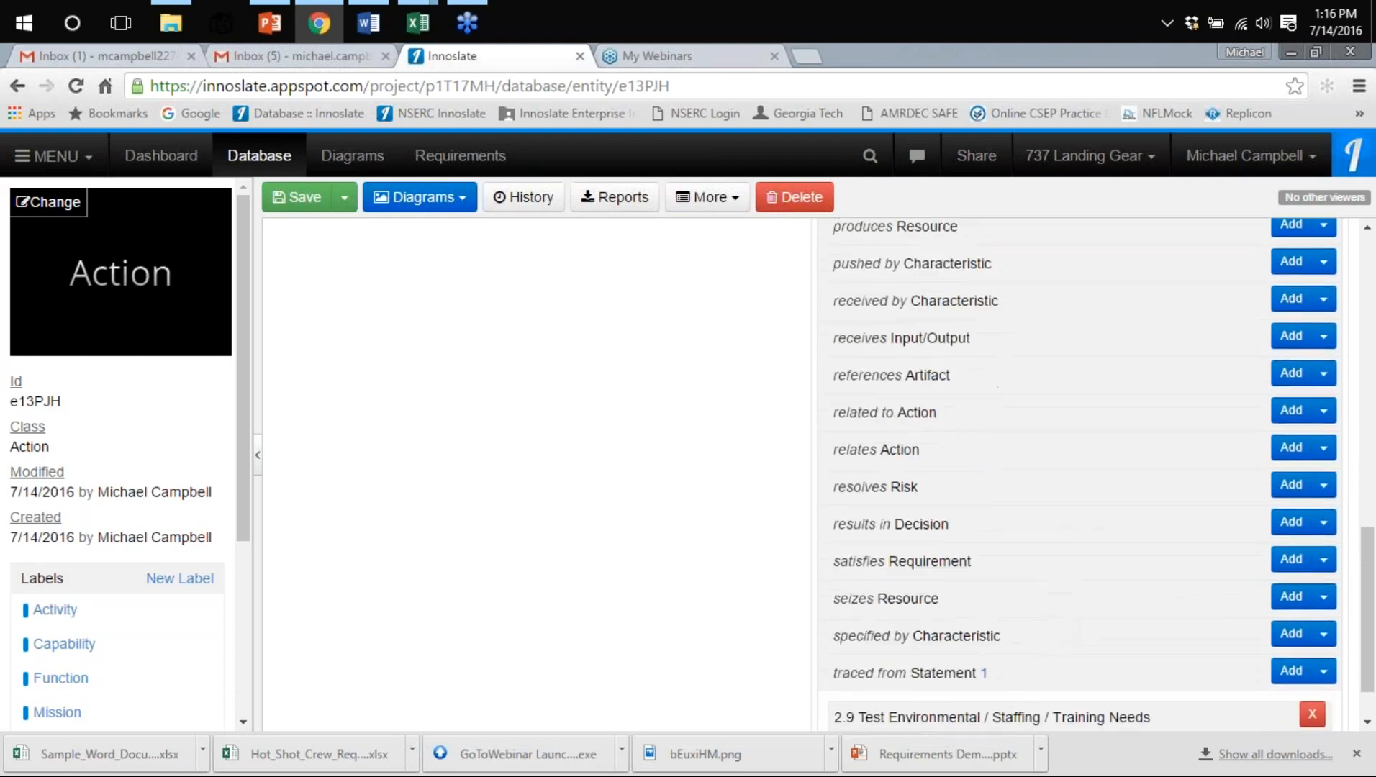
scroll(1056, 659, "down", 1)
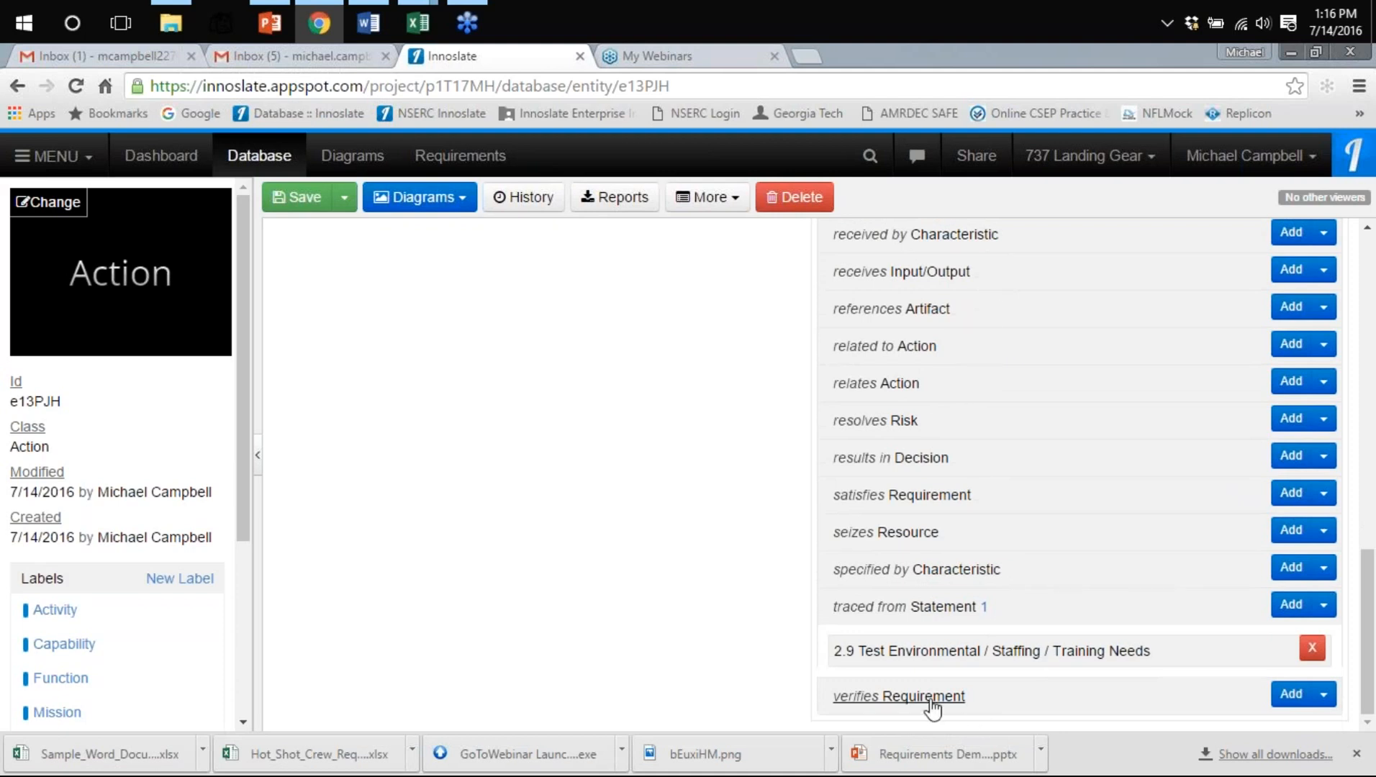
Add verifies relationships from the action to requirements 1 Large Aircraft Retraction Systems, 1.3, 1.5 and 3 Landing Gear Safety Devices
left_click(1282, 696)
scroll(1146, 623, "down", 4)
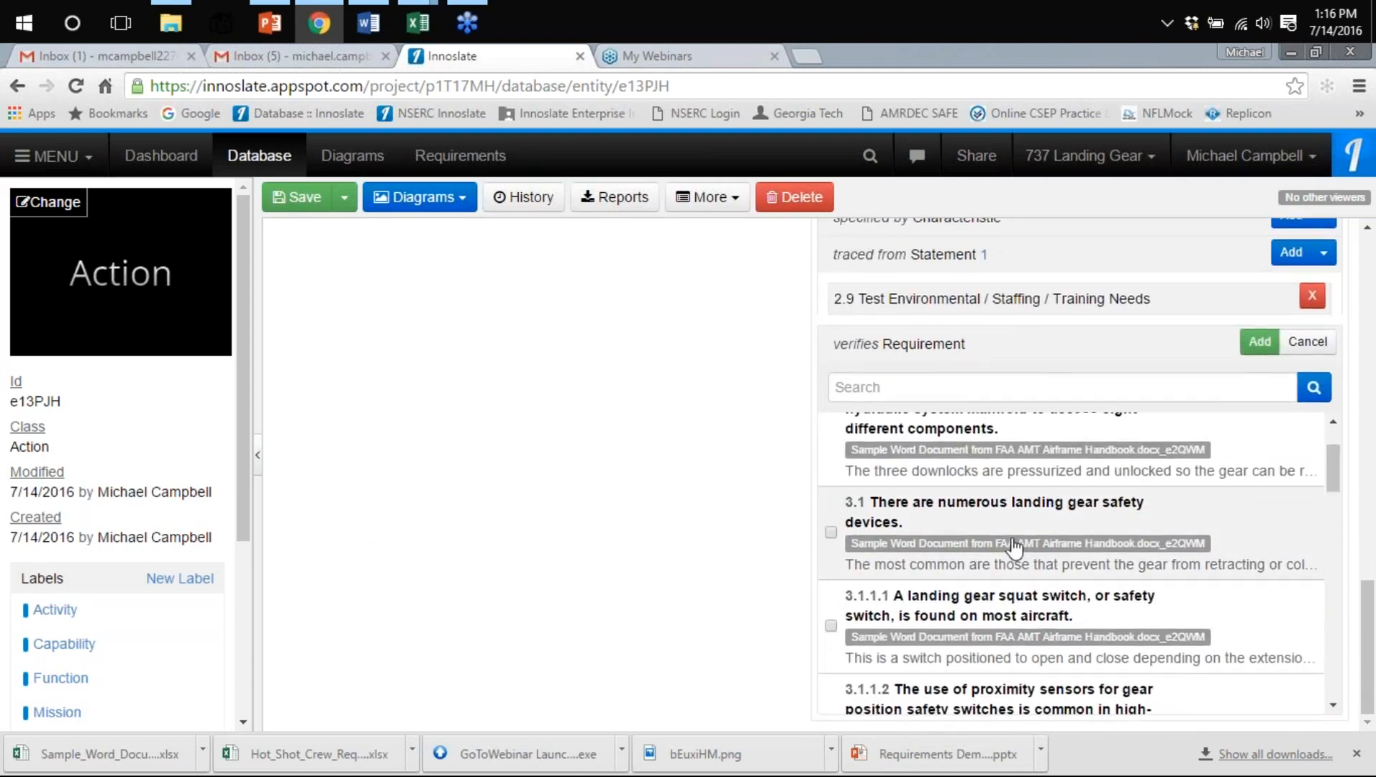
scroll(1015, 547, "up", 2)
left_click(1013, 504)
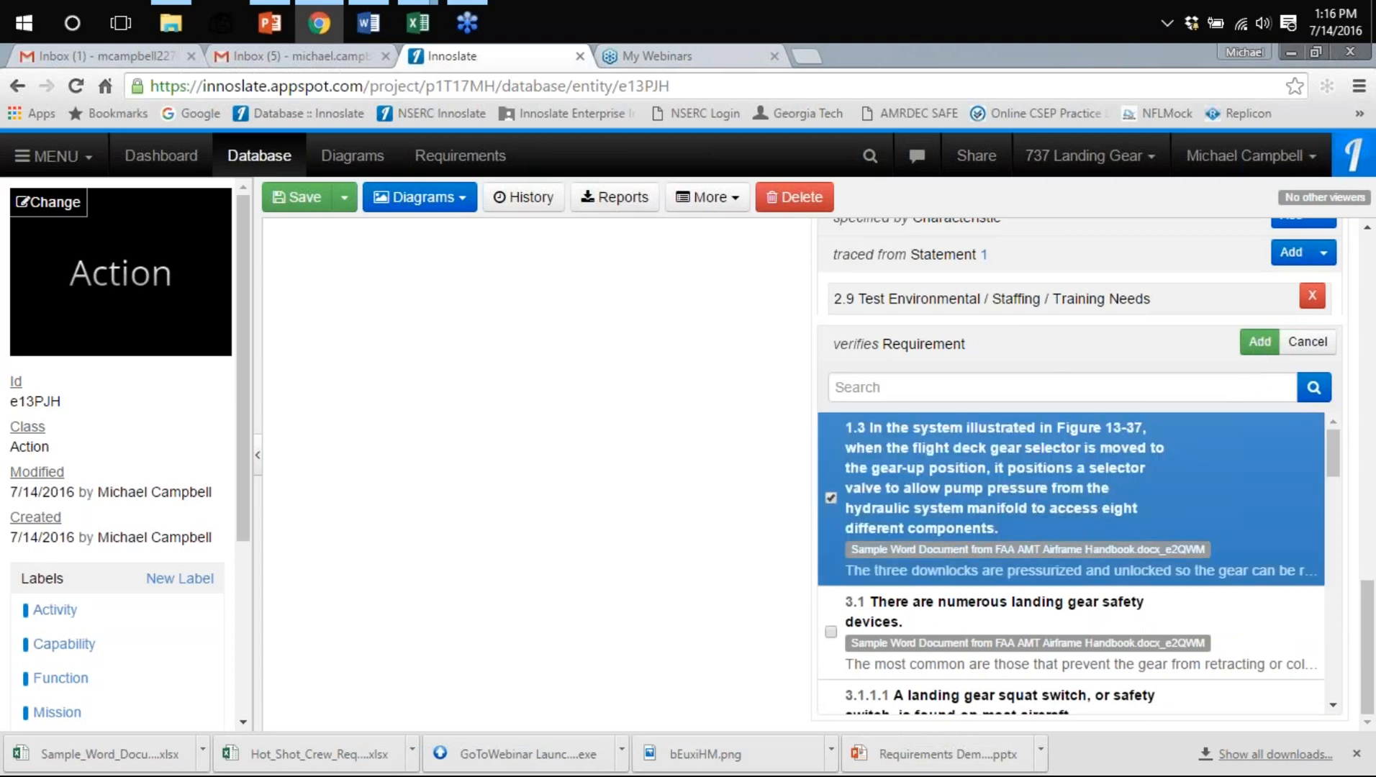
scroll(987, 608, "down", 3)
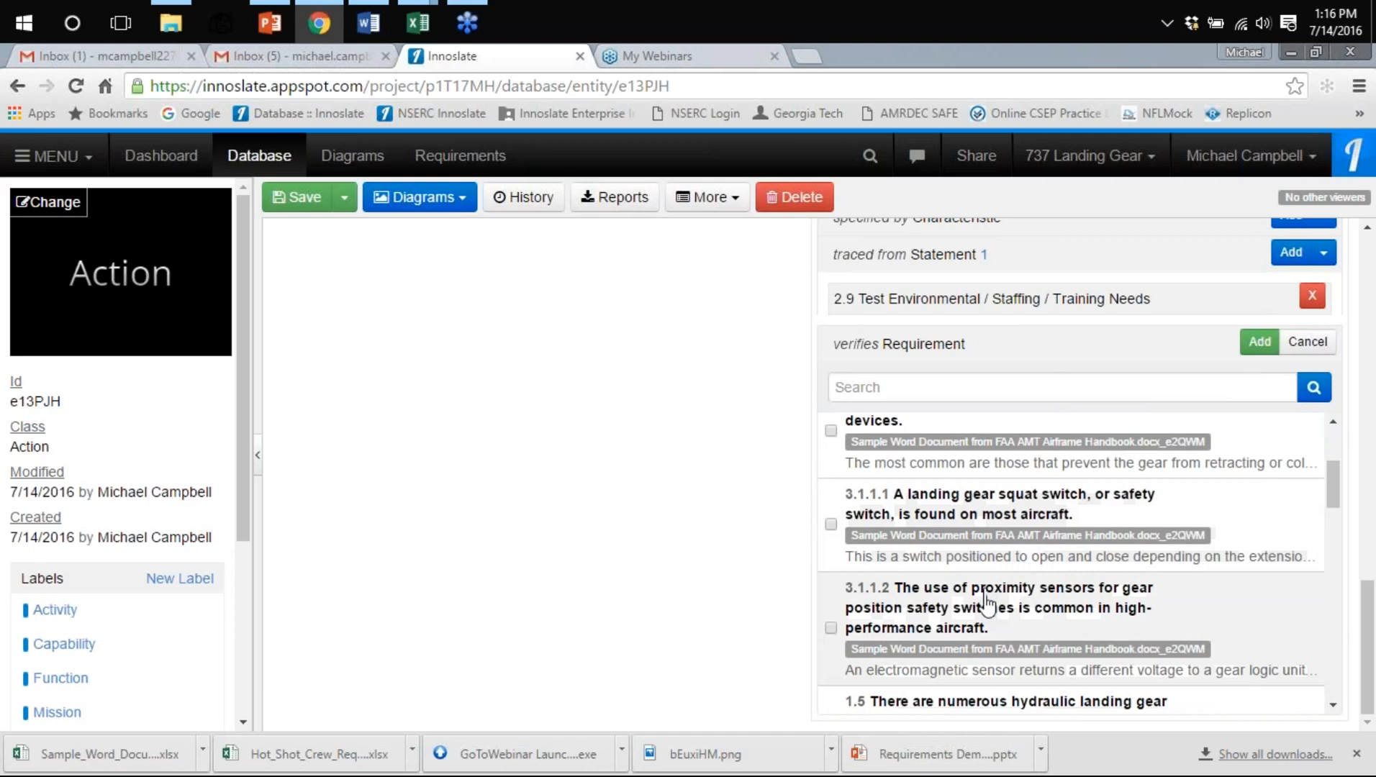
scroll(1004, 608, "down", 2)
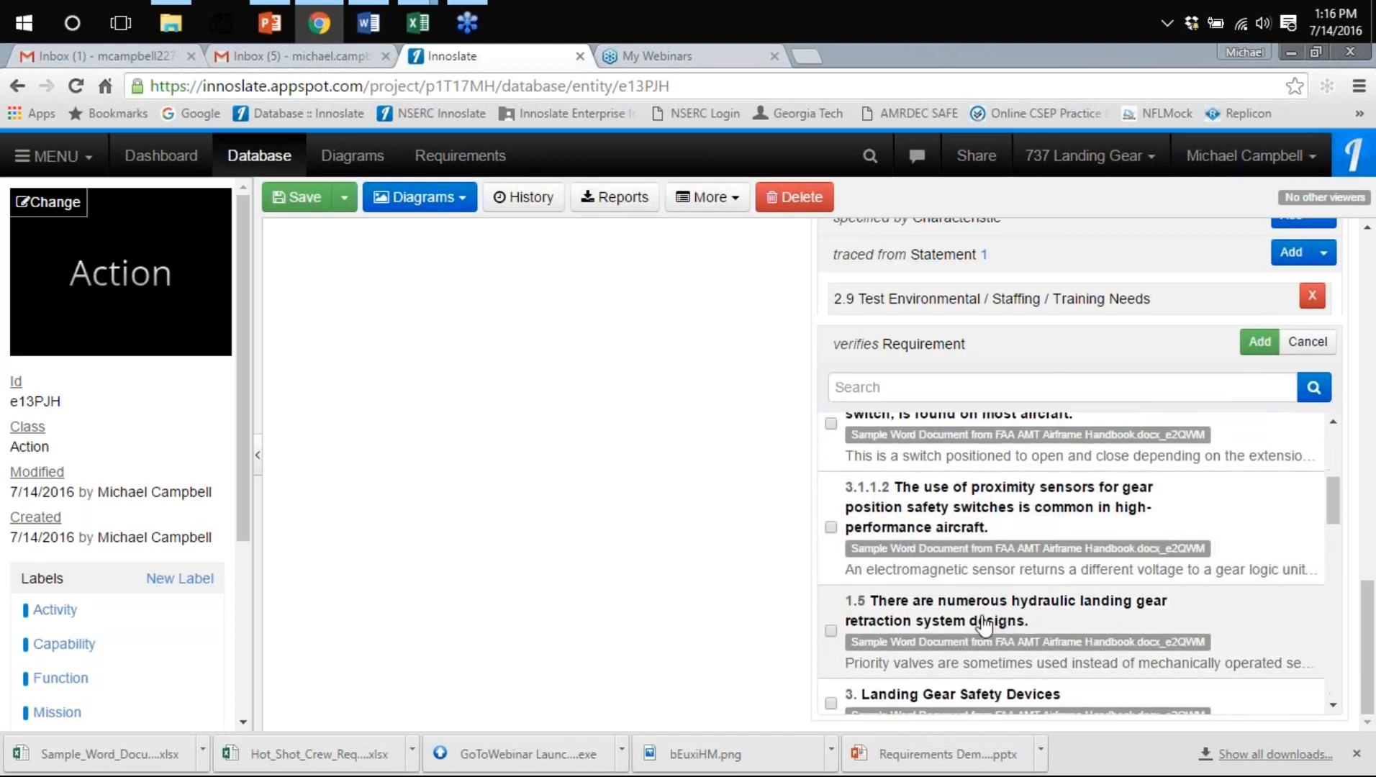
left_click(984, 621)
scroll(1072, 609, "down", 2)
left_click(1088, 597)
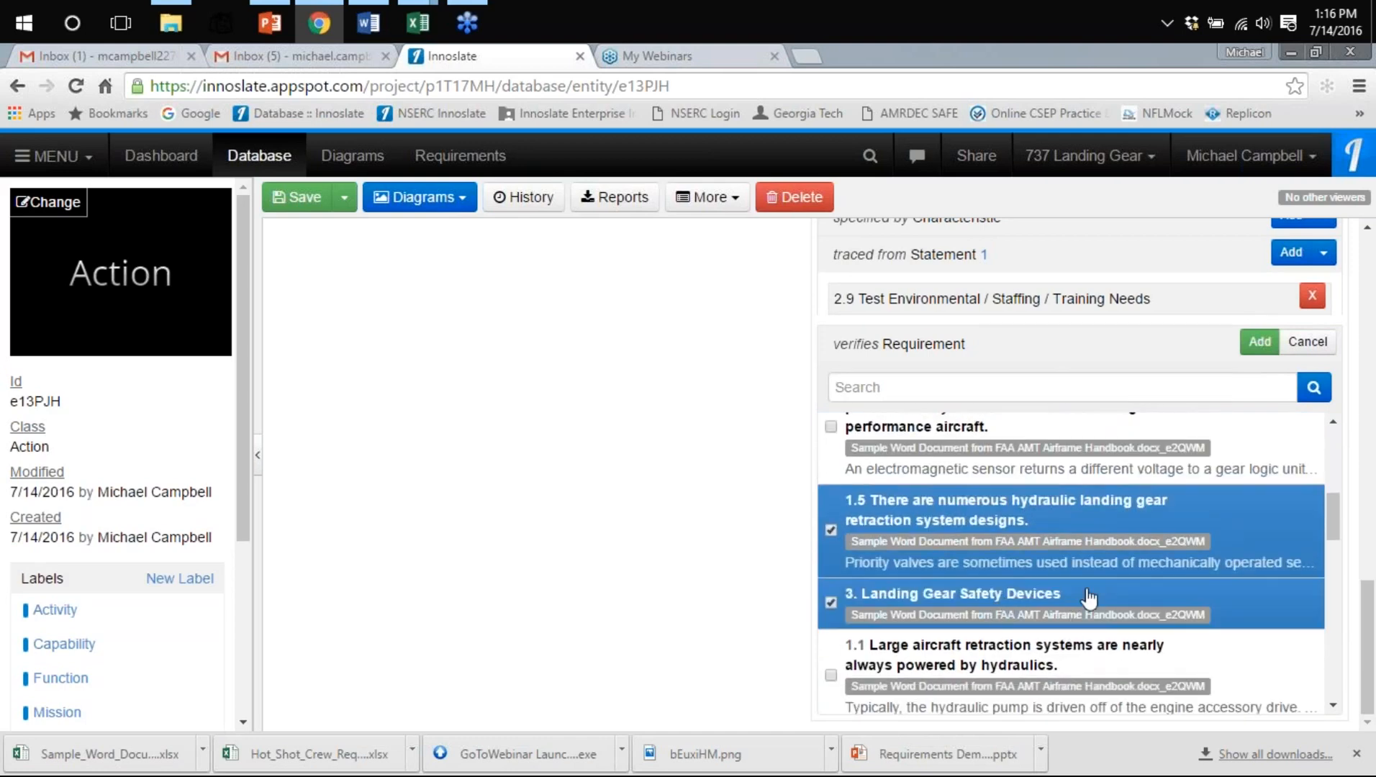
scroll(1088, 598, "down", 2)
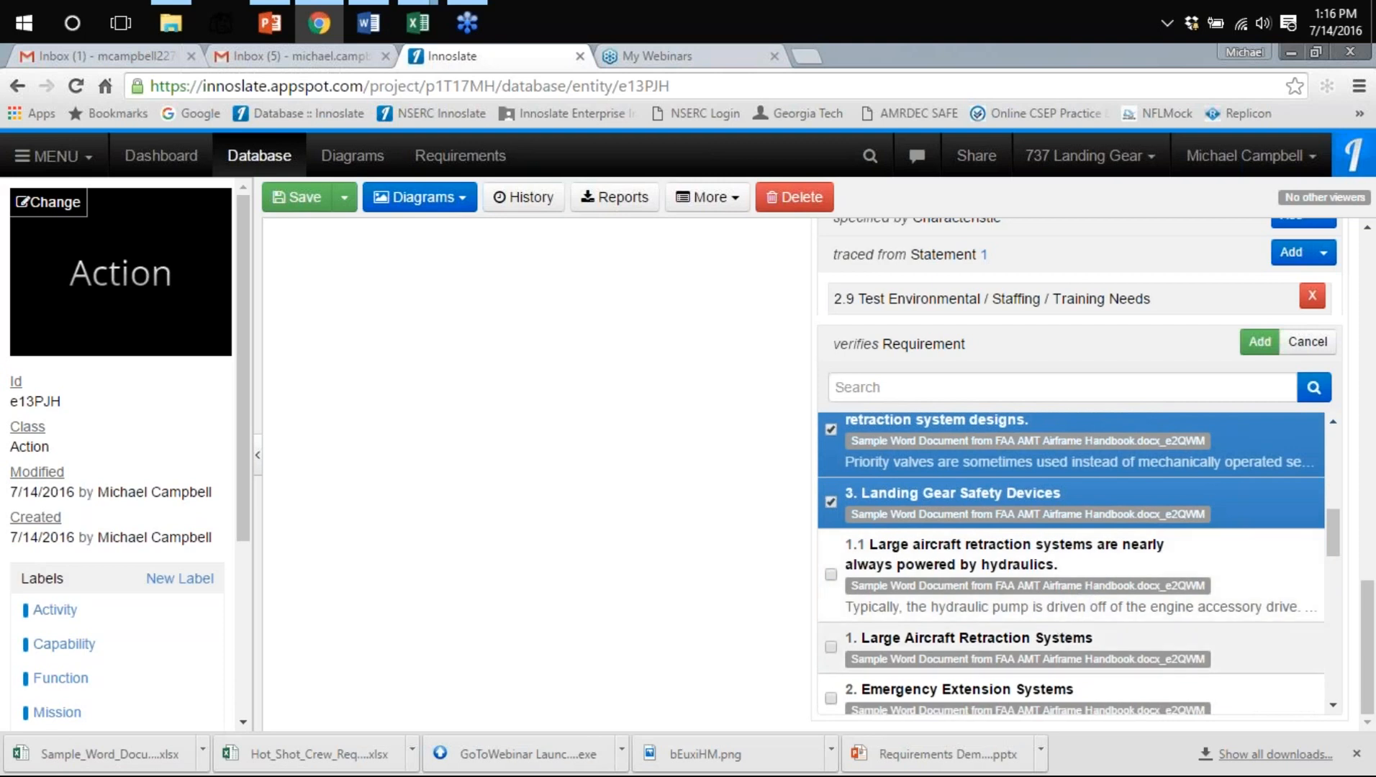
left_click(1033, 656)
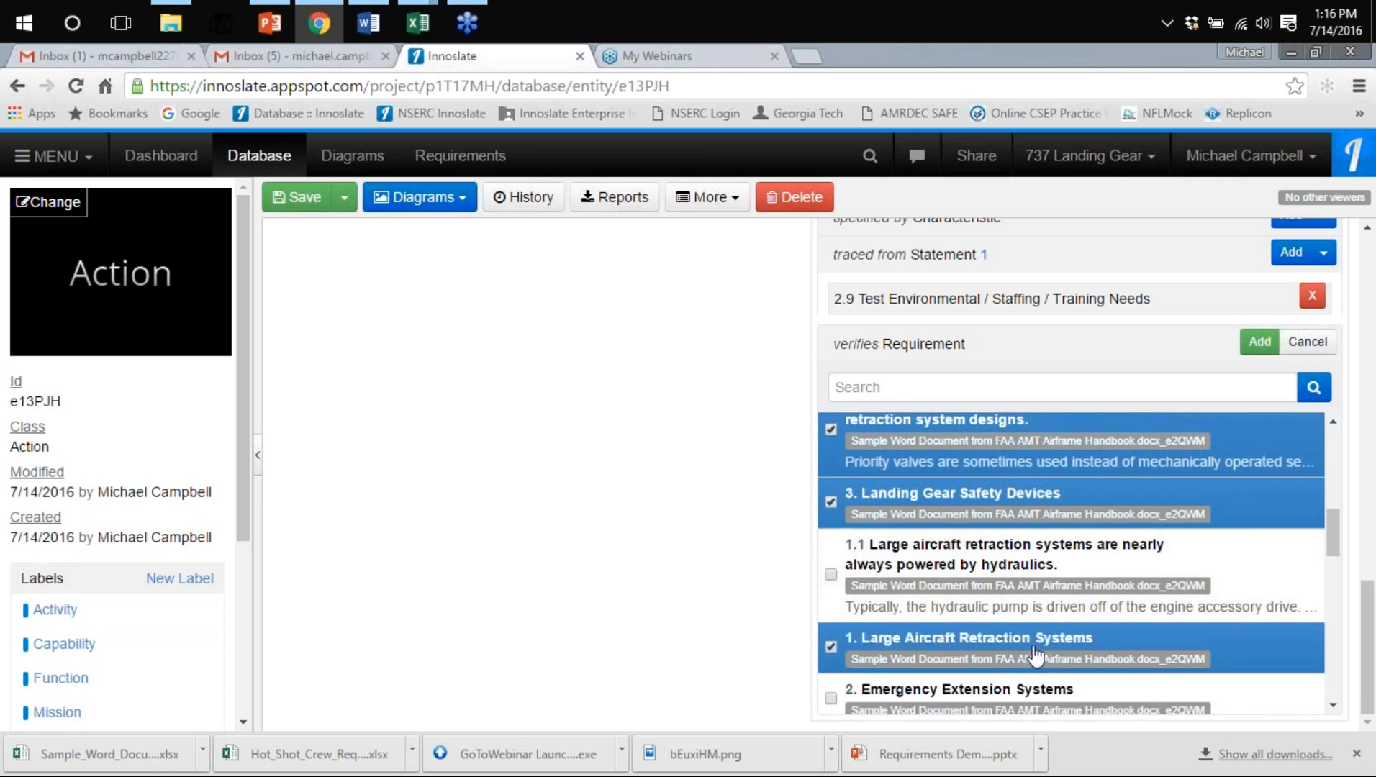
left_click(1258, 344)
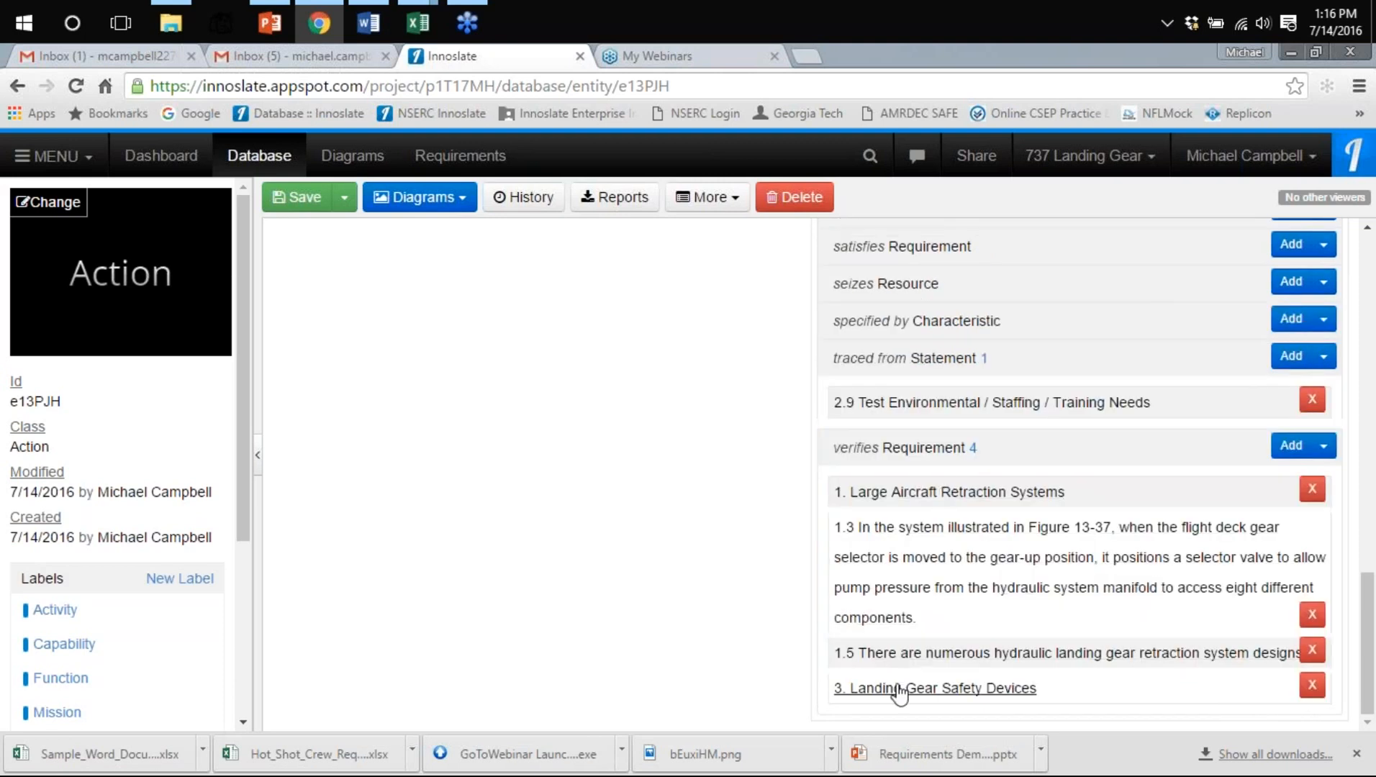
Open the Sample Word Document requirements document and check the verified by markers on requirements 1, 1.3 and 1.5
scroll(766, 499, "up", 3)
scroll(765, 498, "down", 1)
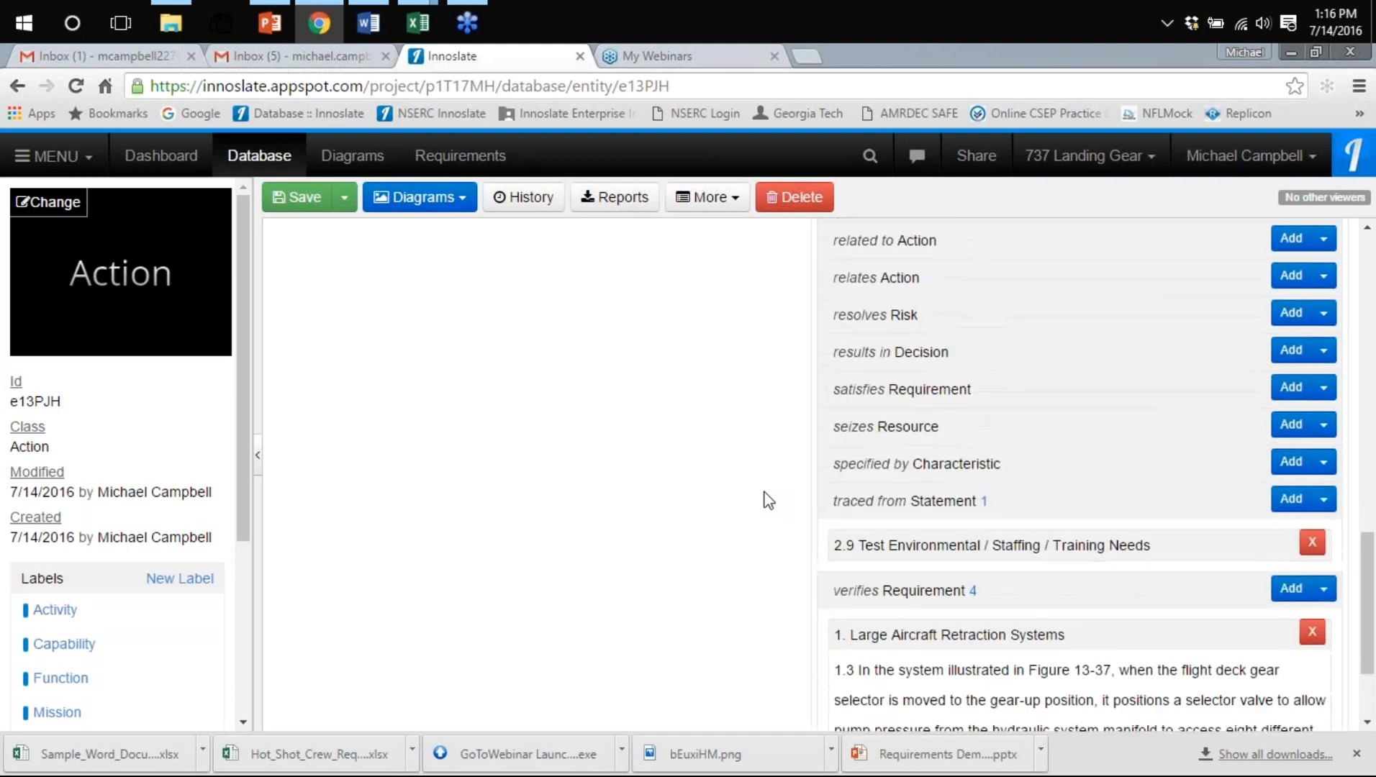
left_click(435, 160)
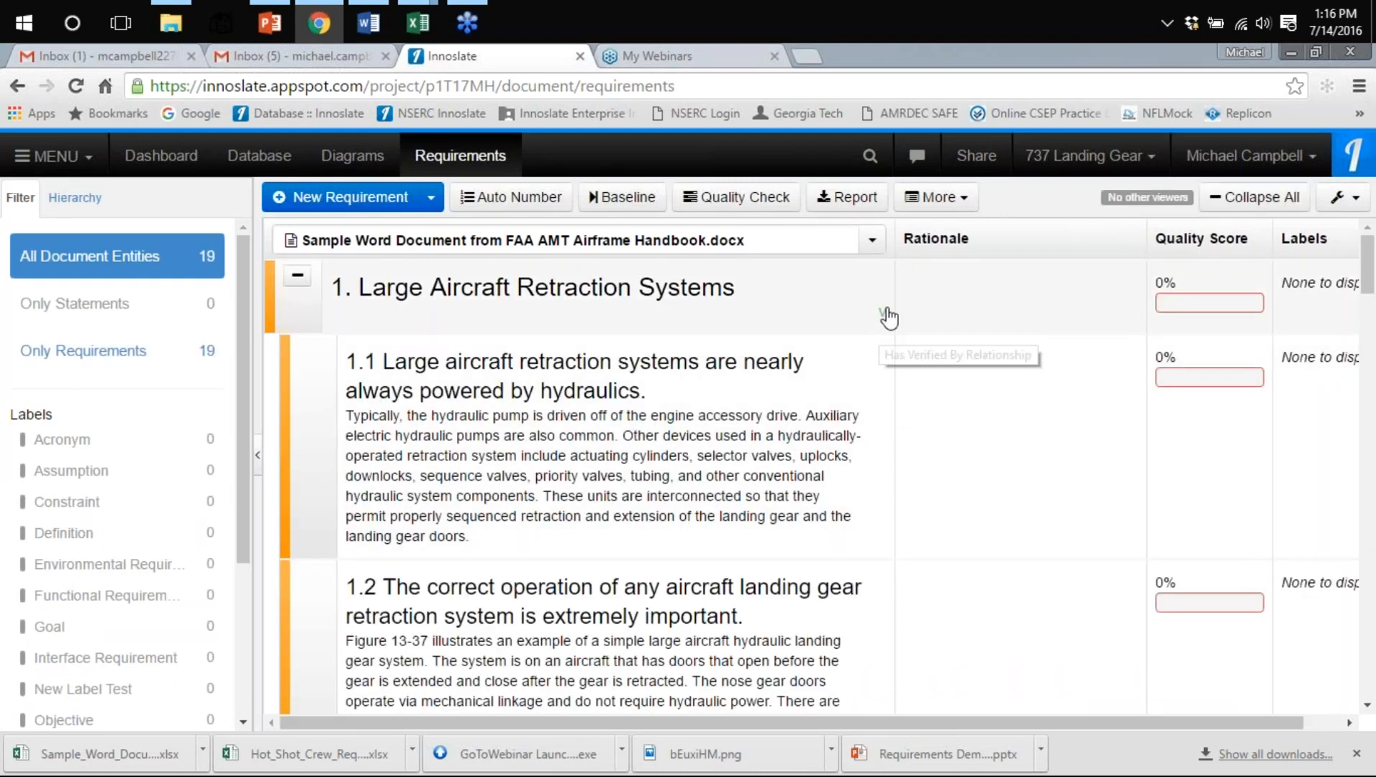
scroll(876, 423, "down", 5)
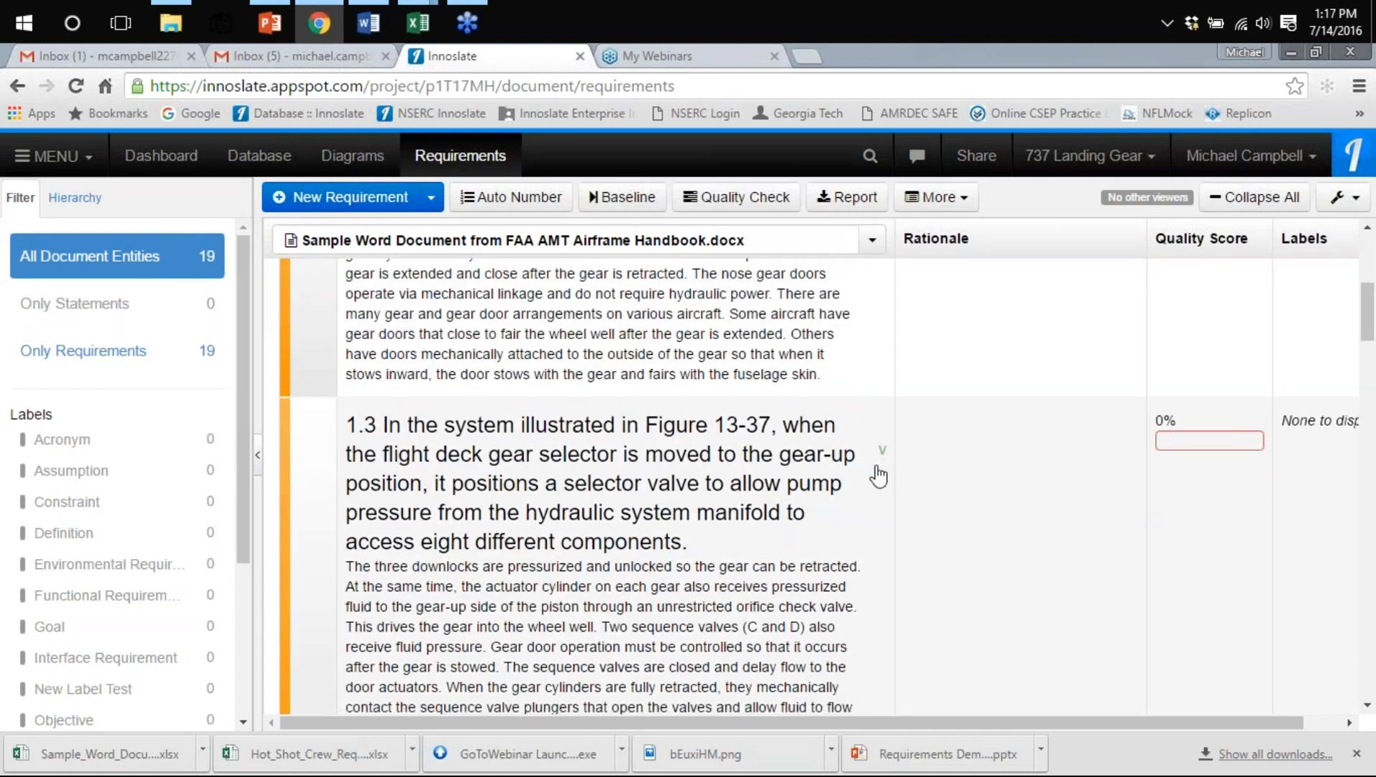
scroll(878, 460, "down", 10)
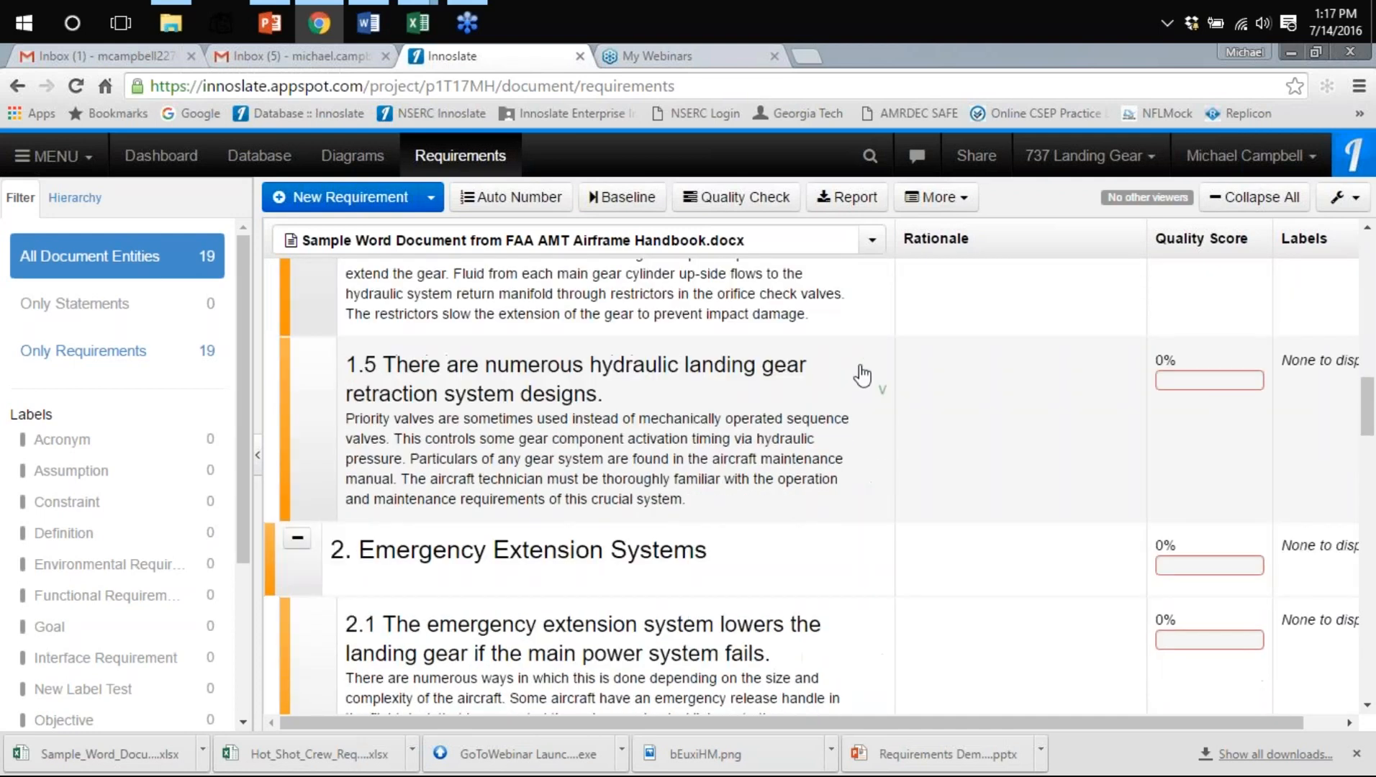
Create an RVM Output report of the requirements document, save it to the Desktop as an Excel worksheet and open it in Excel
left_click(856, 199)
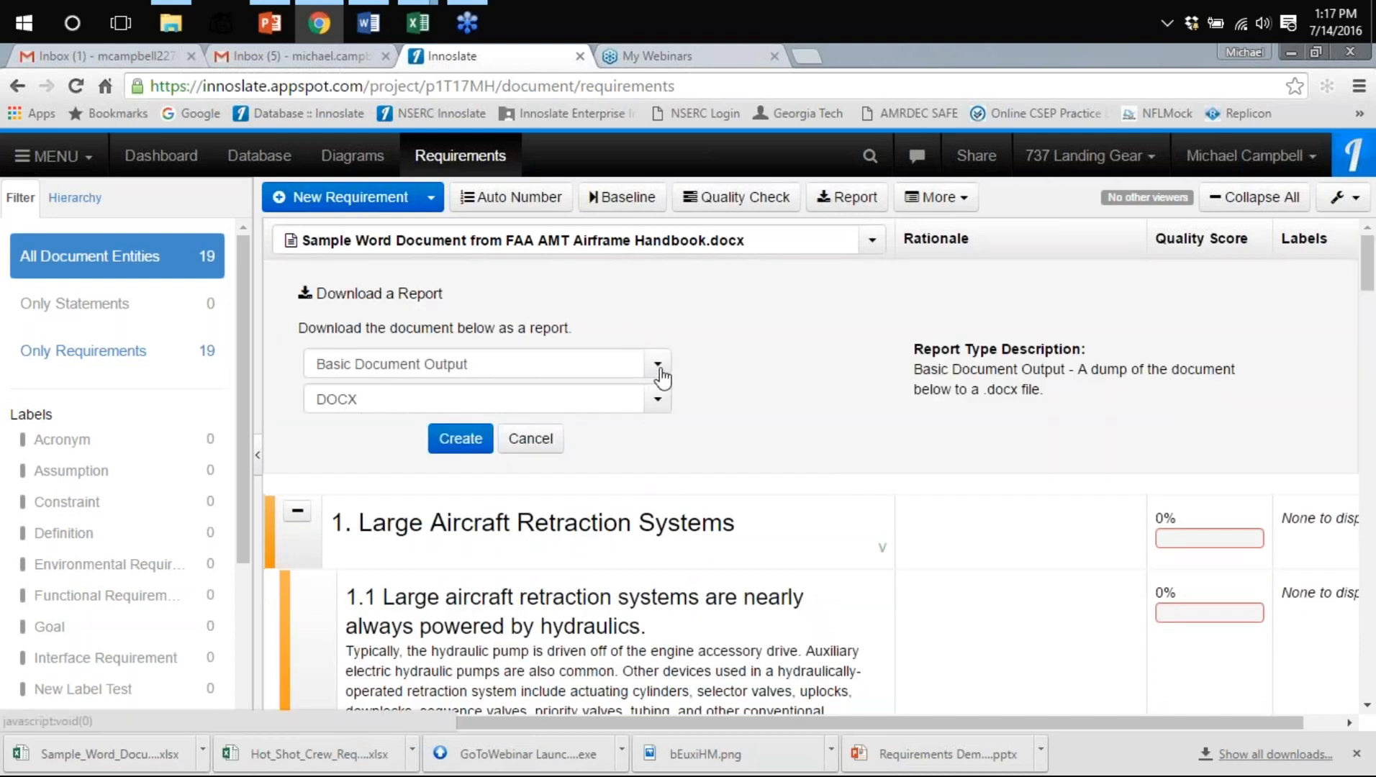
left_click(657, 364)
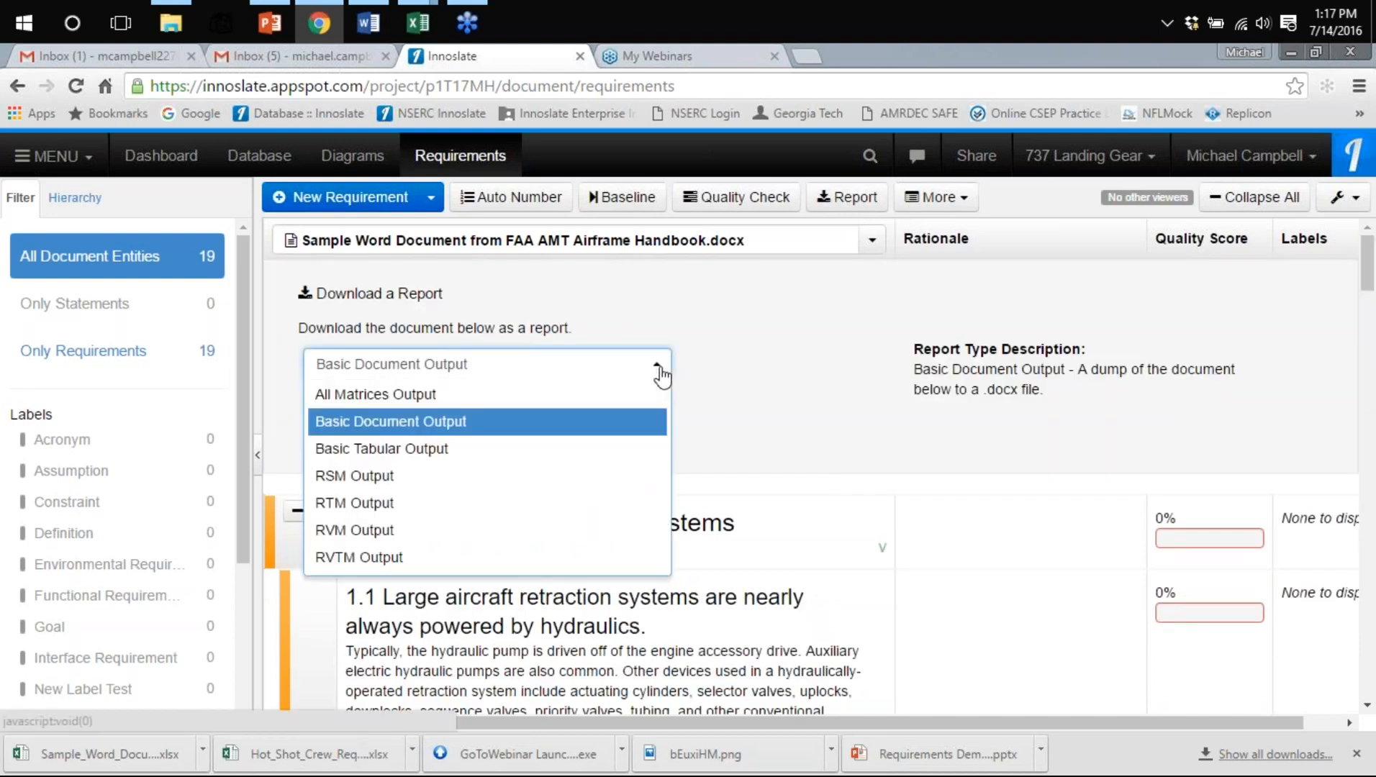
left_click(446, 549)
left_click(461, 442)
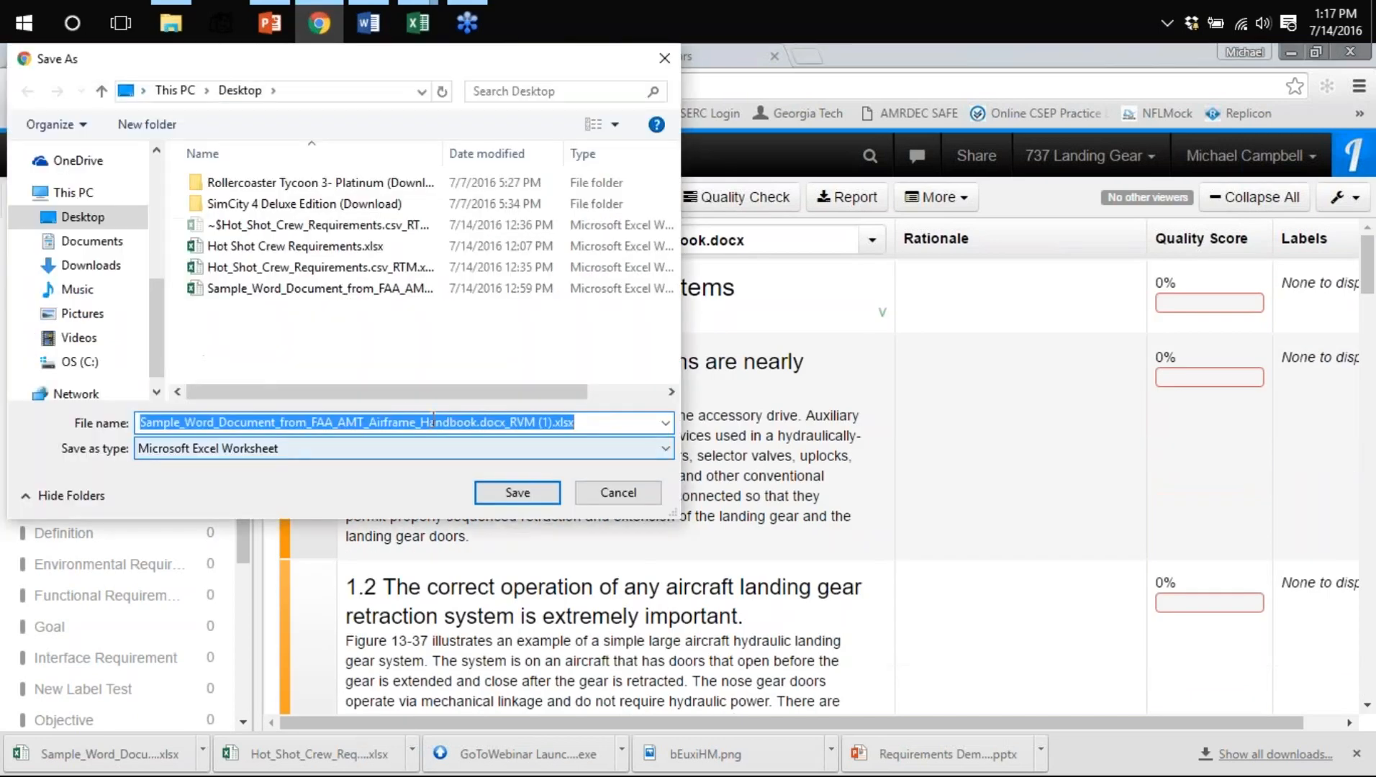
left_click(501, 487)
left_click(108, 753)
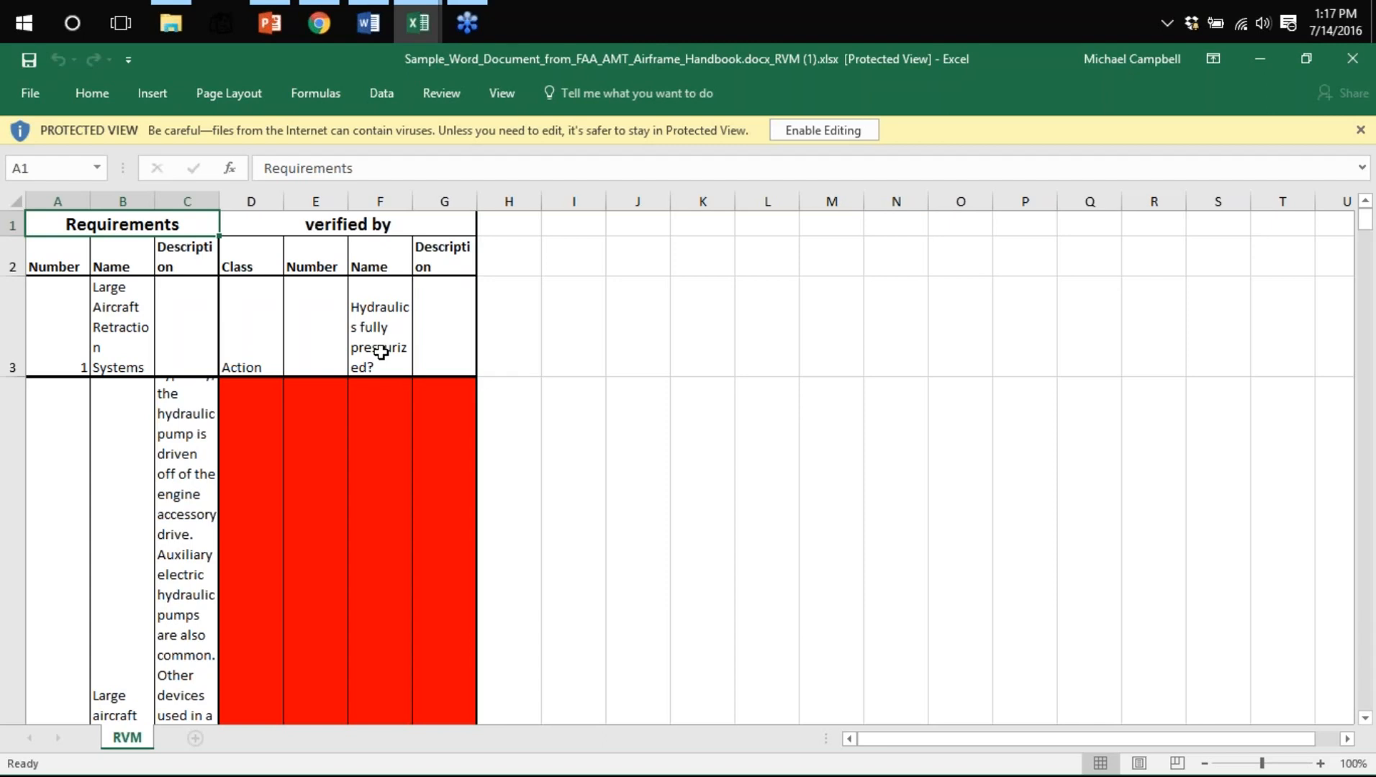
Examine the RVM worksheet's verified by entries for each requirement down to the ground locks row
scroll(381, 352, "down", 4)
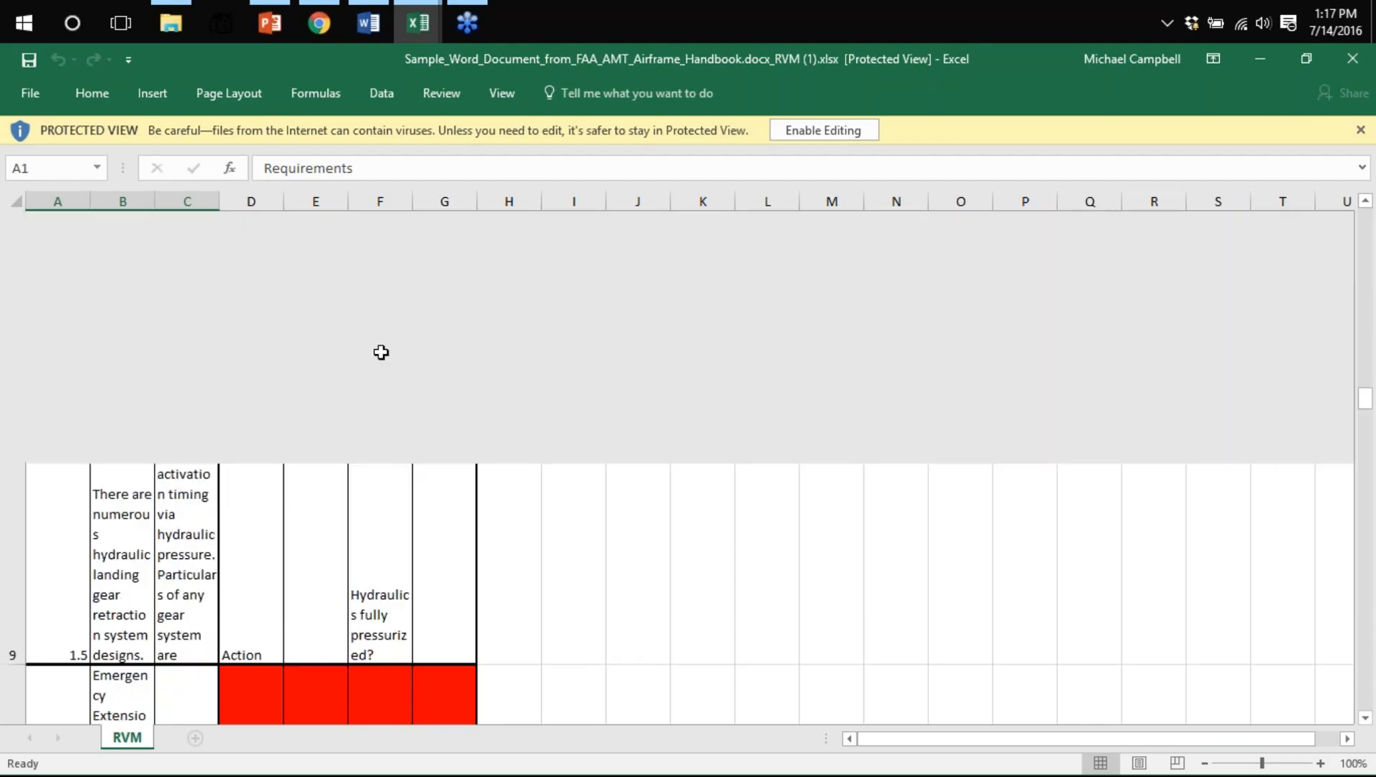
scroll(380, 352, "down", 3)
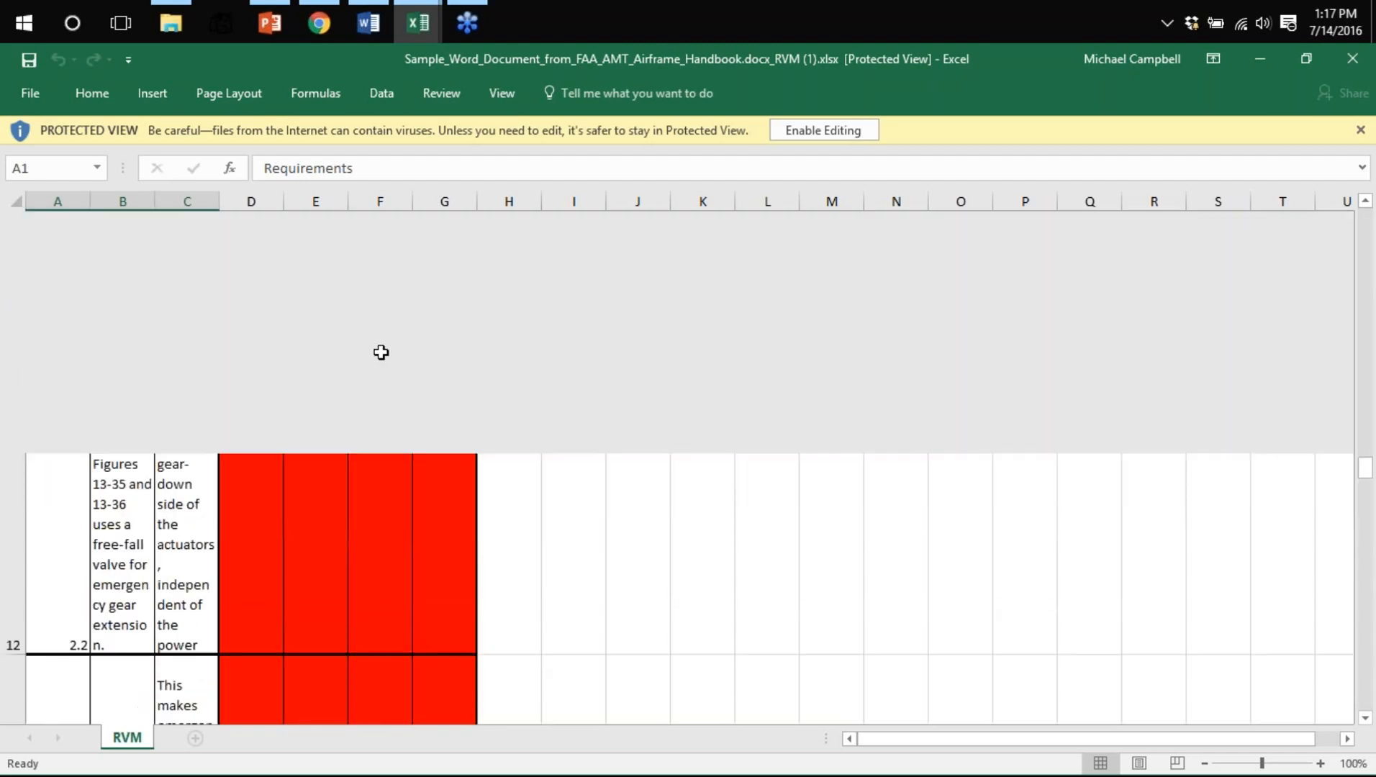
scroll(381, 352, "down", 3)
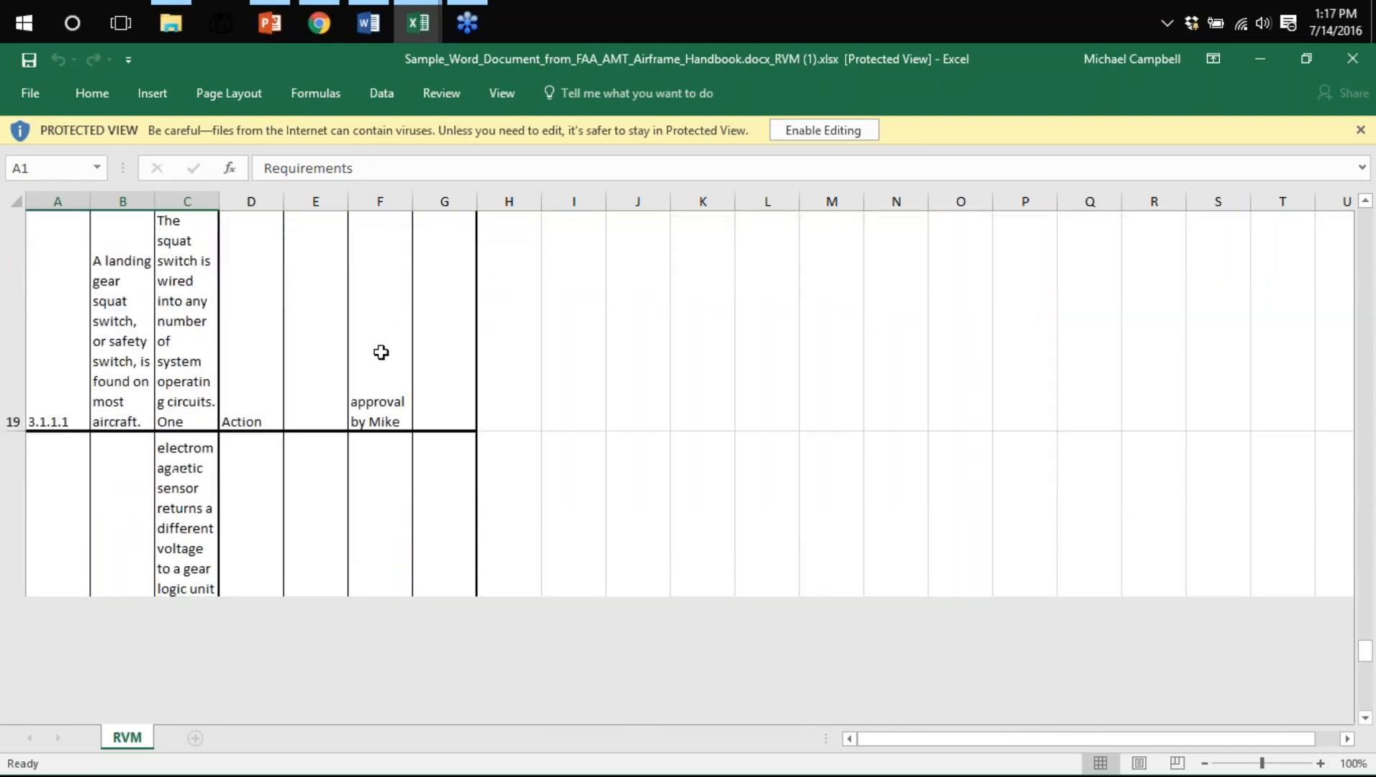
scroll(381, 352, "up", 1)
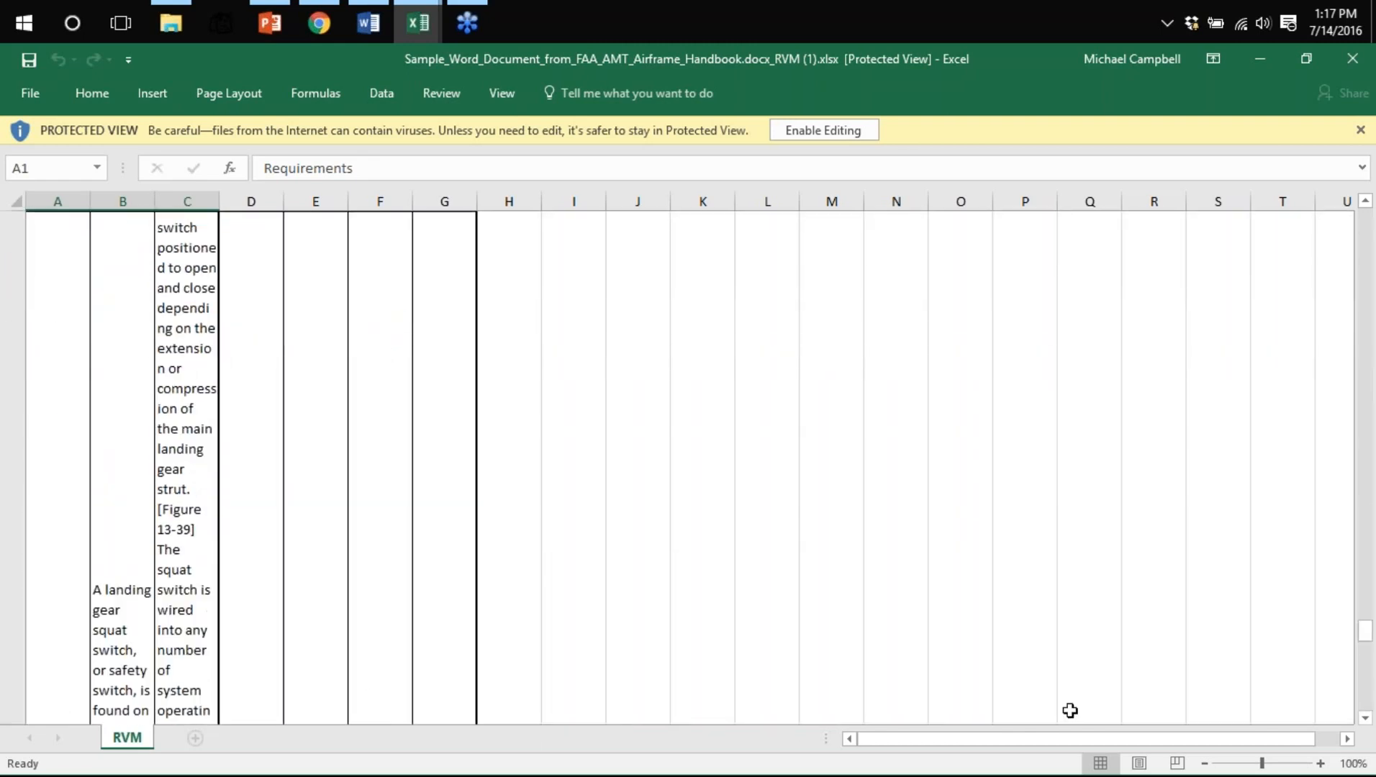
left_click(1365, 717)
left_click(1366, 717)
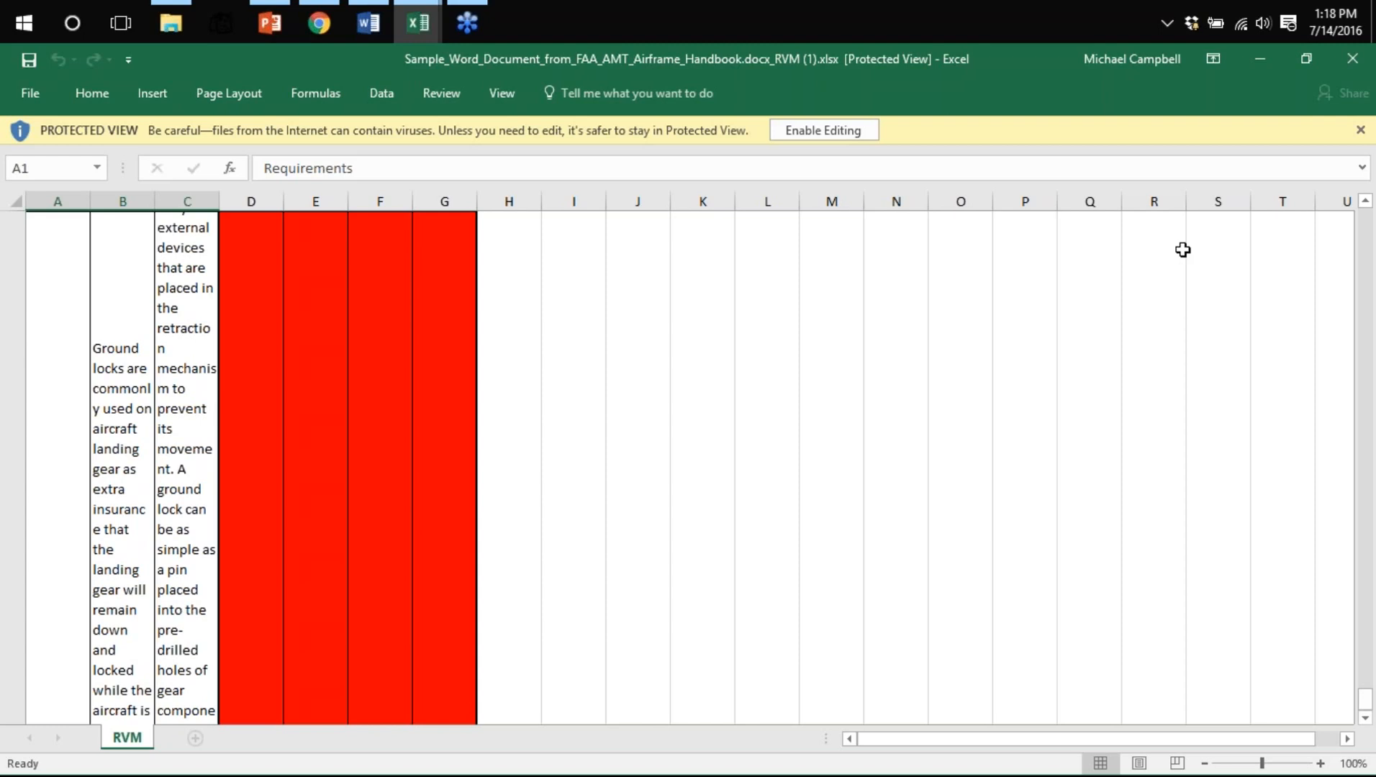
Switch to the Requirements Demo Slides presentation in PowerPoint and start the slide show on the "Questions?" slide
left_click(272, 23)
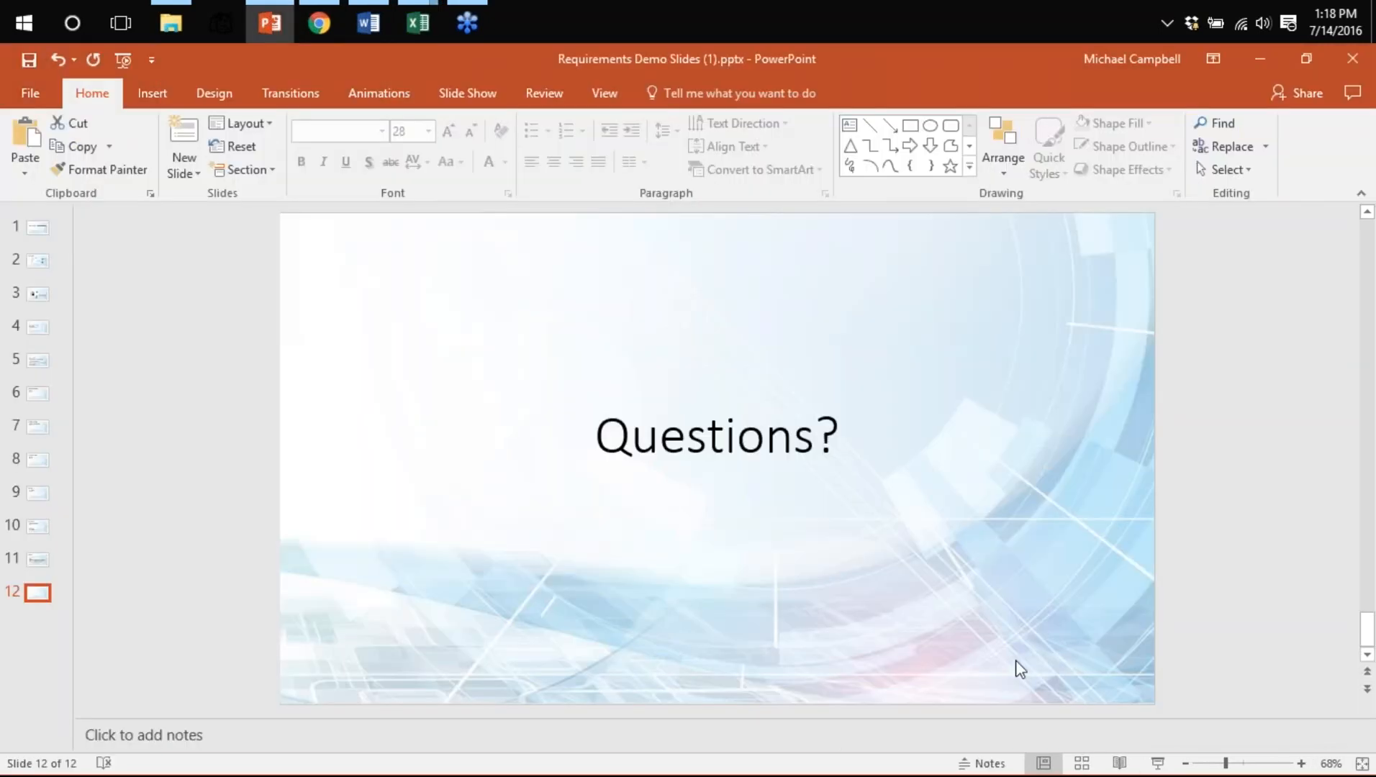
left_click(1157, 763)
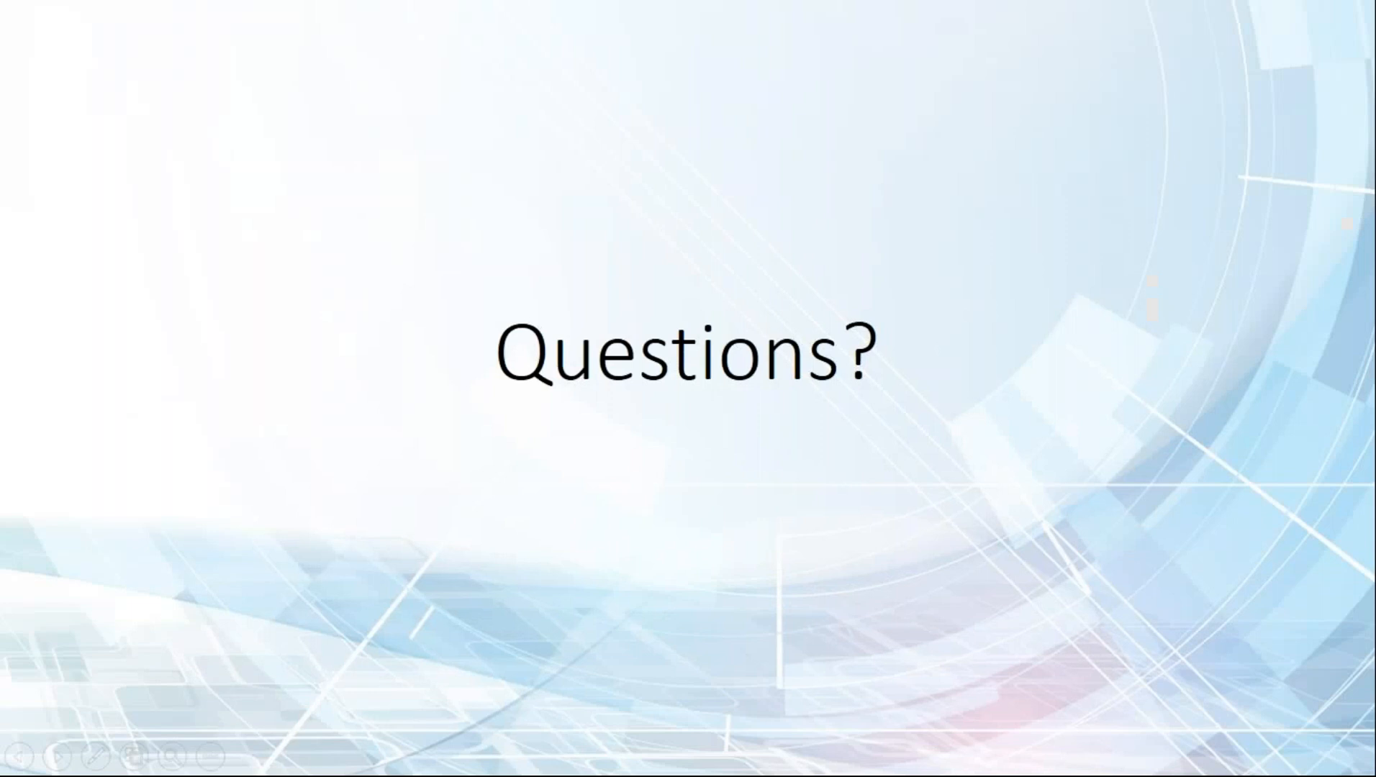